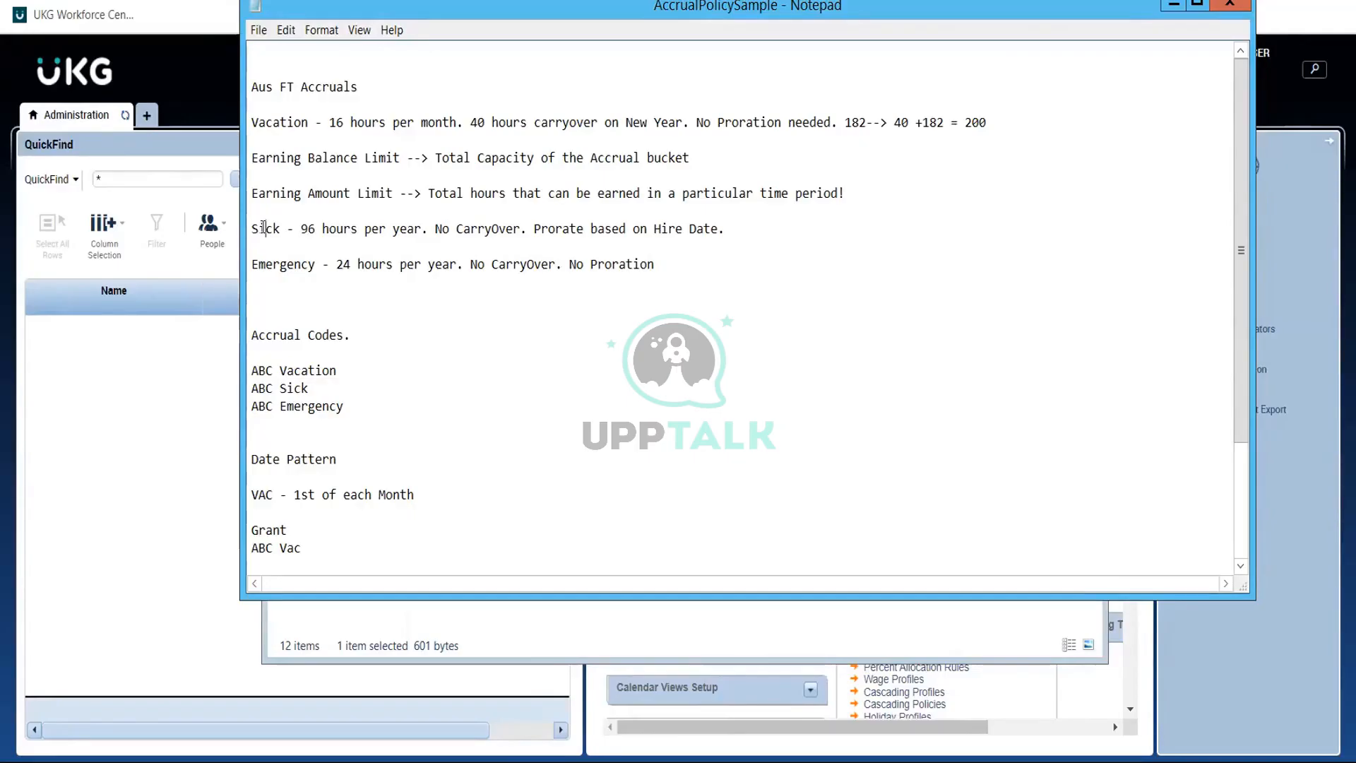
- Review the sick accrual rule and the Limit entry in the AccrualPolicySample notes, and return to the accruals setup in UKG Workforce Central
double_click(263, 226)
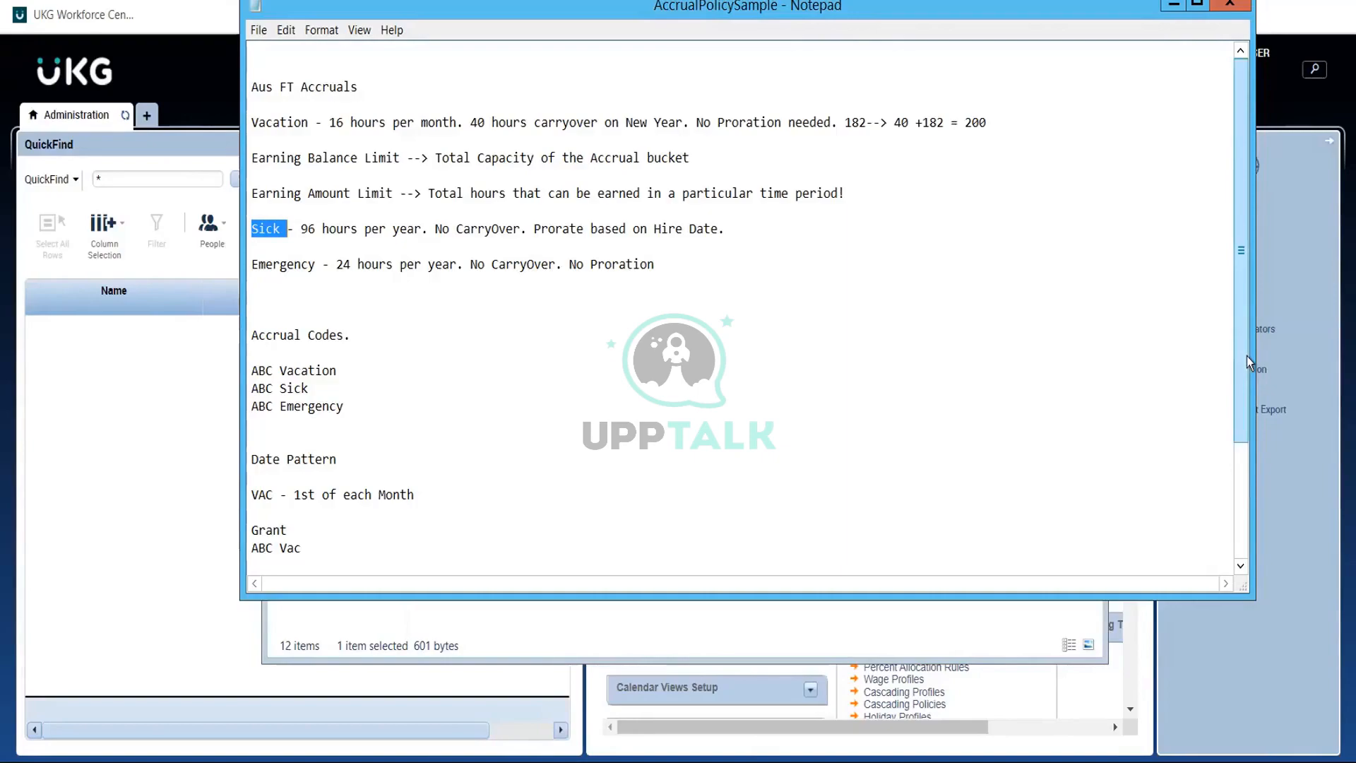
drag(1248, 379, 1252, 467)
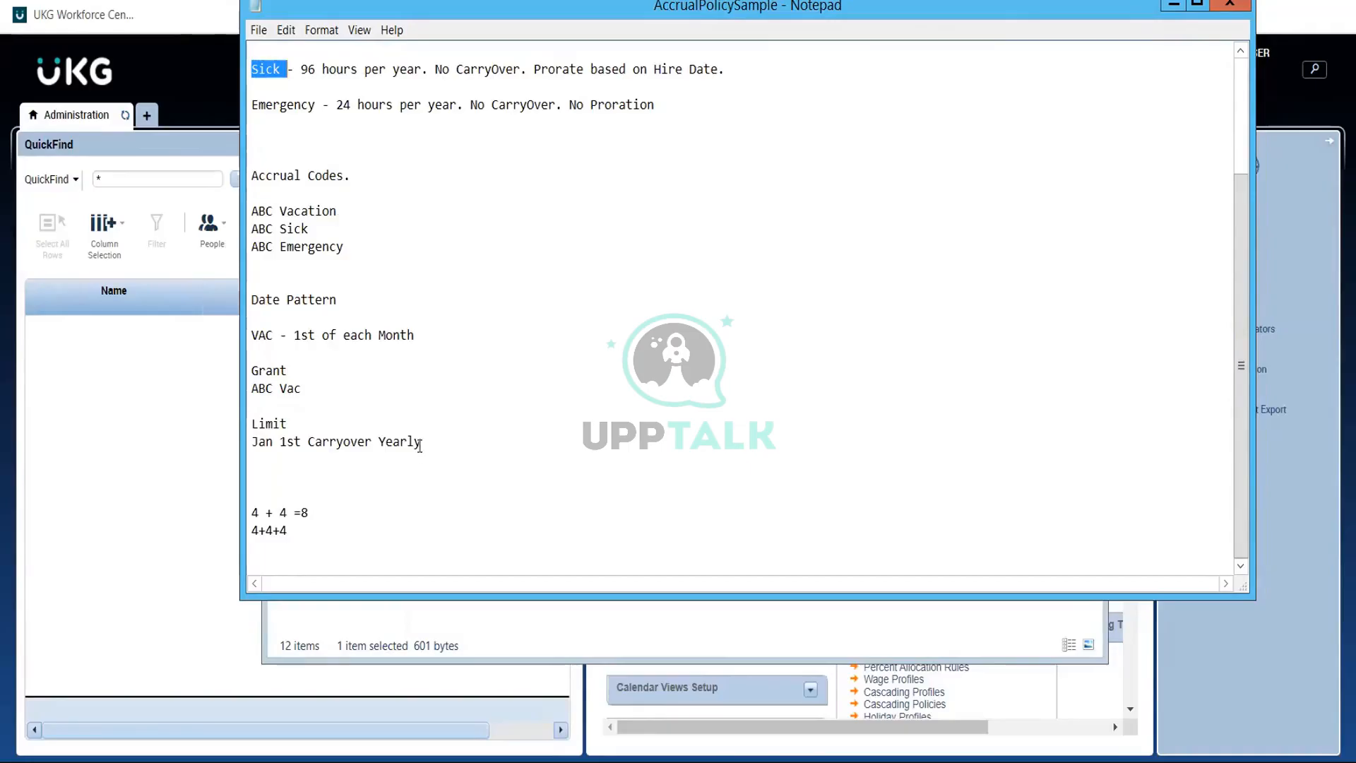
drag(420, 446, 256, 457)
click(348, 424)
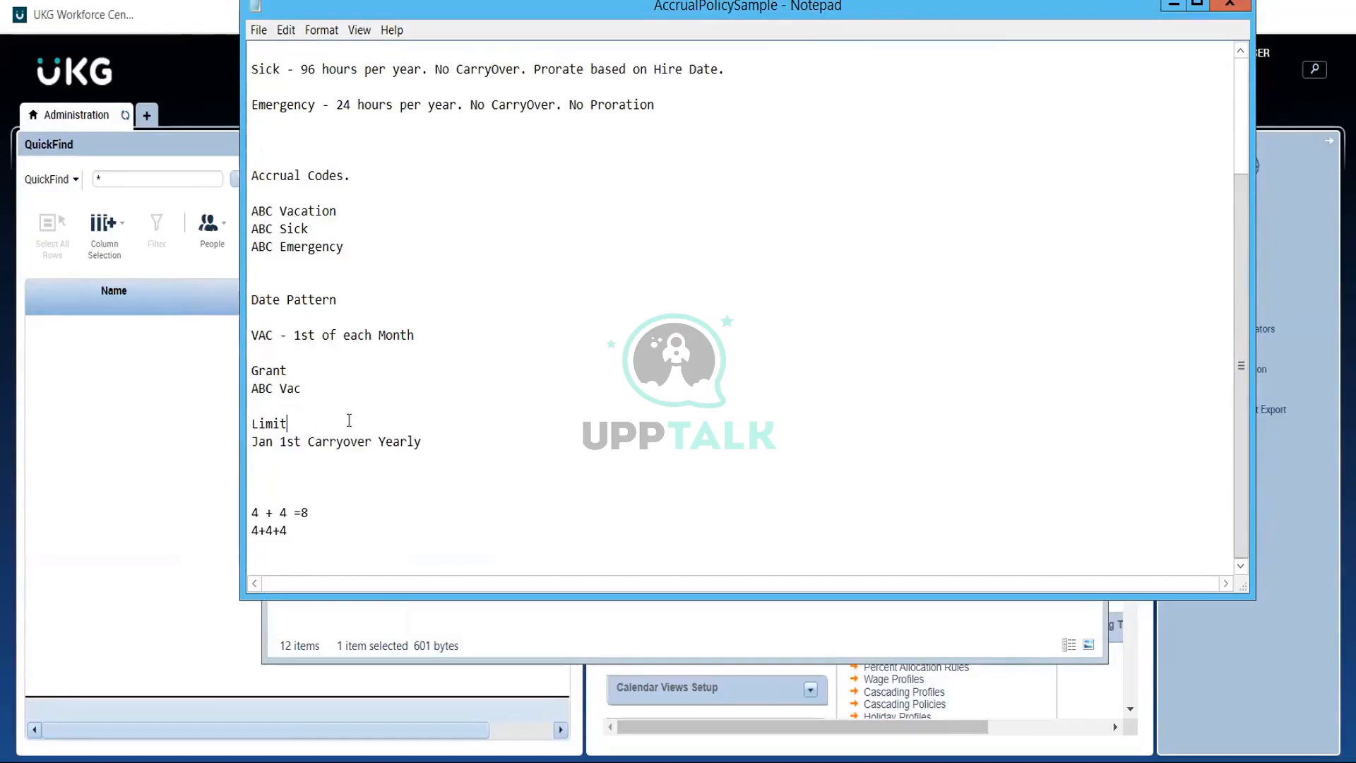
click(1172, 10)
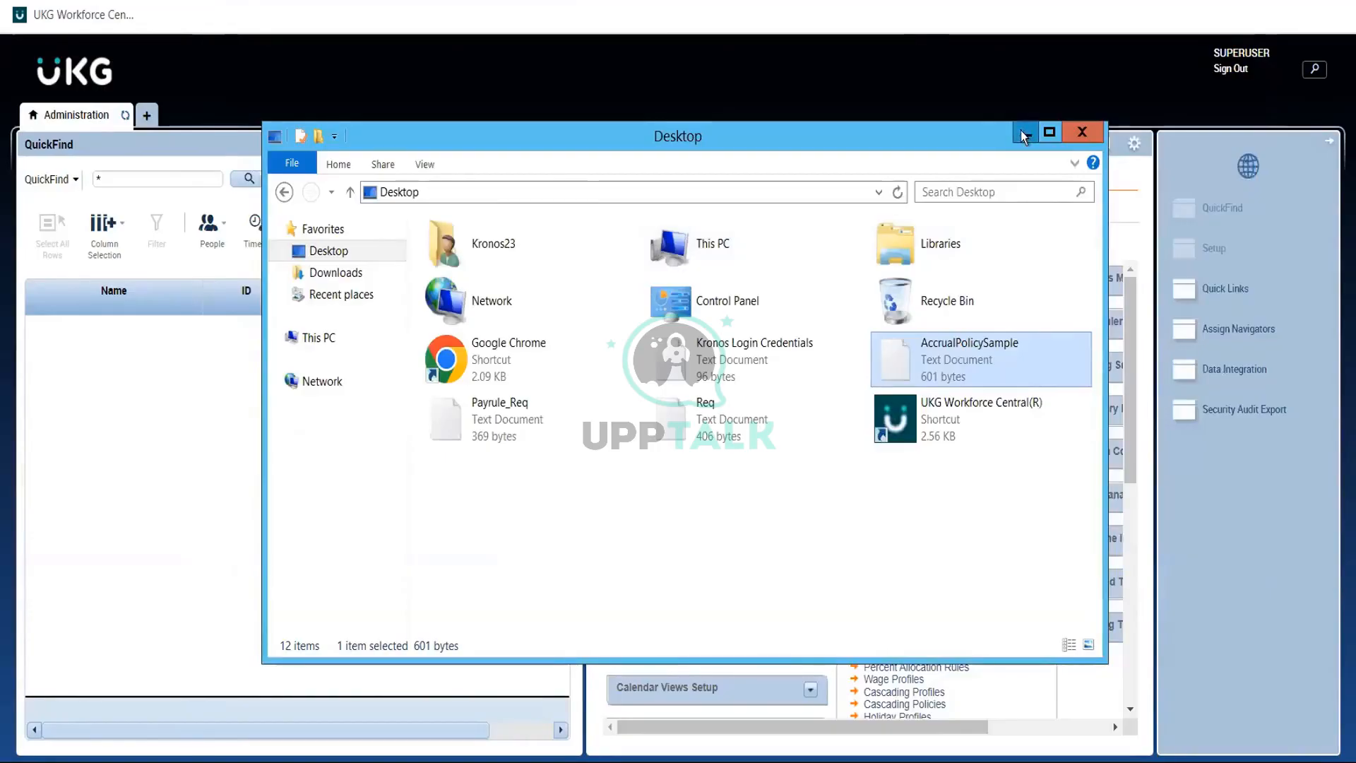
click(1026, 132)
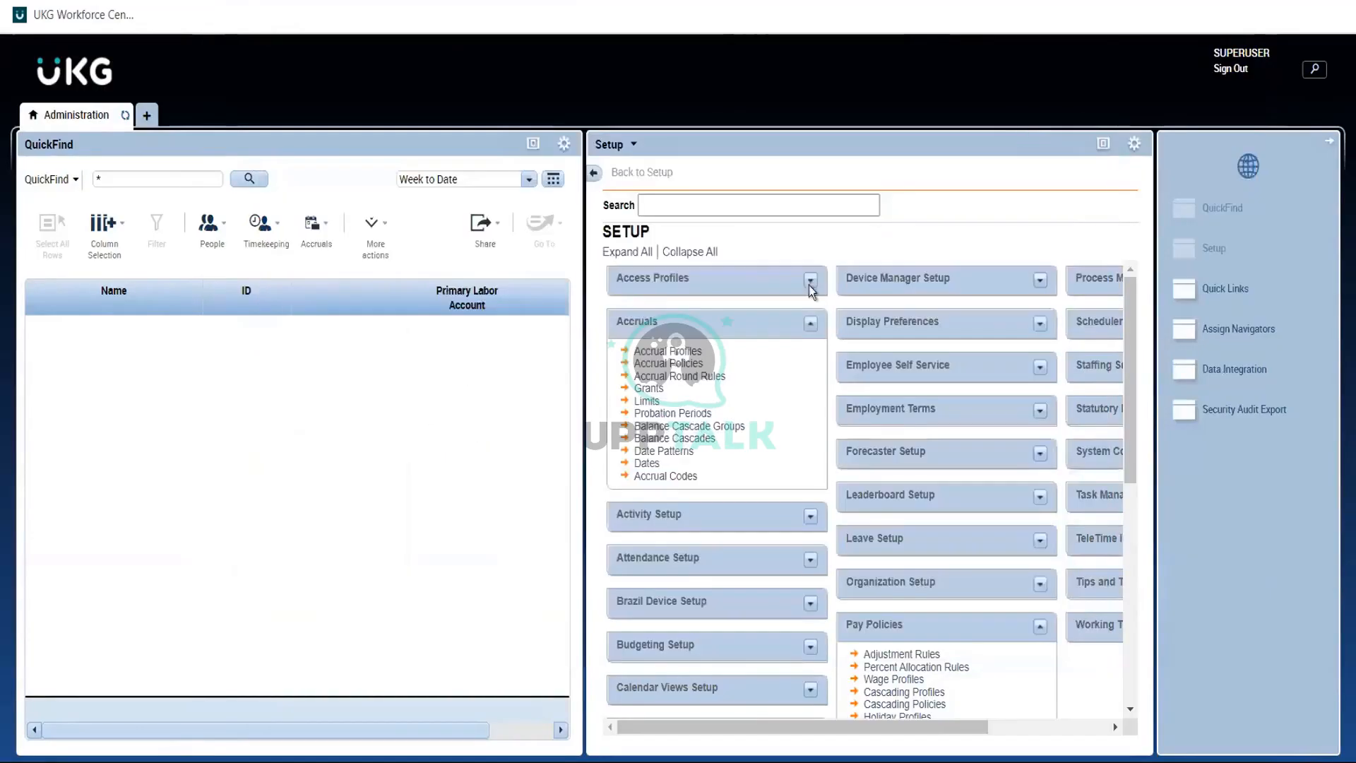
- Check the site-wide Dates in the accruals setup, and open the Date Patterns list in a maximized view
click(642, 465)
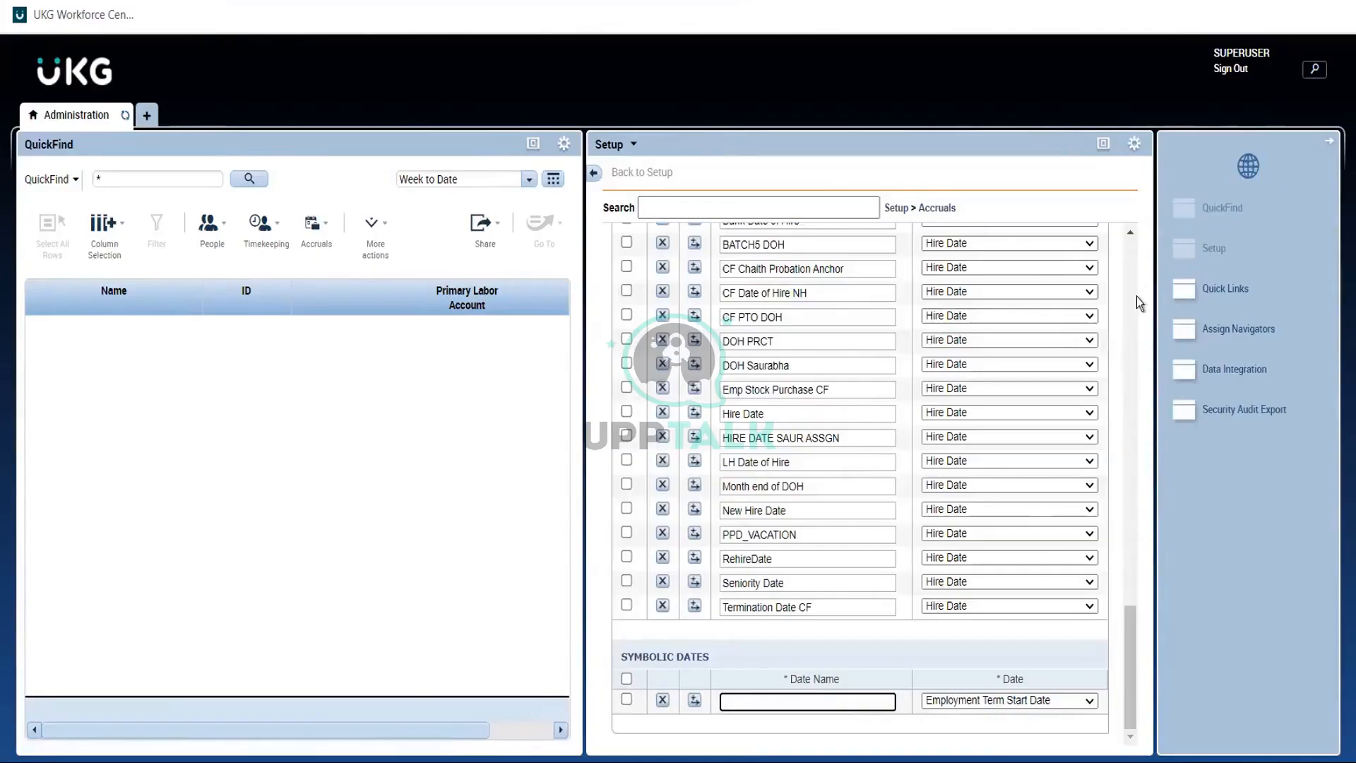
scroll(1126, 276, up, 15)
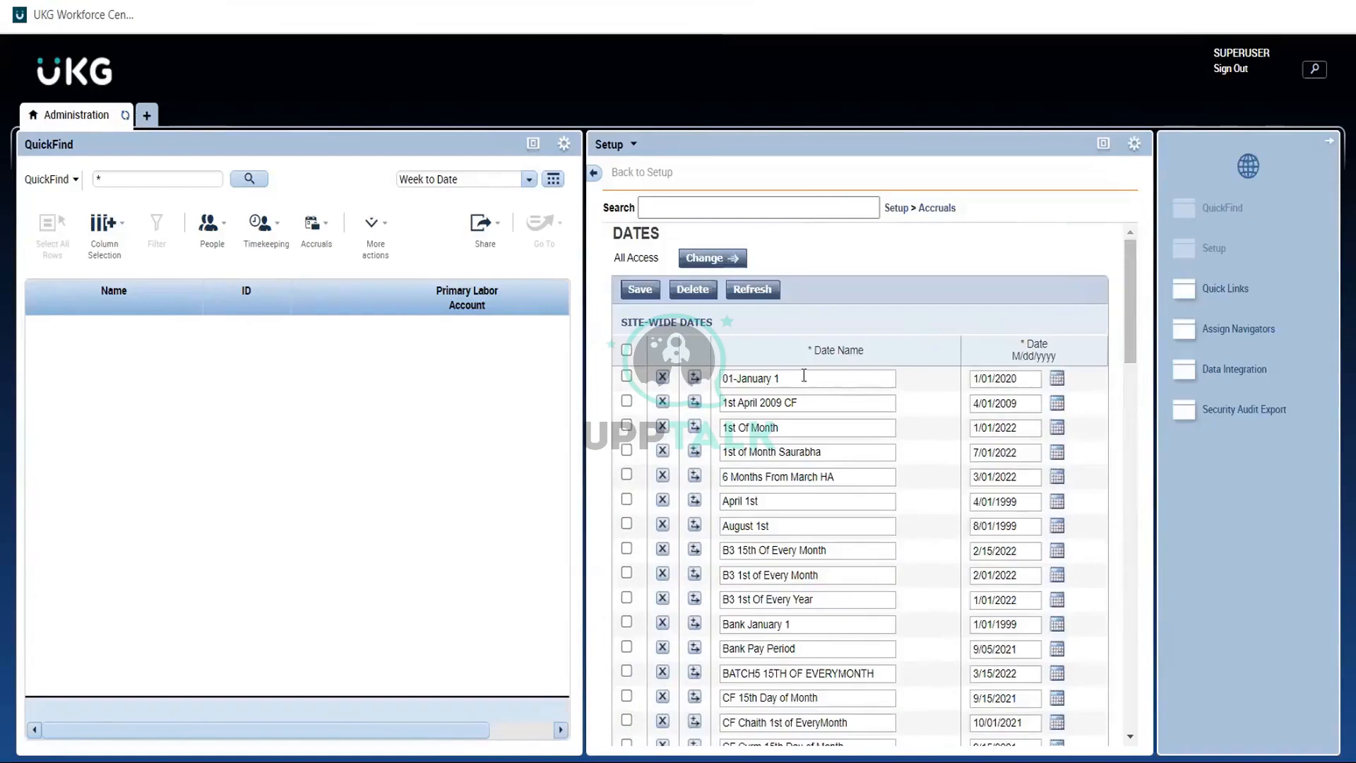
click(932, 210)
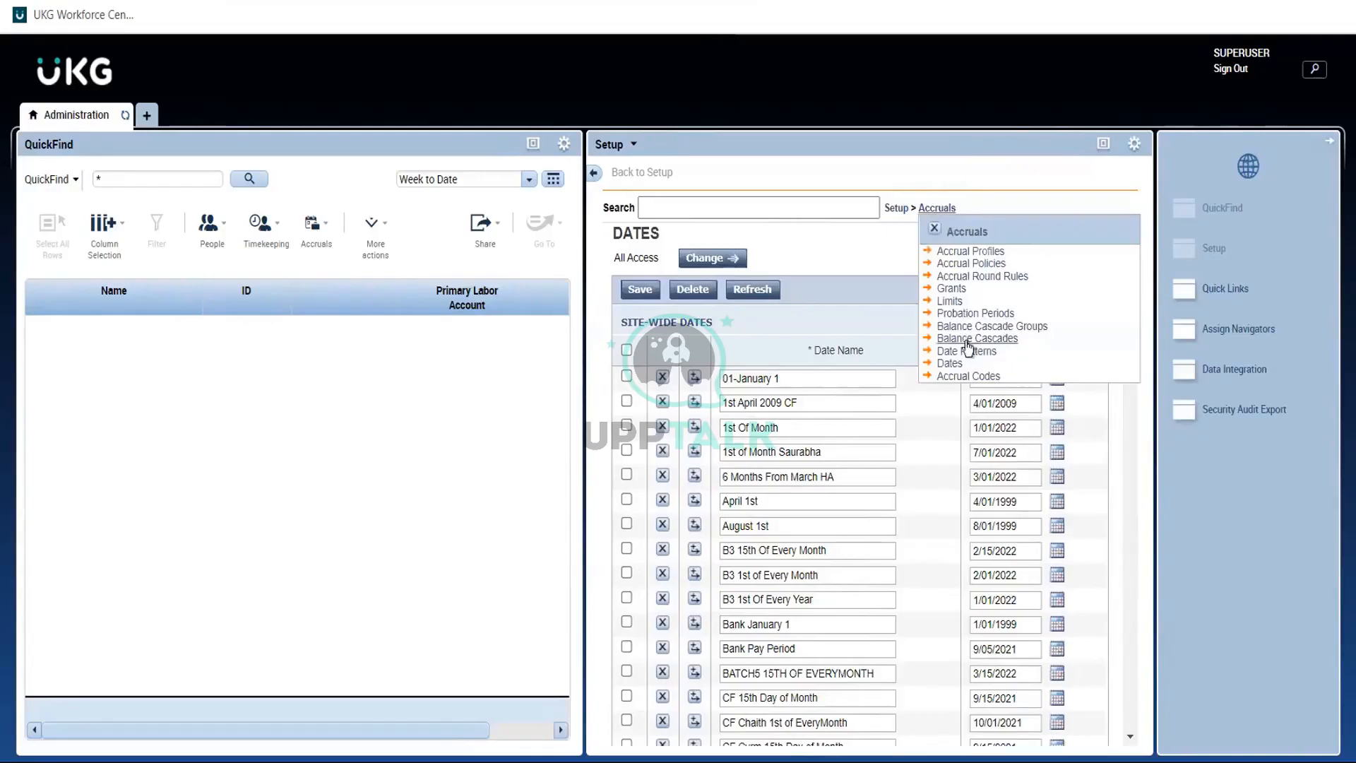
click(969, 351)
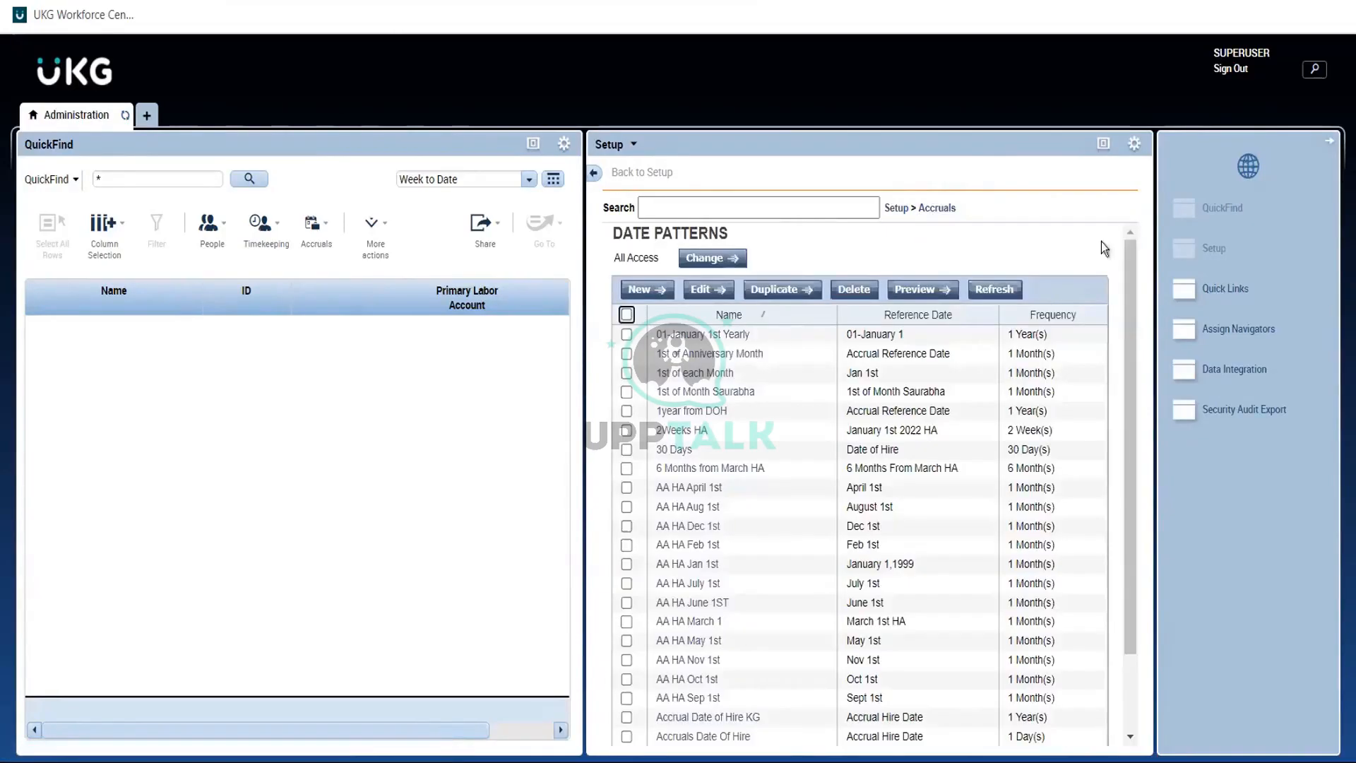
click(1103, 142)
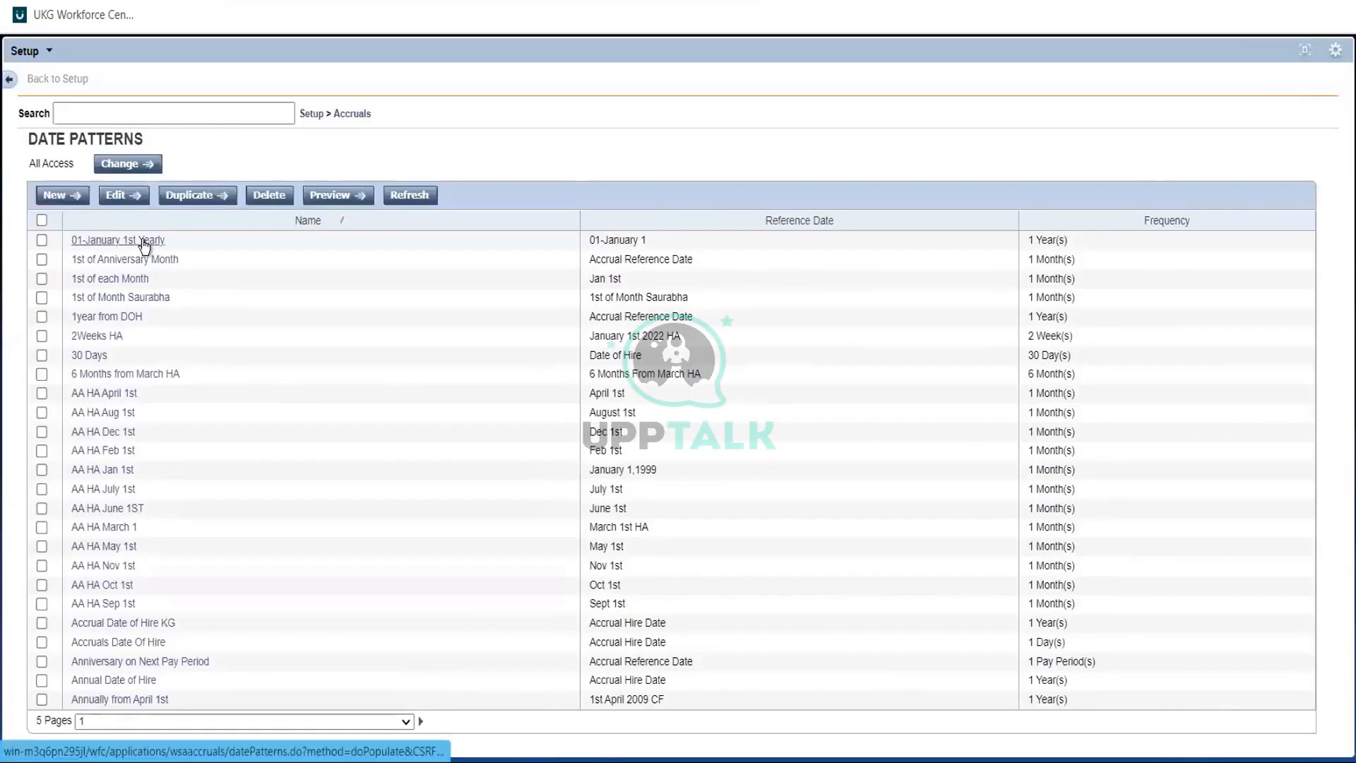
- Check the reference date and frequency of the 01-January 1st Yearly date pattern and open it in the editor
triple_click(611, 243)
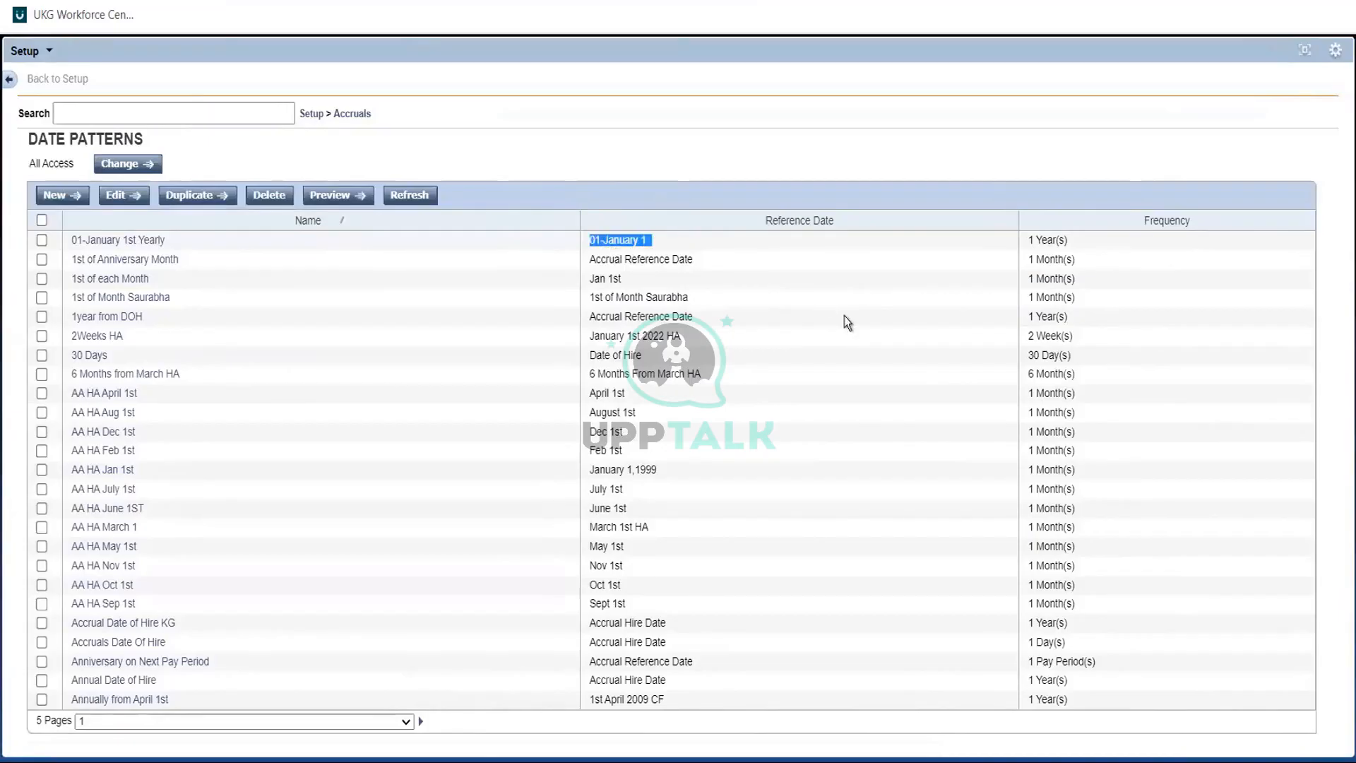
triple_click(1072, 241)
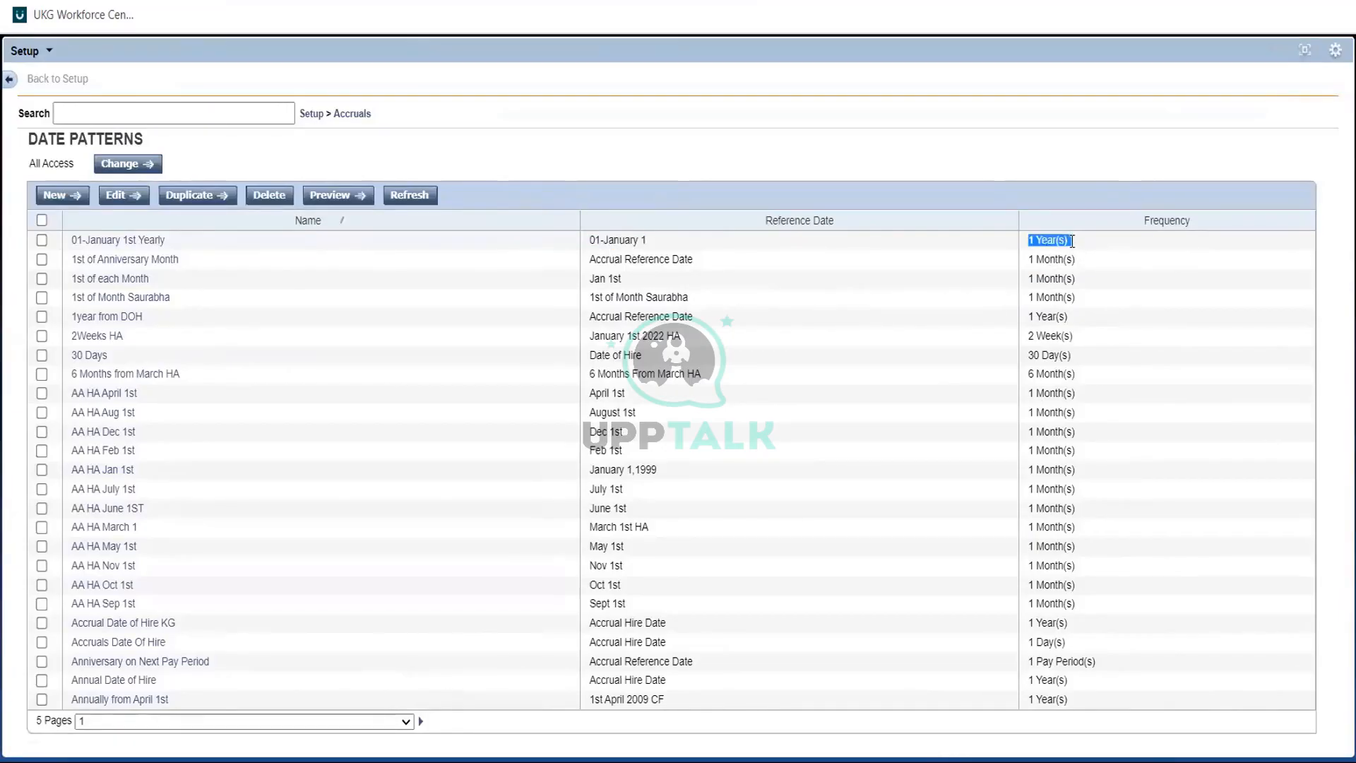
click(135, 243)
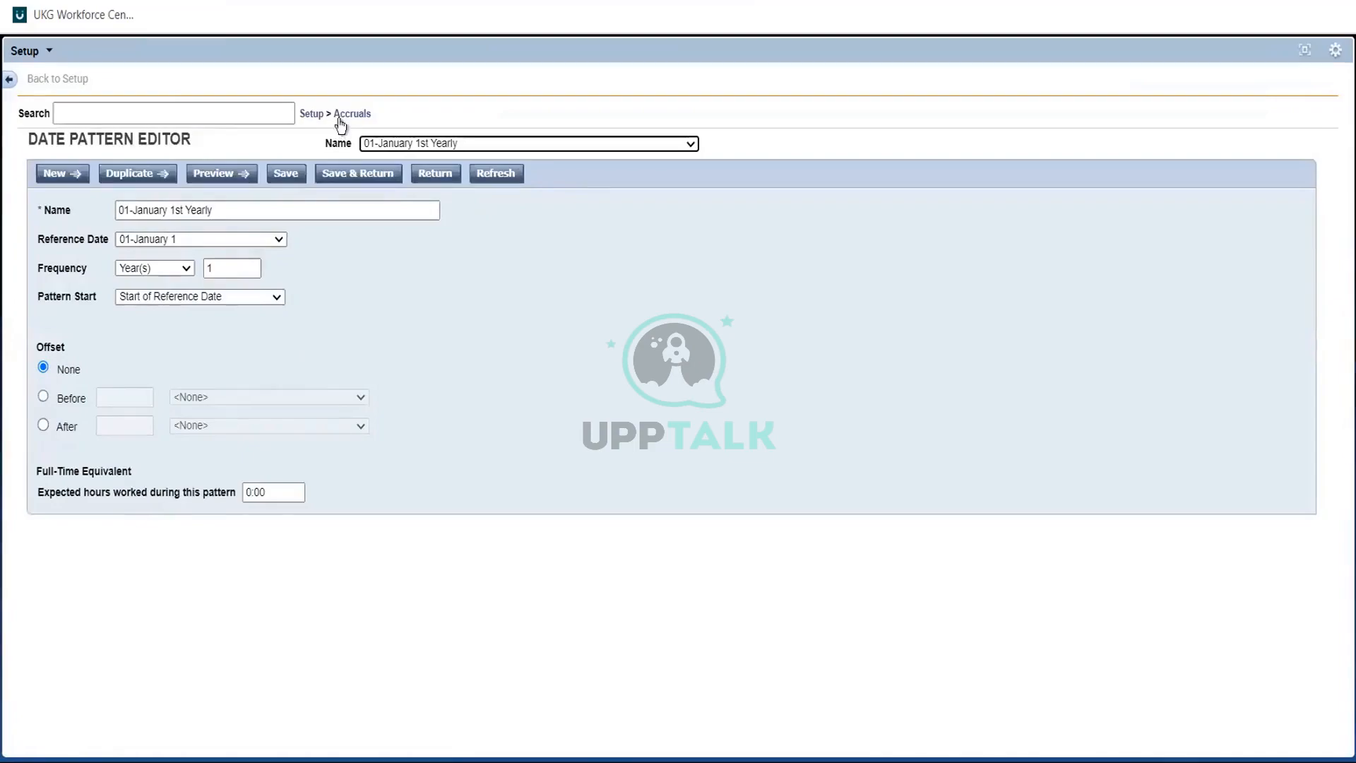
drag(236, 218, 62, 237)
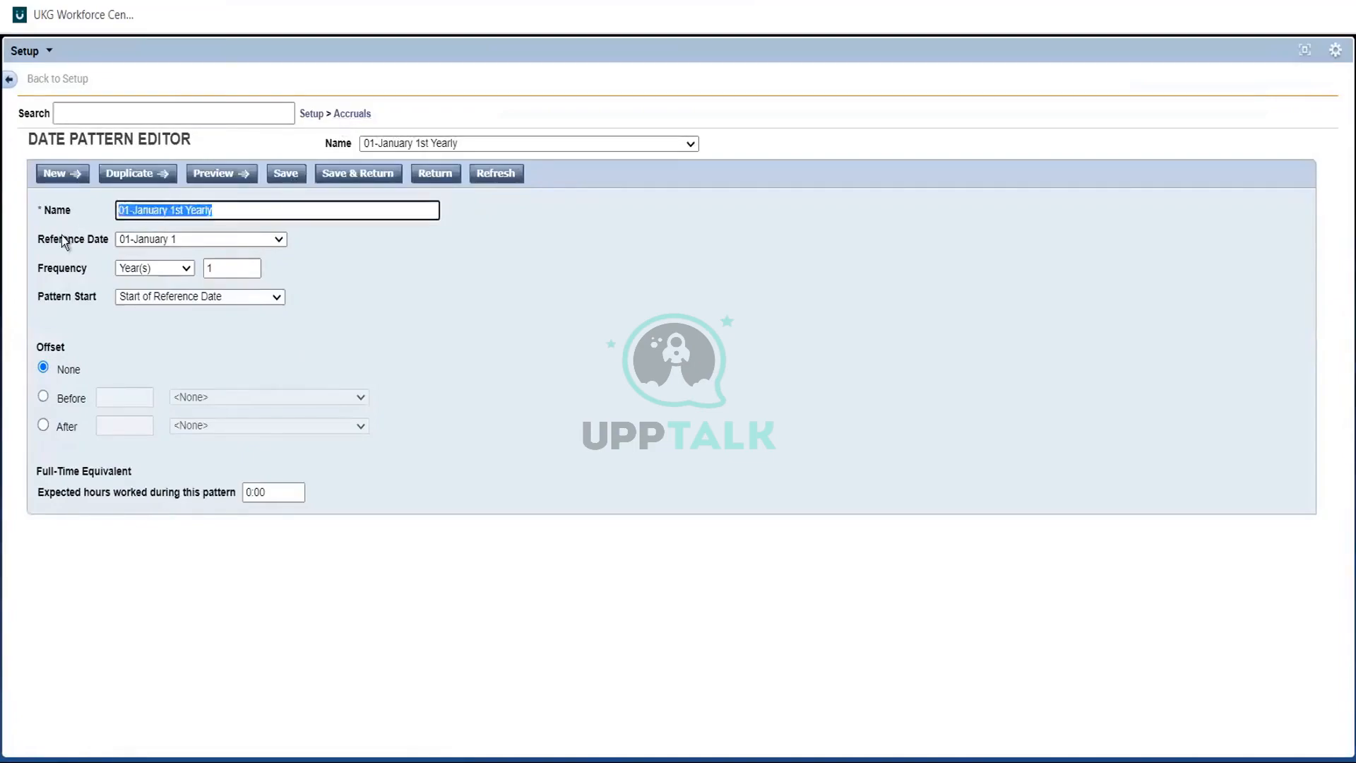
click(61, 239)
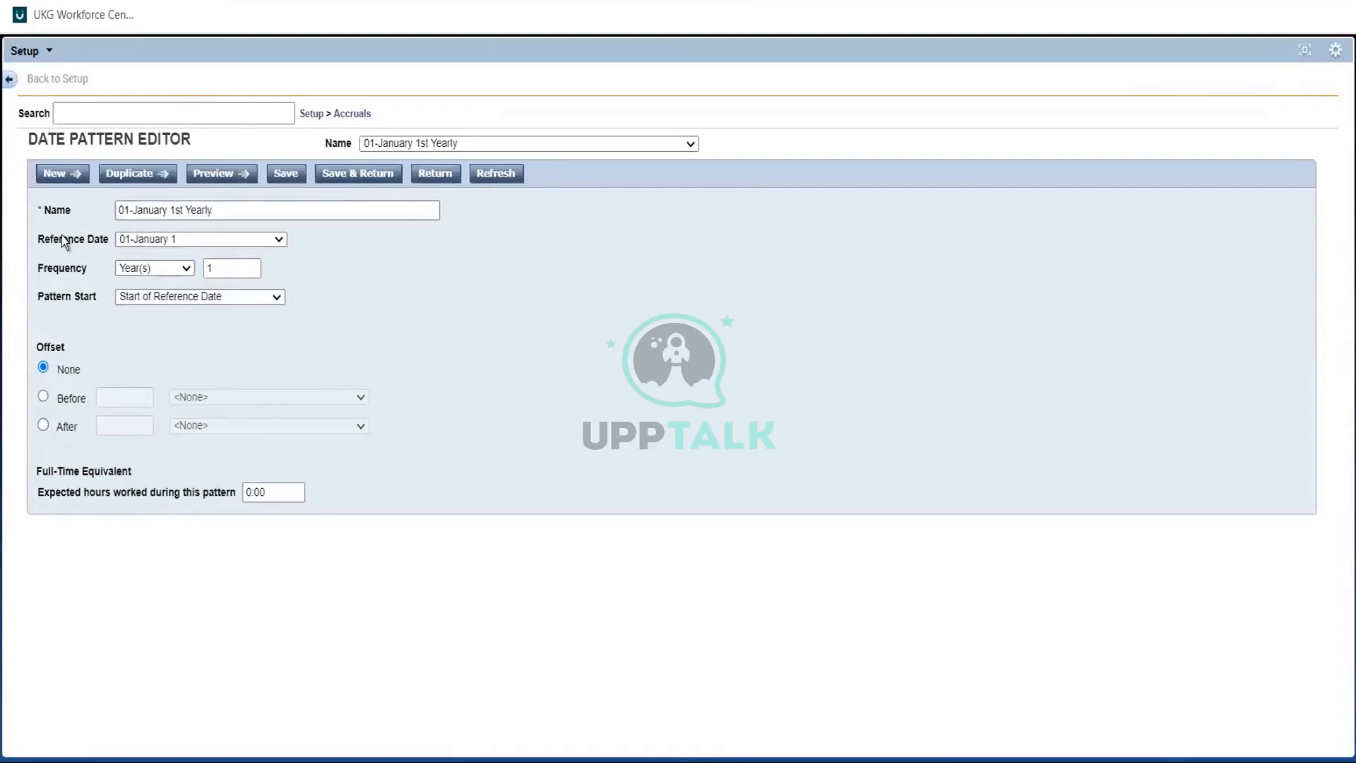
- Add a new "SIC -" line below the VAC entry in the Date Pattern section of the AccrualPolicySample notes in Notepad
key(alt+Tab)
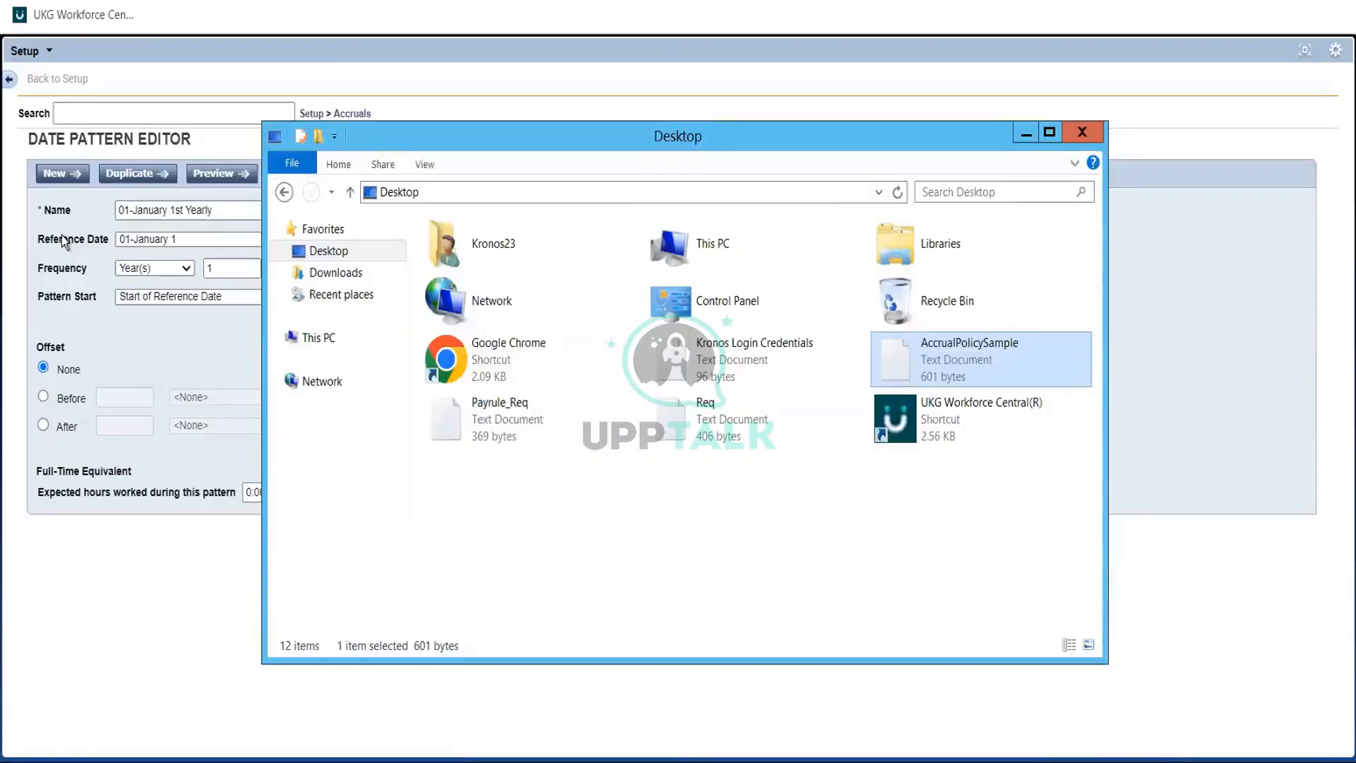
key(alt+Tab)
key(alt+Tab)
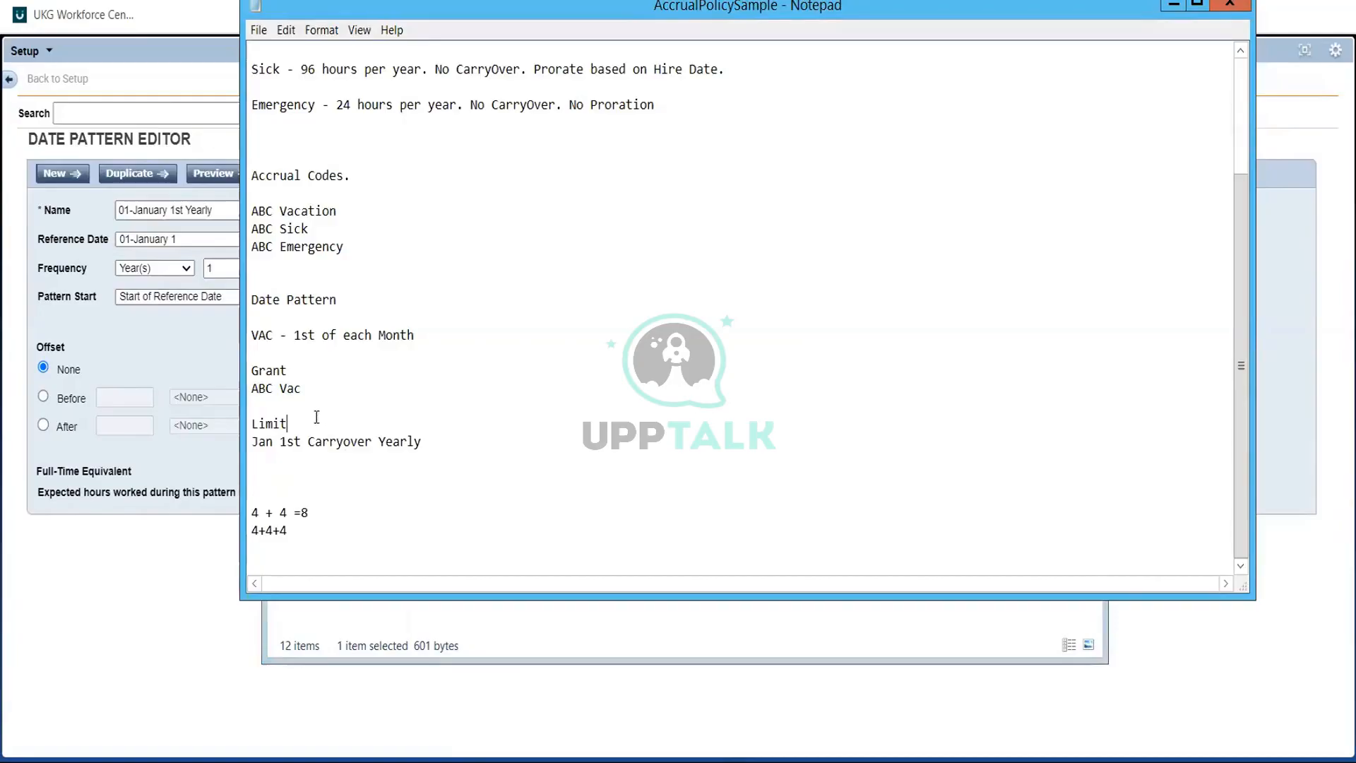
click(256, 346)
key(Return)
key(Return)
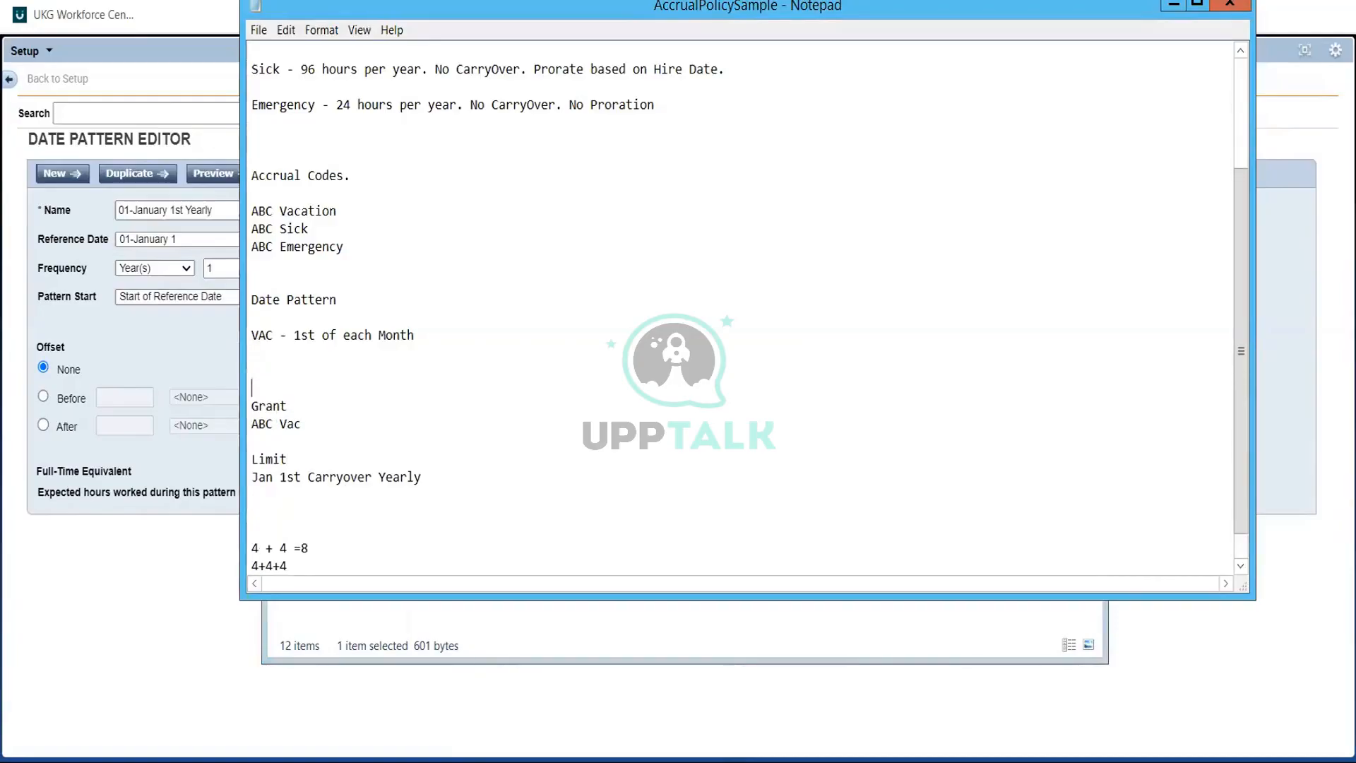
key(Up)
key(Up)
text(SIC -)
- Copy the date pattern name 01-January 1st Yearly from the Date Pattern Editor into the SIC line of the notes
click(220, 212)
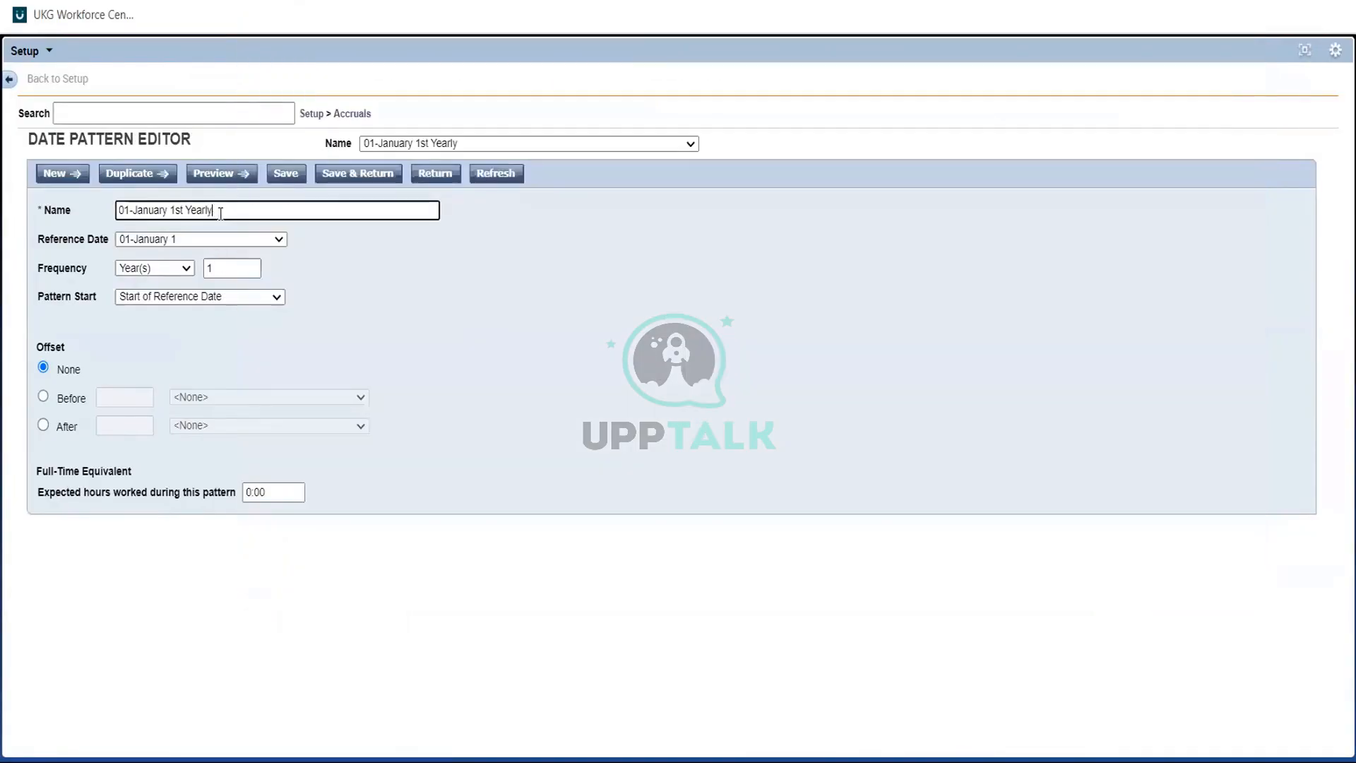
drag(220, 213, 24, 218)
key(ctrl+c)
key(alt+Tab)
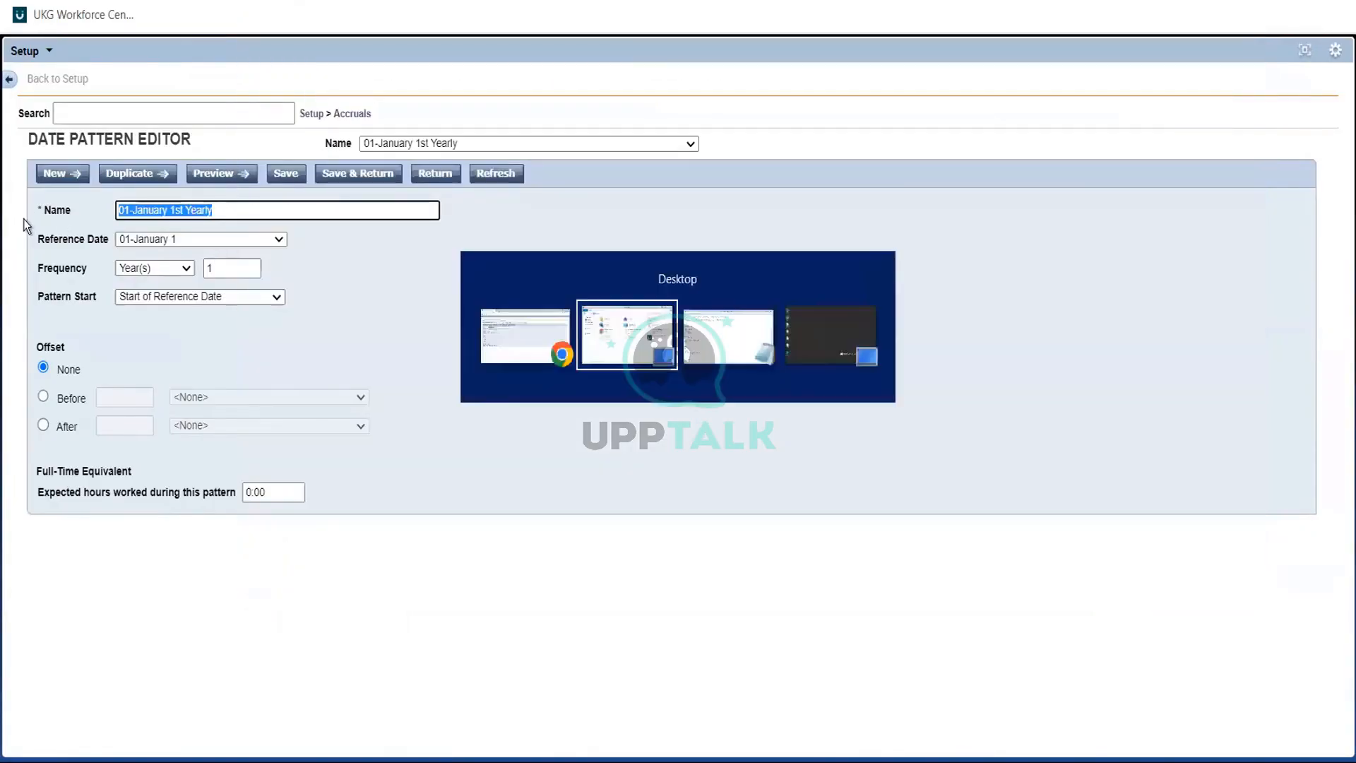
key(alt+Tab)
key(Tab)
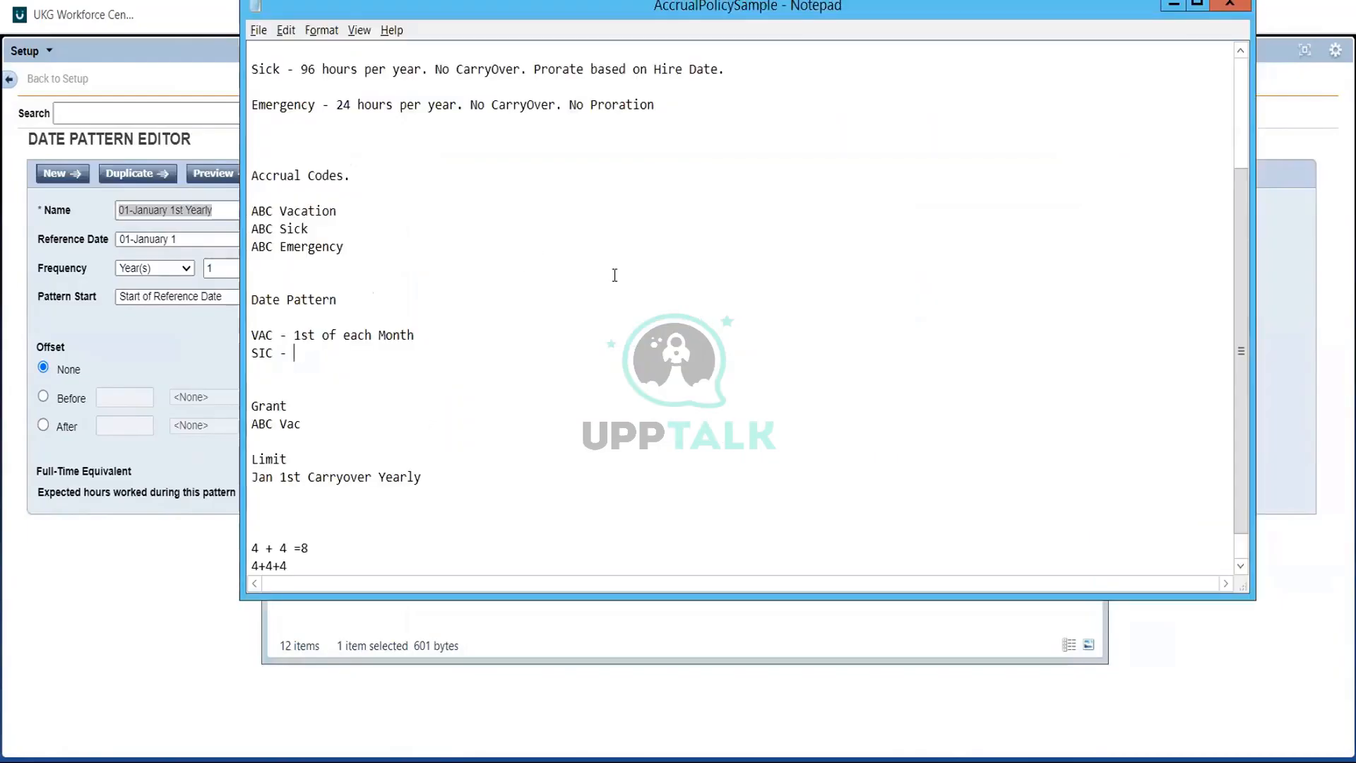
key(ctrl+v)
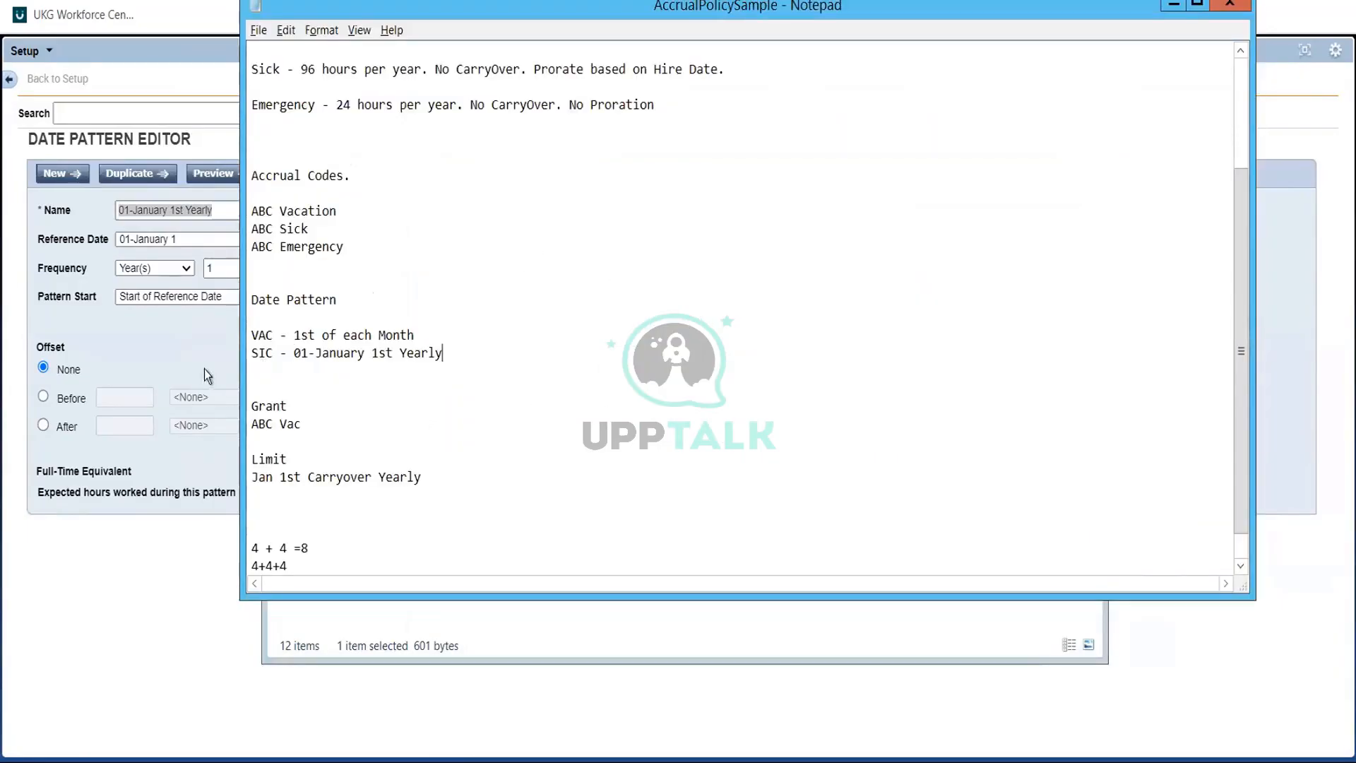
- Return to UKG Workforce Central and open the Grants list in the accruals setup
click(180, 349)
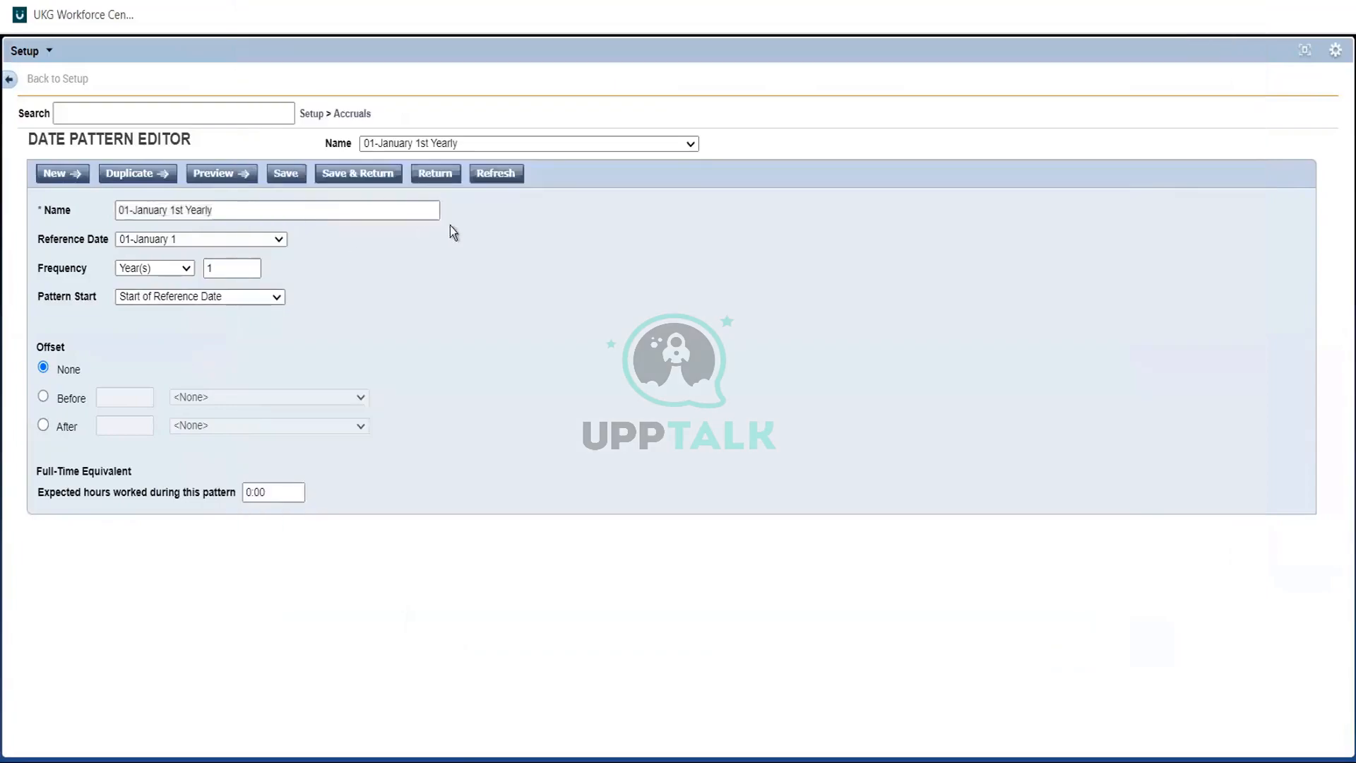
click(358, 119)
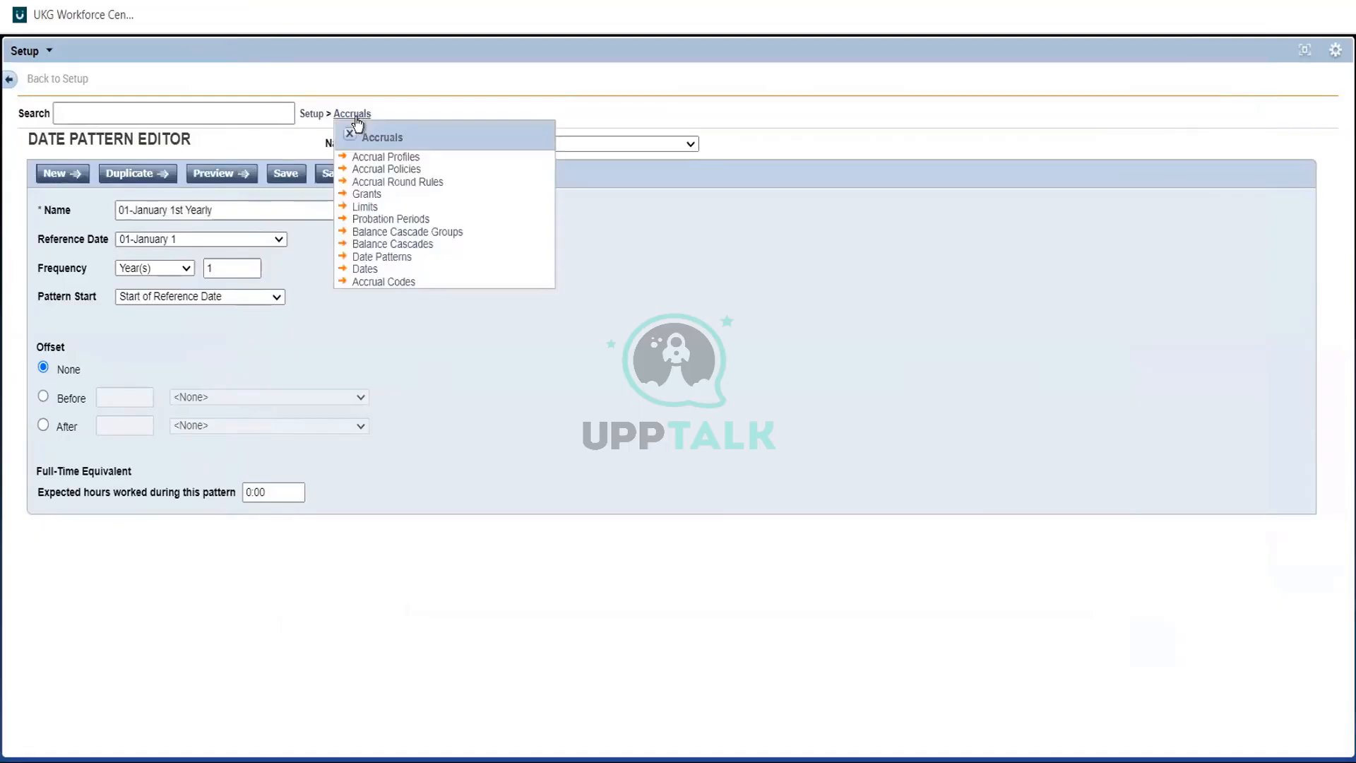
click(366, 194)
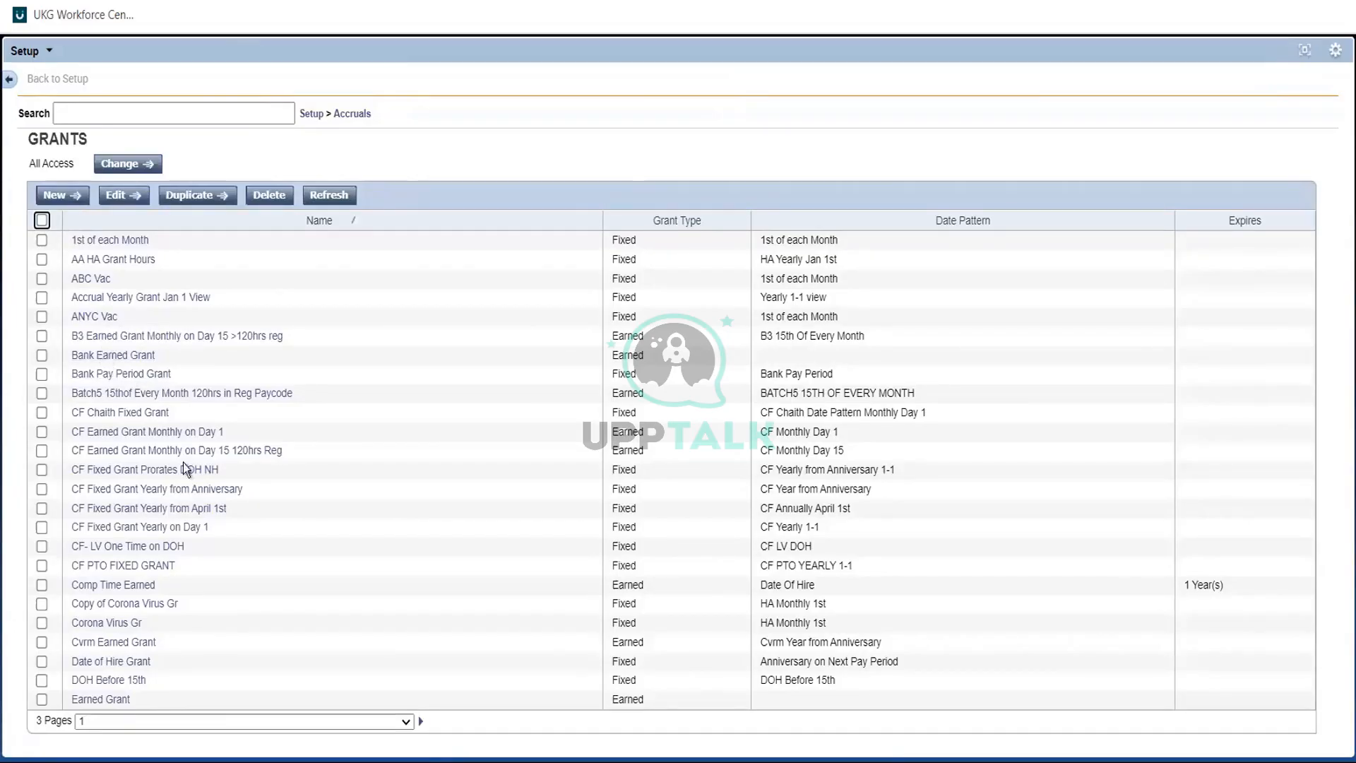
- Check the existing ABC Vac entry in the Grant section of the AccrualPolicySample notes and return to the Grants list
key(alt+Tab)
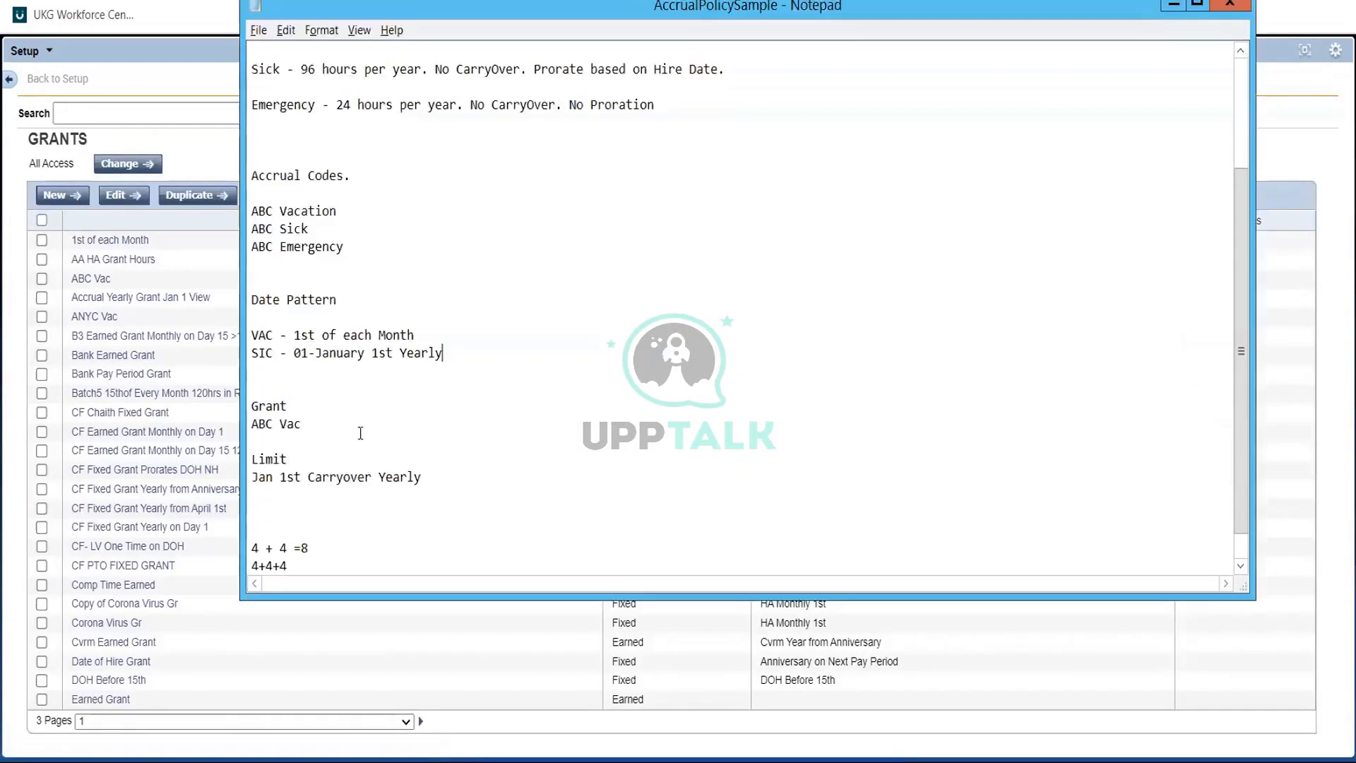
double_click(312, 428)
key(alt+Tab)
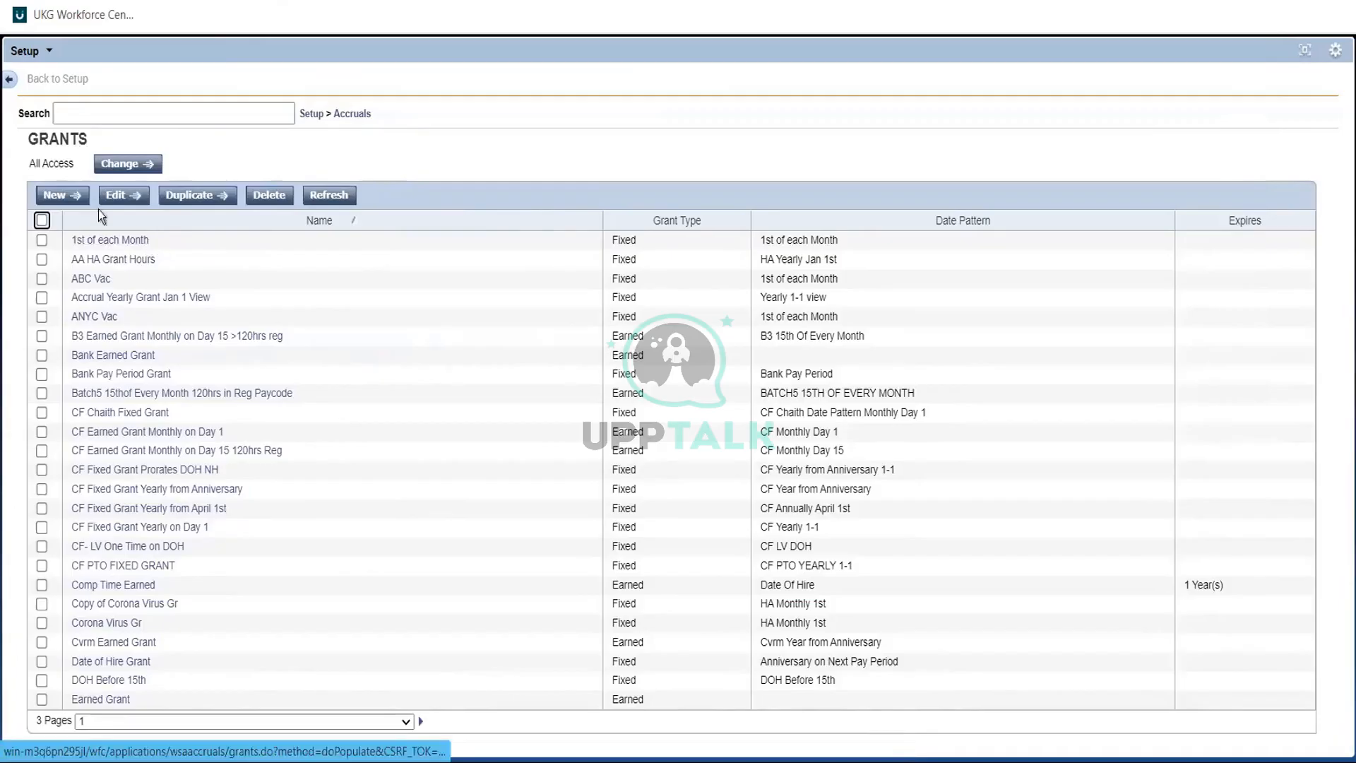
- Create a new grant and name it ABC Sick
click(57, 195)
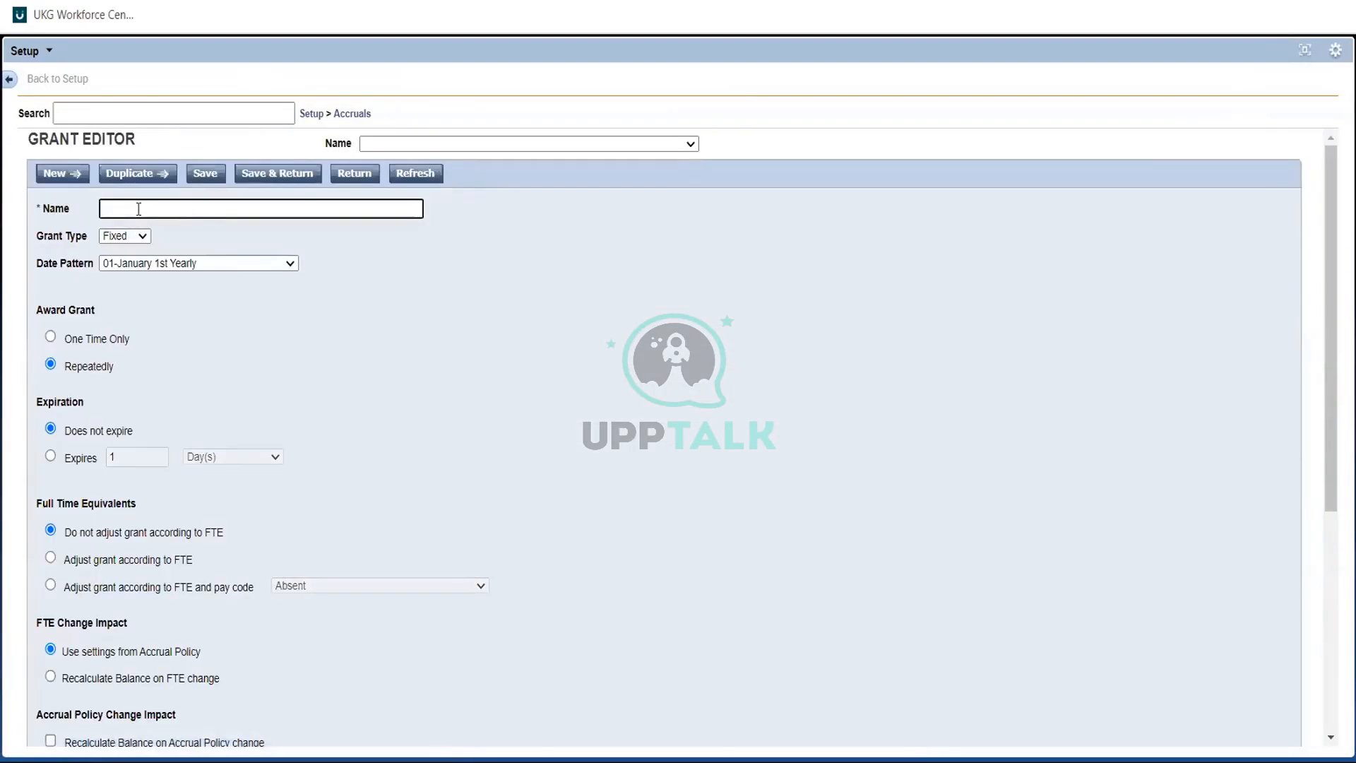
click(138, 209)
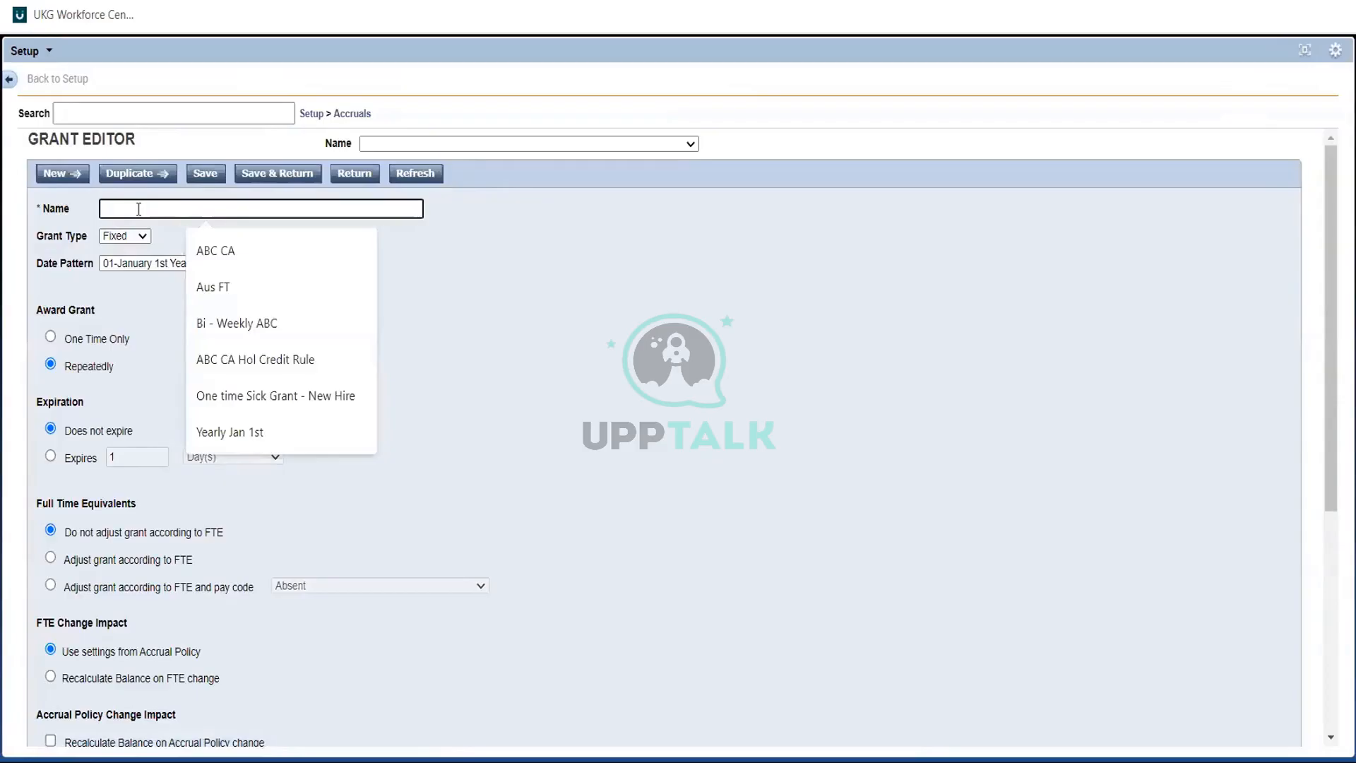
click(205, 253)
key(BackSpace)
key(BackSpace)
key(BackSpace)
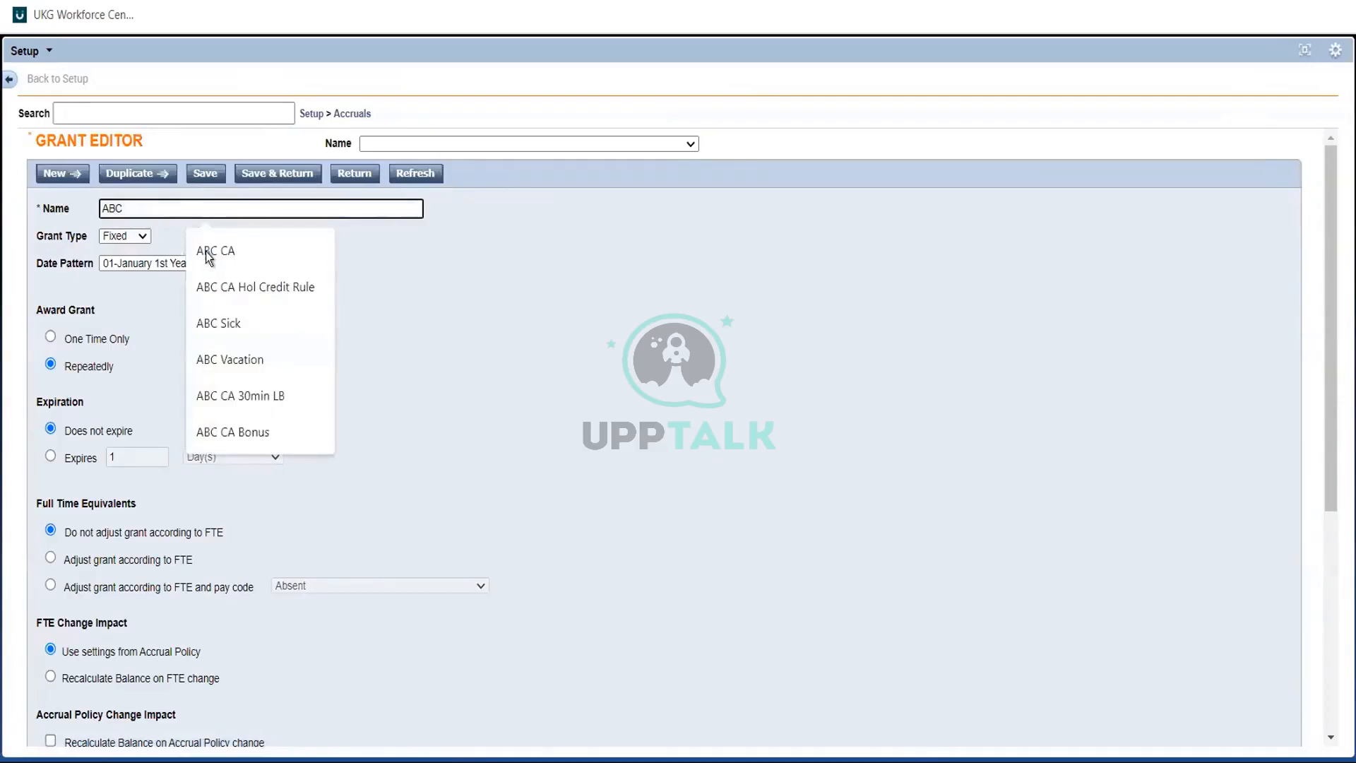
click(240, 324)
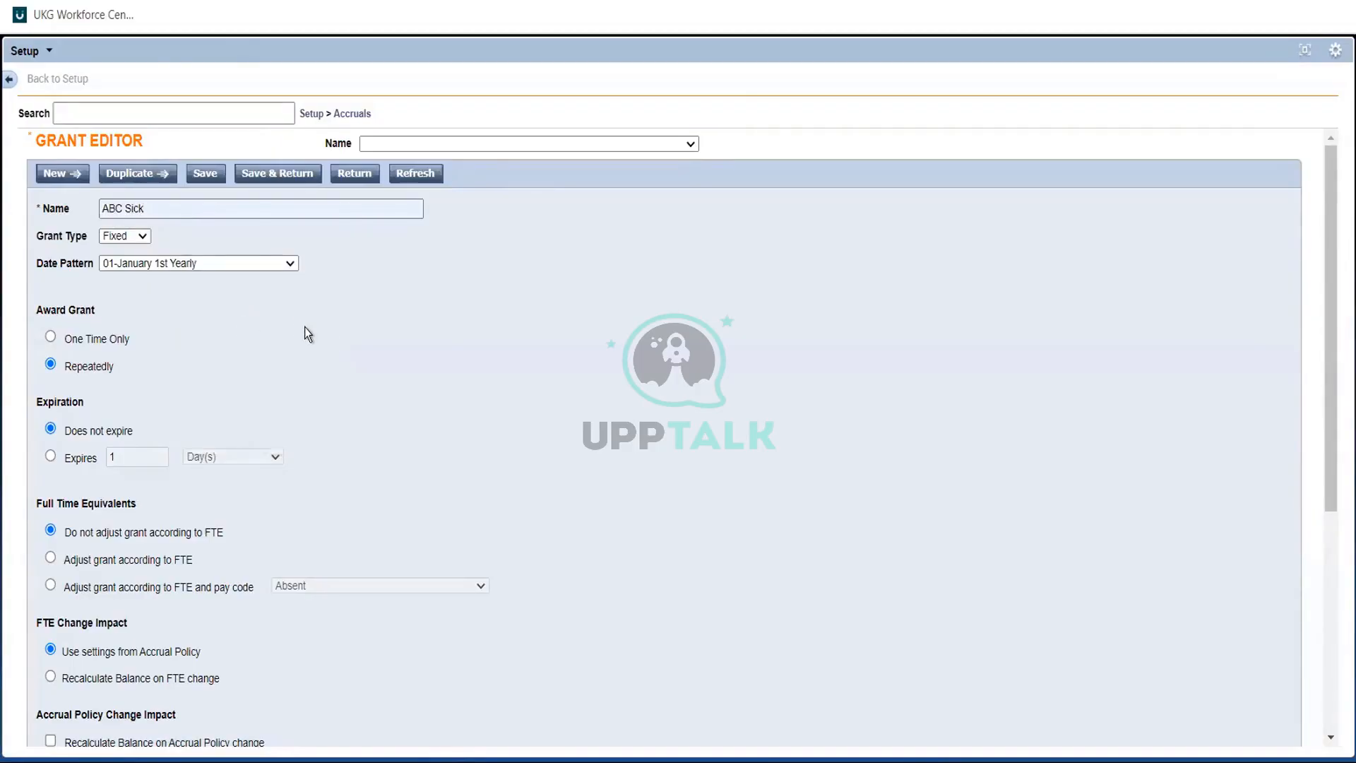
- Add the grant name ABC Sick below ABC Vac in the Grant section of the notes in Notepad, and return to the Grant Editor
key(alt+Tab)
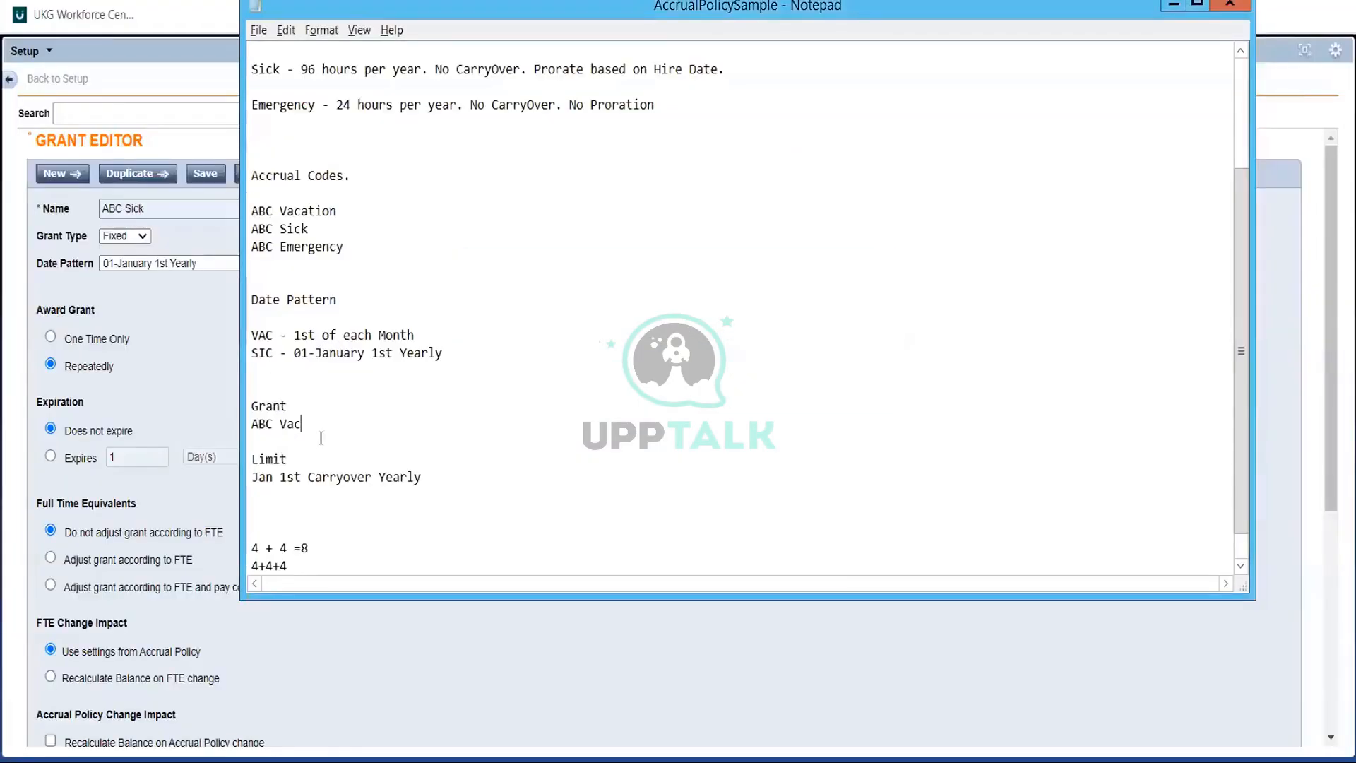
key(Return)
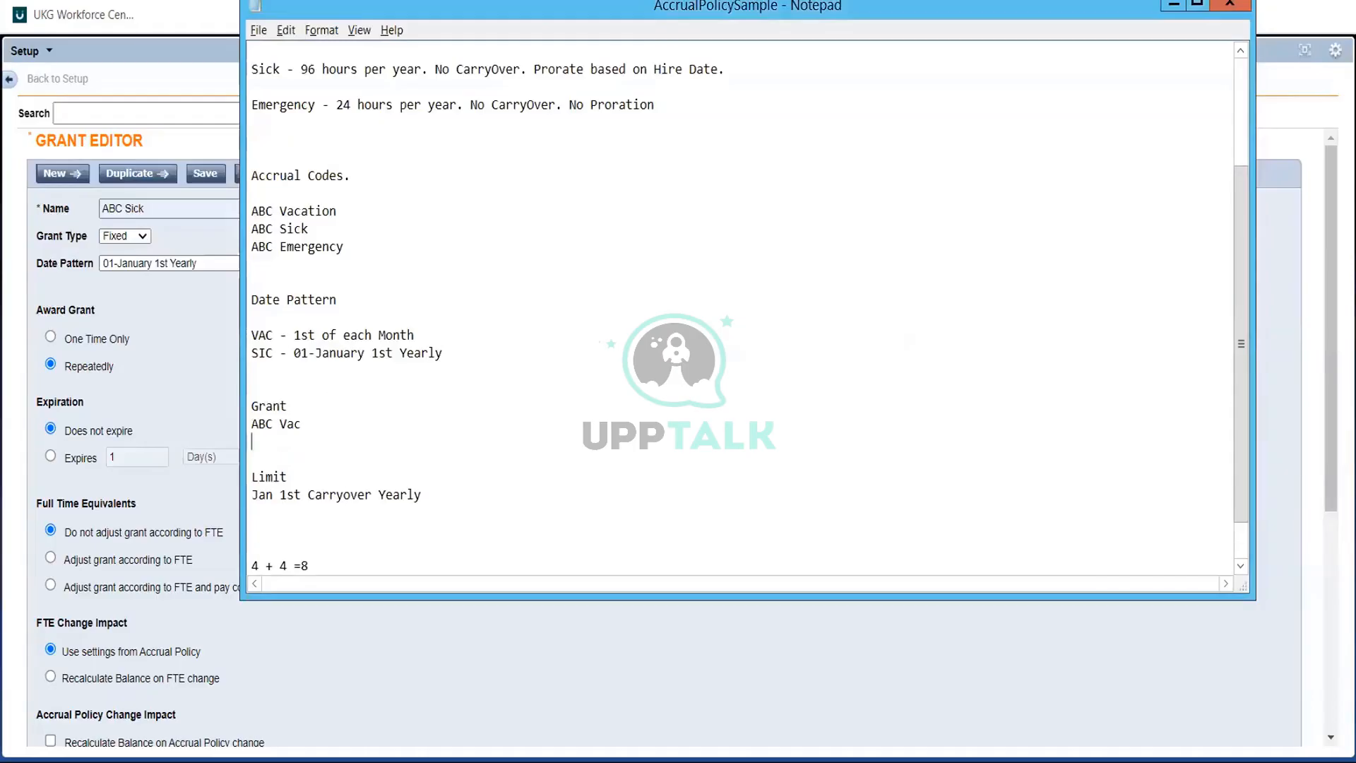
text(ABC Sick q)
key(BackSpace)
key(alt+Tab)
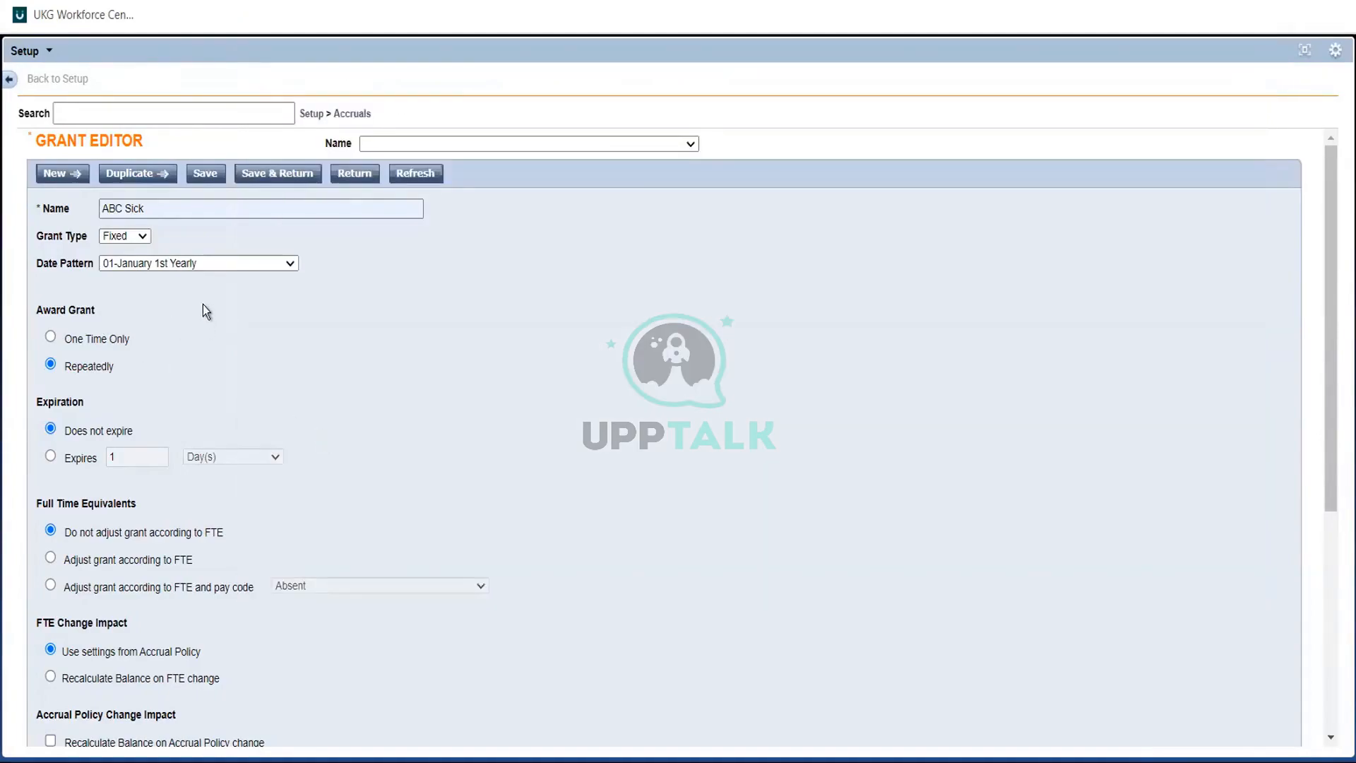
- Set the ABC Sick grant to type Fixed with the 01-January 1st Yearly date pattern, awarded repeatedly
click(118, 235)
click(118, 236)
click(146, 264)
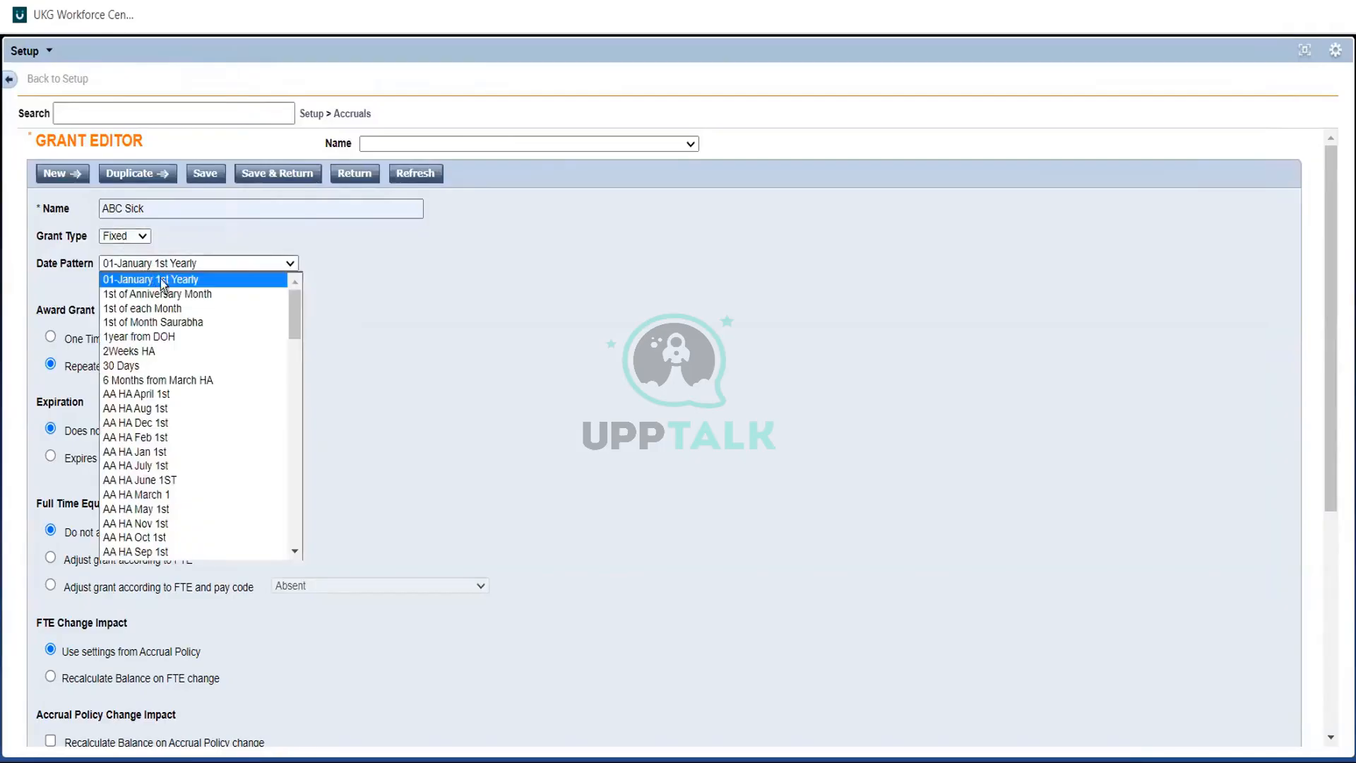
click(160, 278)
key(alt+Tab)
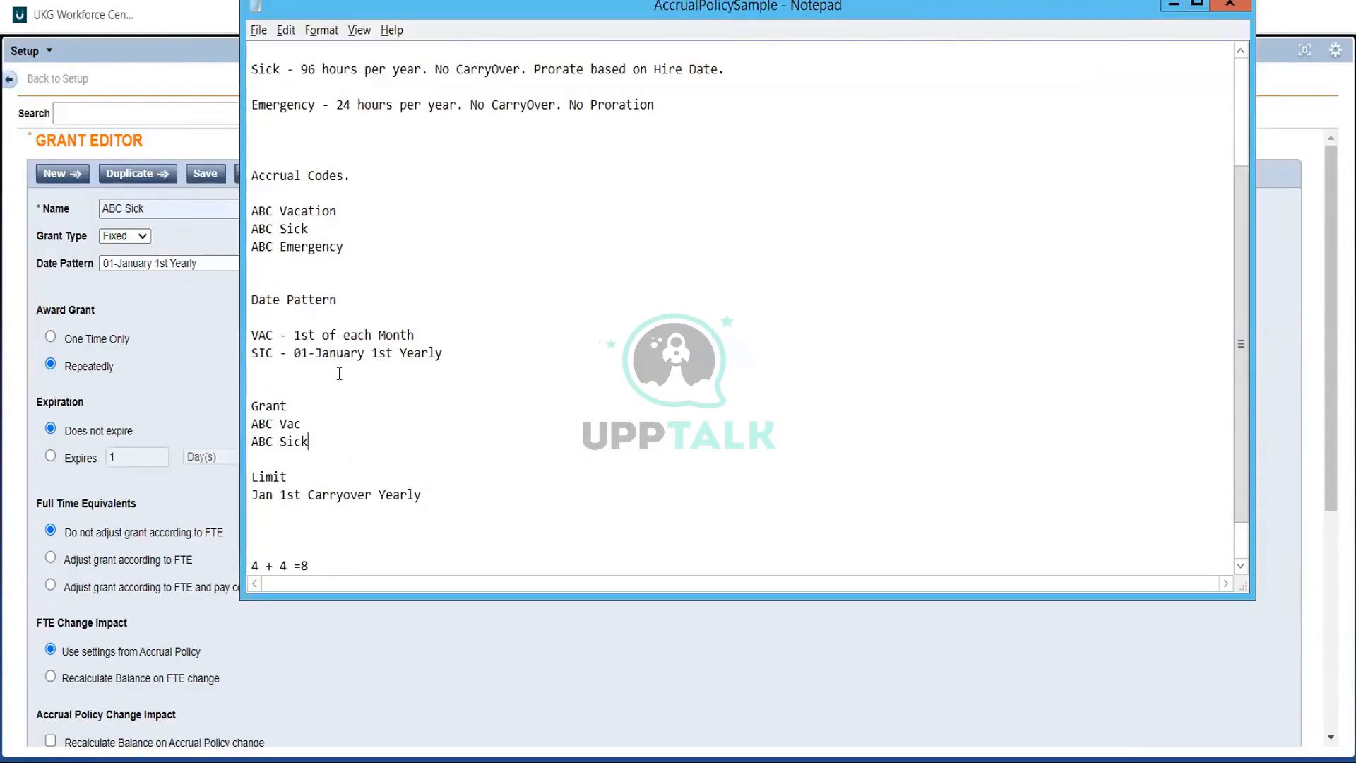
click(214, 320)
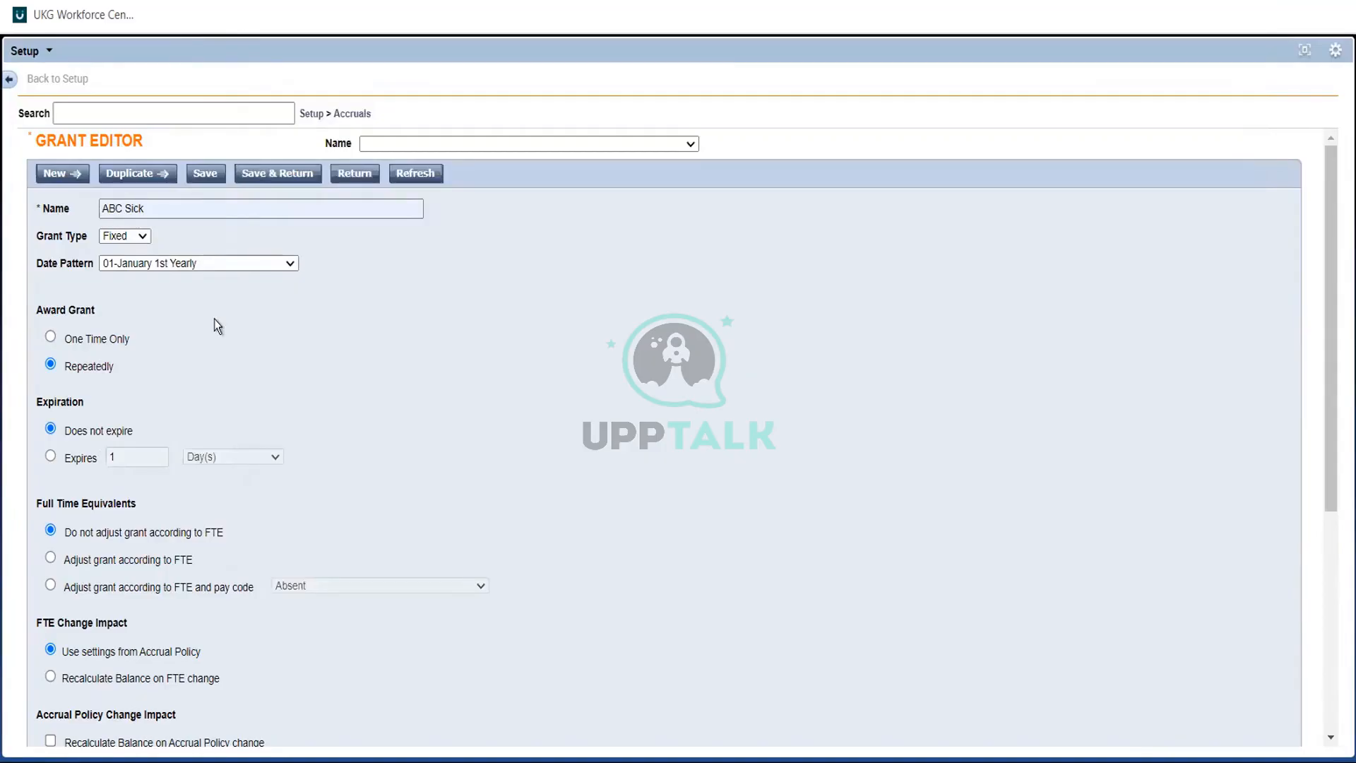
double_click(75, 365)
click(807, 428)
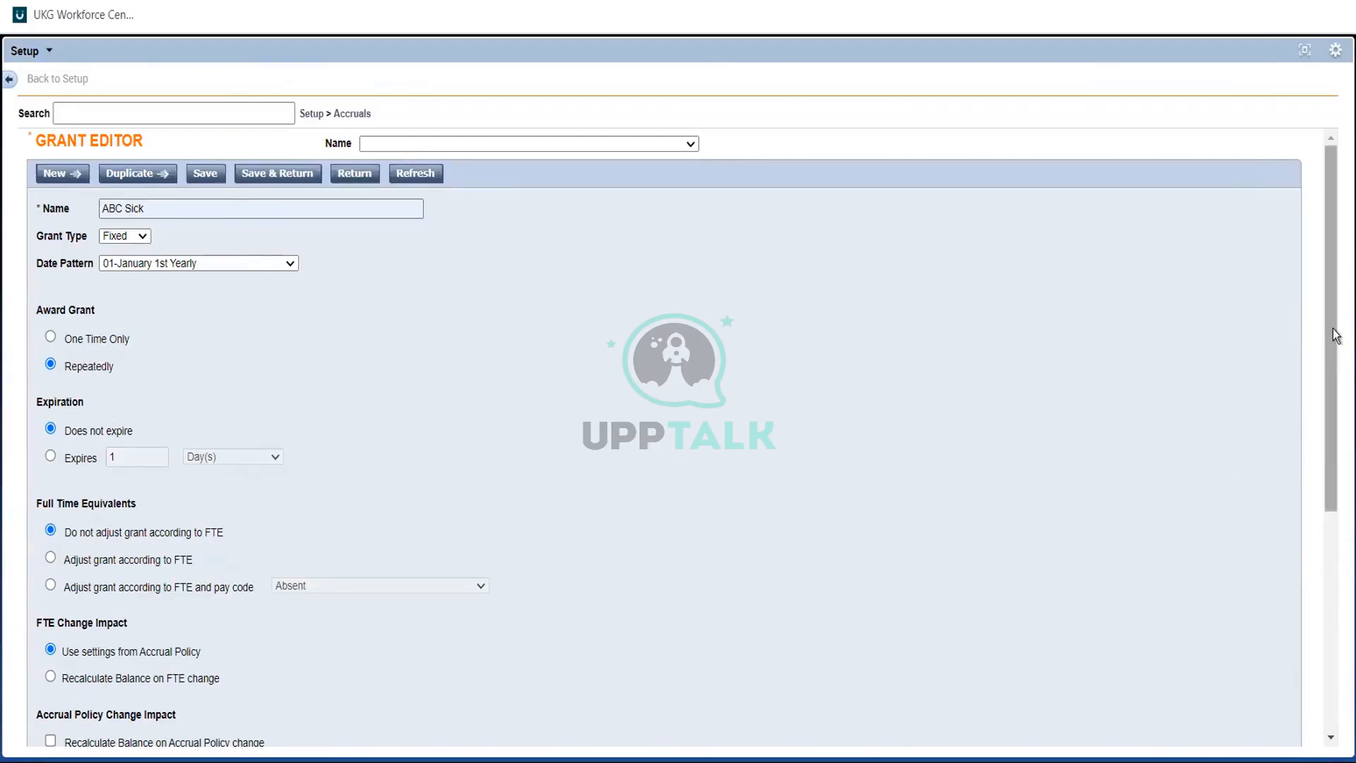
- Check the Sick rule in the AccrualPolicySample notes in Notepad and set the grant's prorating to Based on Date of Hire
drag(1329, 340, 1326, 584)
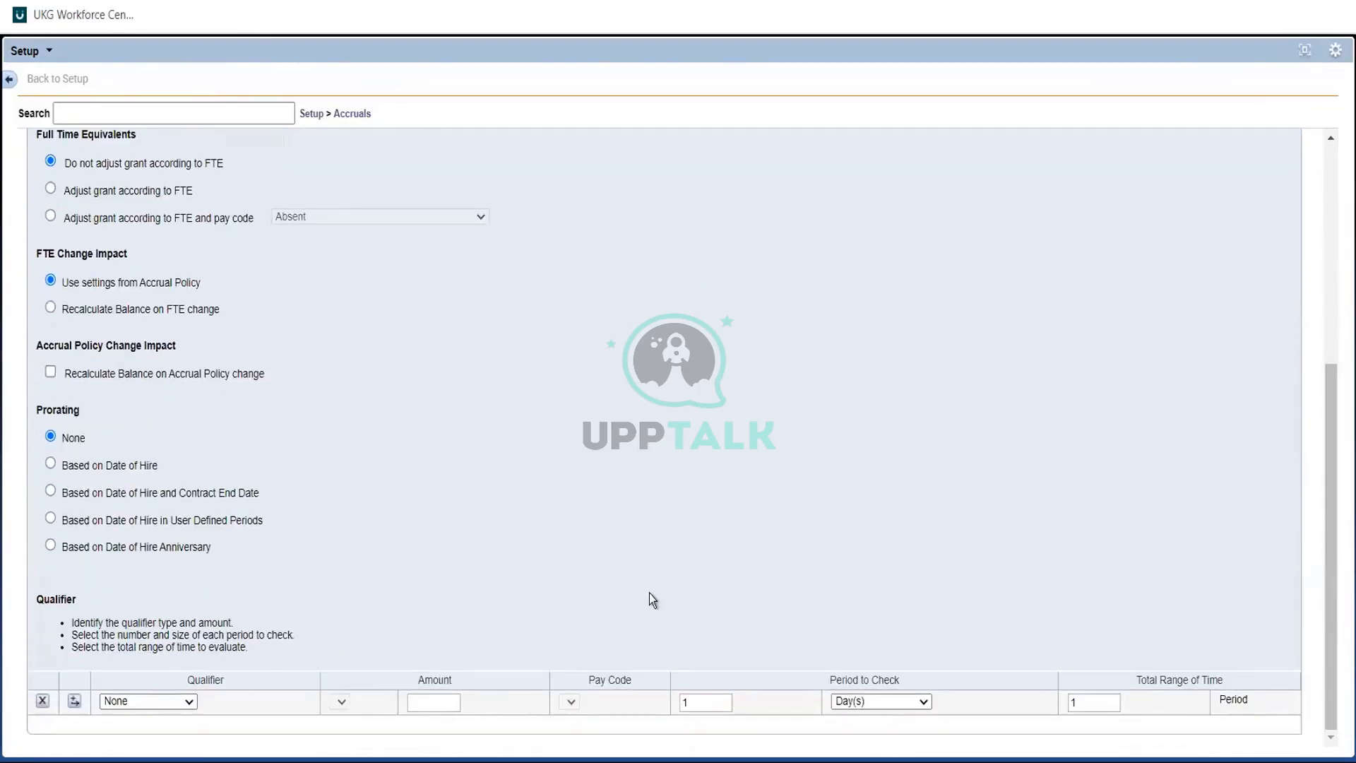
key(alt+Tab)
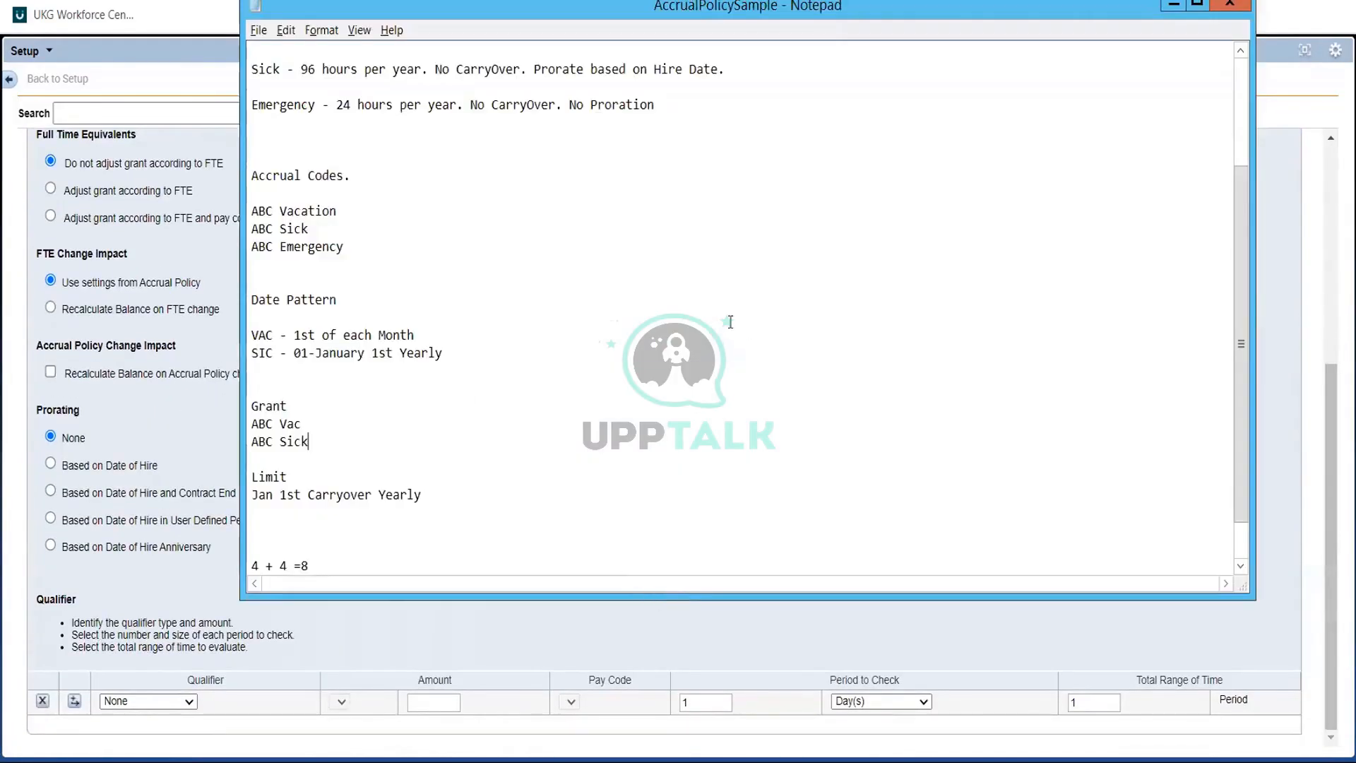
click(1243, 78)
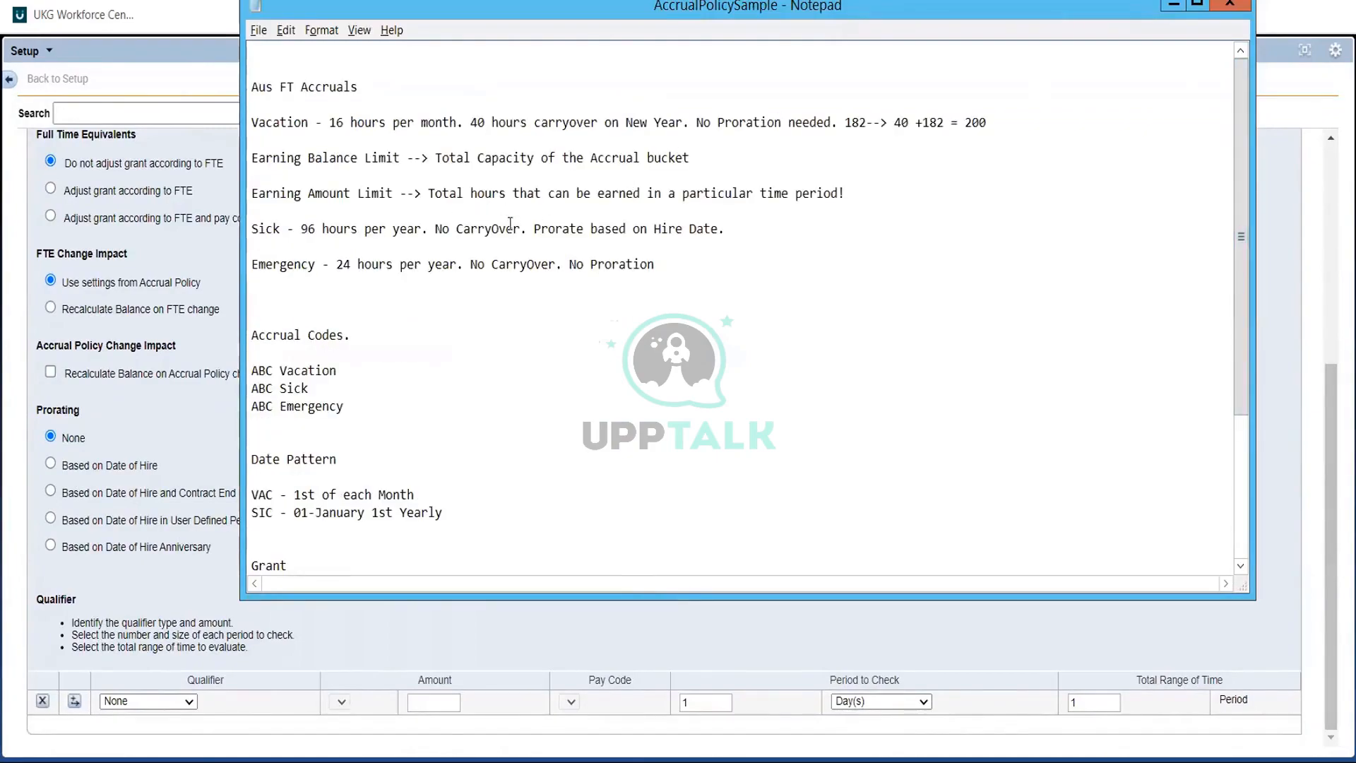
click(535, 228)
shift+click(726, 226)
key(Home)
double_click(464, 224)
click(463, 223)
double_click(598, 228)
click(188, 335)
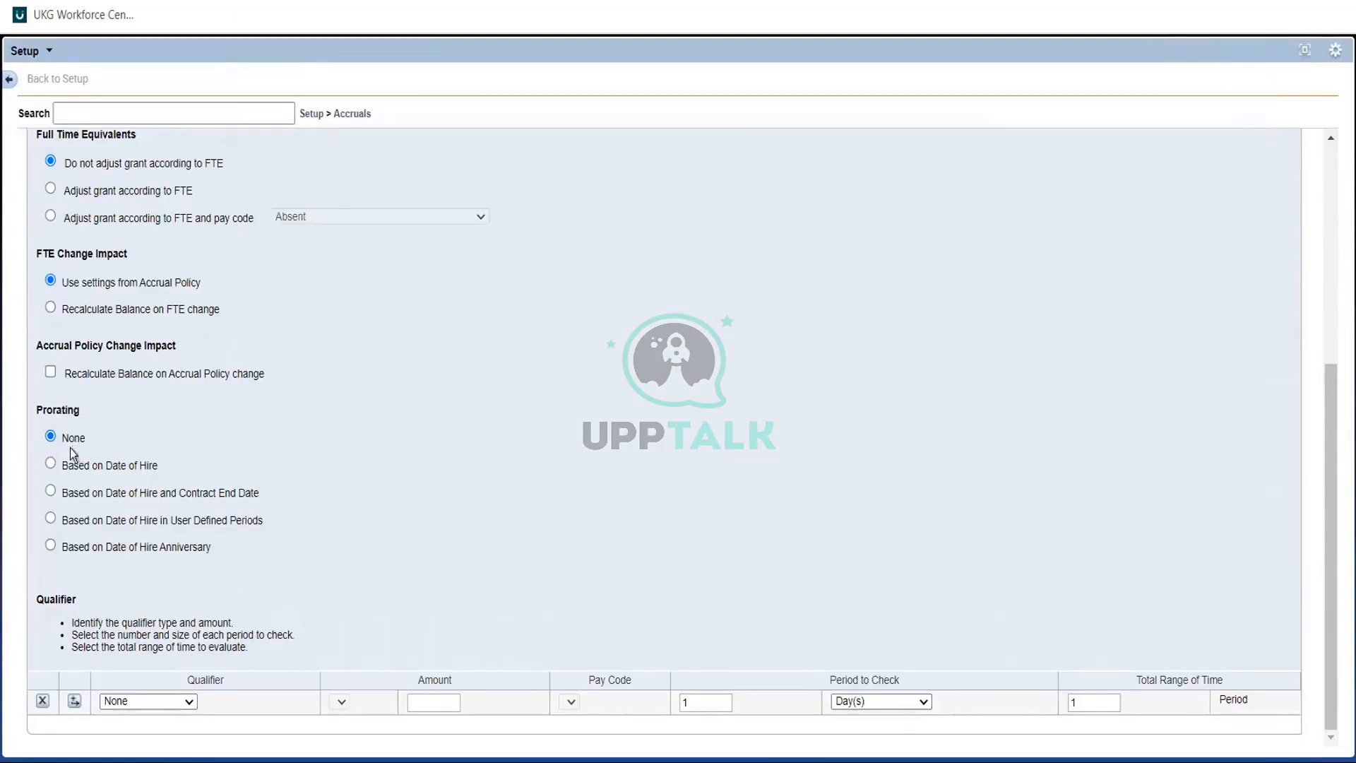
click(50, 464)
- Save the ABC Sick grant in the Grant Editor
click(1329, 179)
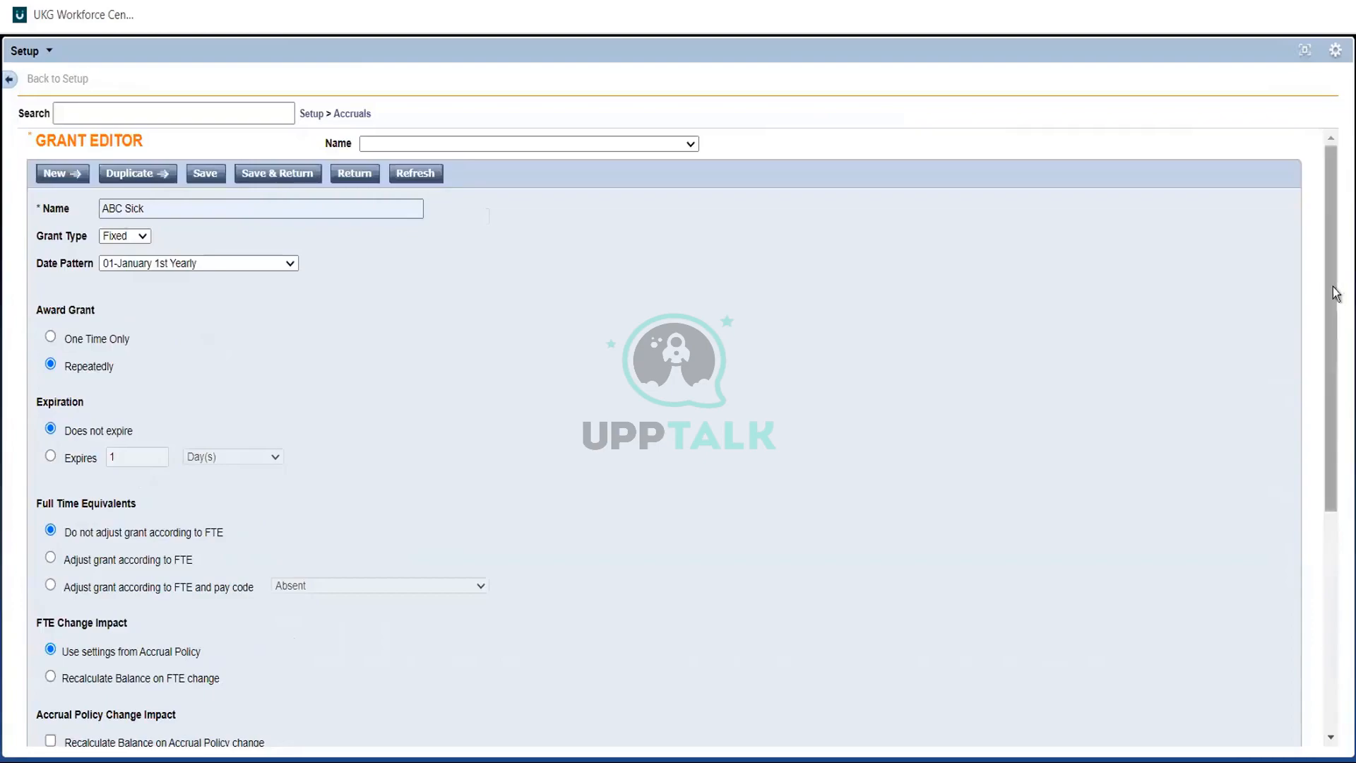
drag(1335, 293, 1324, 194)
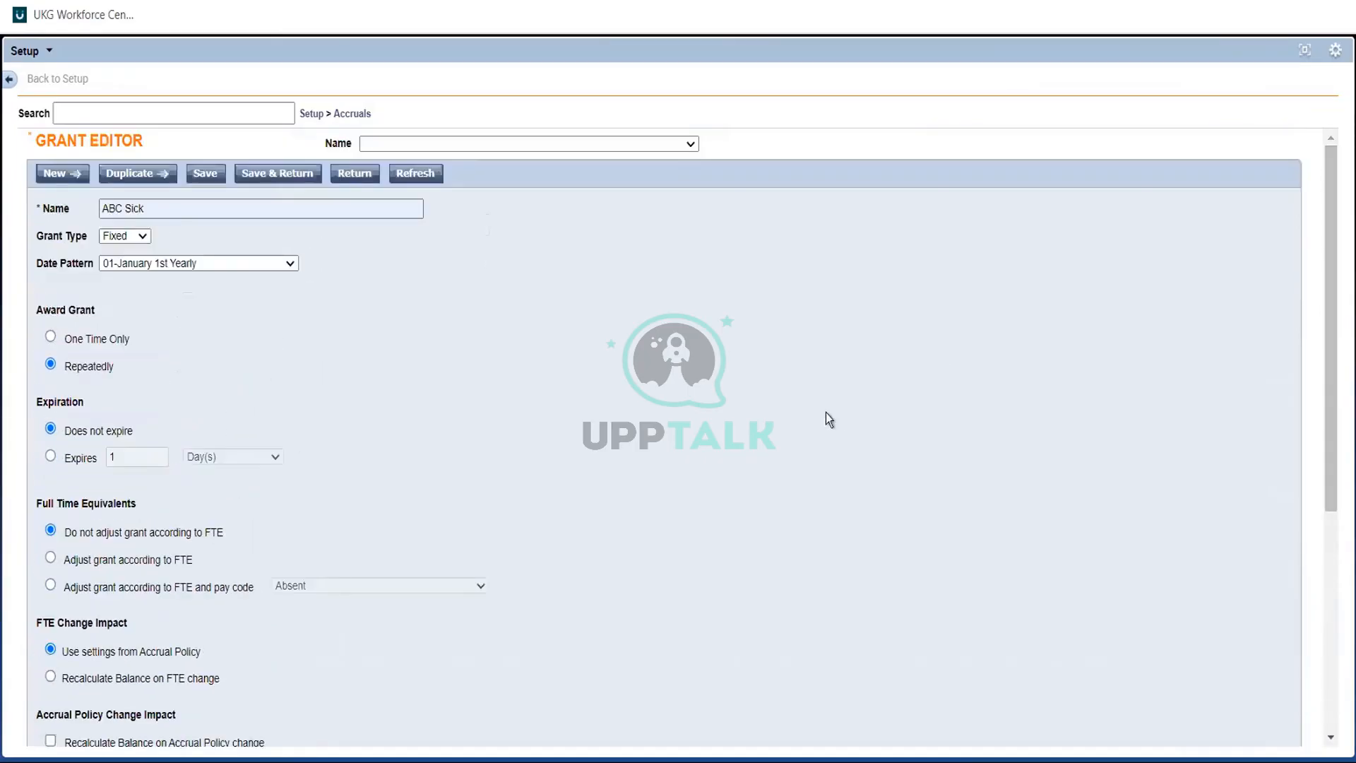
click(205, 179)
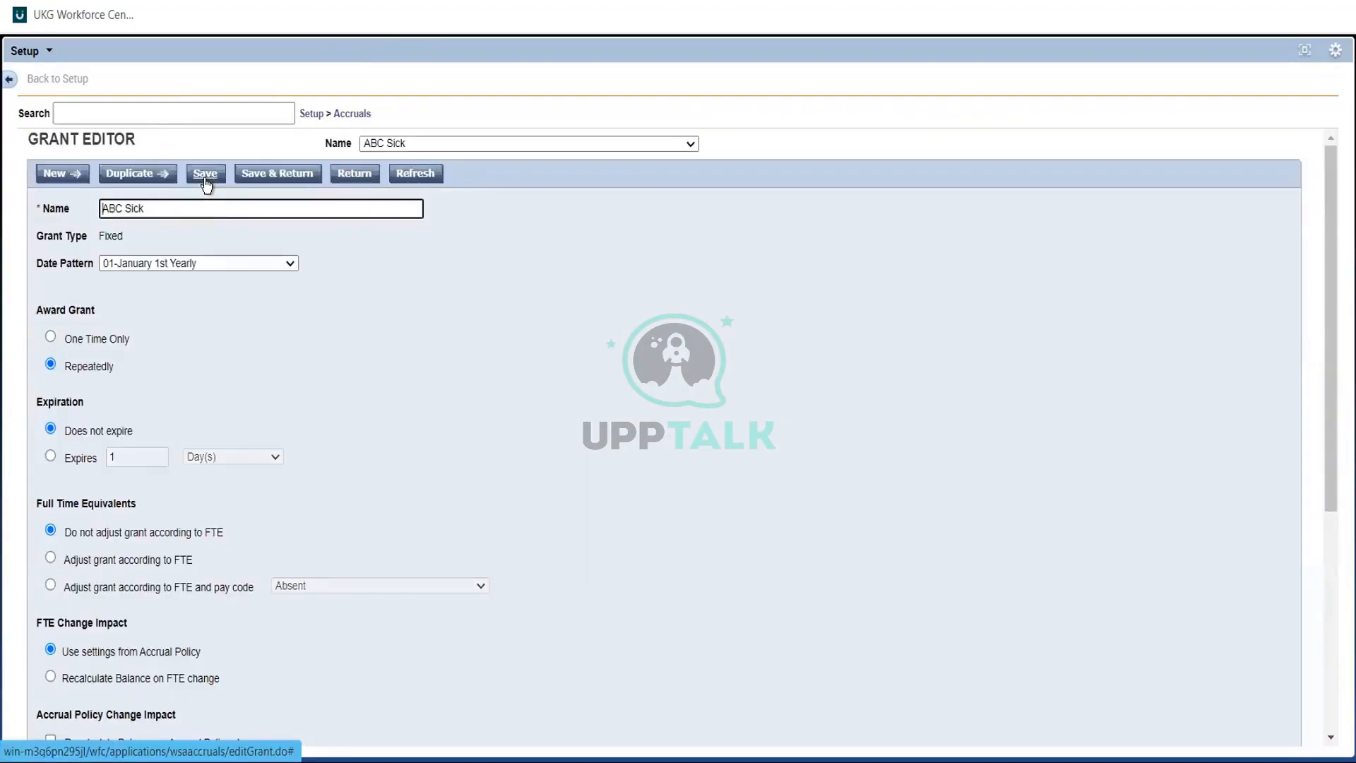
- Create a new accrual policy named Aus FT Sick and assign it the ABC Sick accrual
click(355, 117)
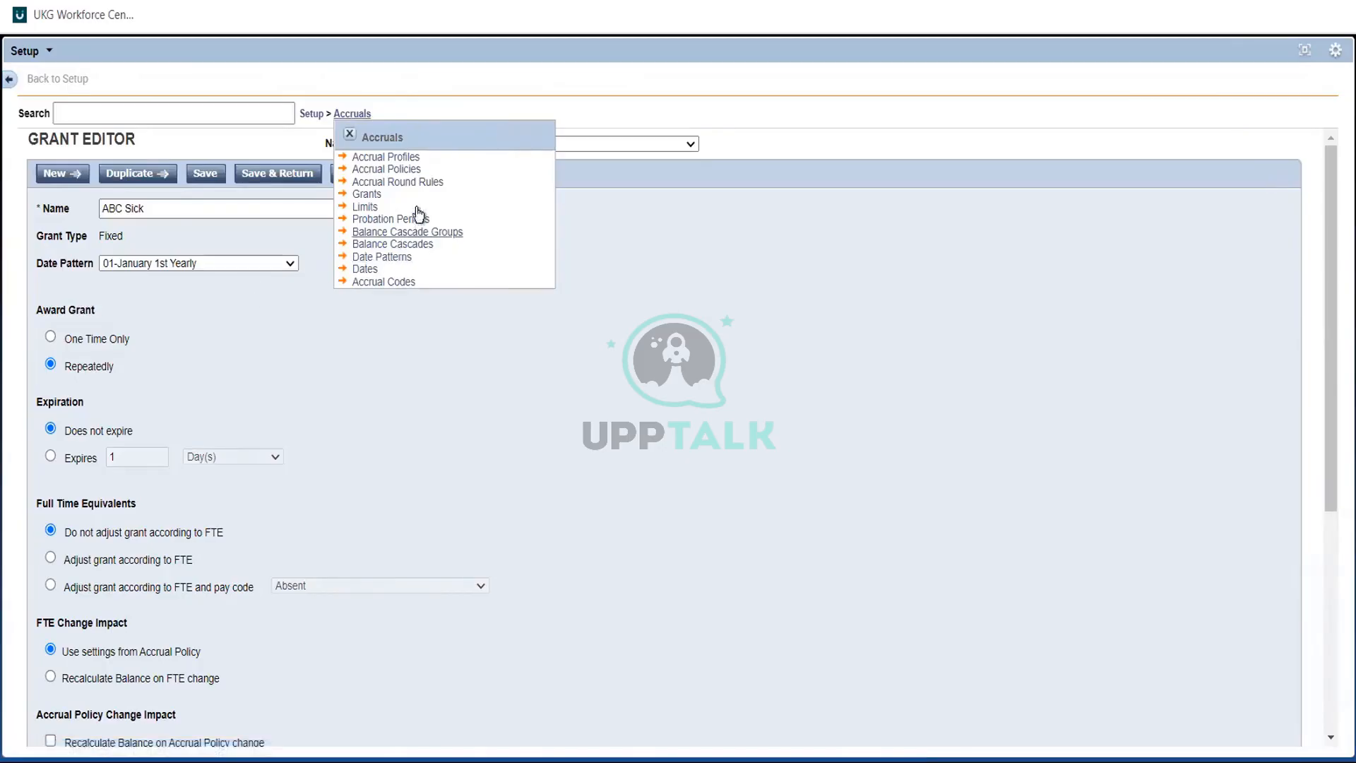
click(393, 170)
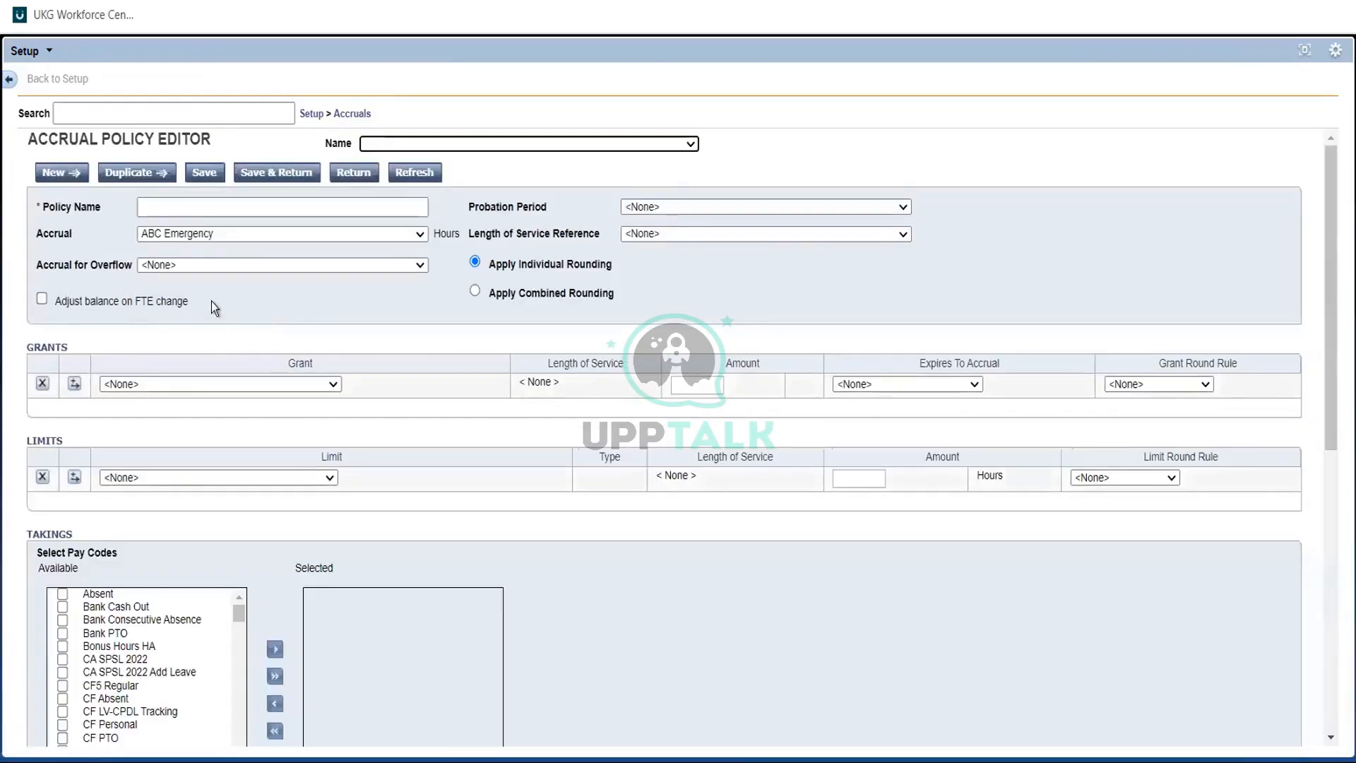
click(200, 209)
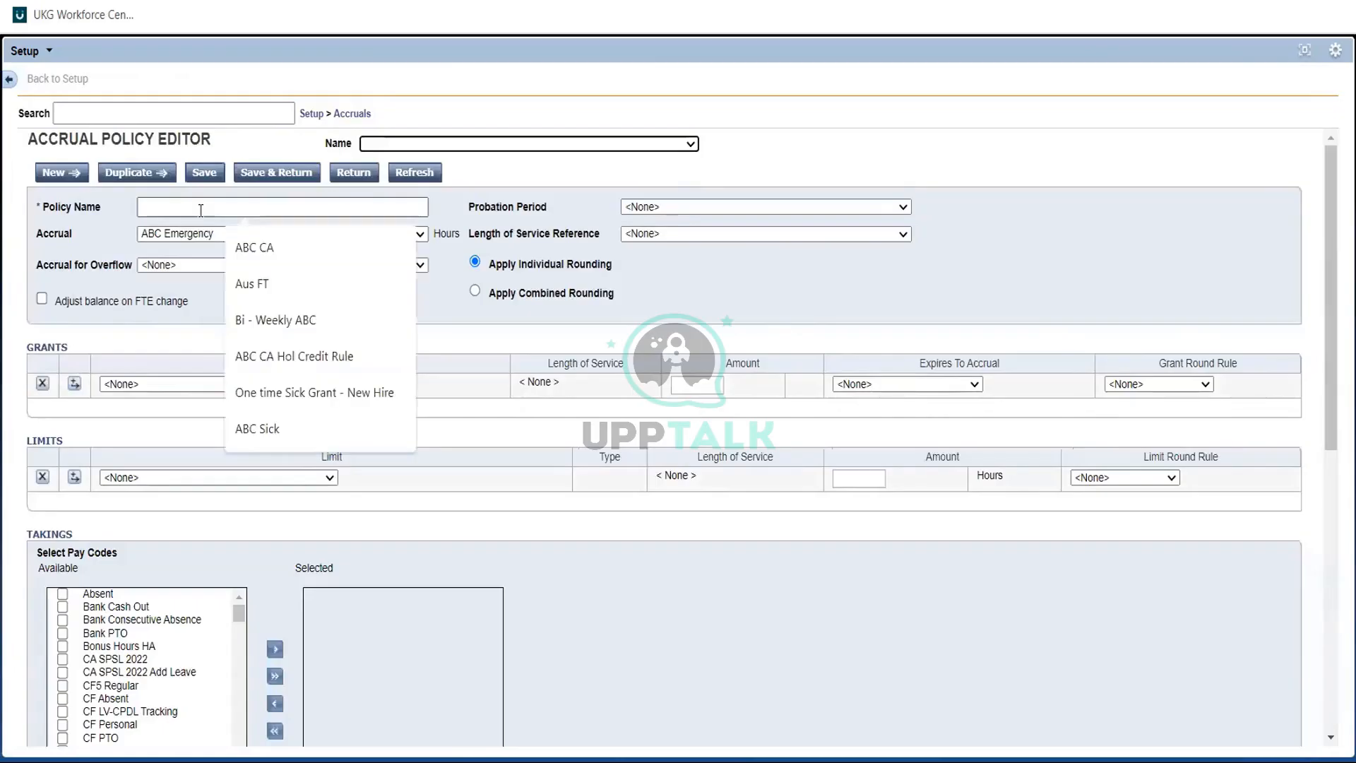
text(Aus)
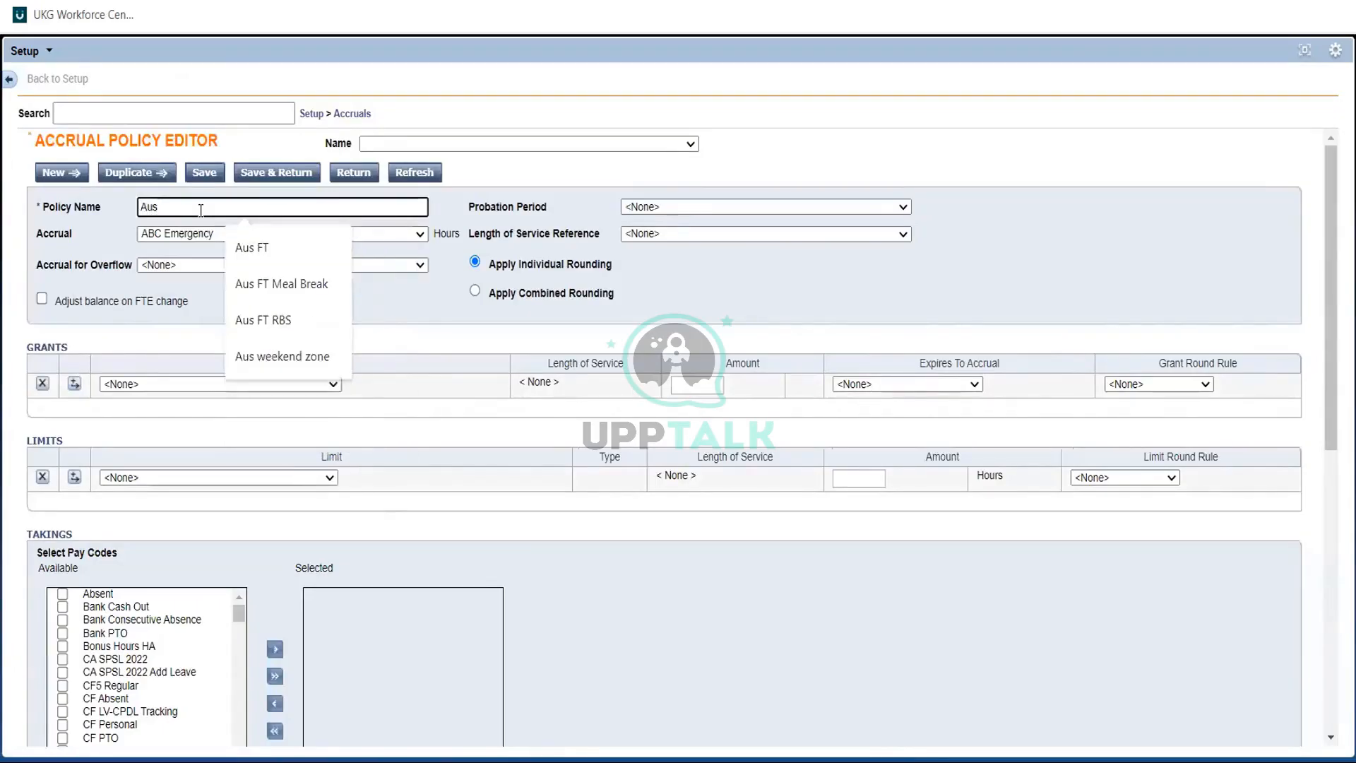
text( FT)
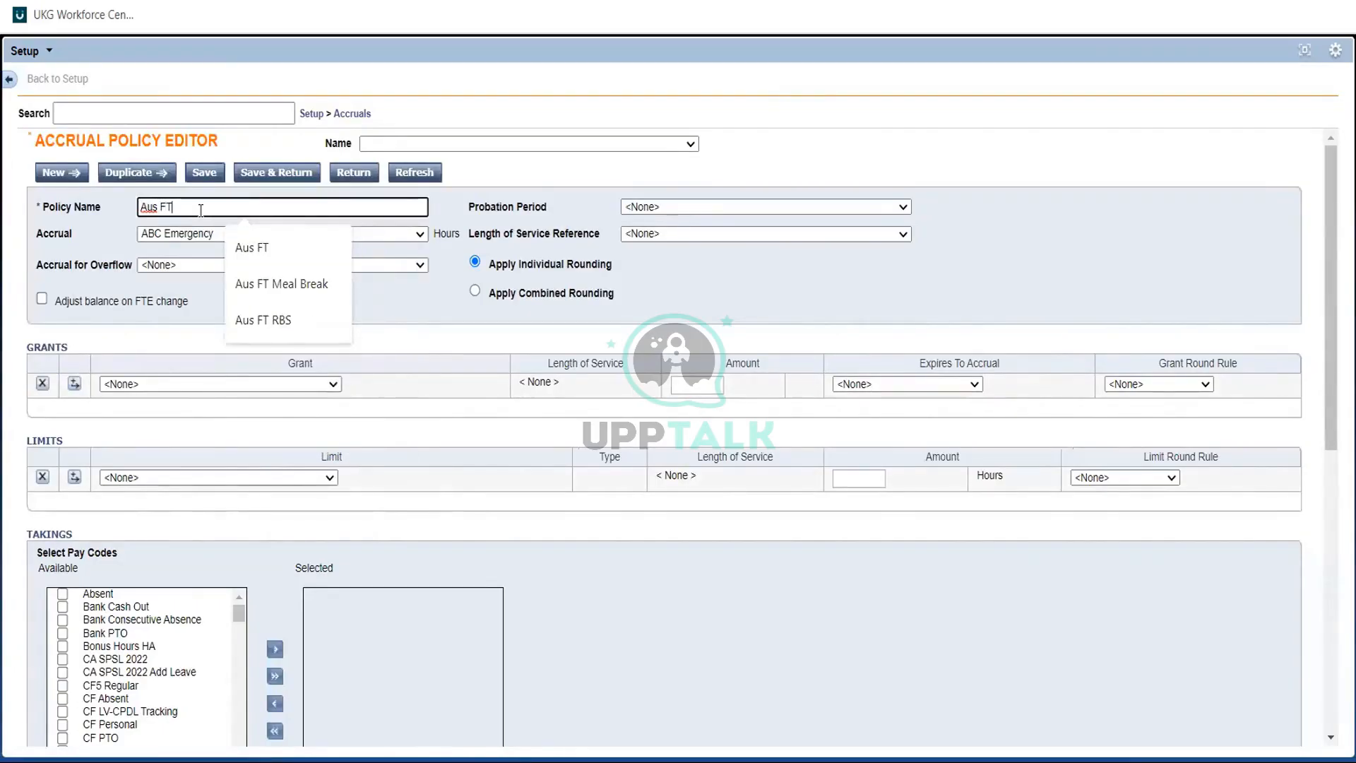
text( Sick)
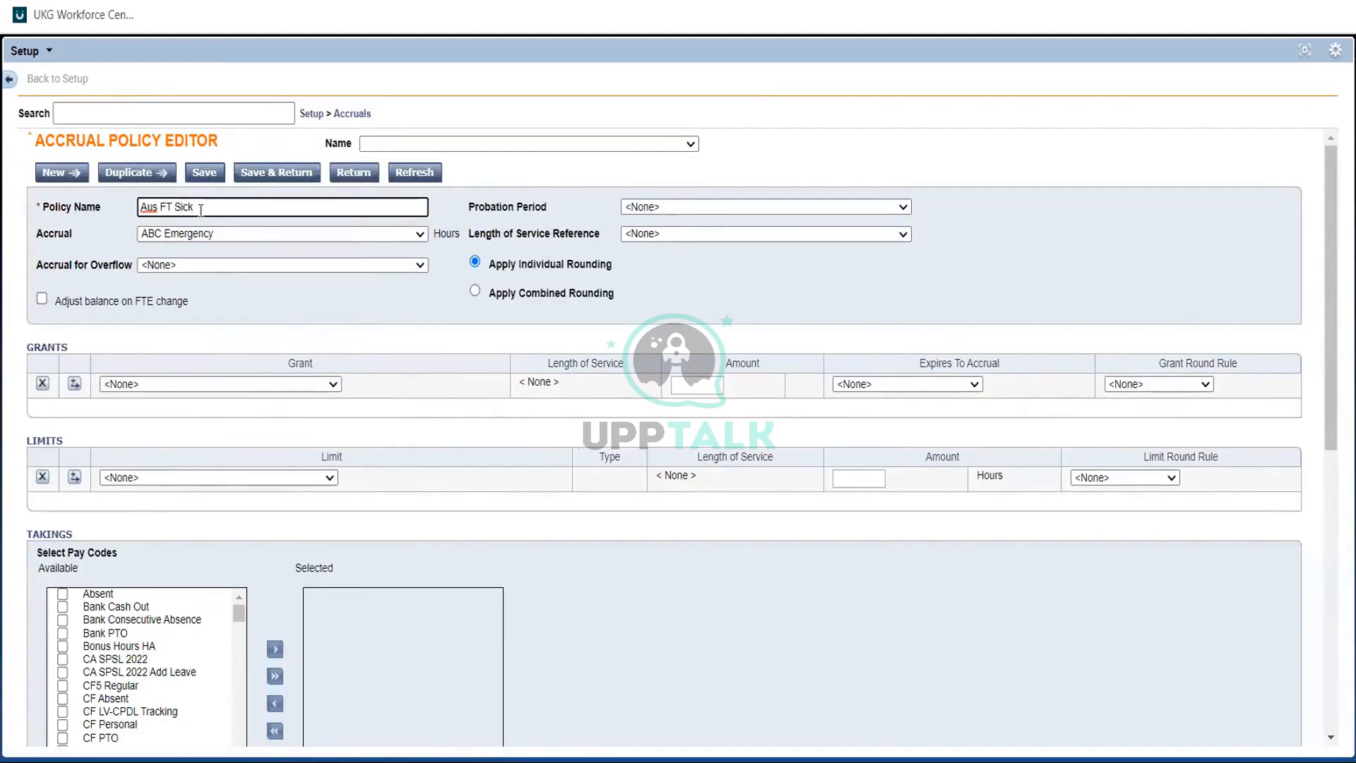
click(219, 235)
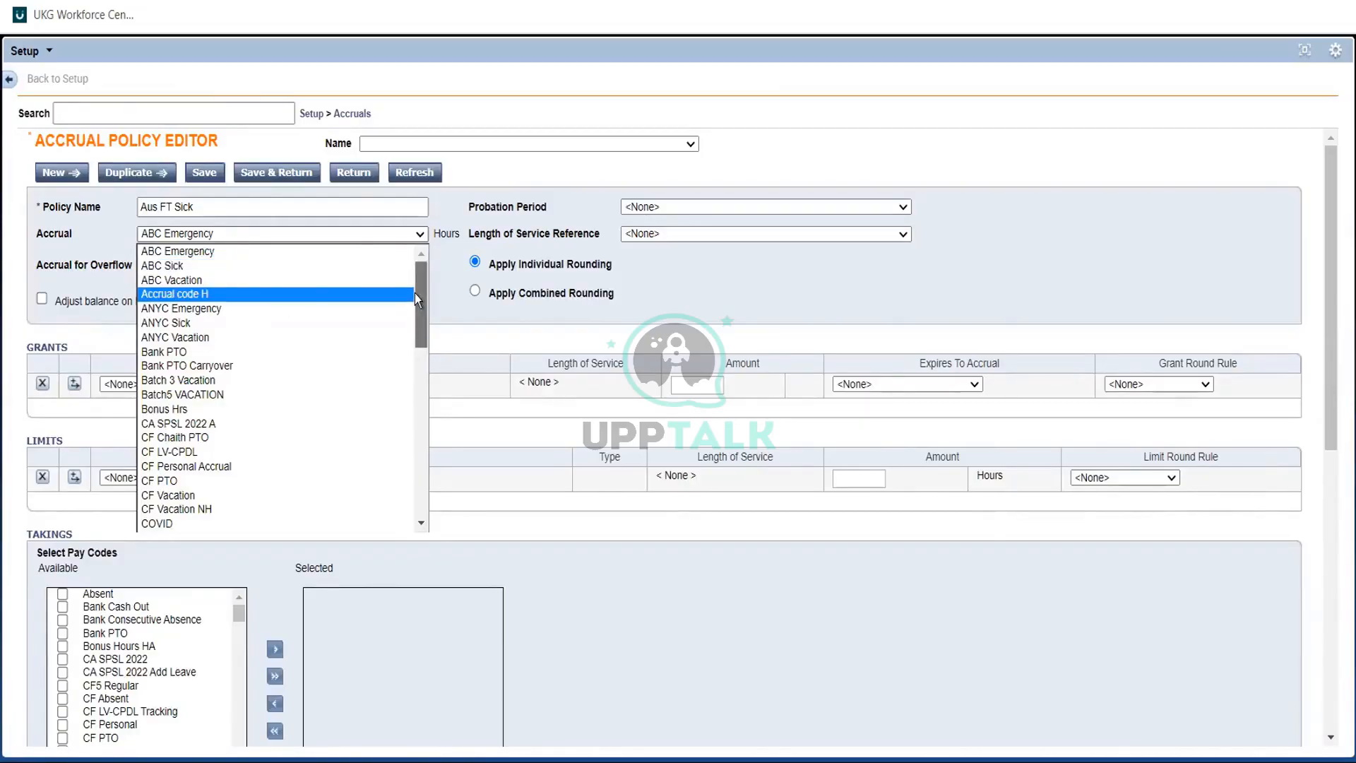
click(243, 266)
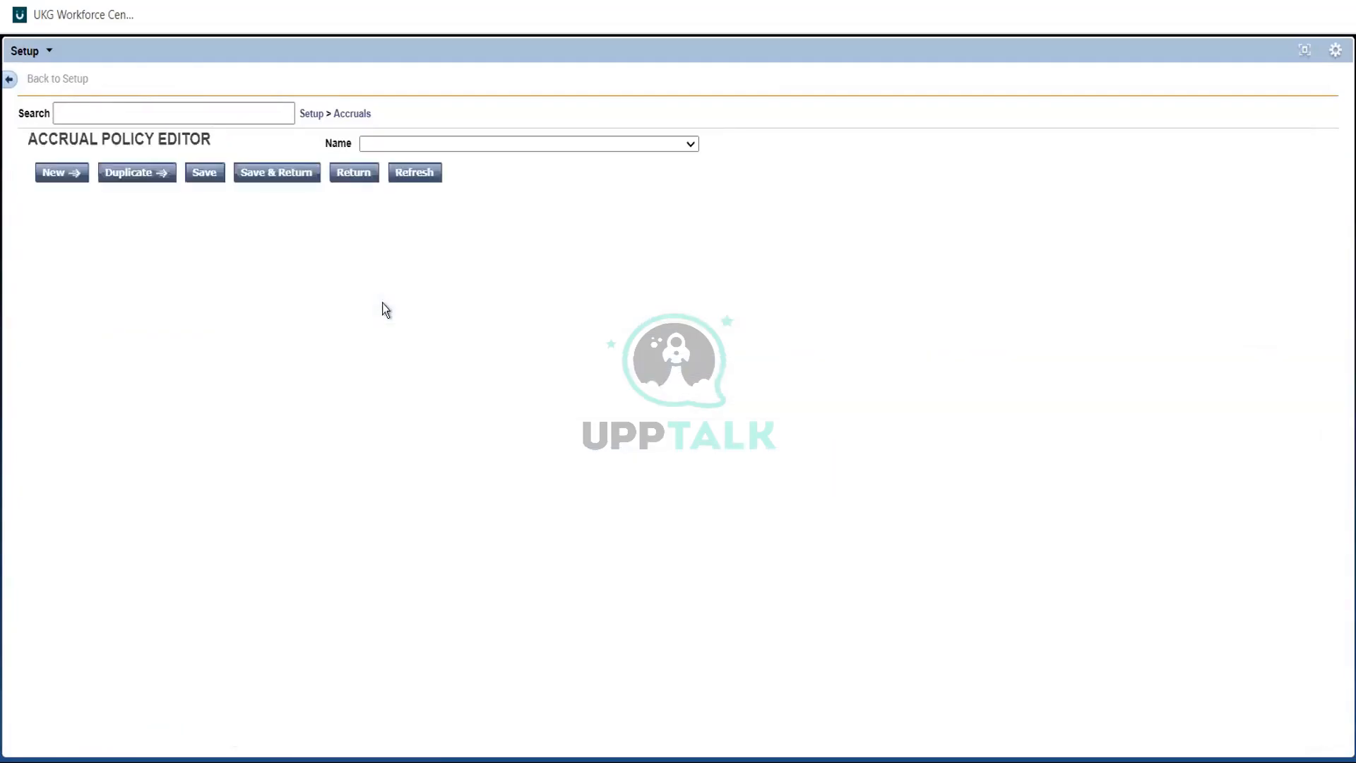
- Check the grant name and yearly hours in the notes, and add the ABC Sick grant with 96 hours to the policy
key(alt+Tab)
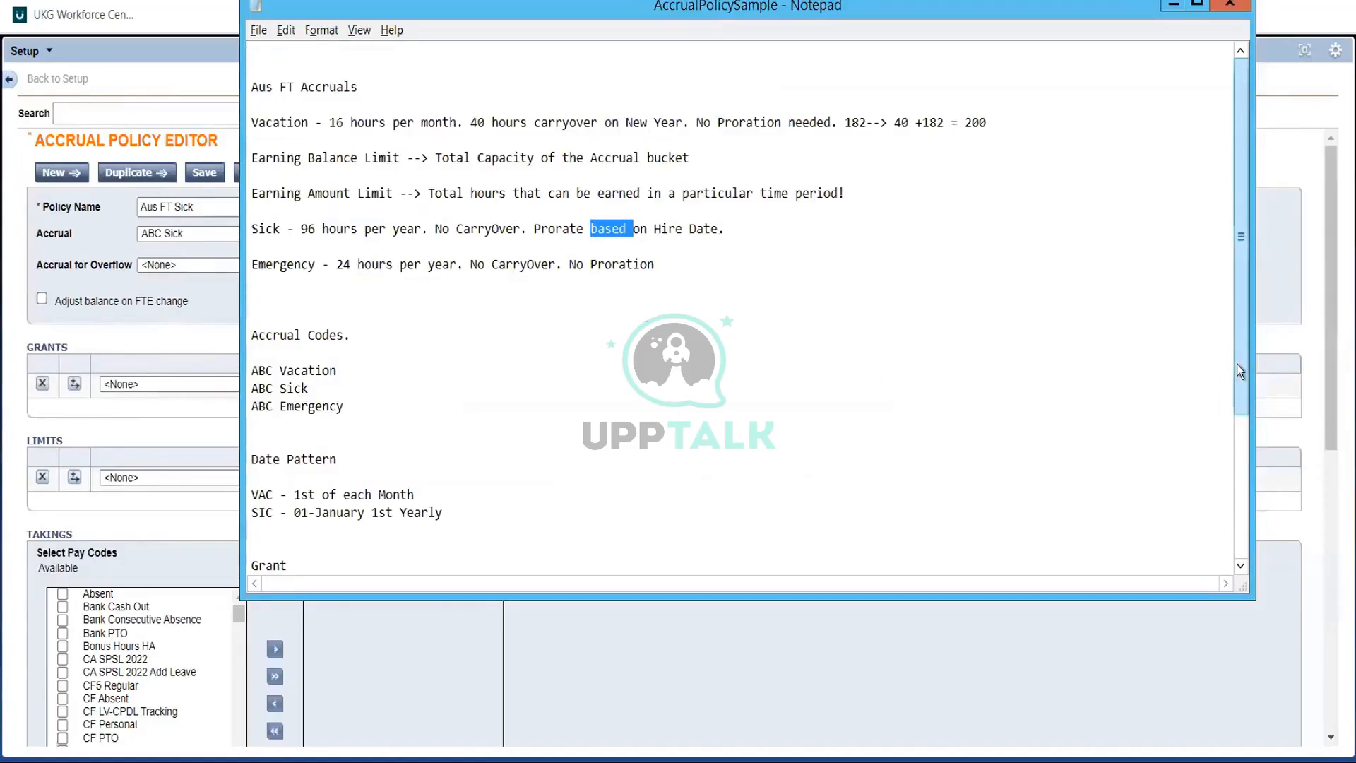
drag(1236, 363, 1236, 411)
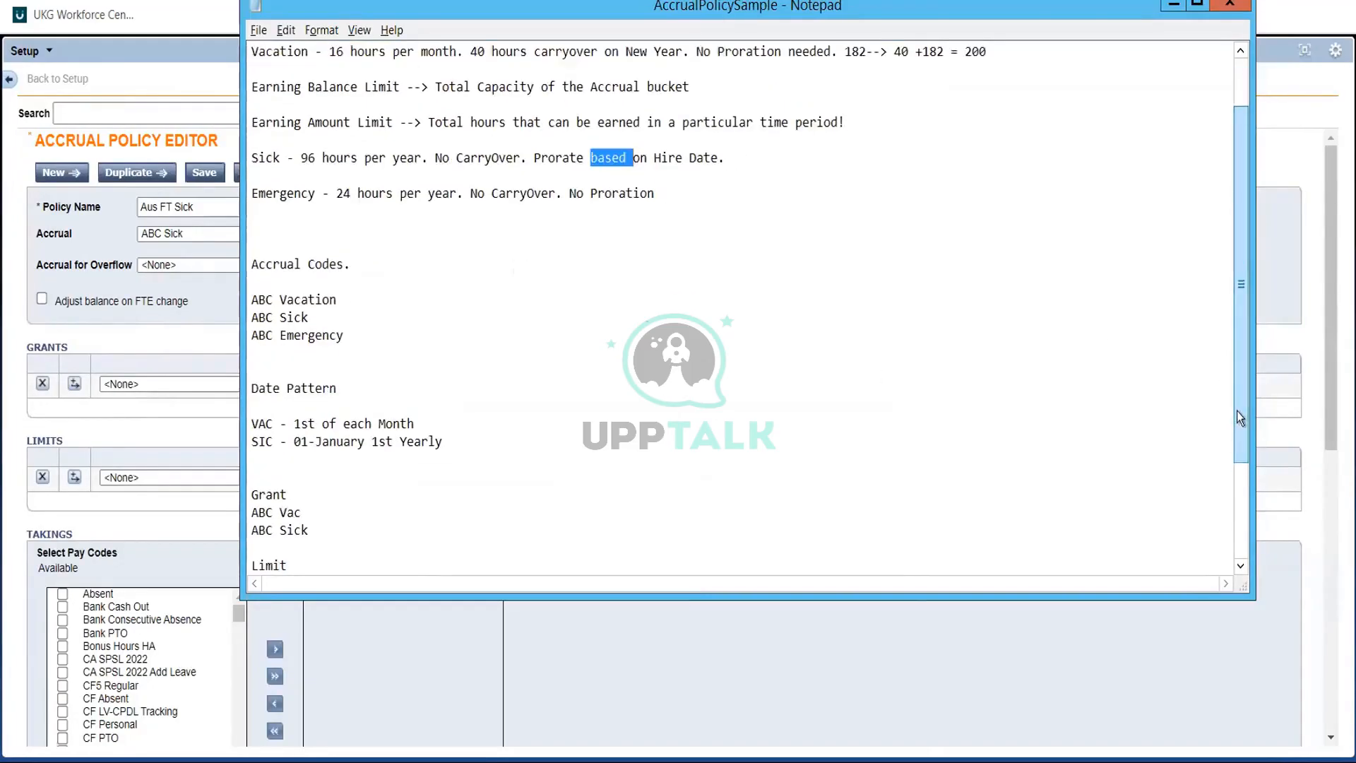
key(alt+Tab)
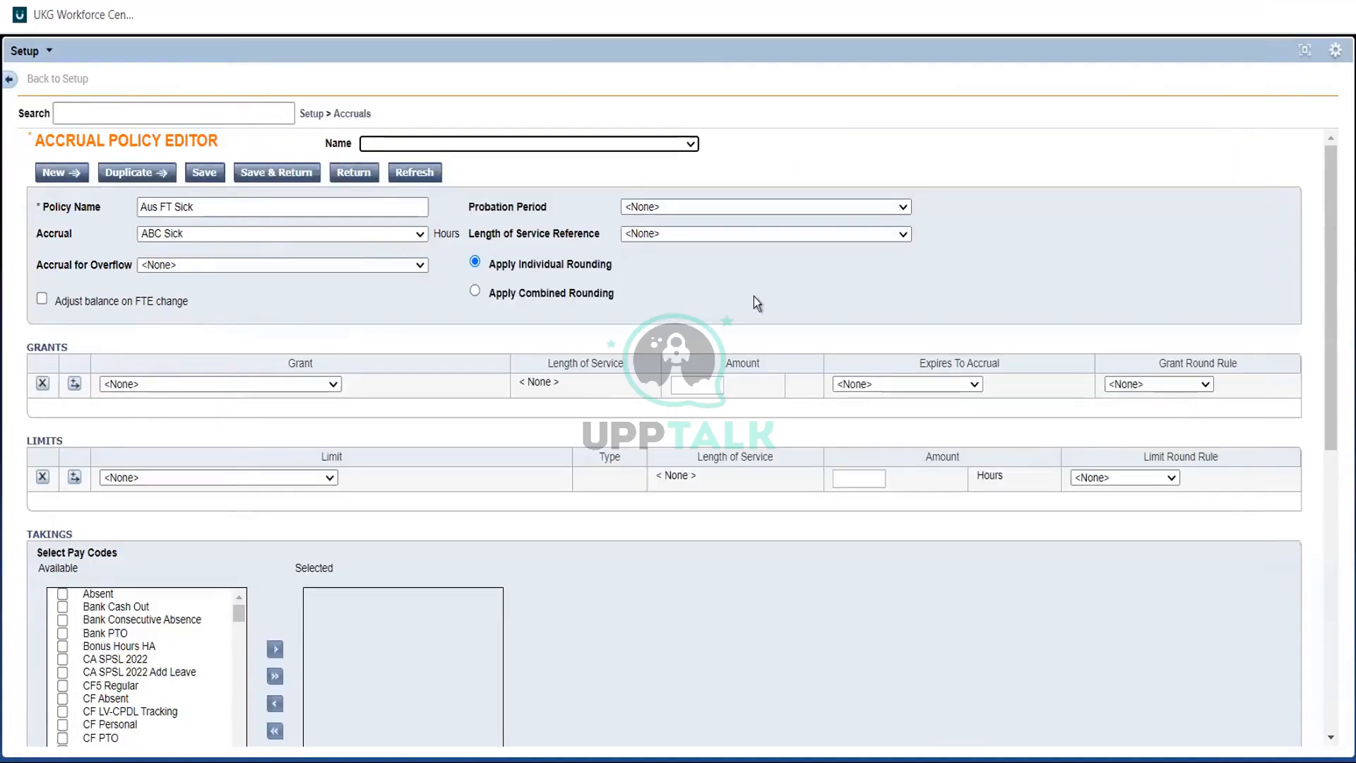
click(303, 385)
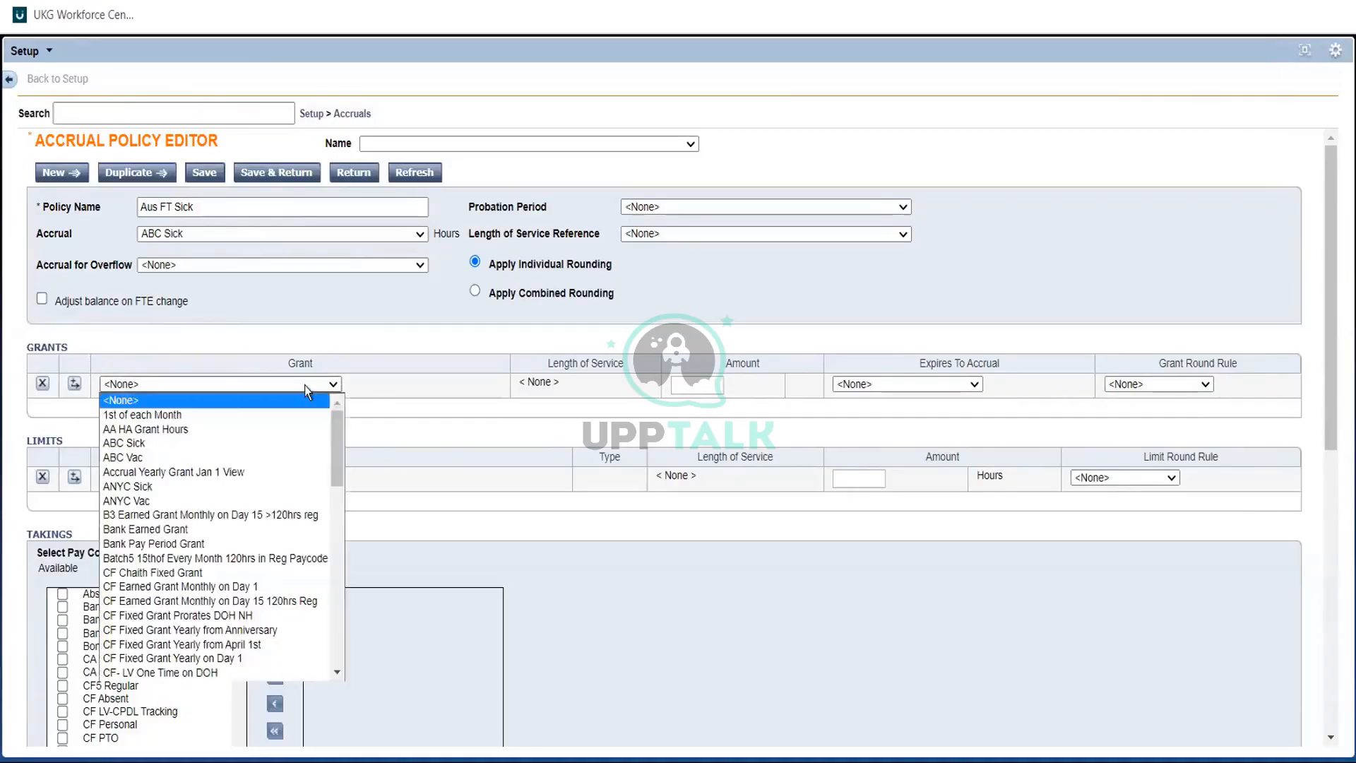
click(155, 444)
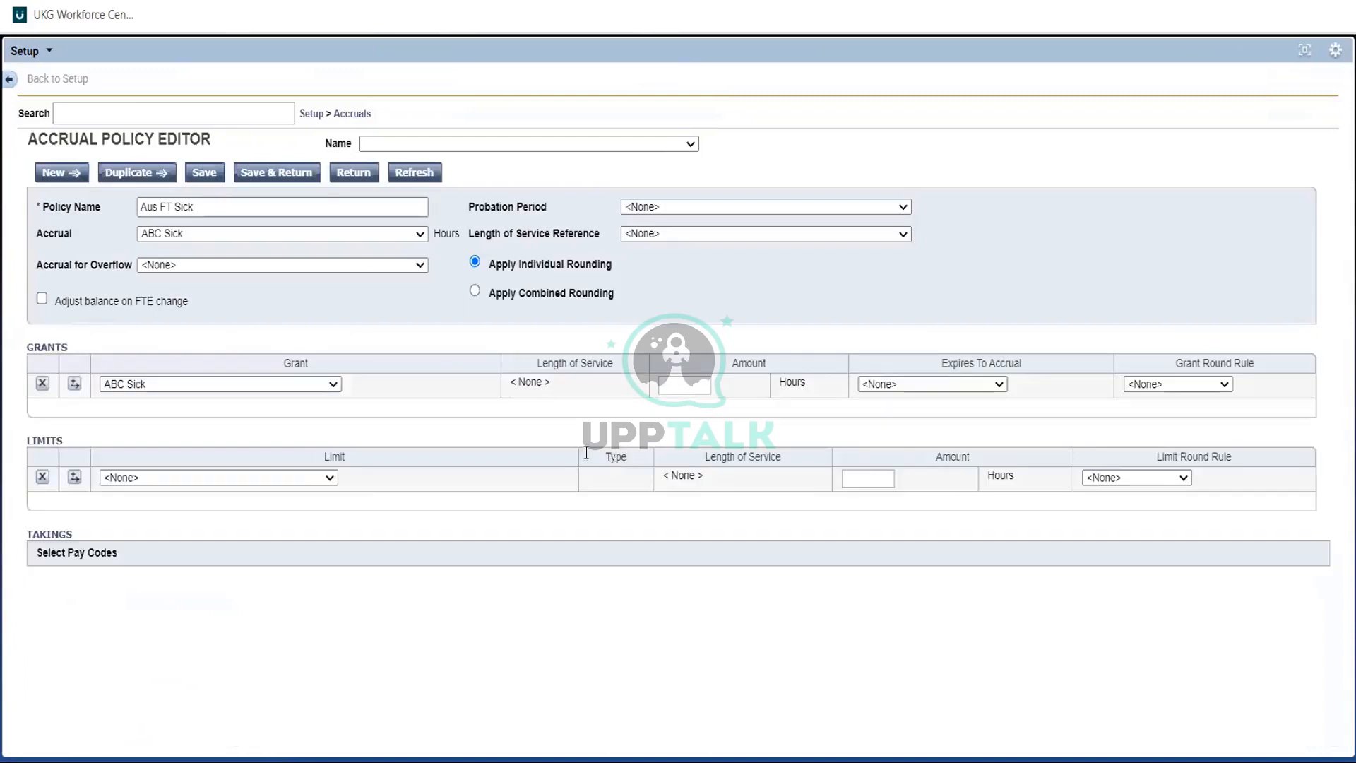
key(alt+Tab)
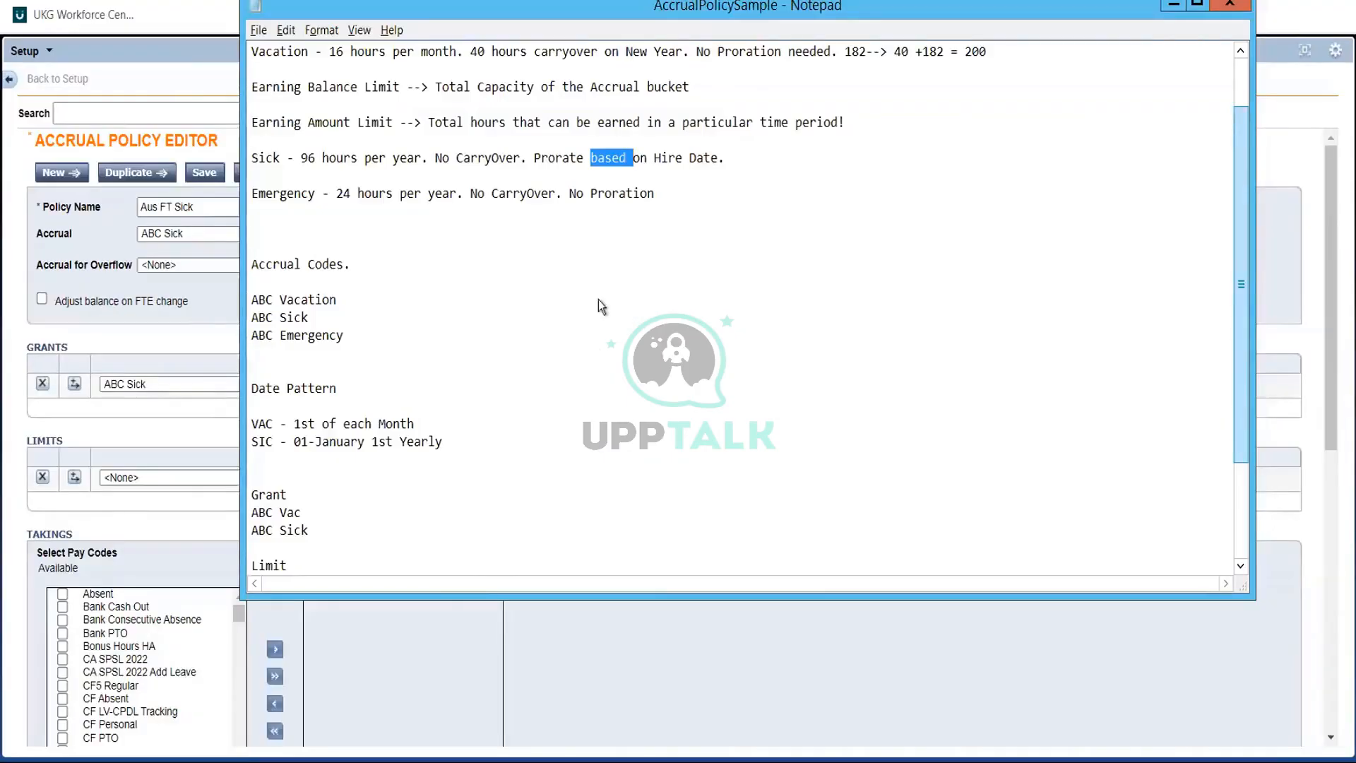
key(alt+Tab)
text(96)
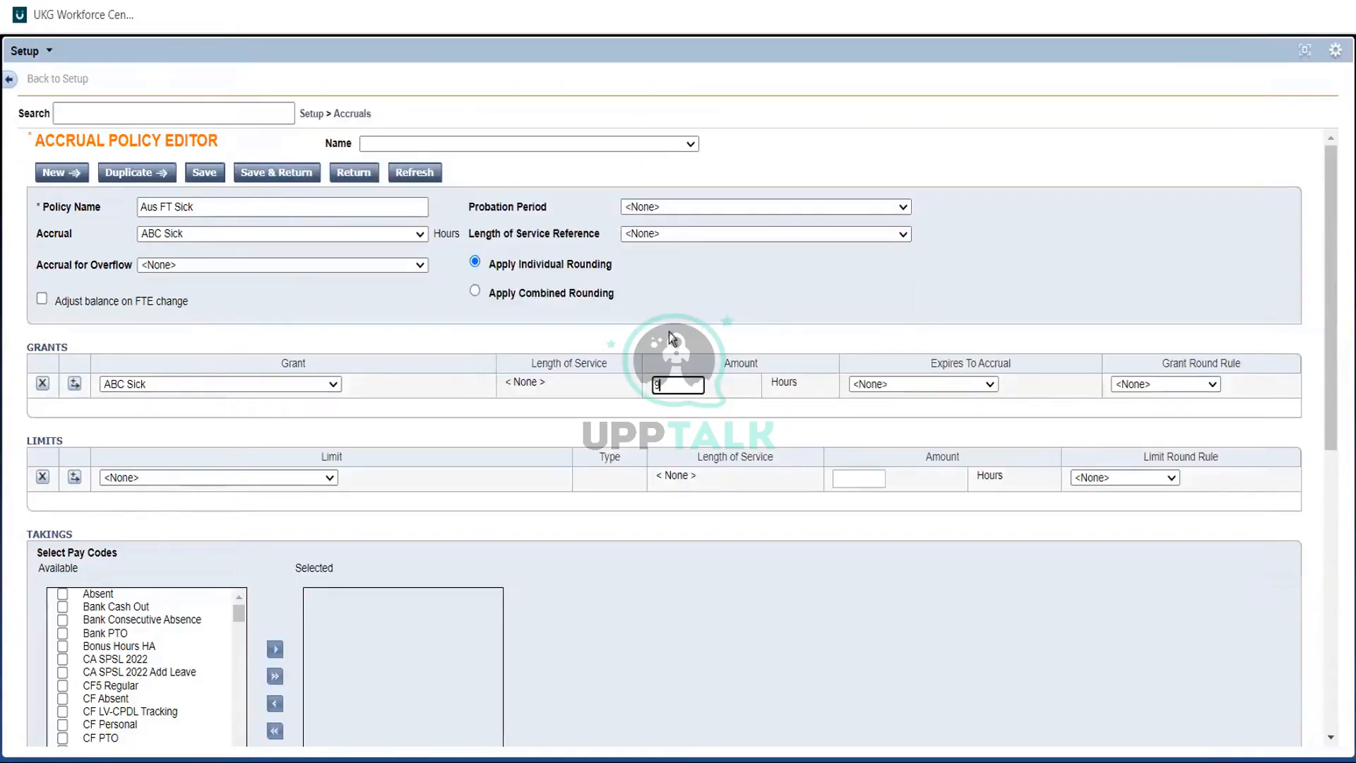
click(726, 424)
- Look up the limit name in the notes and set the policy's limit to Jan 1st Carryover Yearly
key(alt+Tab)
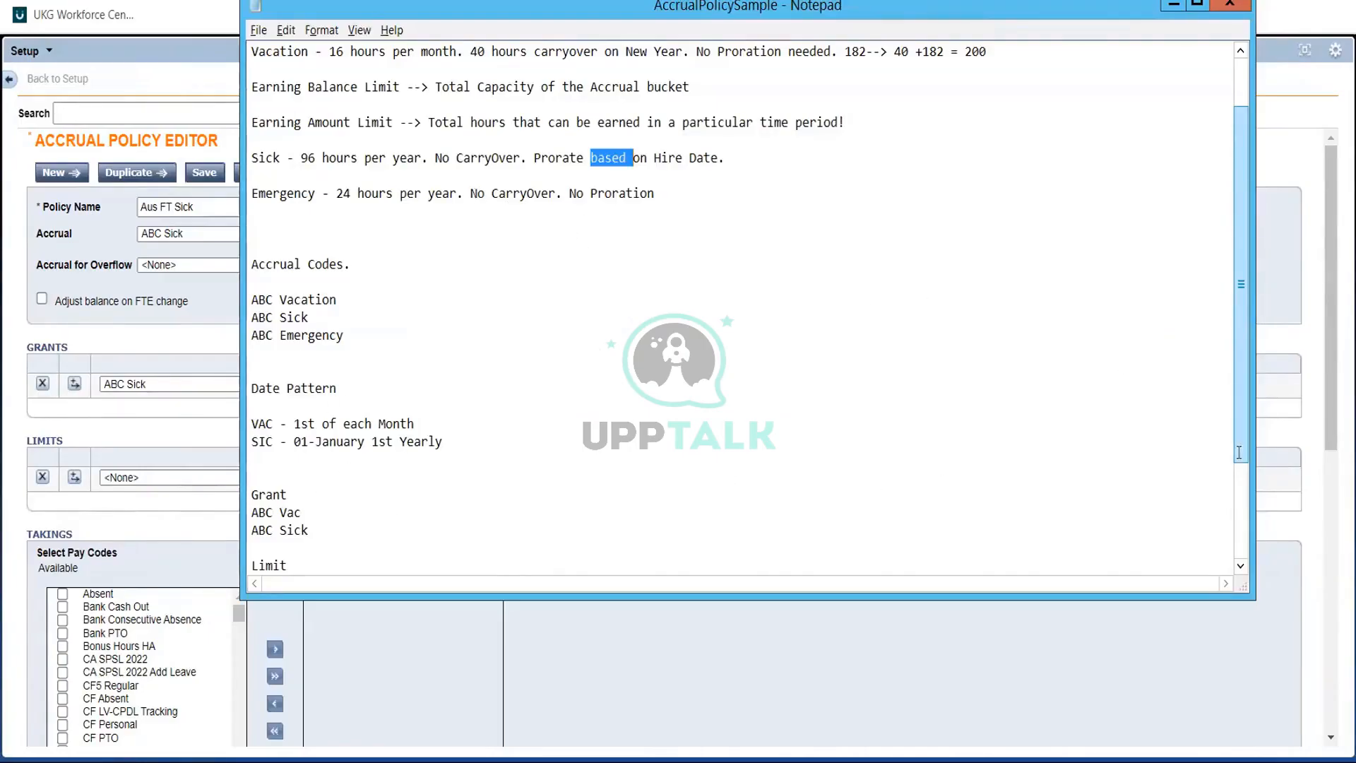
drag(1243, 414, 1248, 507)
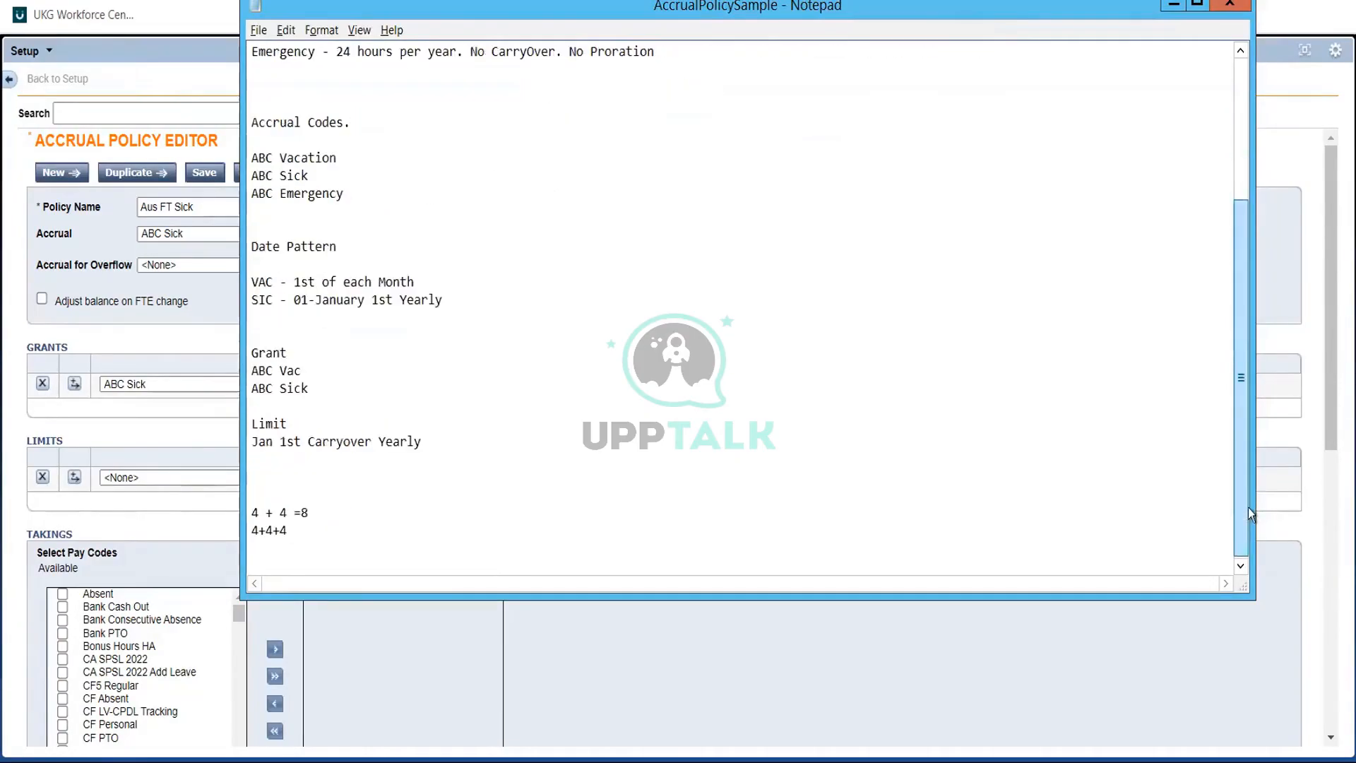
double_click(363, 441)
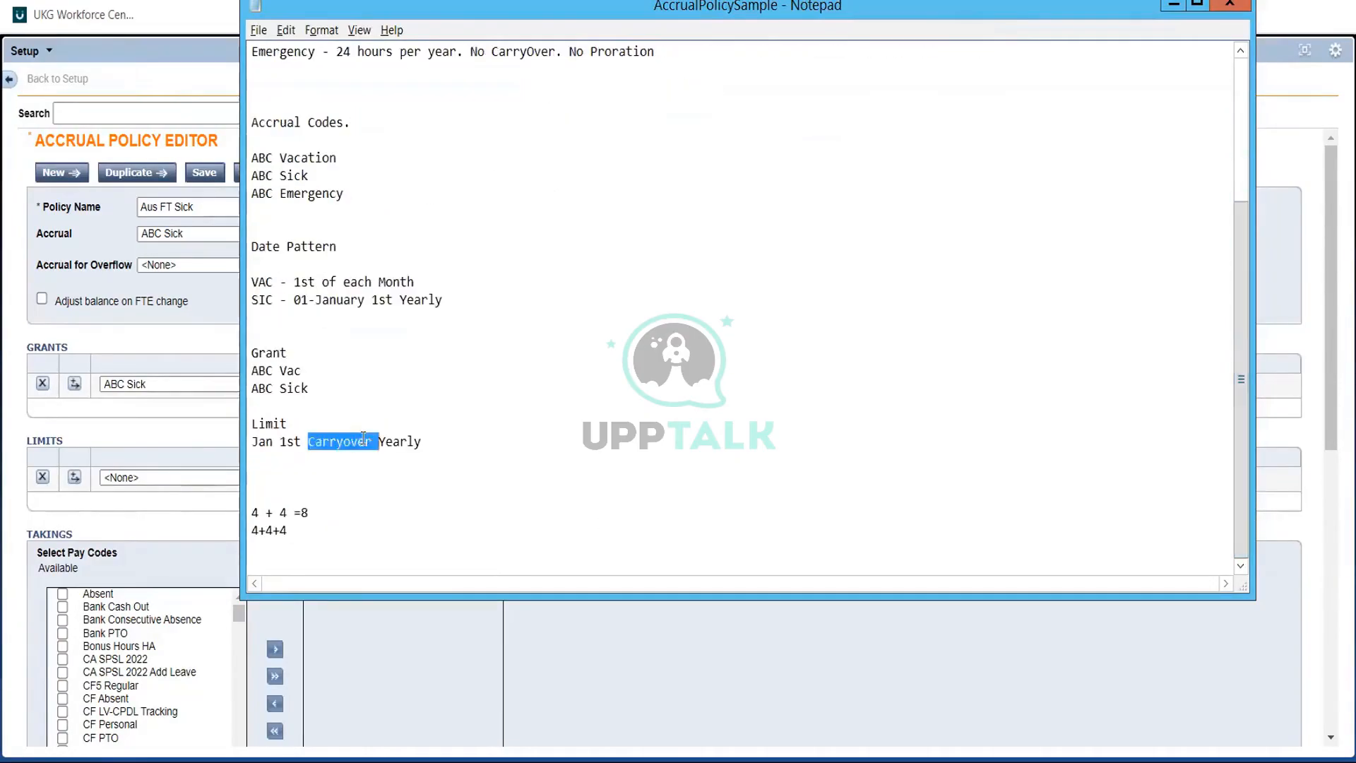
click(365, 441)
click(164, 434)
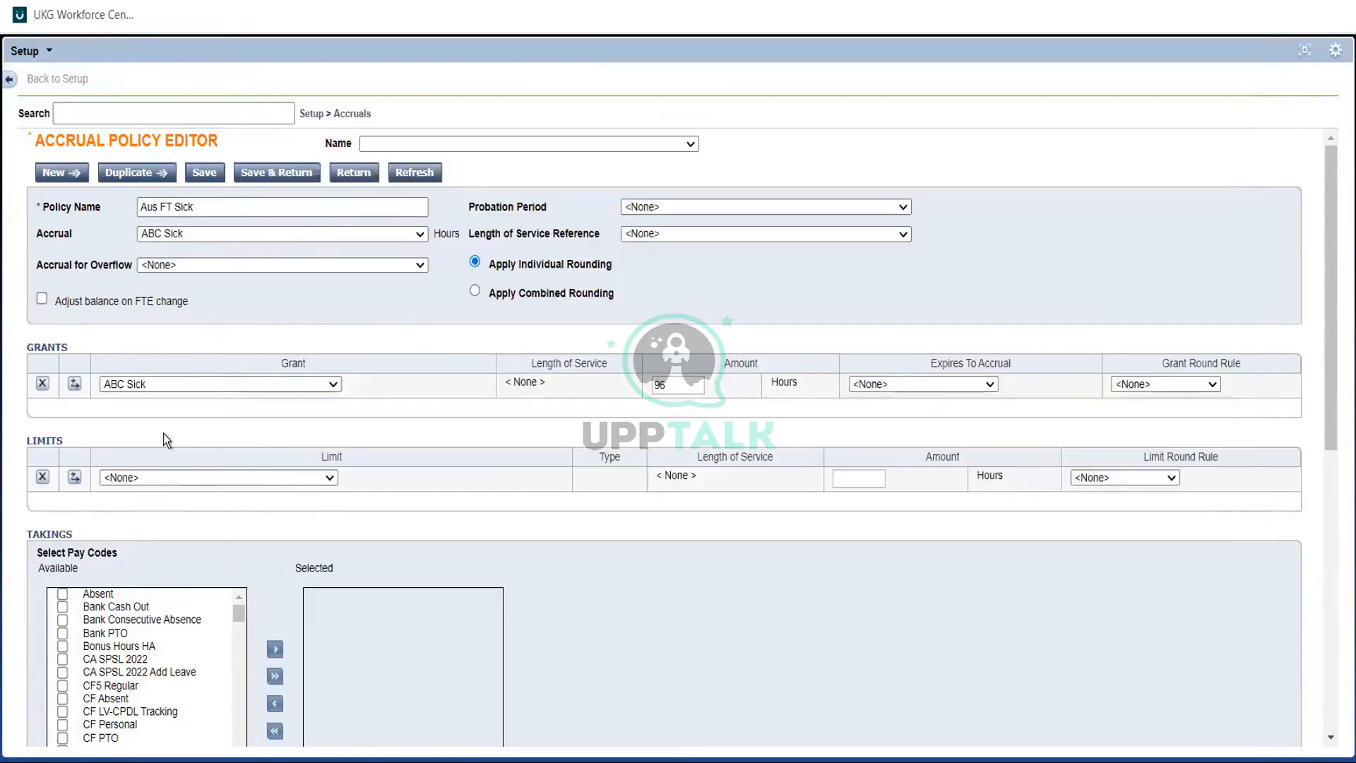
click(210, 474)
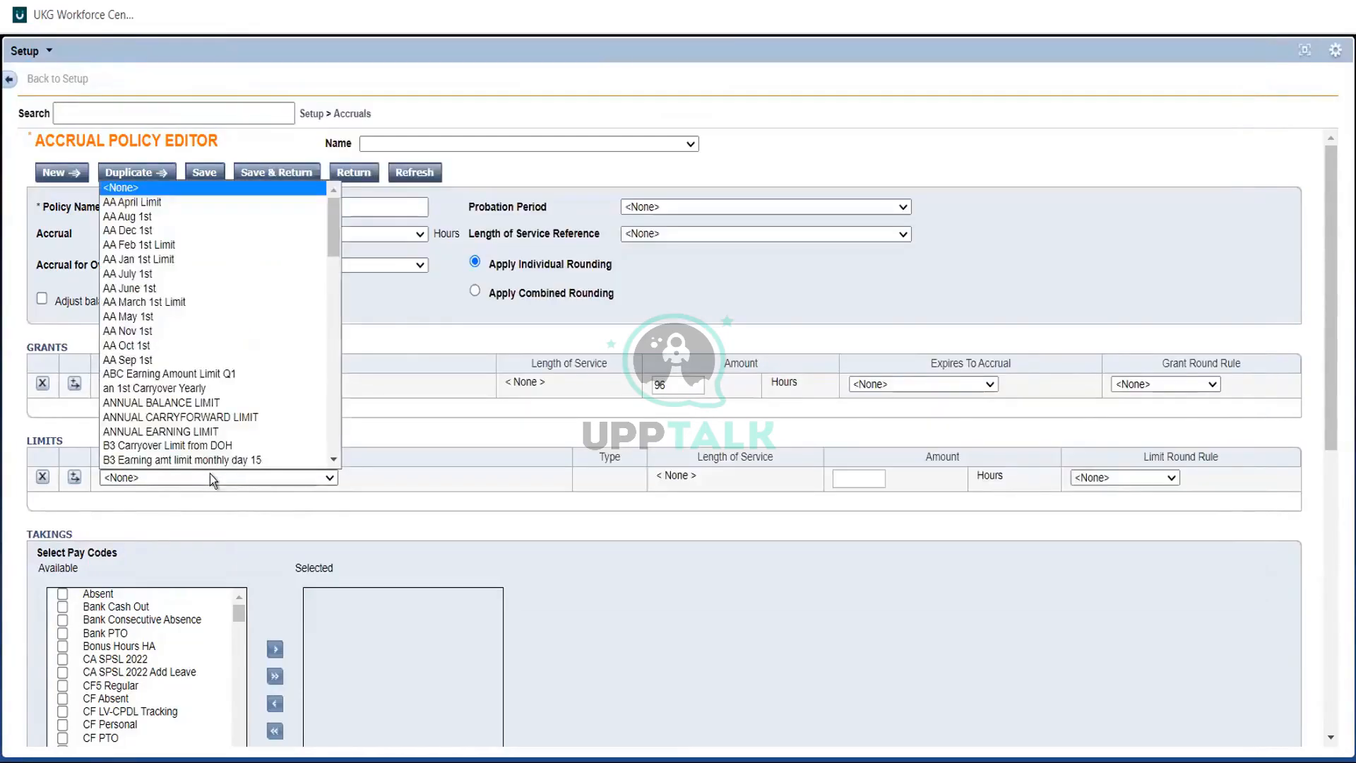
key(j)
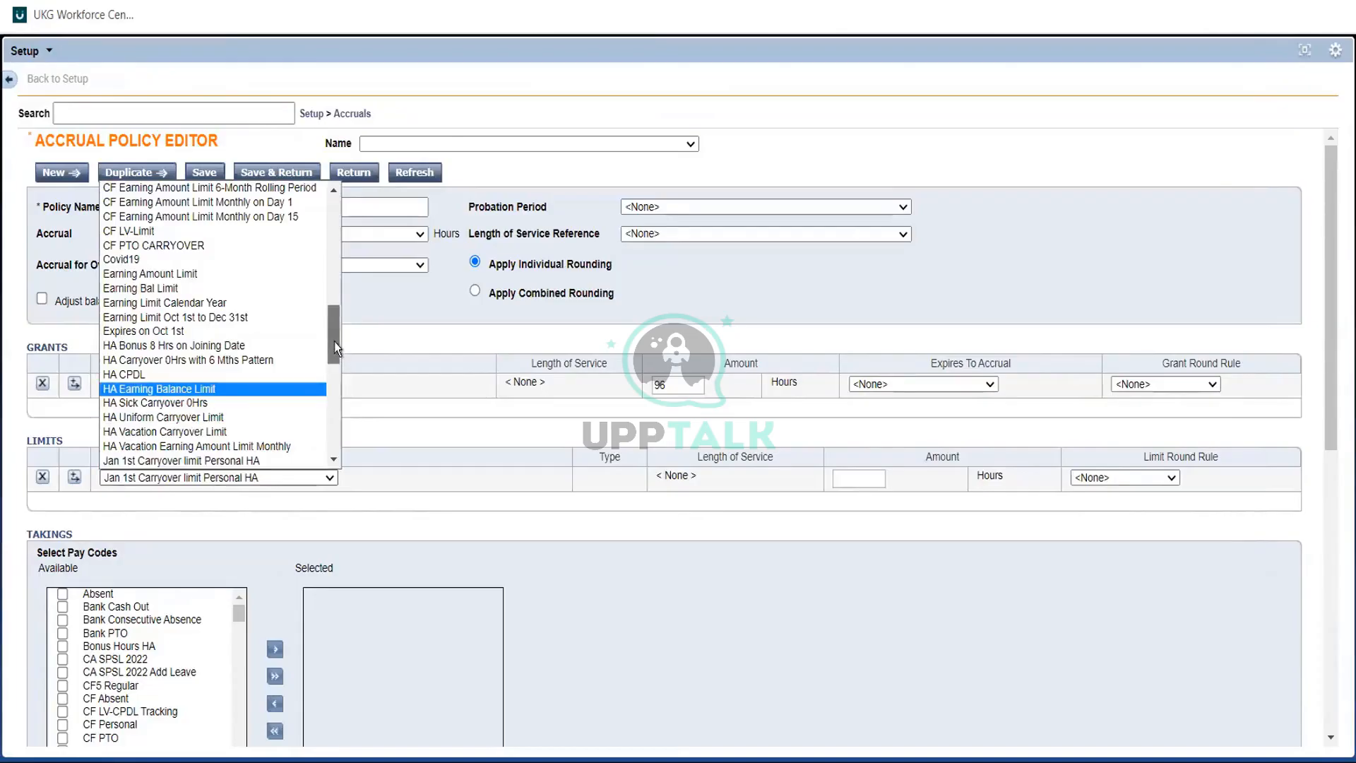
drag(333, 341, 333, 354)
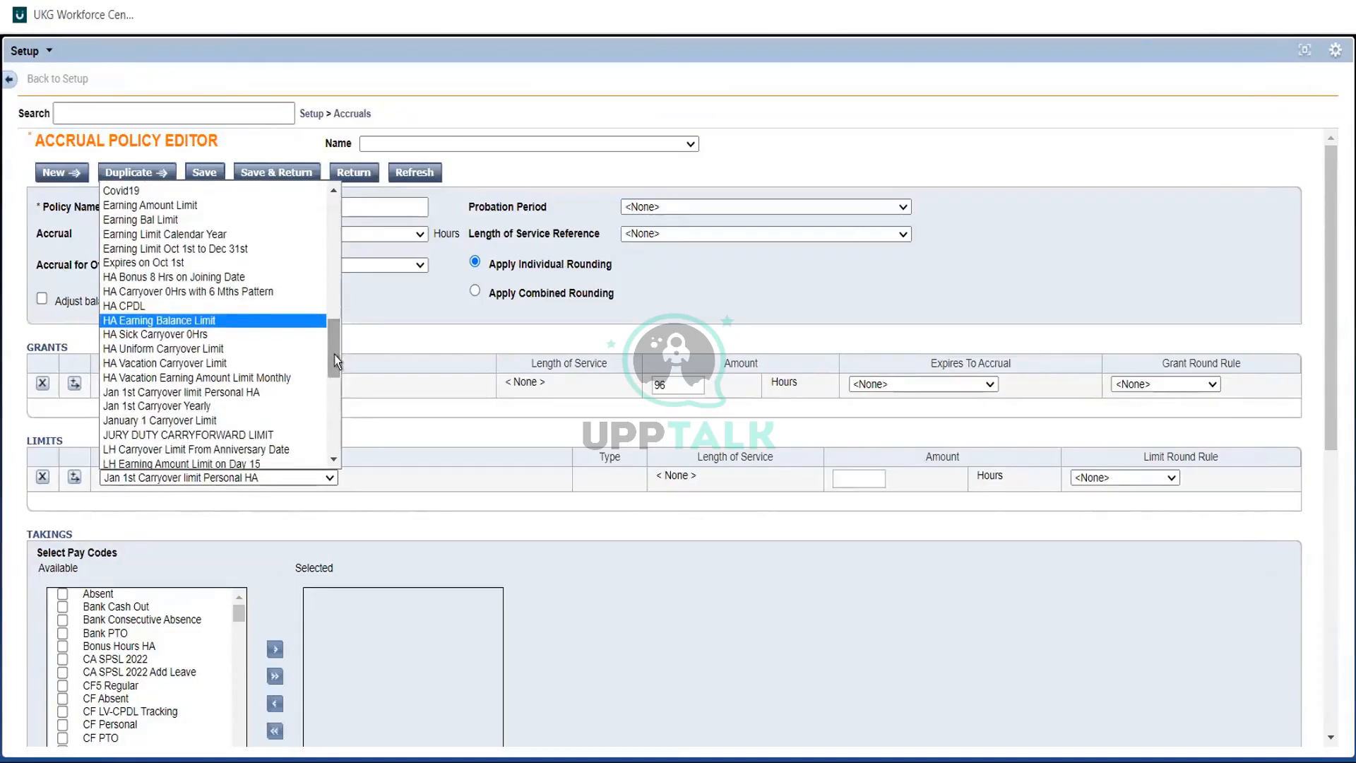
click(198, 399)
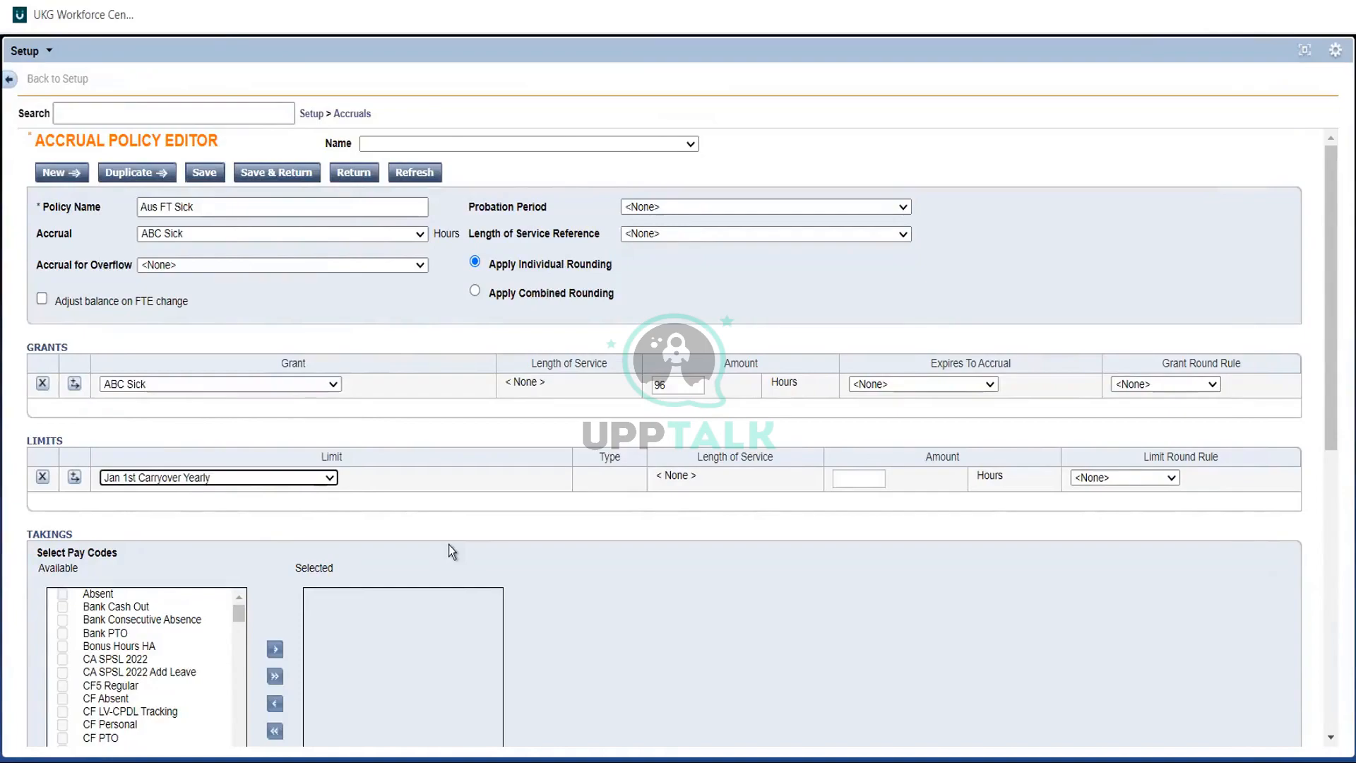
- Set the amount of the Jan 1st Carryover Yearly limit to 0 hours
key(alt+Tab)
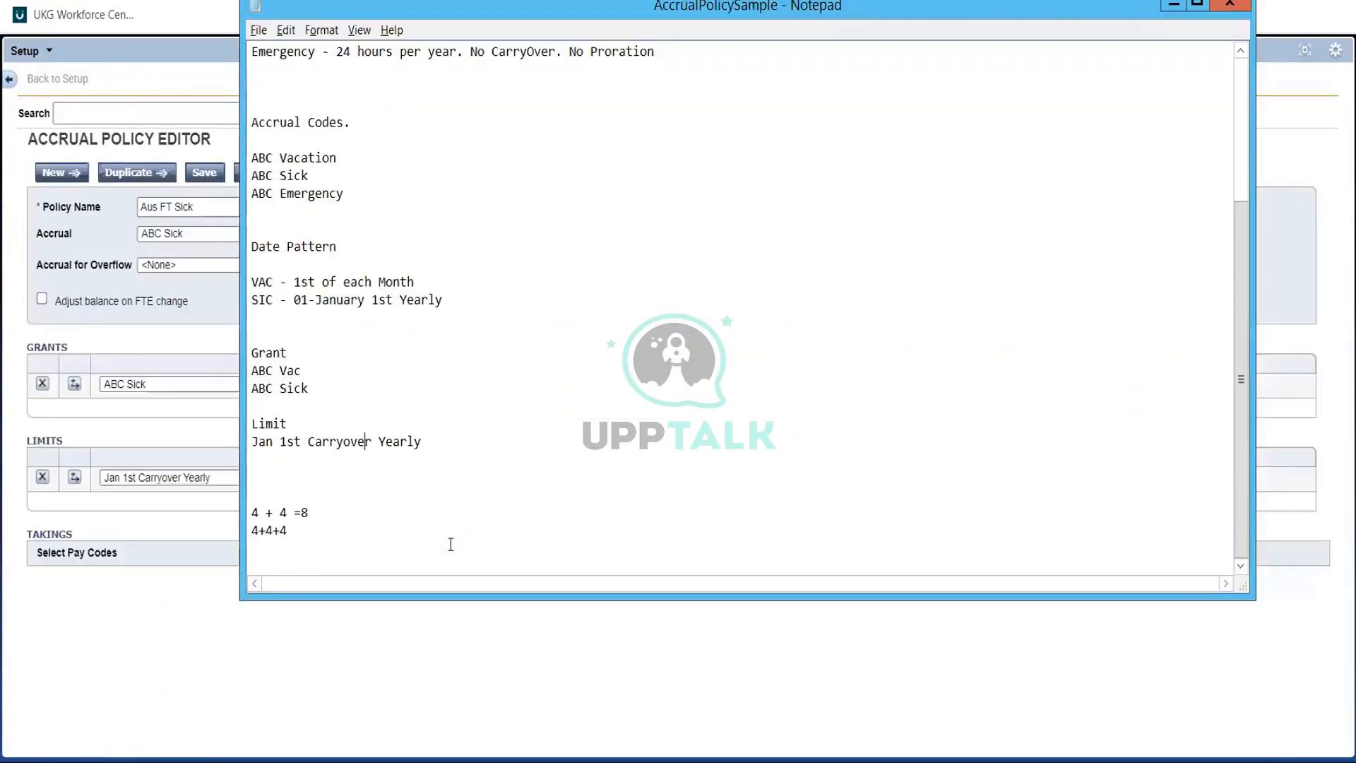
key(alt+Tab)
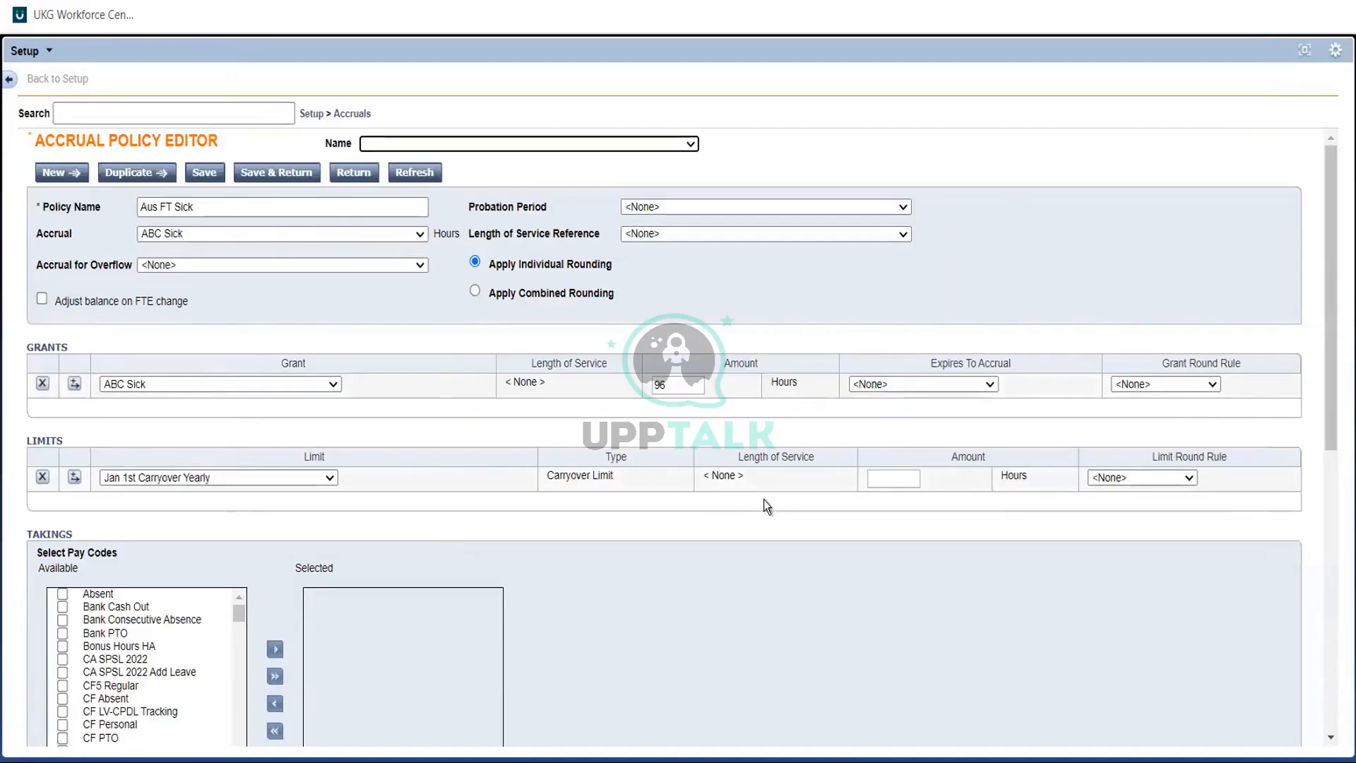
click(887, 481)
text(0)
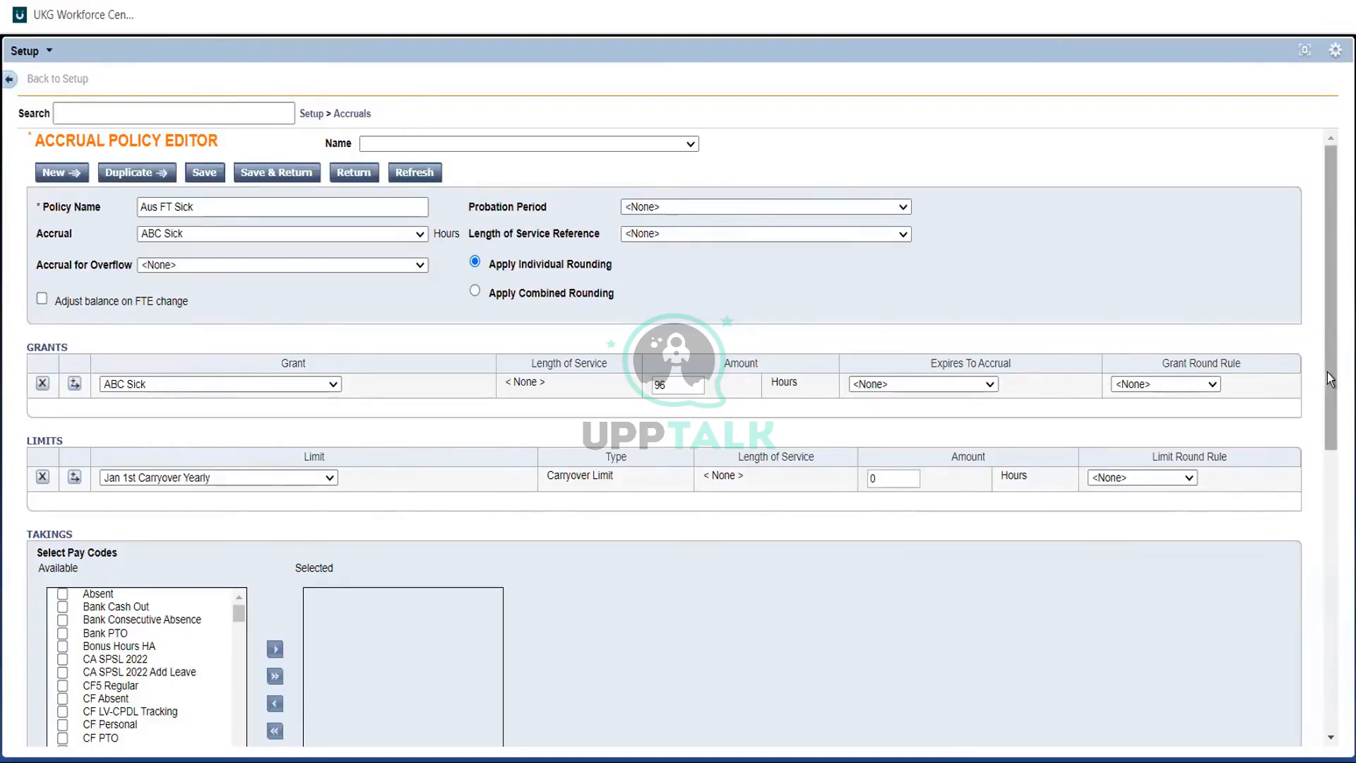
- Add the SICK pay code to the selected pay codes in the policy's takings
drag(1328, 371, 1329, 400)
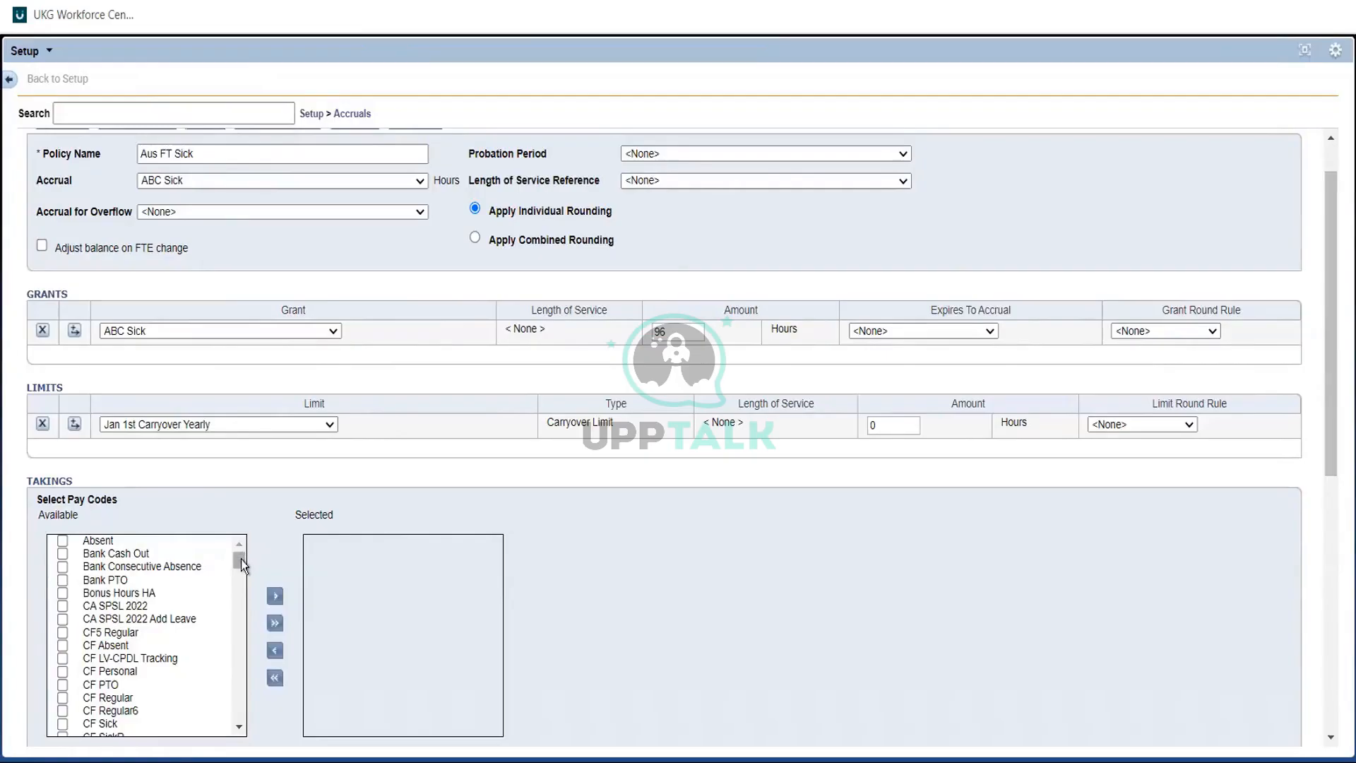
drag(240, 558, 230, 690)
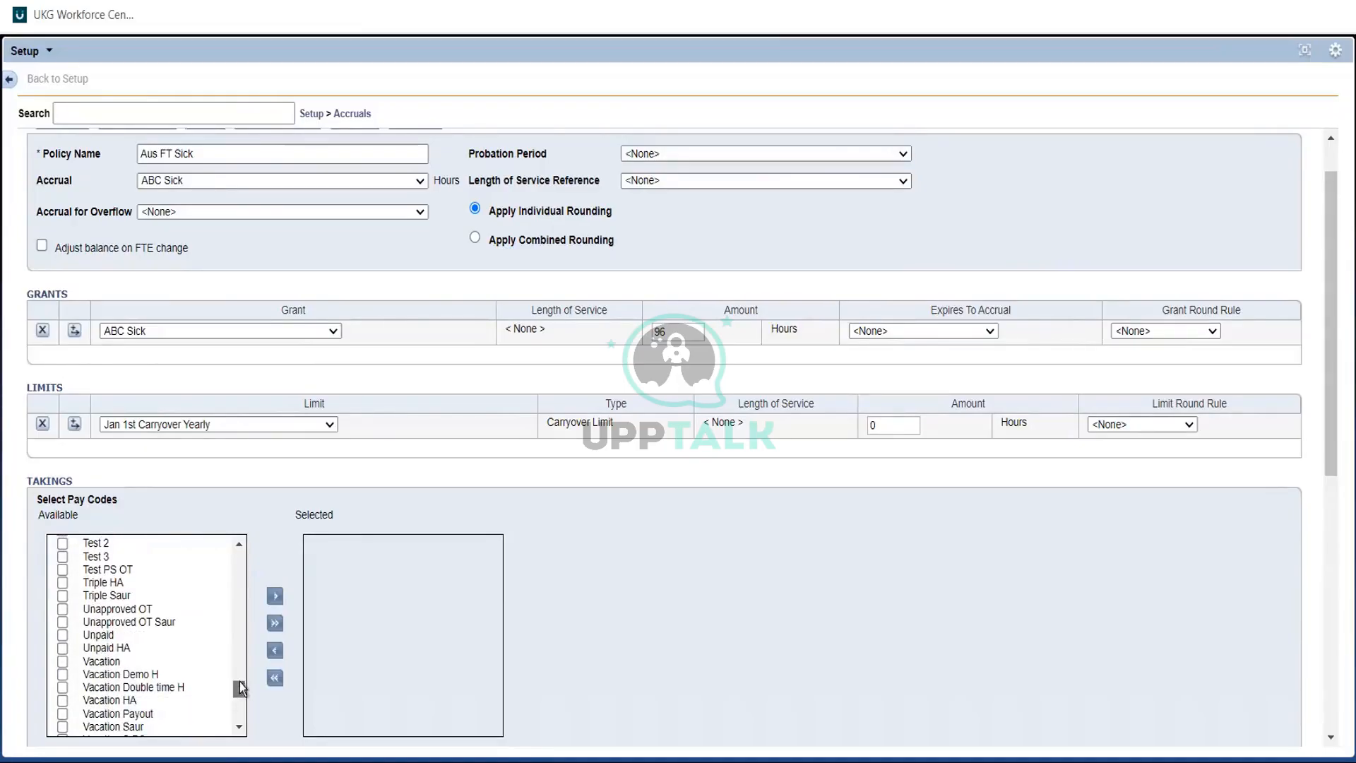
drag(240, 681, 240, 668)
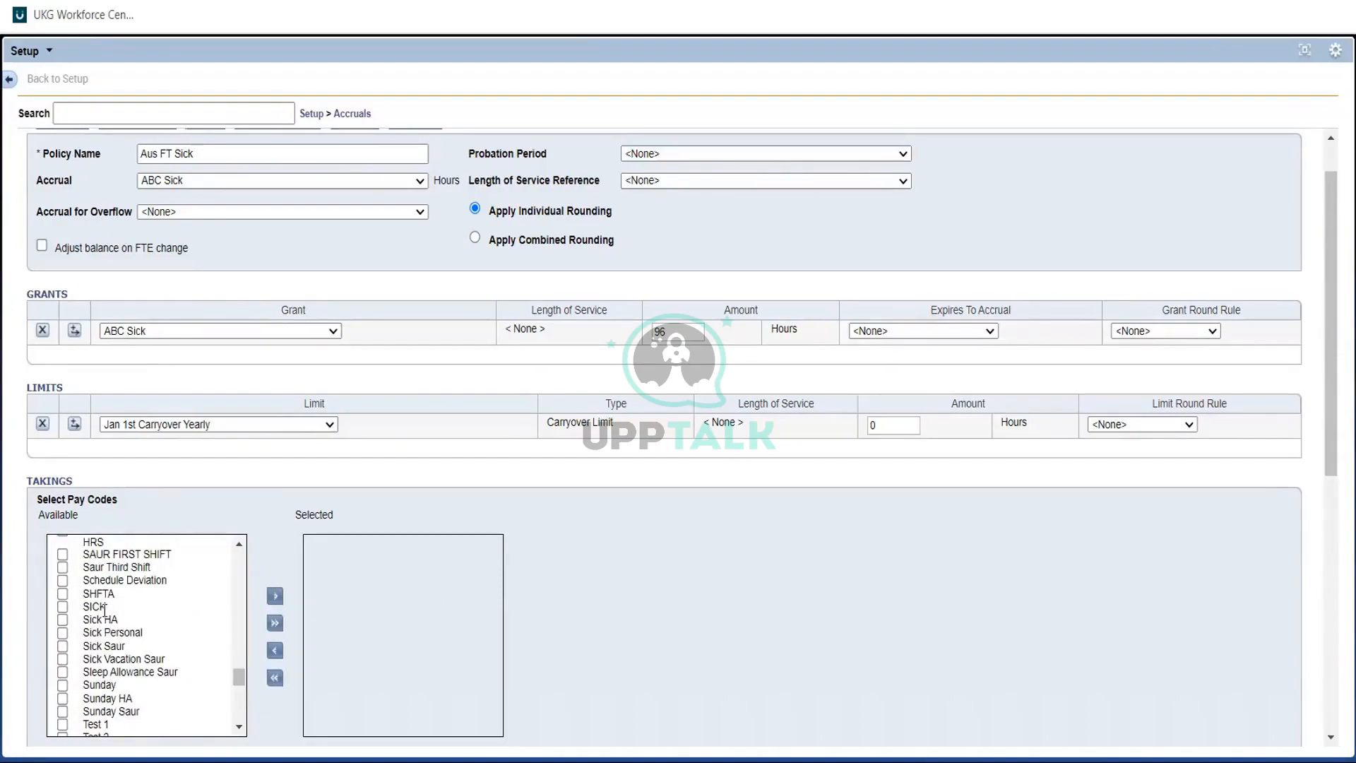
click(63, 607)
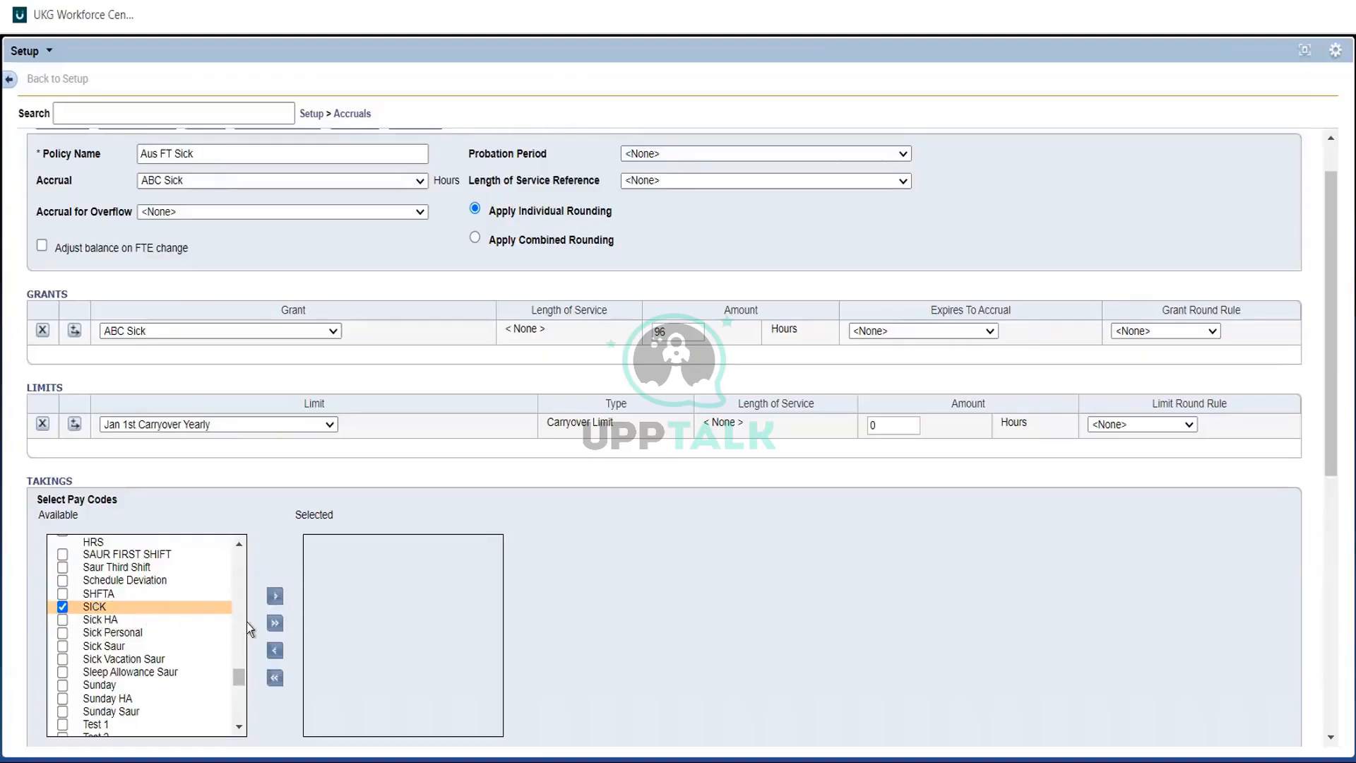
click(275, 597)
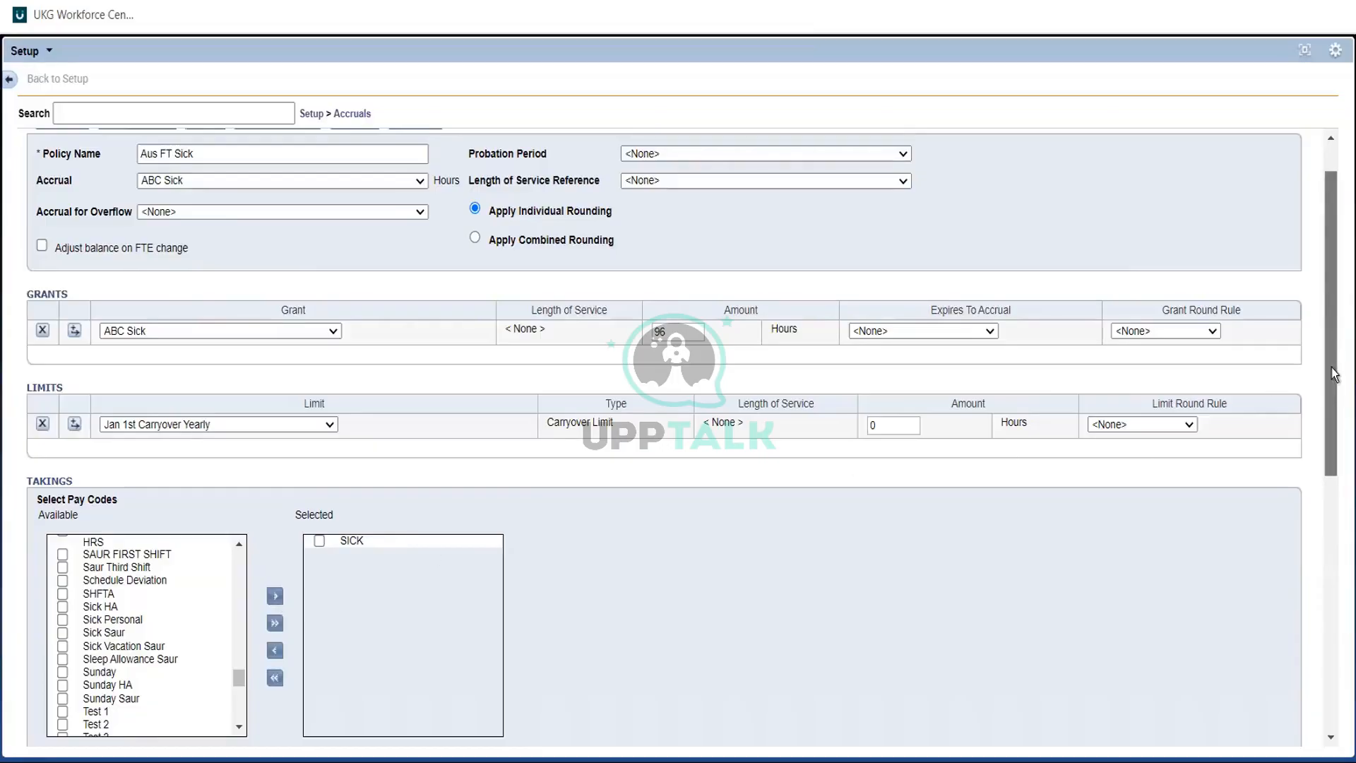
- Set both the minimum taking and the taking increment to 8 hours
drag(1332, 372, 1326, 461)
scroll(1327, 455, down, 1)
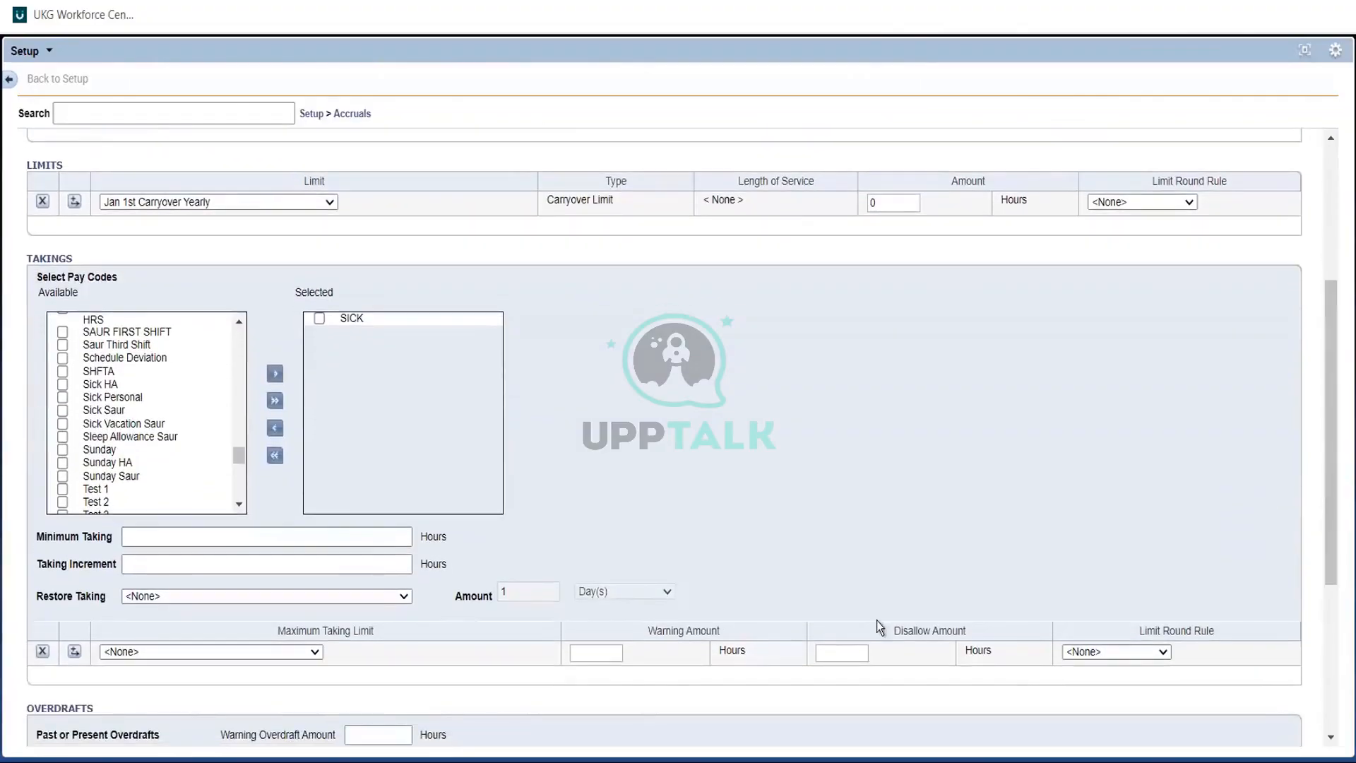
click(275, 542)
text(8)
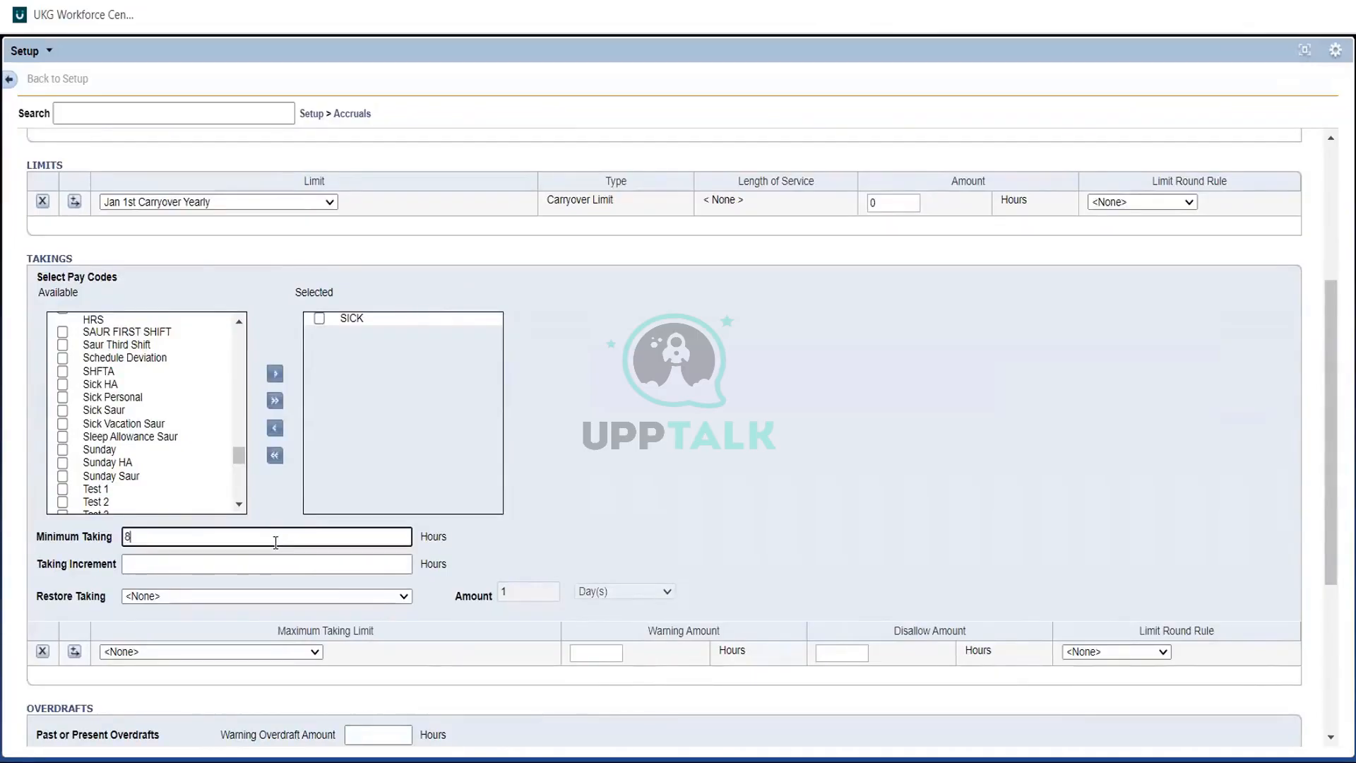
click(497, 561)
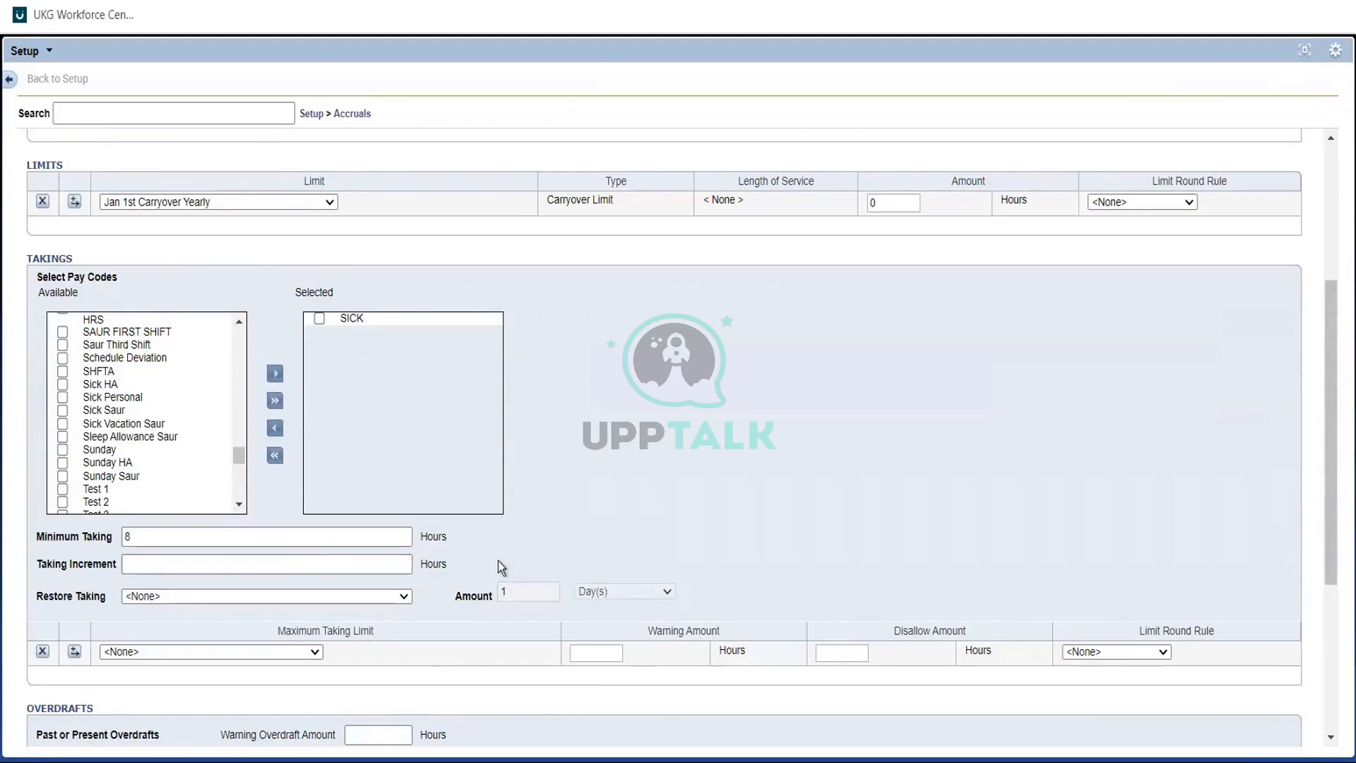
click(284, 559)
text(8)
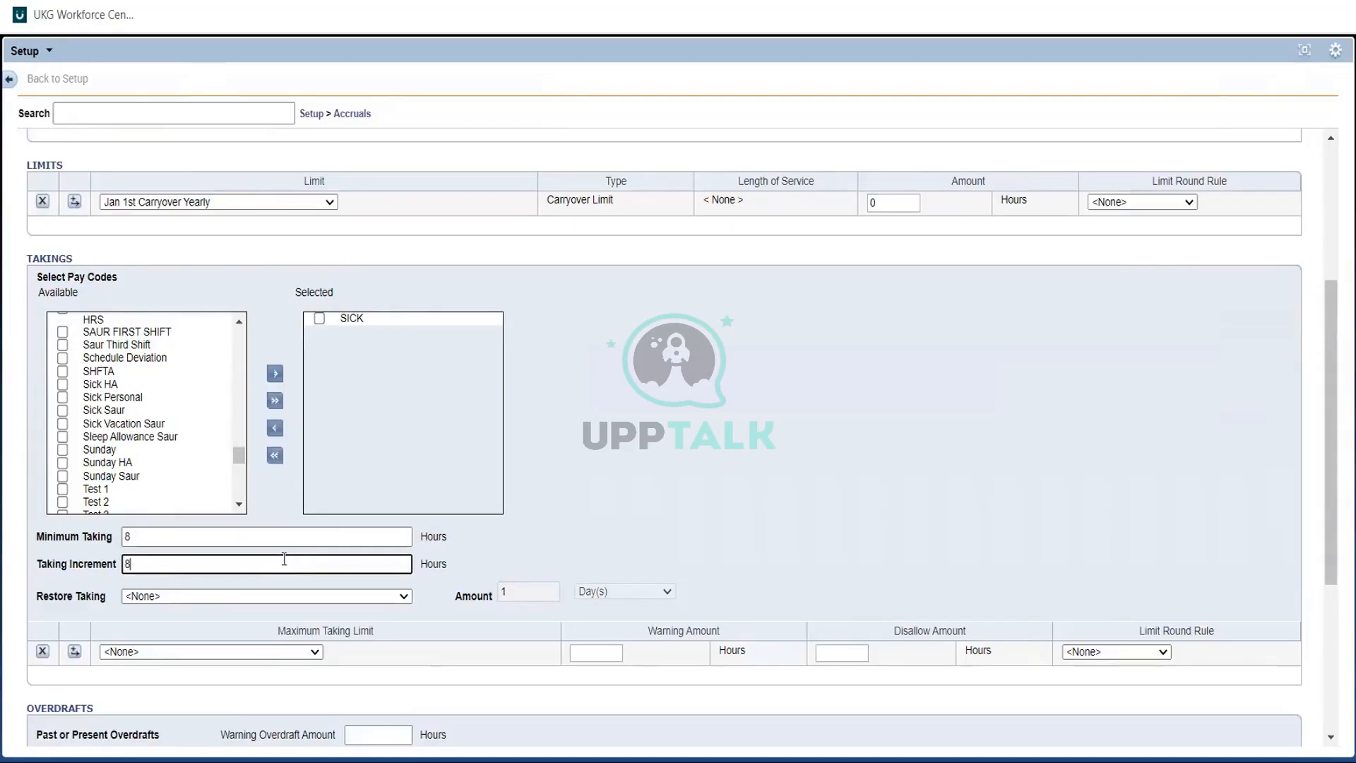
click(604, 507)
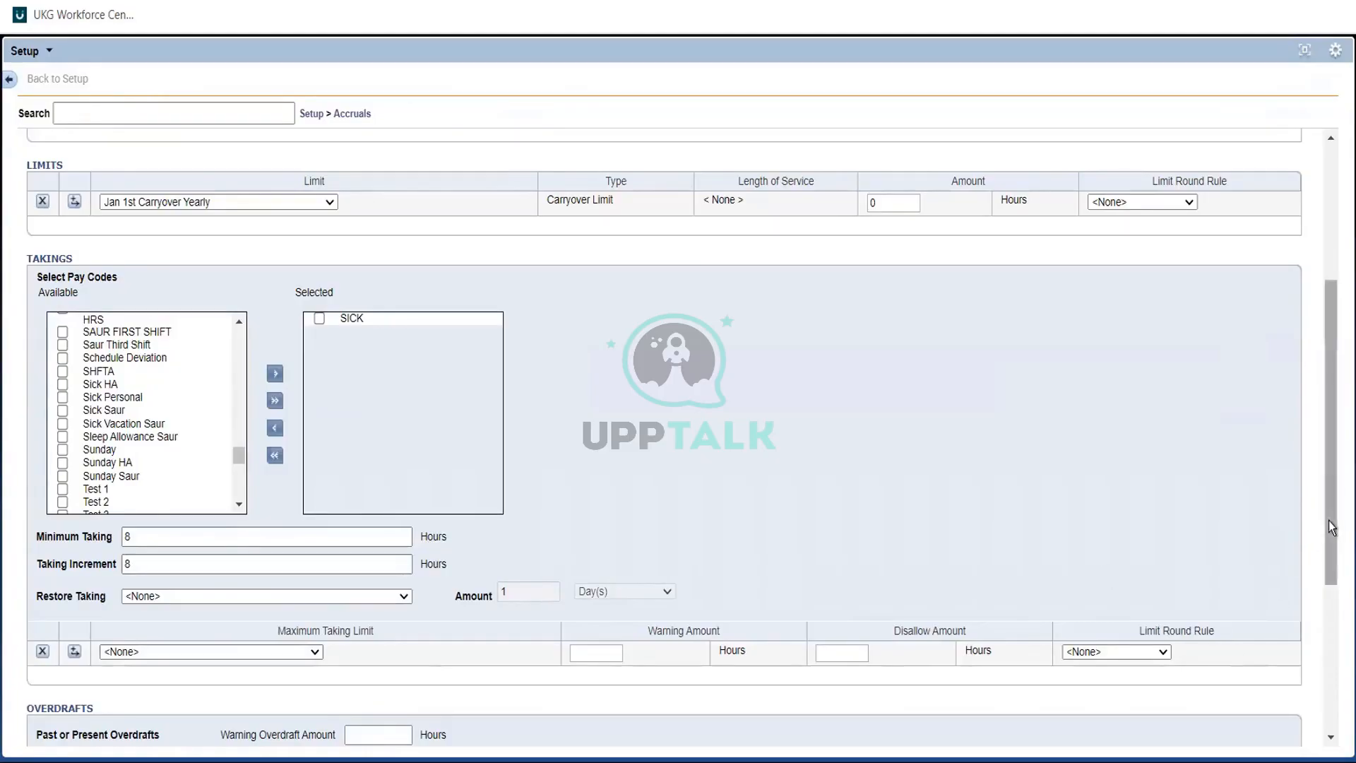
- Set the disallow overdraft amount to 0 hours for future overdrafts and for past or present overdrafts
drag(1332, 527, 1340, 685)
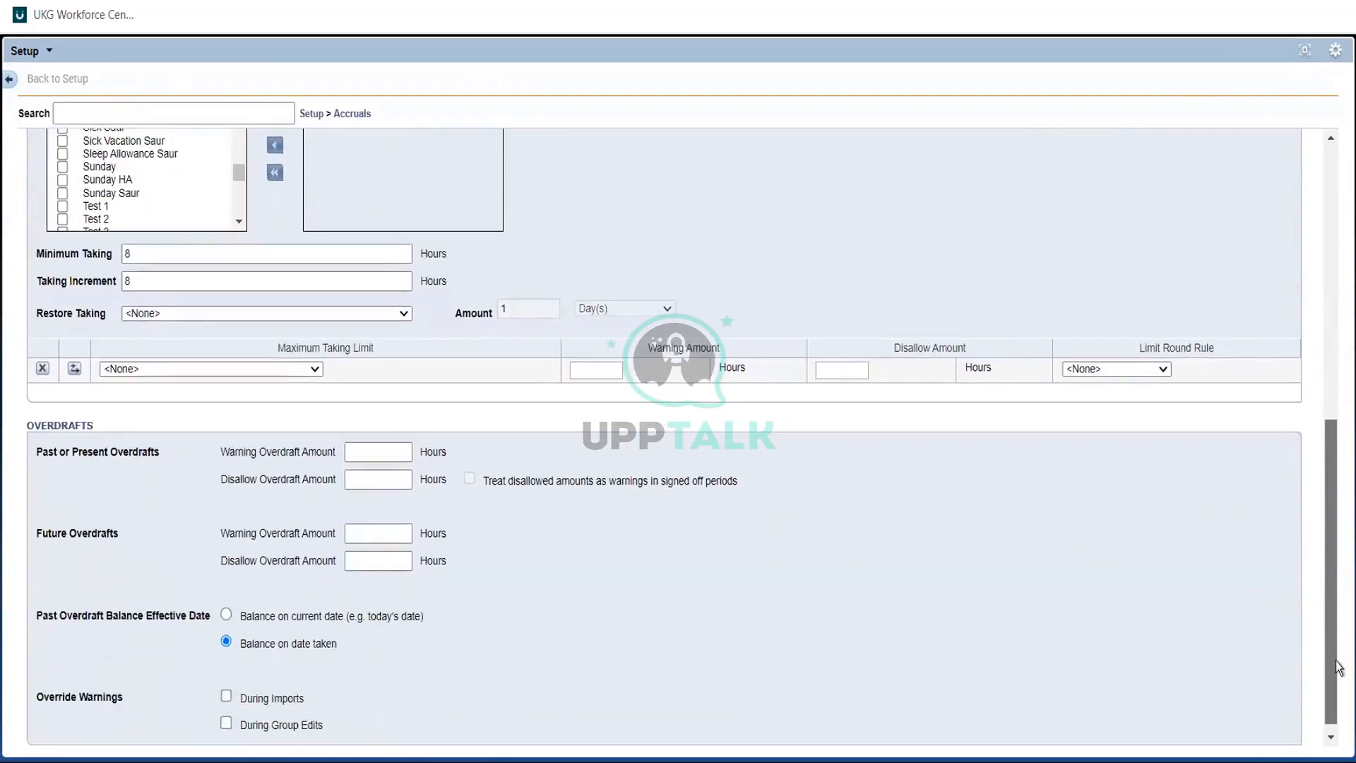
click(378, 563)
text(0)
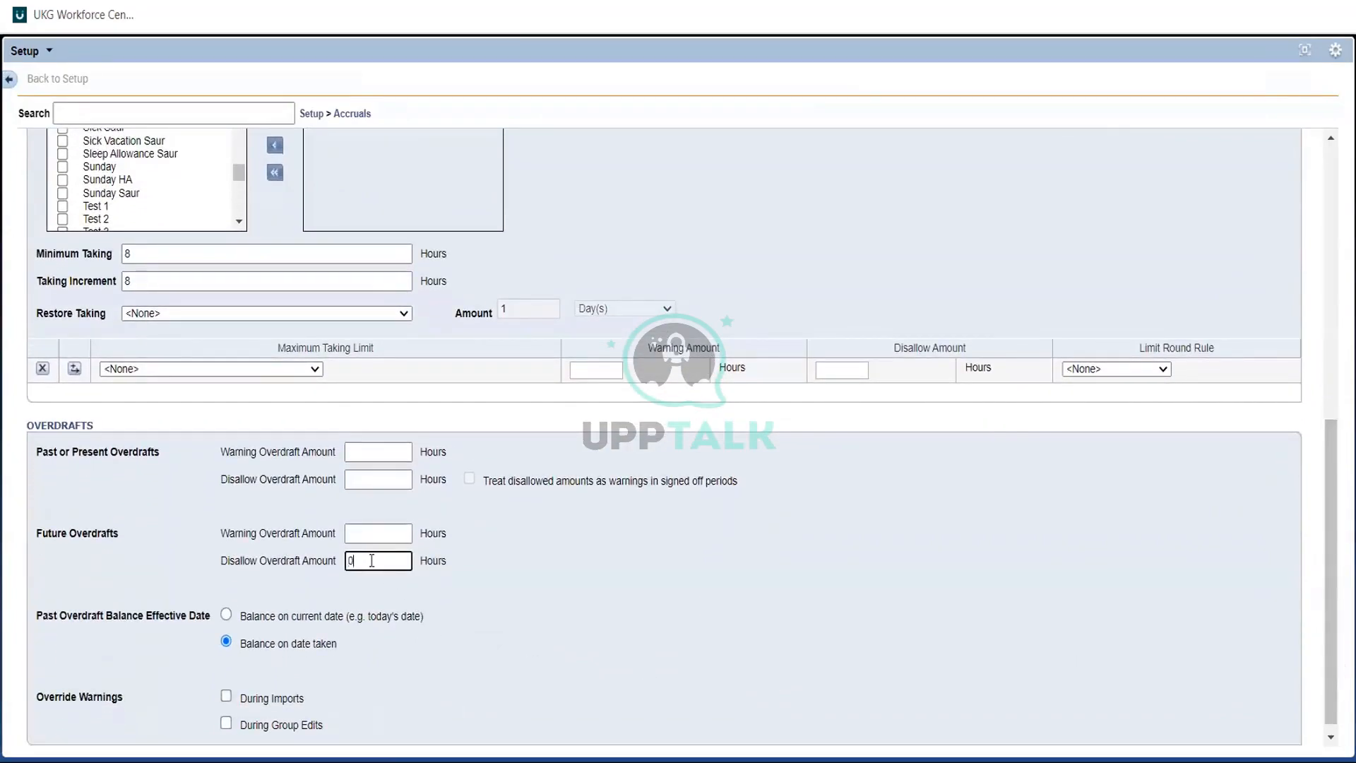
click(359, 483)
text(0)
click(494, 548)
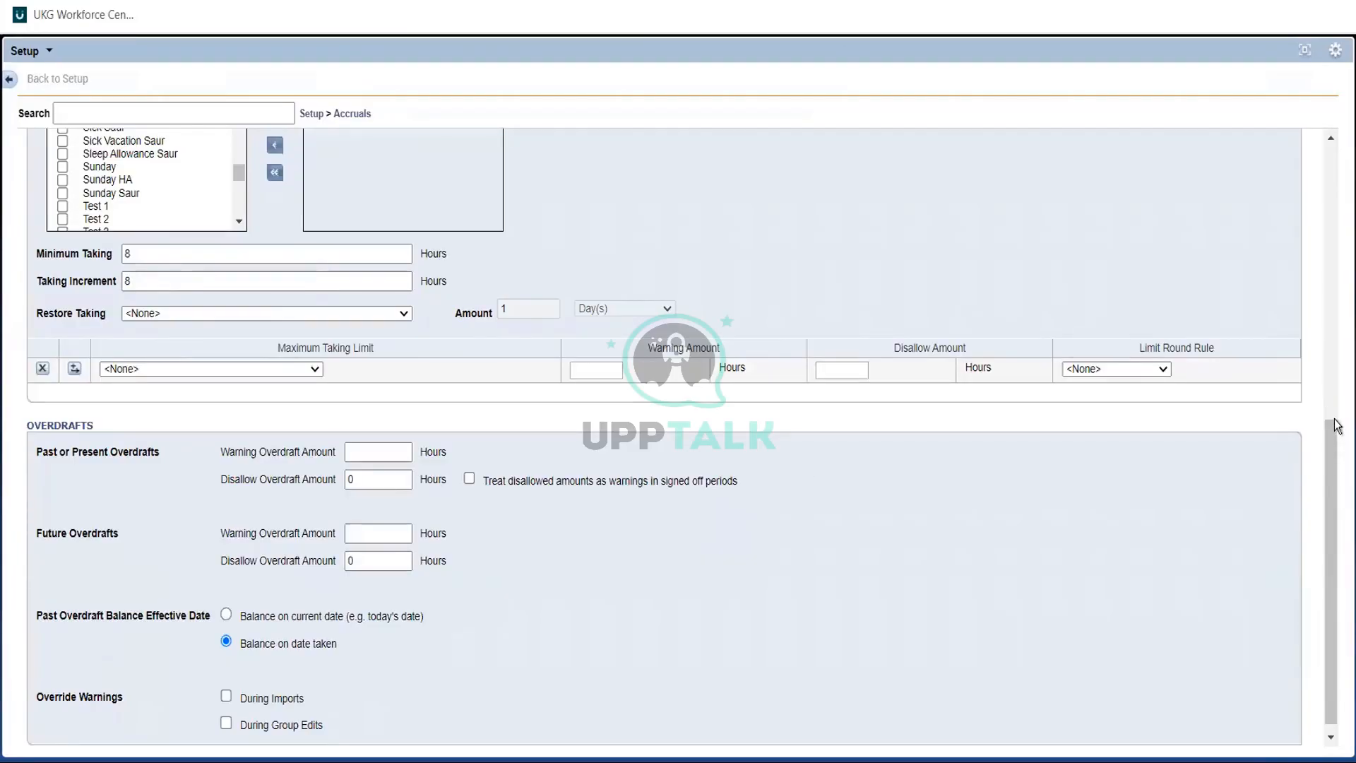
- Copy the policy name Aus FT Sick from the accrual policy
click(1325, 264)
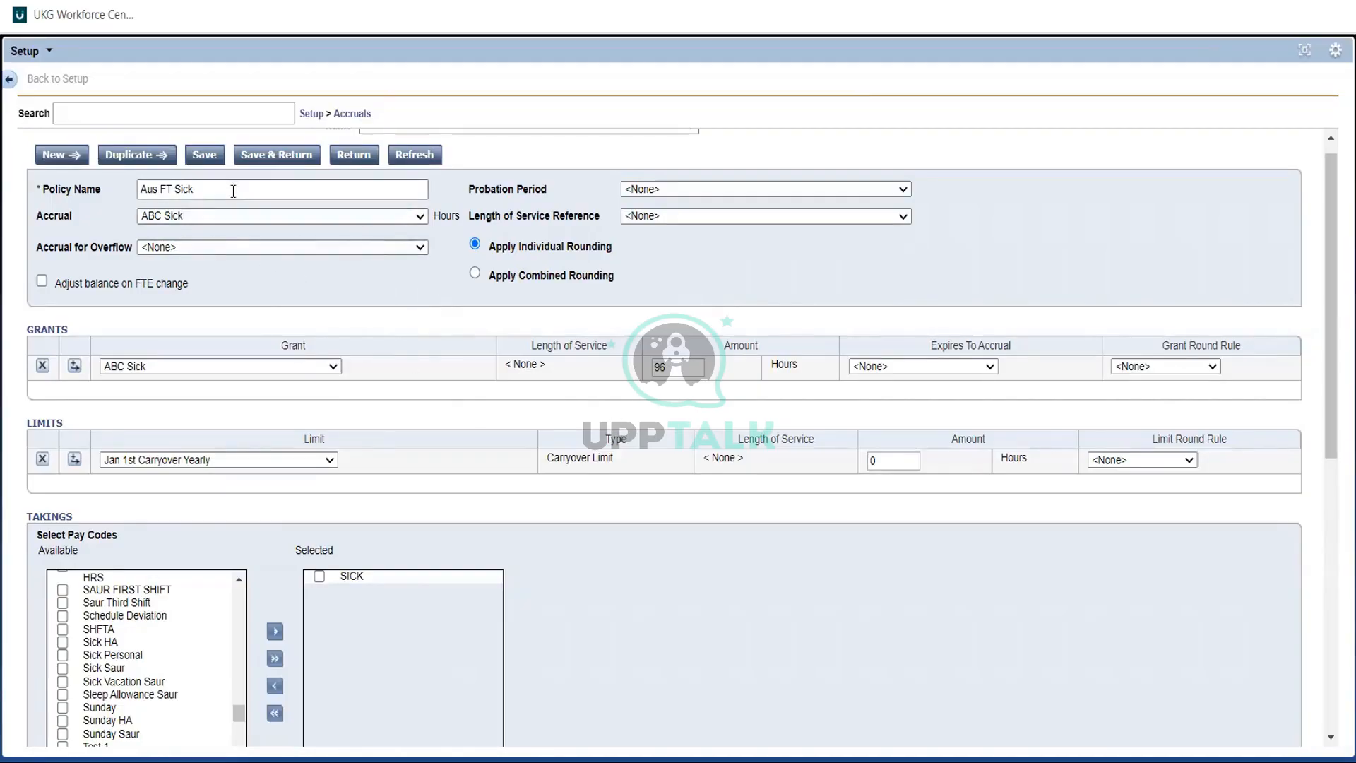
drag(233, 191, 21, 234)
key(ctrl+c)
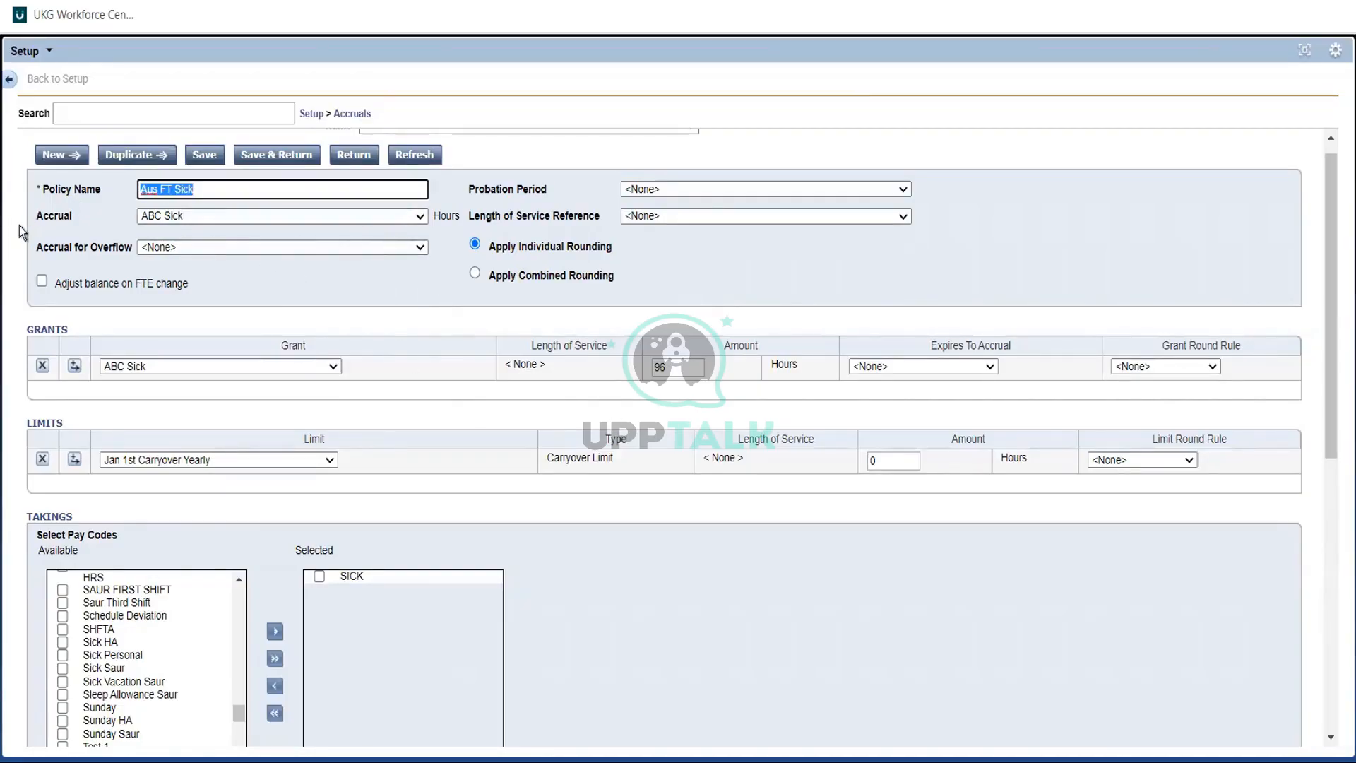
- Switch to the AccrualPolicySample notes in Notepad and remove the blank lines above the Aus FT Accruals heading
key(alt+Tab)
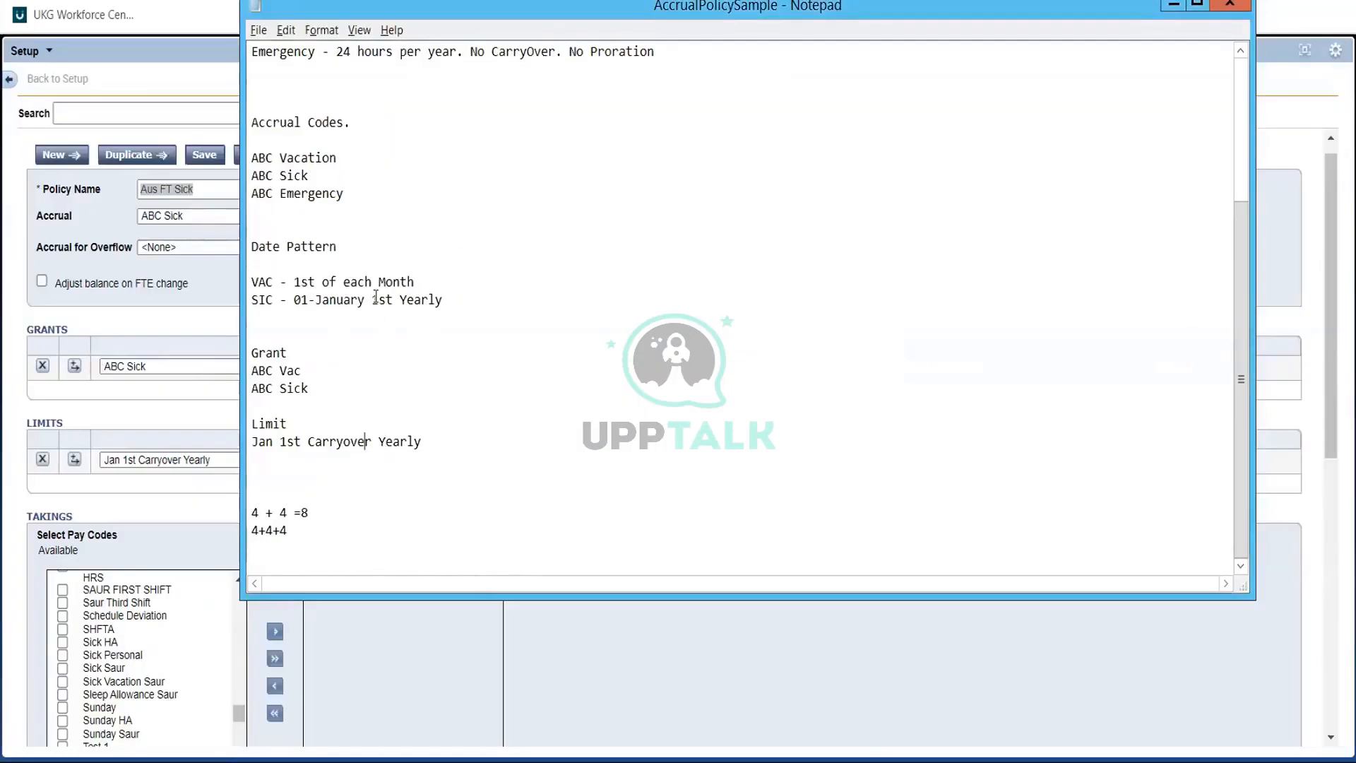
key(Up)
key(Up)
key(Up)
key(Up)
key(Up)
key(Up)
key(Up)
key(Up)
key(Up)
key(Up)
key(Up)
key(Up)
key(Up)
key(Up)
key(Up)
key(Up)
key(Up)
key(Up)
key(Up)
key(Up)
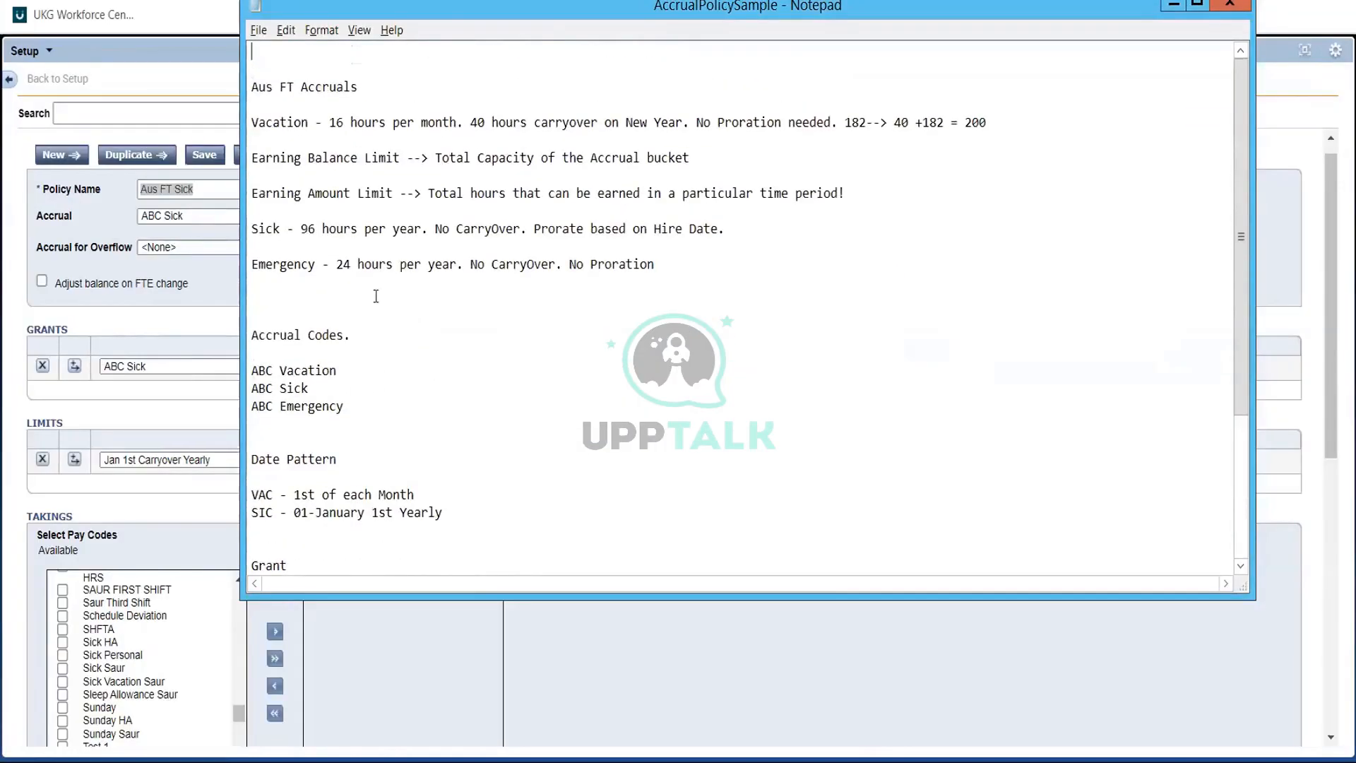
key(Down)
key(Down)
key(Return)
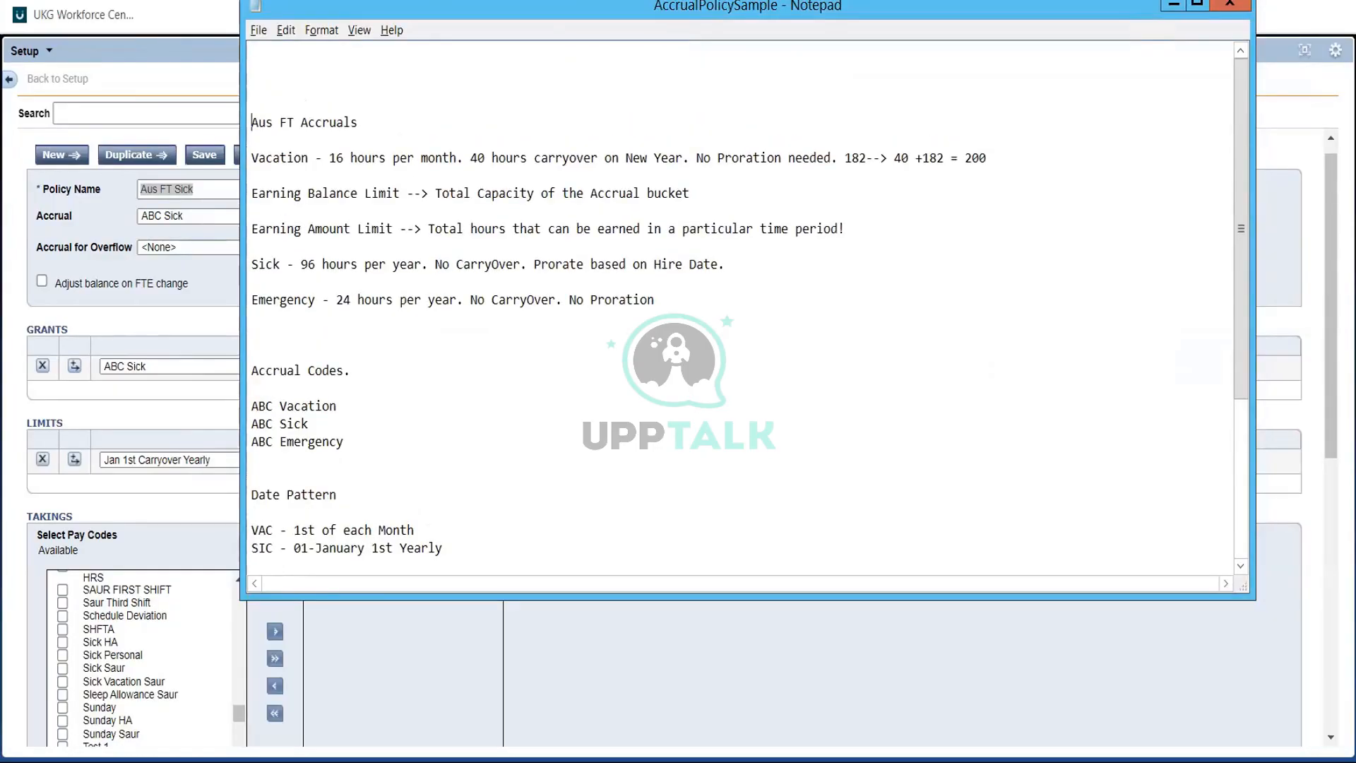
key(BackSpace)
key(BackSpace)
key(Down)
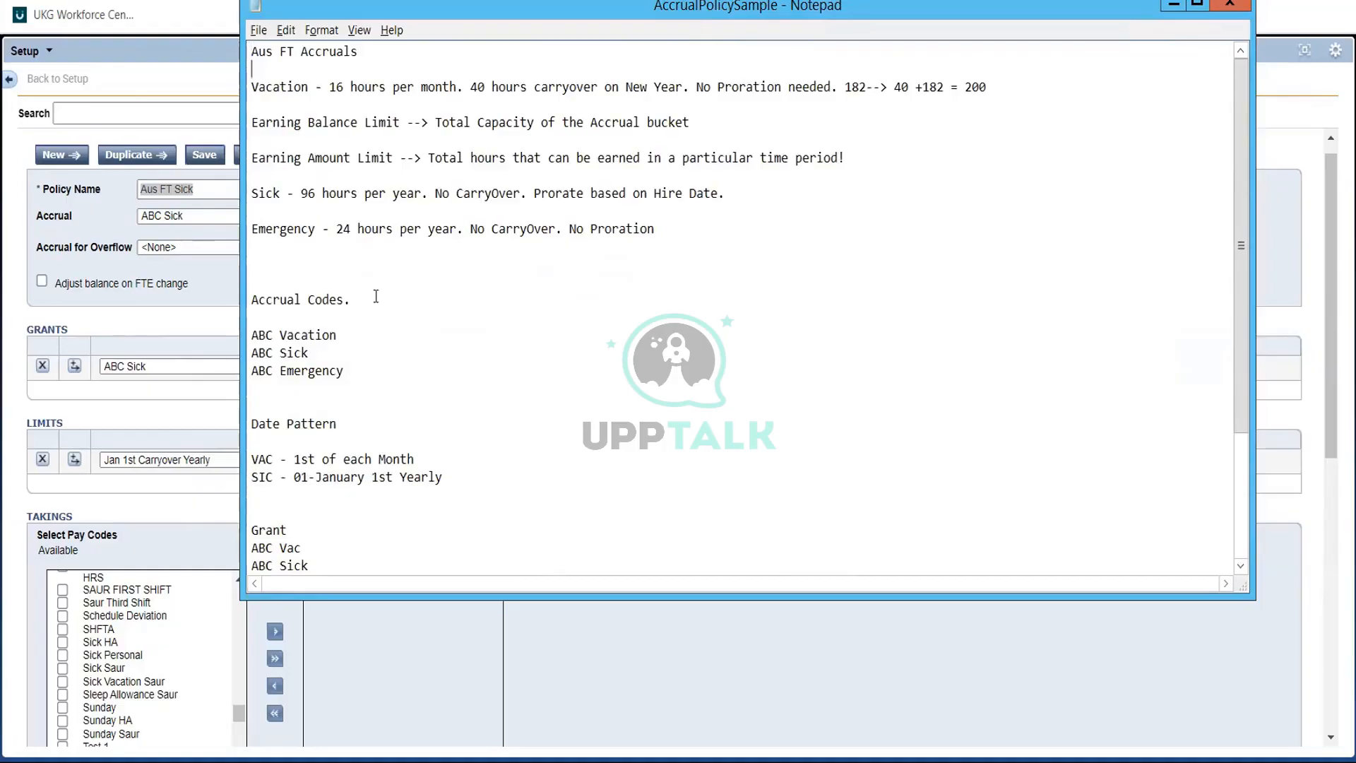
- Delete the two lines of sums, 4 + 4 =8 and 4+4+4, at the end of the notes
key(Down)
key(Down)
key(Down)
key(Down)
key(Down)
key(Down)
key(Down)
key(Down)
key(Down)
key(Down)
key(Down)
key(Down)
key(Down)
key(Down)
key(Down)
key(Down)
key(Down)
key(Down)
key(Down)
key(Down)
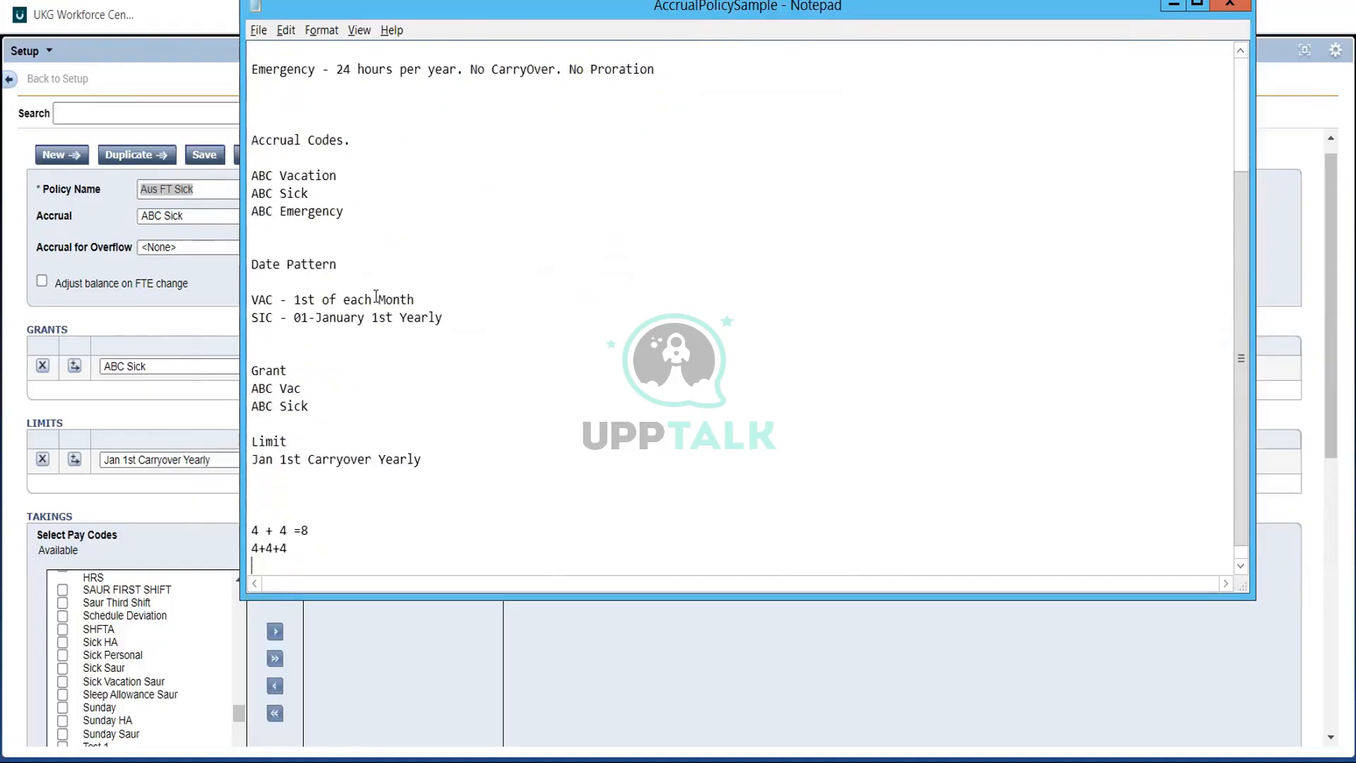
key(Up)
key(BackSpace)
key(BackSpace)
key(BackSpace)
key(BackSpace)
key(BackSpace)
key(BackSpace)
key(BackSpace)
key(BackSpace)
key(BackSpace)
key(BackSpace)
key(BackSpace)
key(BackSpace)
key(BackSpace)
key(BackSpace)
key(BackSpace)
key(BackSpace)
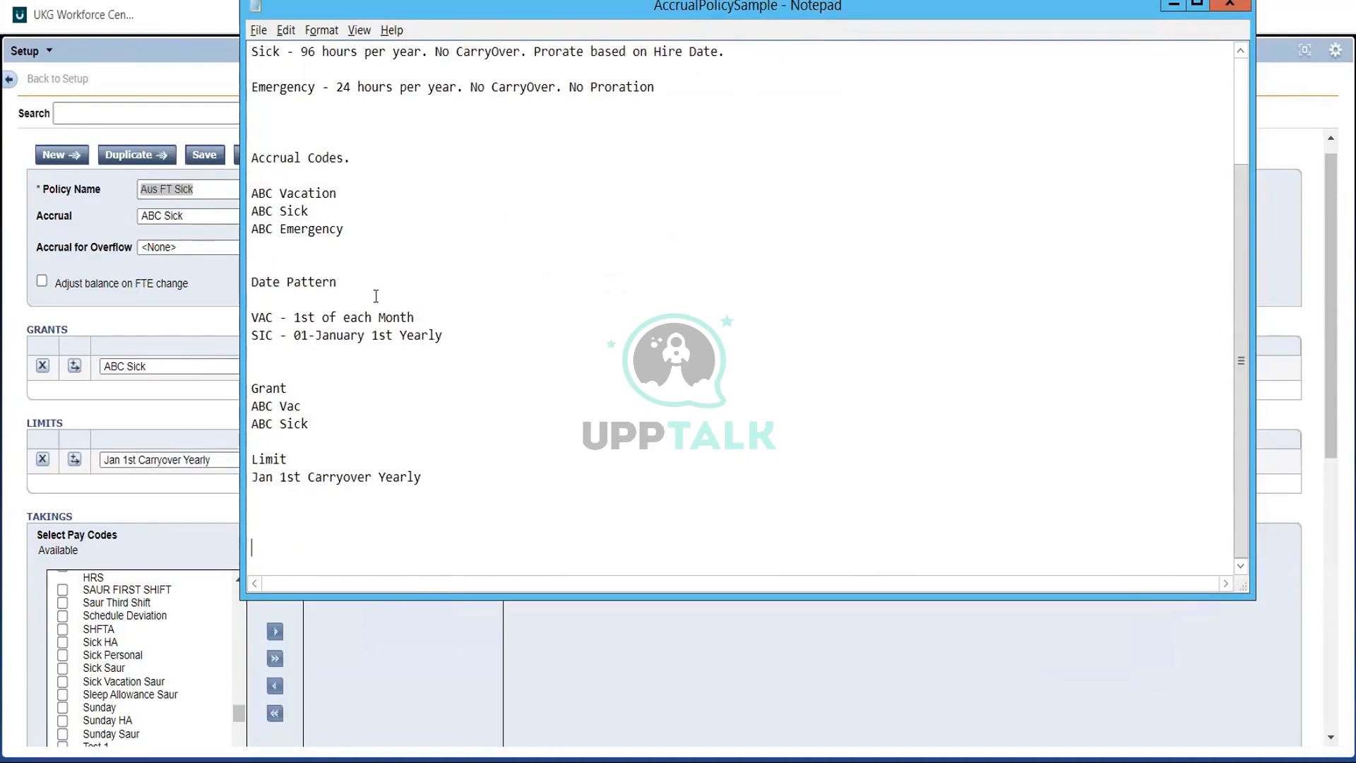
- Add a Policy heading at the end of the notes and paste Aus FT Sick beneath it
text(Policy)
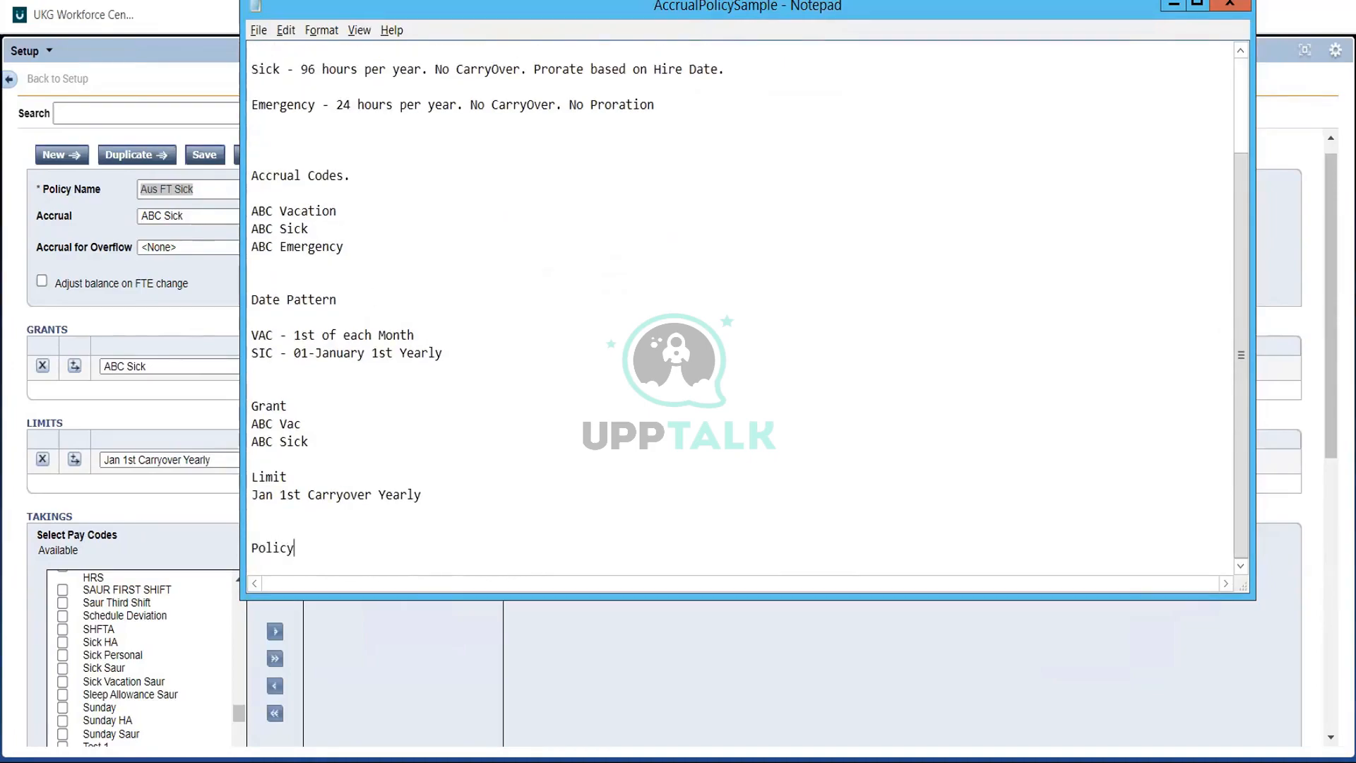
key(Return)
key(ctrl+v)
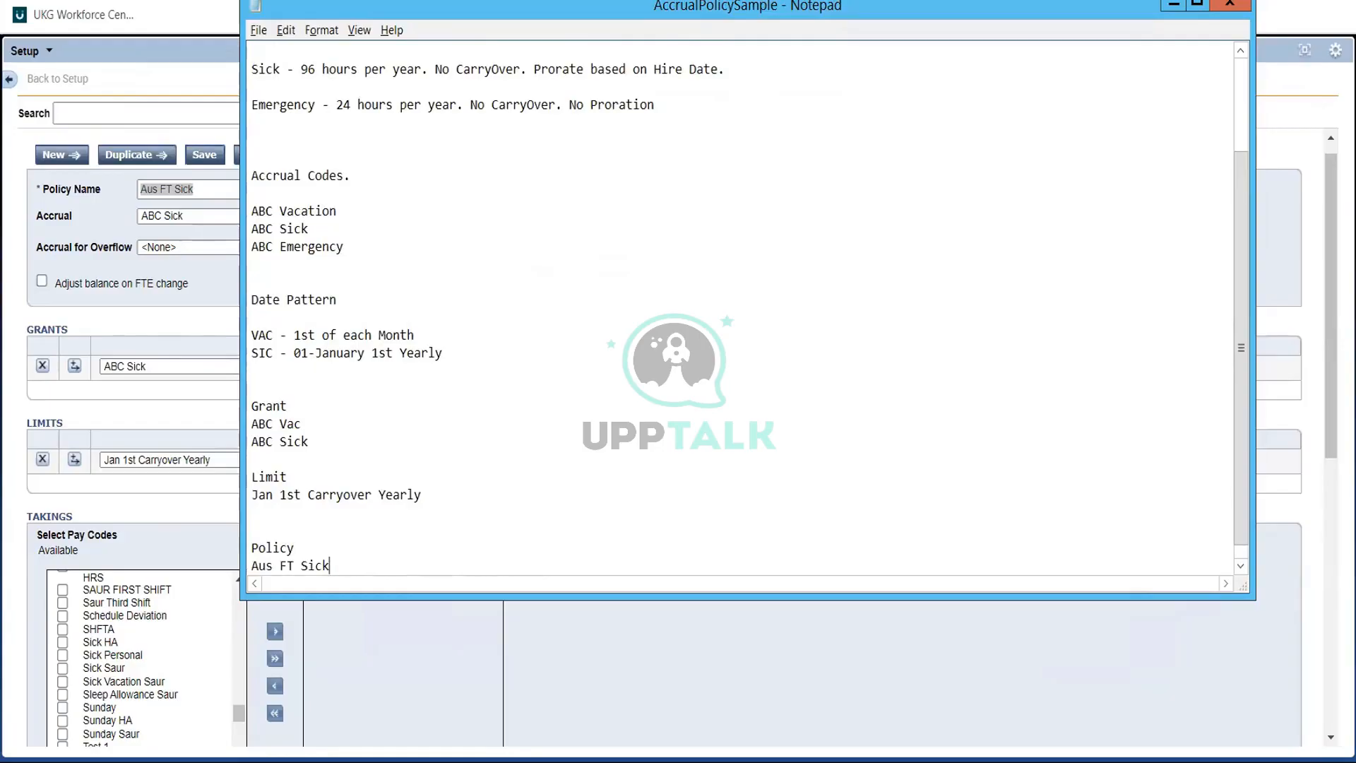
- Switch back to UKG Workforce Central, save the Aus FT Sick policy and return to the policy list
click(90, 223)
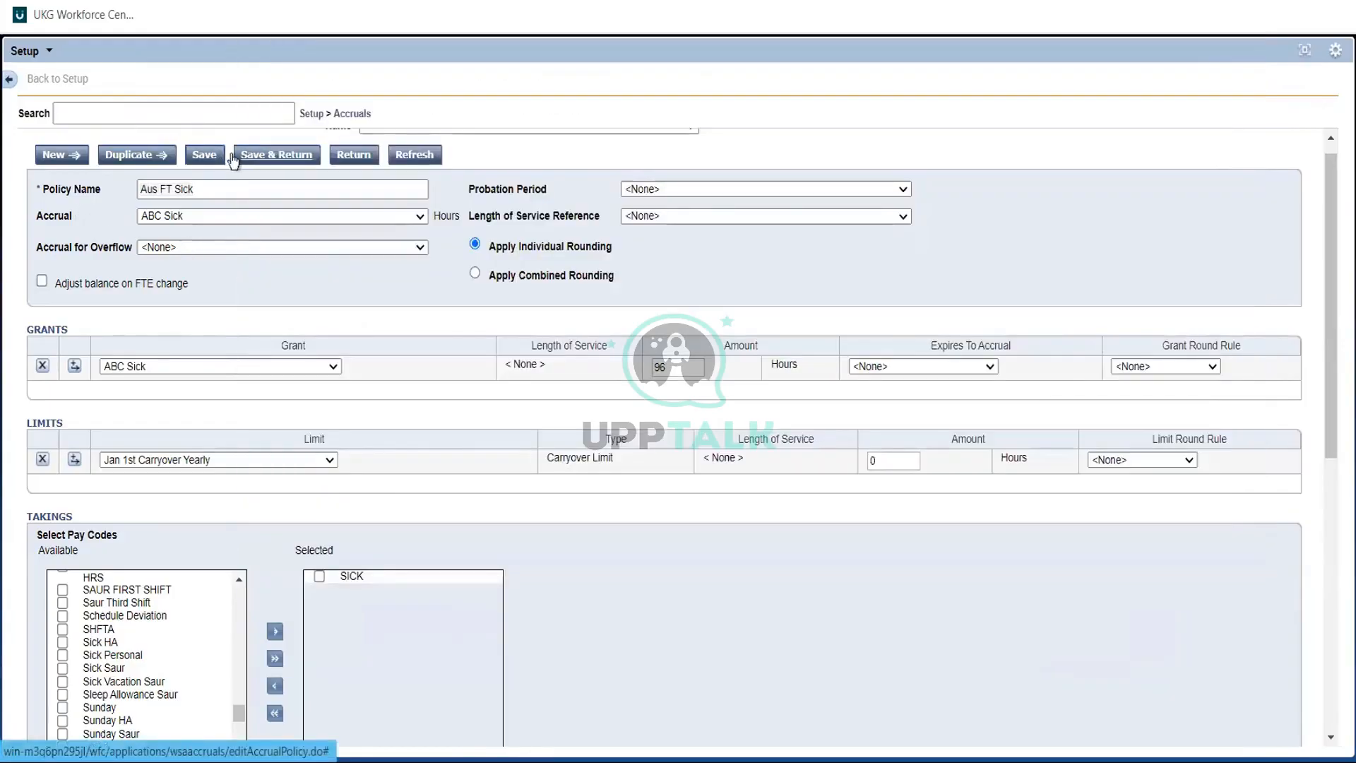
click(274, 158)
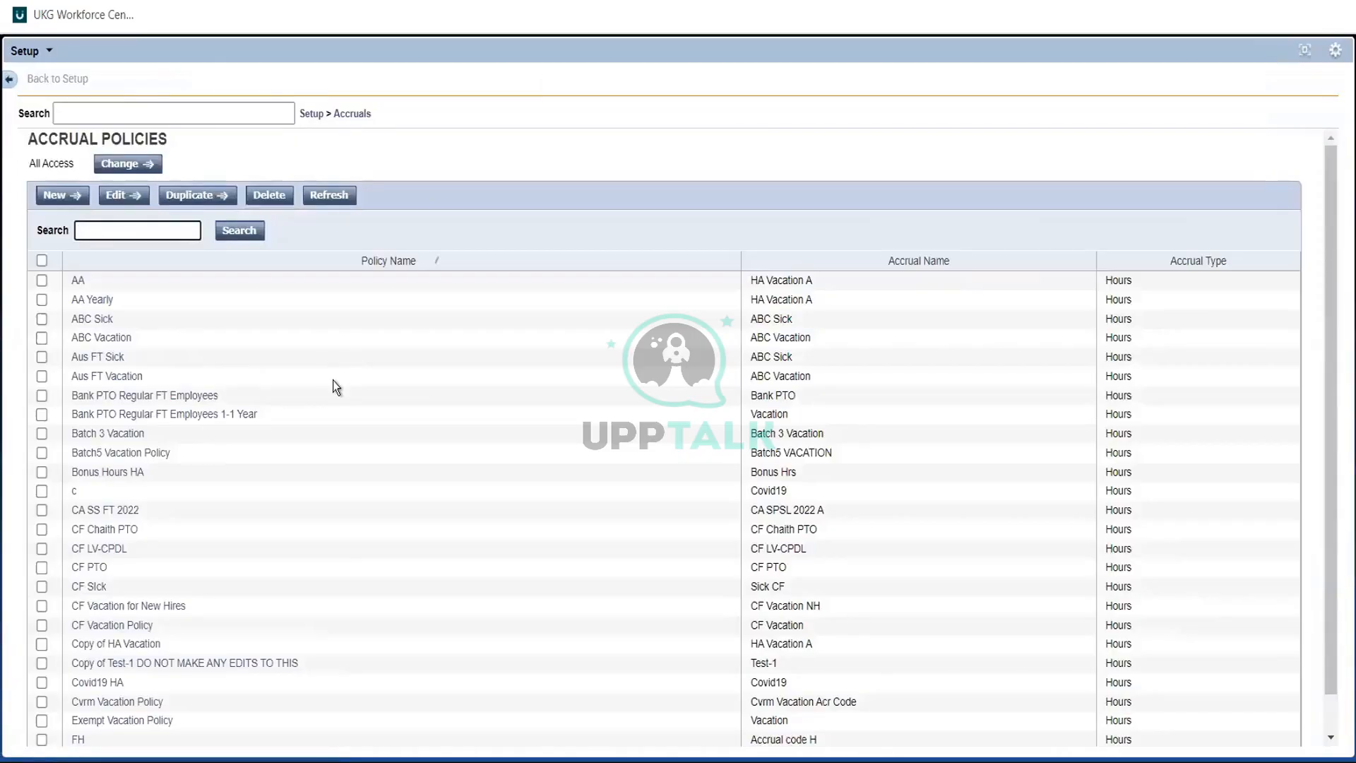
- Review the Emergency accrual's yearly hours, carryover and proration rules in the Notepad notes, and return to UKG Workforce Central
key(alt+Tab)
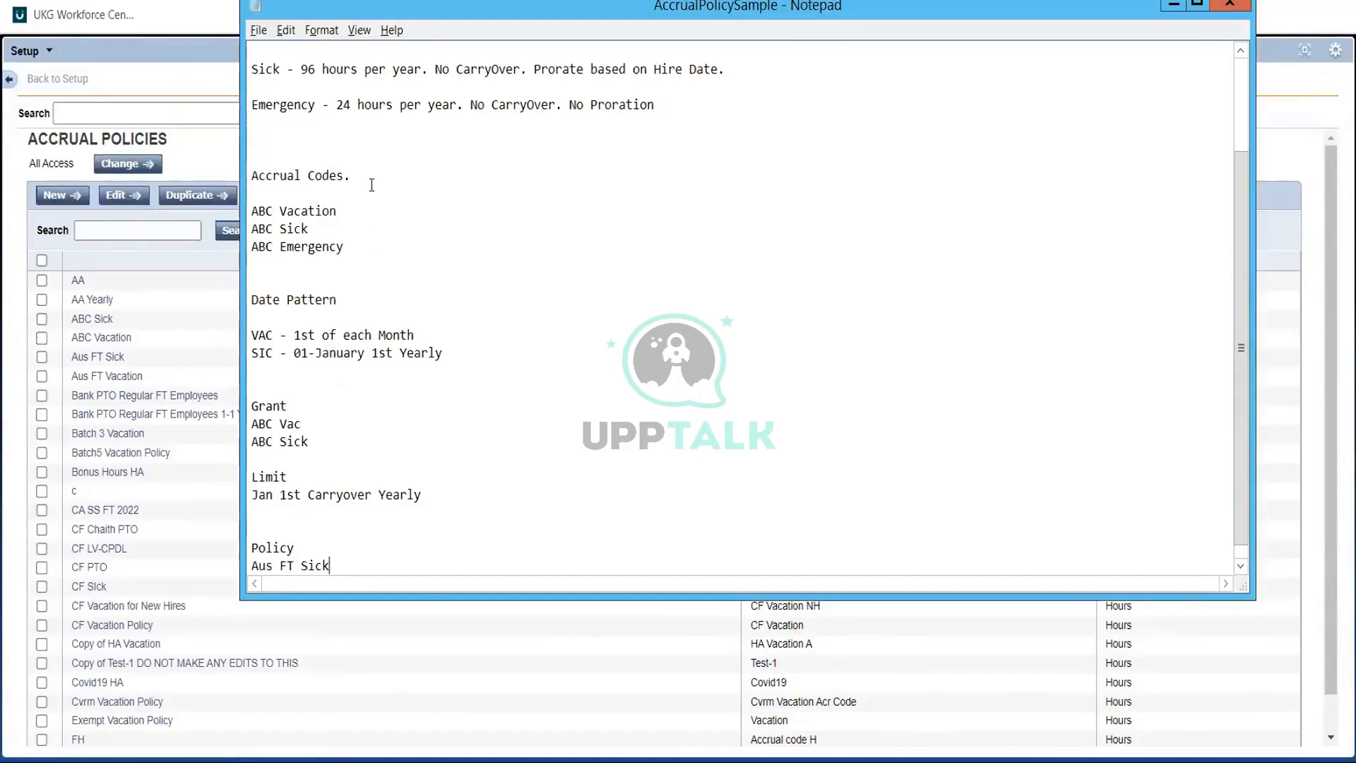
double_click(349, 251)
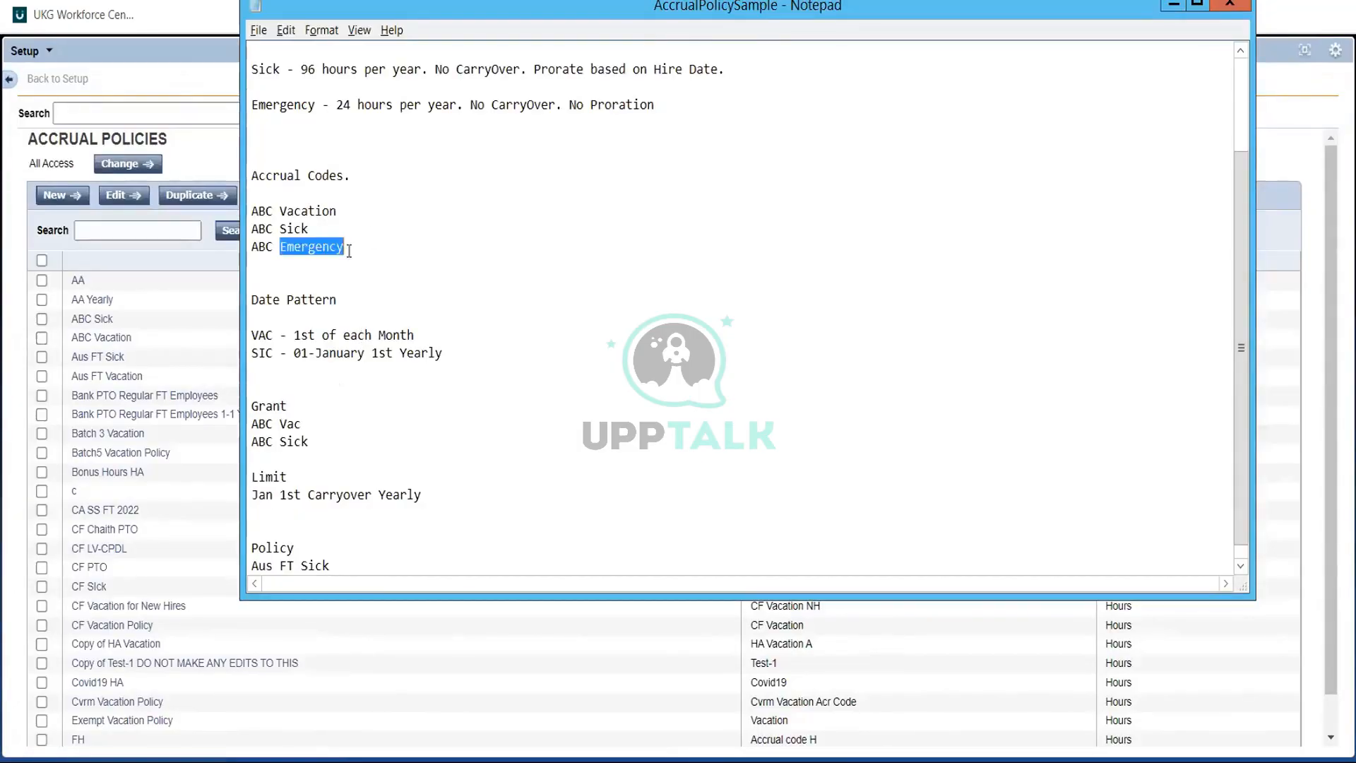
double_click(349, 251)
double_click(349, 251)
click(1243, 116)
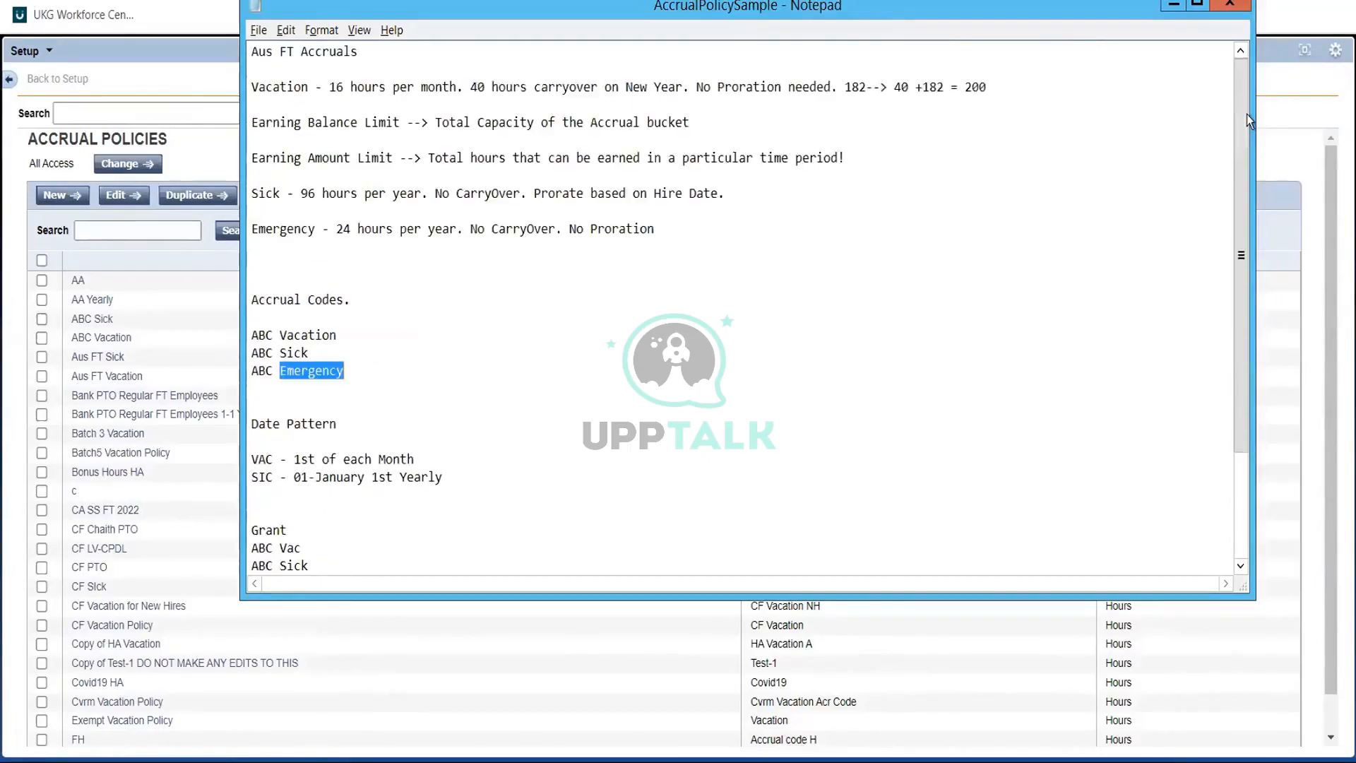
click(423, 243)
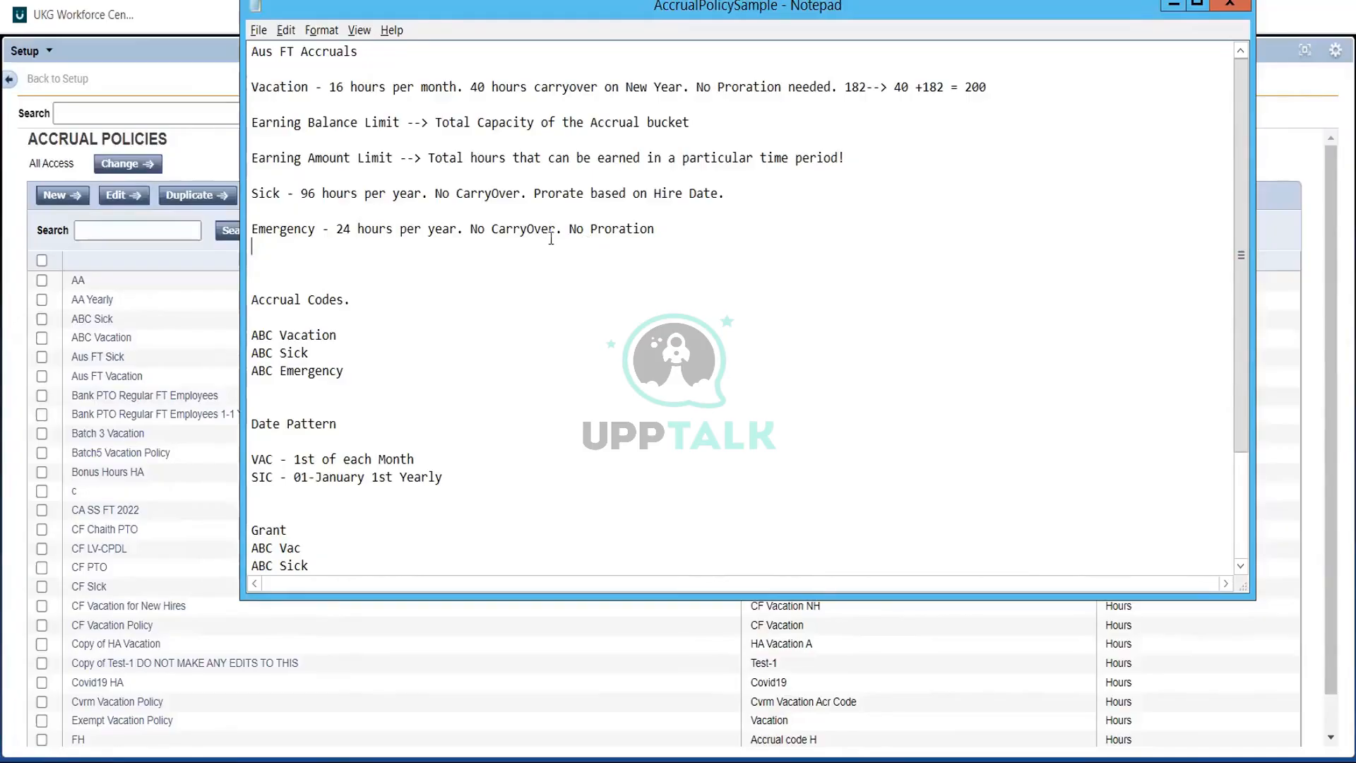
drag(570, 228, 656, 233)
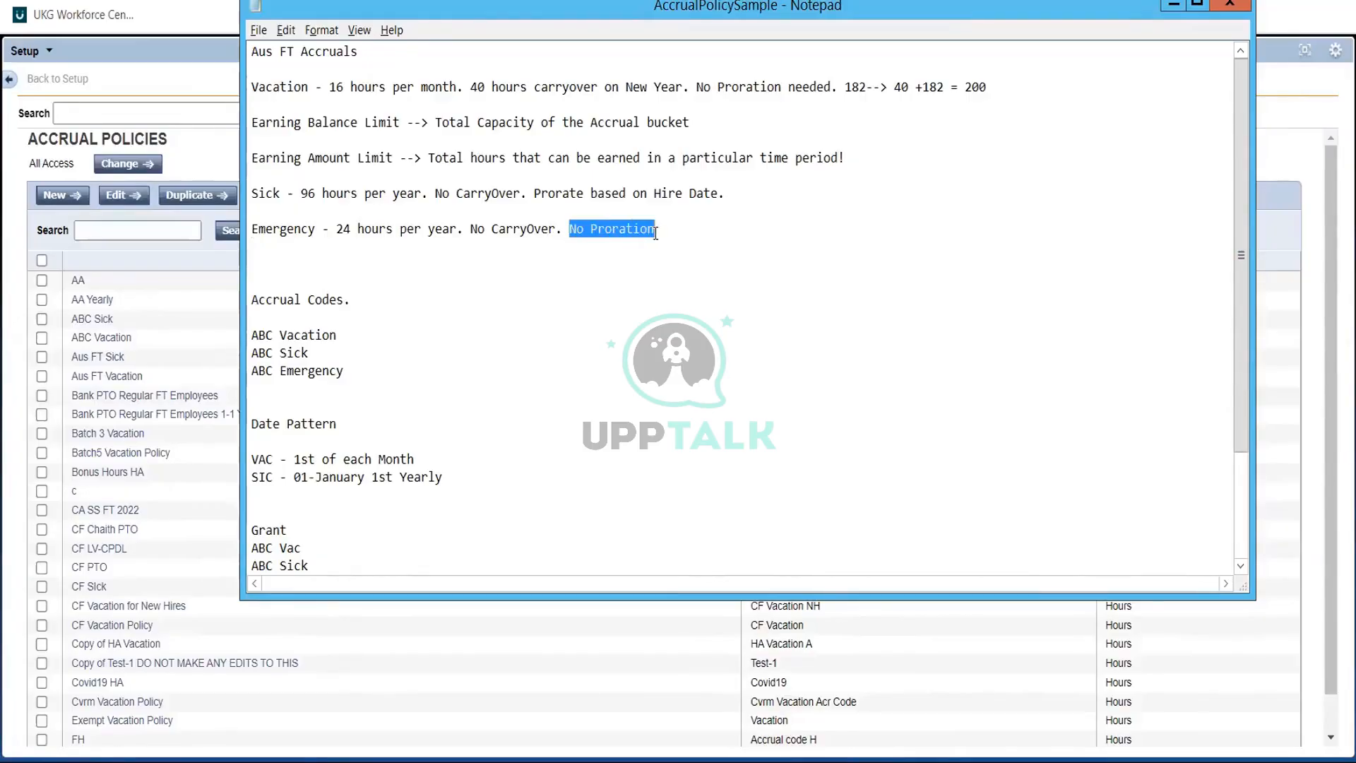
double_click(427, 228)
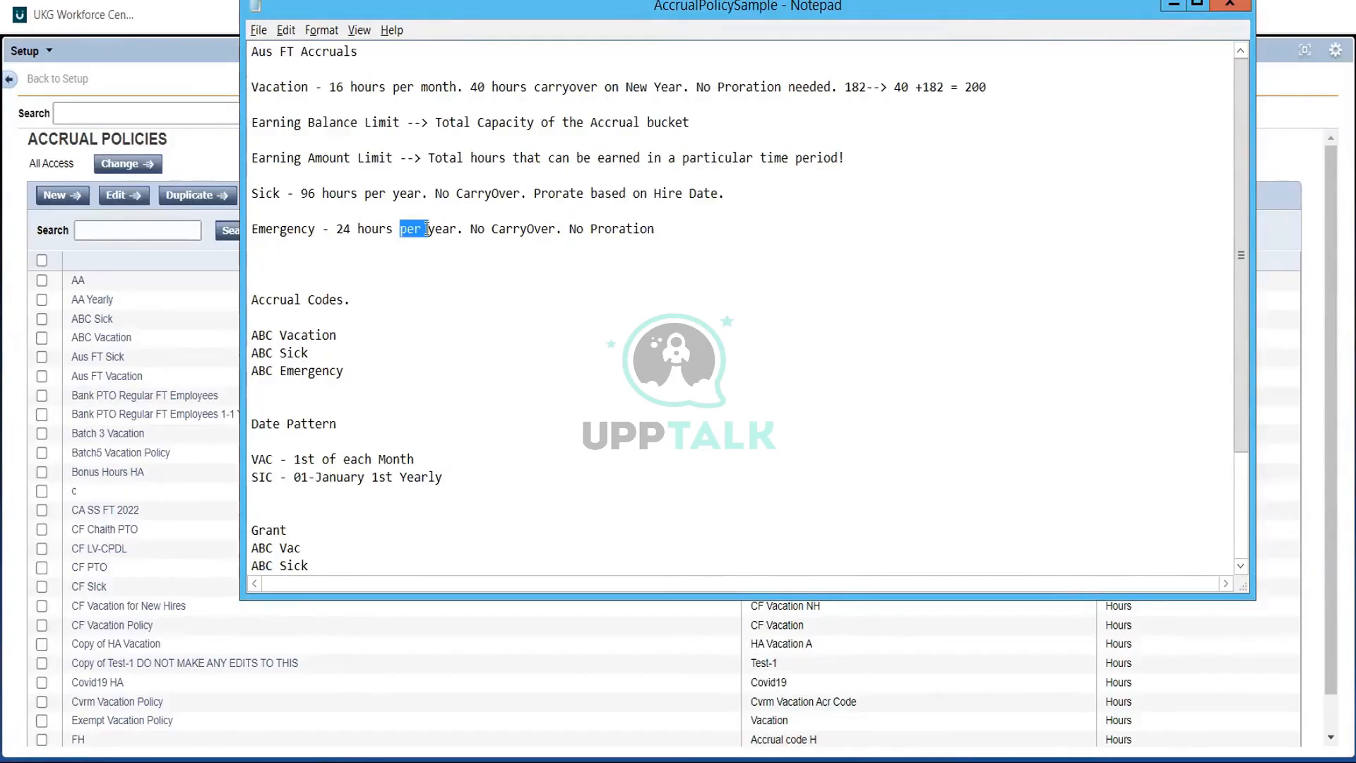
click(333, 239)
drag(514, 242, 403, 212)
double_click(355, 228)
click(355, 228)
click(130, 256)
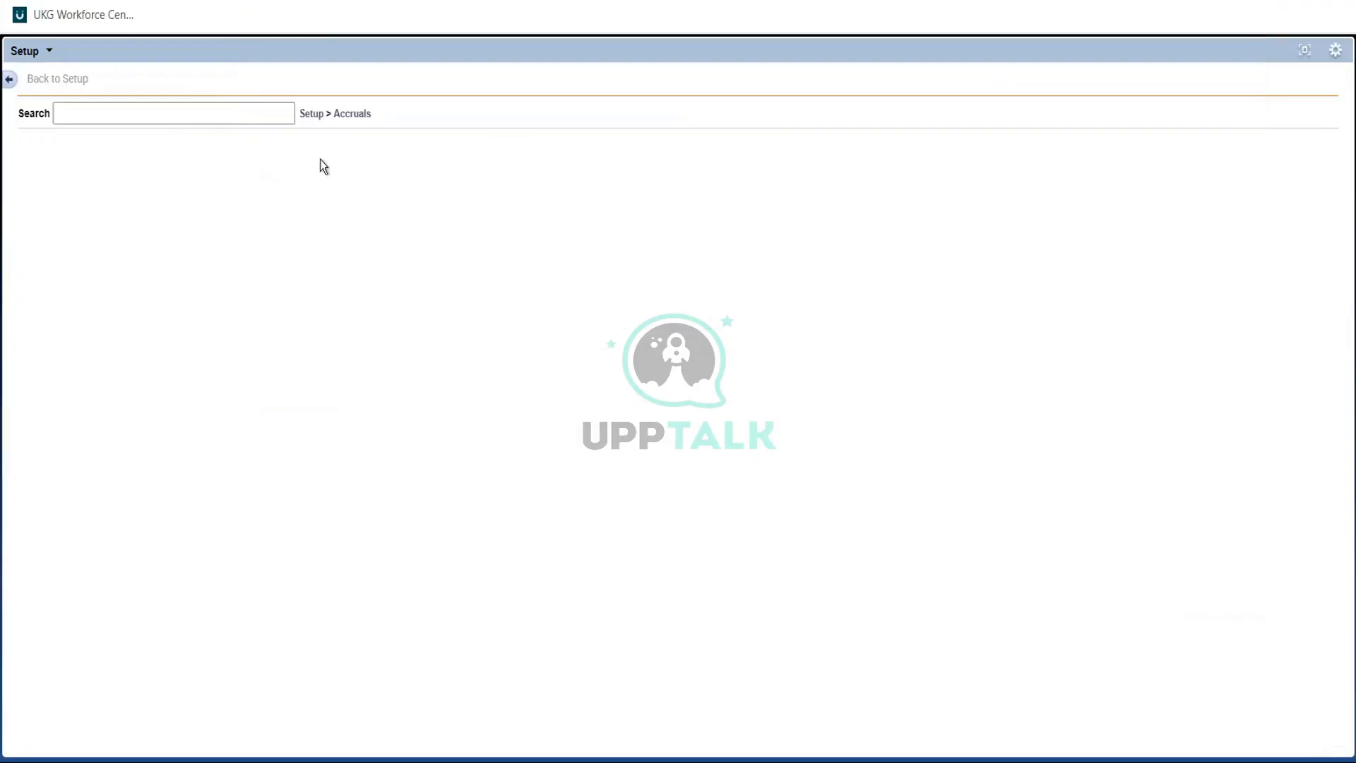
- Go to the accrual grants and duplicate the ABC Sick grant
click(349, 117)
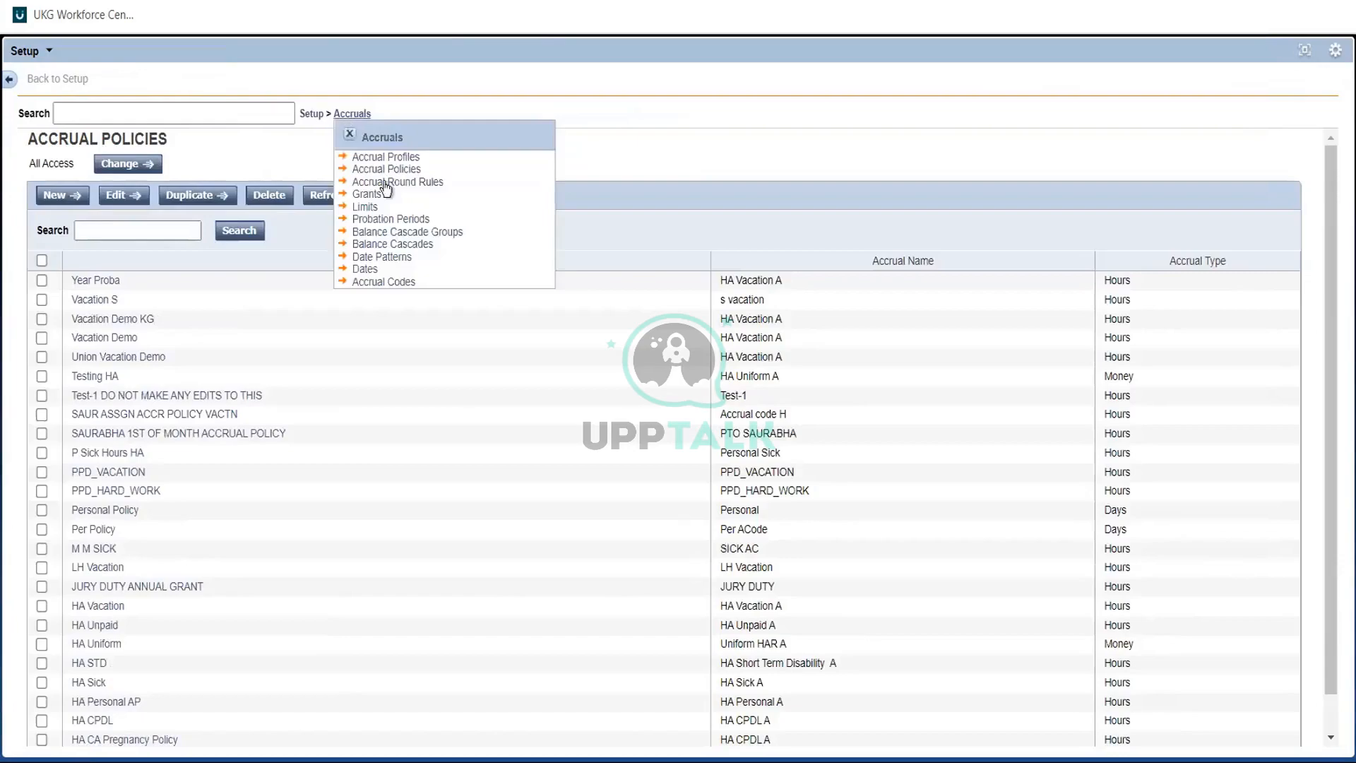
click(367, 195)
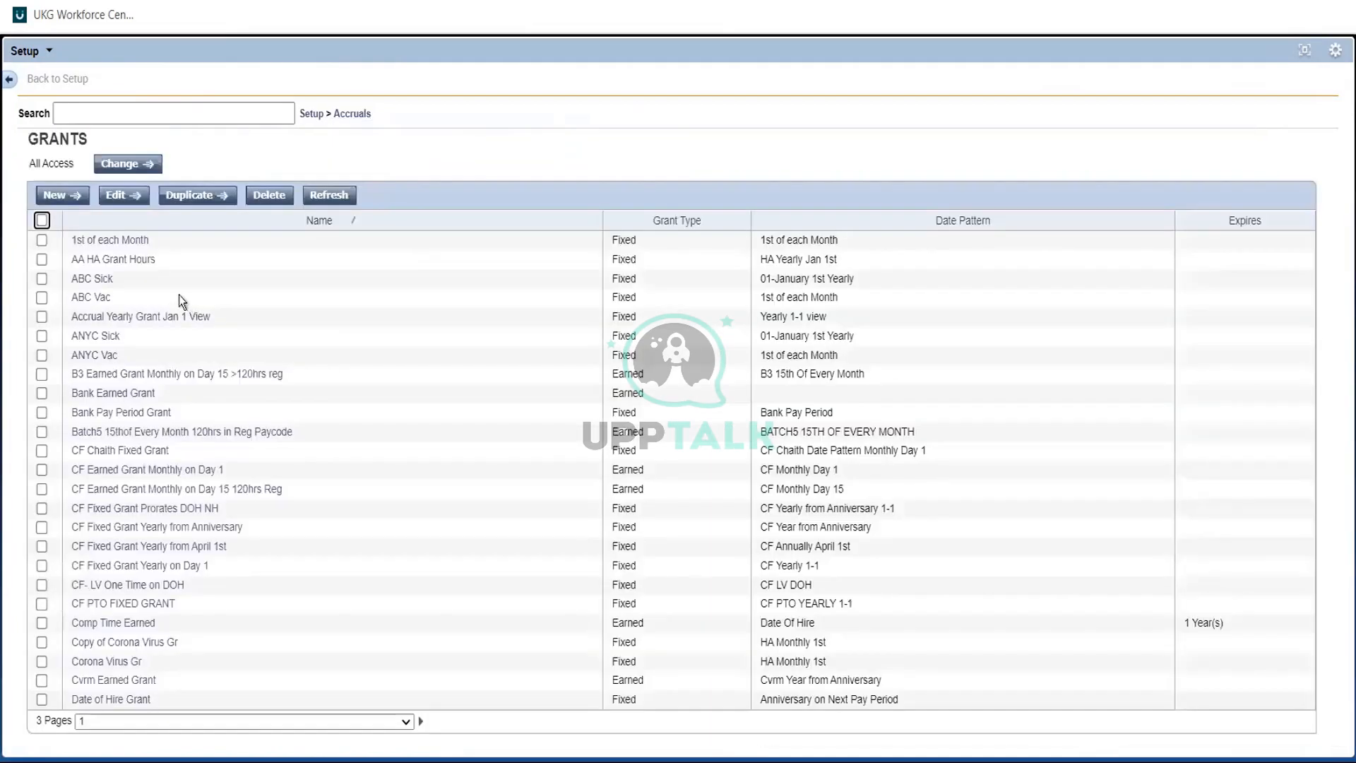
click(41, 278)
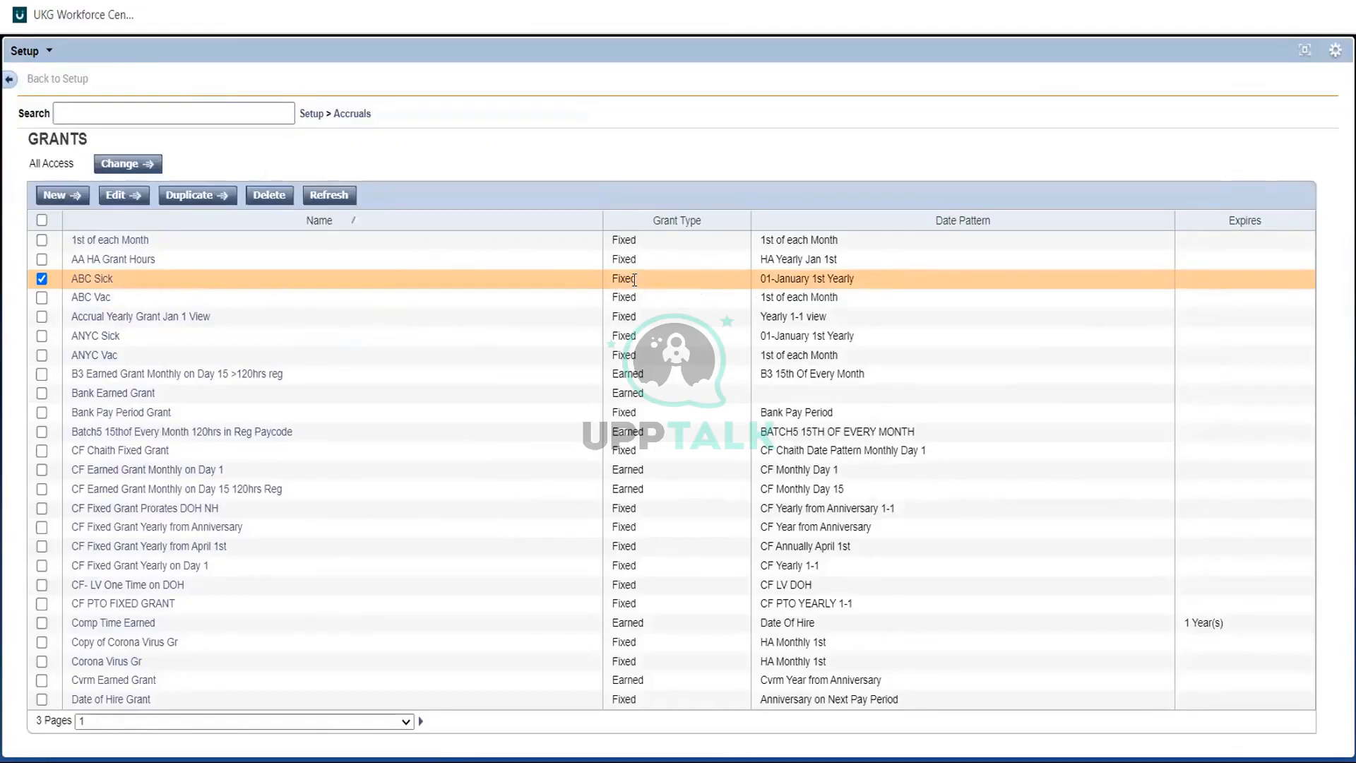
click(188, 197)
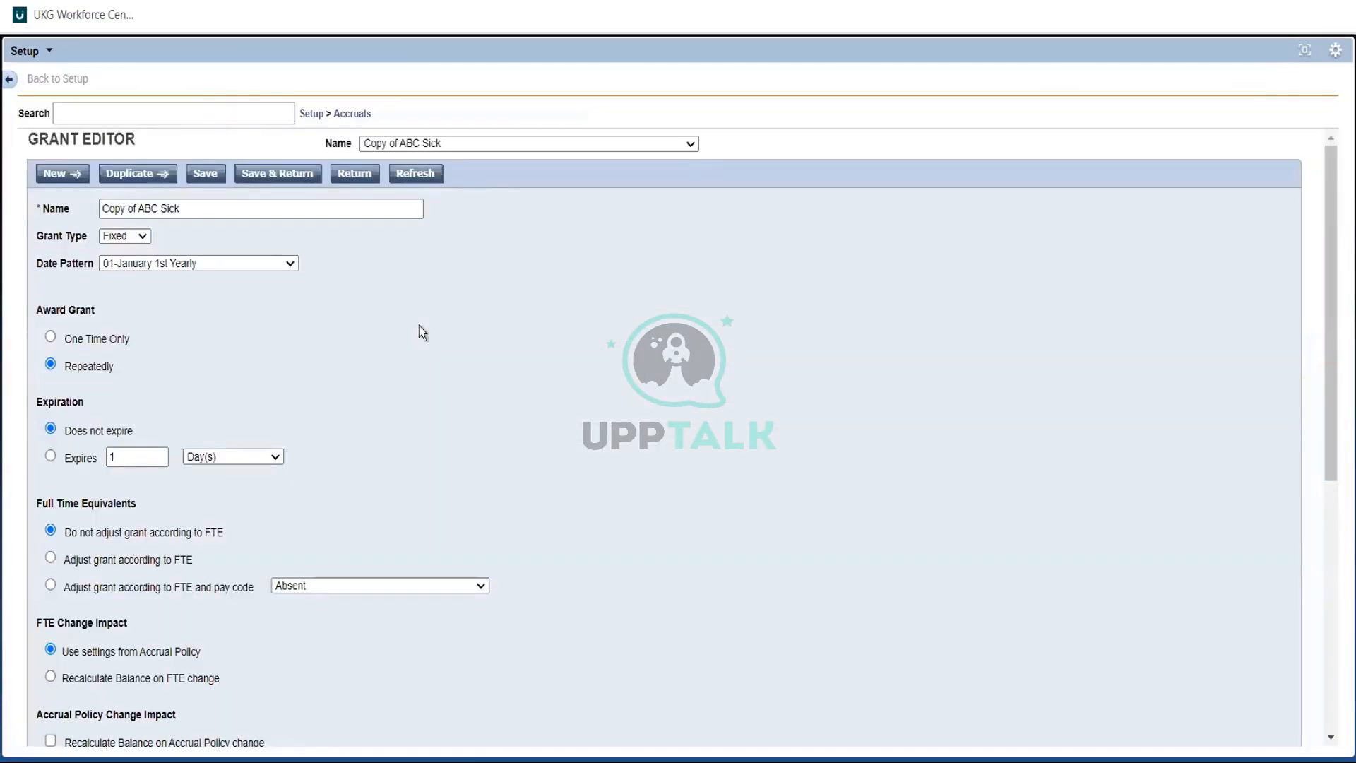
- Rename the duplicated grant as ABC Emergency
click(139, 207)
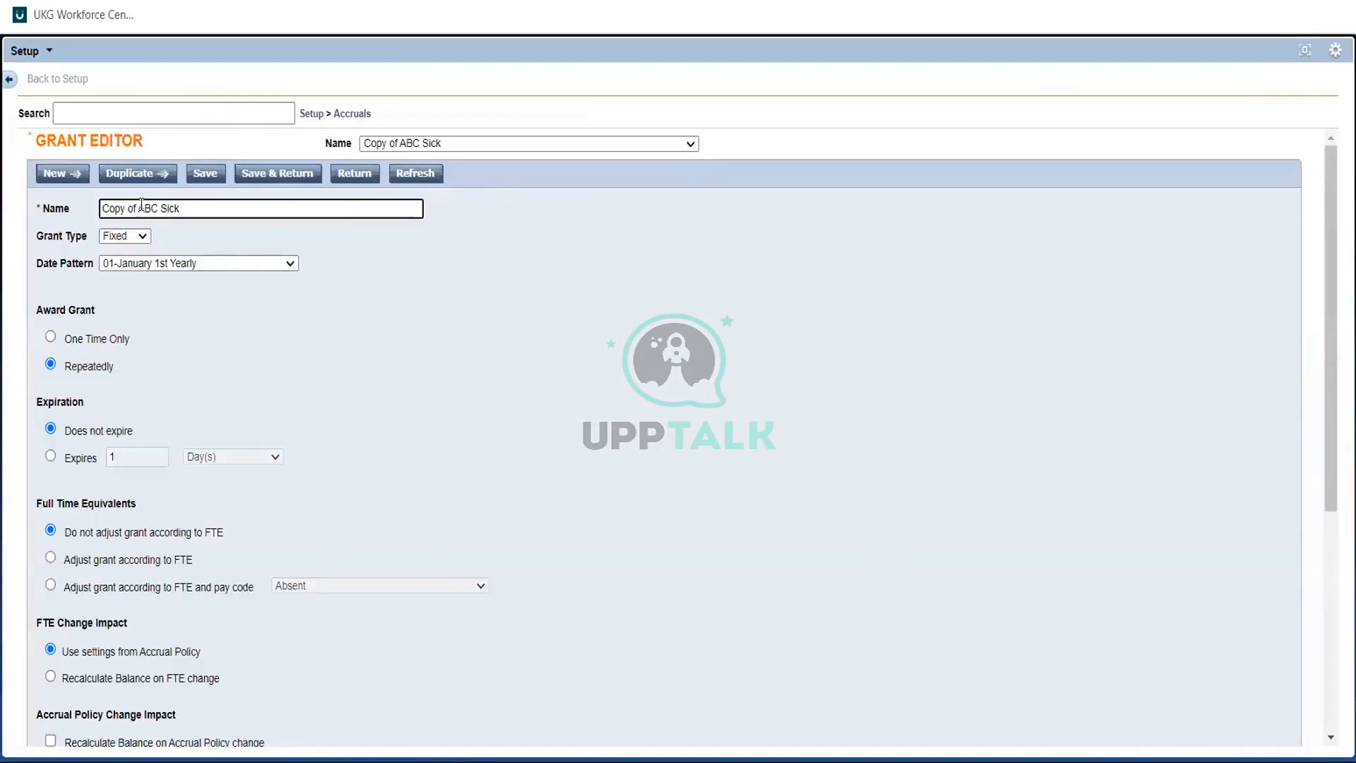
key(BackSpace)
key(BackSpace)
key(BackSpace)
key(BackSpace)
key(BackSpace)
key(BackSpace)
key(BackSpace)
key(BackSpace)
key(BackSpace)
key(BackSpace)
key(BackSpace)
key(BackSpace)
key(BackSpace)
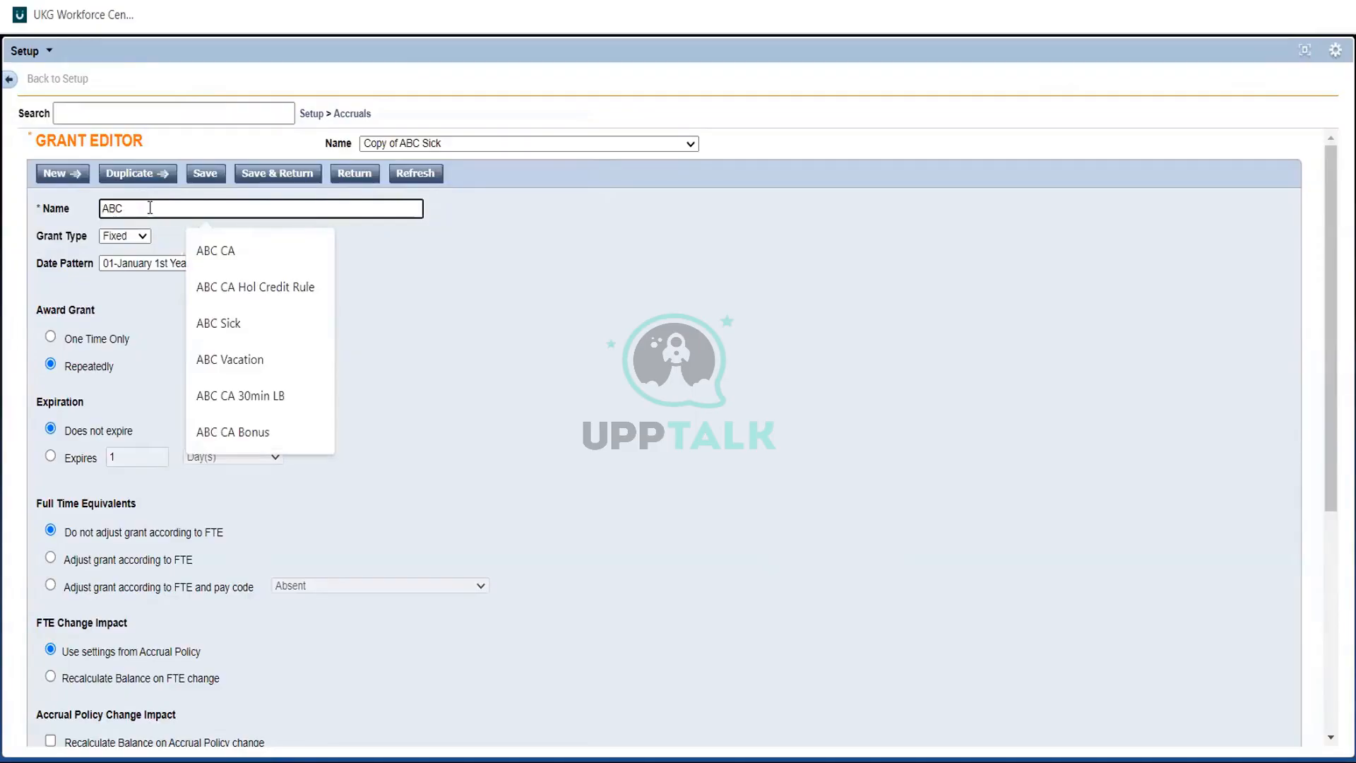
text(Emege)
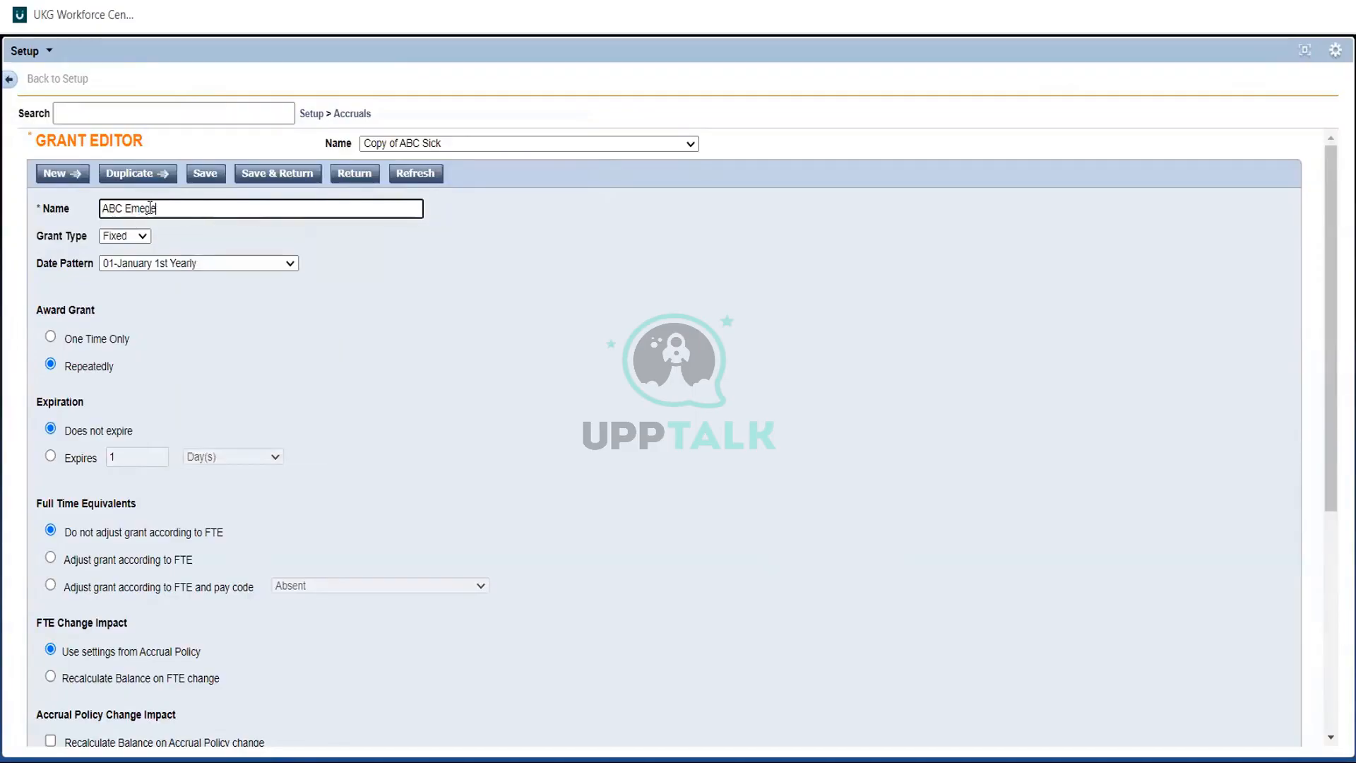
text(ncy)
click(142, 209)
text(r)
click(524, 346)
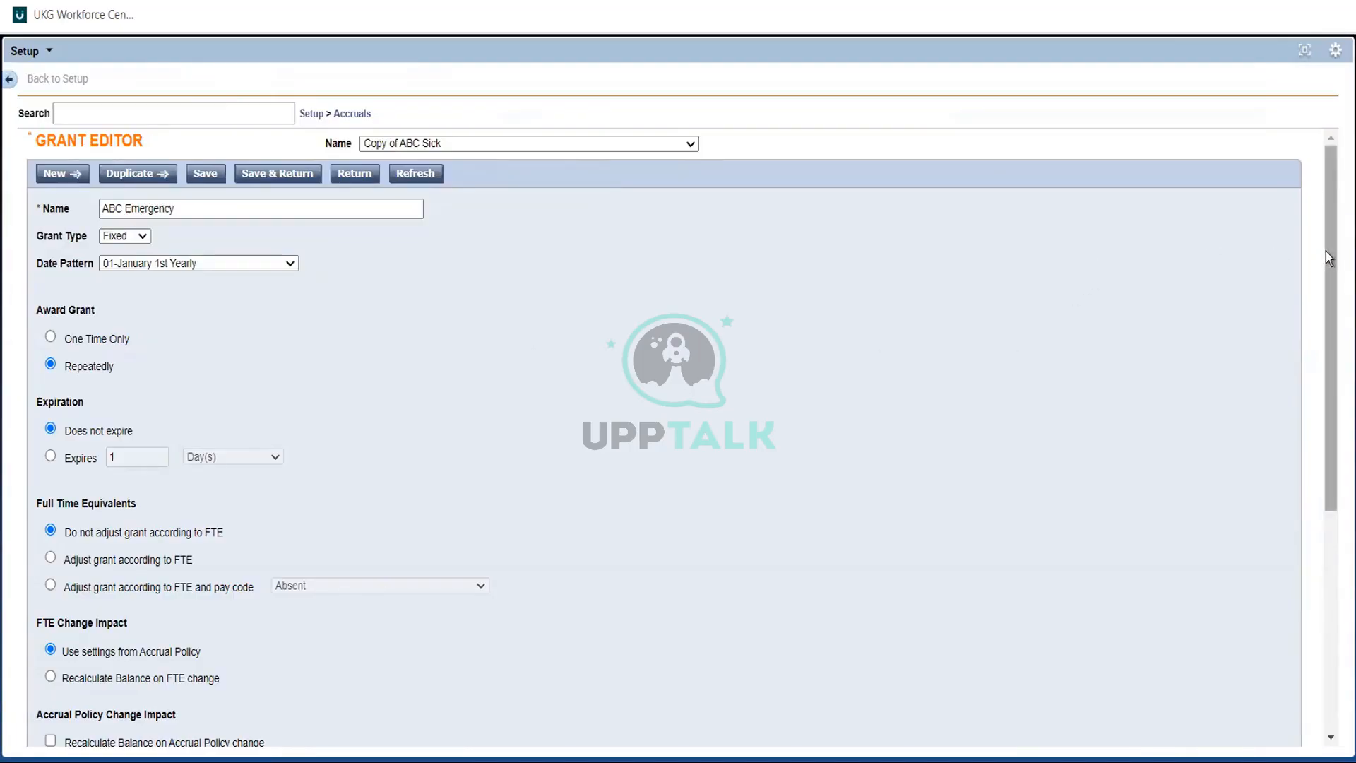
- Review the ABC Emergency grant's date pattern, expiration and prorating settings, and save the grant
drag(1327, 249, 1338, 521)
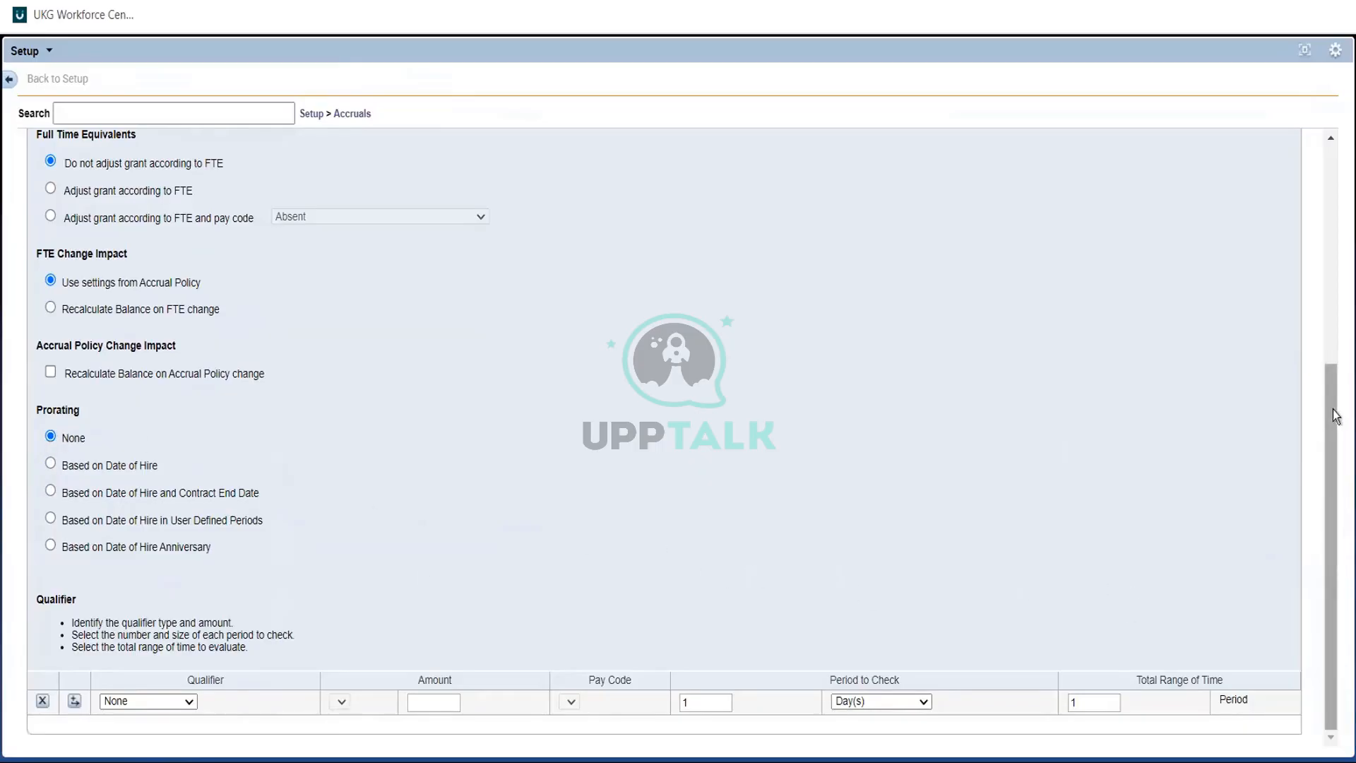
drag(1333, 409, 1334, 292)
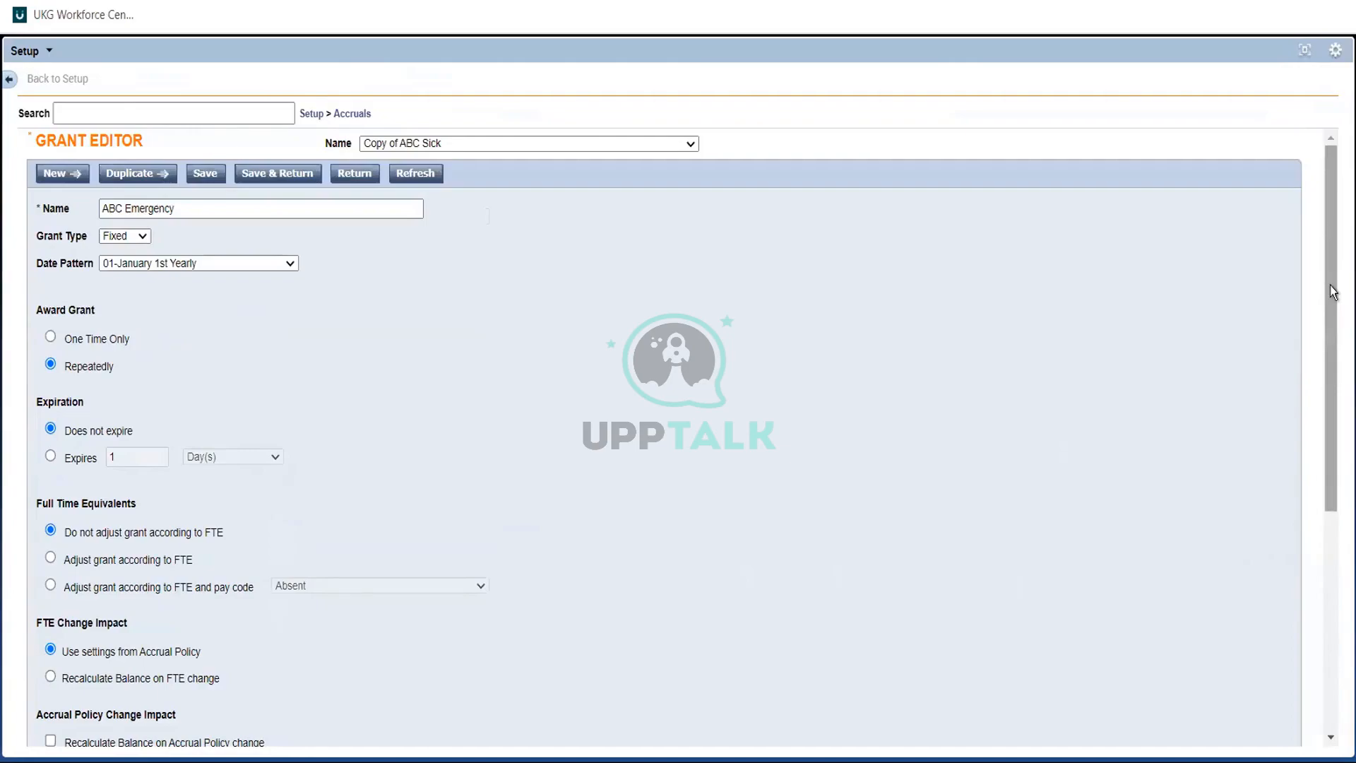
drag(1333, 292, 1335, 622)
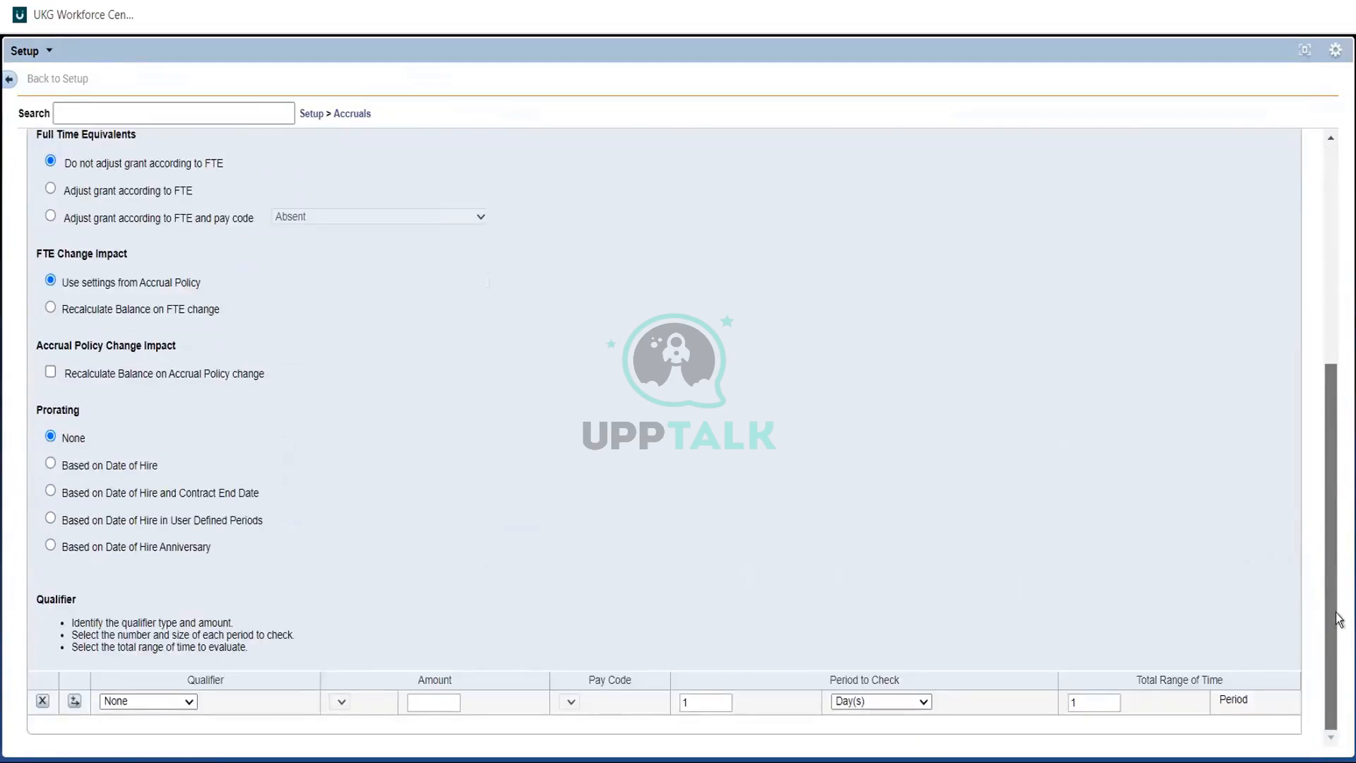
scroll(1299, 316, up, 5)
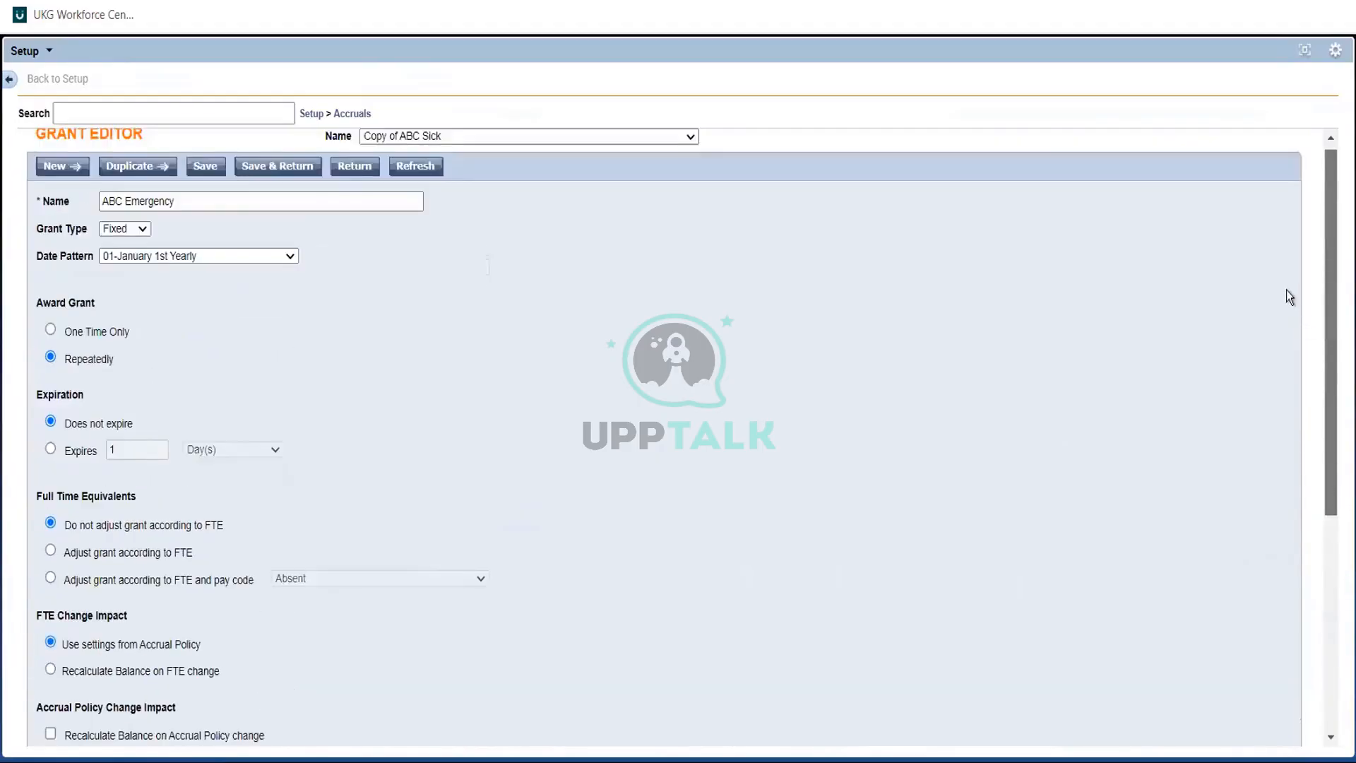
scroll(1269, 161, up, 1)
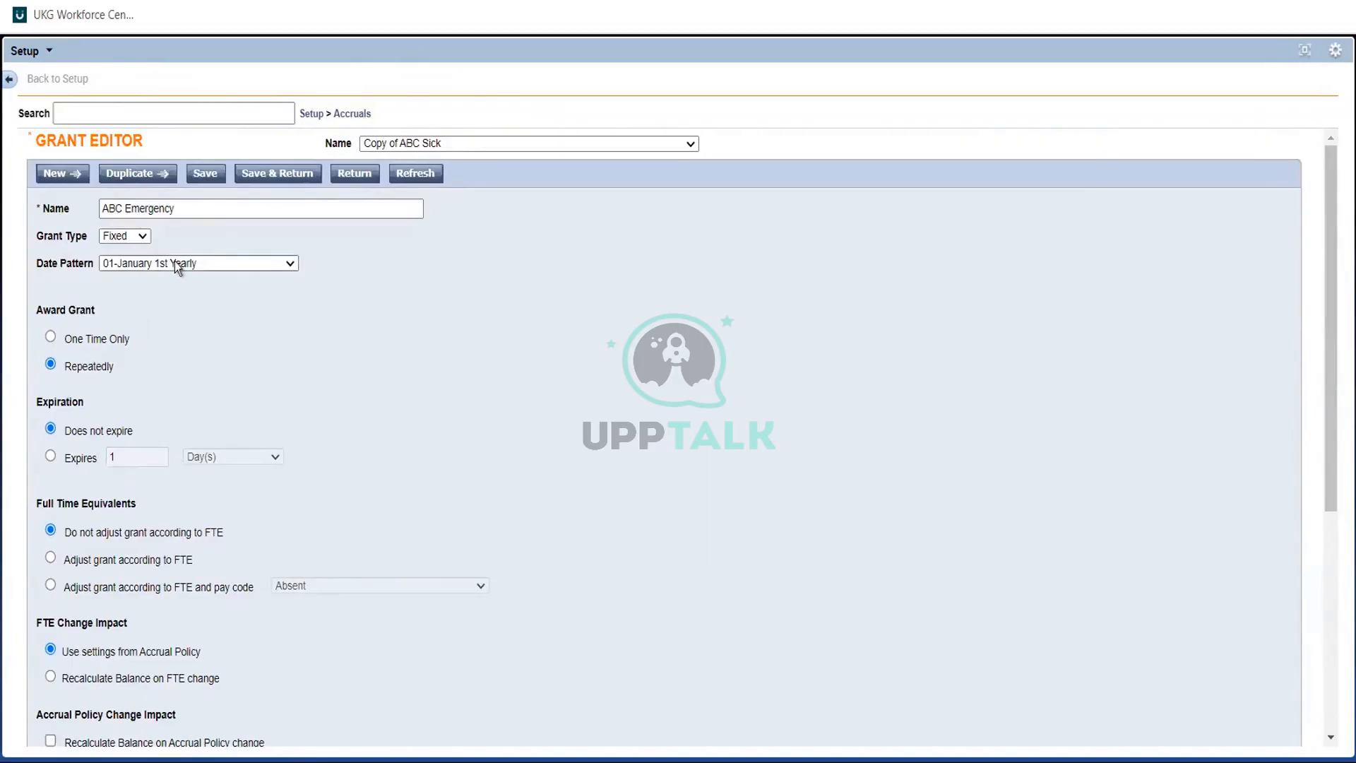
click(213, 172)
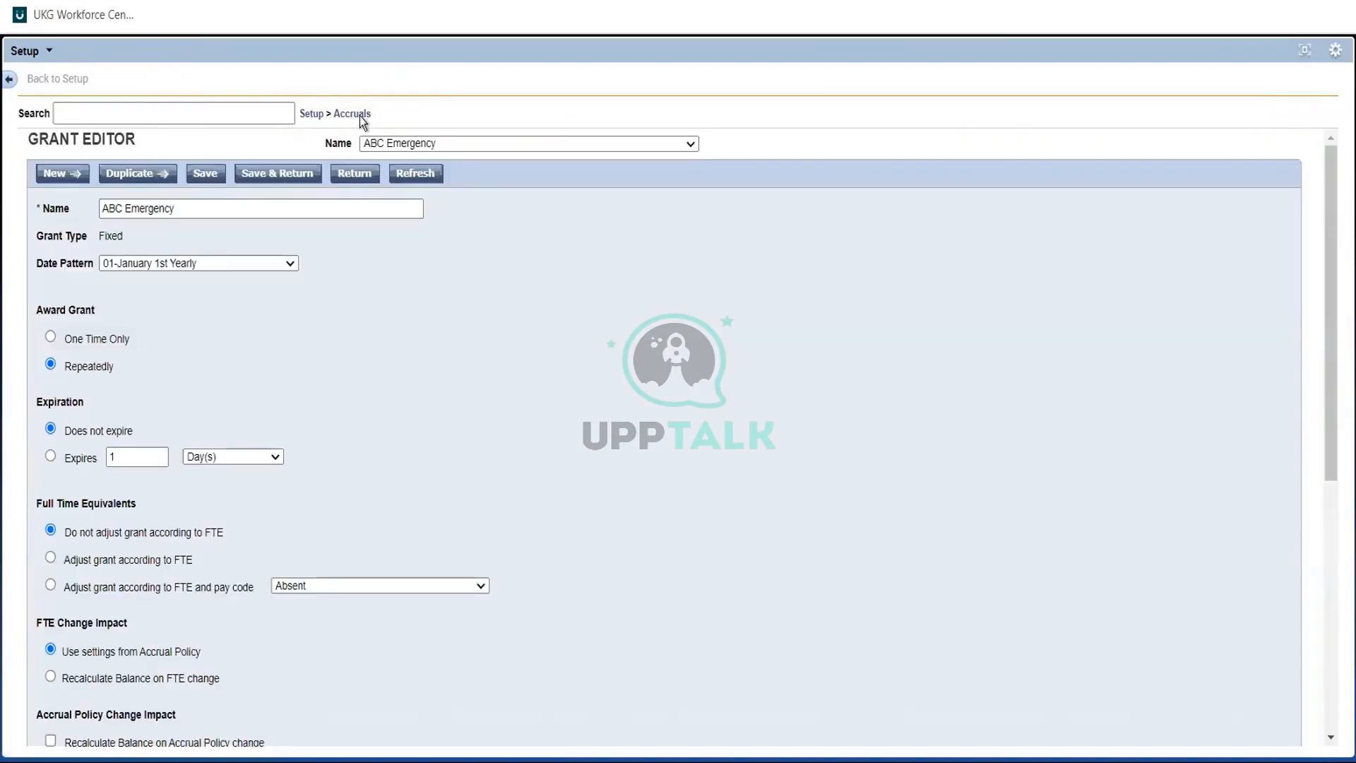
- Go to the accrual policies and duplicate the ABC Sick policy
click(362, 121)
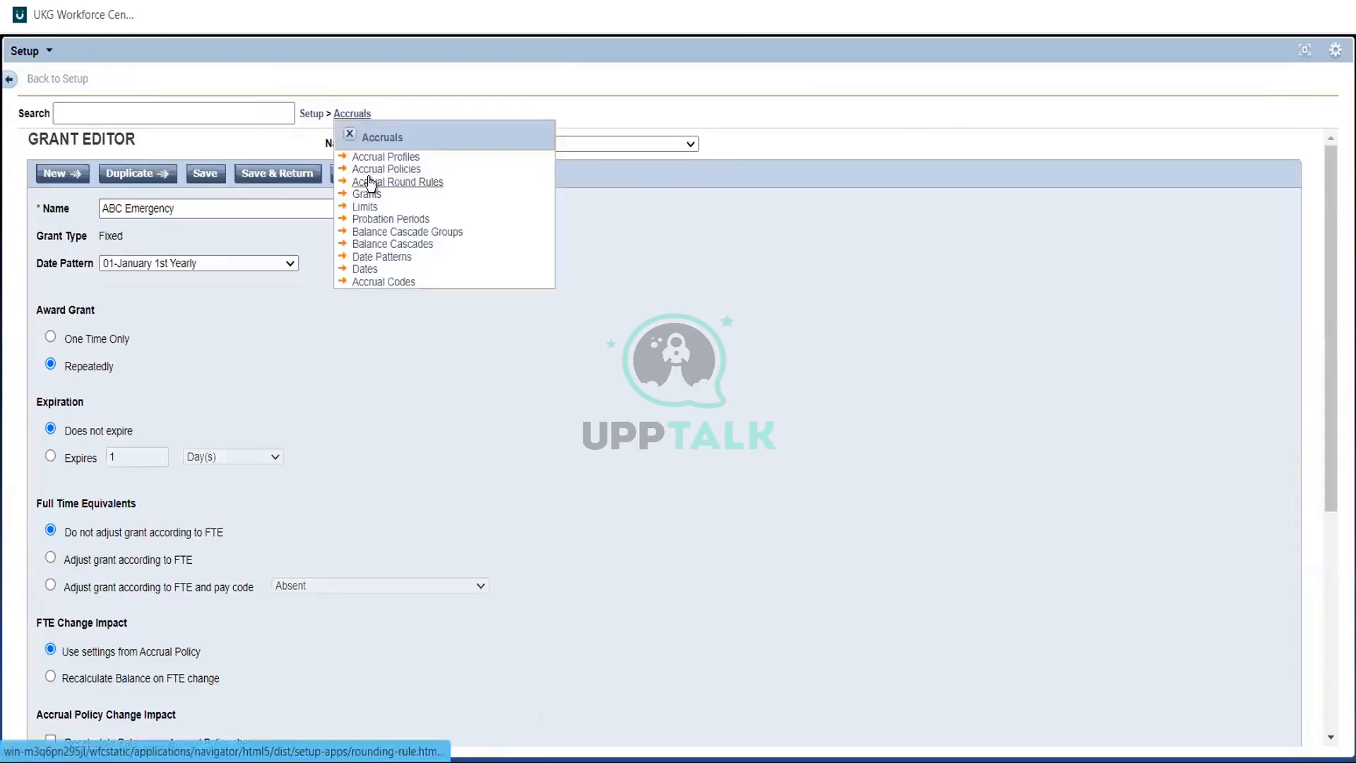
click(370, 171)
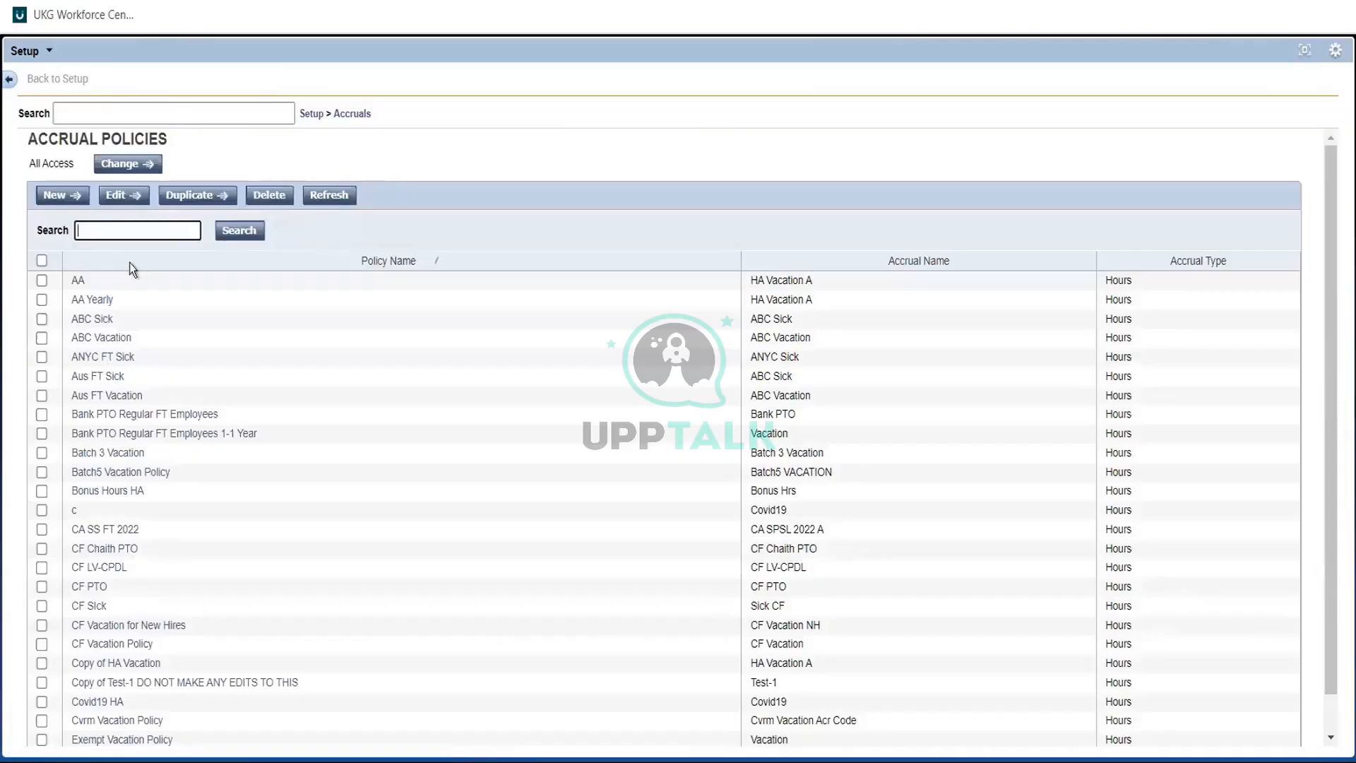
click(41, 320)
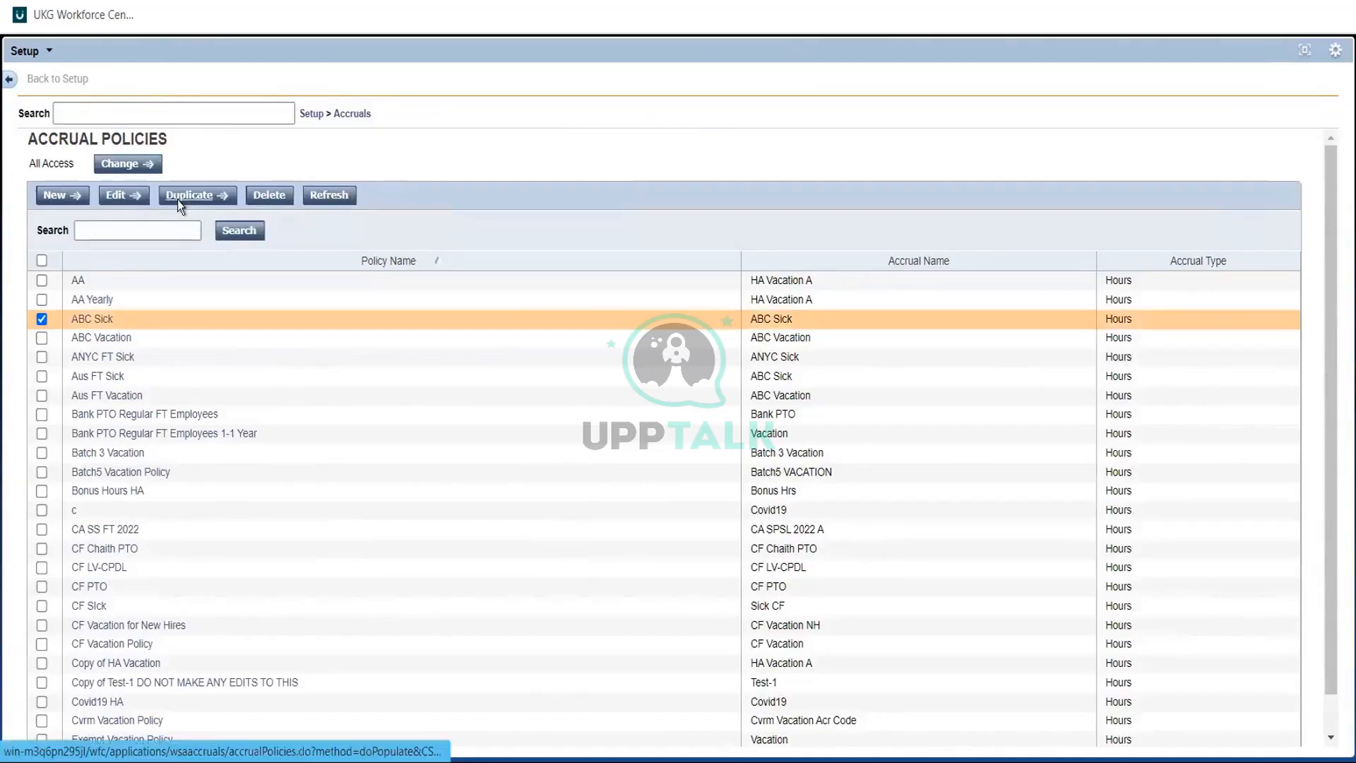
click(178, 198)
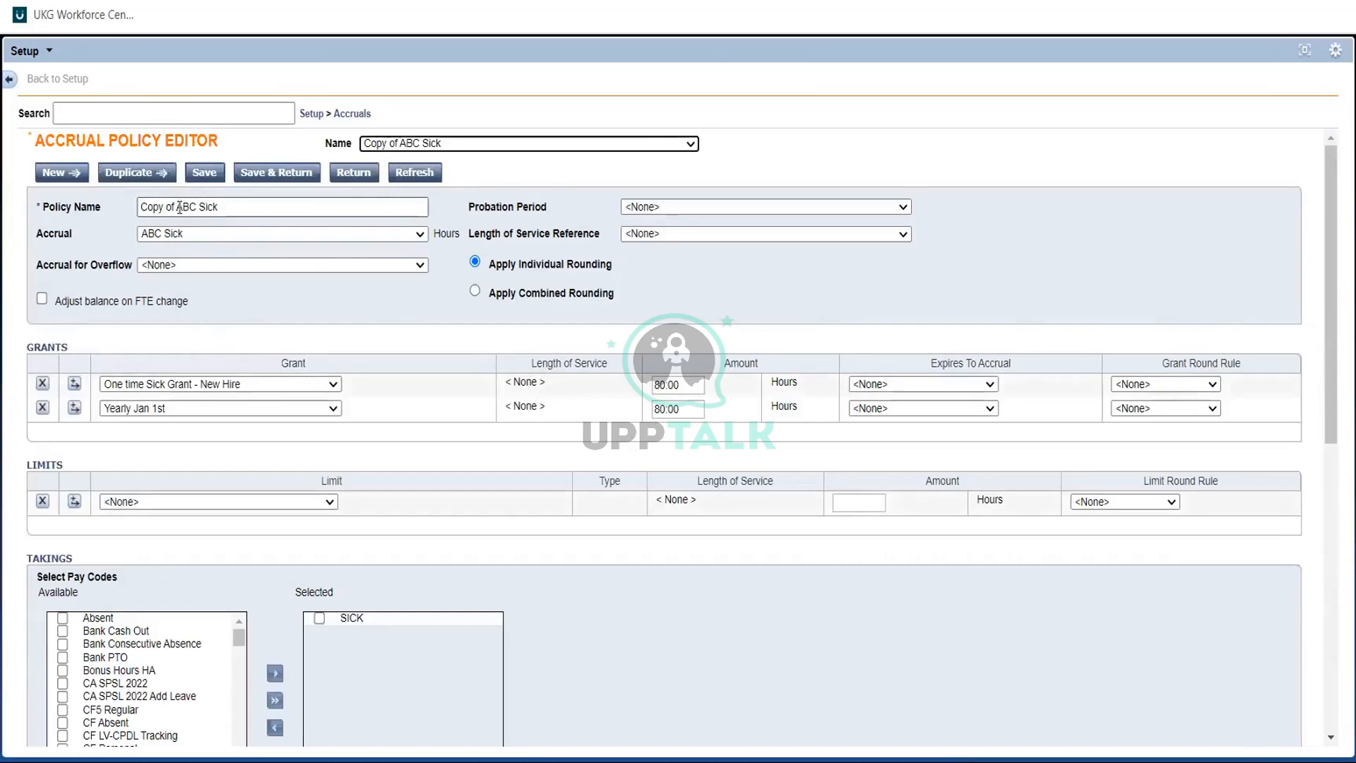
- Rename the duplicated policy as ABC Emergency
drag(175, 206, 56, 216)
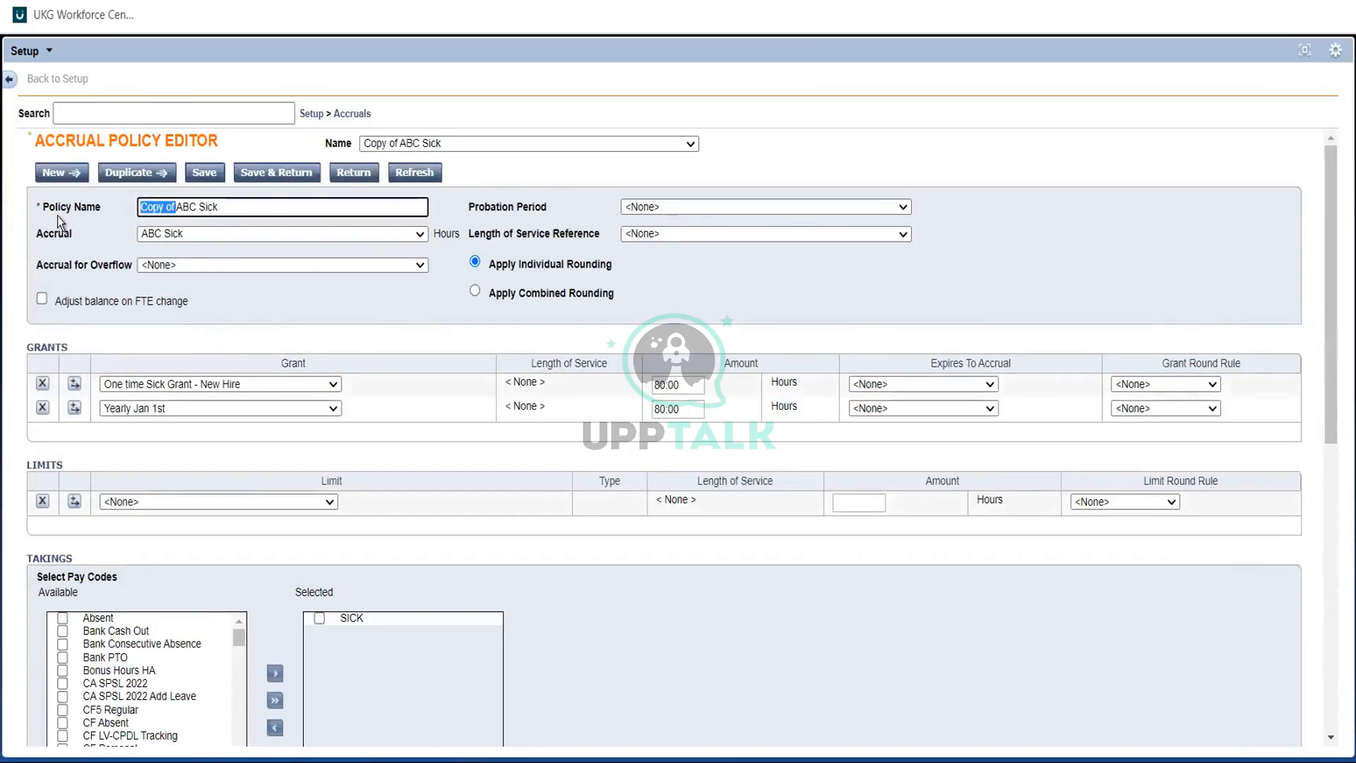
key(BackSpace)
click(196, 208)
key(BackSpace)
key(BackSpace)
key(BackSpace)
key(BackSpace)
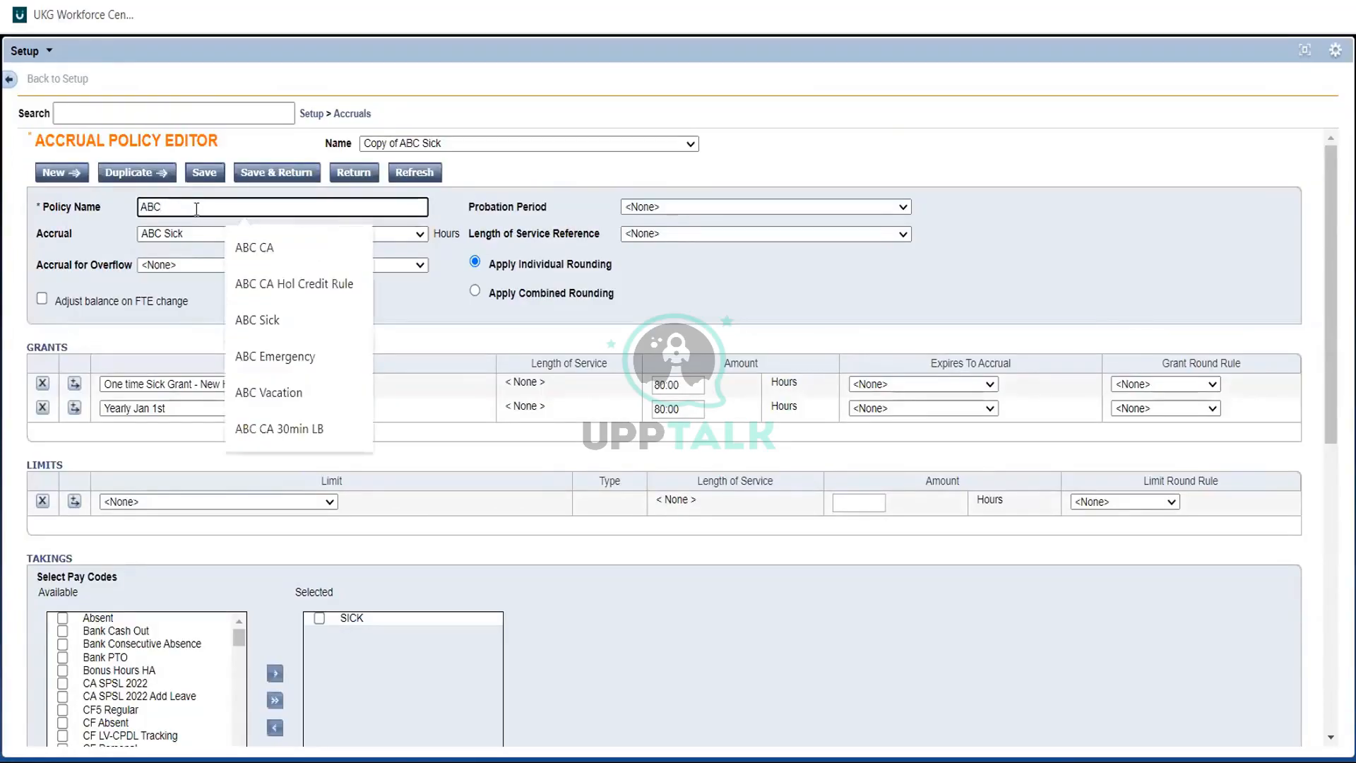
text(E)
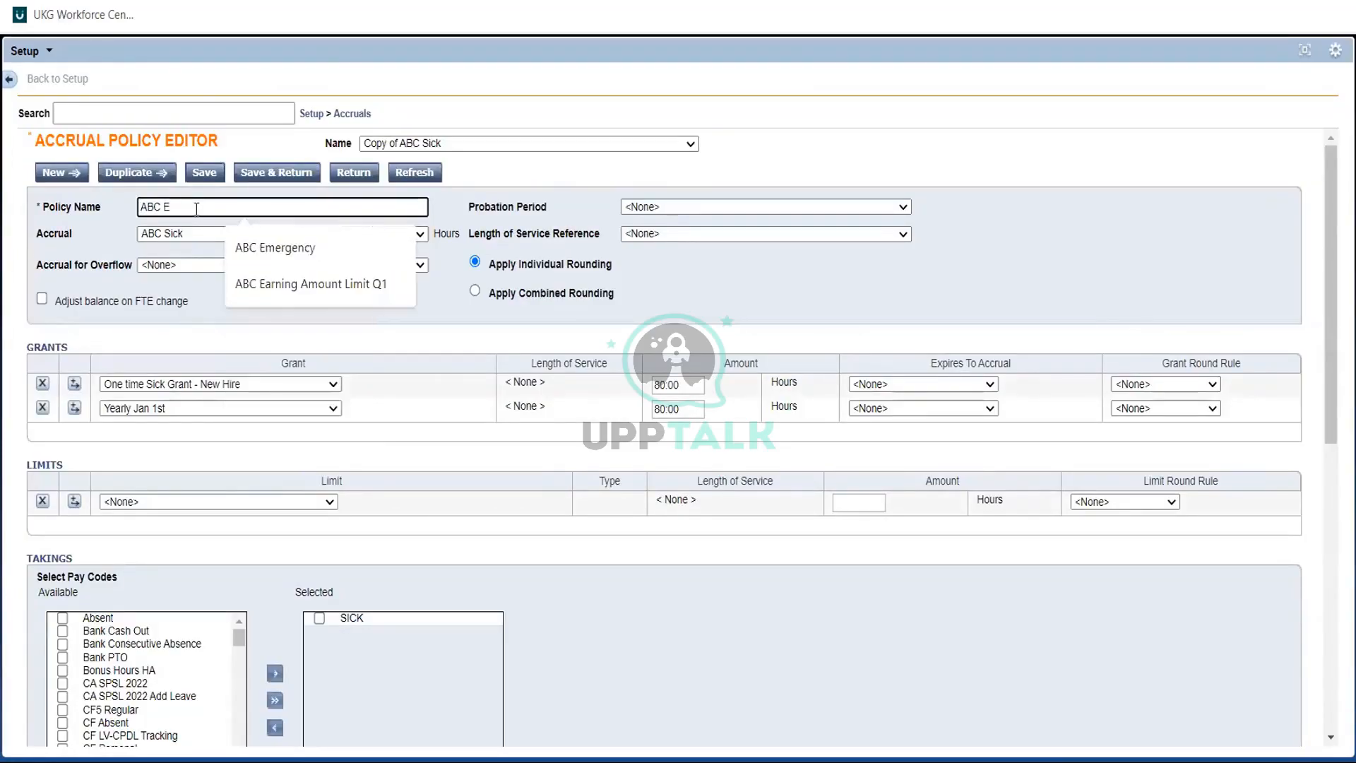
click(295, 243)
- Set the policy's accrual to ABC Emergency and remove its One time Sick Grant - New Hire row
click(231, 241)
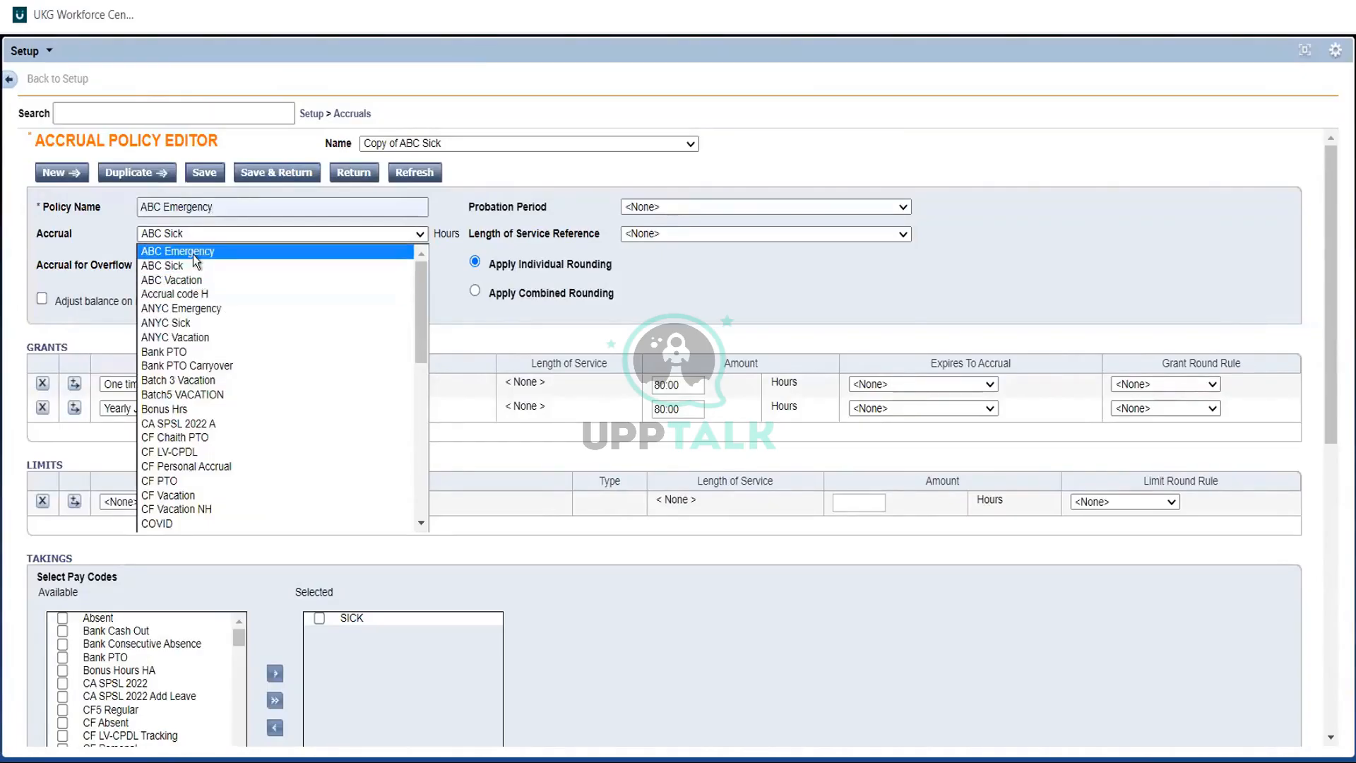
click(197, 252)
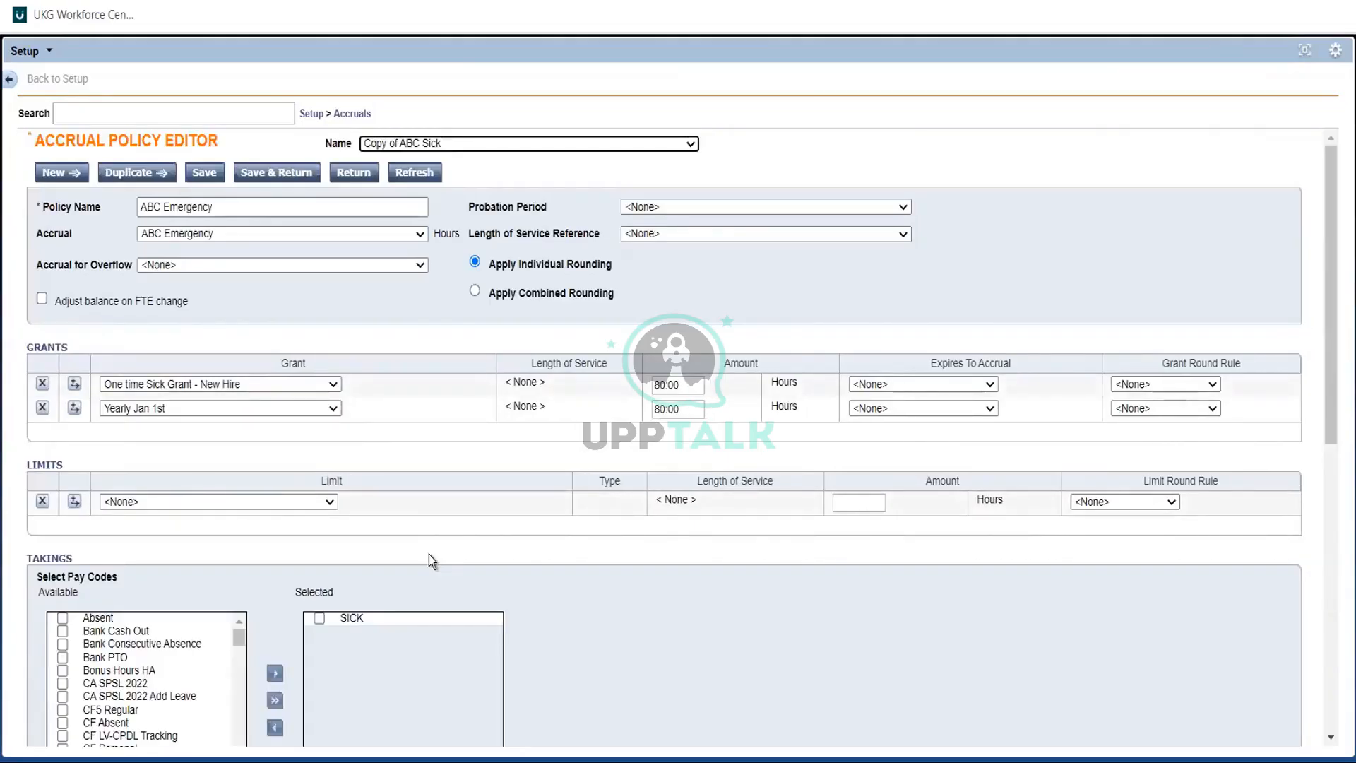
click(47, 385)
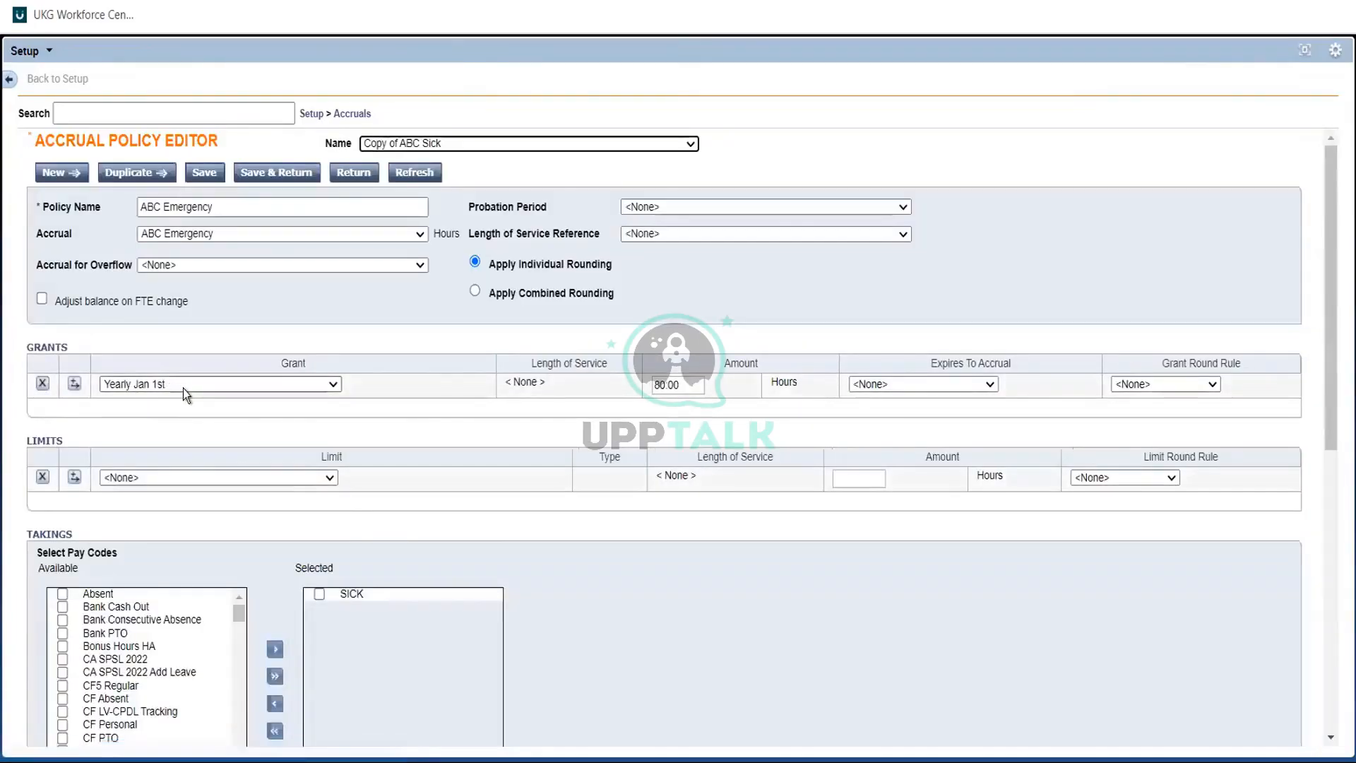
click(183, 387)
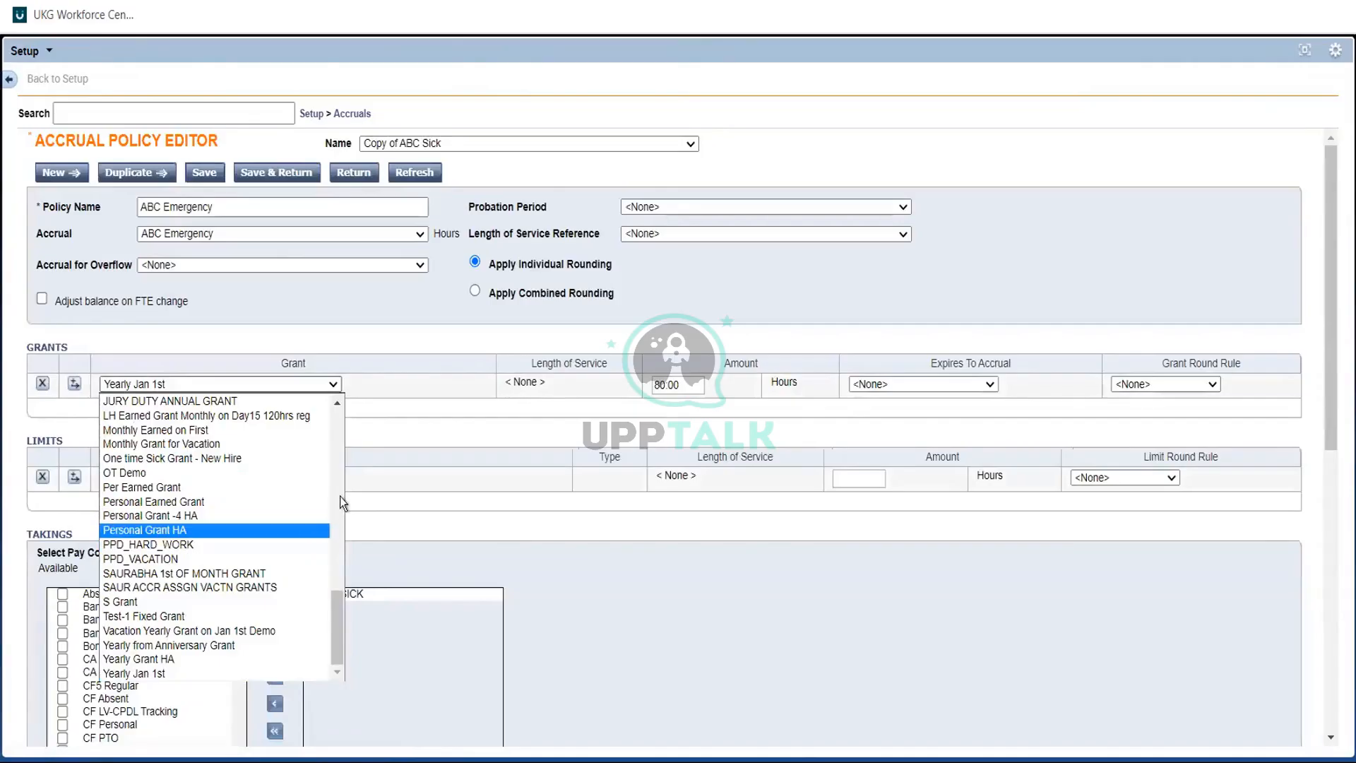
click(338, 493)
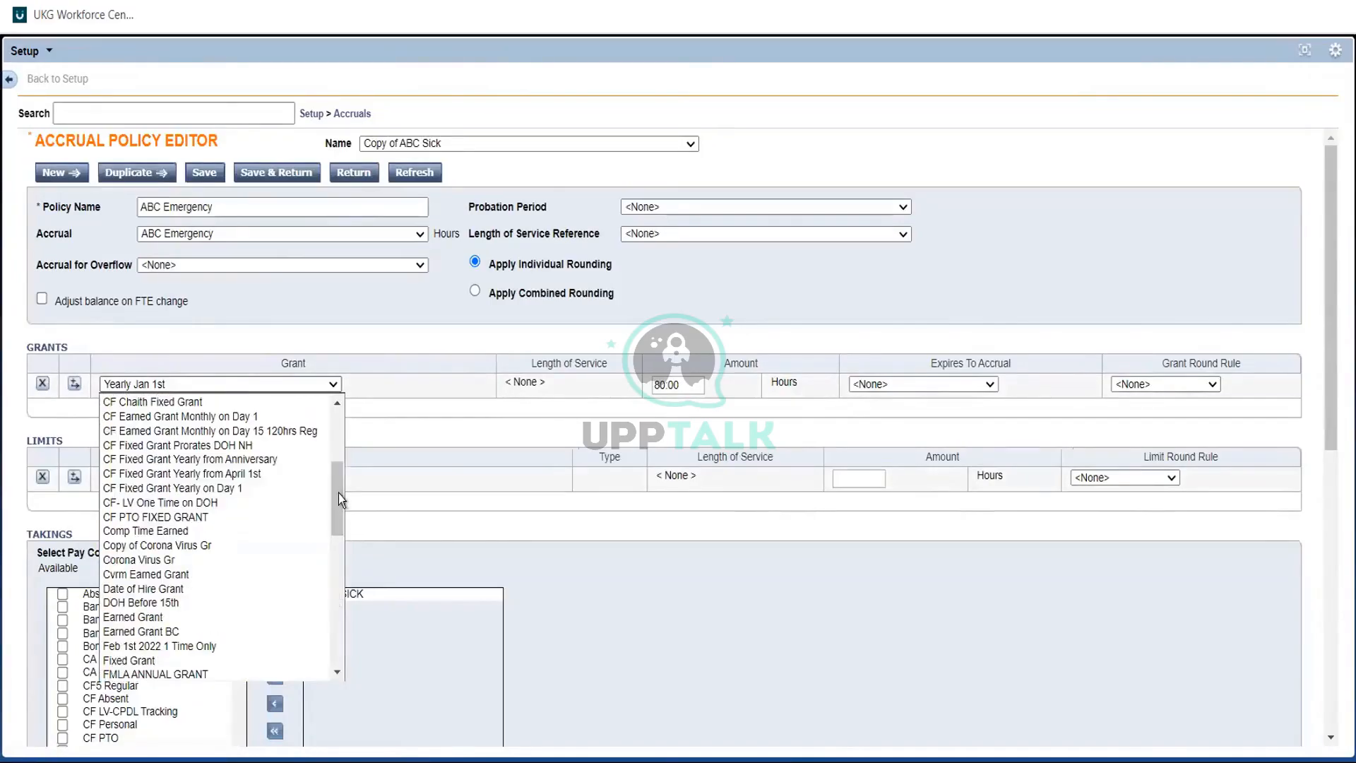
click(329, 502)
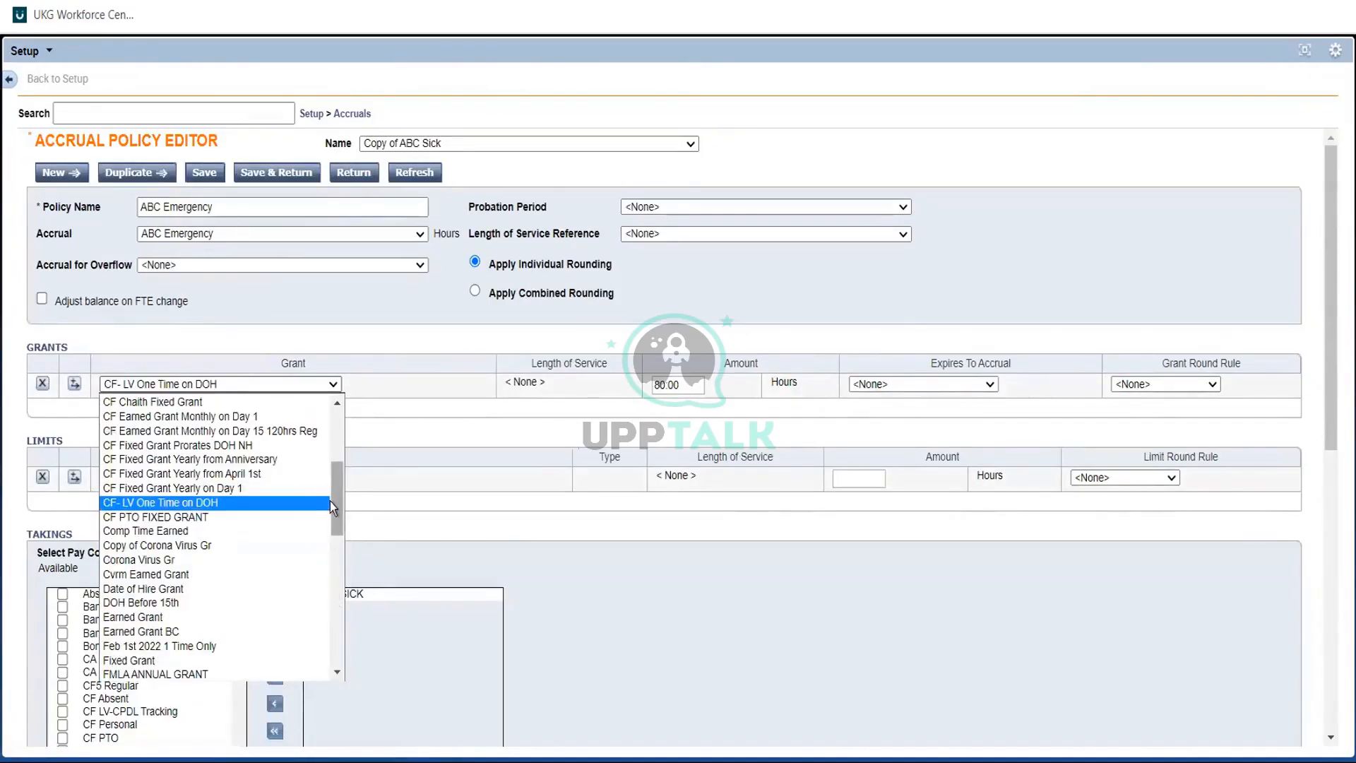
key(alt+Tab)
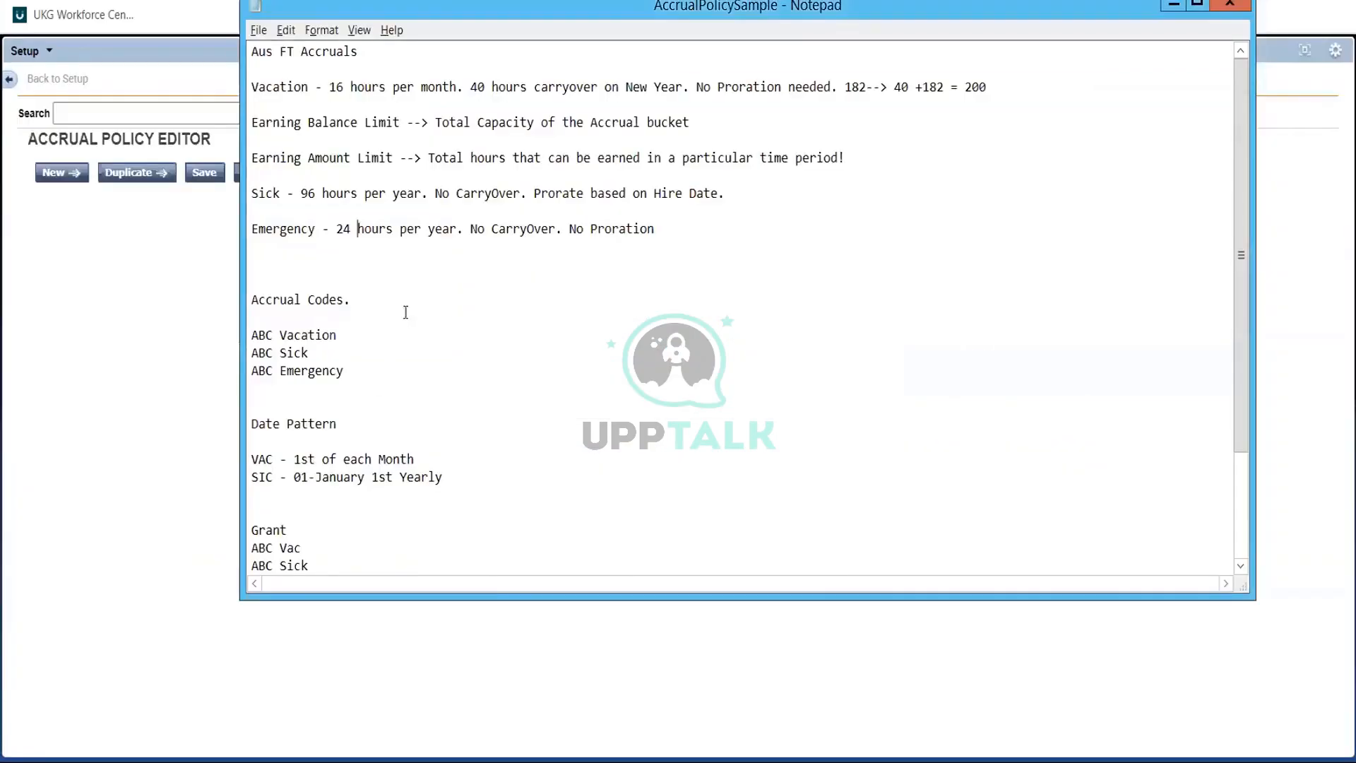
key(alt+Tab)
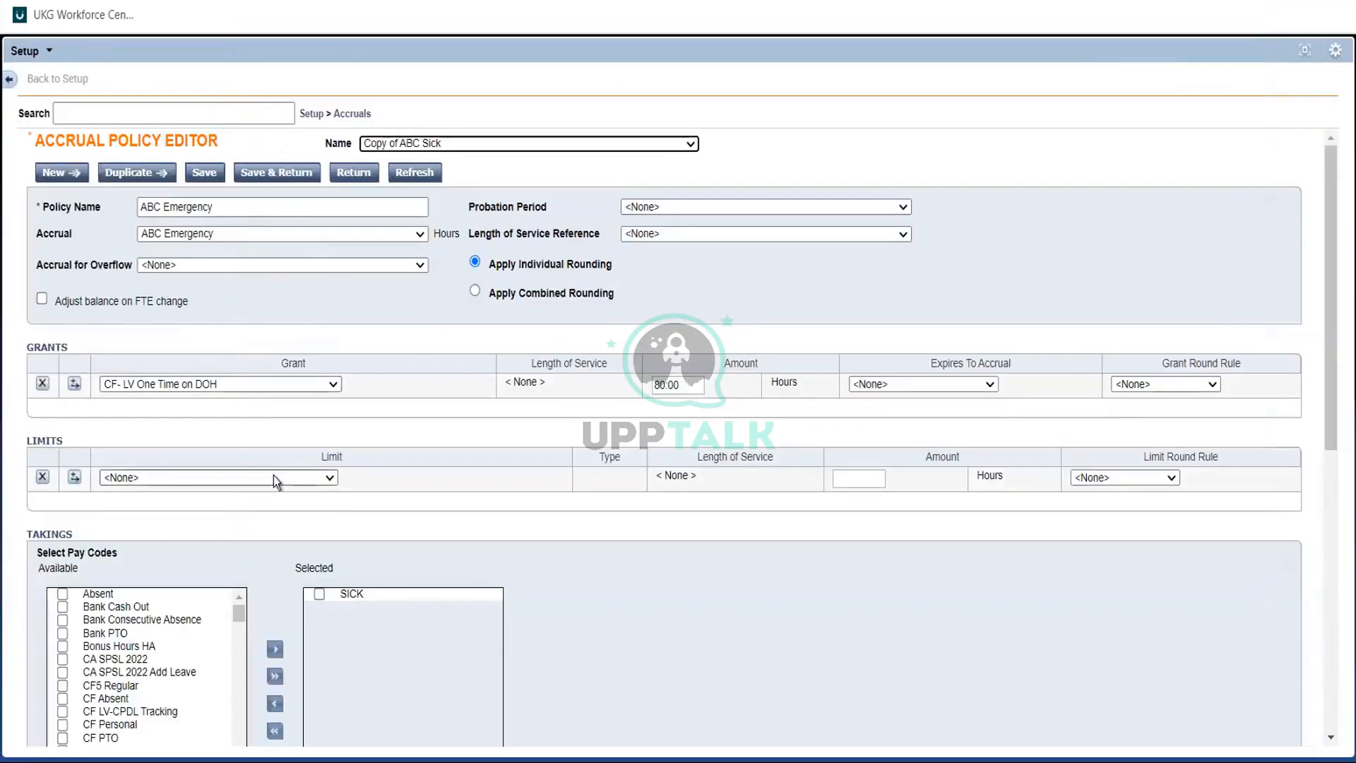
click(287, 381)
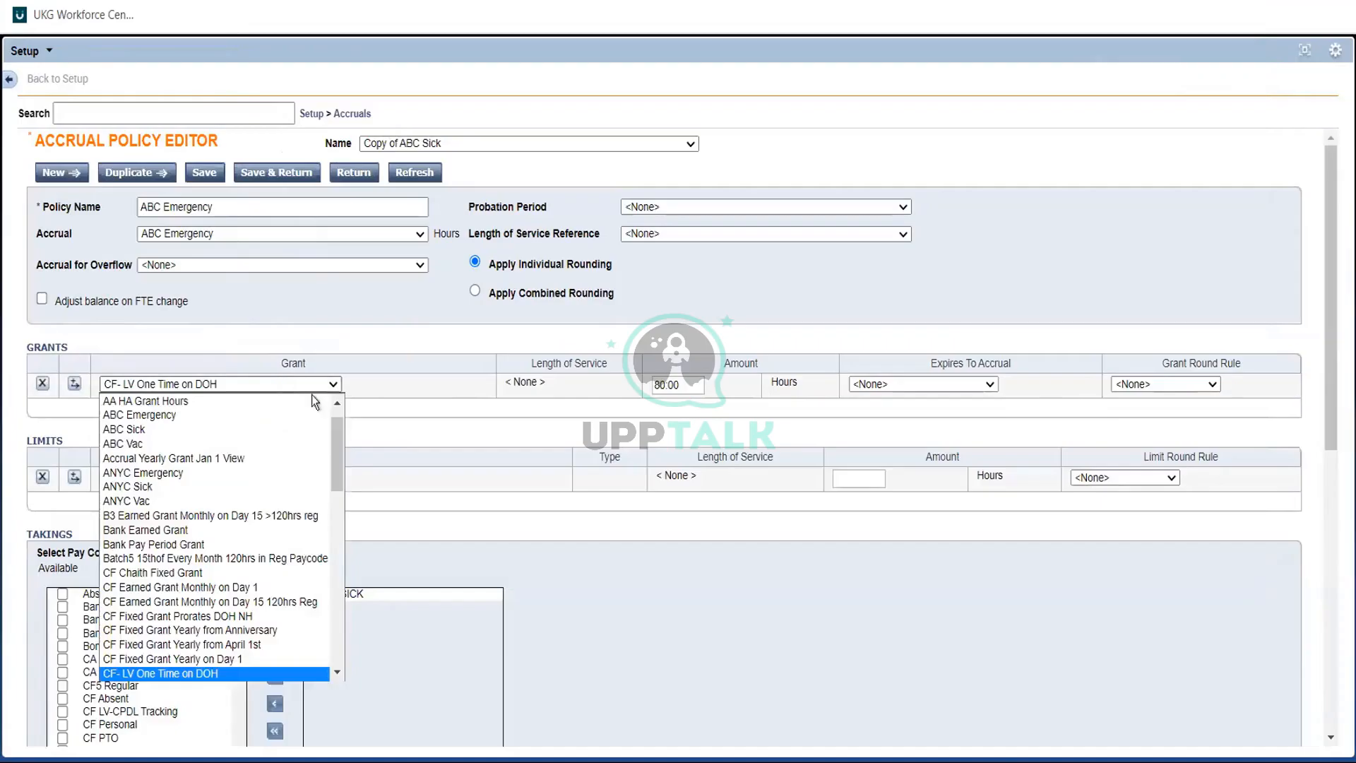
drag(339, 428, 340, 346)
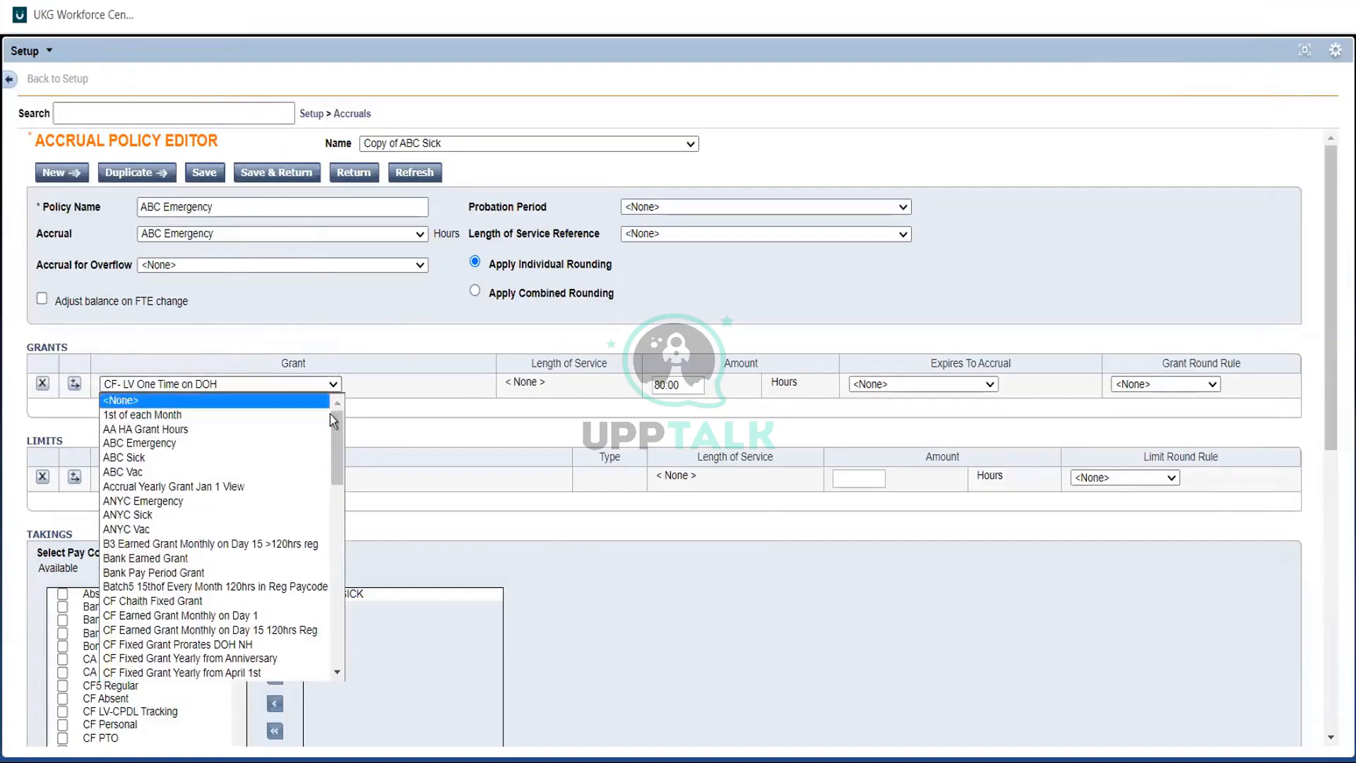
drag(336, 437, 334, 653)
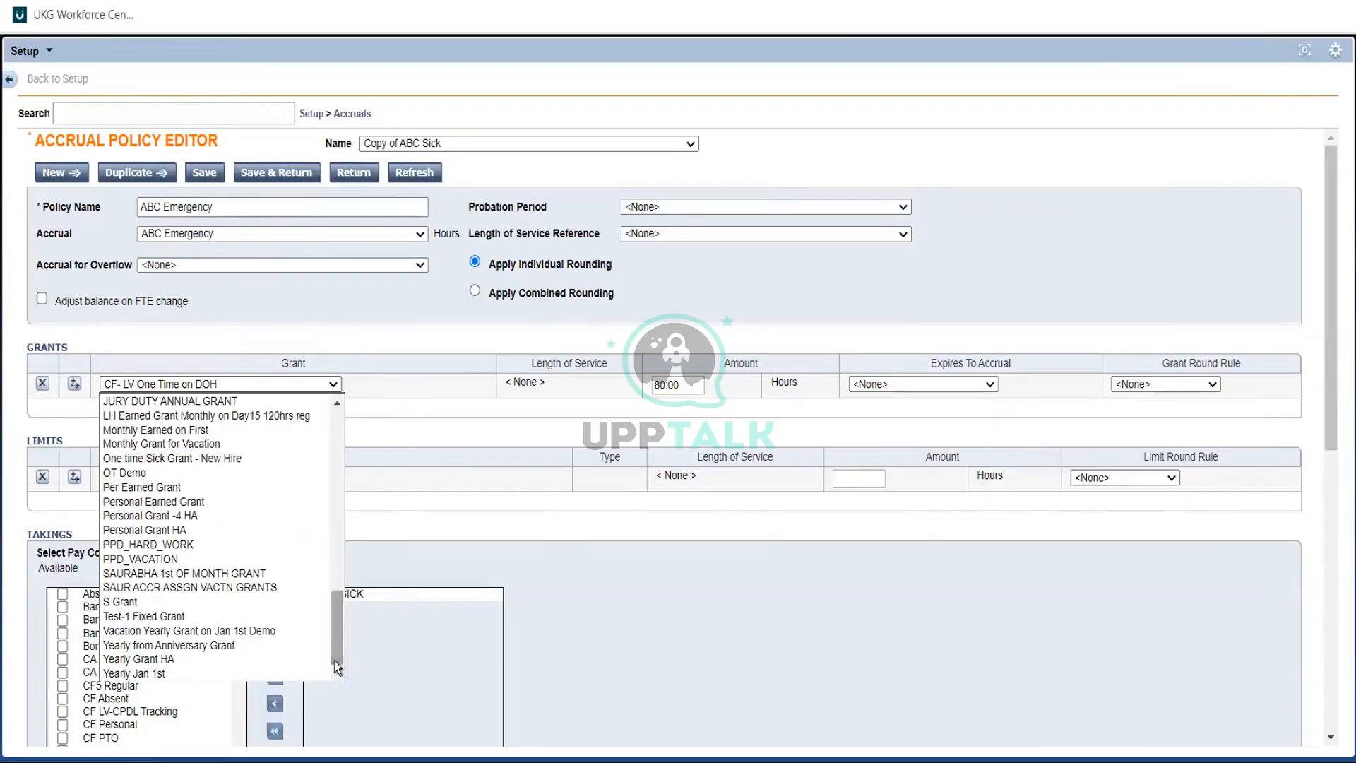
key(alt+Tab)
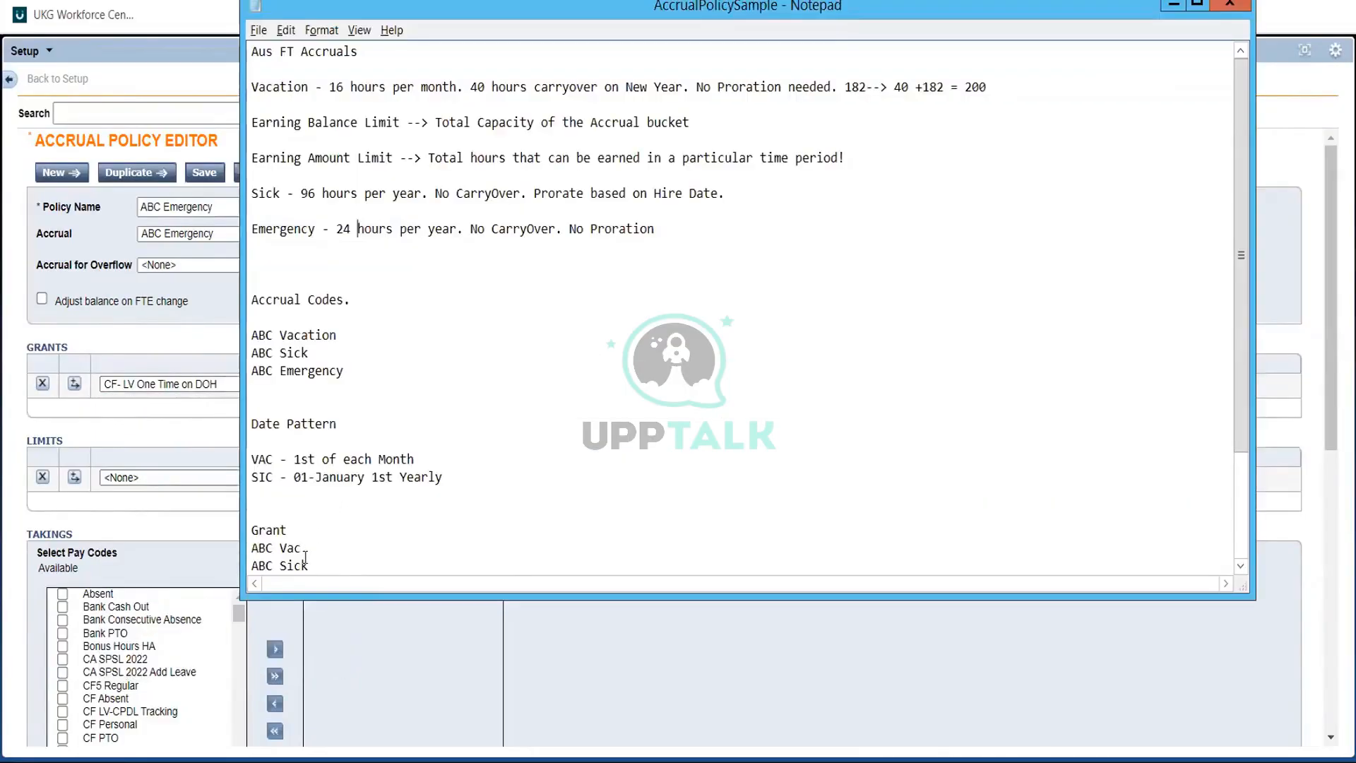
key(alt+Tab)
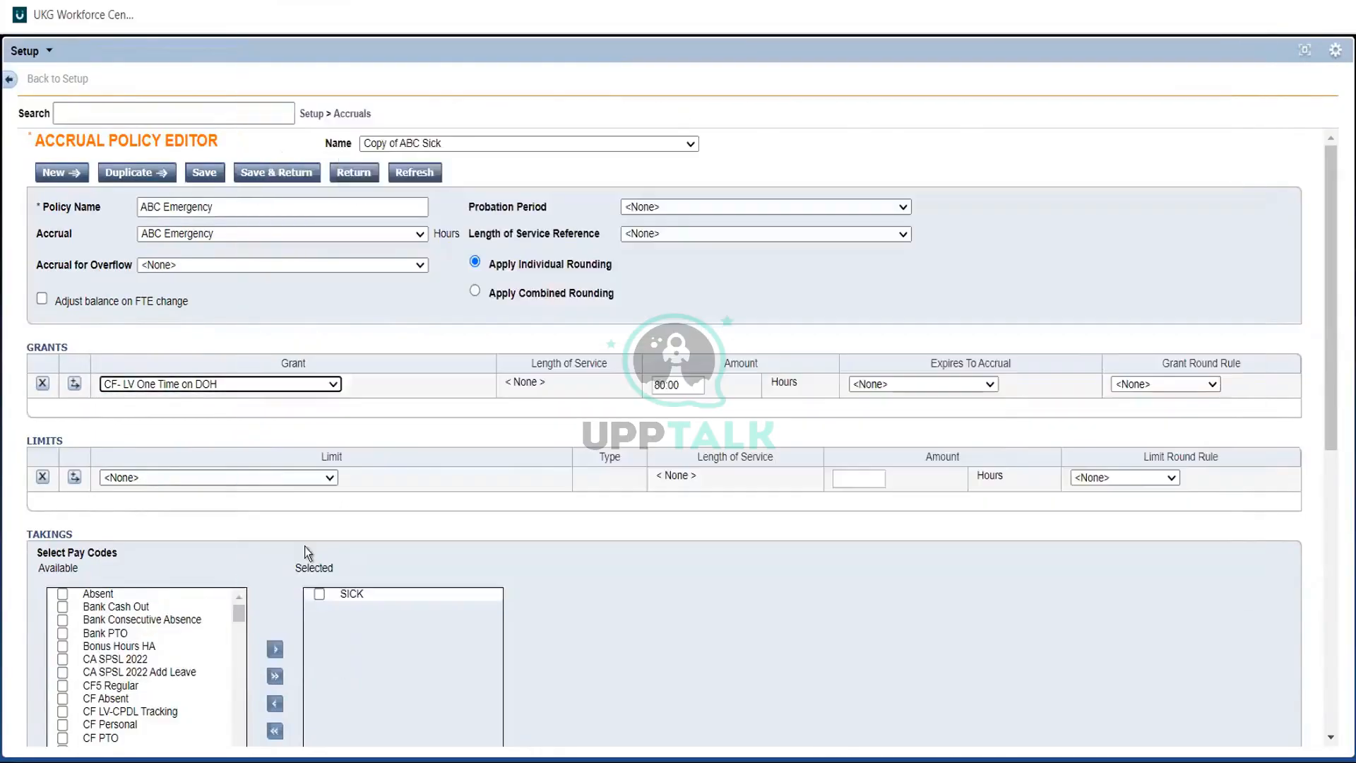
click(240, 387)
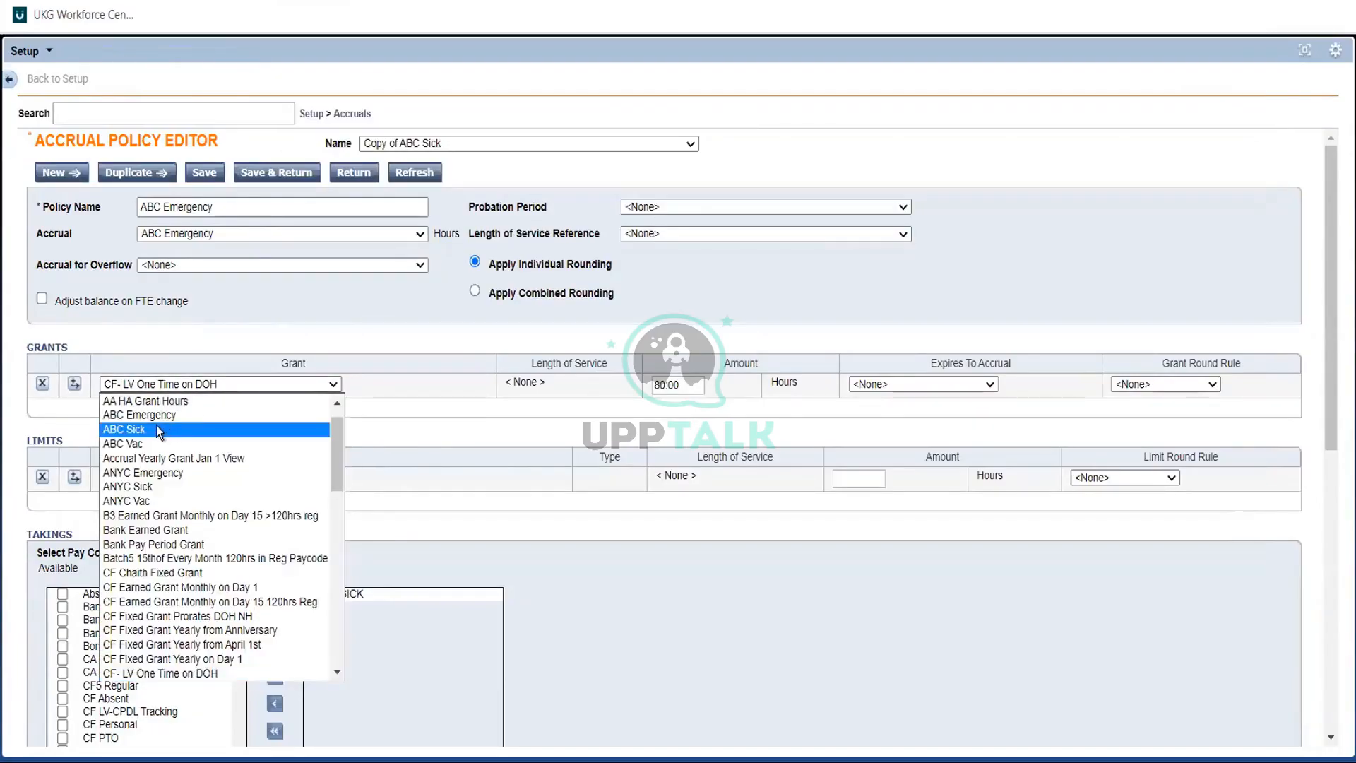
click(157, 429)
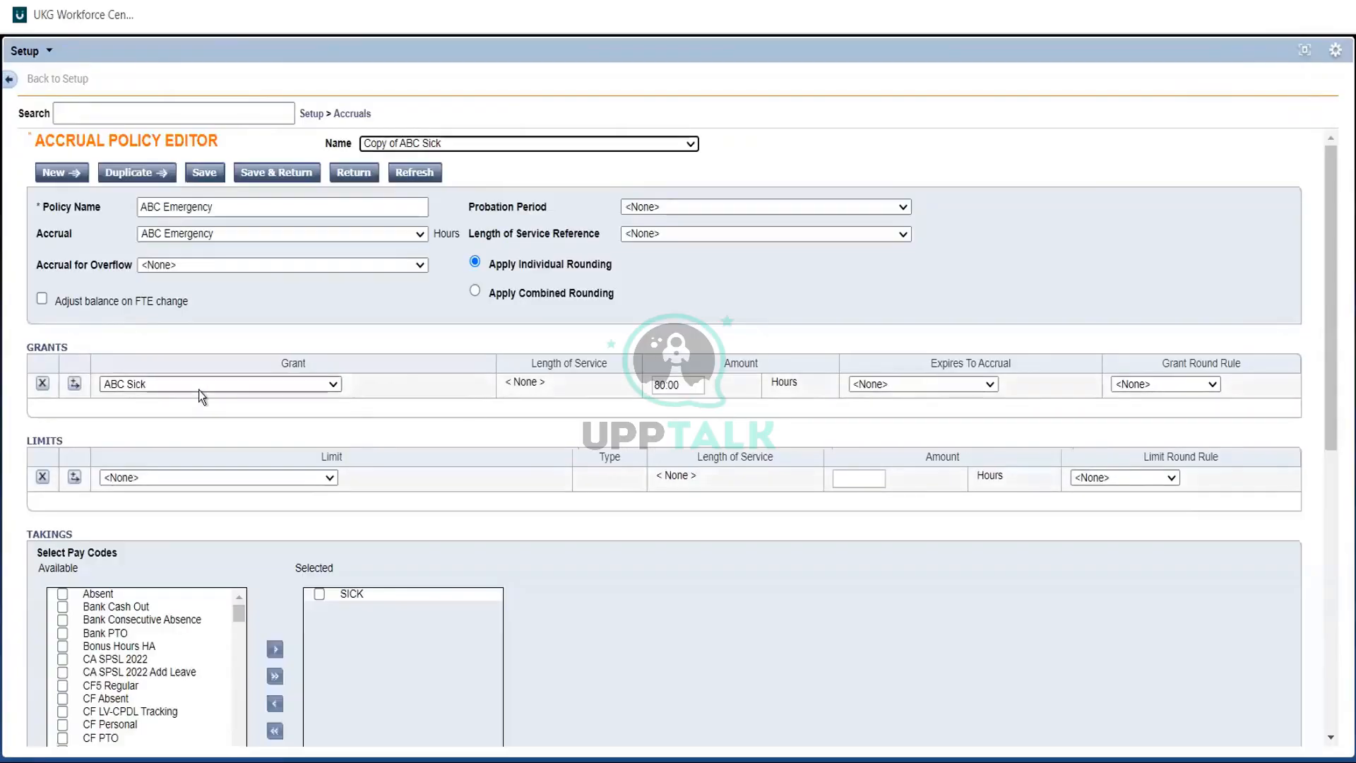
- Change the policy's grant to ABC Emergency and set its amount to 24 hours
click(198, 388)
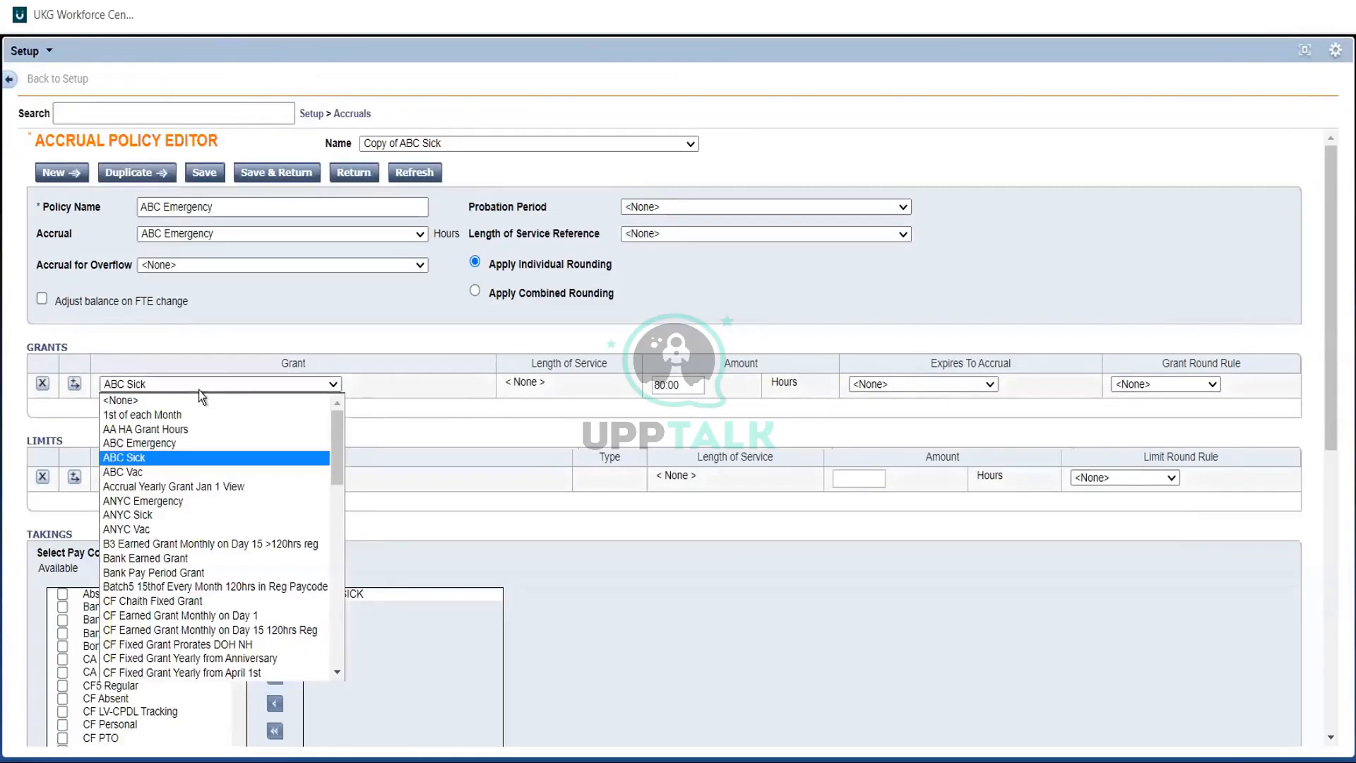
click(175, 441)
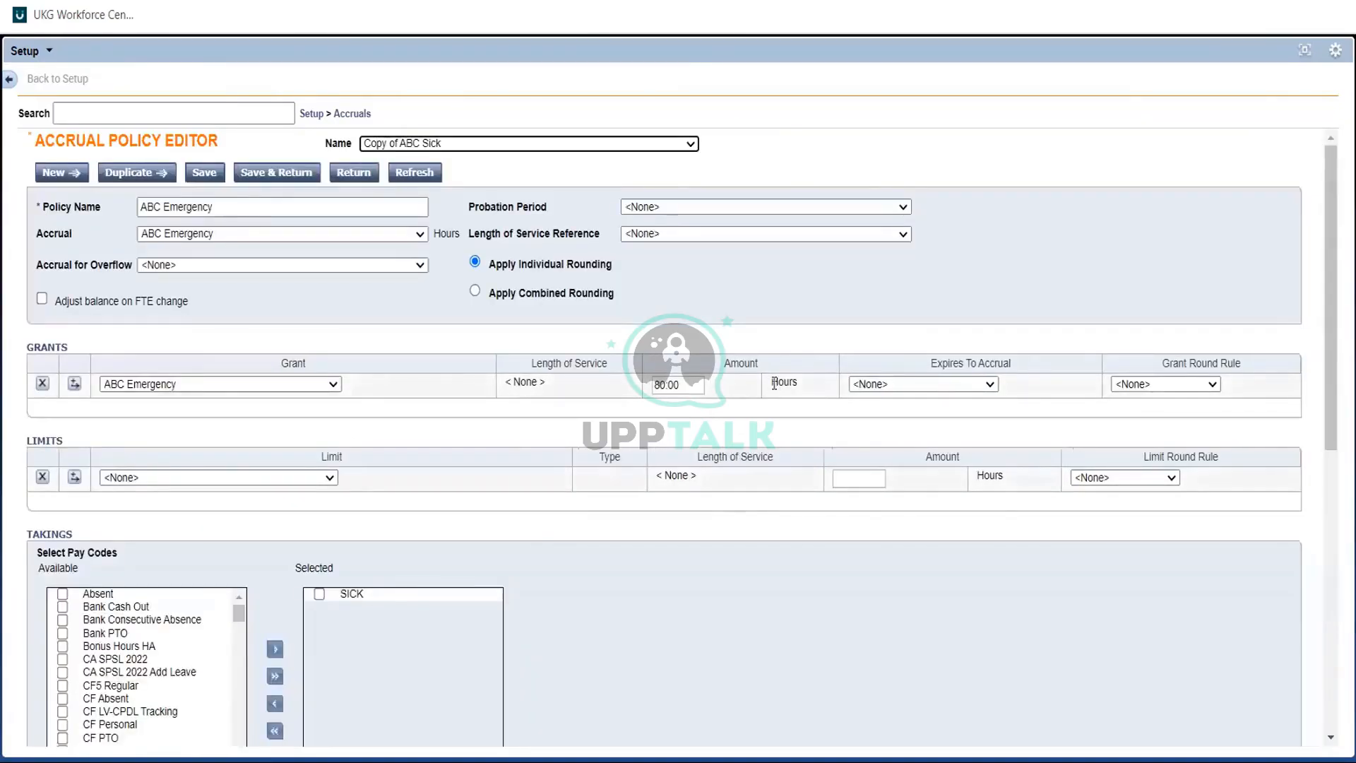
click(664, 383)
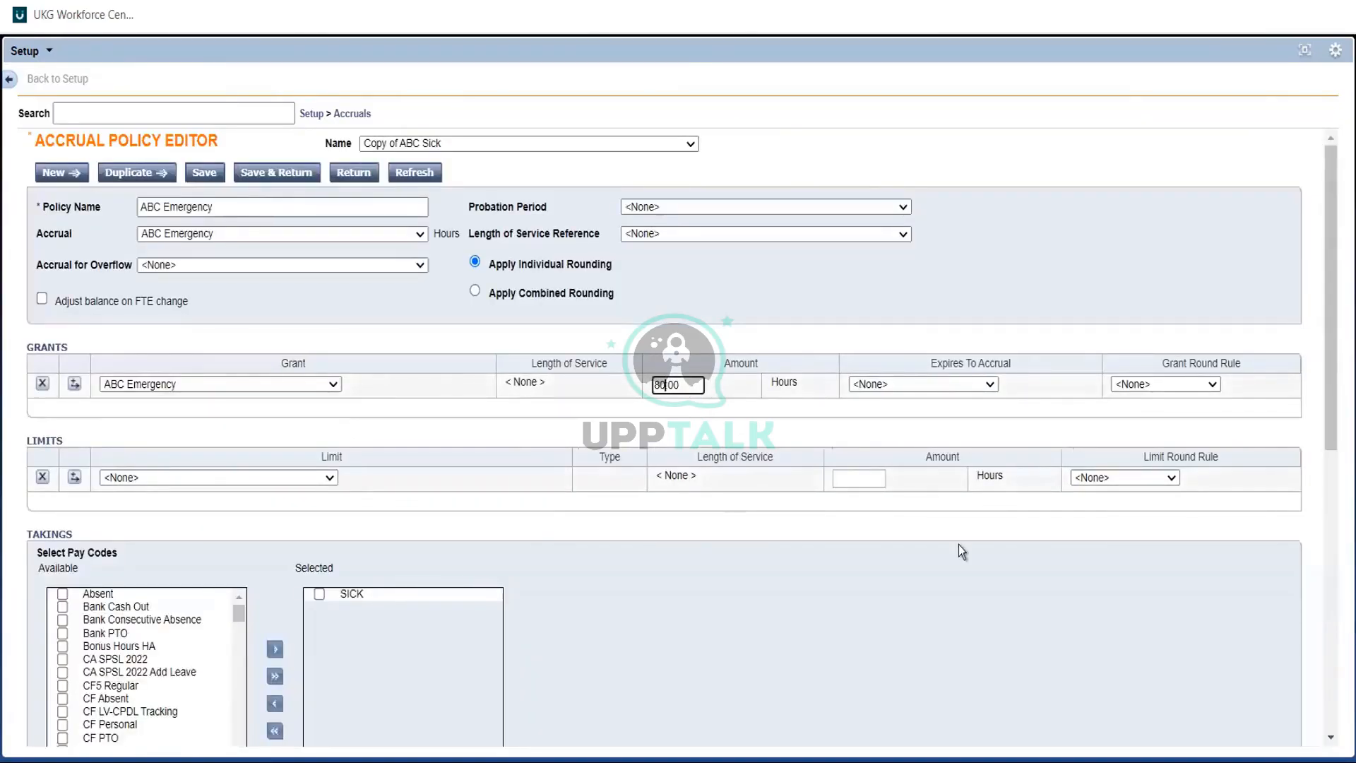
key(BackSpace)
key(BackSpace)
text(24)
click(753, 436)
- Check the limit name in the notes and assign the Jan 1st Carryover Yearly limit with an amount of 0 hours
drag(1330, 382, 1333, 407)
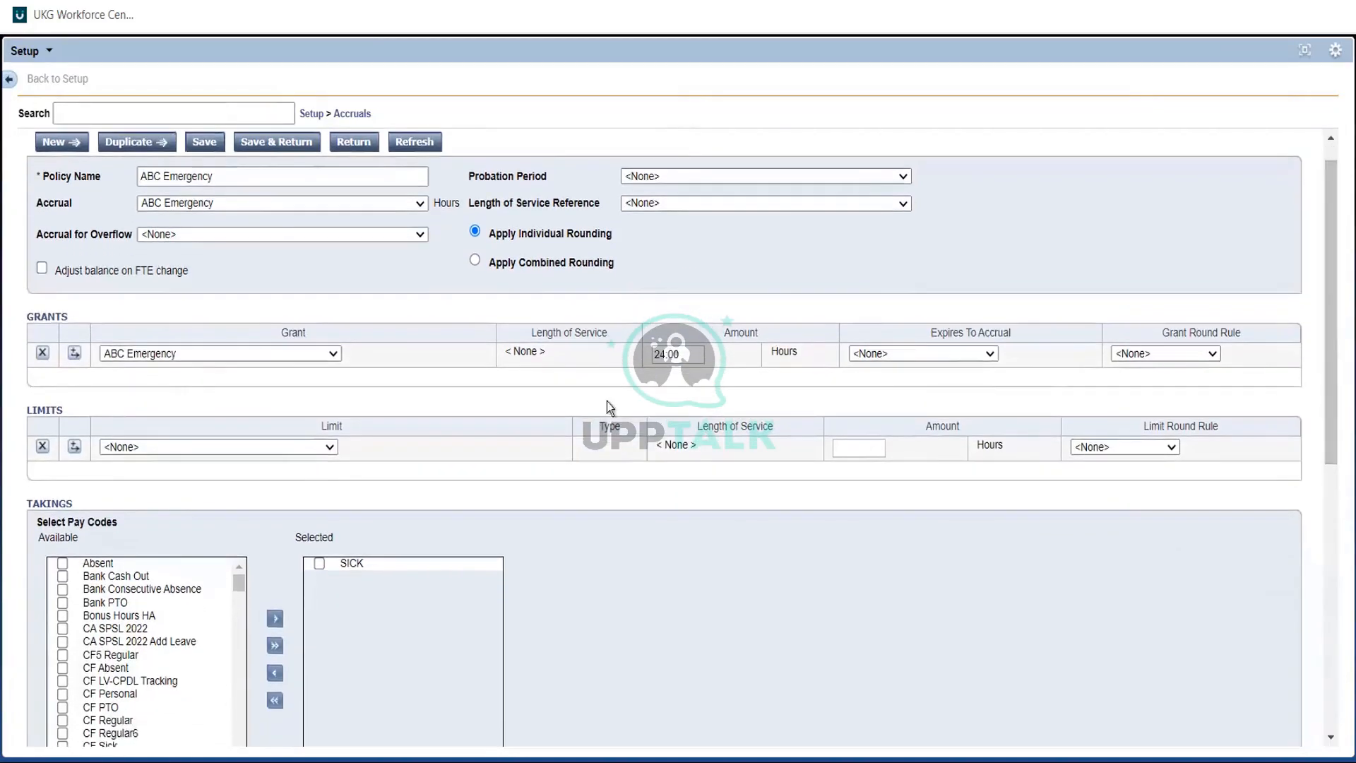
click(327, 447)
key(alt+Tab)
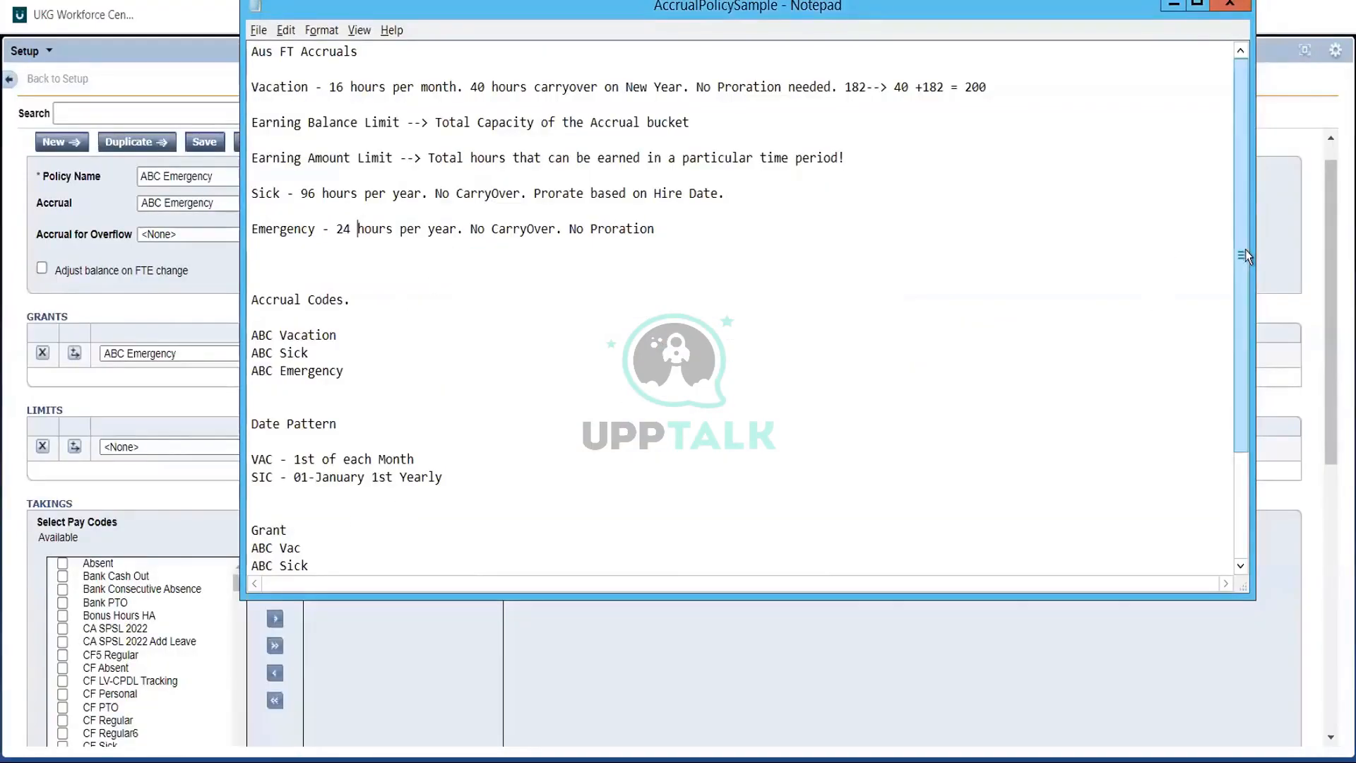
drag(1245, 255, 1244, 361)
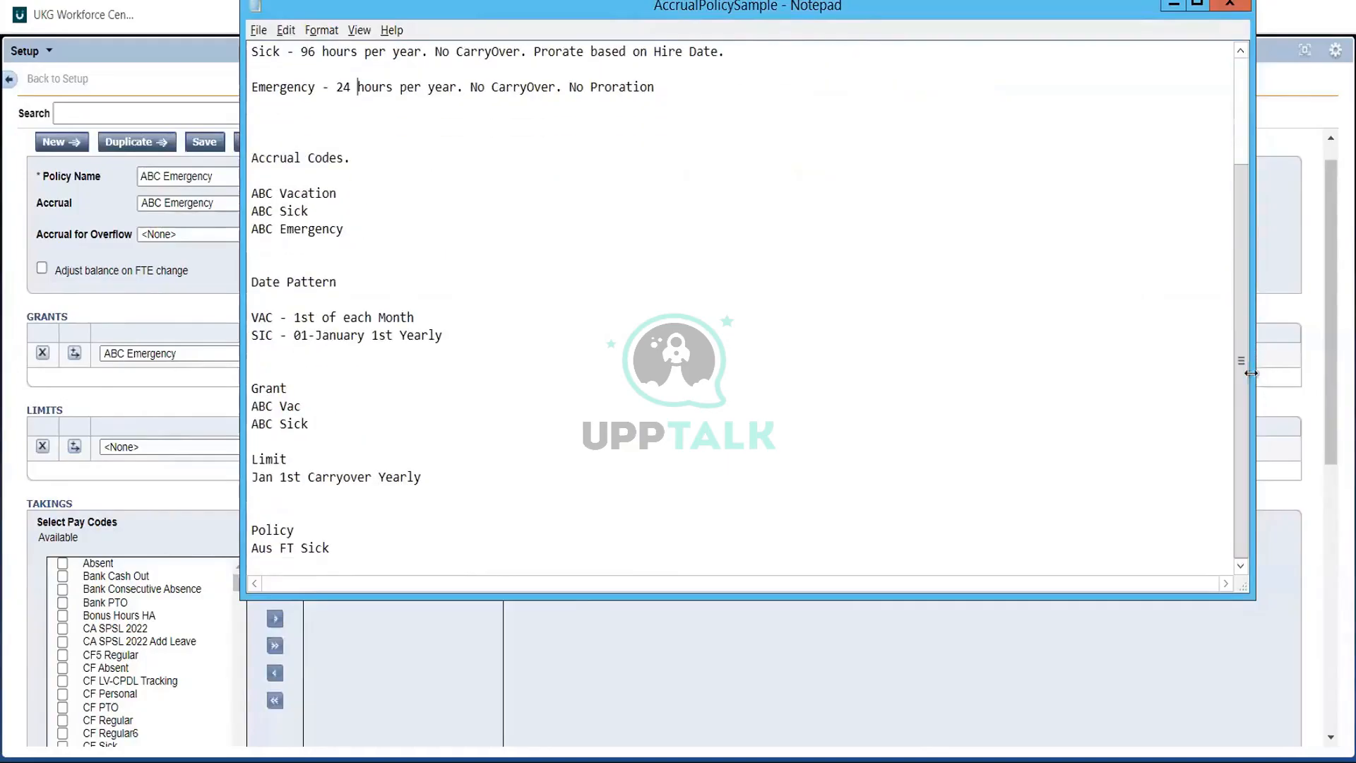
key(alt+Tab)
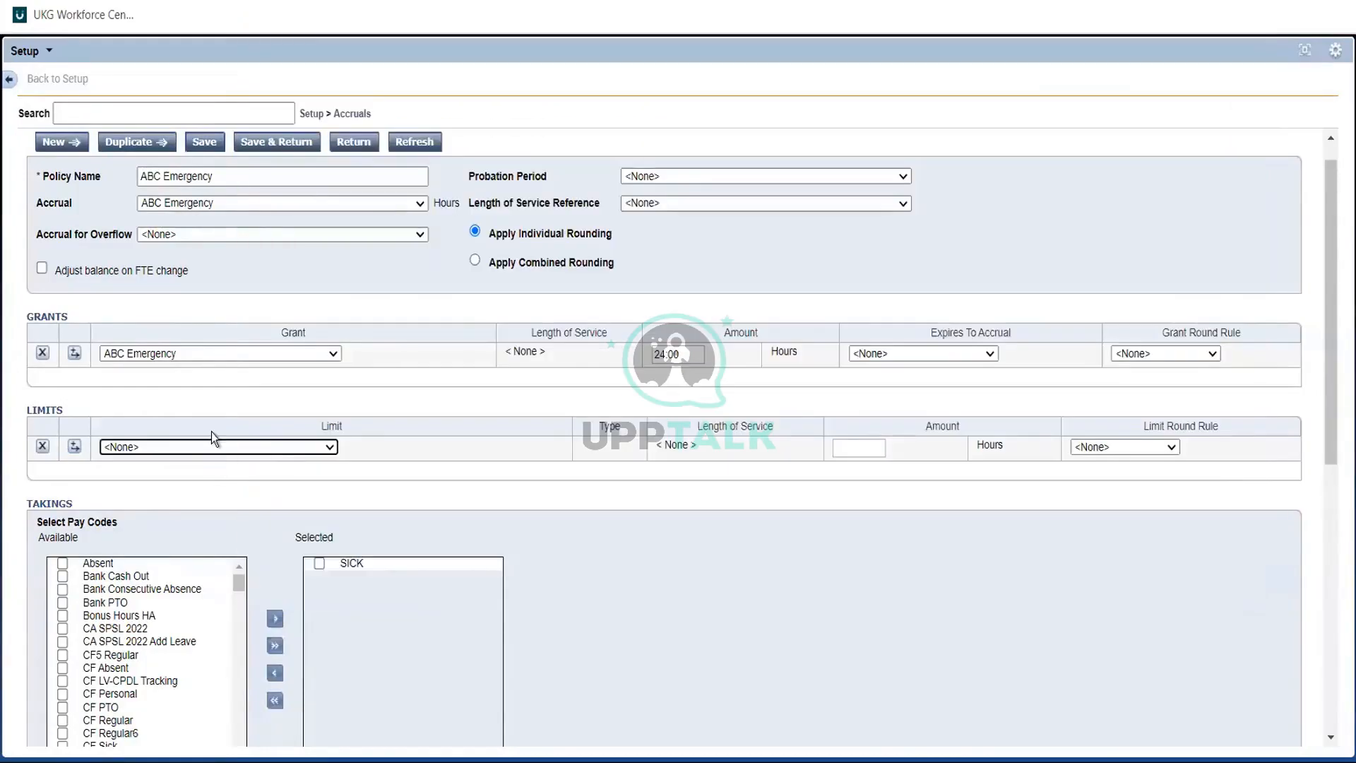
click(210, 445)
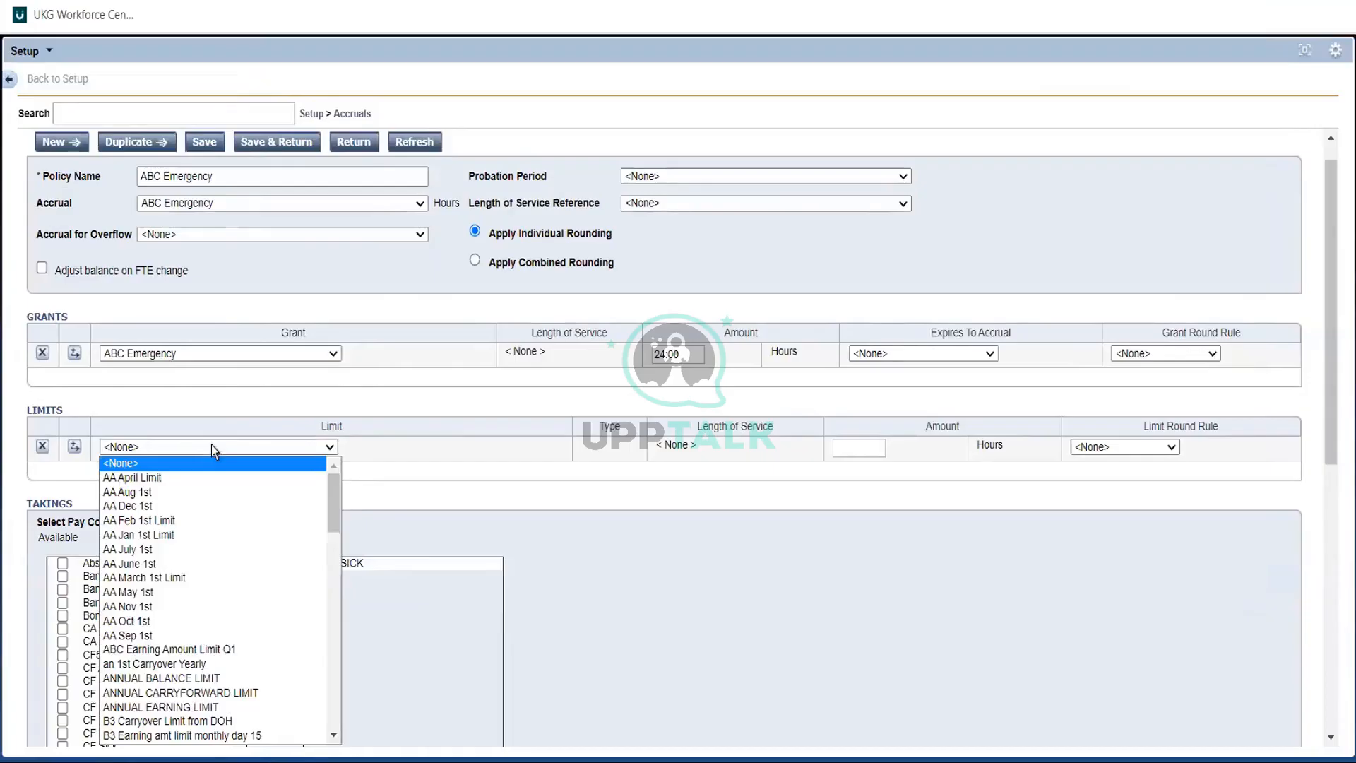
key(j)
key(j)
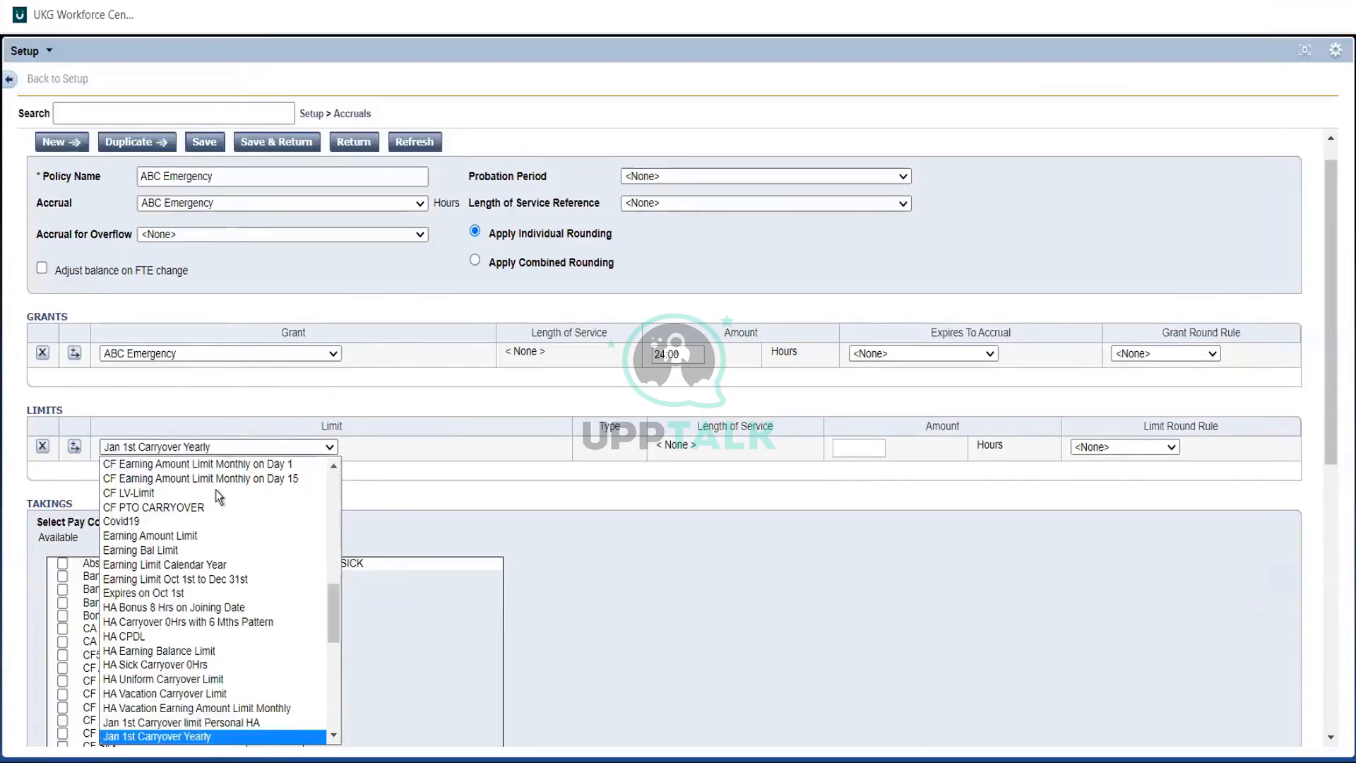
click(195, 737)
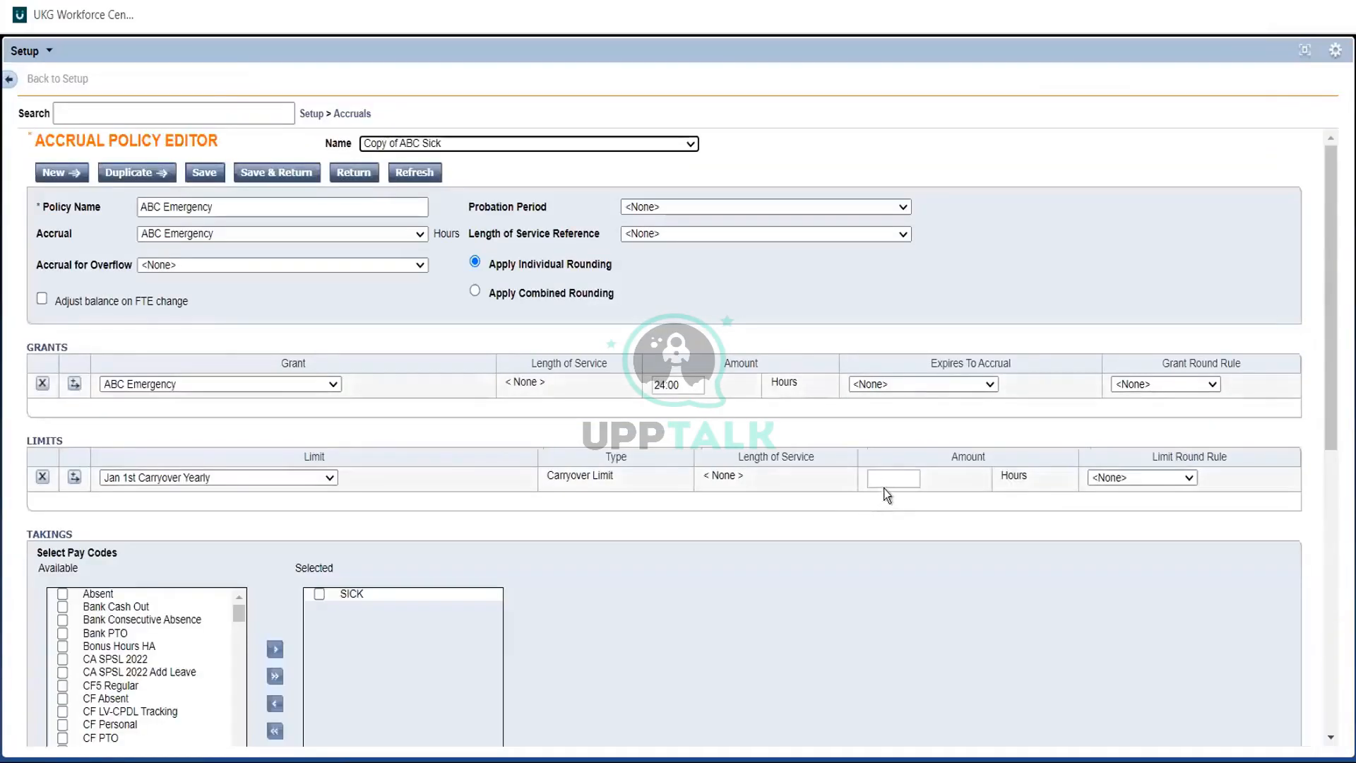
click(886, 481)
text(0)
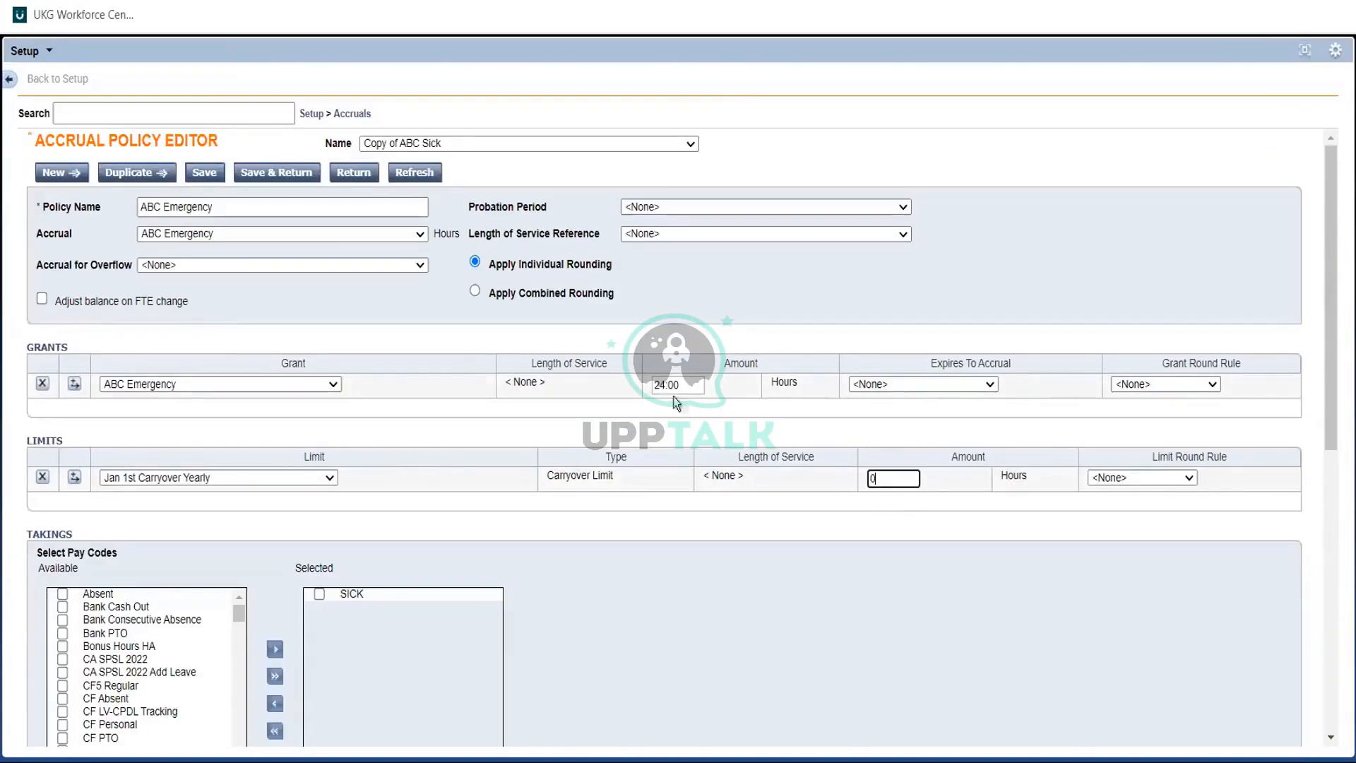
click(1146, 530)
- Replace the SICK pay code in the policy's takings with PERSONAL
drag(1332, 396, 1340, 503)
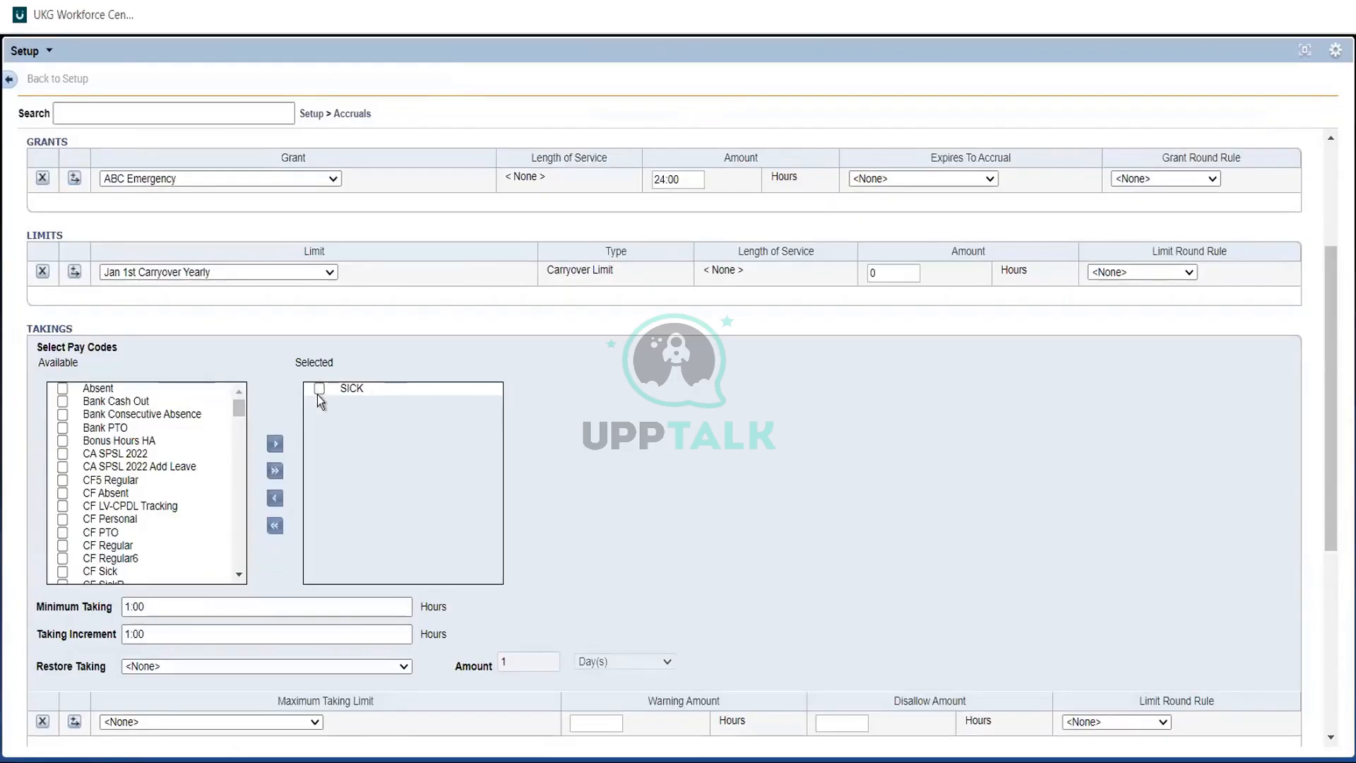
click(318, 391)
click(277, 502)
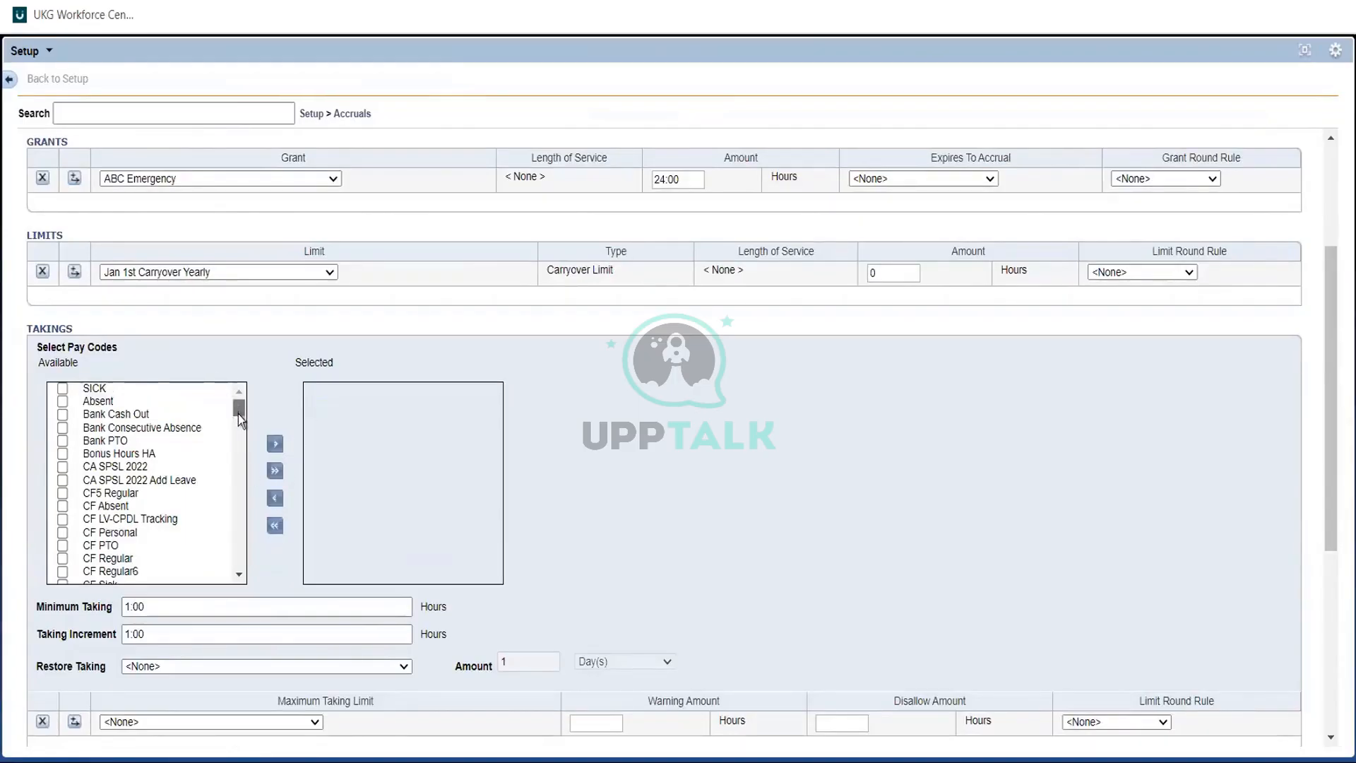
drag(240, 420, 257, 501)
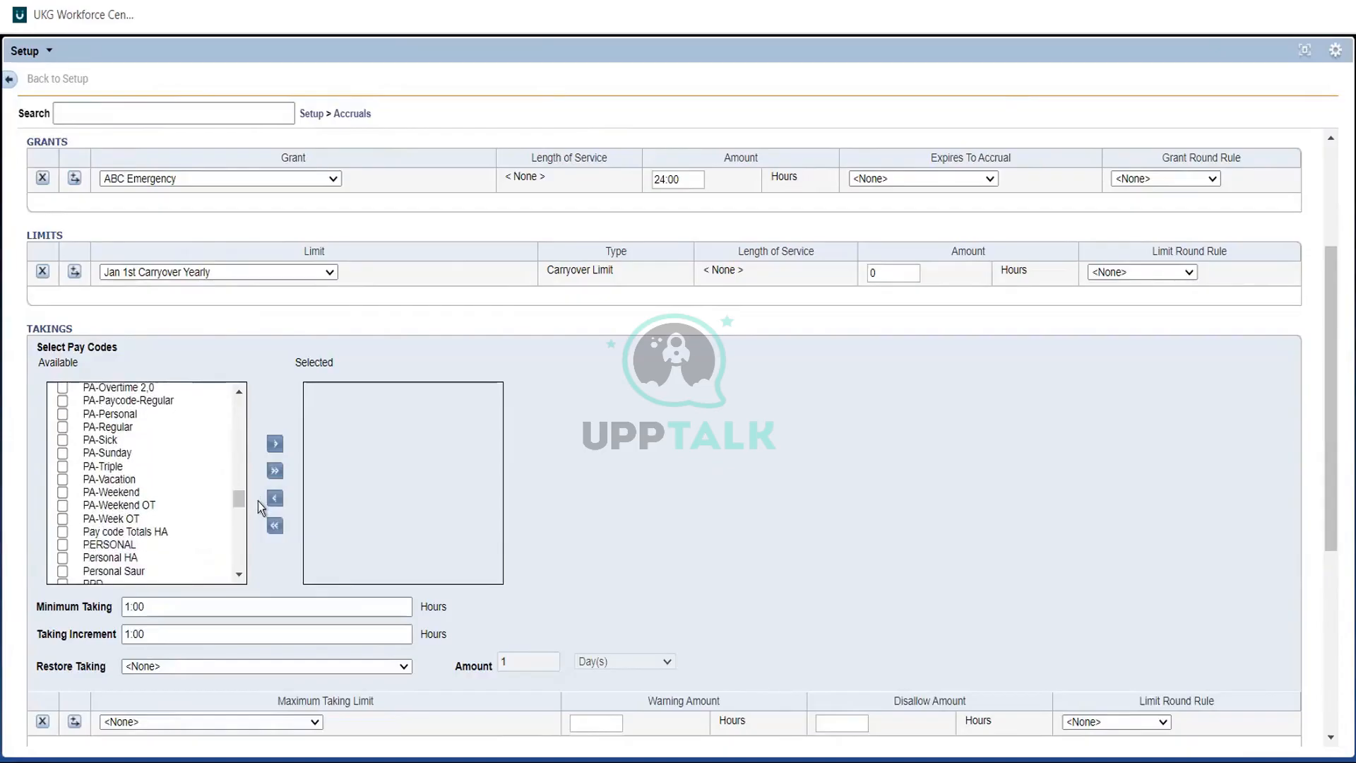
click(62, 546)
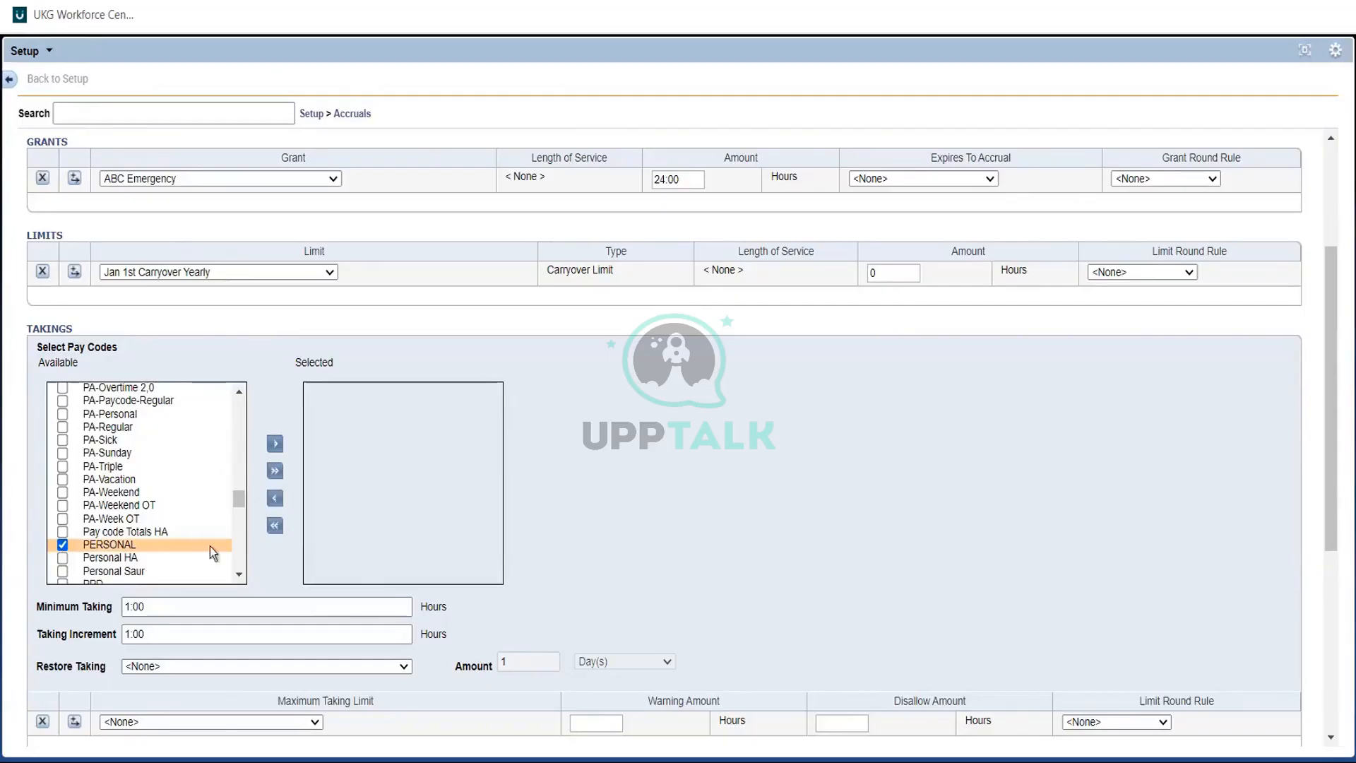
click(275, 443)
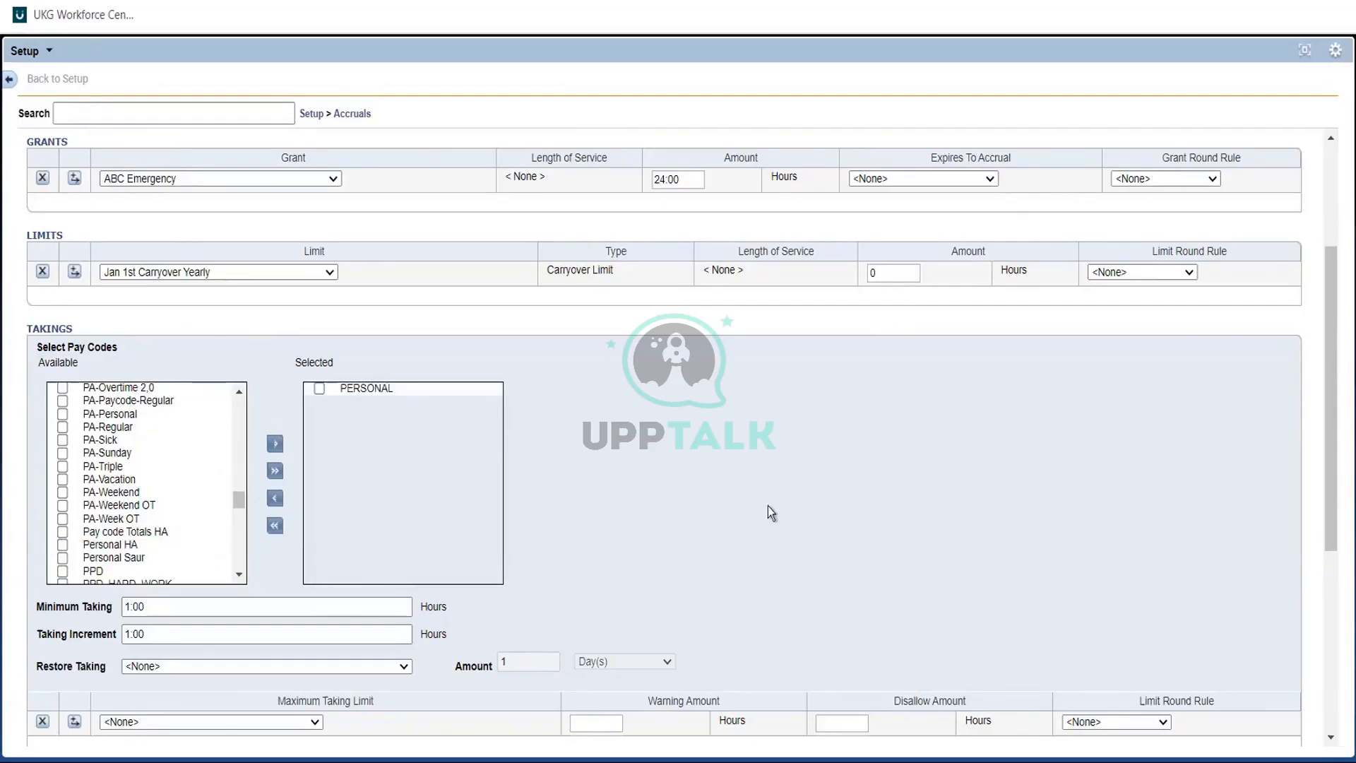
- Set both the minimum taking and the taking increment to 4:00 hours
click(129, 609)
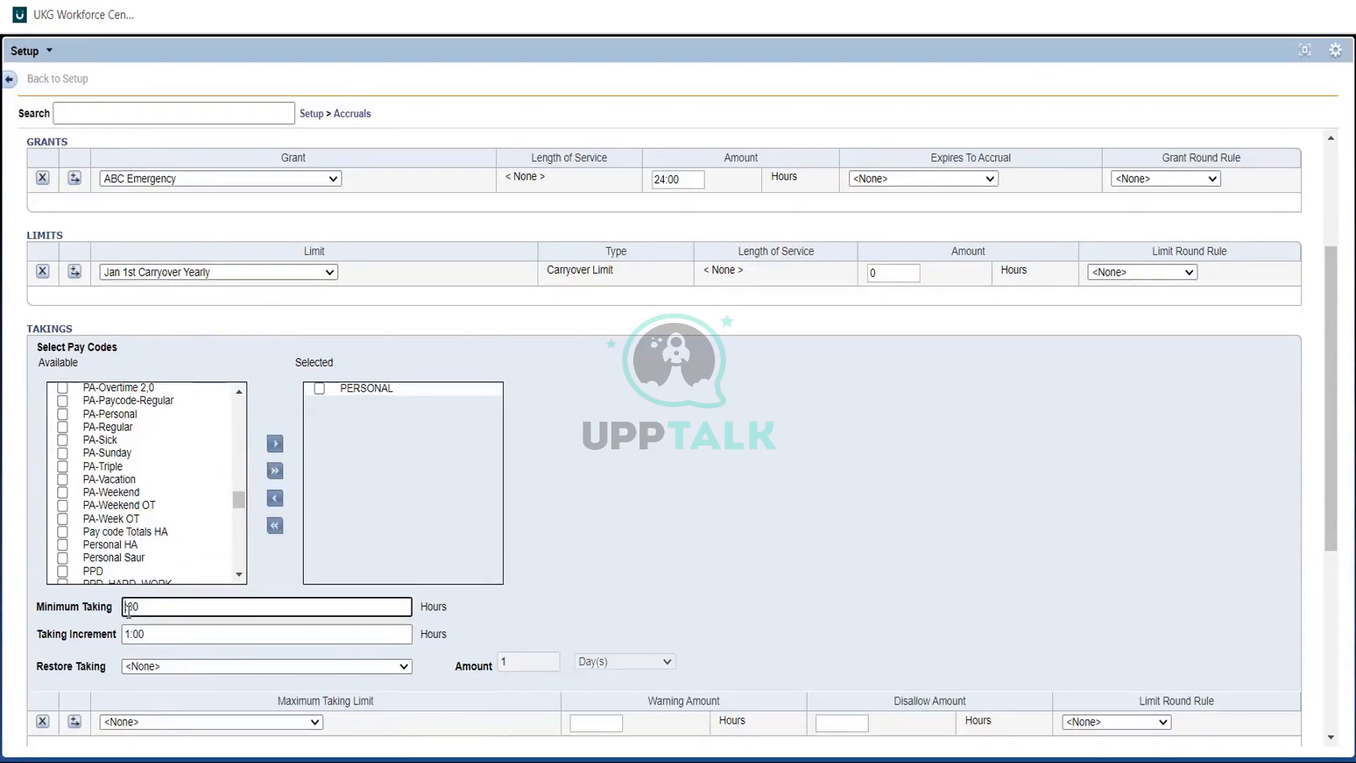
text(4)
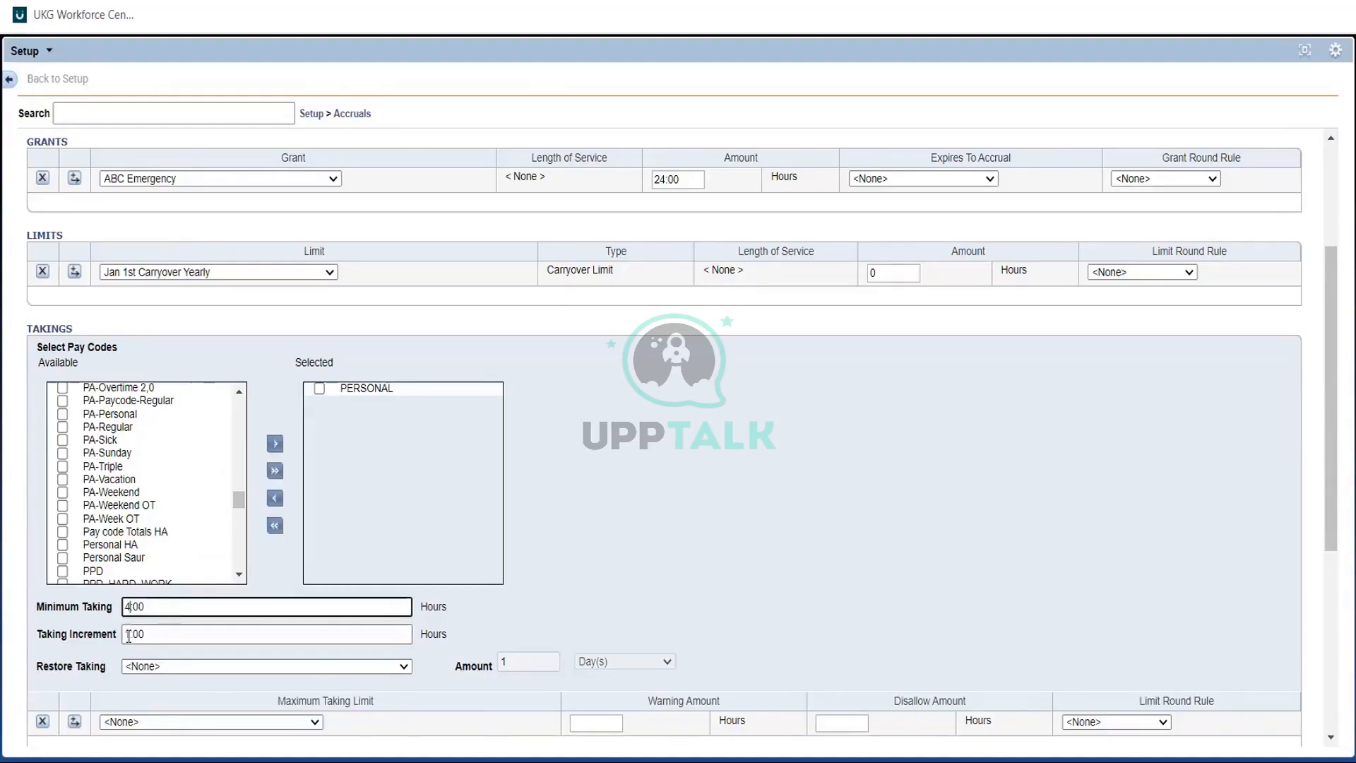
click(128, 635)
text(4)
key(Delete)
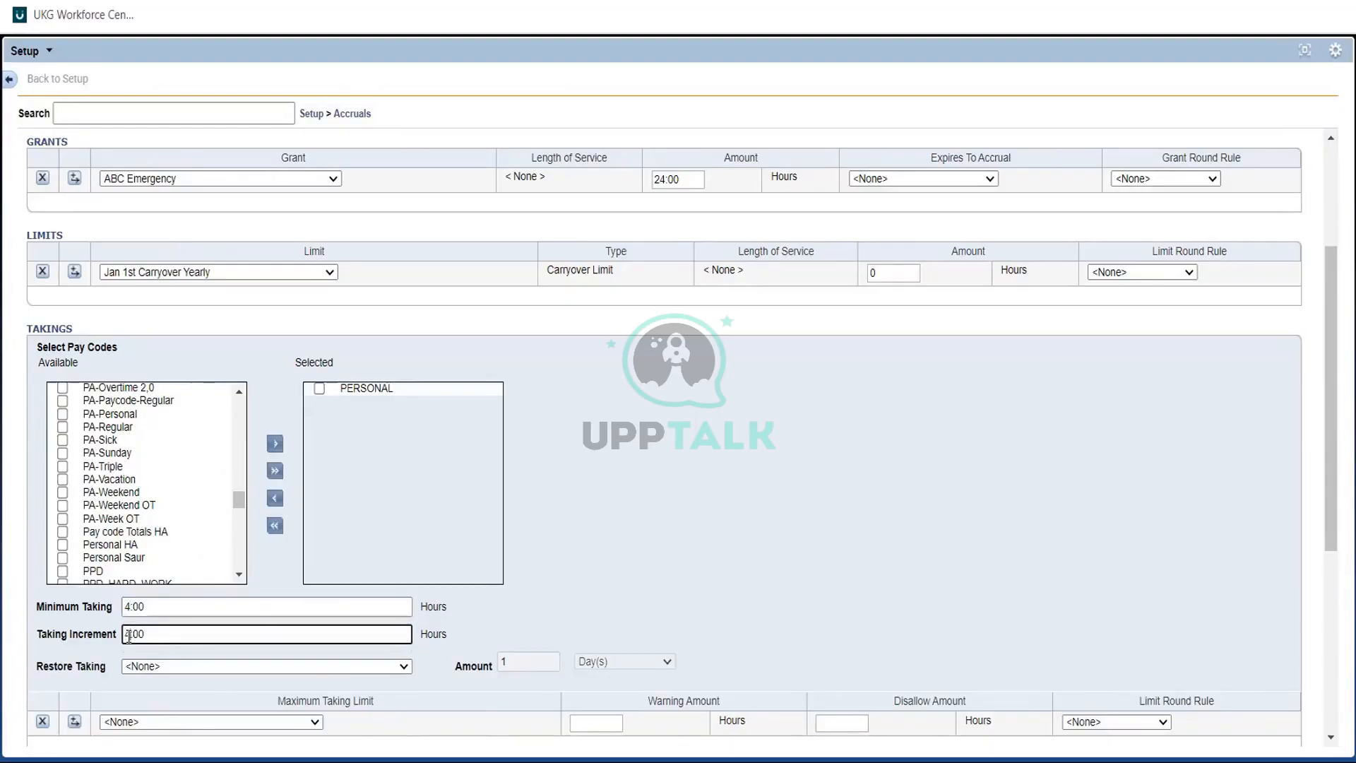
click(641, 577)
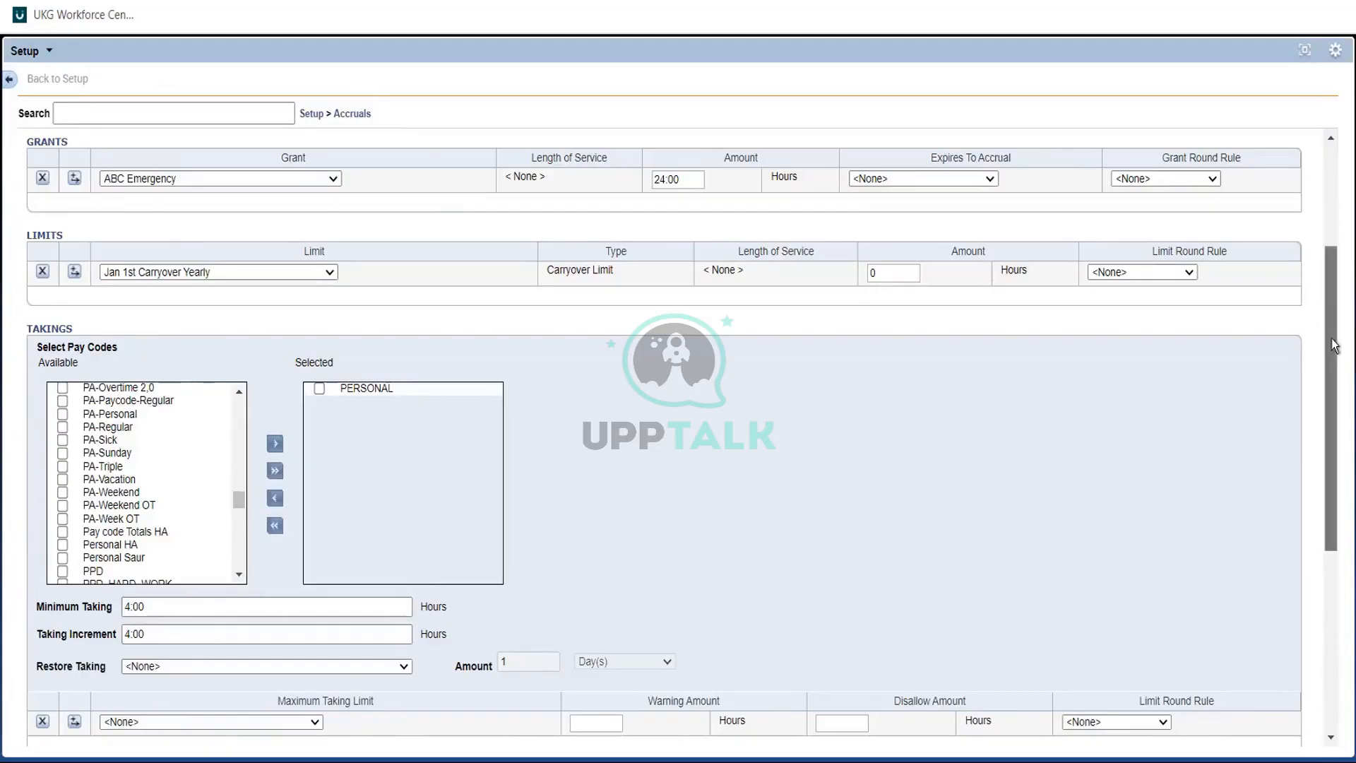
- Set the disallow overdraft amount to 0 hours for both past or present overdrafts and future overdrafts
drag(1332, 338, 1336, 519)
click(380, 500)
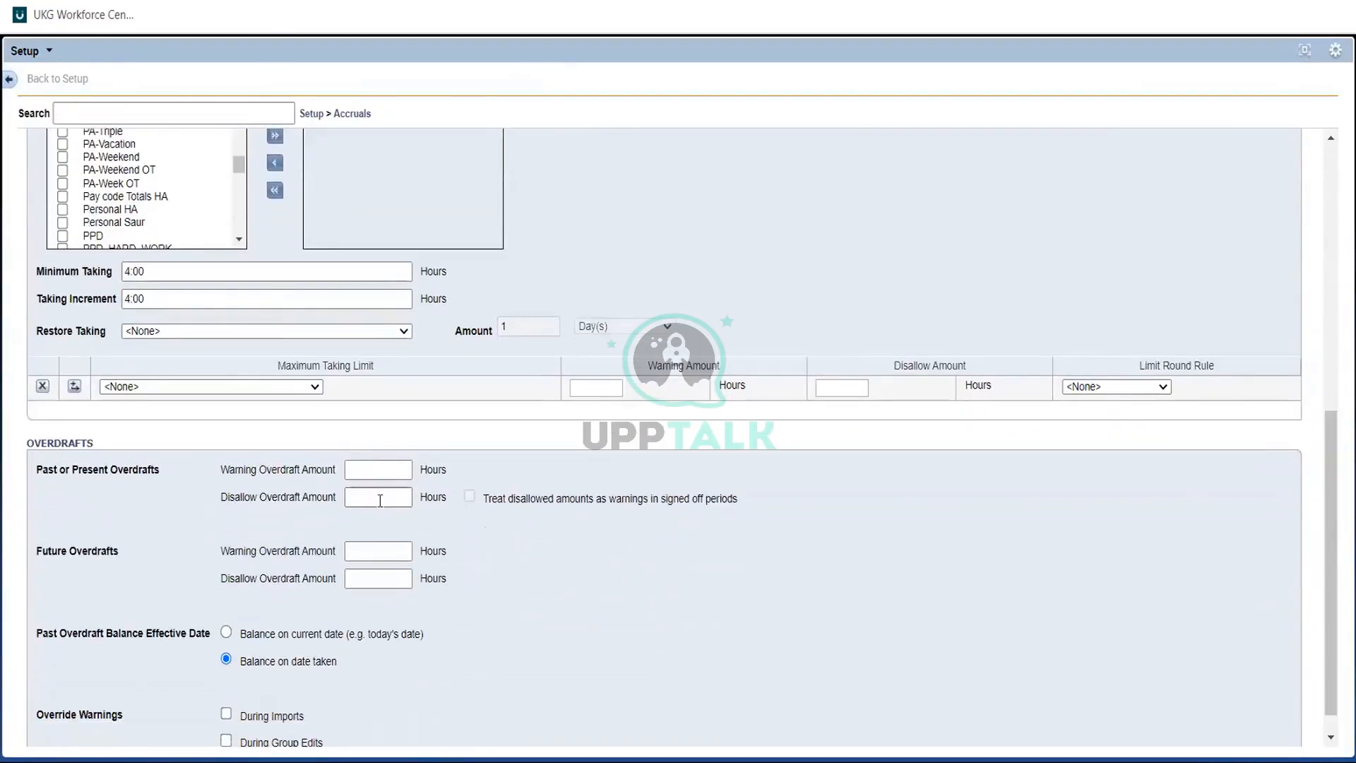
text(0)
click(398, 578)
text(0)
scroll(1329, 552, down, 2)
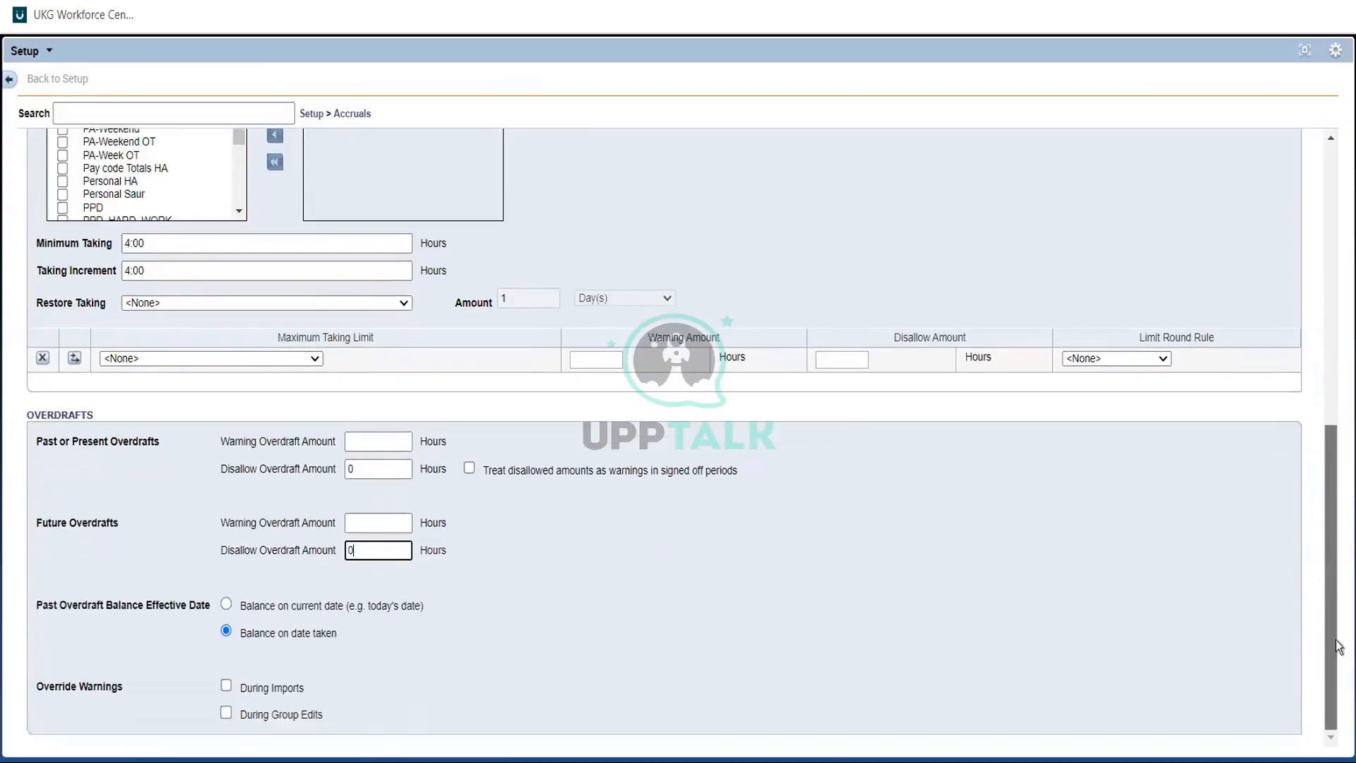
scroll(1336, 558, up, 8)
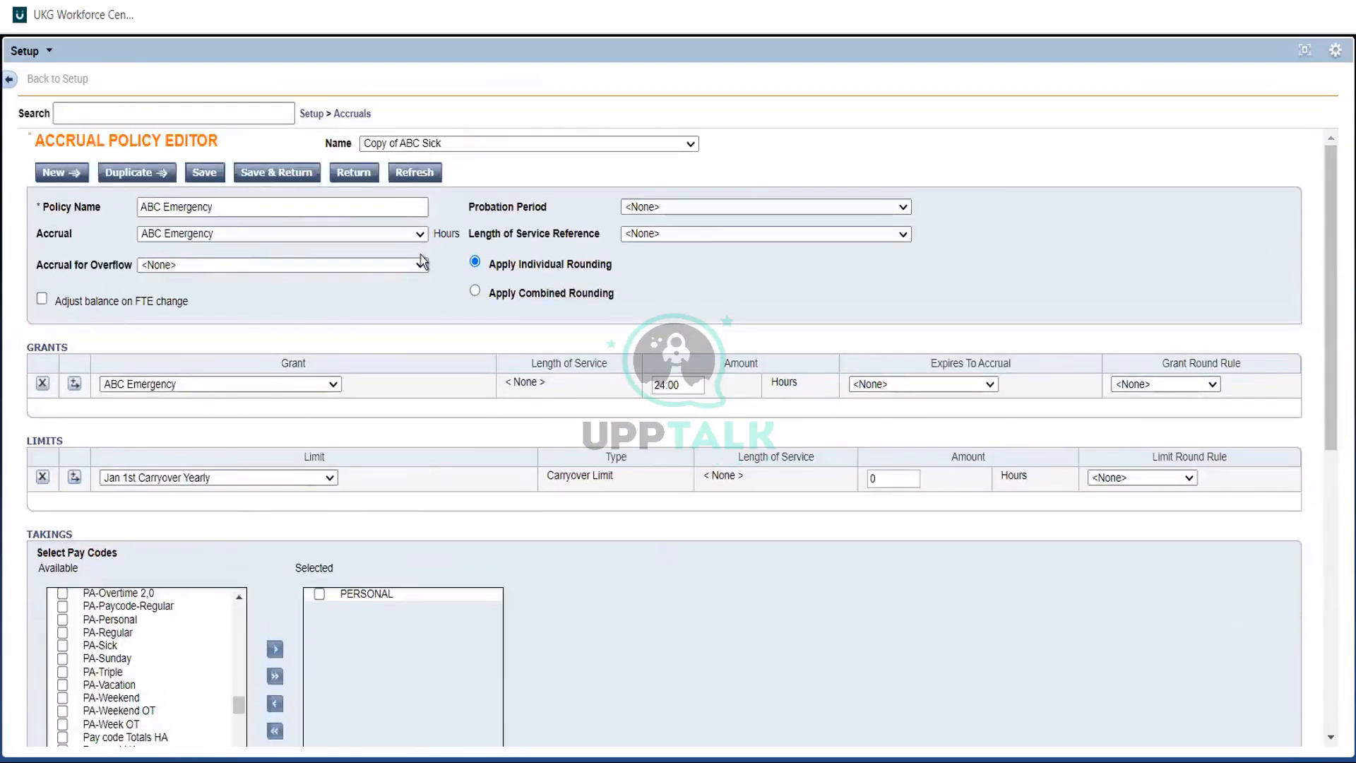
- Save the ABC Emergency accrual policy and open the Aus FT accrual profile for editing
click(274, 176)
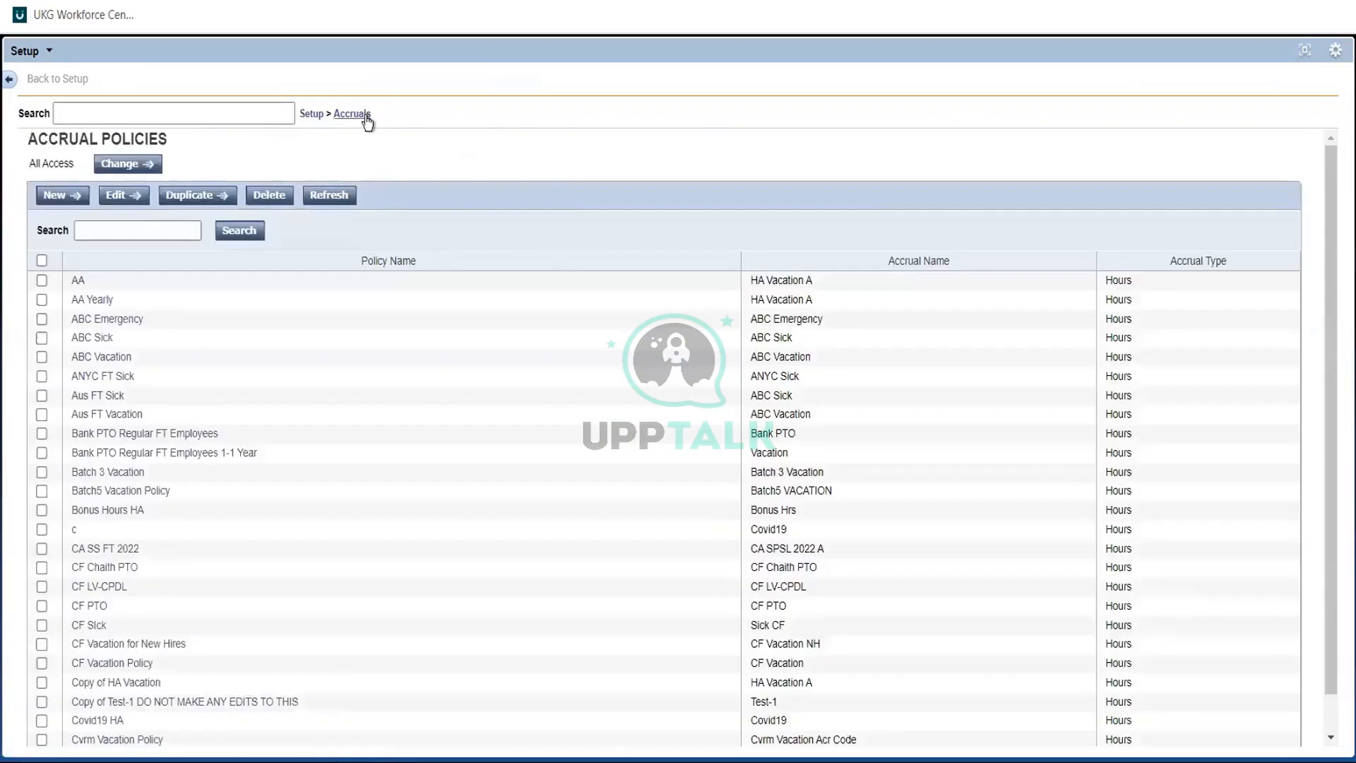
mouse_move(366, 122)
click(375, 159)
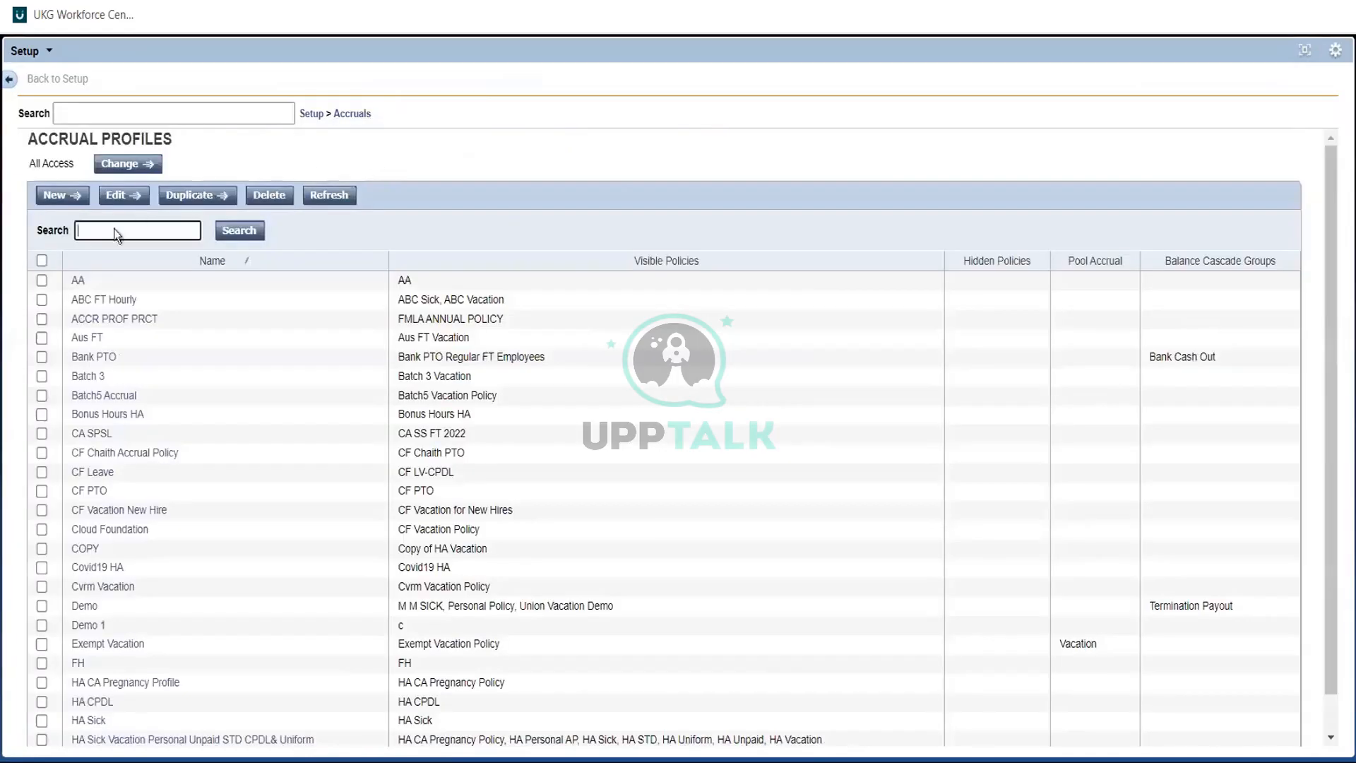
click(89, 342)
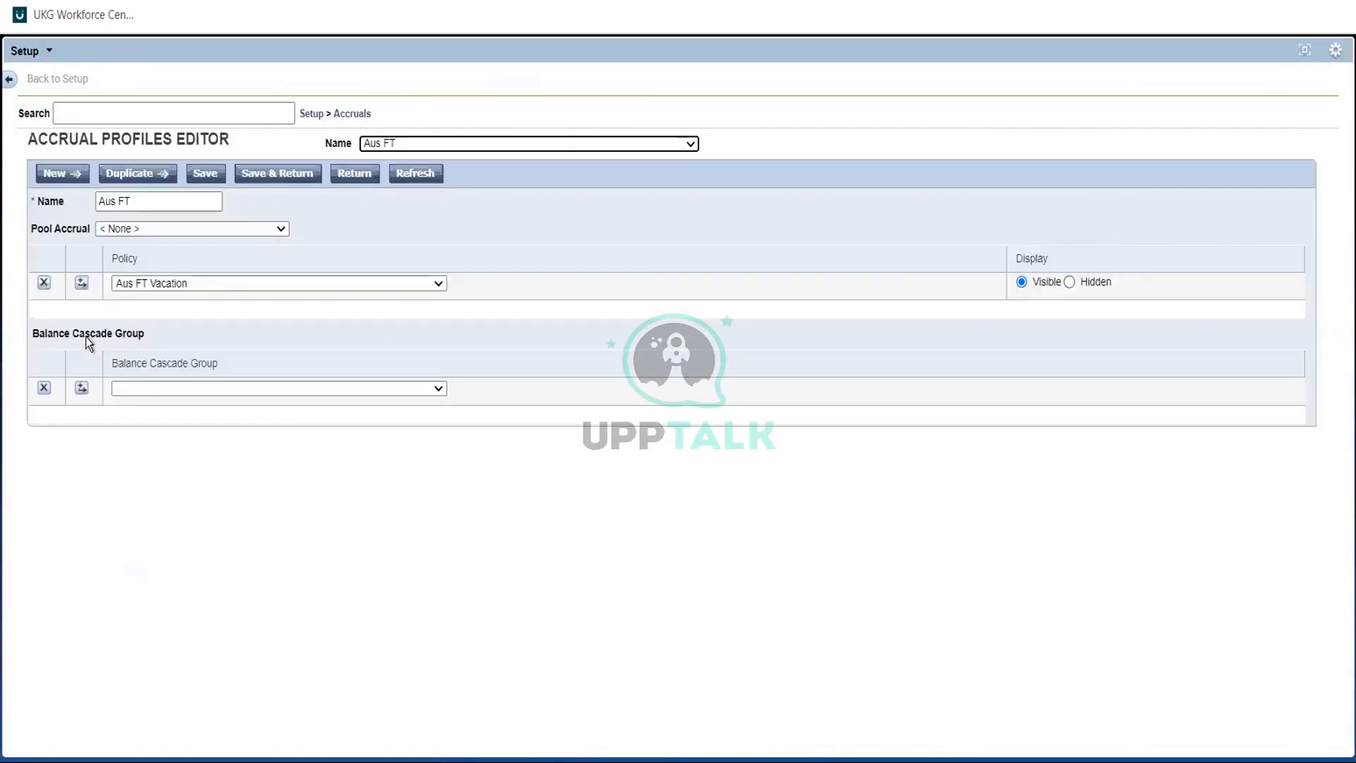
- Add Aus FT Sick as the second visible policy in the profile and insert an empty third policy row
click(83, 285)
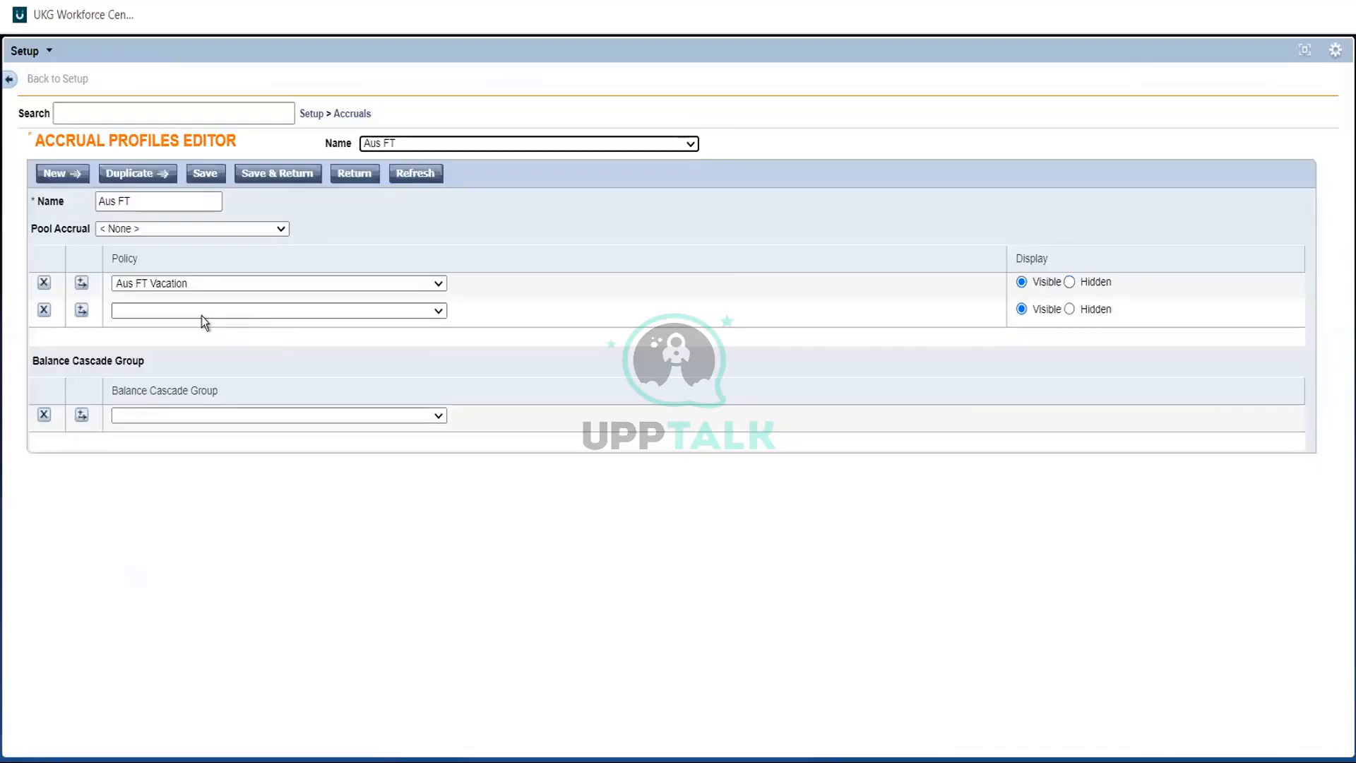
click(202, 316)
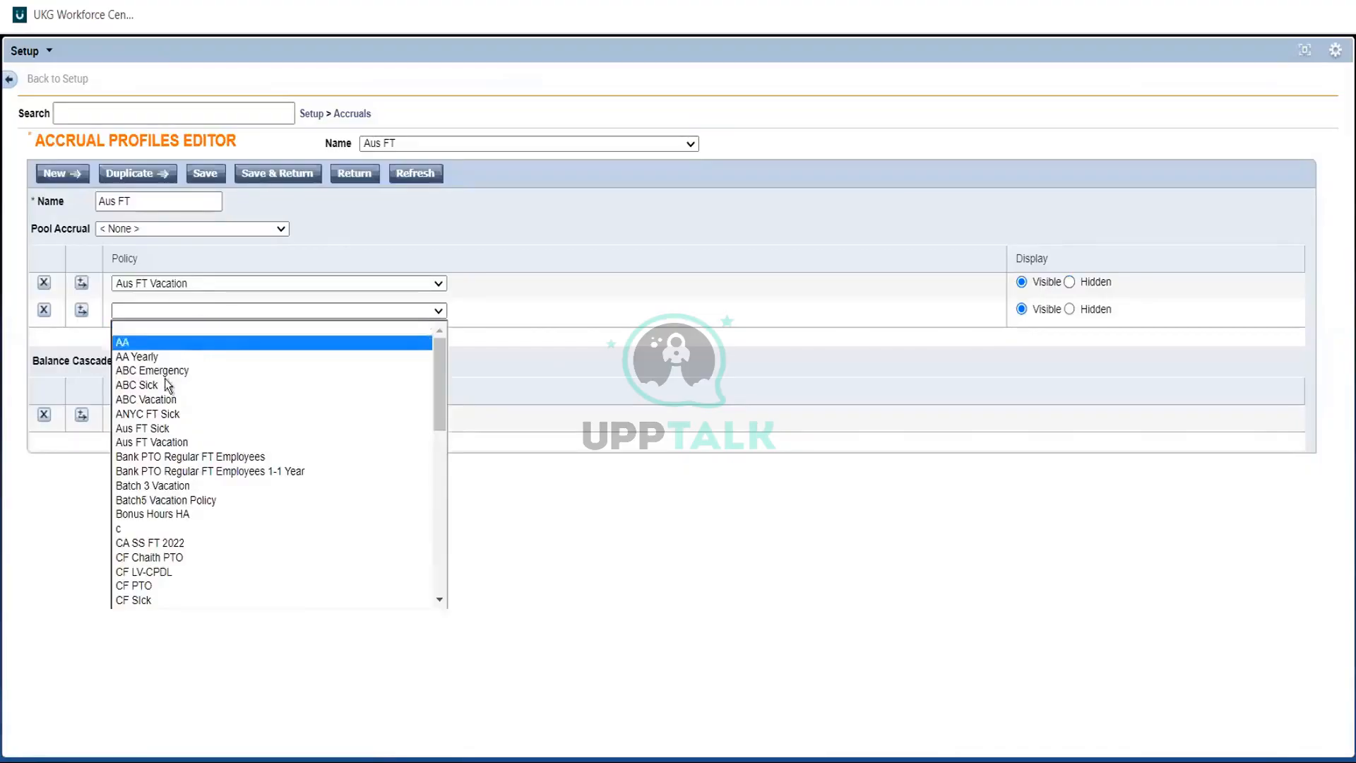
click(144, 385)
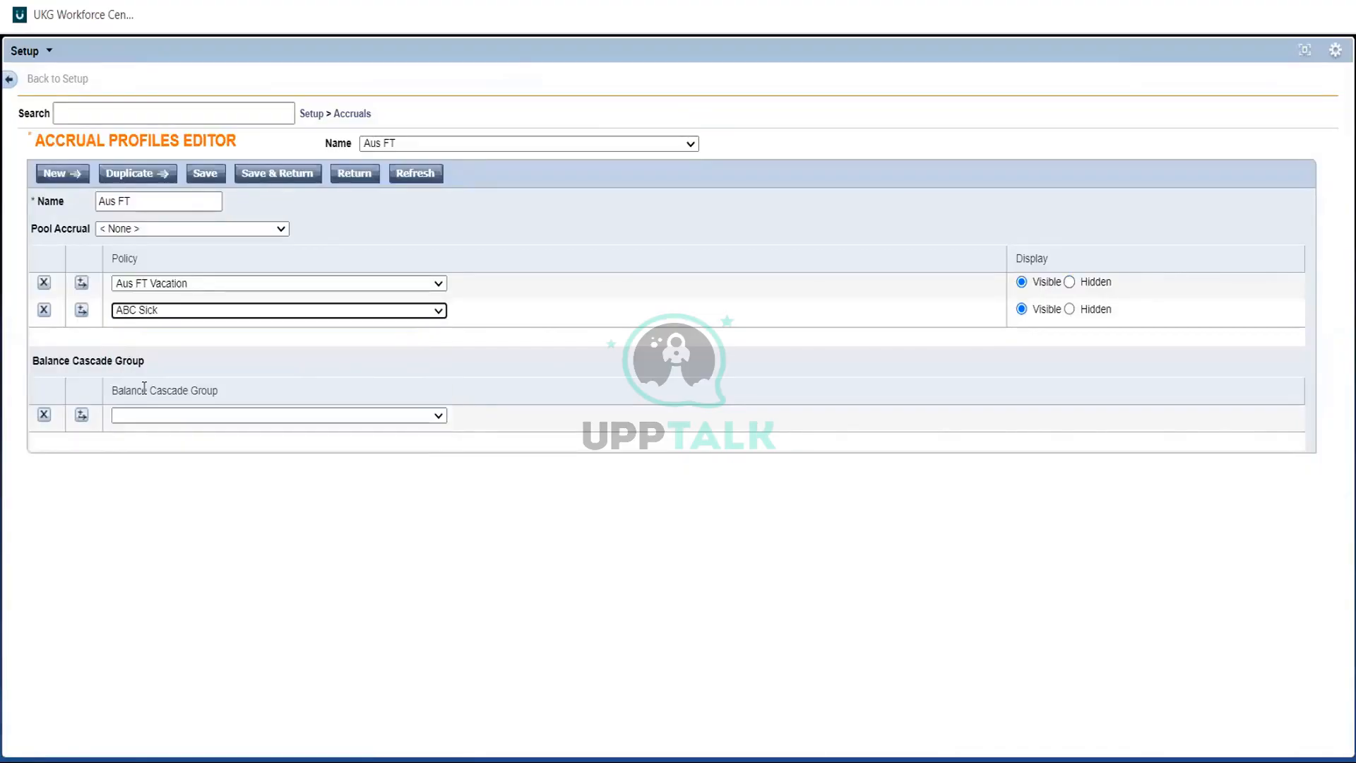
click(86, 315)
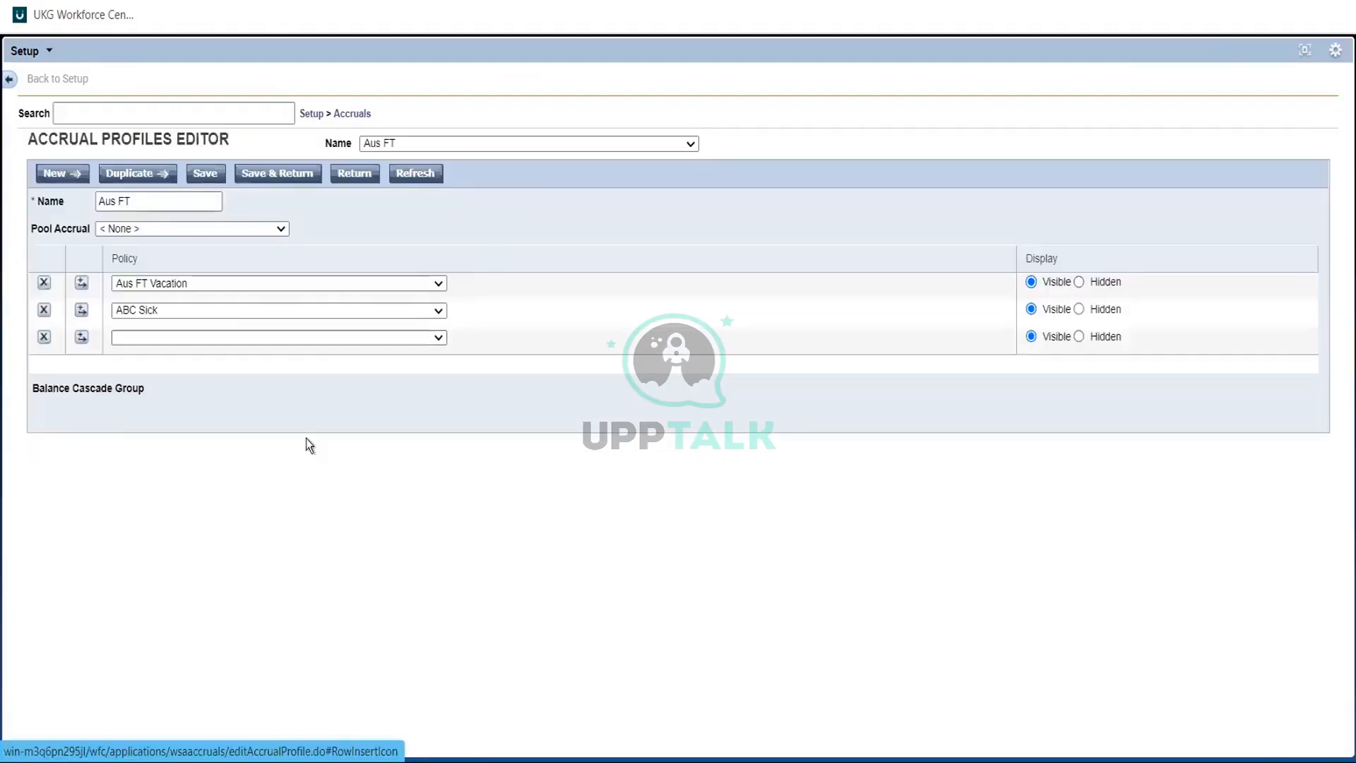
click(313, 343)
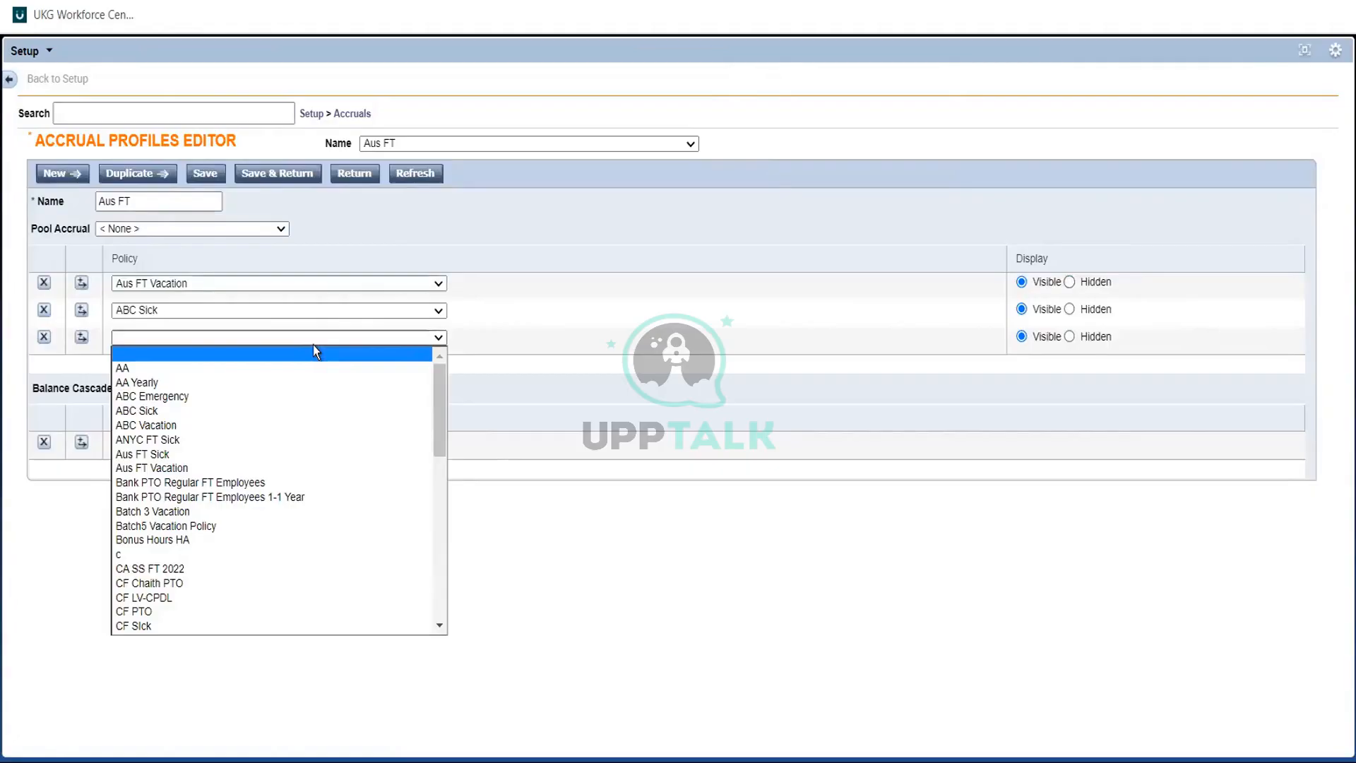
click(286, 305)
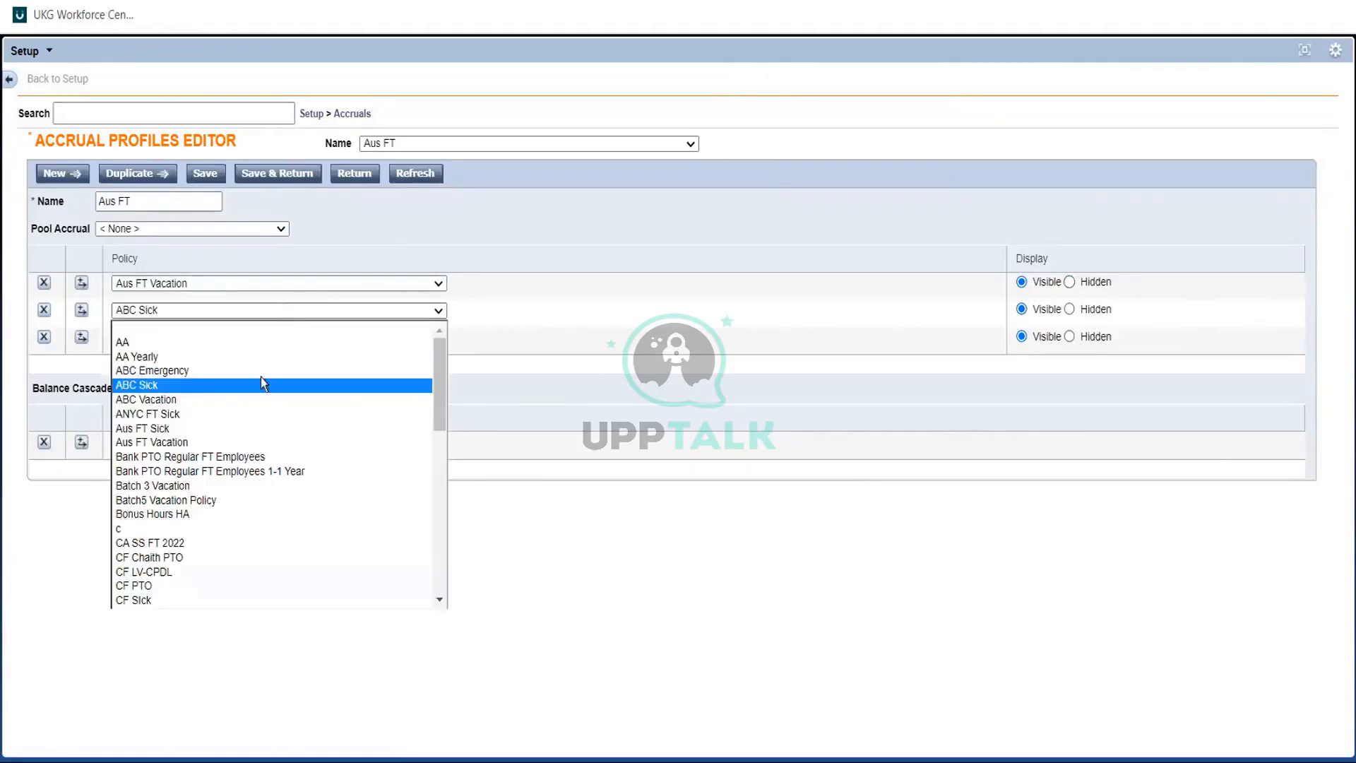
click(169, 429)
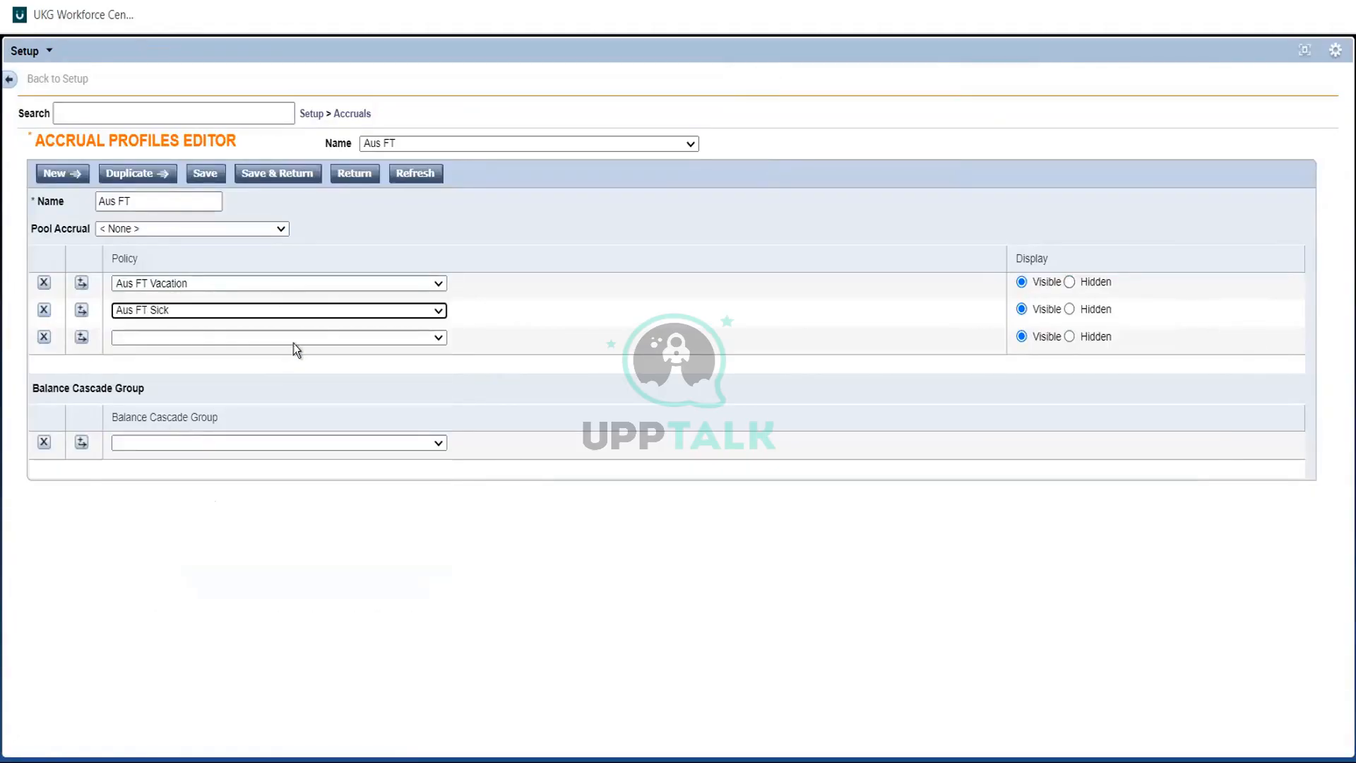
- Assign ABC Emergency as the profile's third policy and save the profile
click(295, 341)
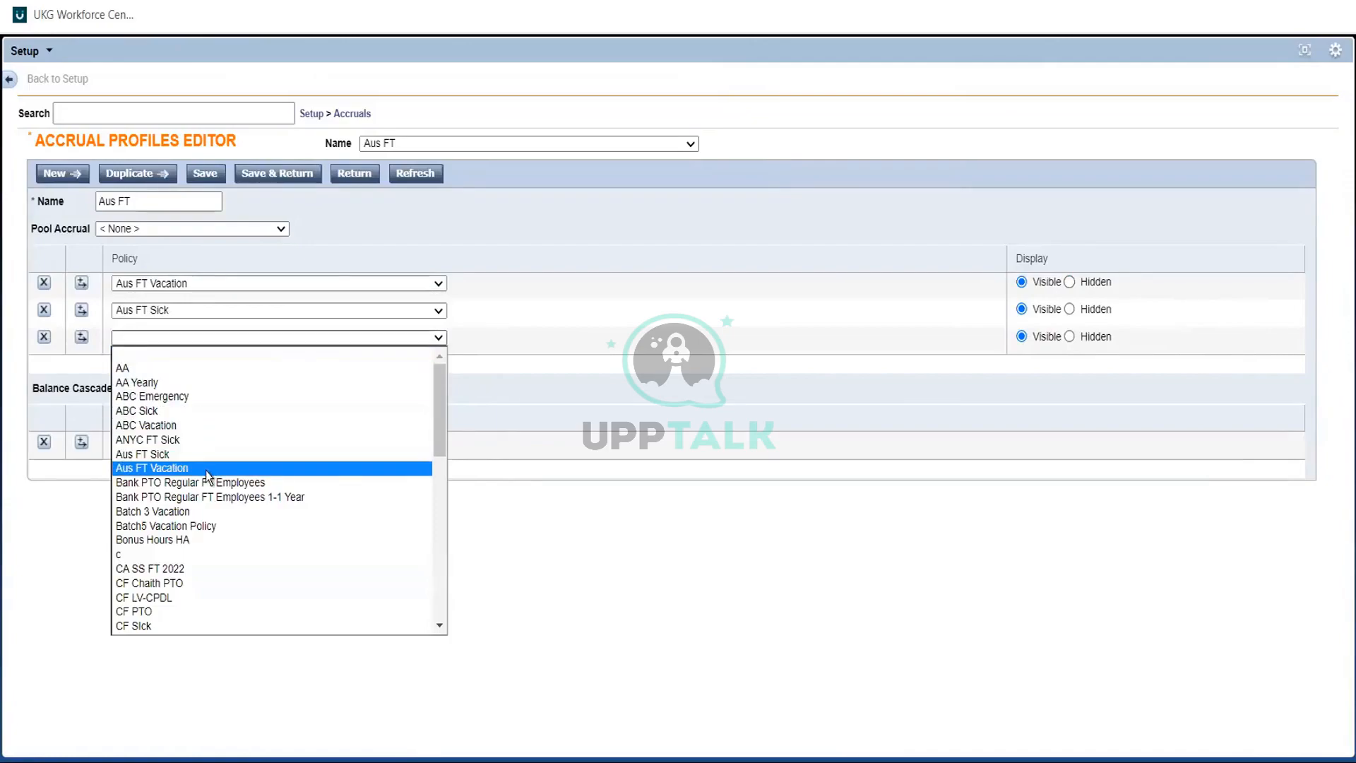
click(168, 397)
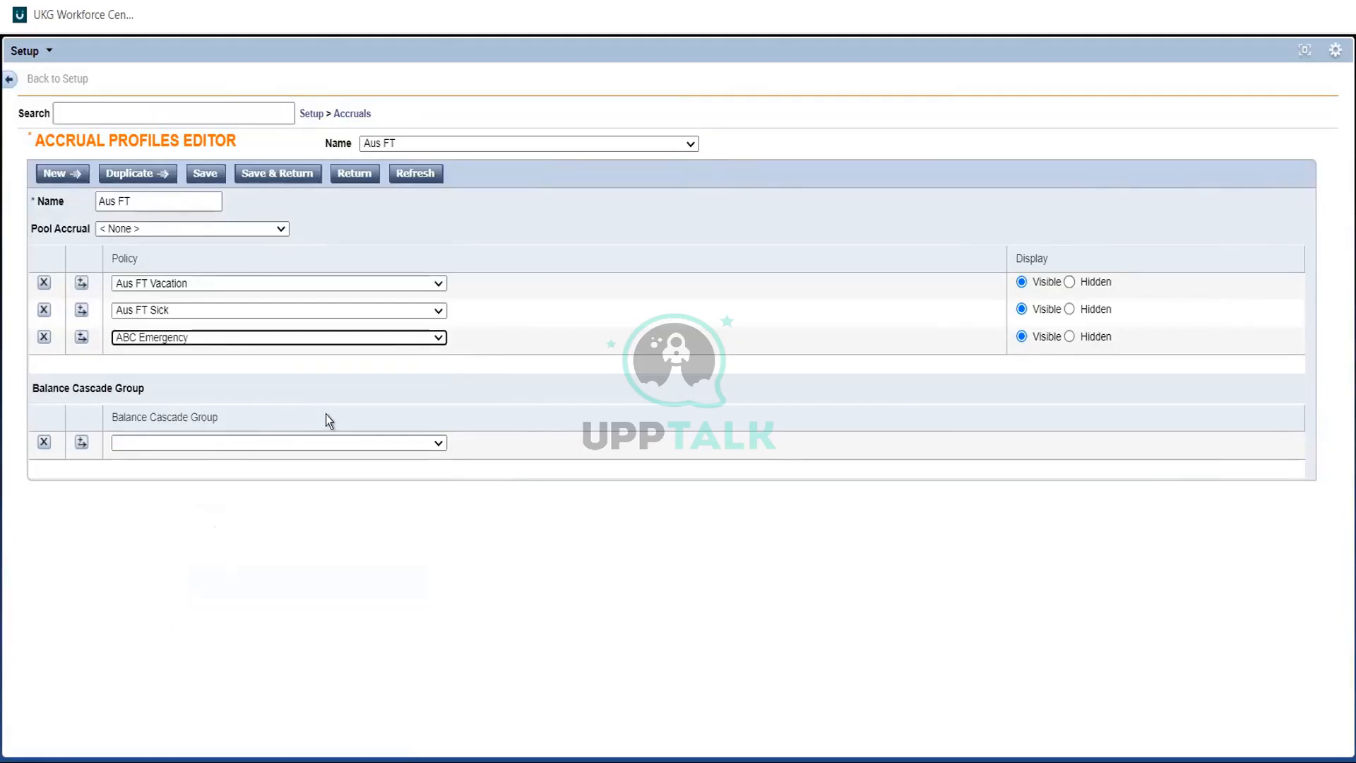
click(510, 404)
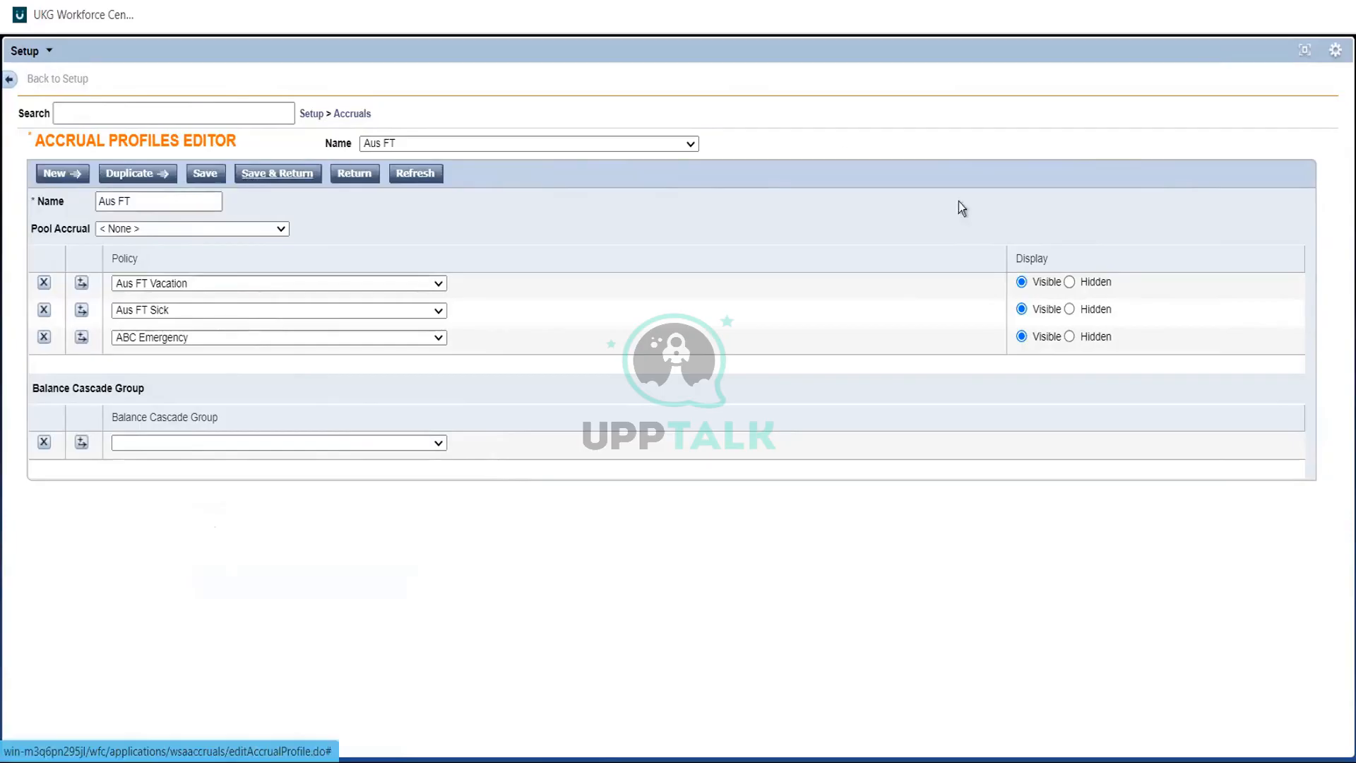
- Restore the full workspace, find the employee by last name, and open their timecard with the accrual balances
click(1305, 53)
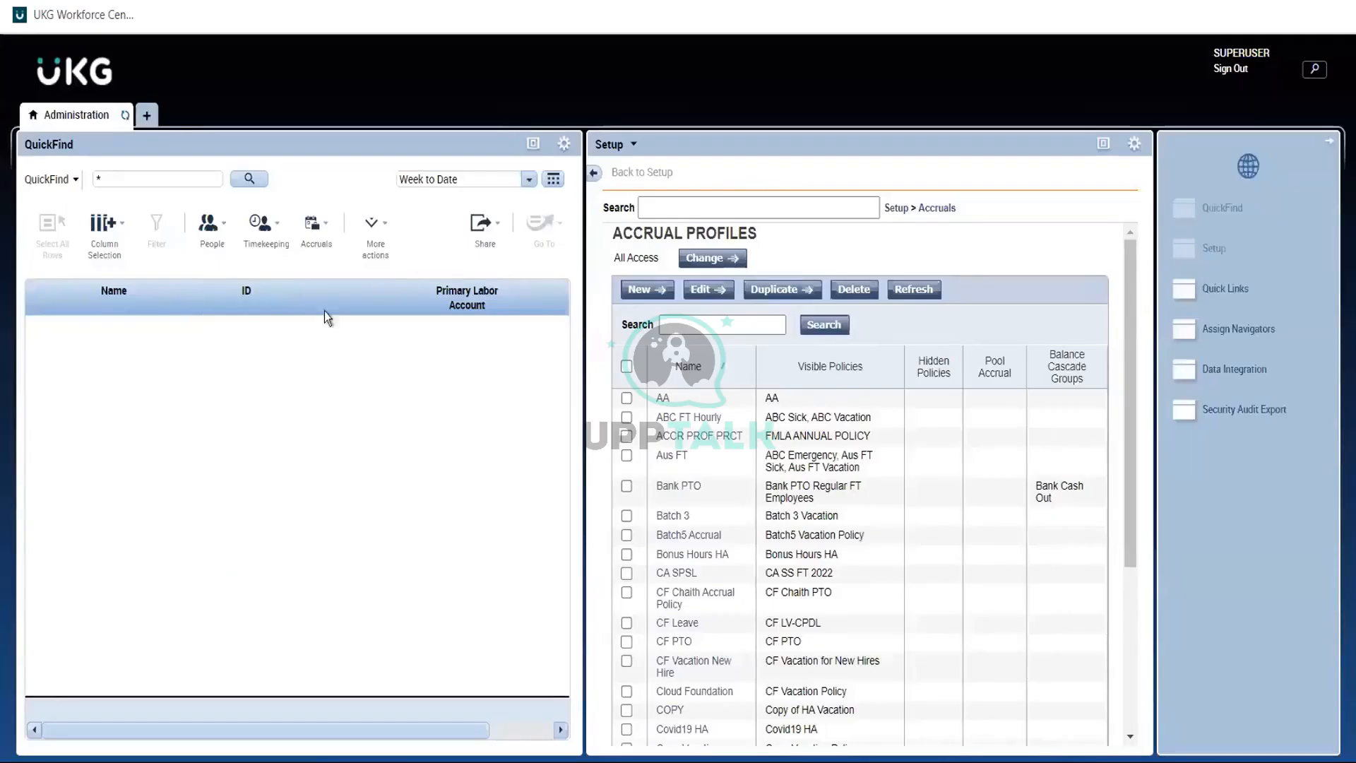
click(113, 179)
click(180, 222)
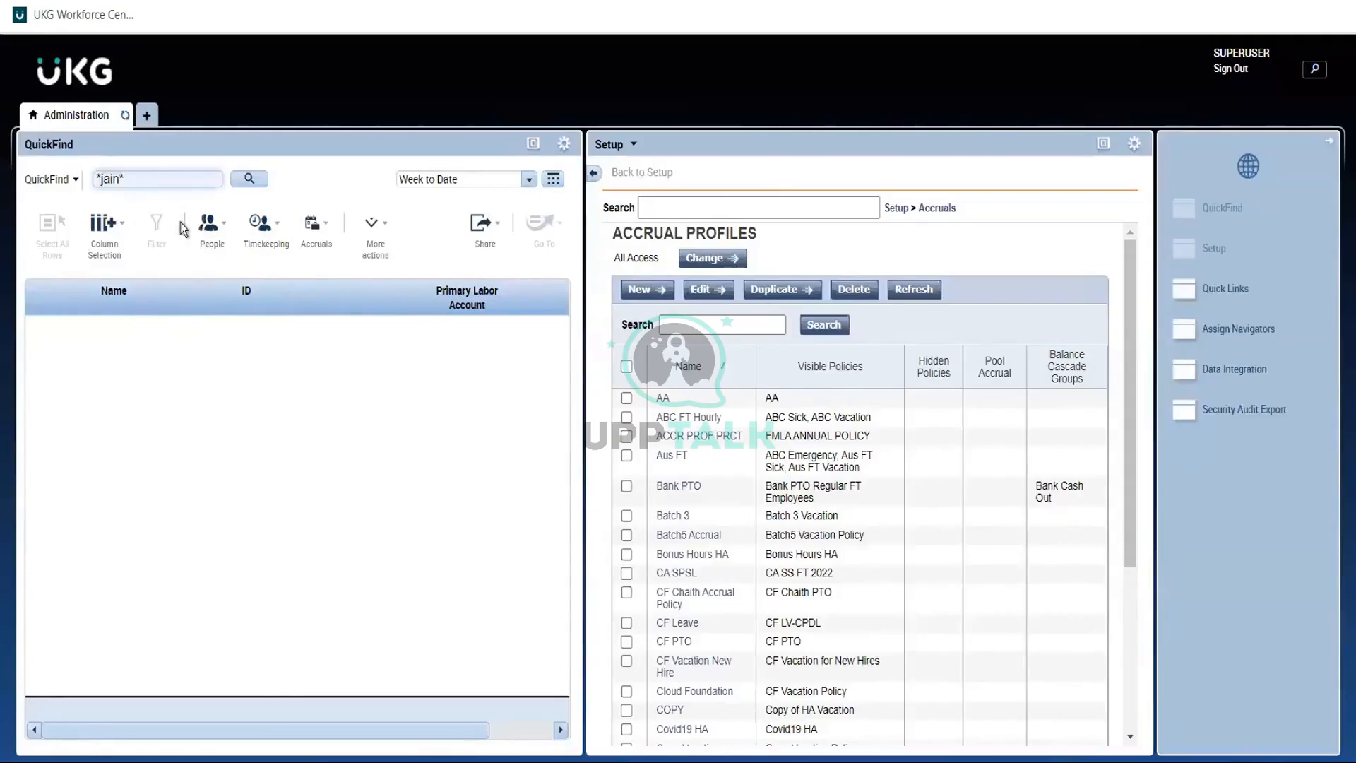
click(243, 180)
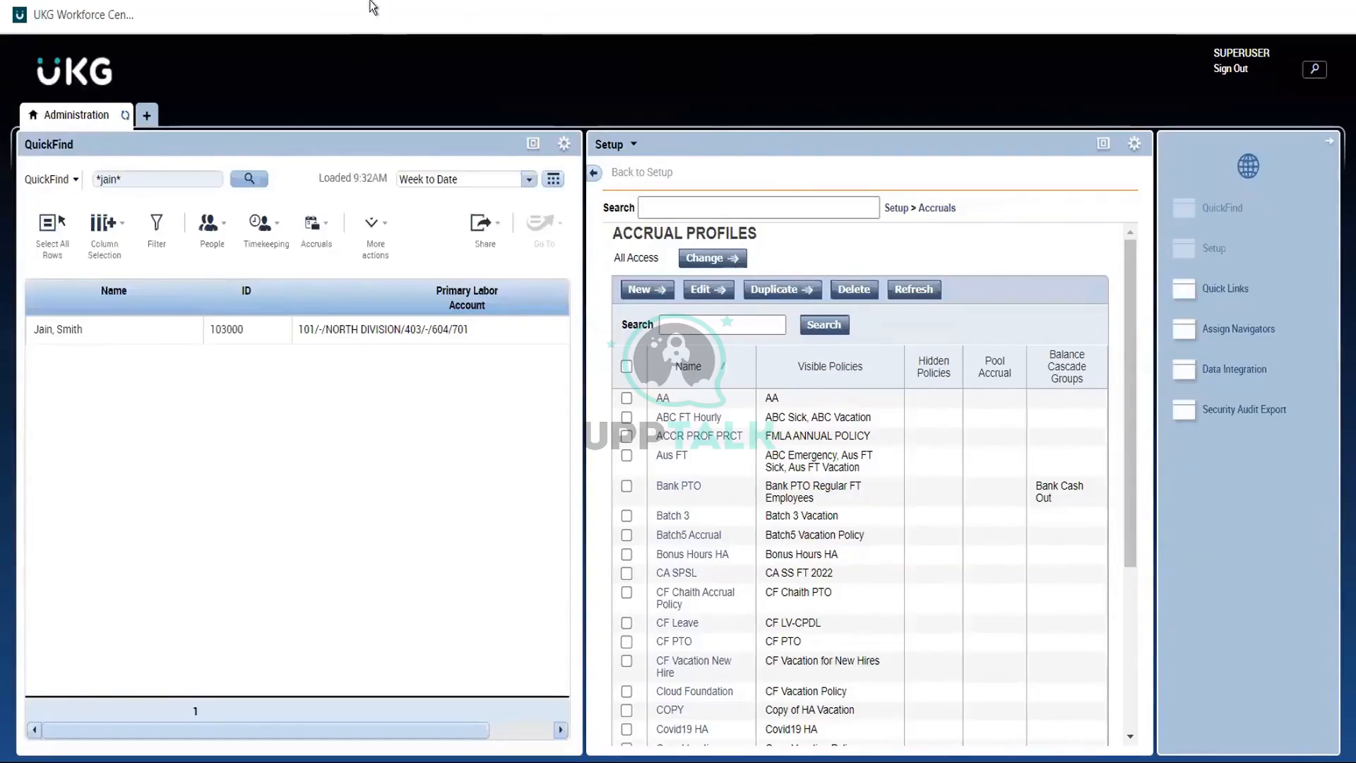
click(130, 335)
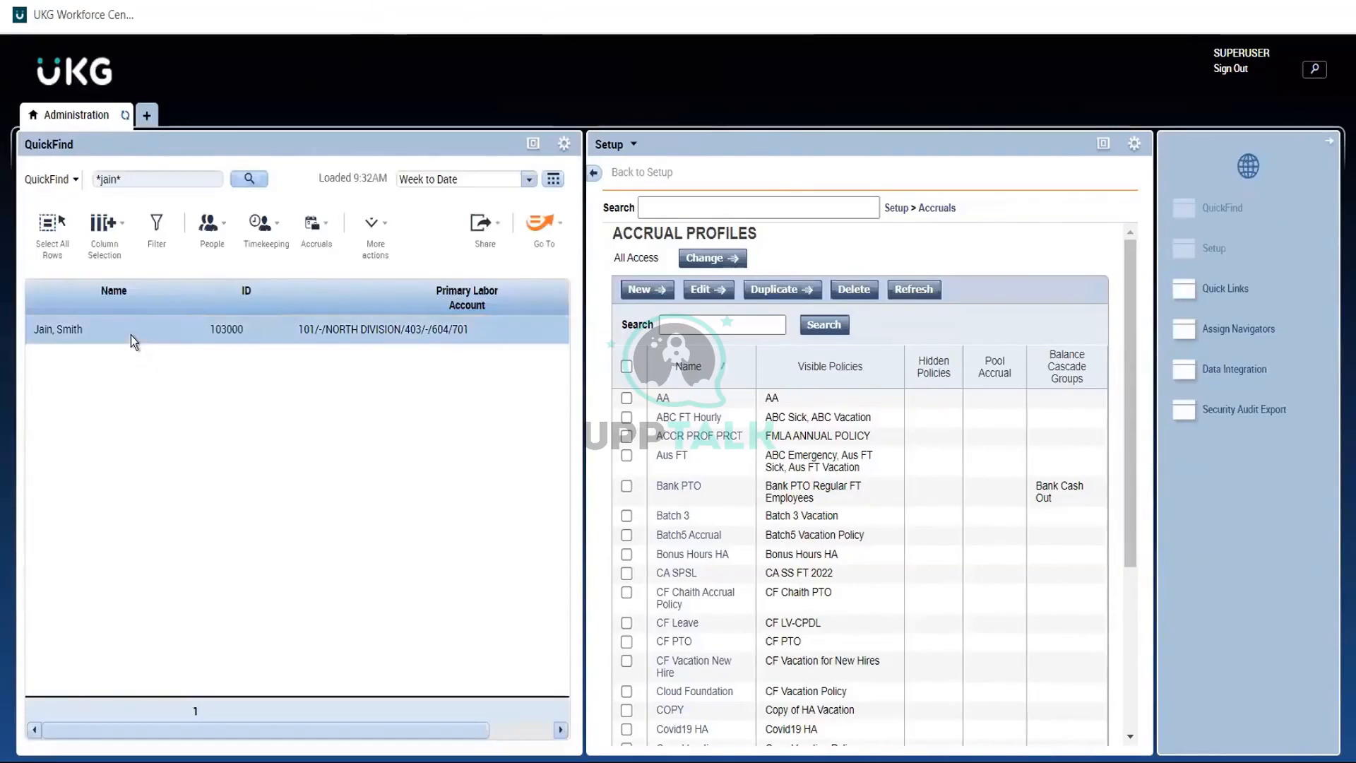
double_click(130, 334)
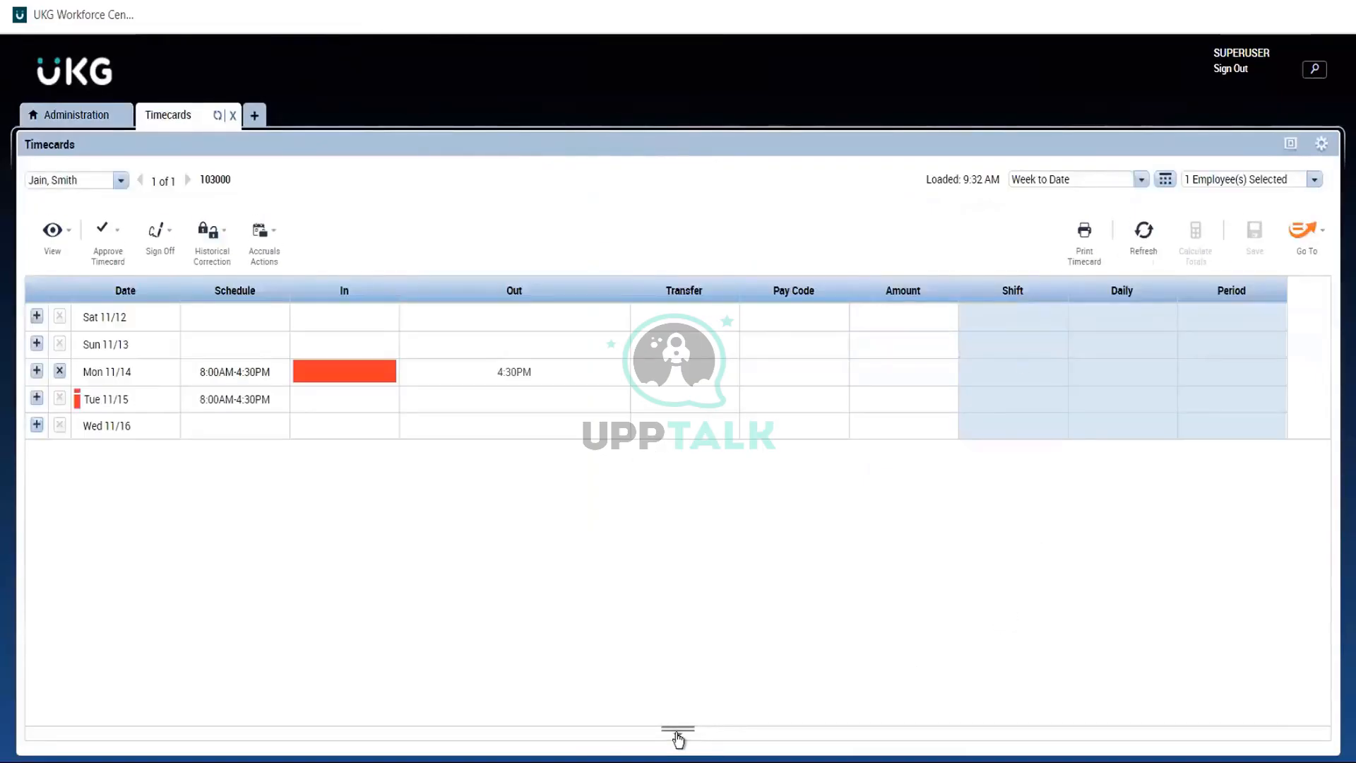
click(676, 732)
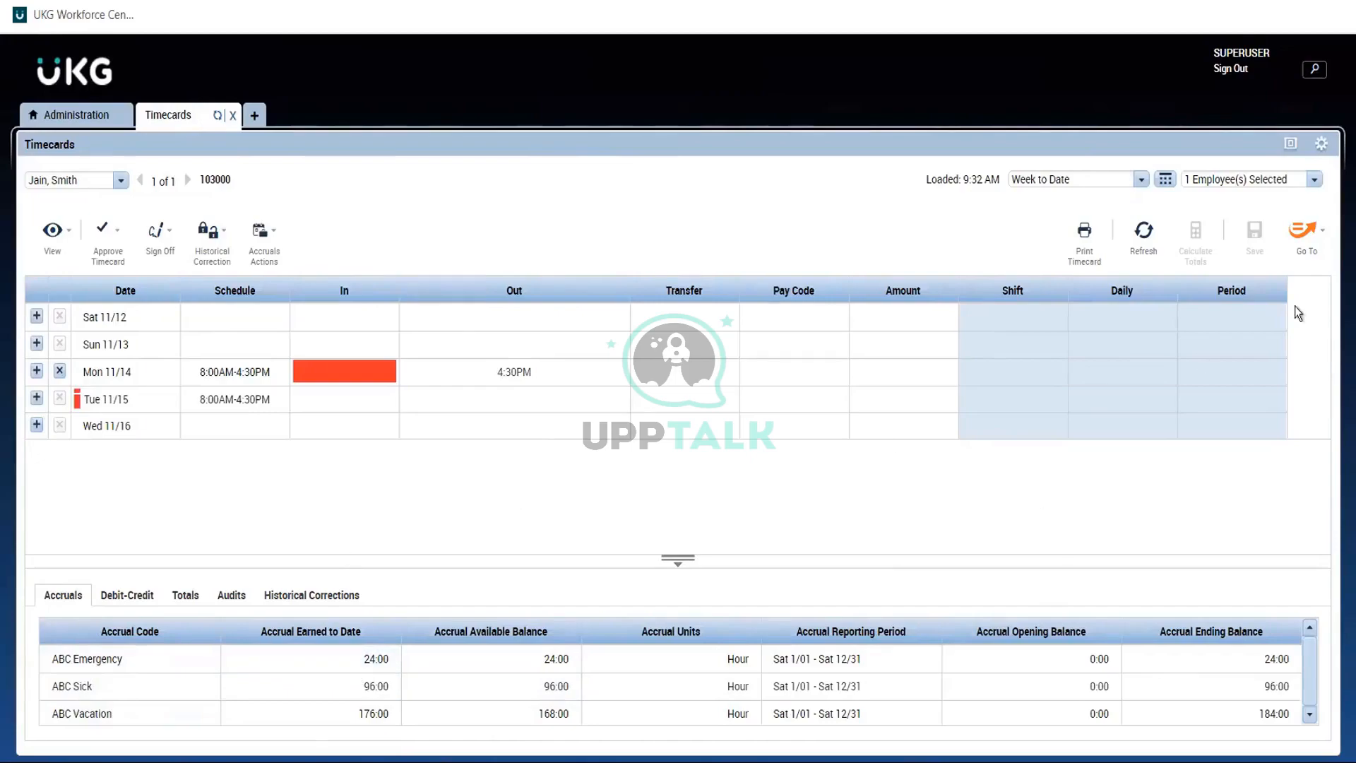
- Go to the reports for the selected employee and choose the Accrual Detail report
click(1306, 260)
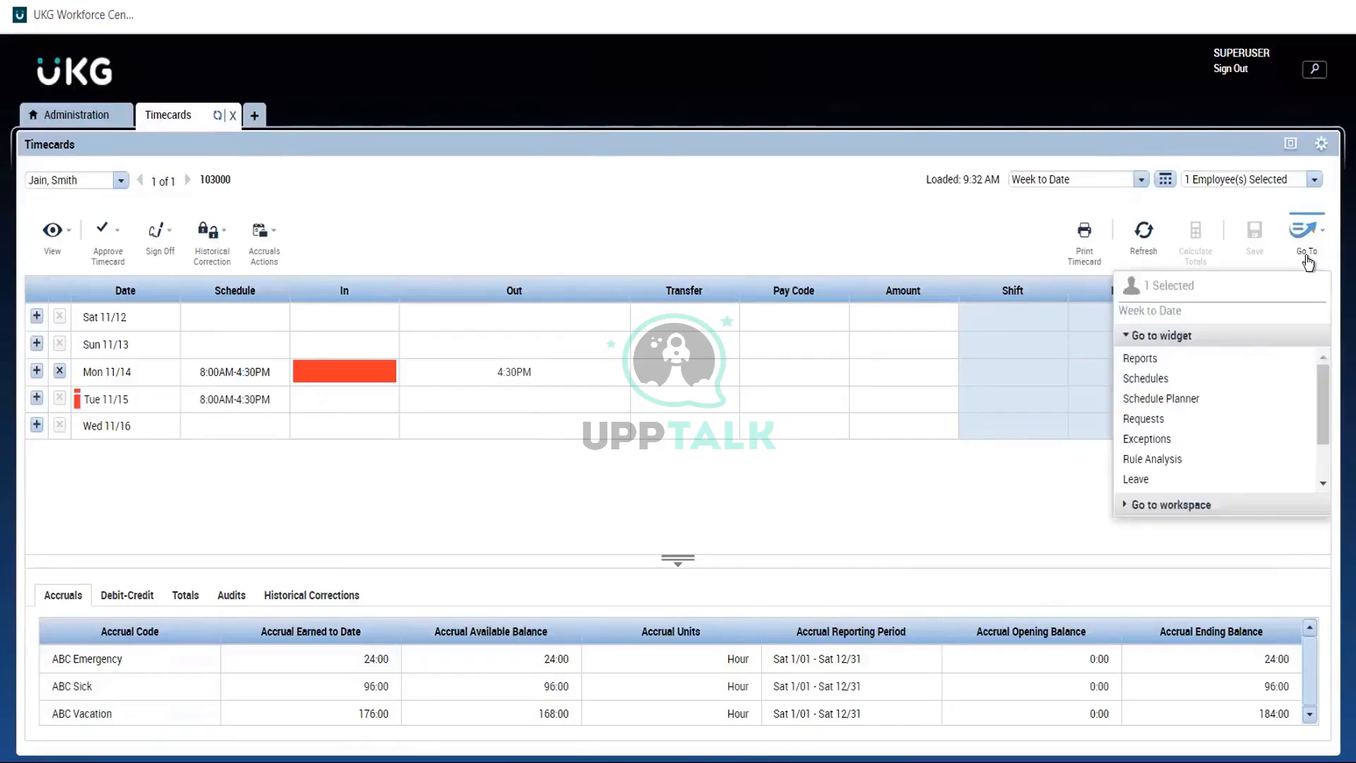
click(1172, 356)
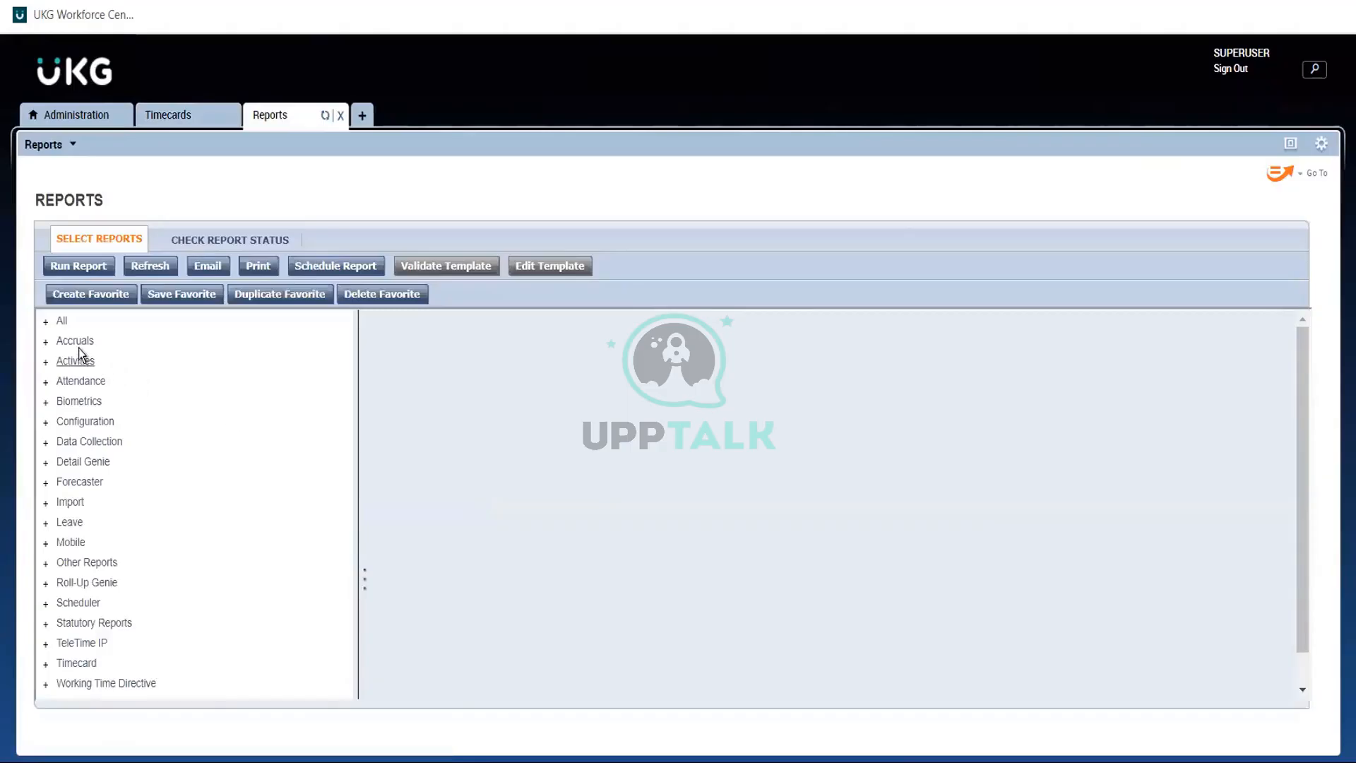
click(74, 341)
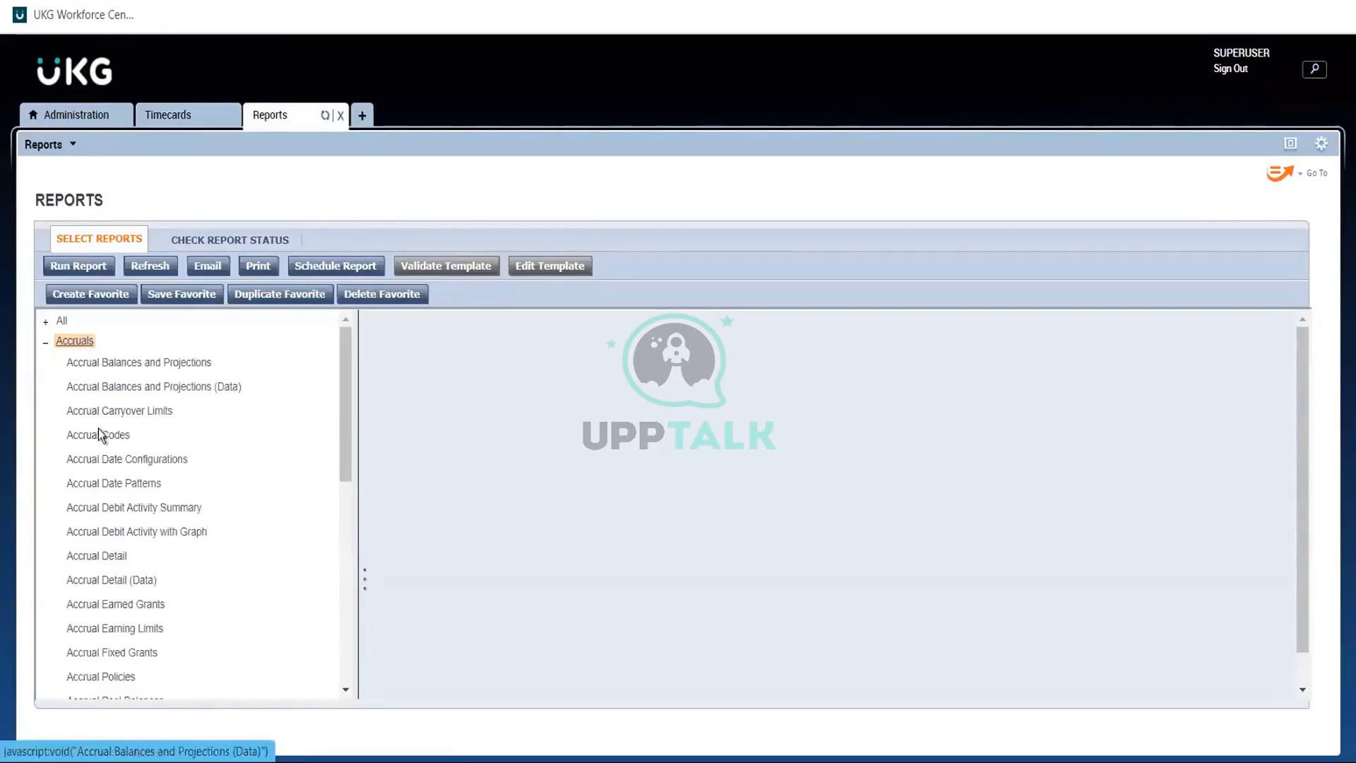
click(99, 555)
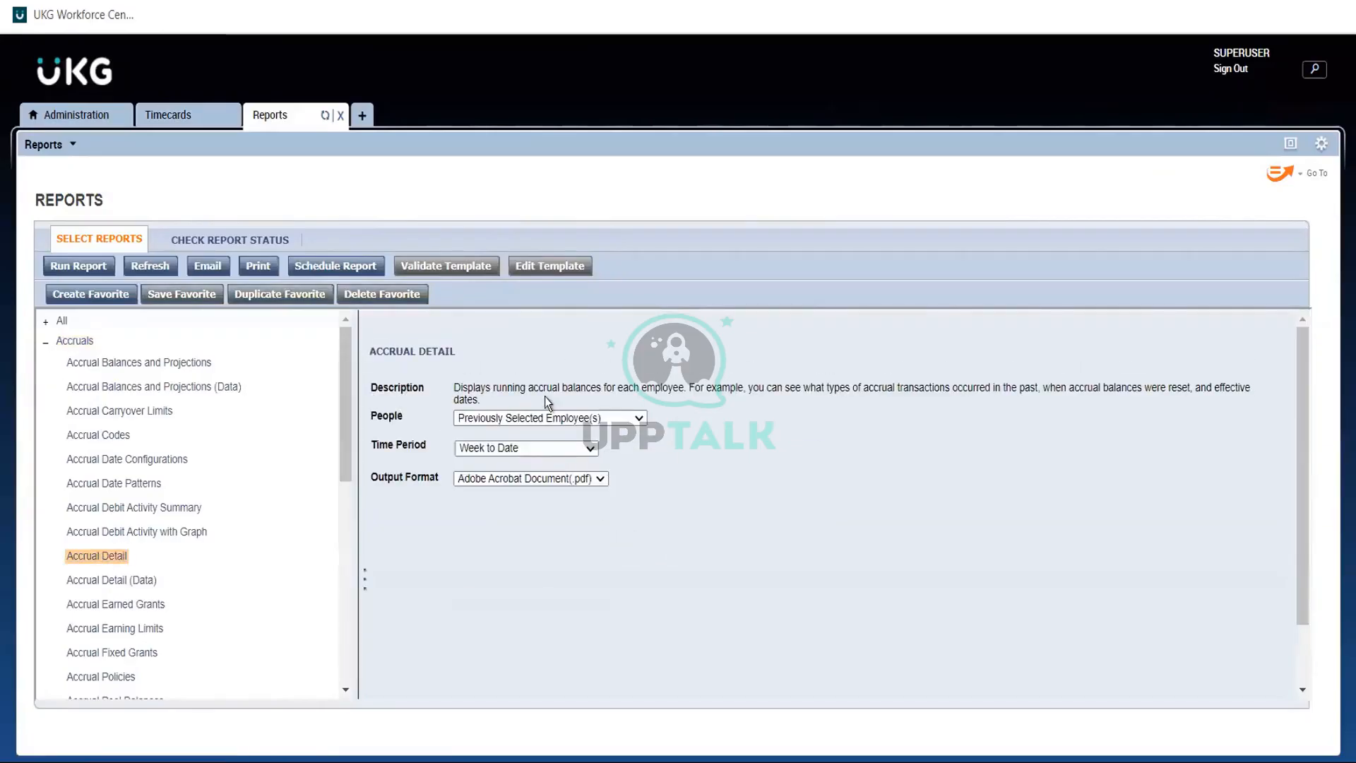
- Set the report's time period to Range of Dates with a start date of 01/1/2022
click(524, 448)
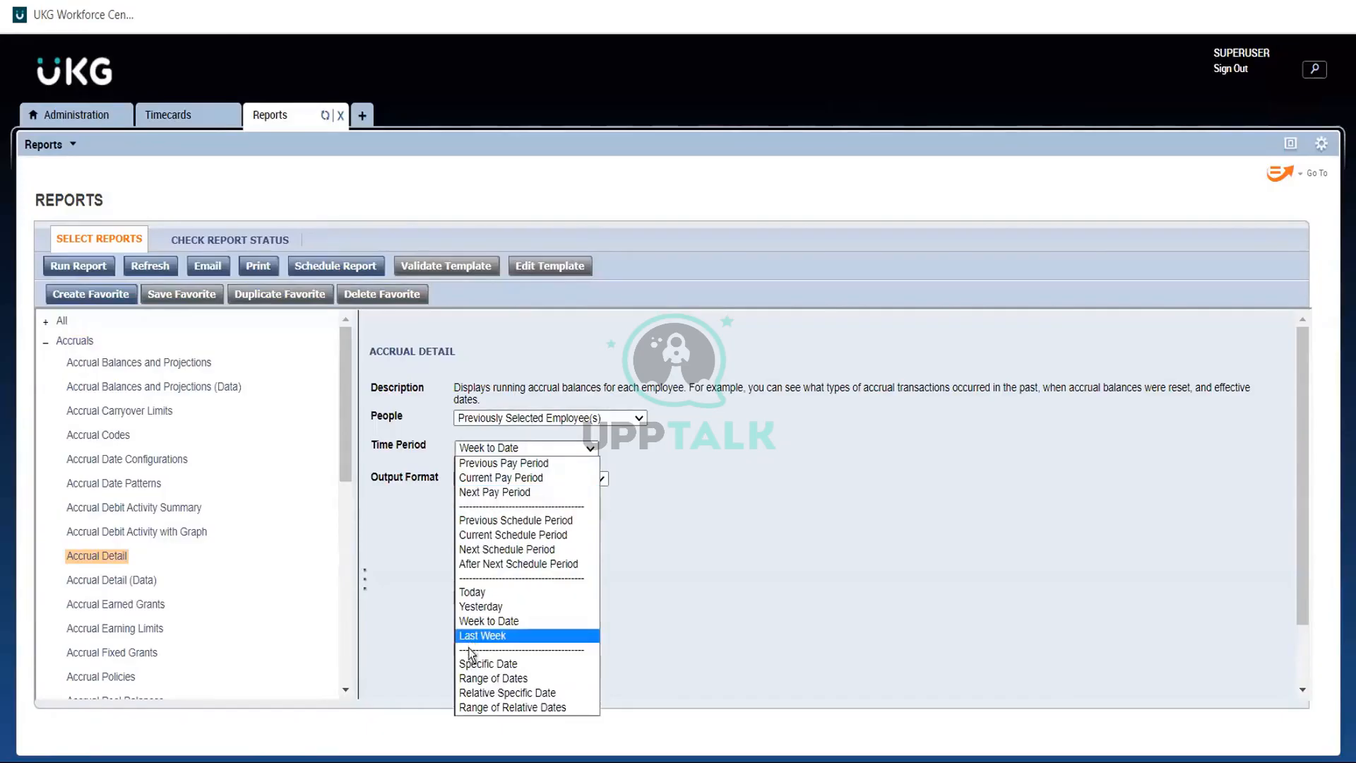
click(489, 678)
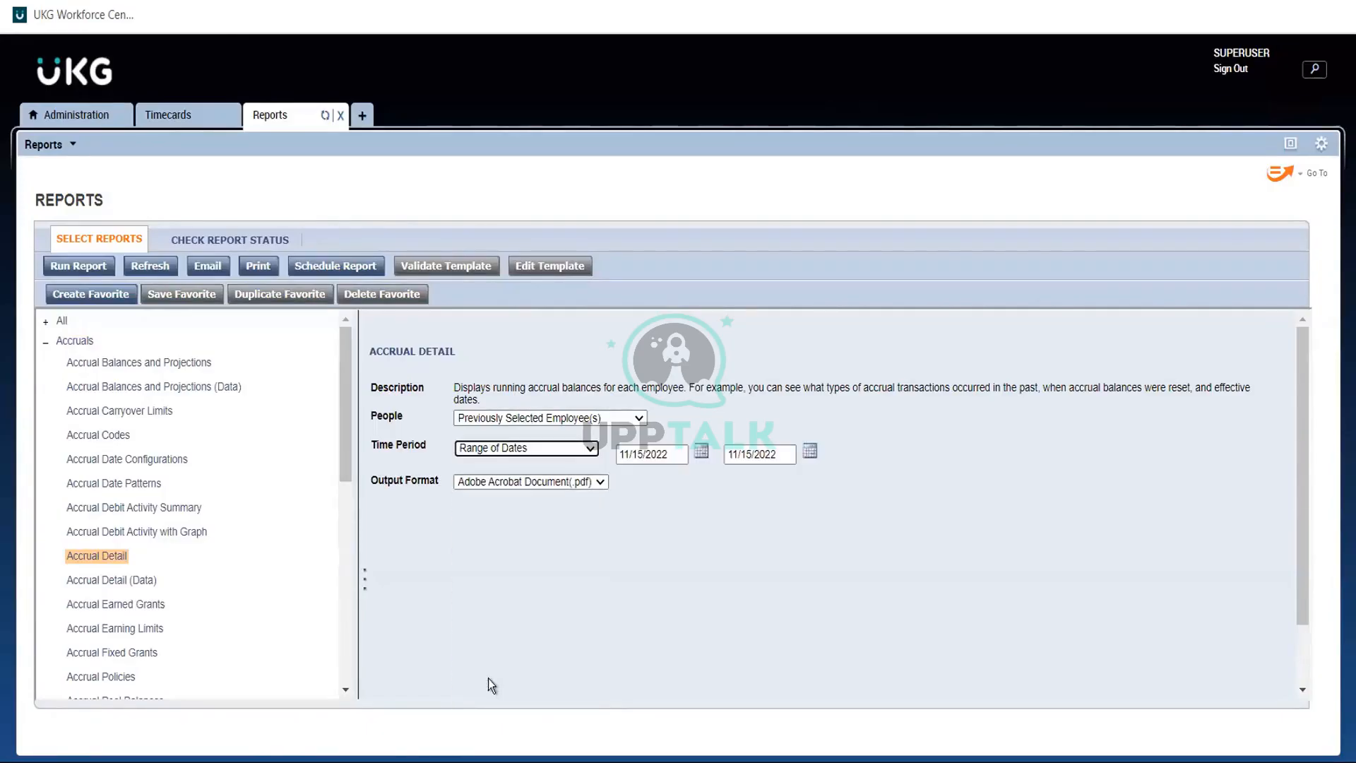
click(630, 455)
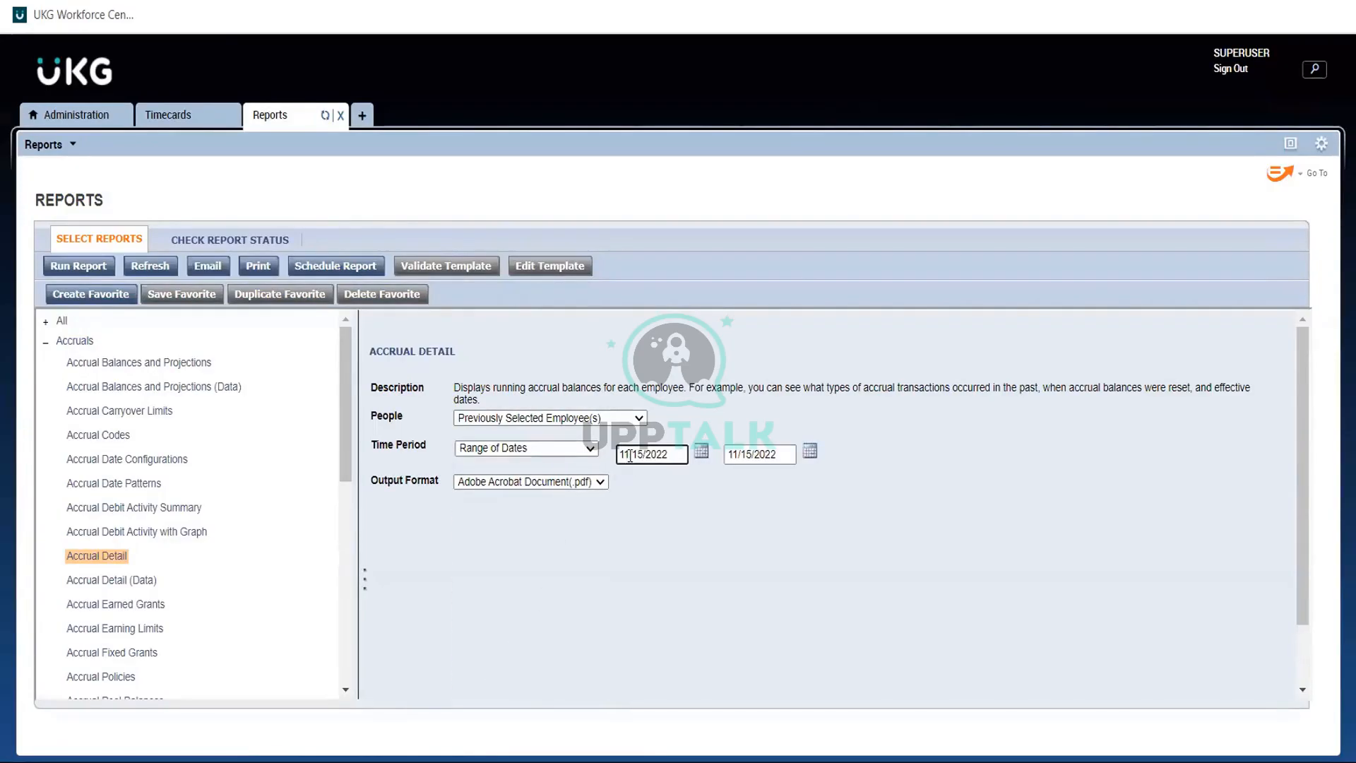
key(BackSpace)
key(BackSpace)
text(01)
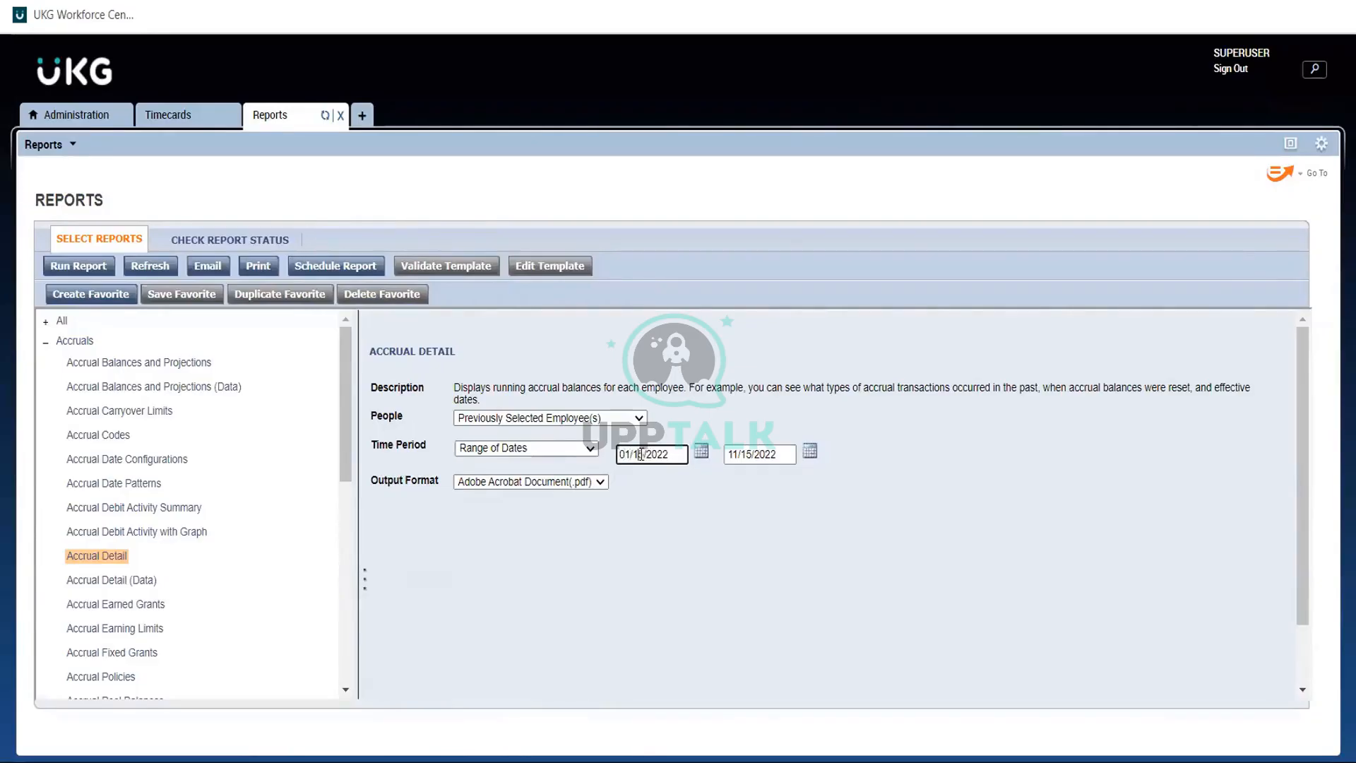
click(642, 454)
key(Delete)
click(650, 524)
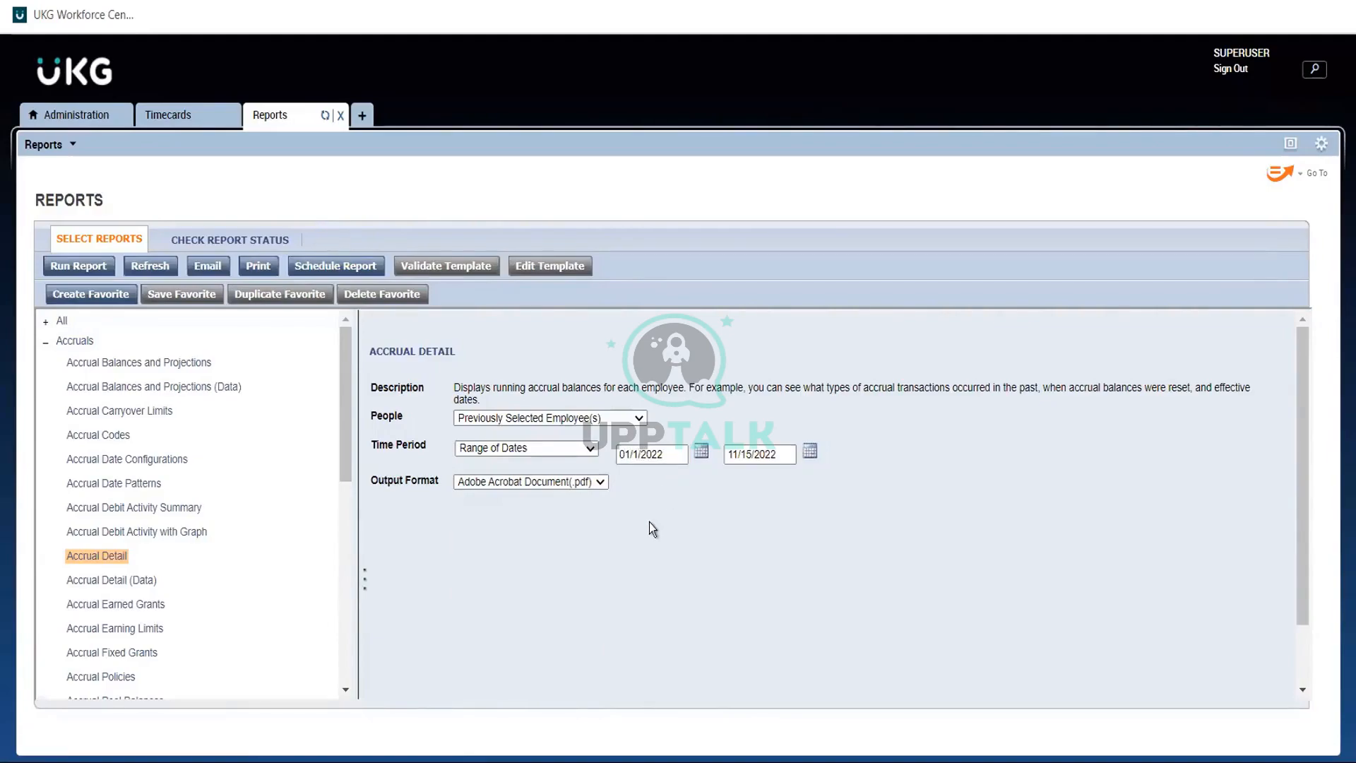
- Set the end date of the report's range to 1/1/2023
click(739, 454)
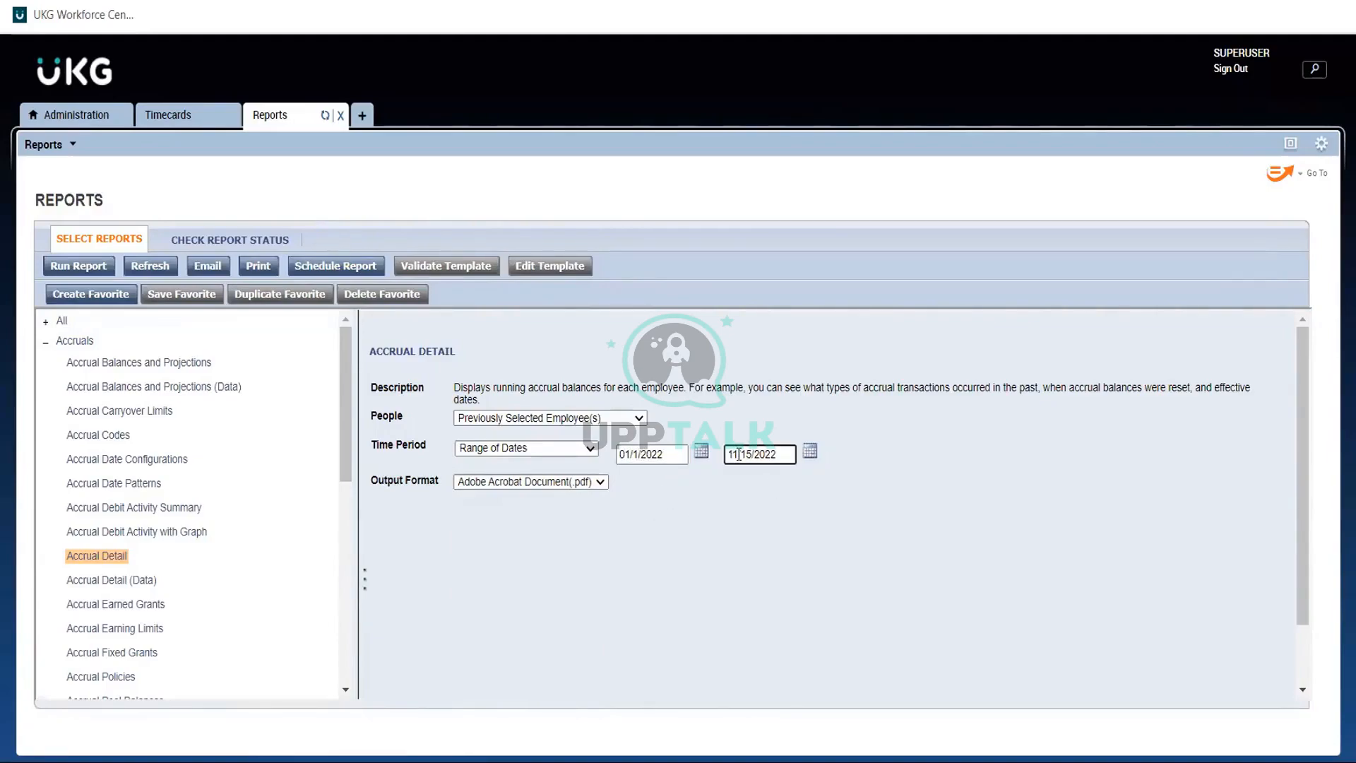
key(BackSpace)
key(BackSpace)
text(1)
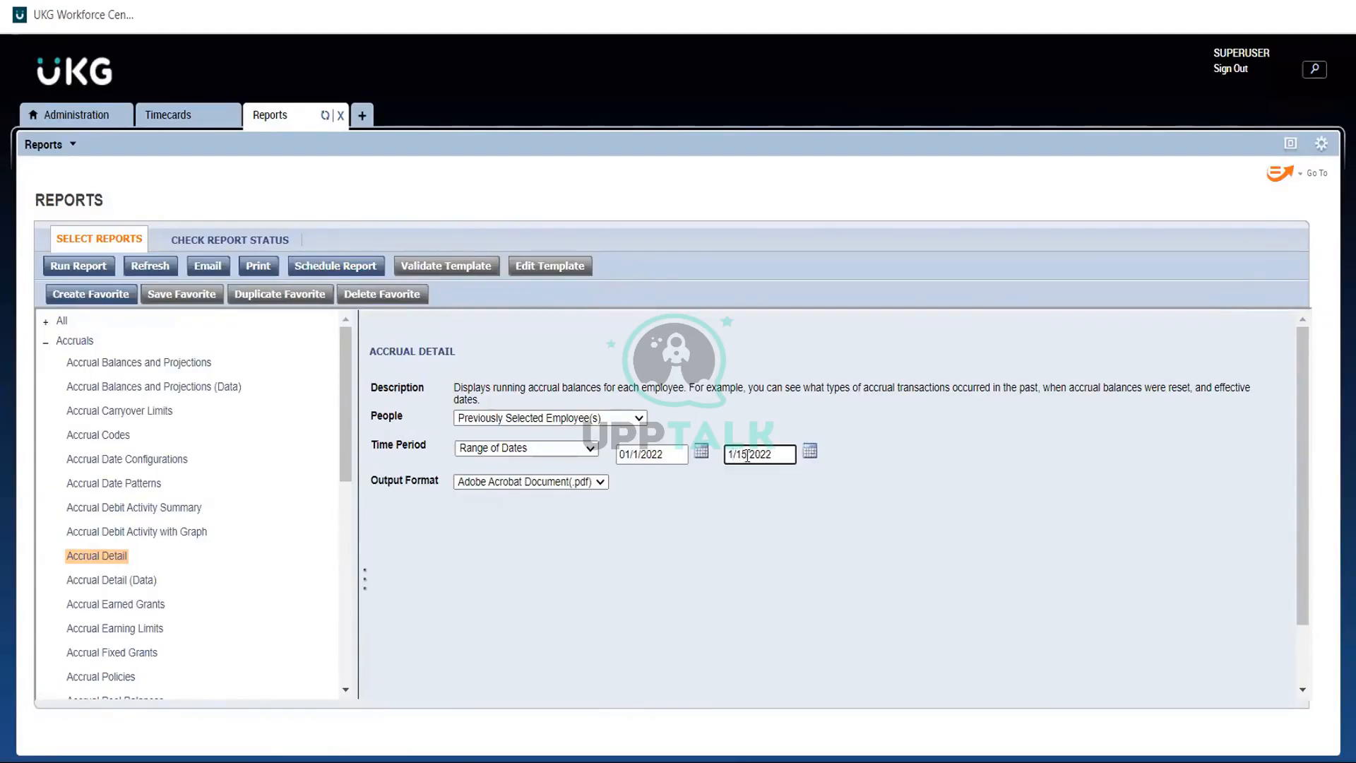
key(Delete)
key(Delete)
key(Delete)
text(/1/2023)
click(756, 491)
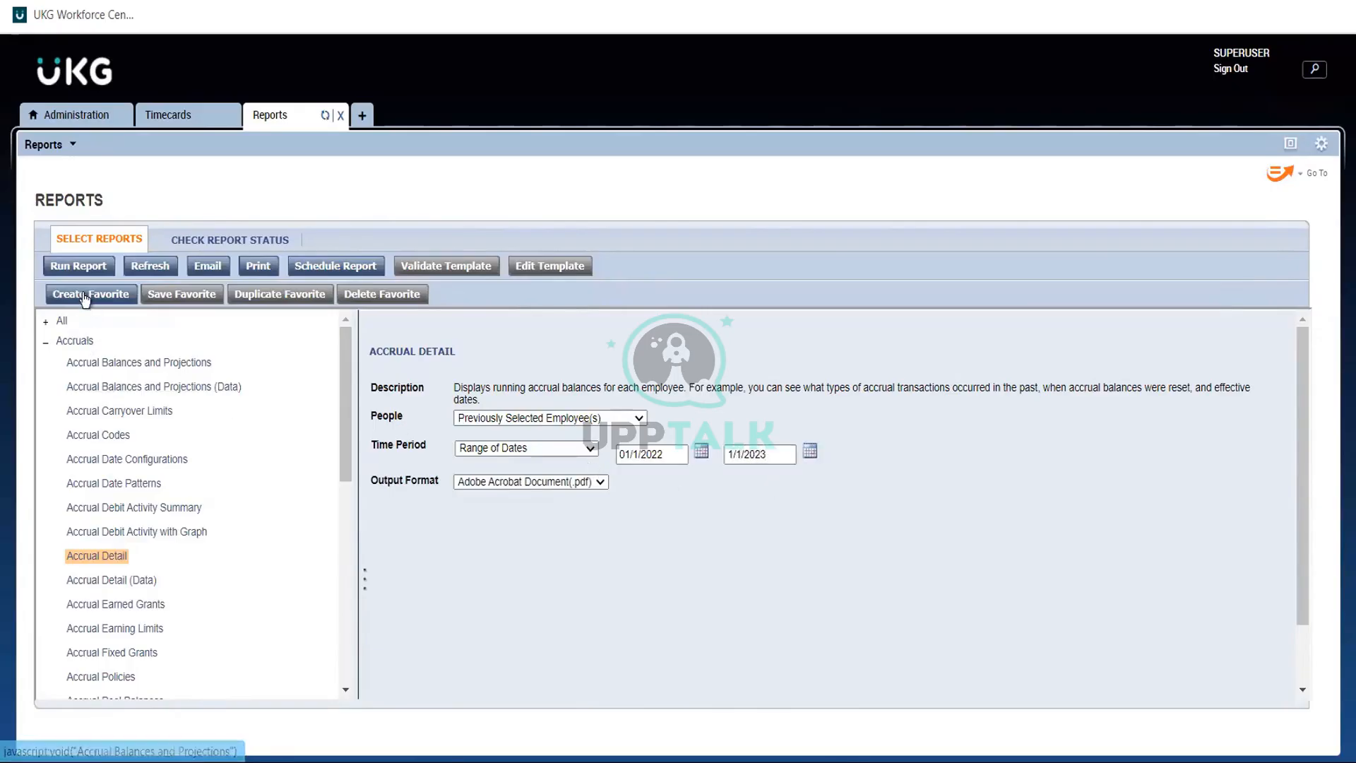
- Run the Accrual Detail report and refresh its status until the run is complete
click(79, 273)
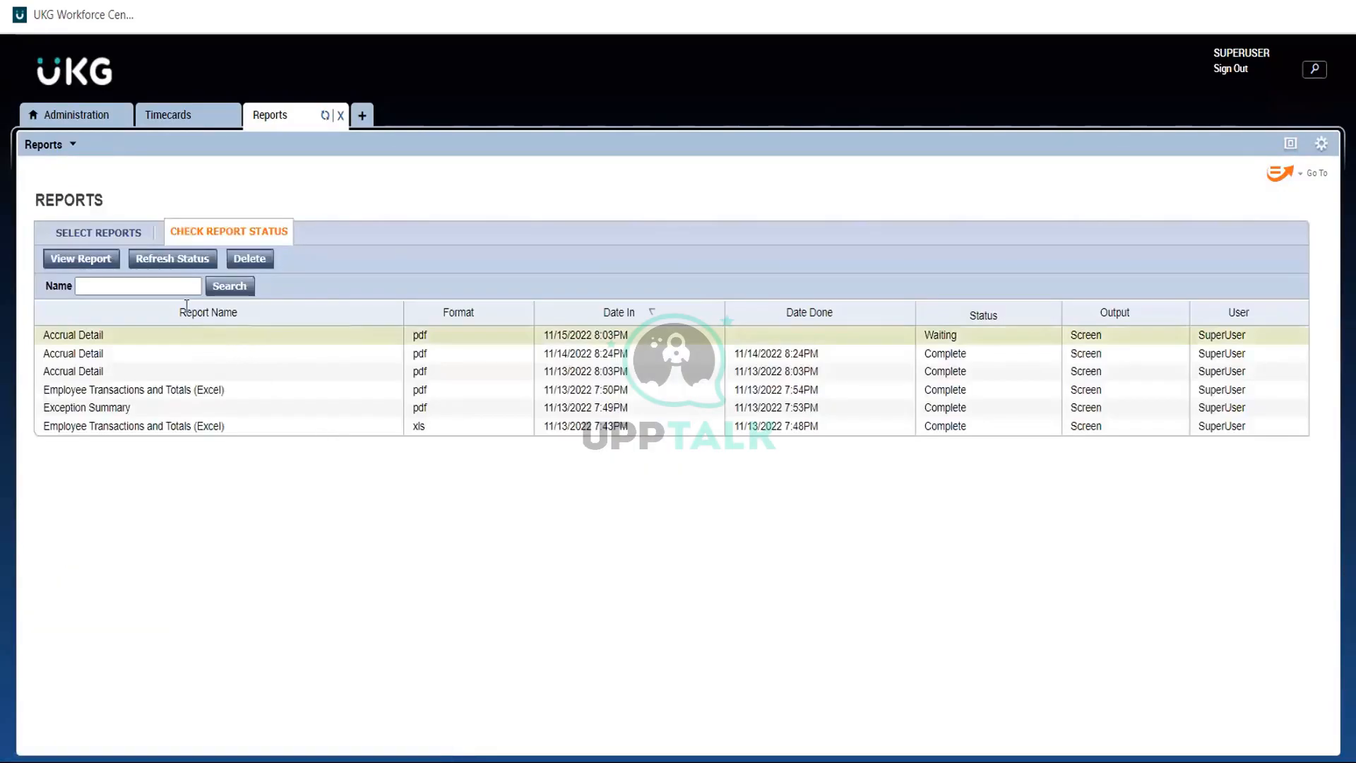
click(175, 261)
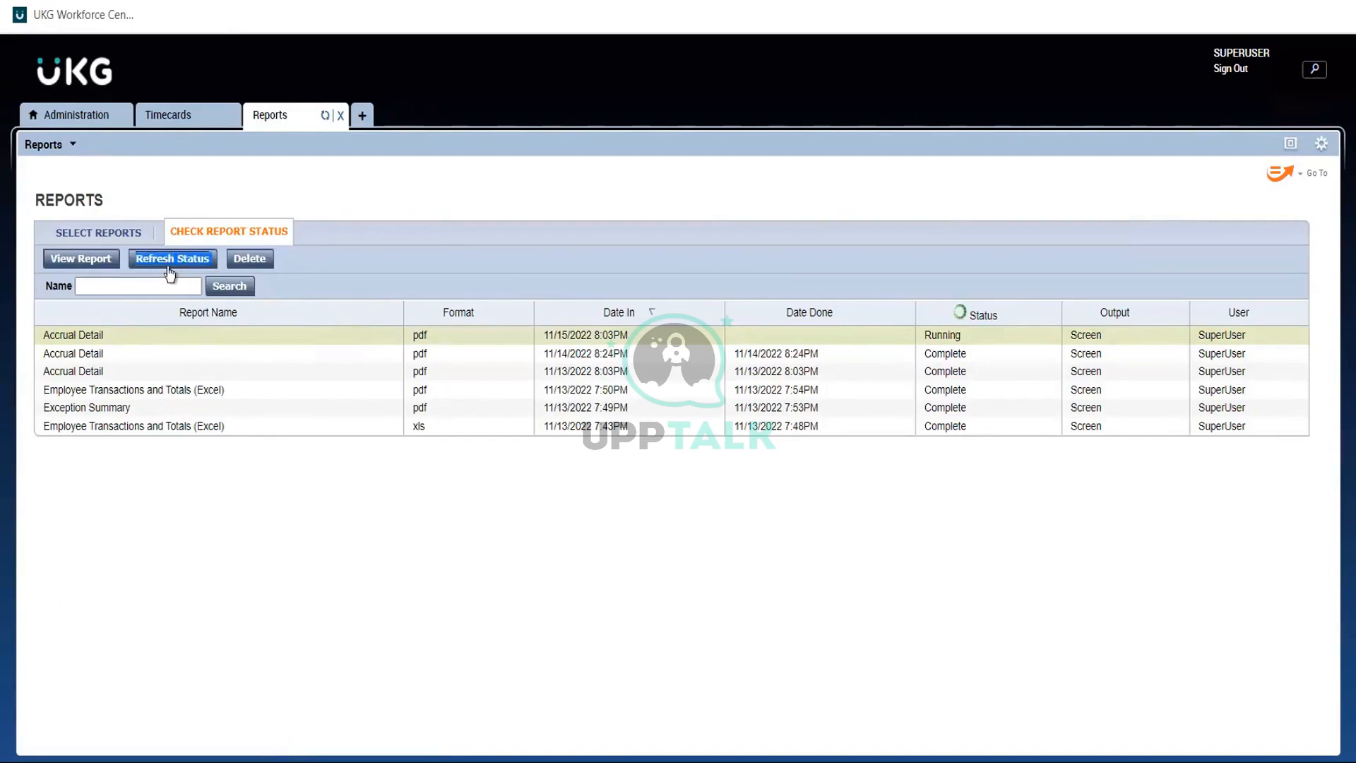
click(158, 262)
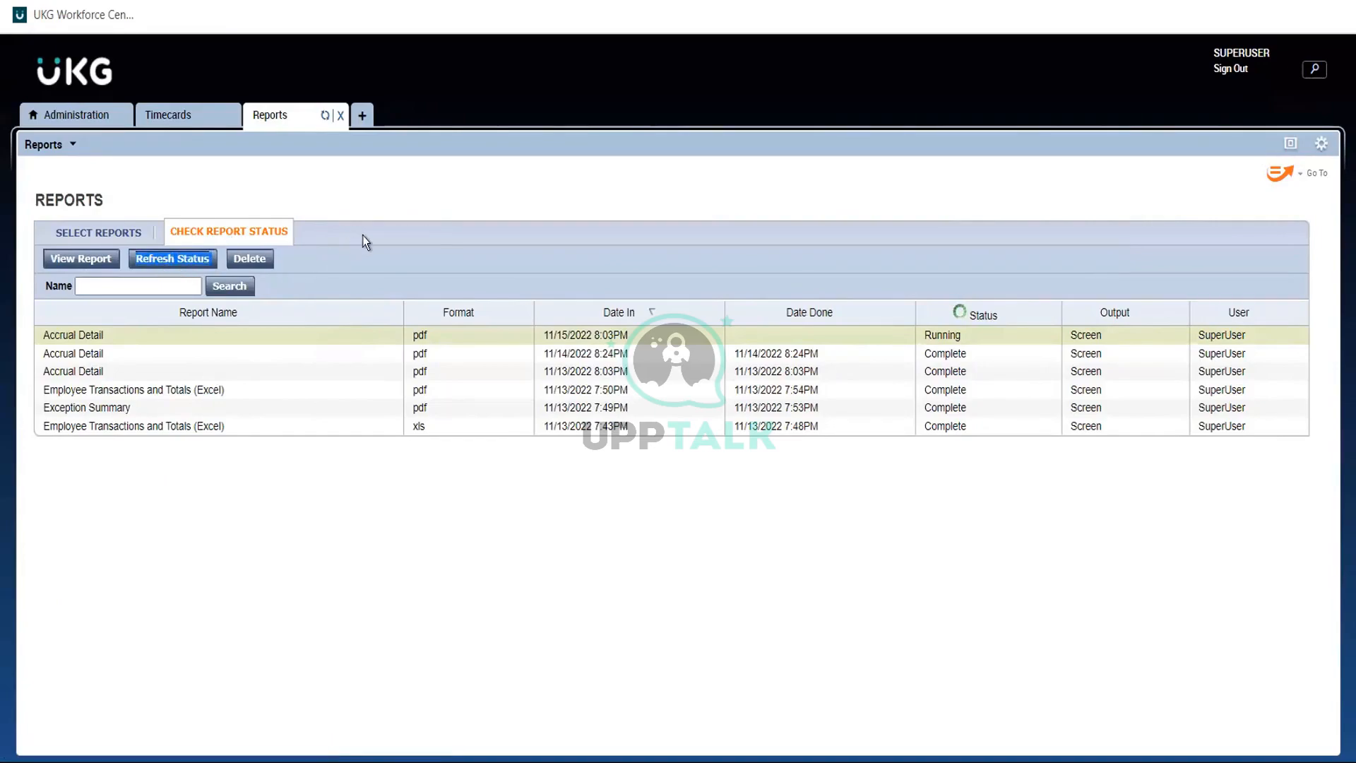
click(171, 261)
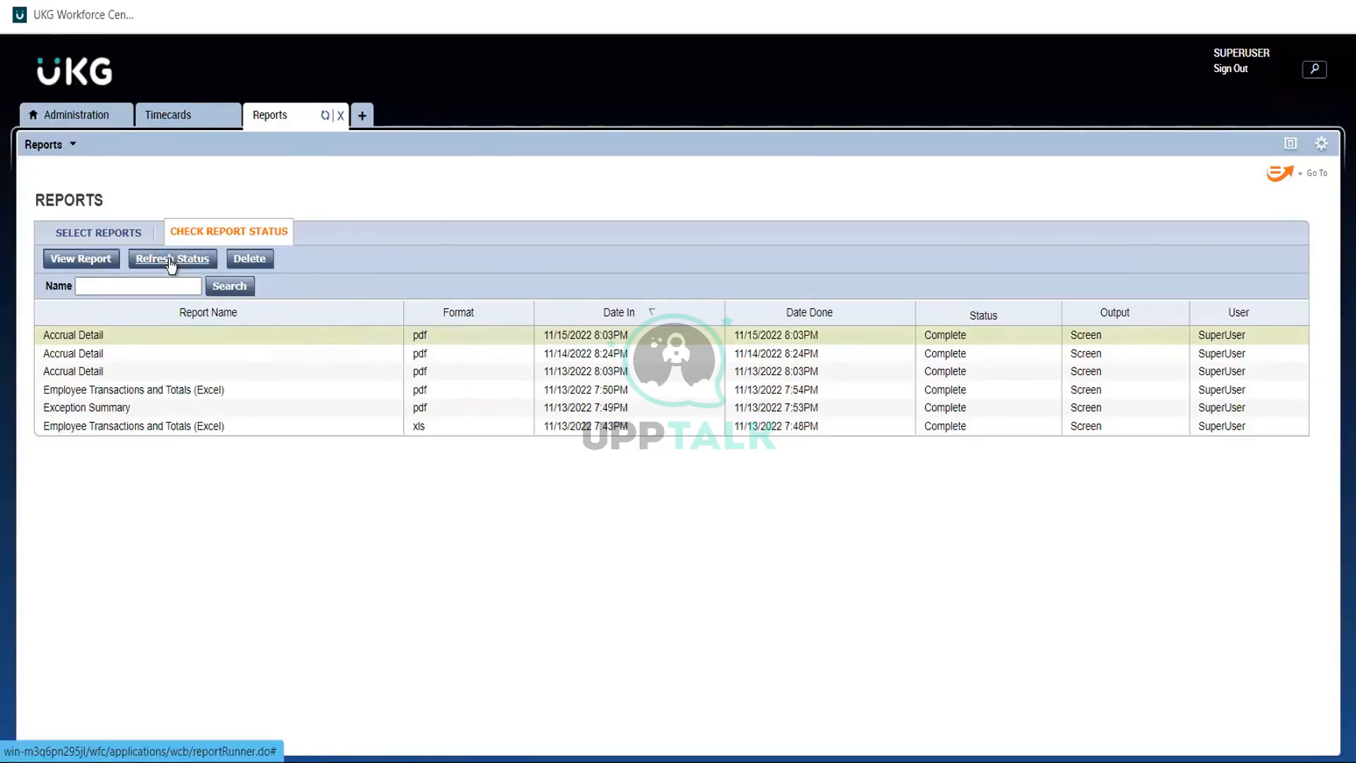
- Open the newest completed Accrual Detail report and examine the earned hours and carryover adjustments for ABC Emergency and ABC Sick
double_click(72, 338)
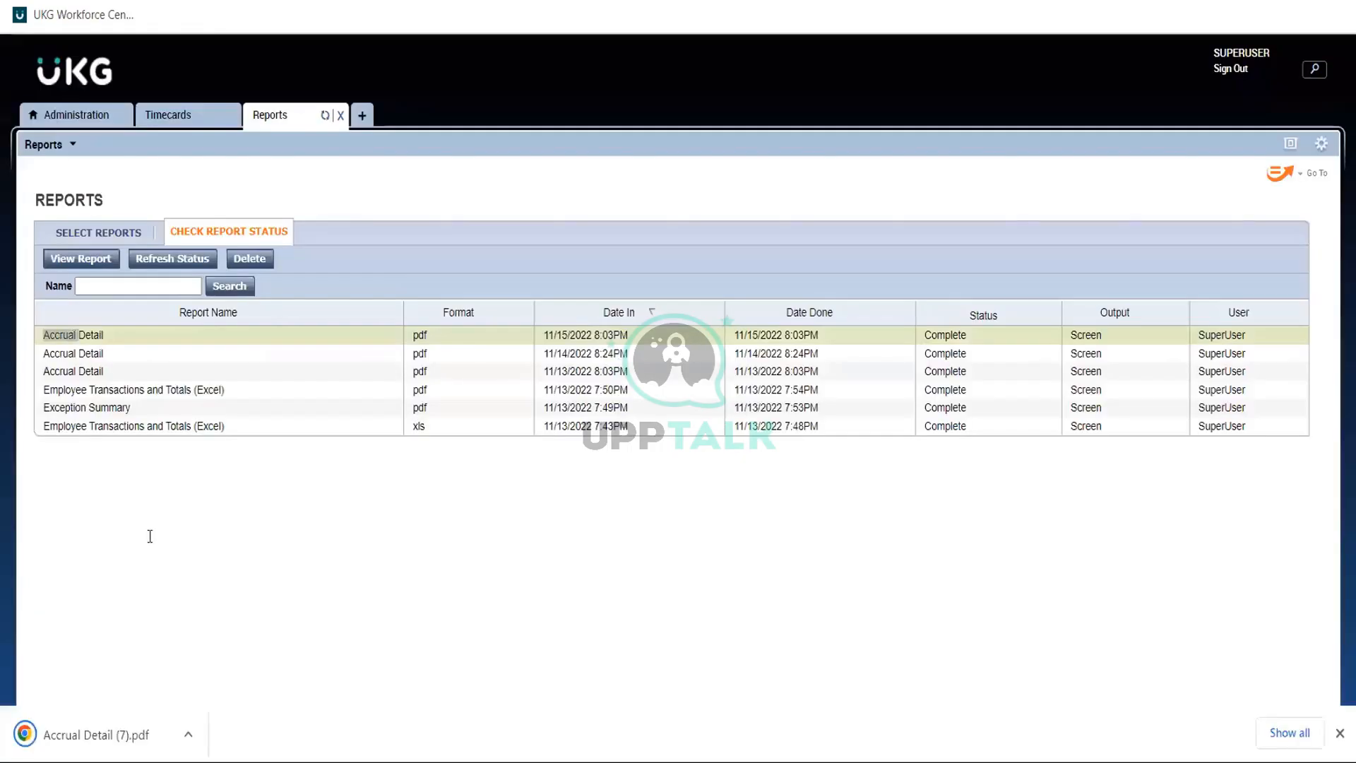
click(99, 737)
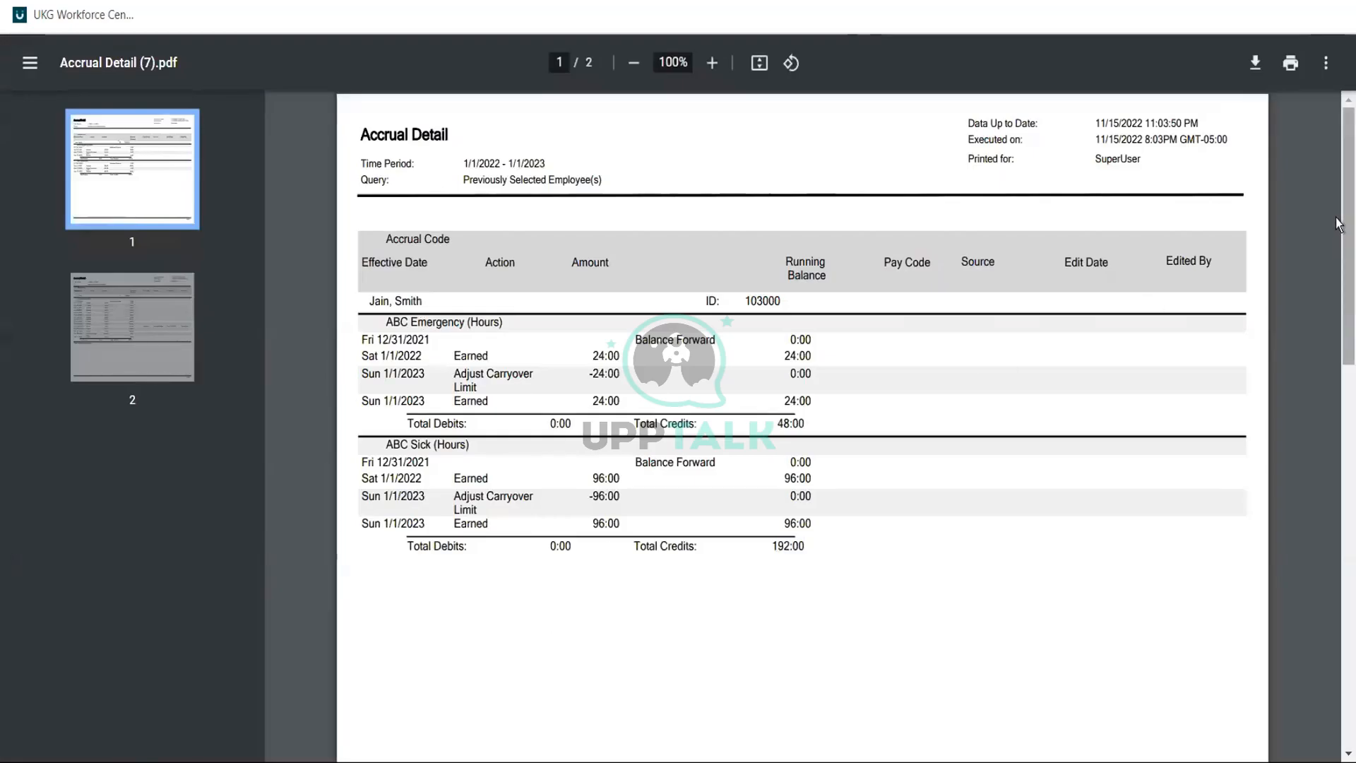
mouse_move(1339, 225)
mouse_down()
mouse_move(1339, 401)
mouse_move(1339, 216)
mouse_up()
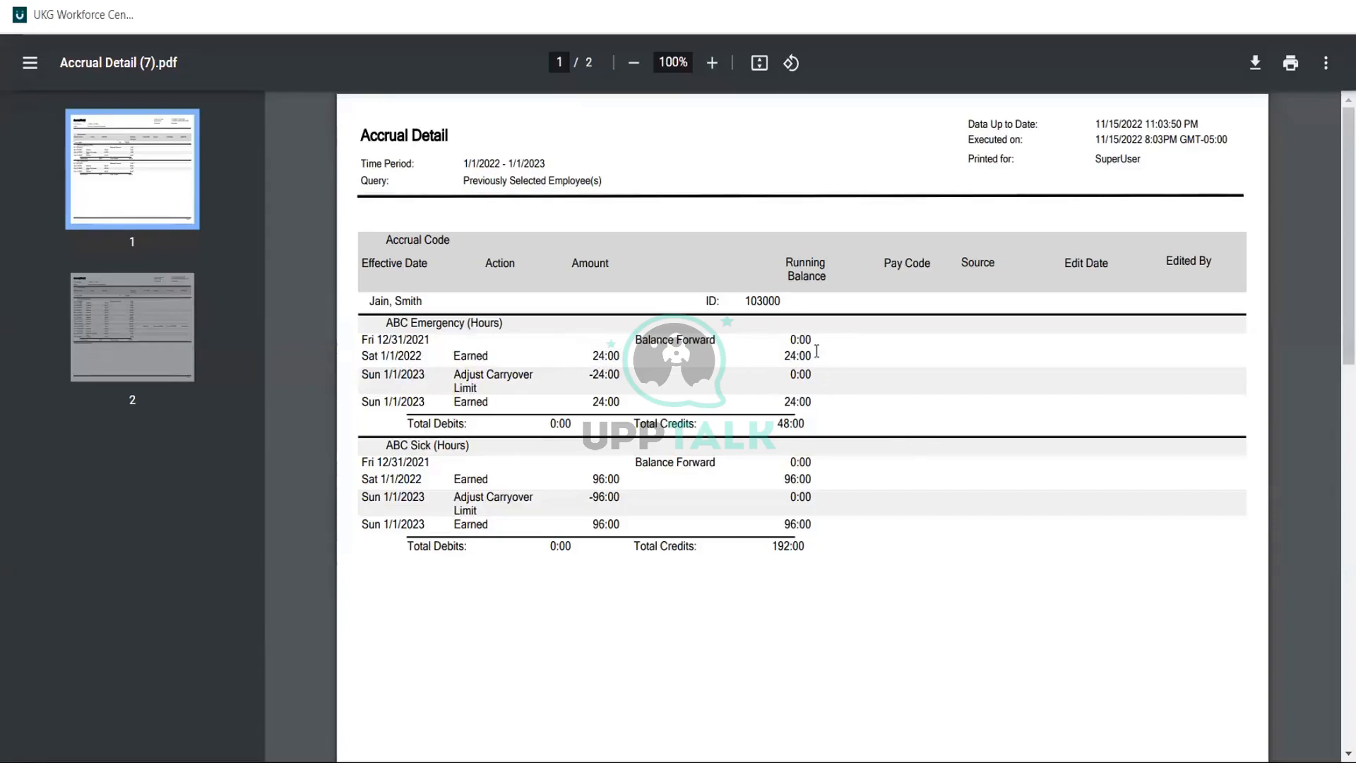
drag(817, 351, 801, 355)
triple_click(403, 392)
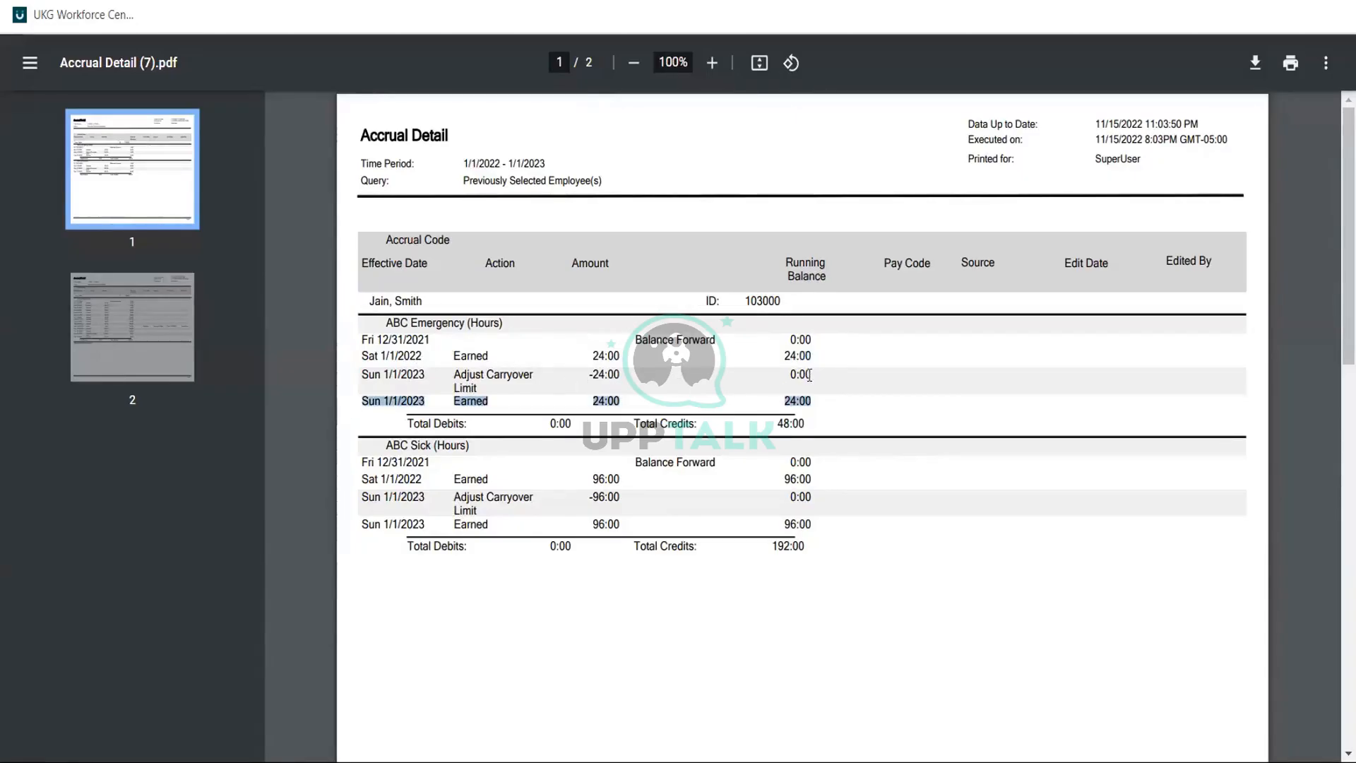
drag(590, 373, 809, 375)
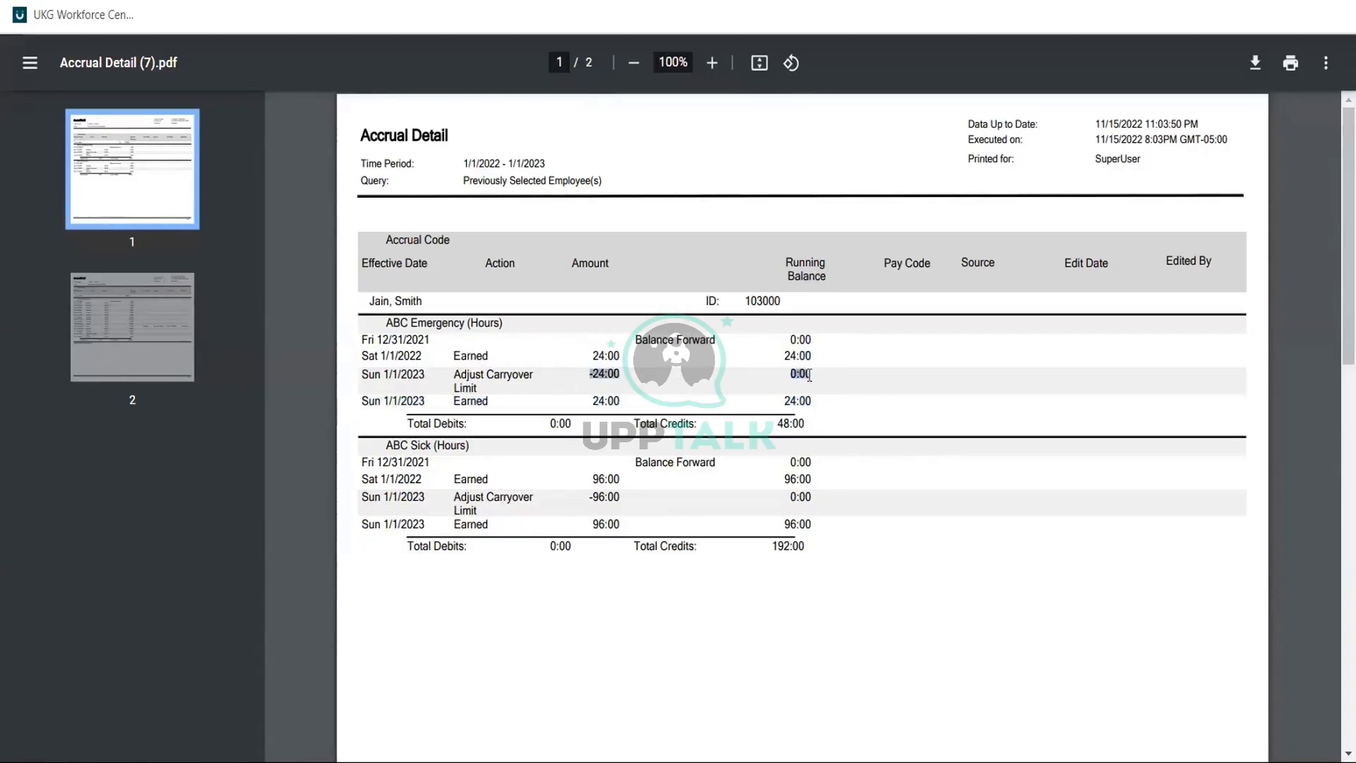
click(613, 406)
triple_click(417, 471)
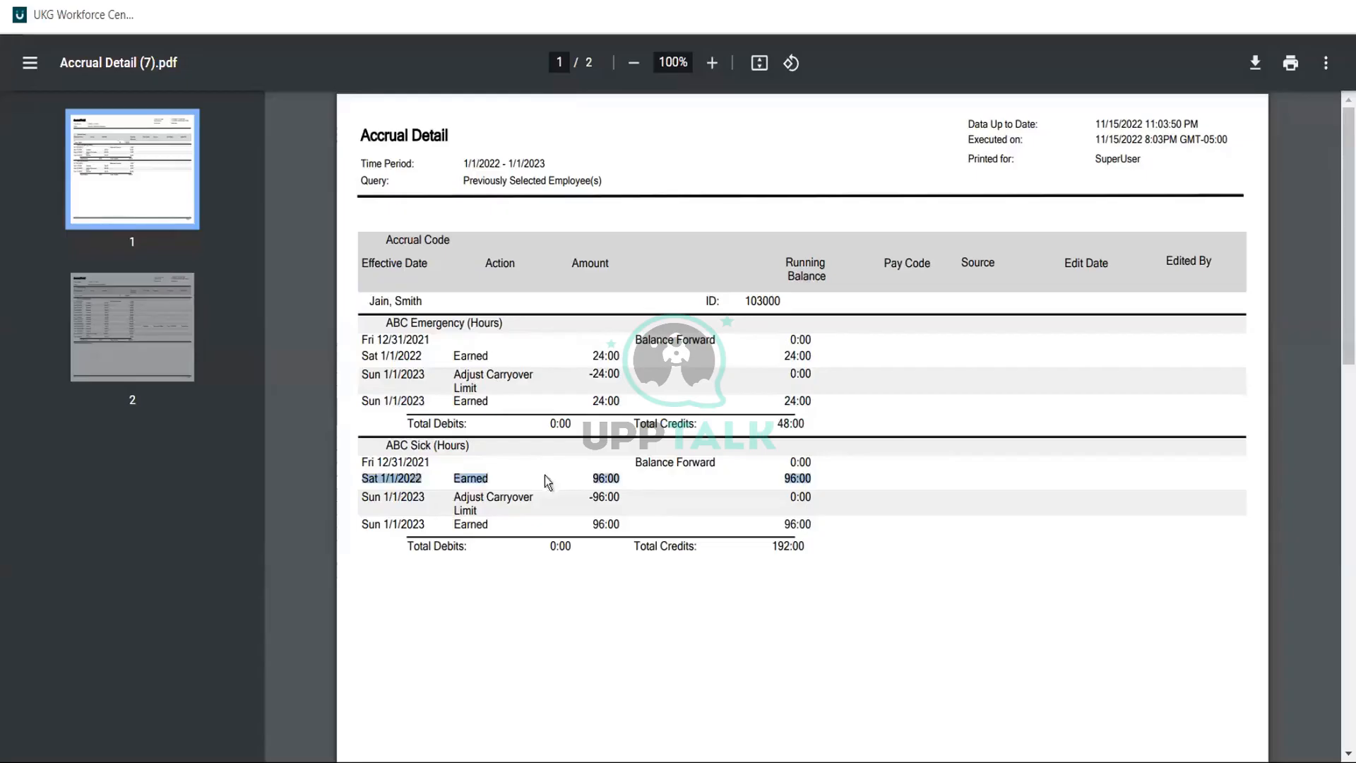
click(621, 486)
triple_click(621, 486)
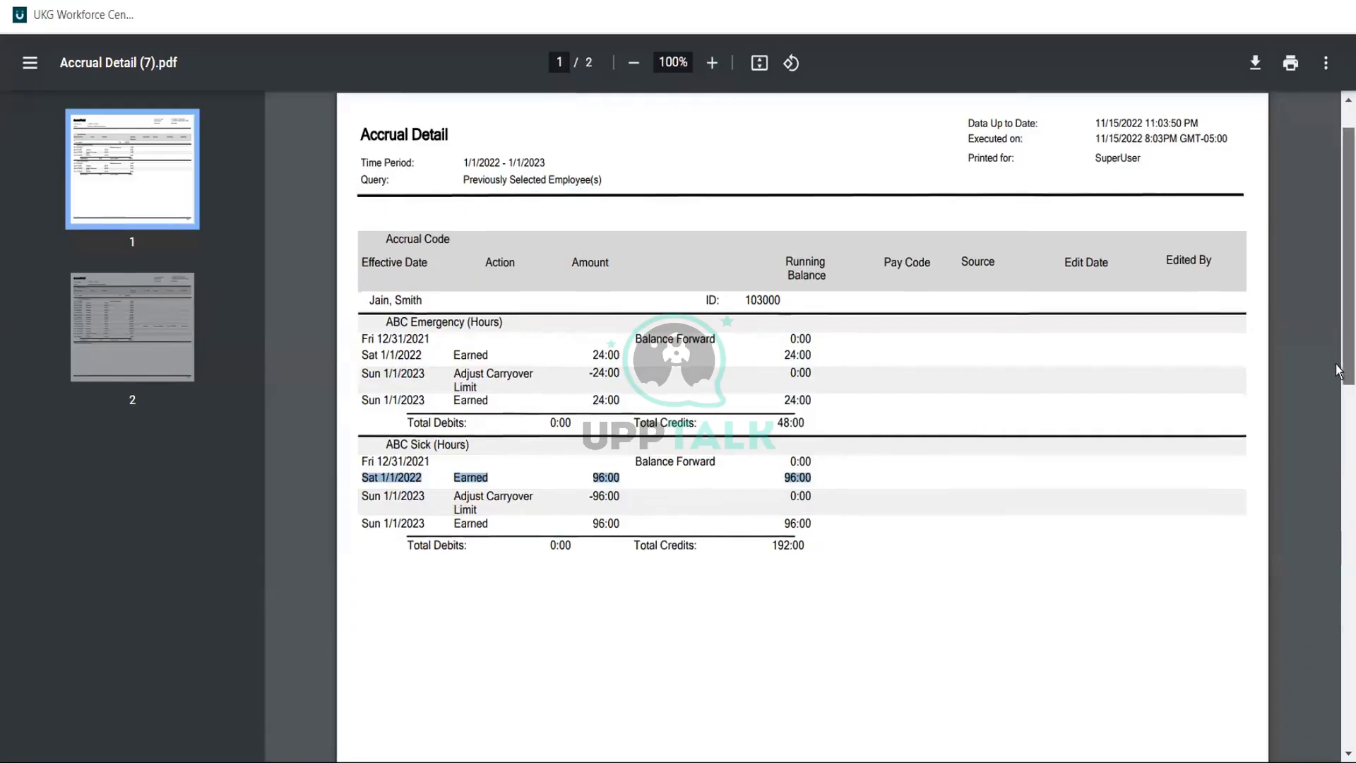
- Examine the ABC Vacation section on the report's second page, focusing on the 1/1/2023 carryover adjustment and earned hours
scroll(1338, 424, down, 2)
scroll(1338, 466, down, 4)
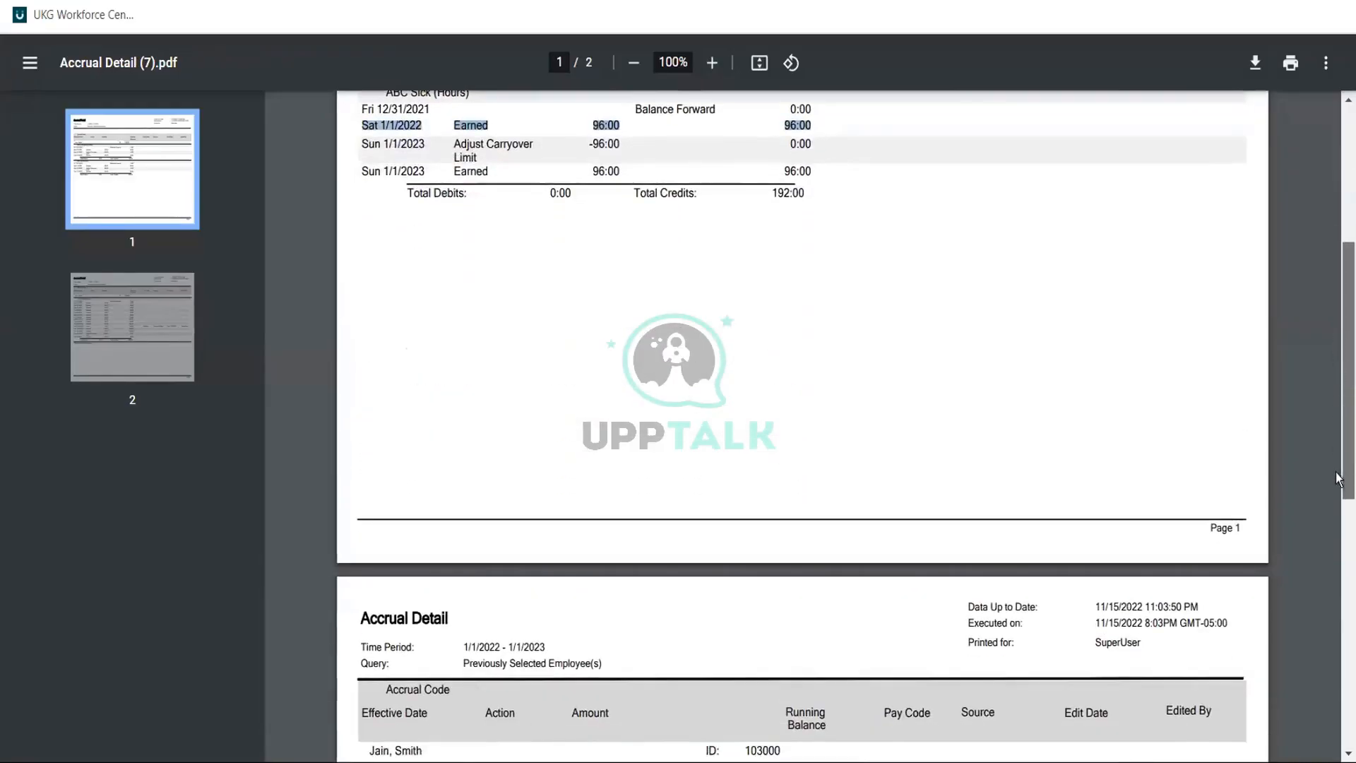
scroll(1334, 562, down, 3)
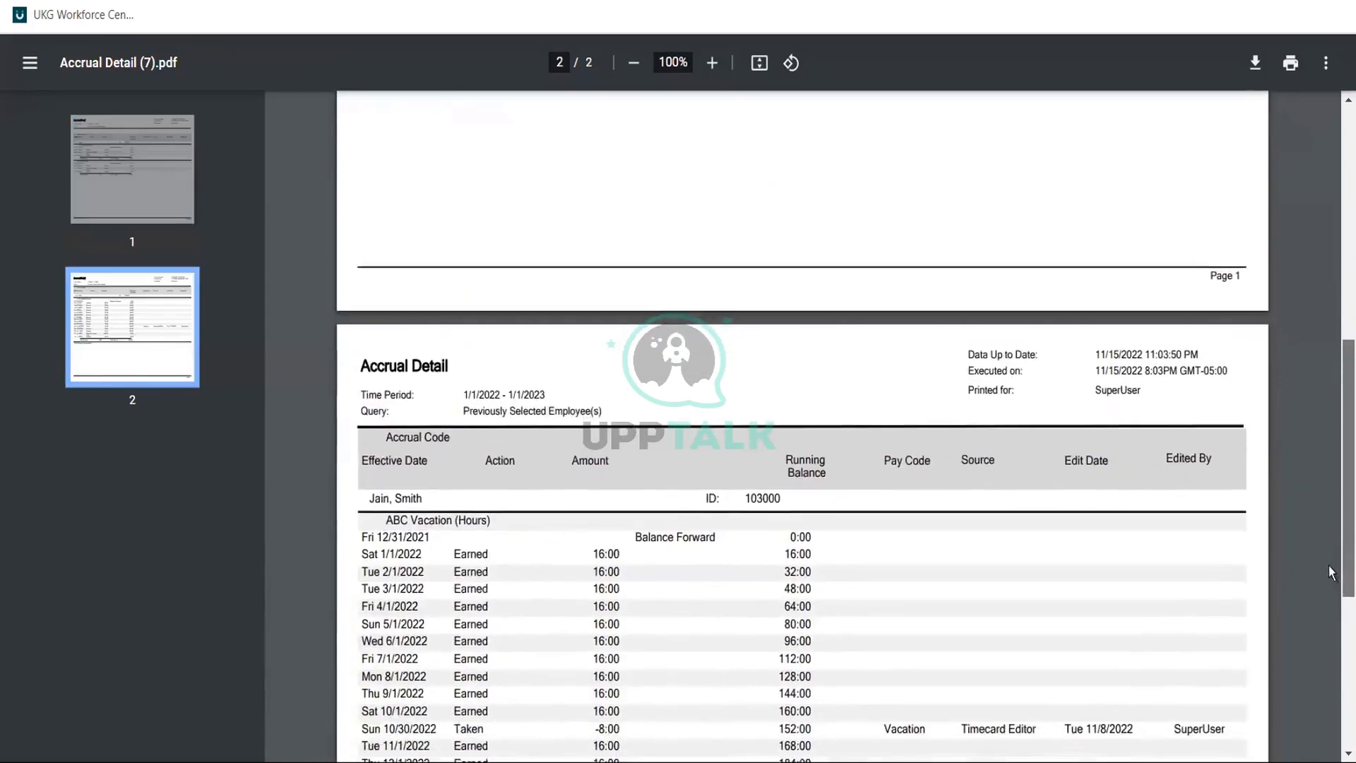
scroll(1332, 625, down, 1)
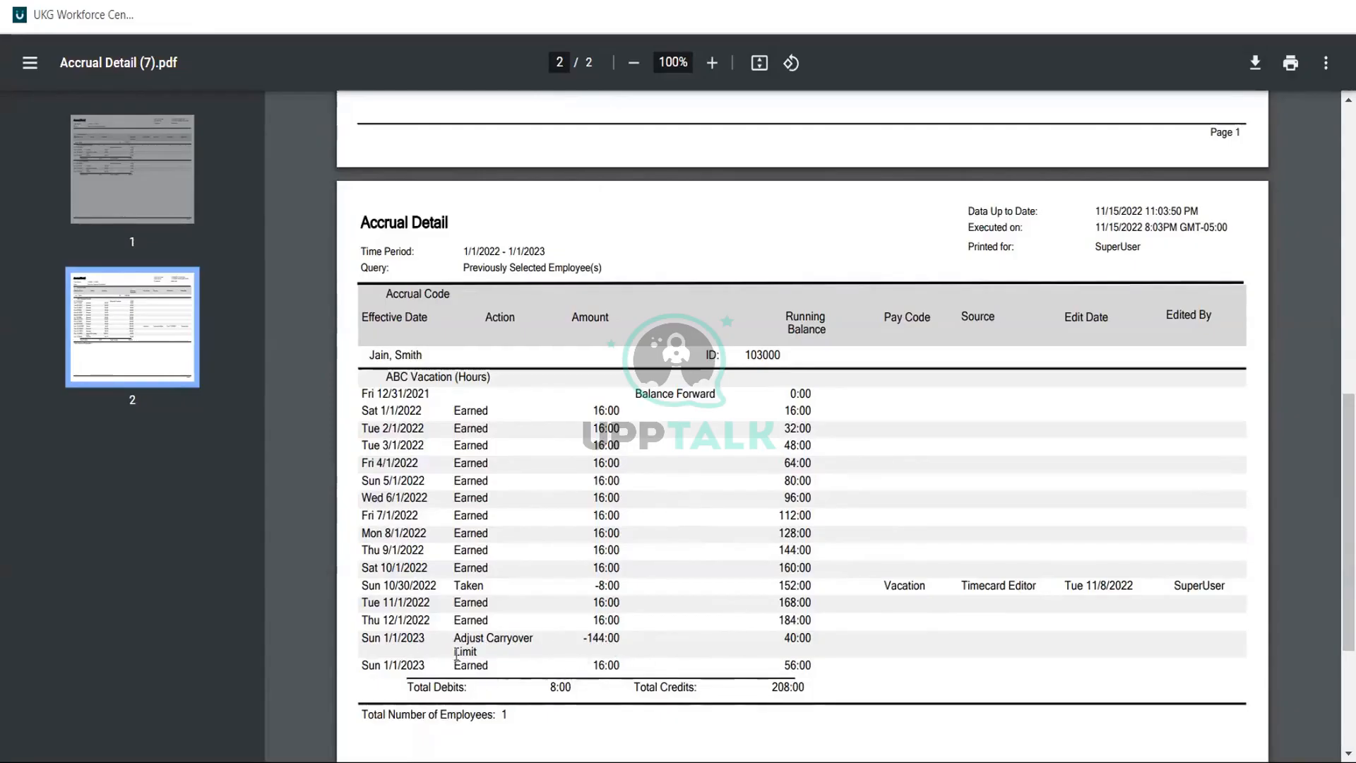
drag(724, 633, 803, 641)
click(599, 634)
triple_click(599, 634)
triple_click(597, 665)
click(752, 670)
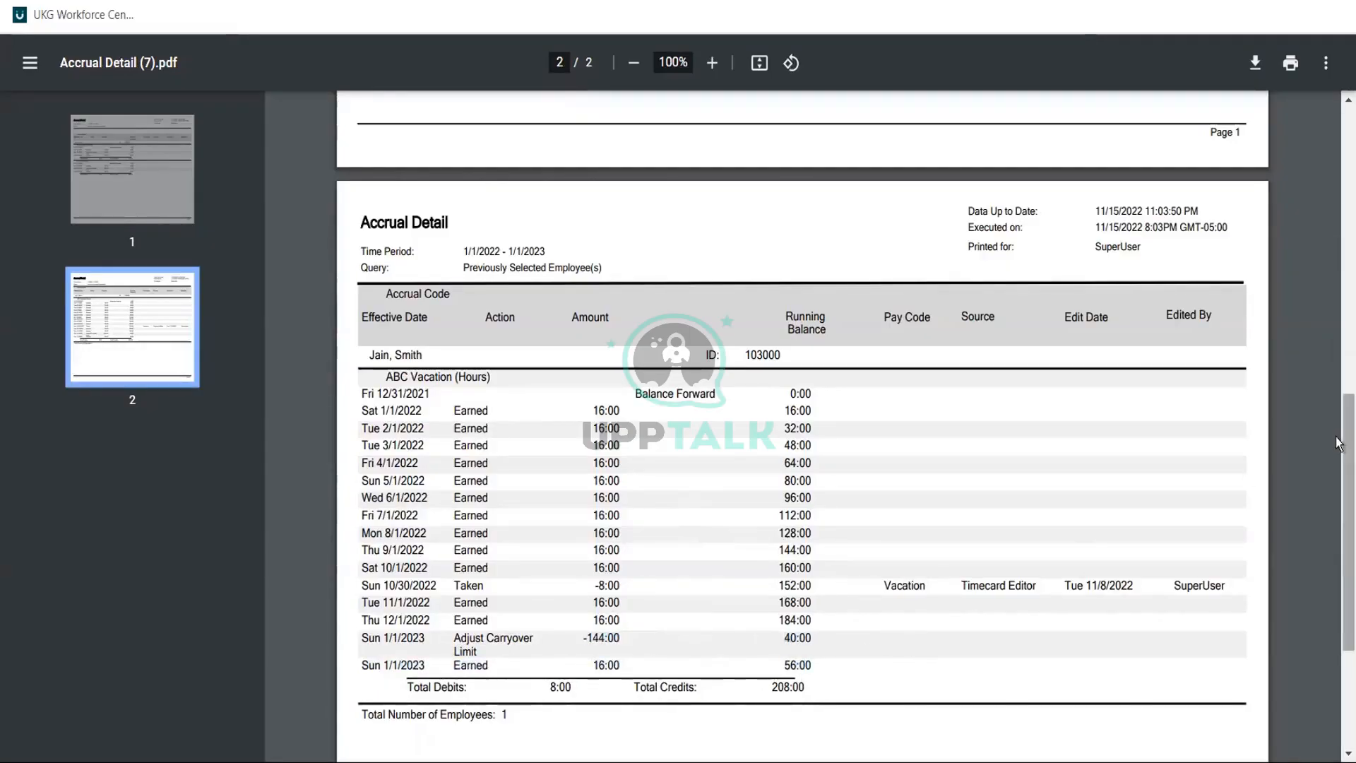
click(1338, 259)
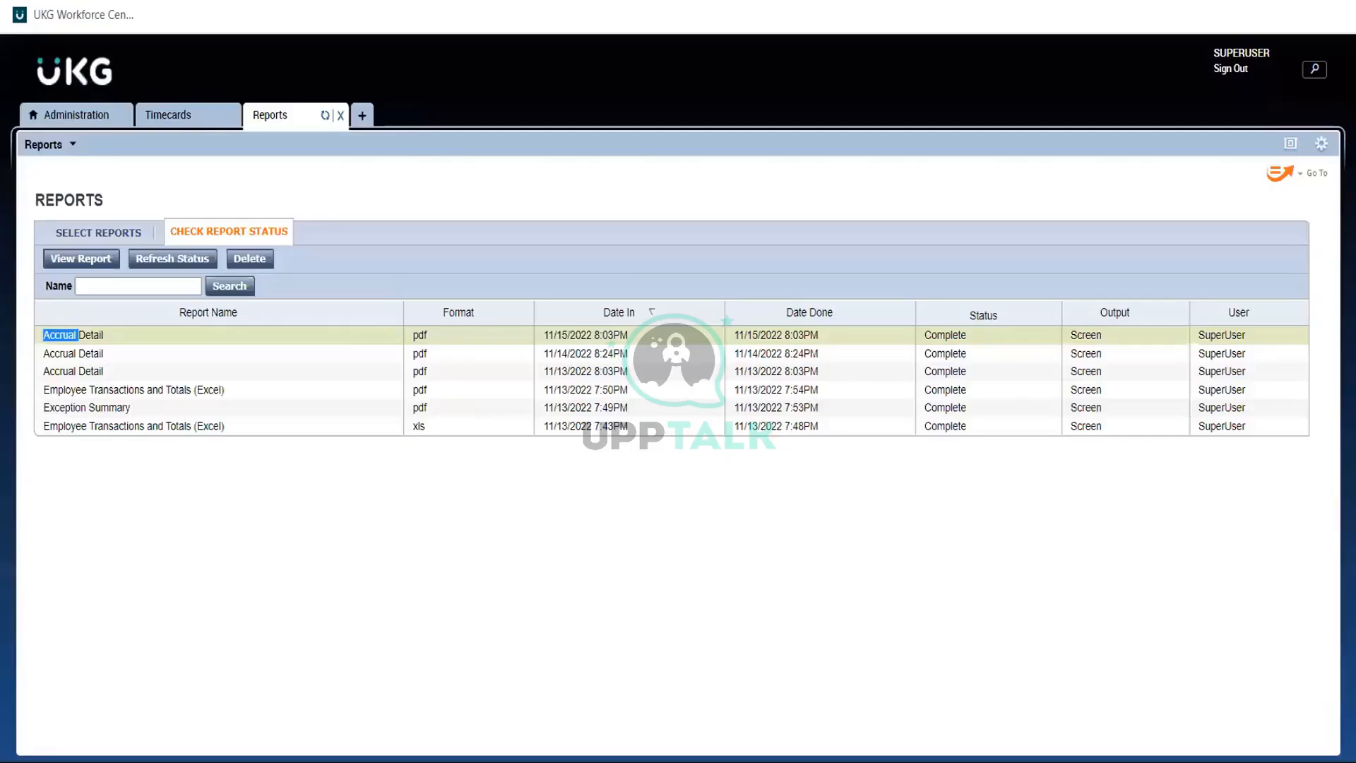
- Switch to the AccrualPolicySample notes in Notepad, save the file, and review the accrual requirements in a maximized window
key(alt+Tab)
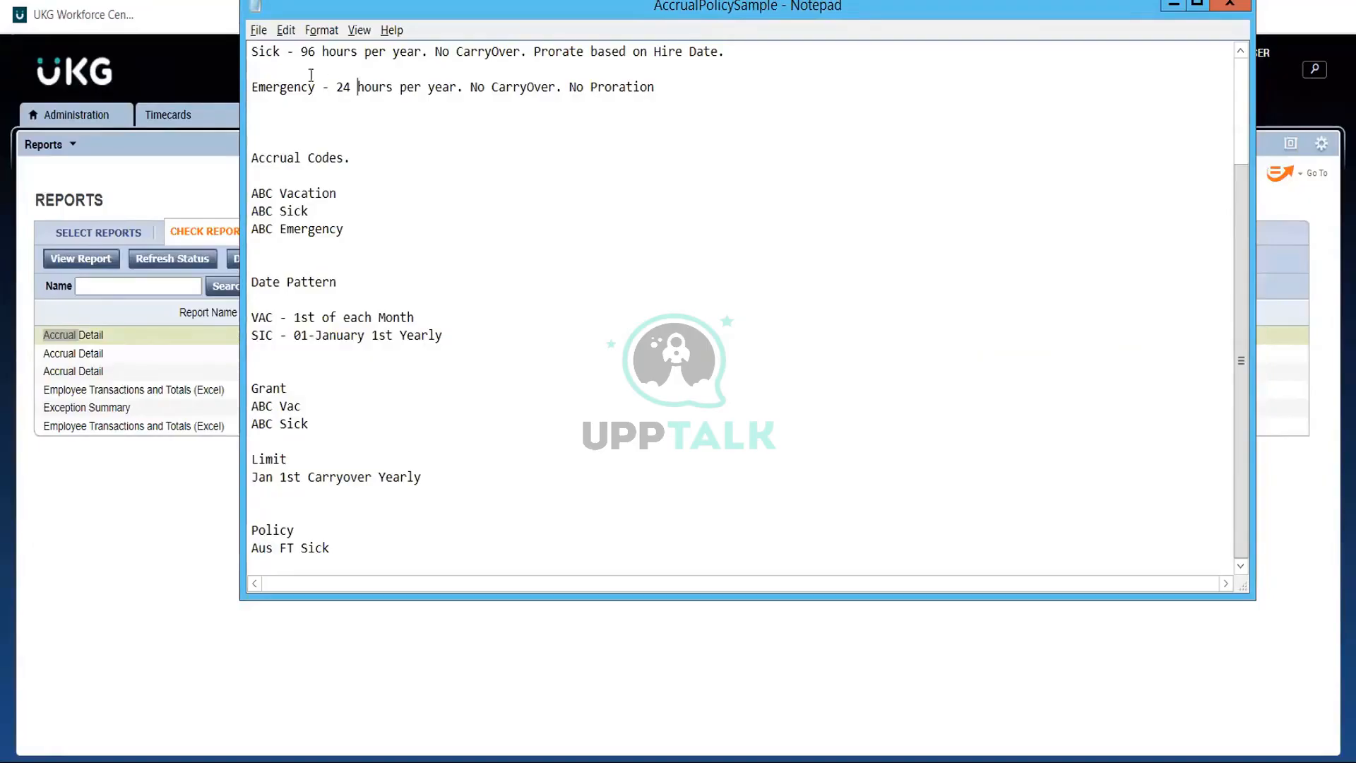
click(259, 31)
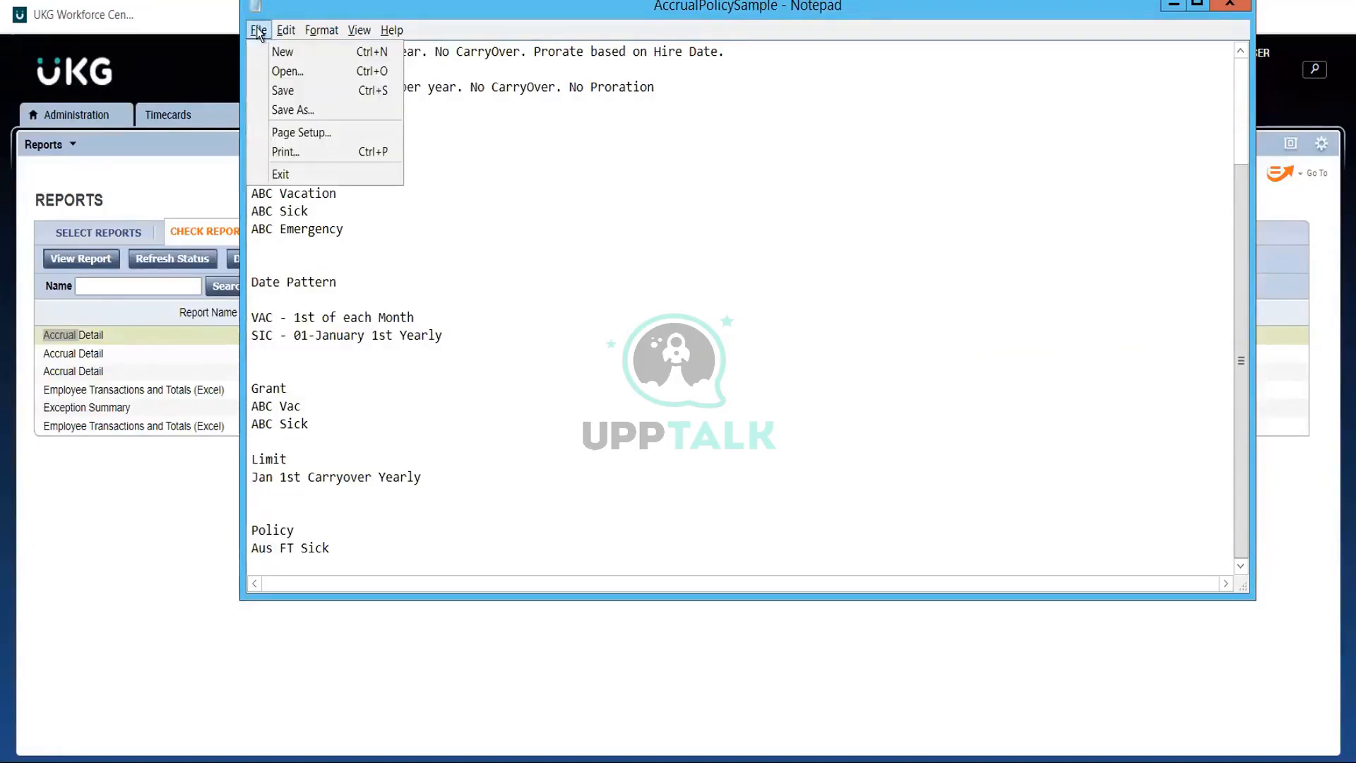
click(289, 95)
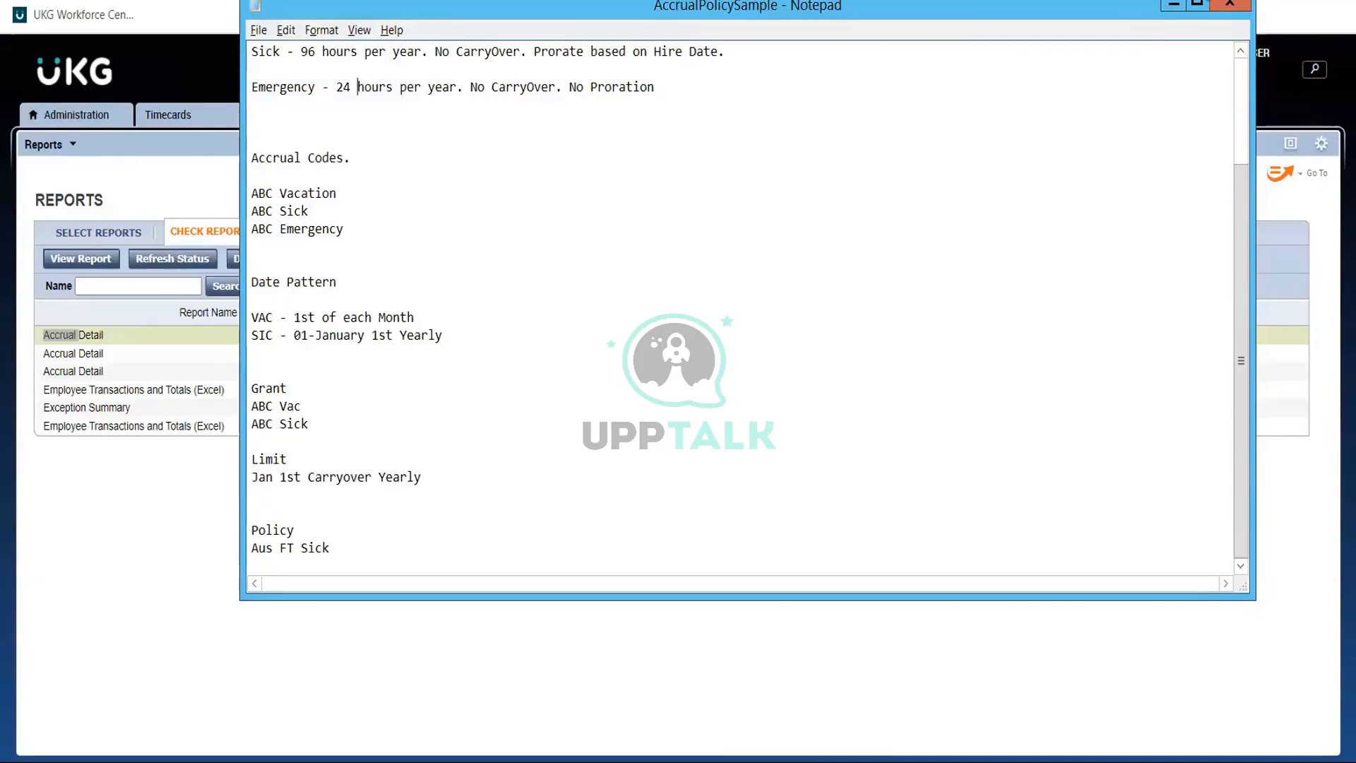
click(1196, 7)
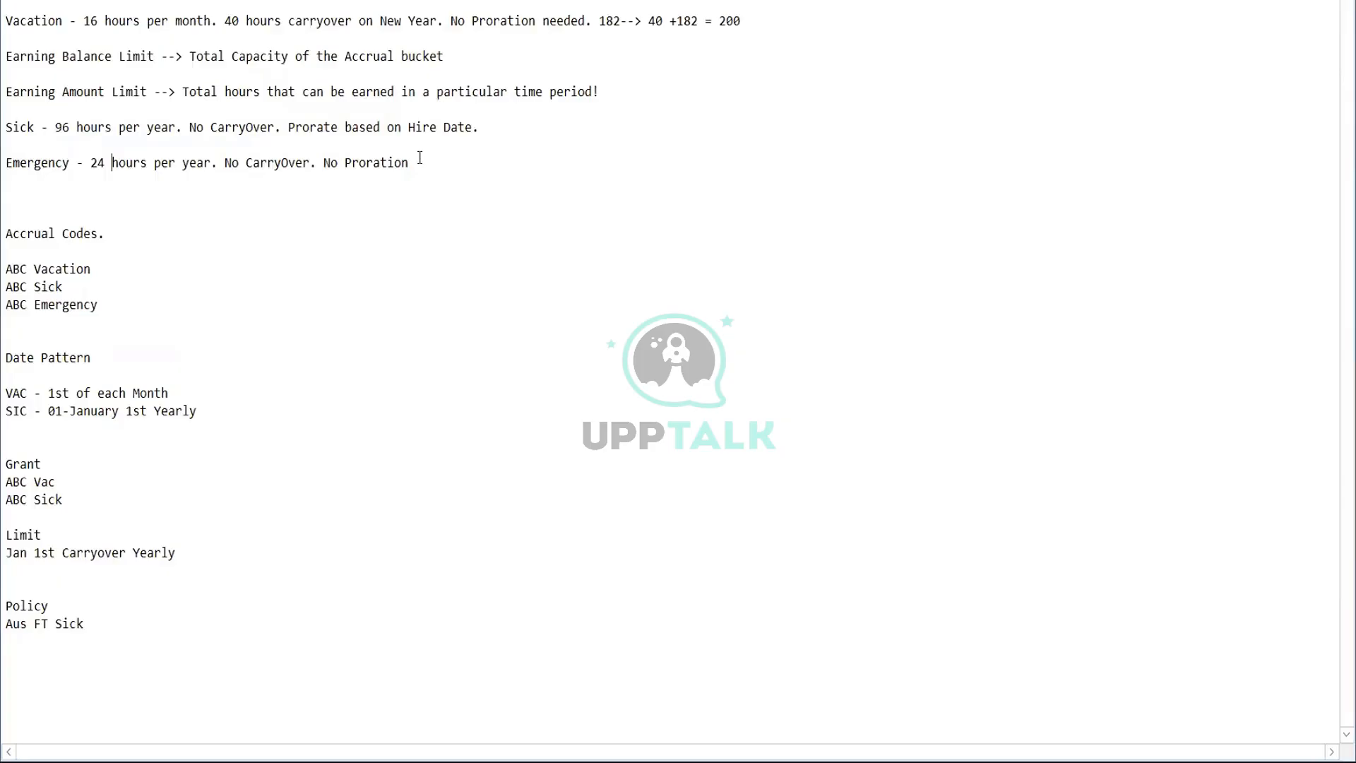
drag(420, 157, 24, 5)
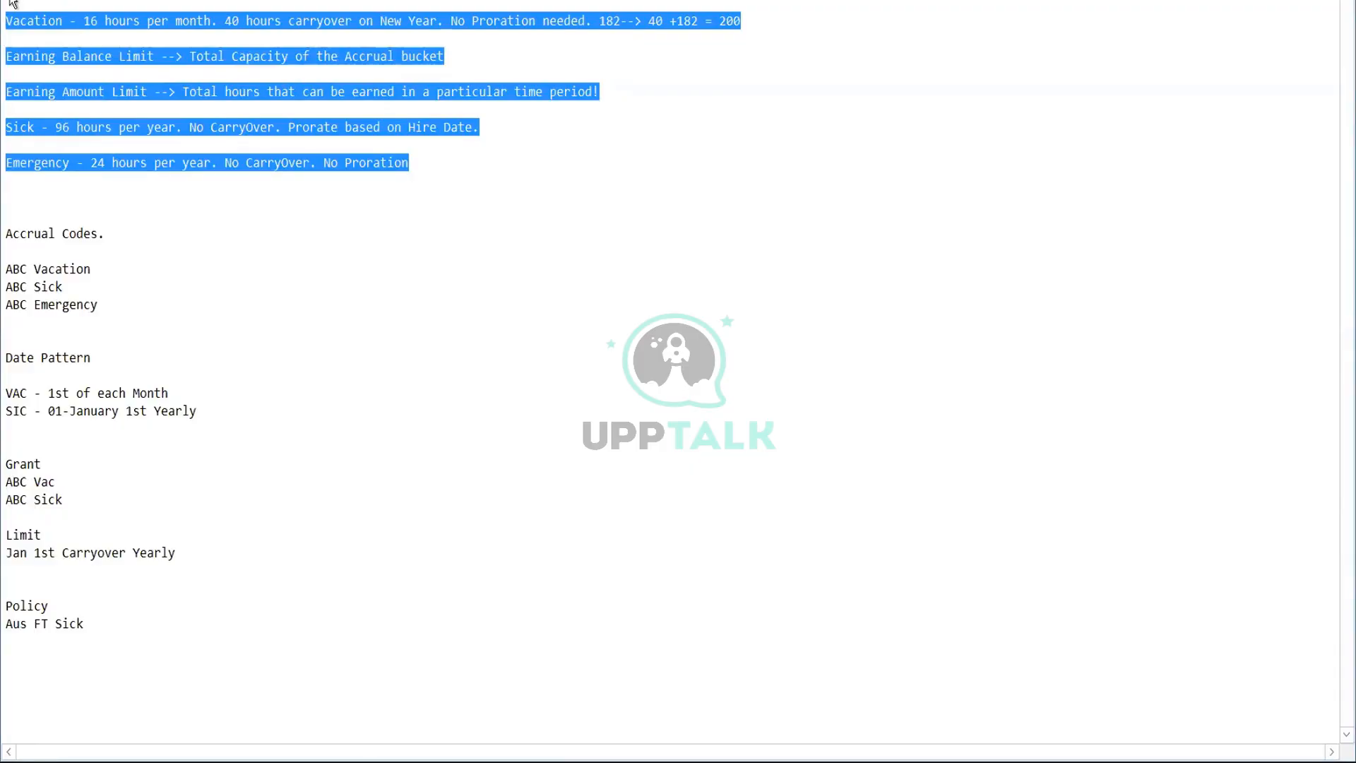
click(329, 231)
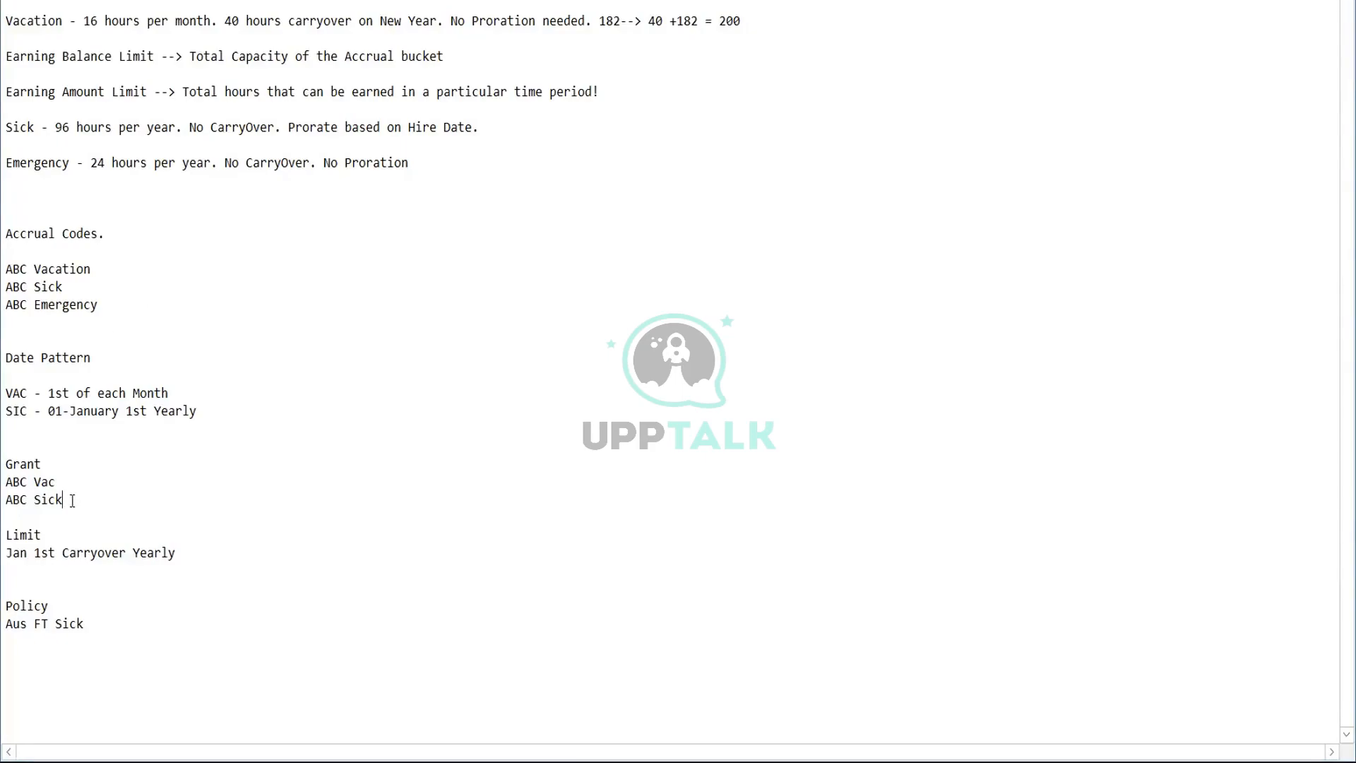
- Add ABC Emergency below ABC Sick in the notes' Grant list, followed by blank space
drag(63, 499, 7, 488)
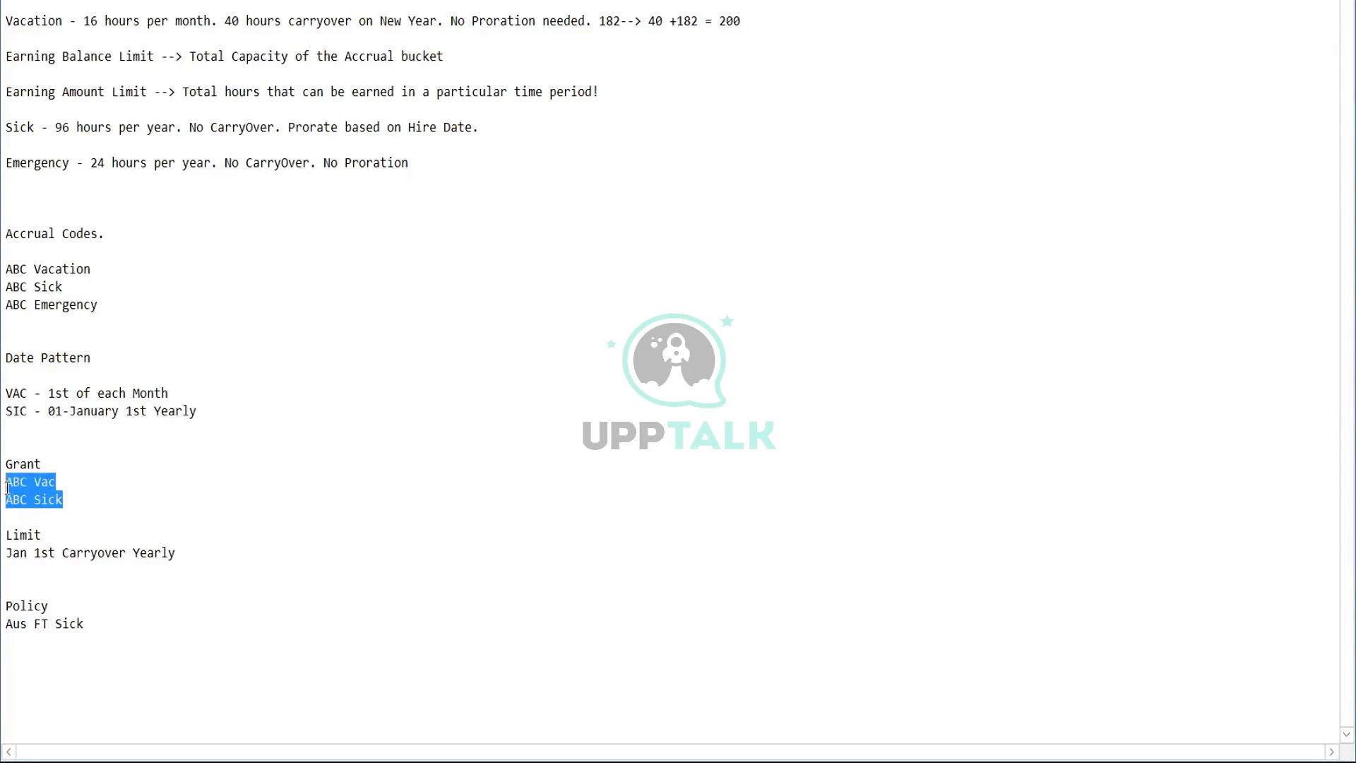
click(57, 494)
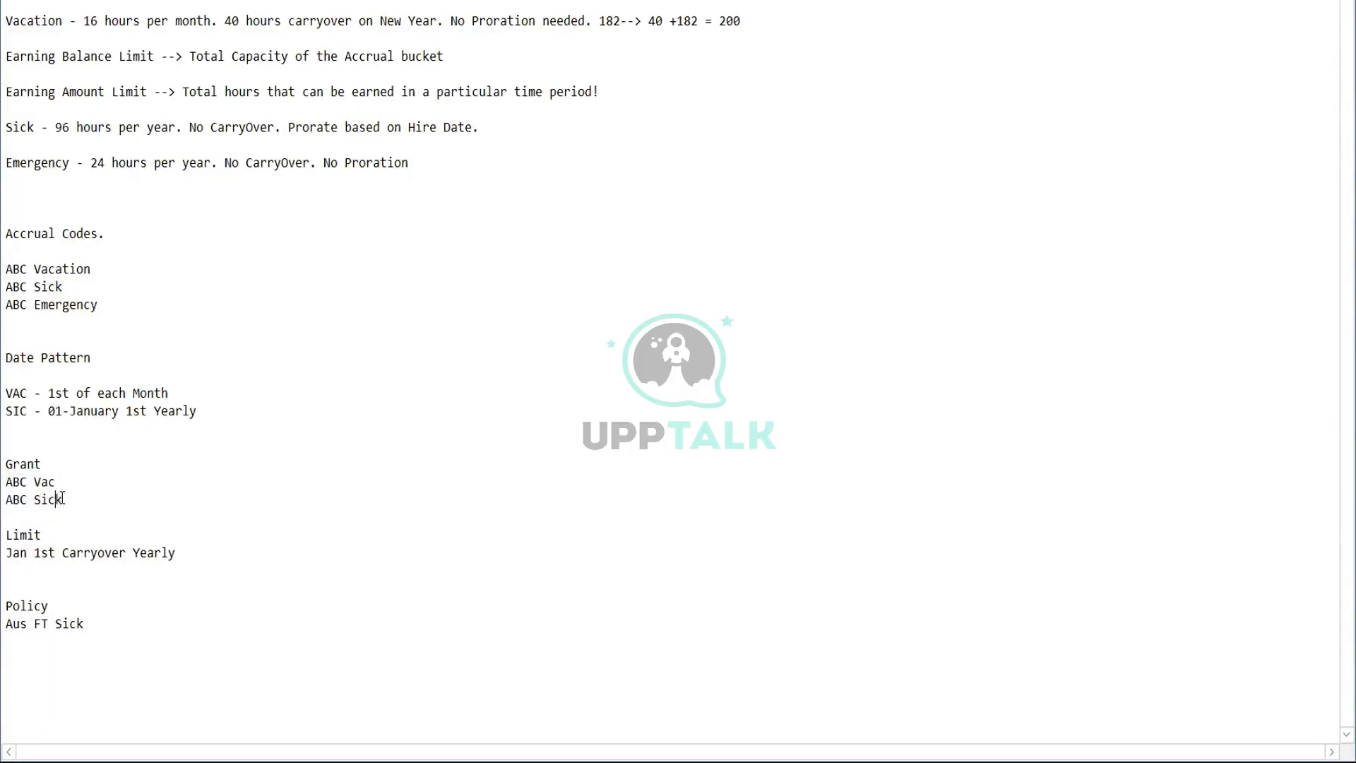
key(Return)
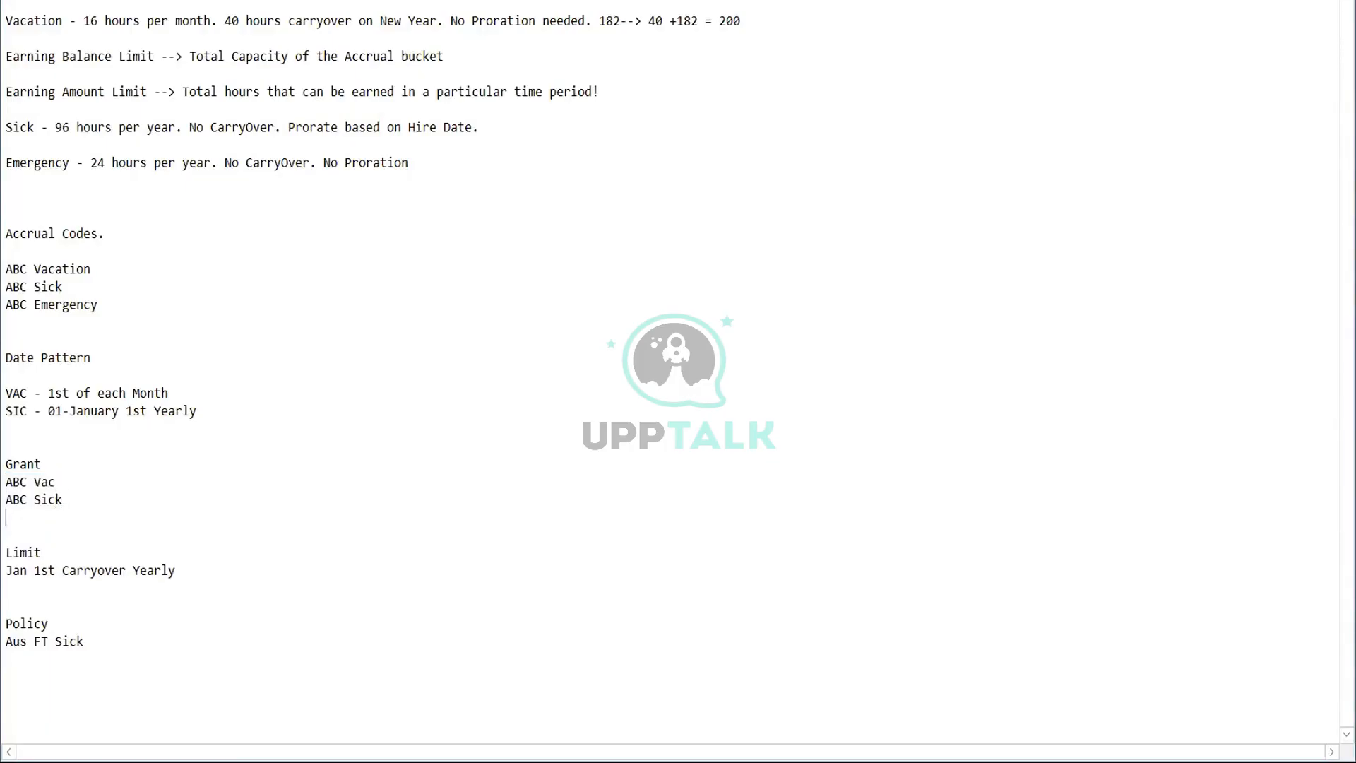
text(ABC Emergency)
key(Return)
key(Return)
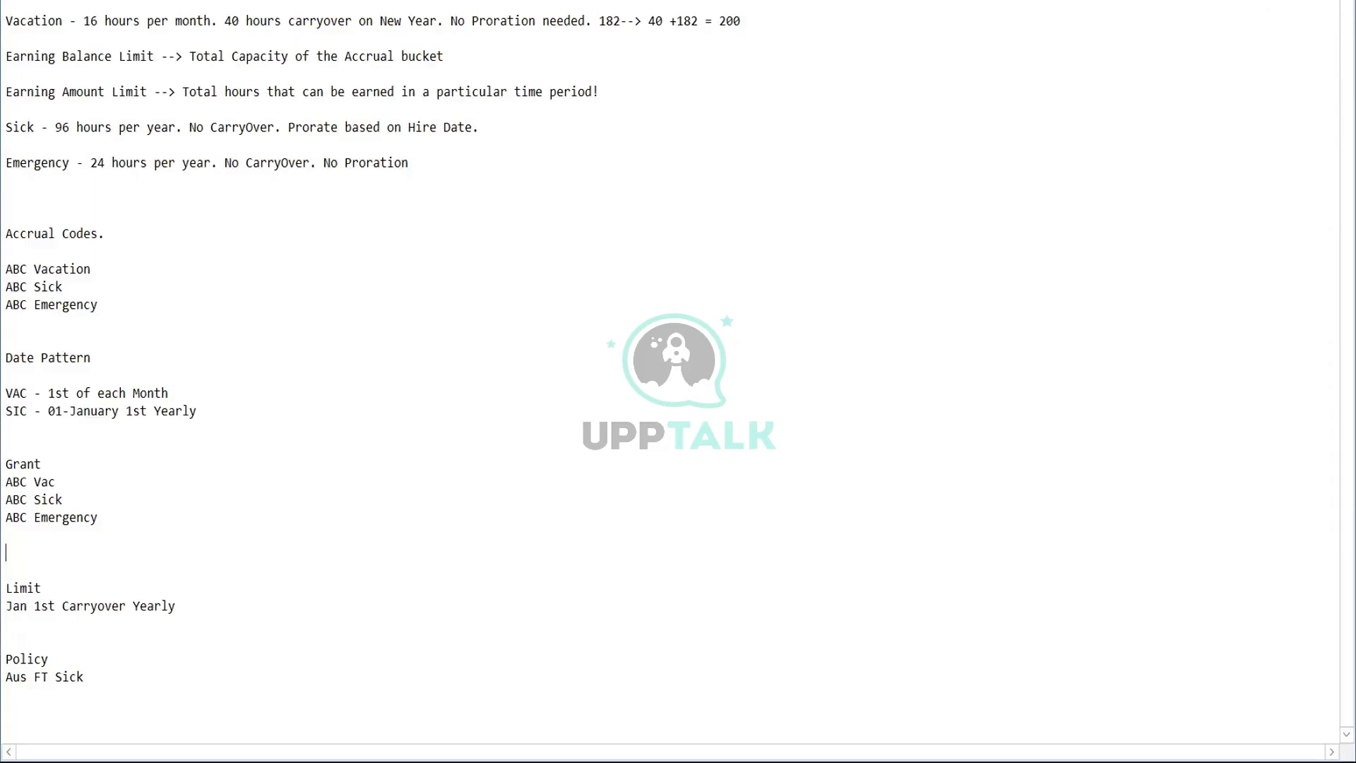
- Switch back to UKG Workforce Central, maximize the Administration page's Setup pane, and return to the main Setup page
key(alt+Tab)
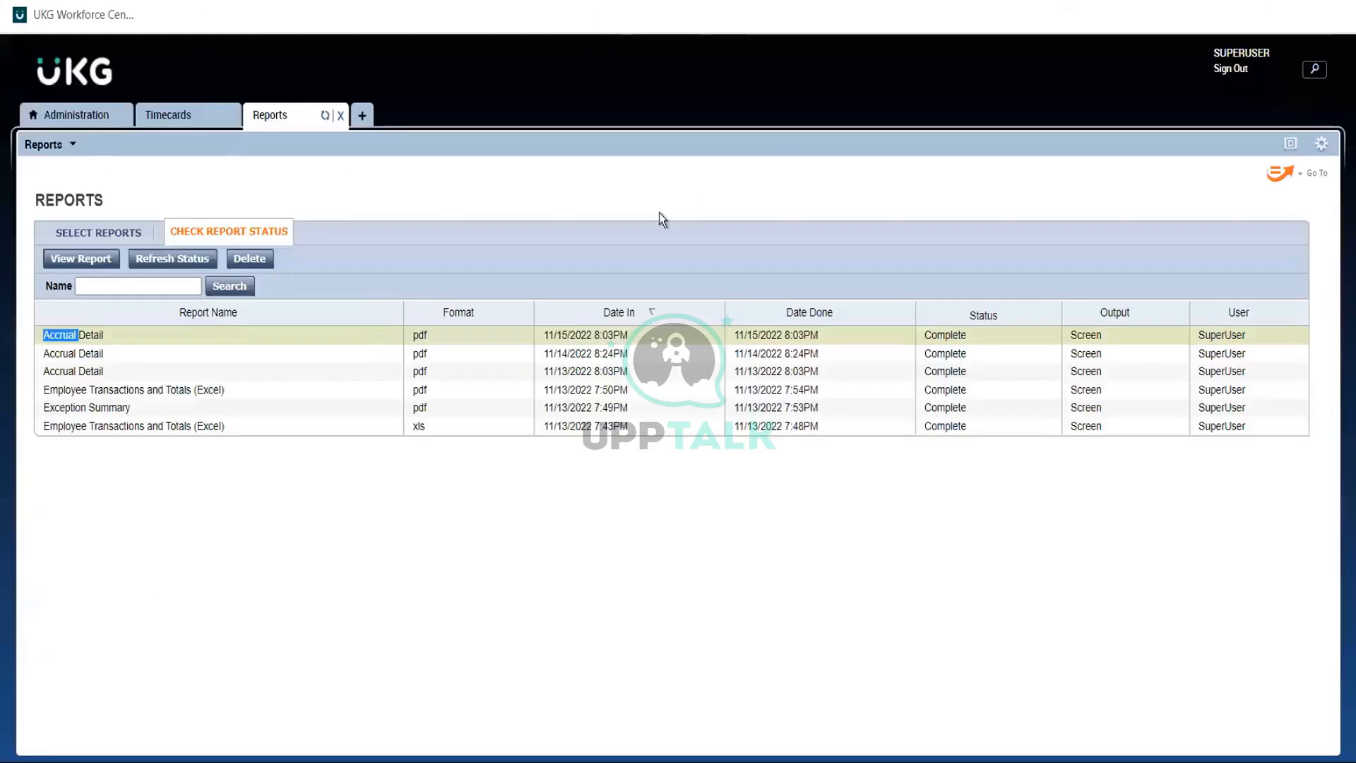
click(67, 124)
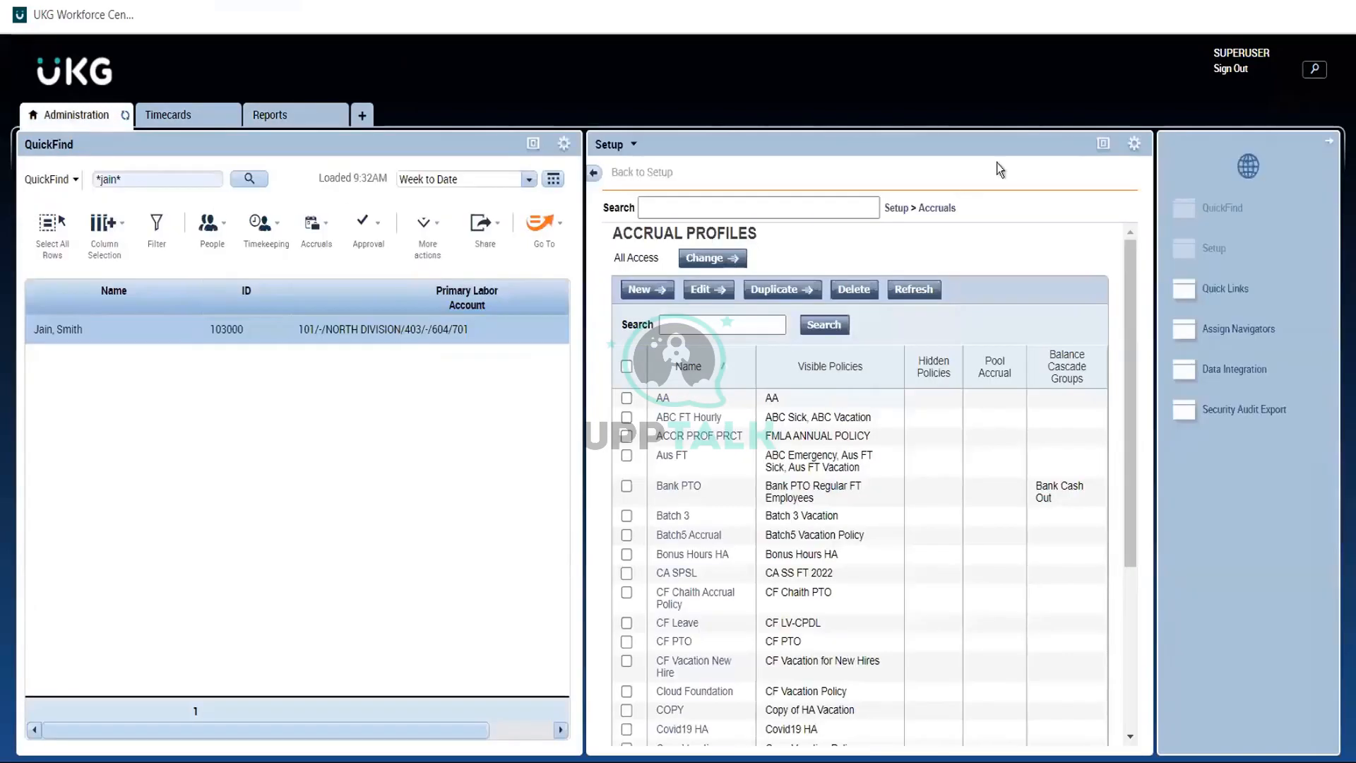
click(1101, 143)
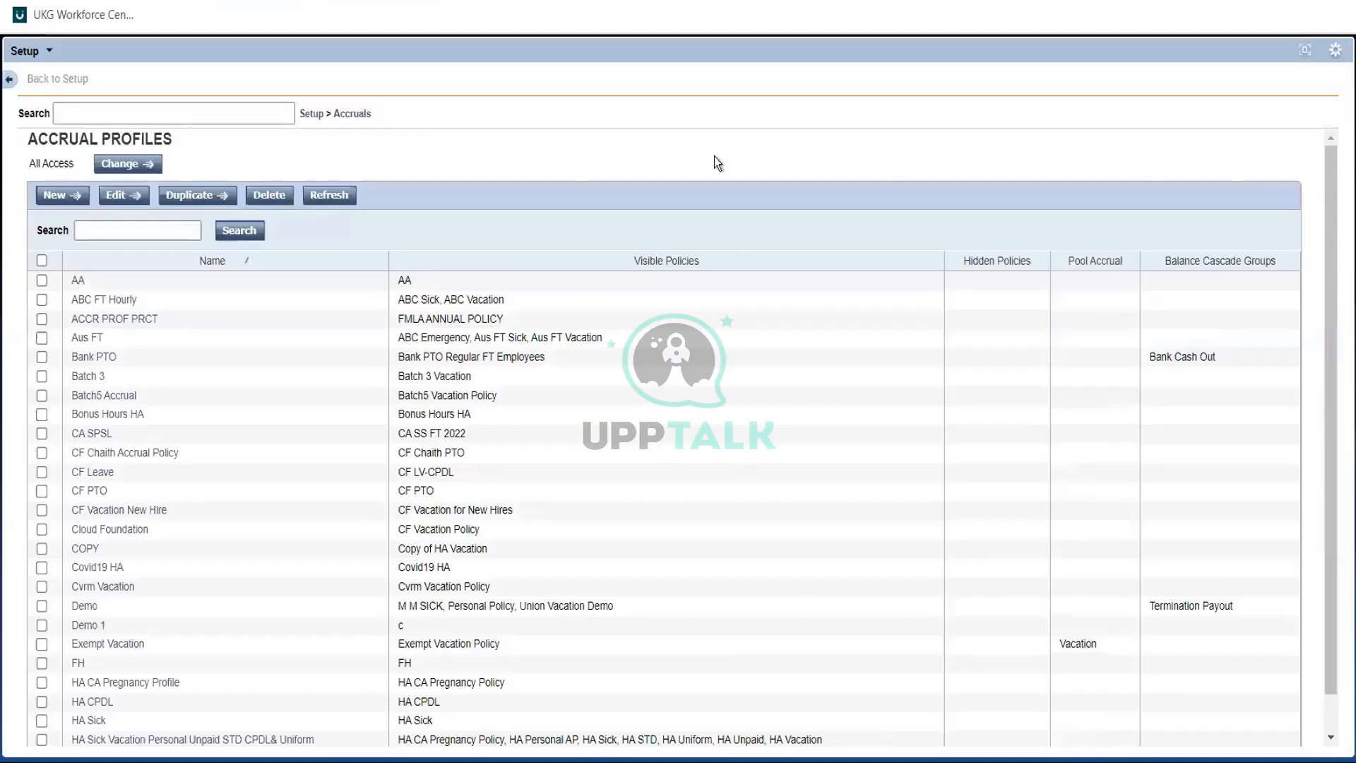
click(311, 113)
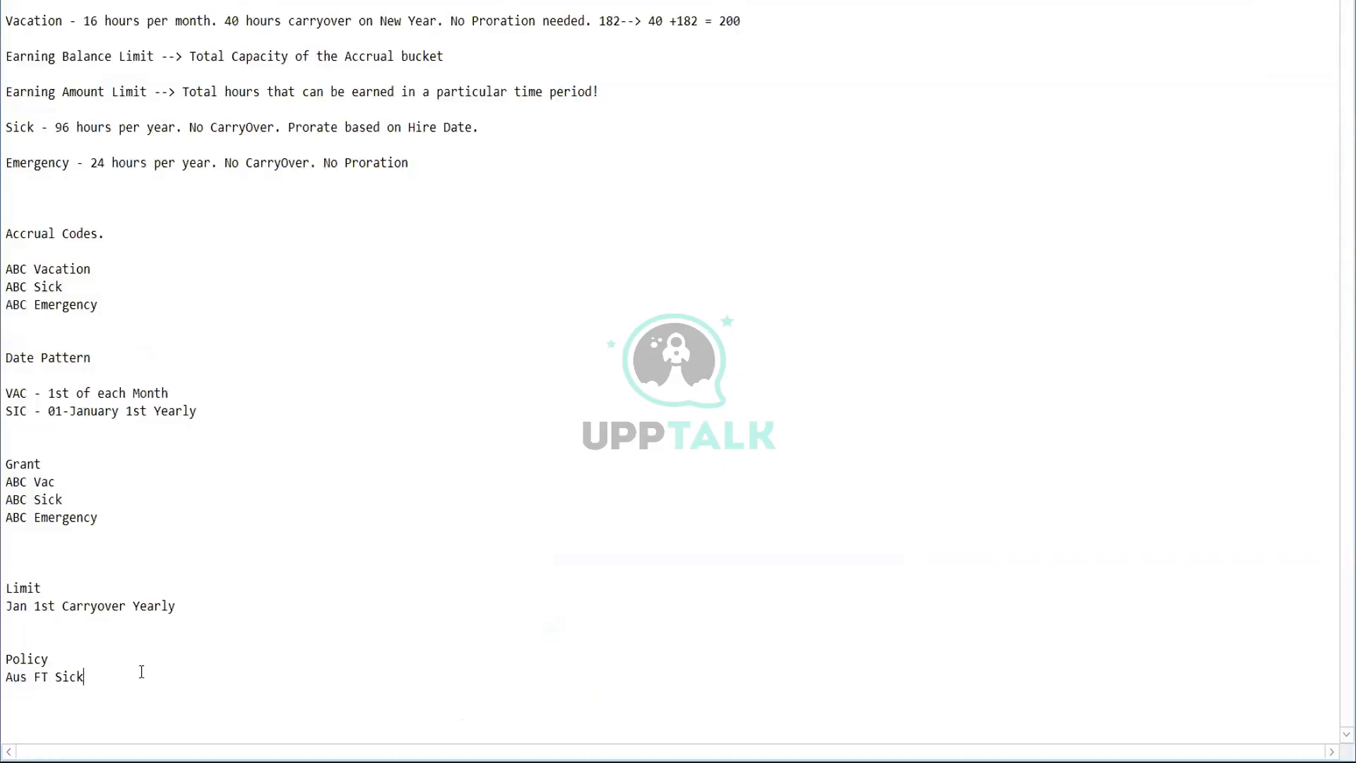
- In the Notepad notes, add blank space below the Policy section and write "8 hours vacation, 40 hours sick"
key(Return)
key(Return)
key(Return)
key(Return)
key(Return)
key(Return)
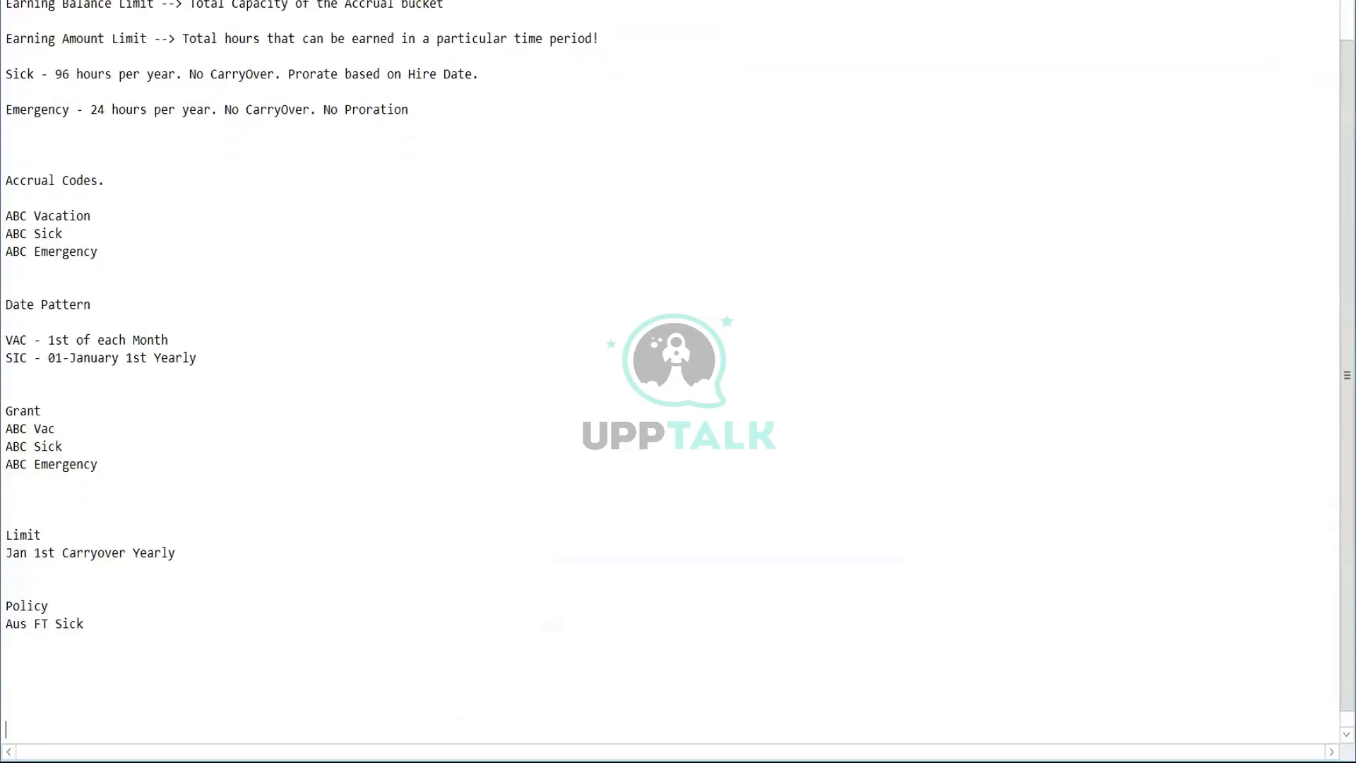
key(Return)
key(Return)
key(Return)
key(Return)
key(Return)
key(Return)
key(Return)
key(Return)
key(Return)
key(Return)
key(Return)
key(Return)
key(Return)
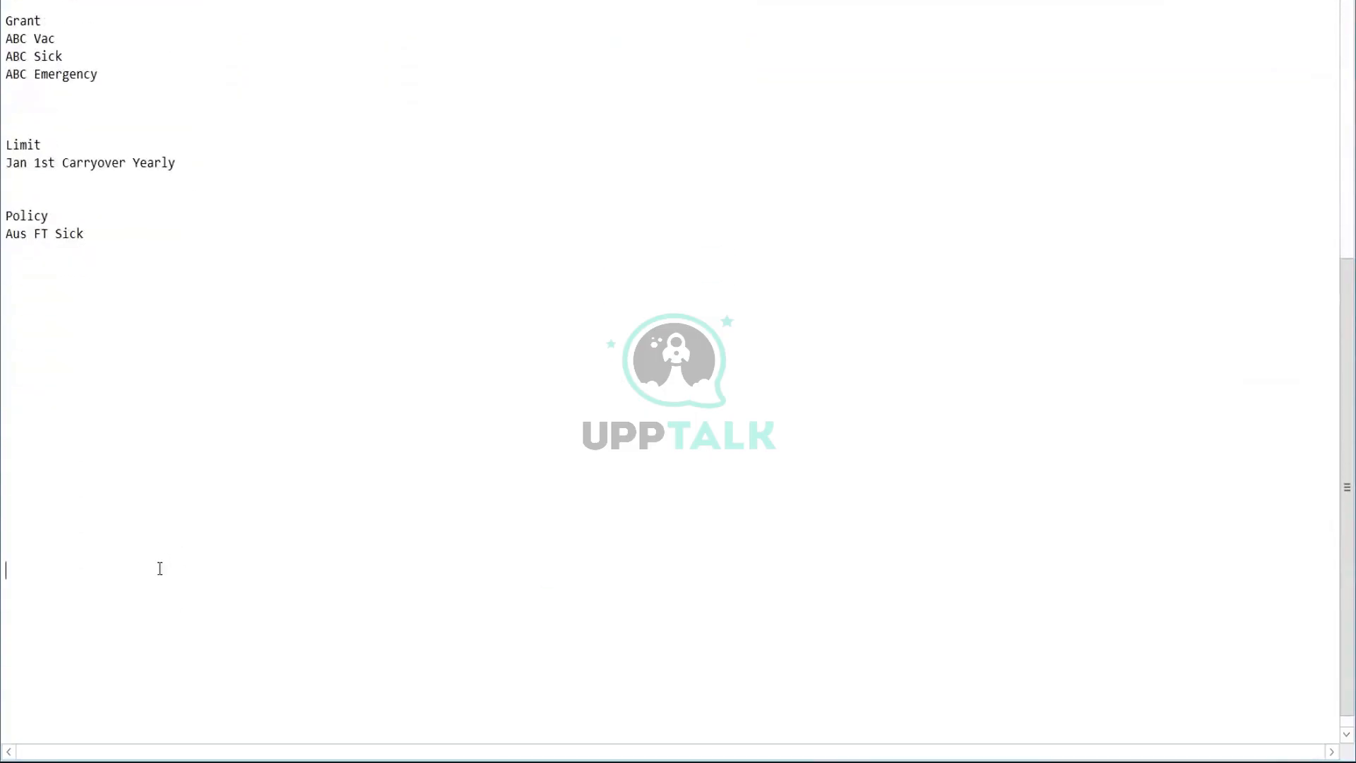
text(8 hours )
text(vcatio)
key(BackSpace)
key(BackSpace)
key(BackSpace)
key(BackSpace)
key(BackSpace)
text(acation, )
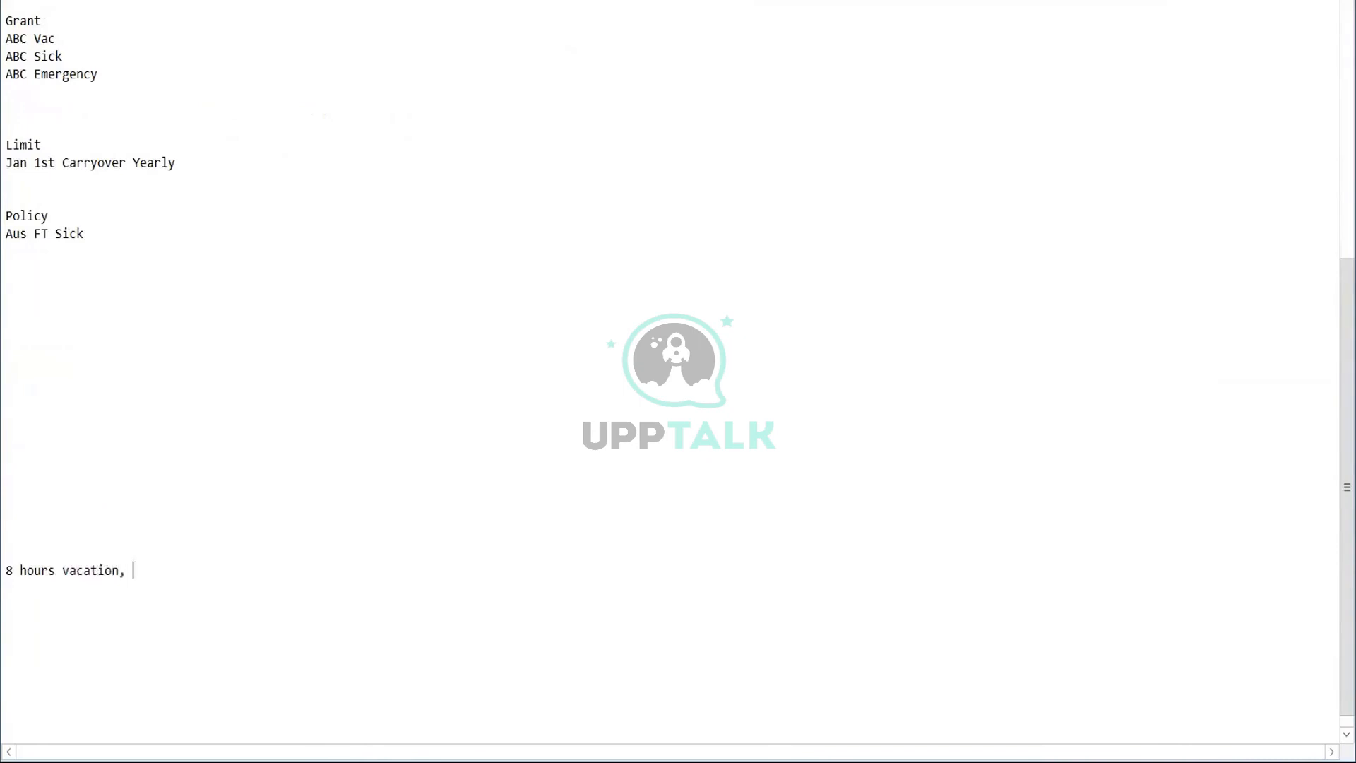
text(40 hours sick)
click(32, 586)
click(237, 573)
- Add a second example line reading "8 hour vac, 16 hours sick" below the first, separated by a blank line
key(Return)
key(Return)
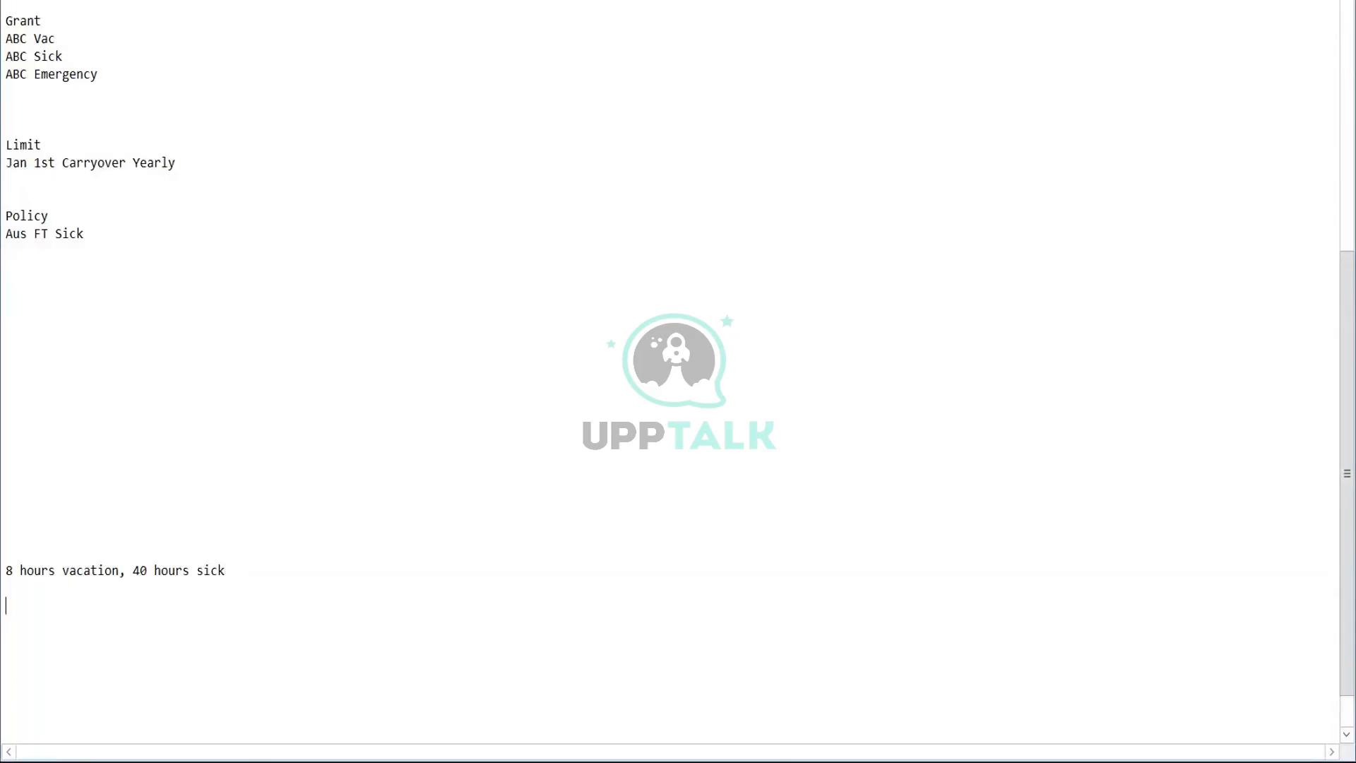
double_click(9, 574)
double_click(9, 573)
double_click(9, 573)
click(9, 574)
click(250, 559)
click(236, 574)
key(Return)
key(Return)
text(8 hours)
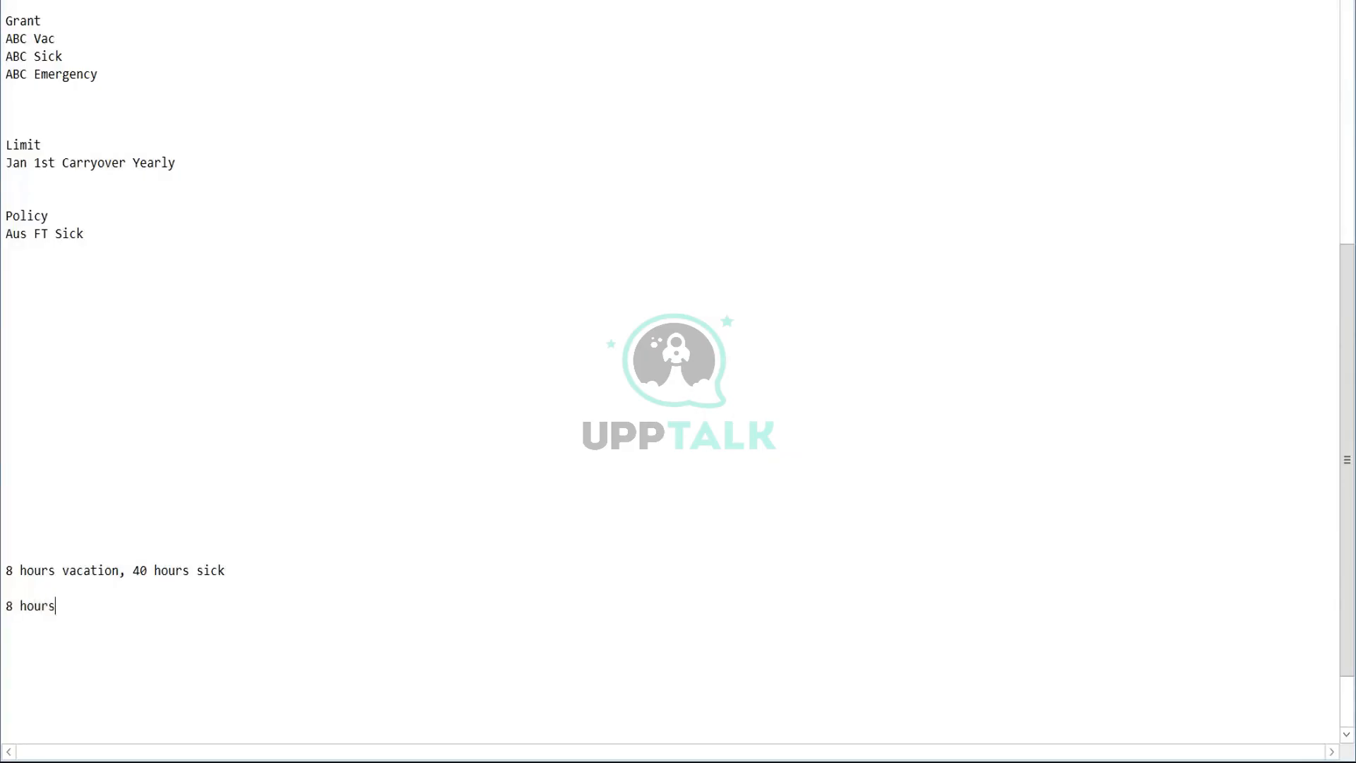
text(.5)
key(BackSpace)
key(BackSpace)
key(BackSpace)
text(s)
text(,)
key(BackSpace)
key(BackSpace)
key(BackSpace)
text(vac.)
key(BackSpace)
text(, 16 hours sick)
click(245, 563)
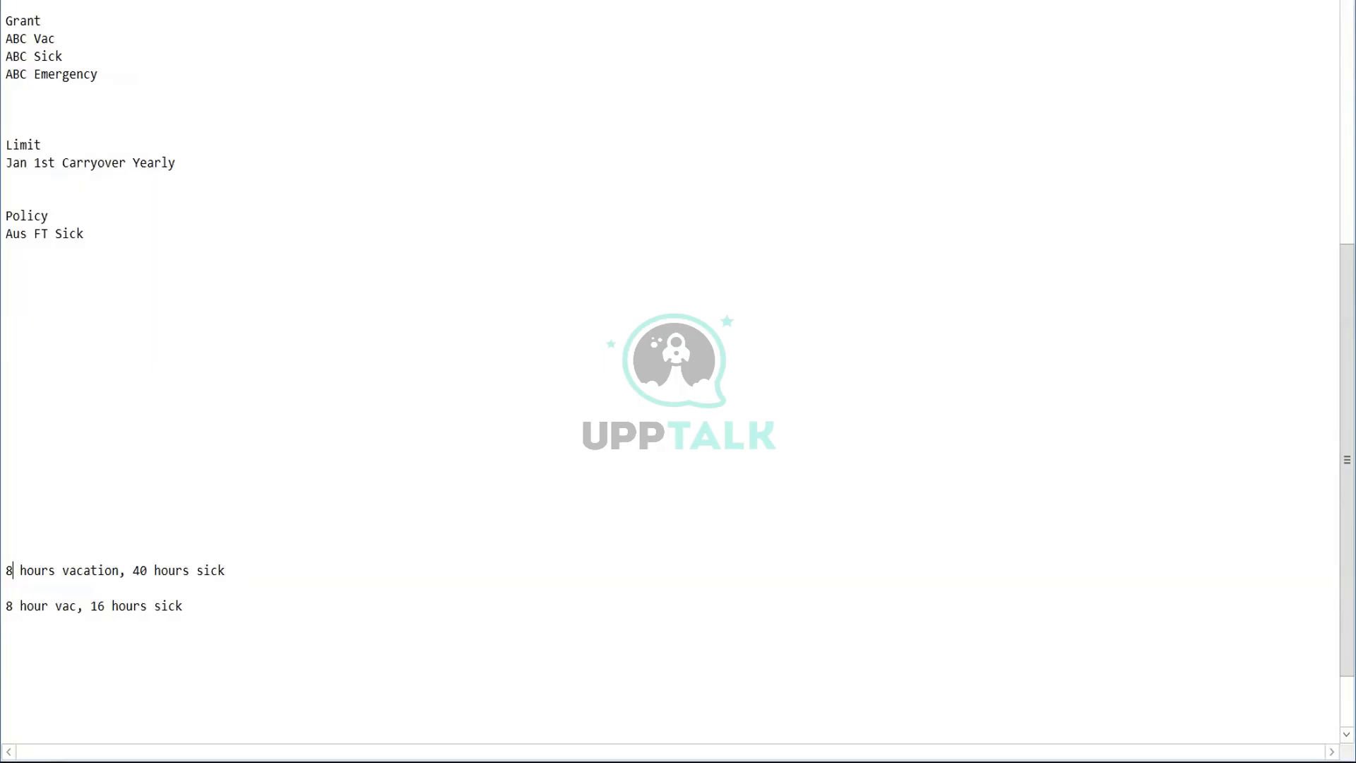
- Switch back to UKG Workforce Central, view the Cascading Profiles list, and open the Holidays table under Pay Policies
key(alt+Tab)
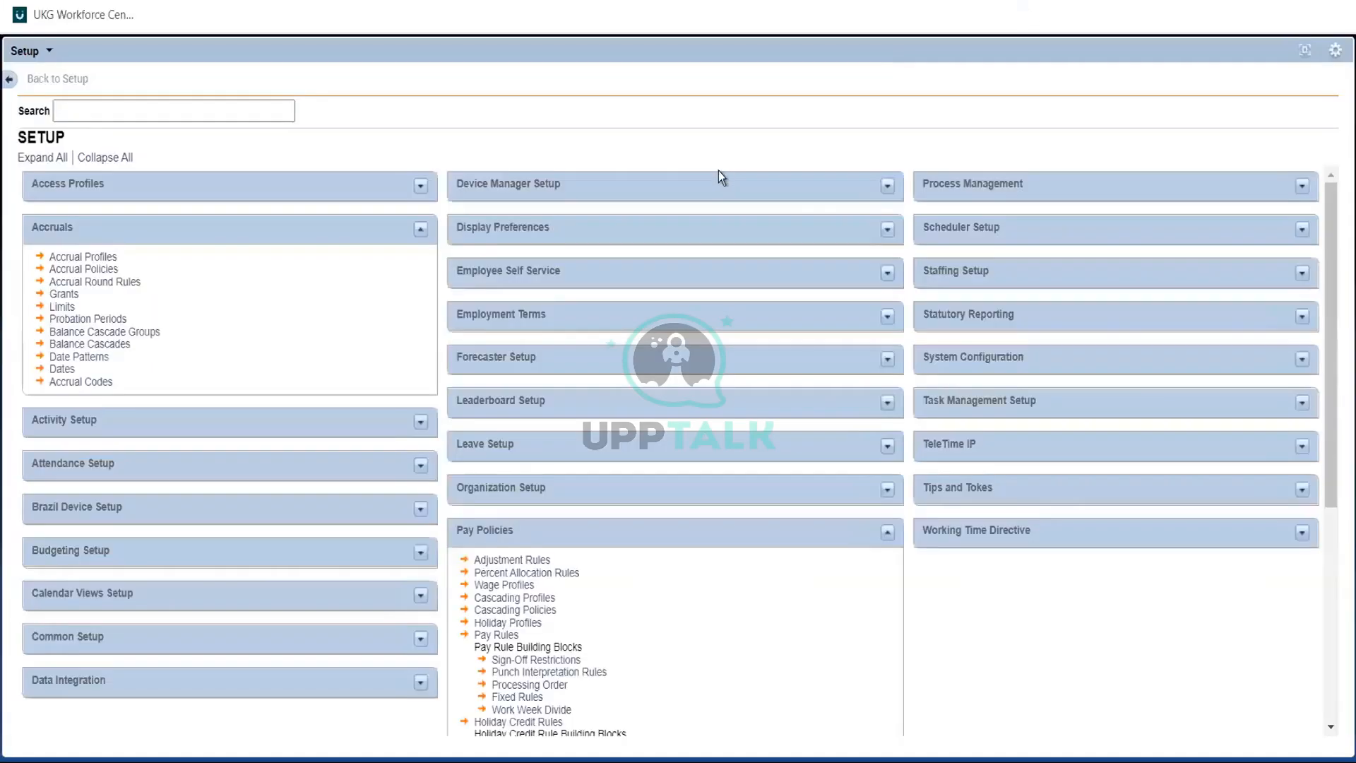
click(525, 598)
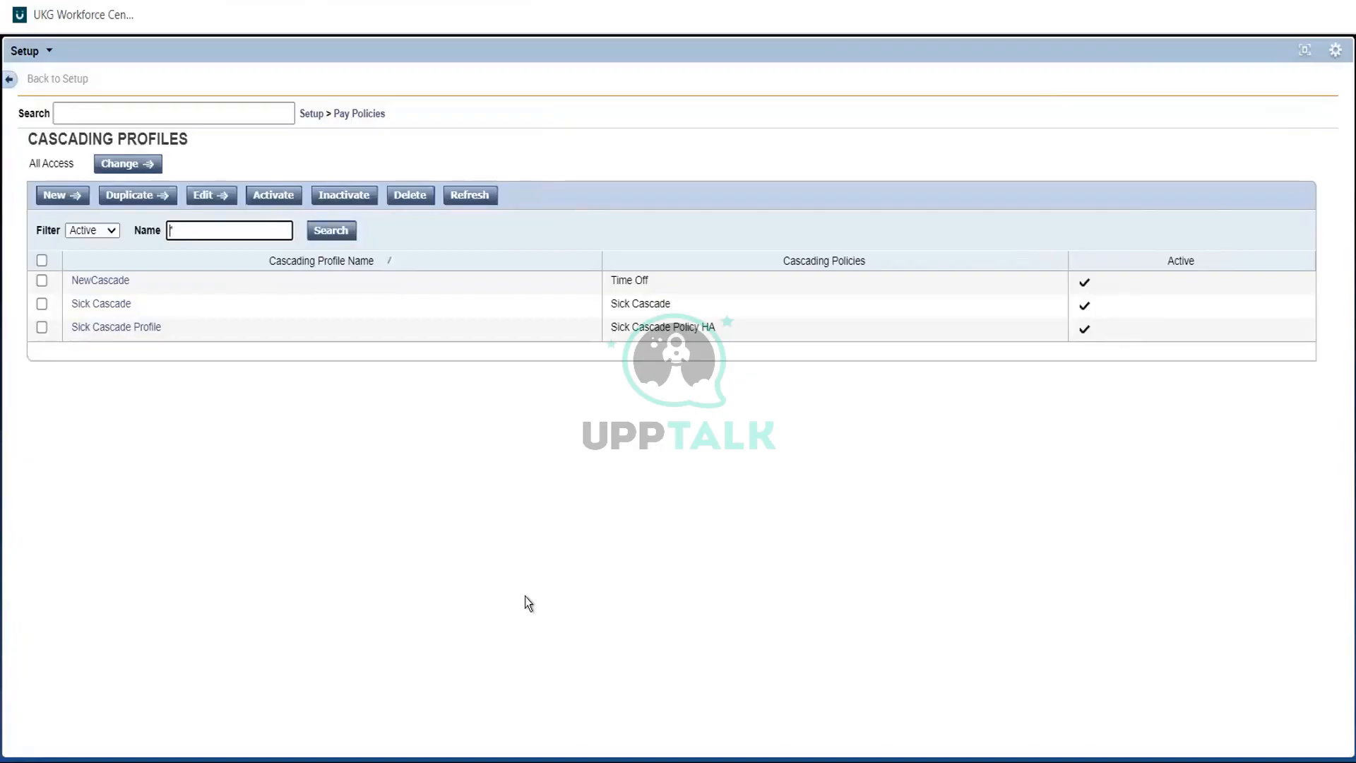
text(*)
click(371, 119)
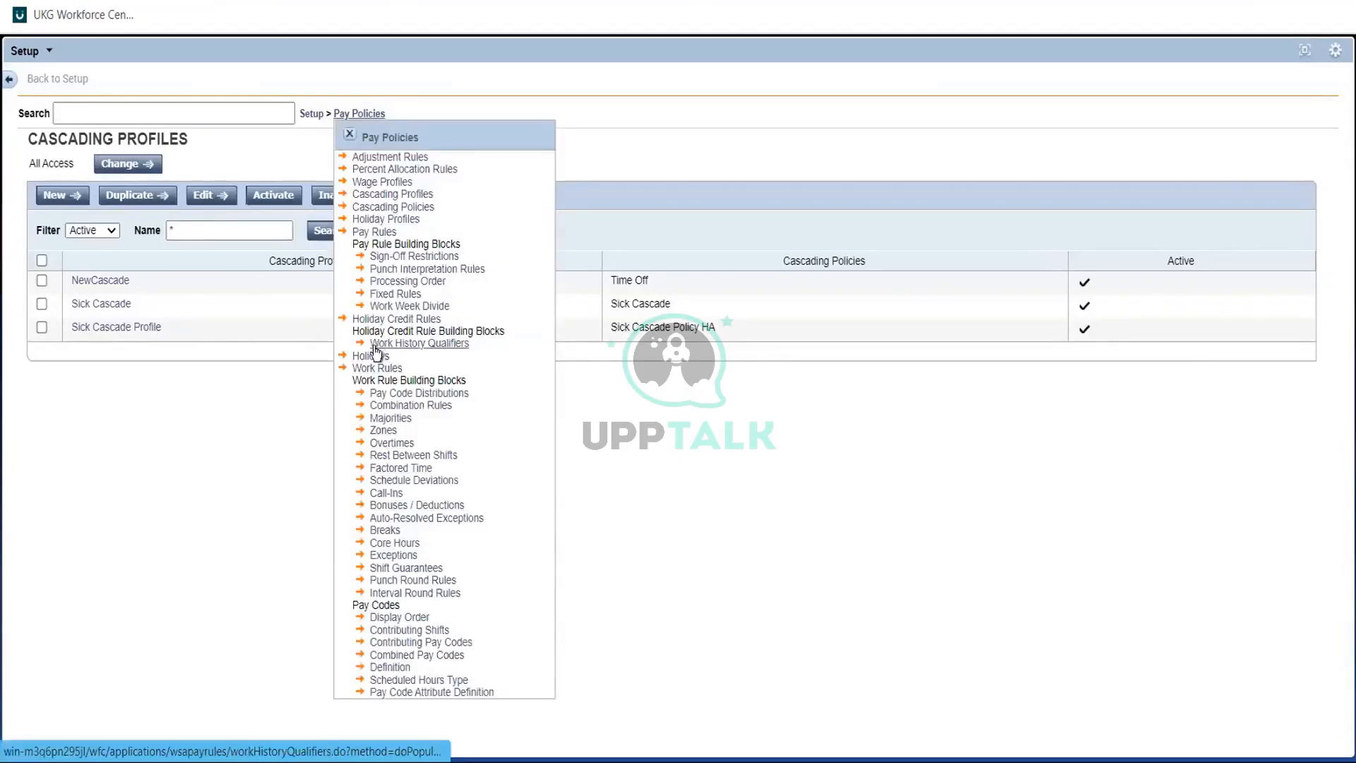
click(374, 359)
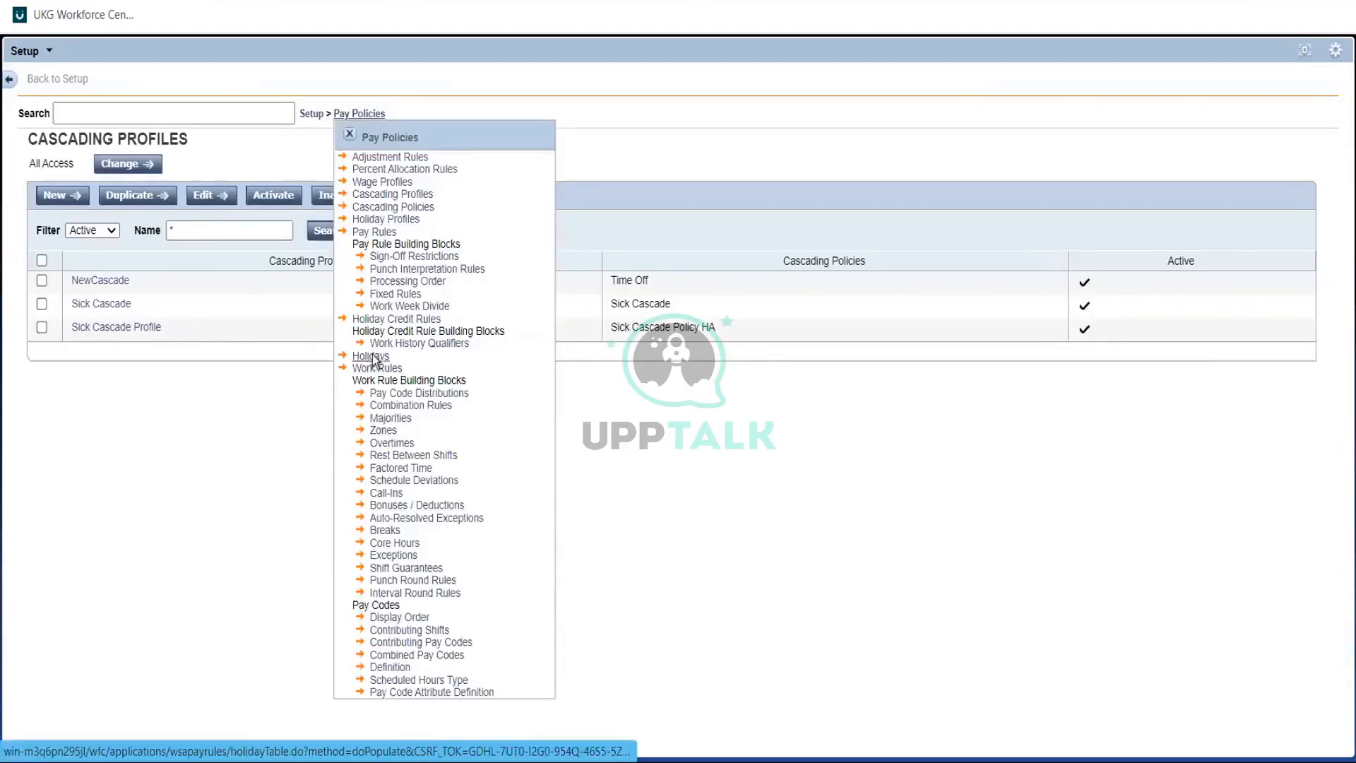
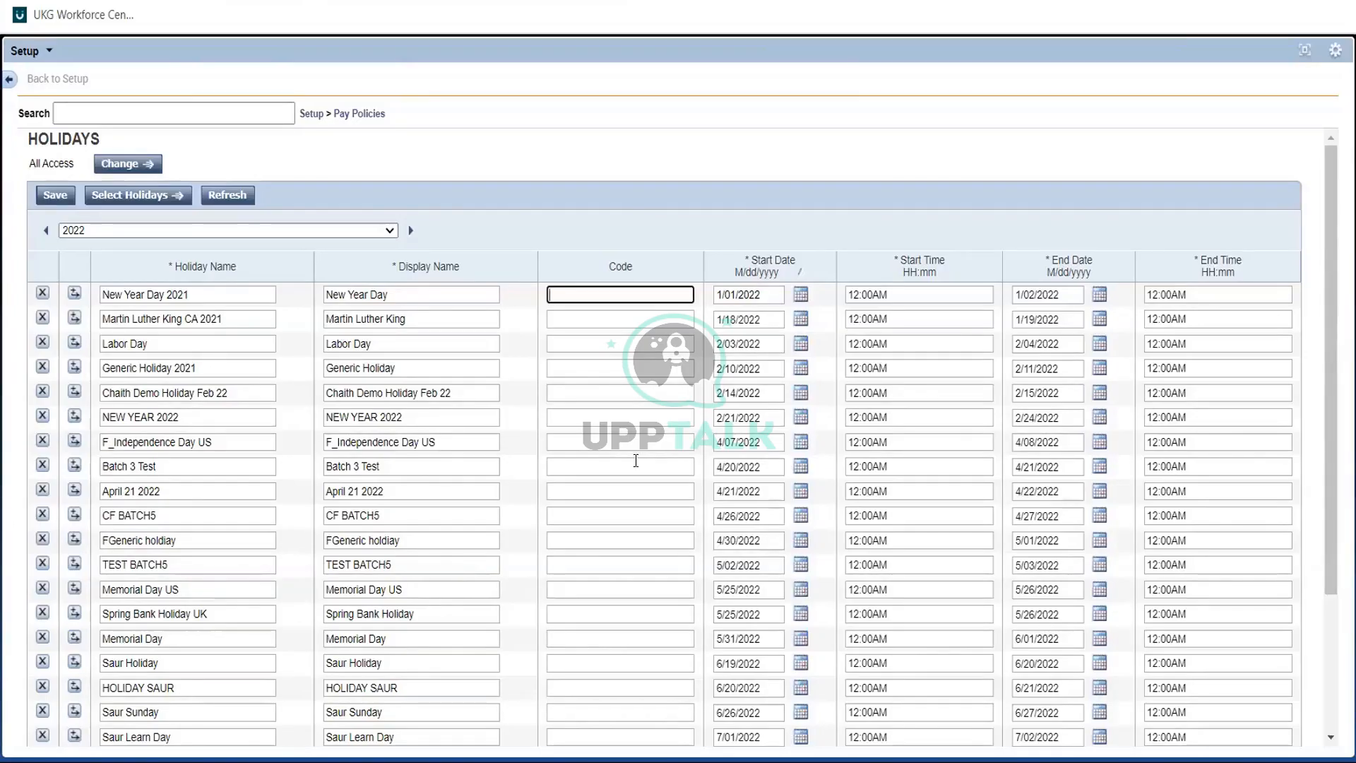
- Open Holiday Credit Rules under Pay Policies and start a new holiday credit rule
click(370, 119)
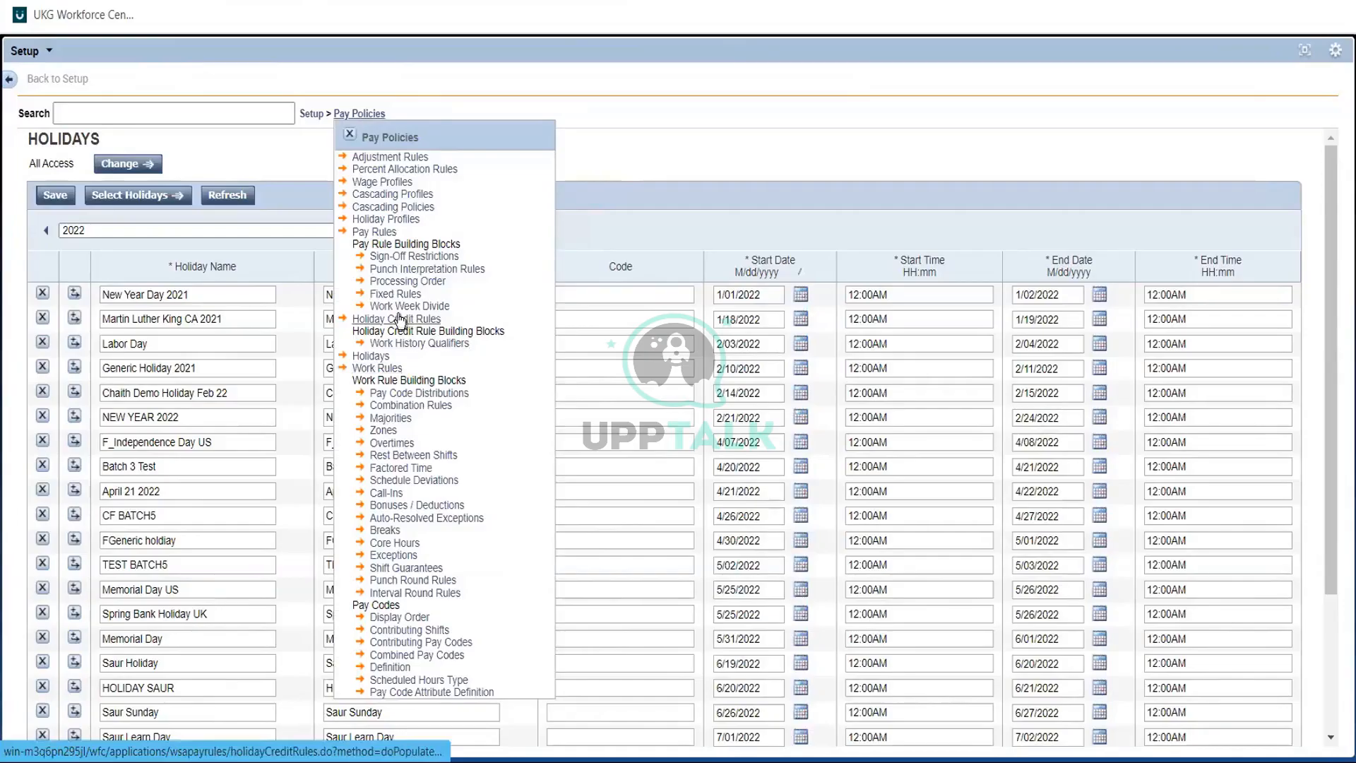
click(399, 319)
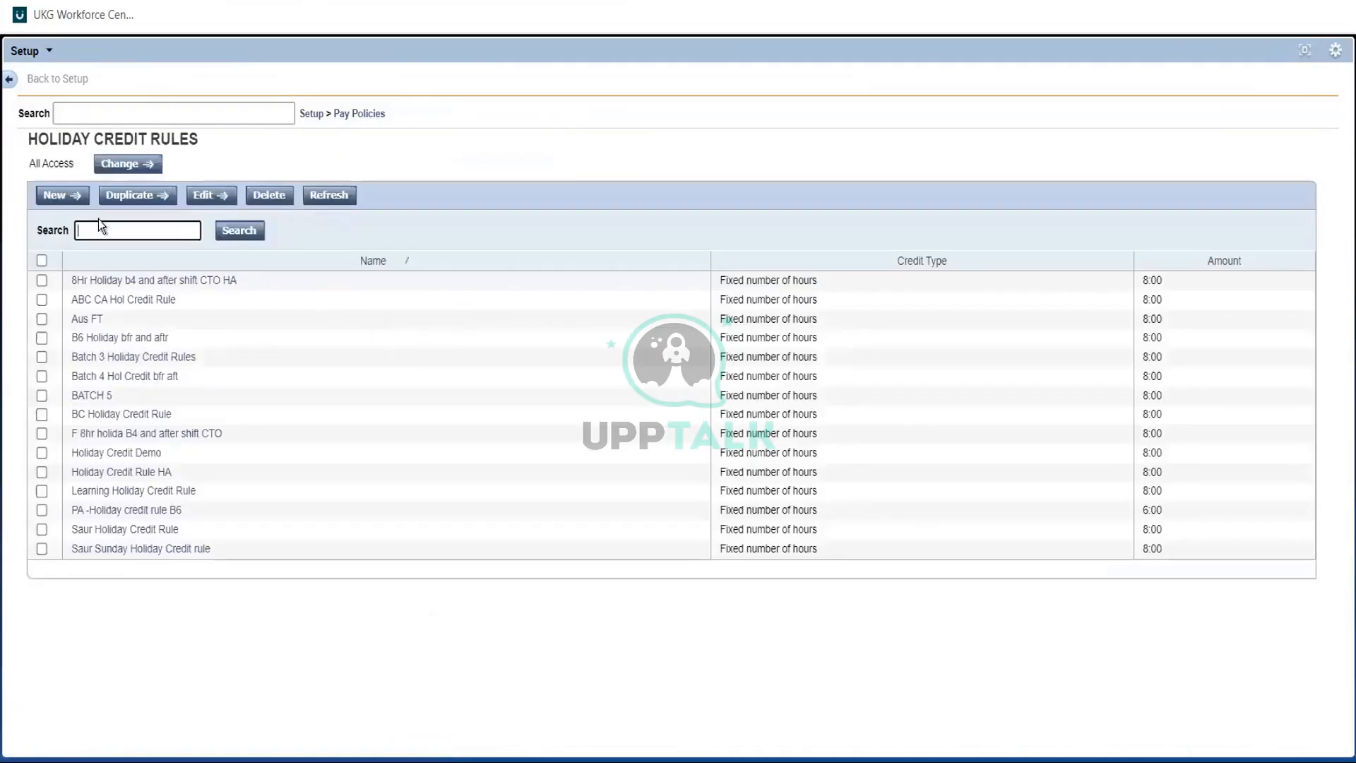
click(60, 198)
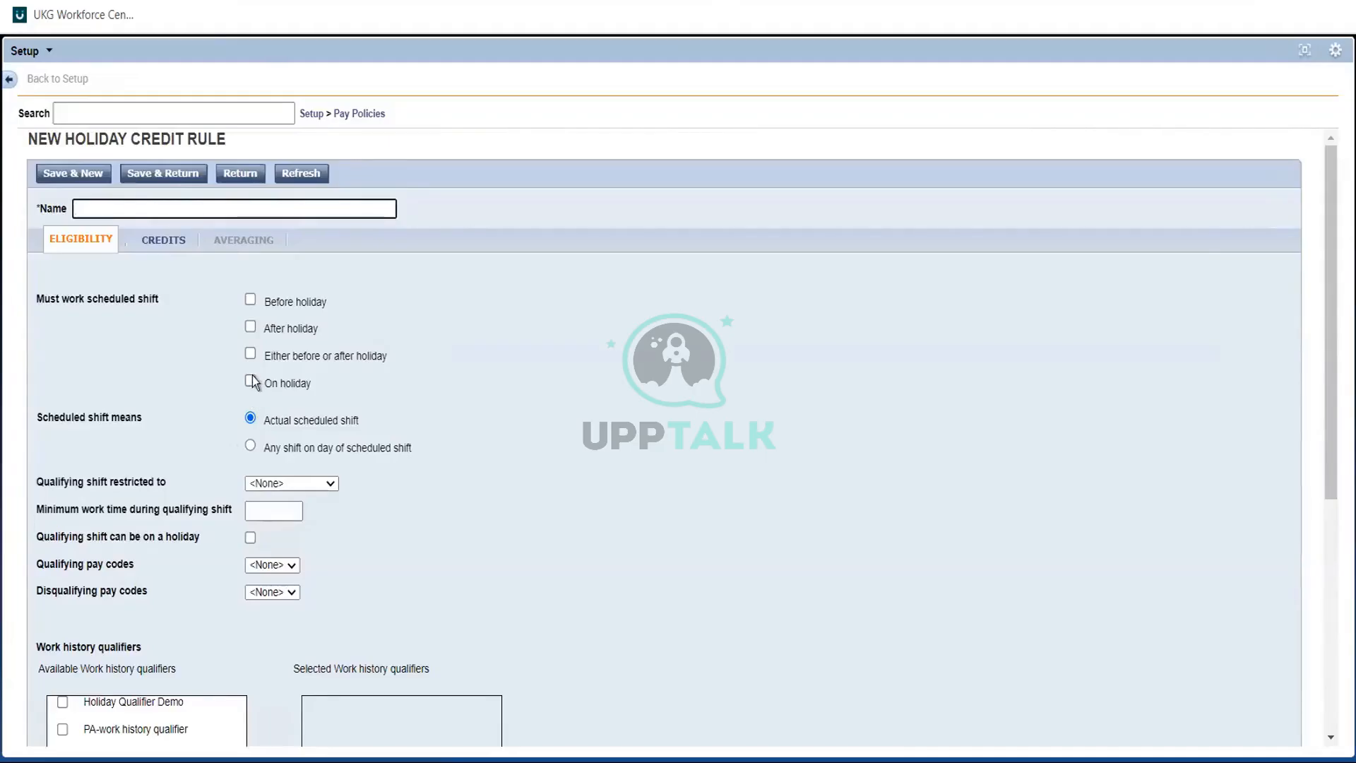
- Try the before-holiday and after-holiday shift requirements, and settle on requiring a scheduled shift either before or after the holiday
click(250, 354)
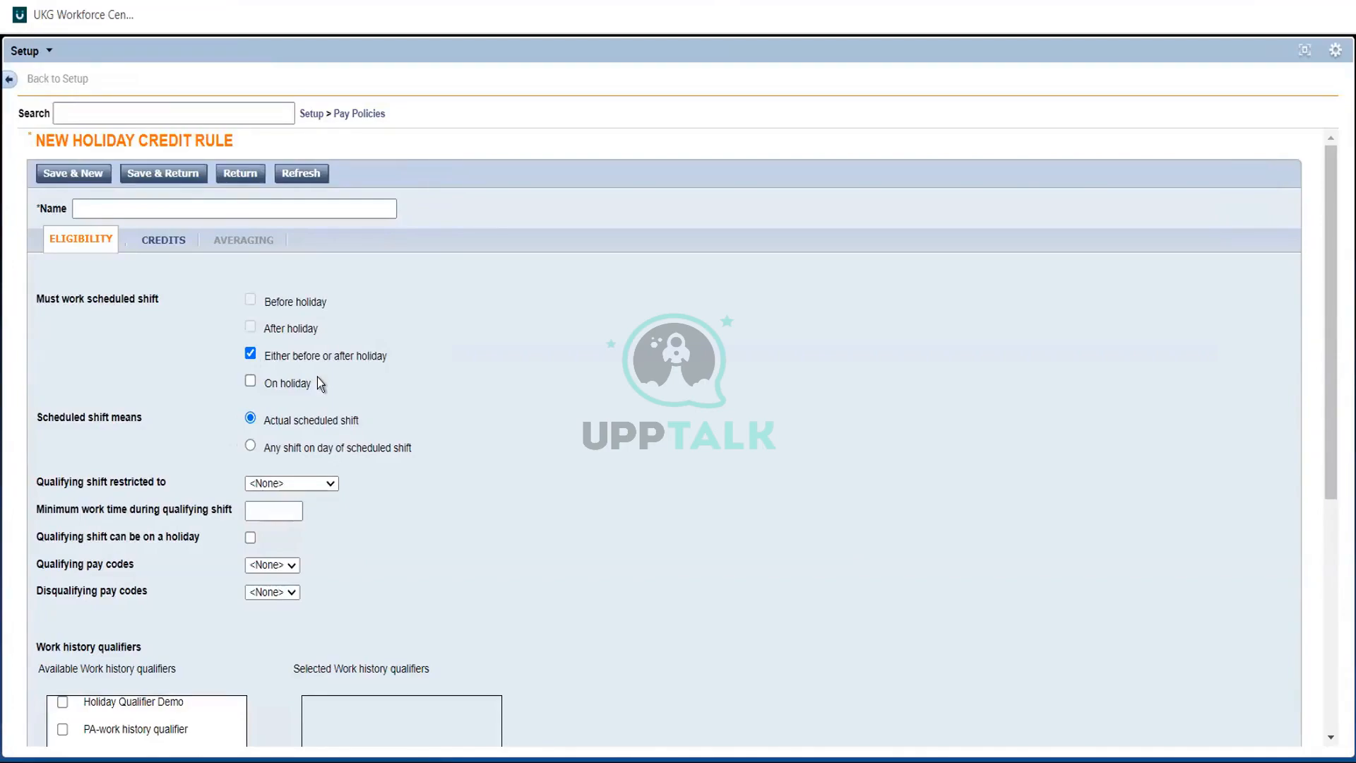
click(251, 351)
click(251, 300)
click(252, 327)
triple_click(318, 327)
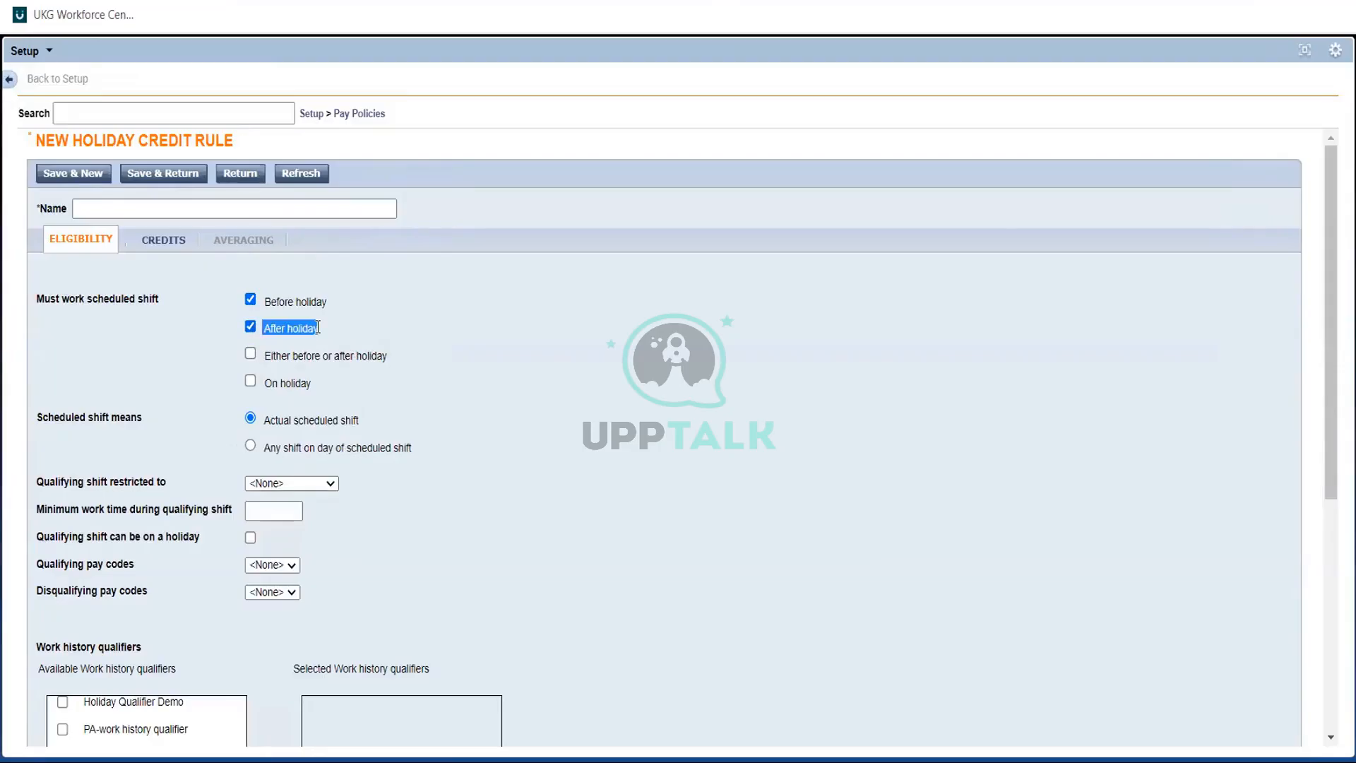
triple_click(317, 300)
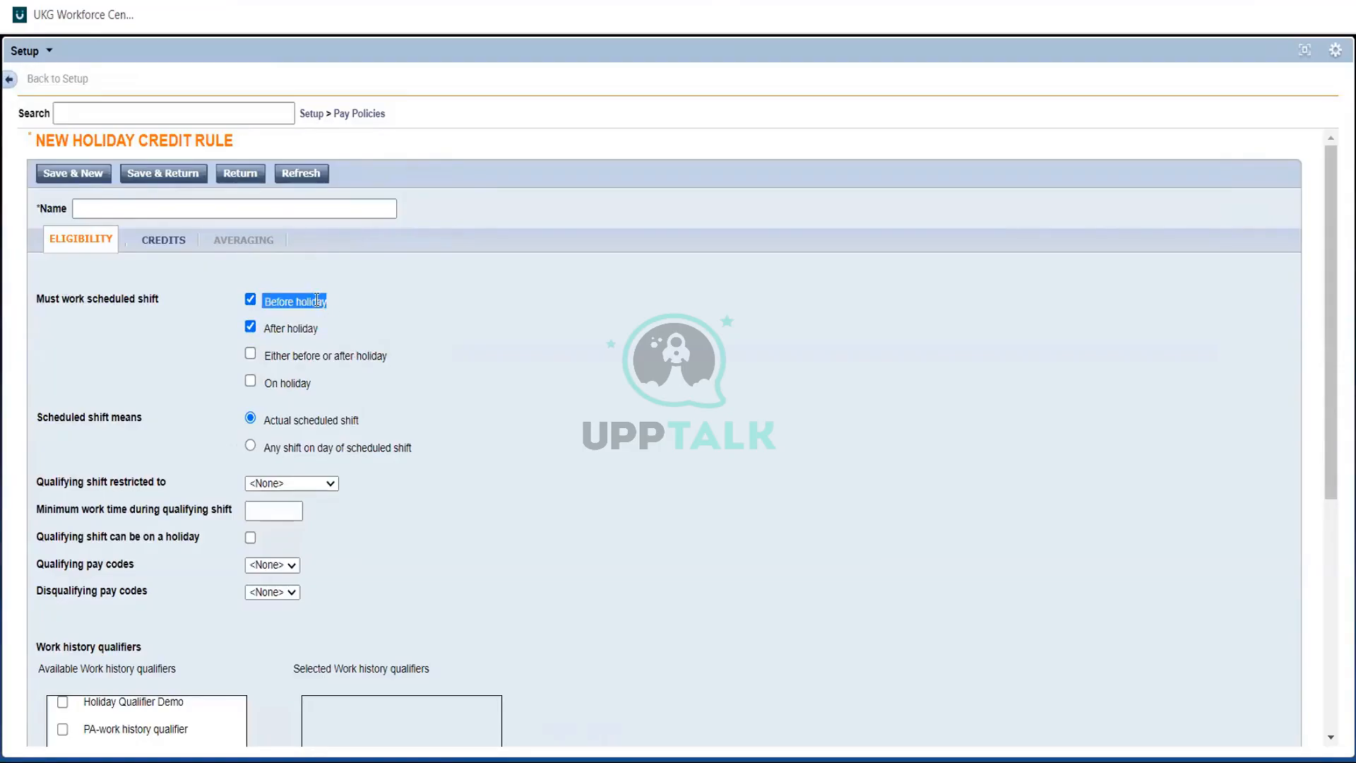
click(251, 353)
- Review the new rule's credit type and amount settings under Credits, and return to its Eligibility settings
click(365, 111)
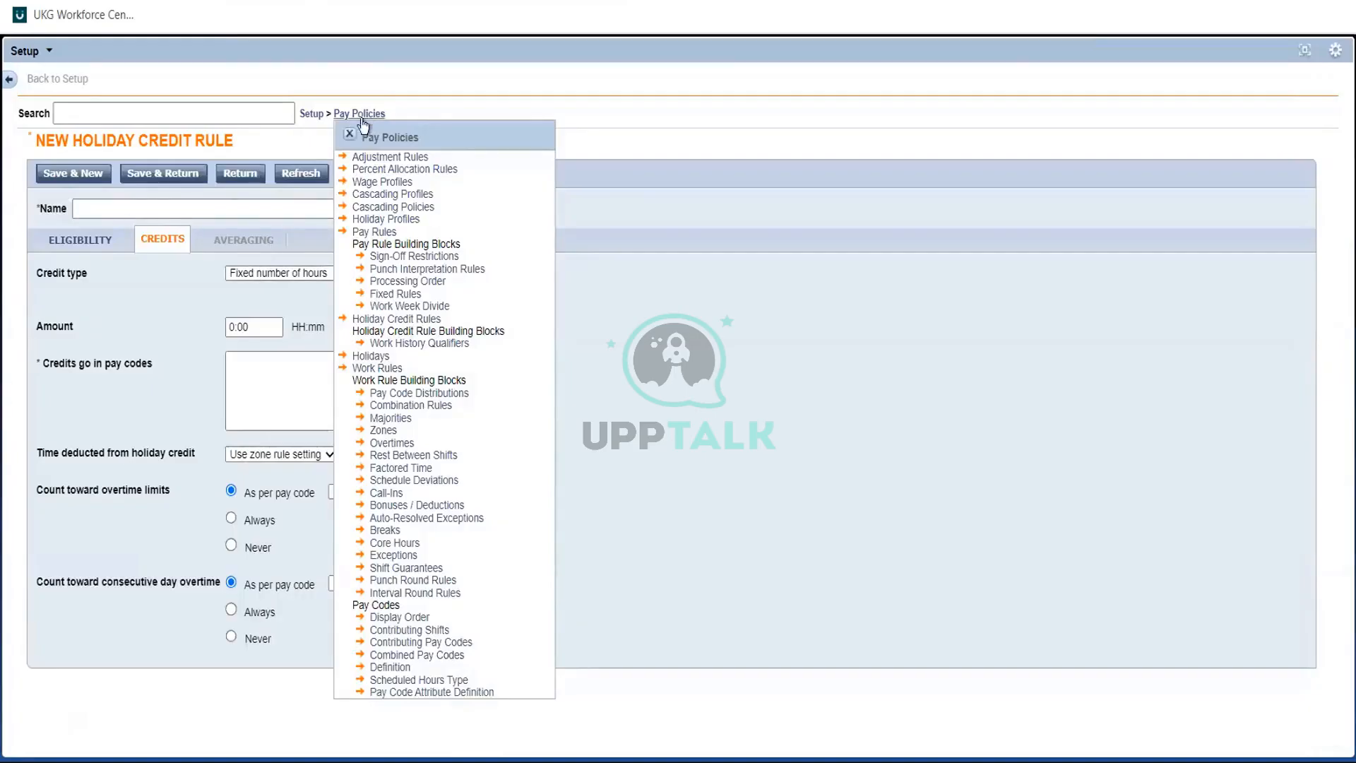
click(350, 137)
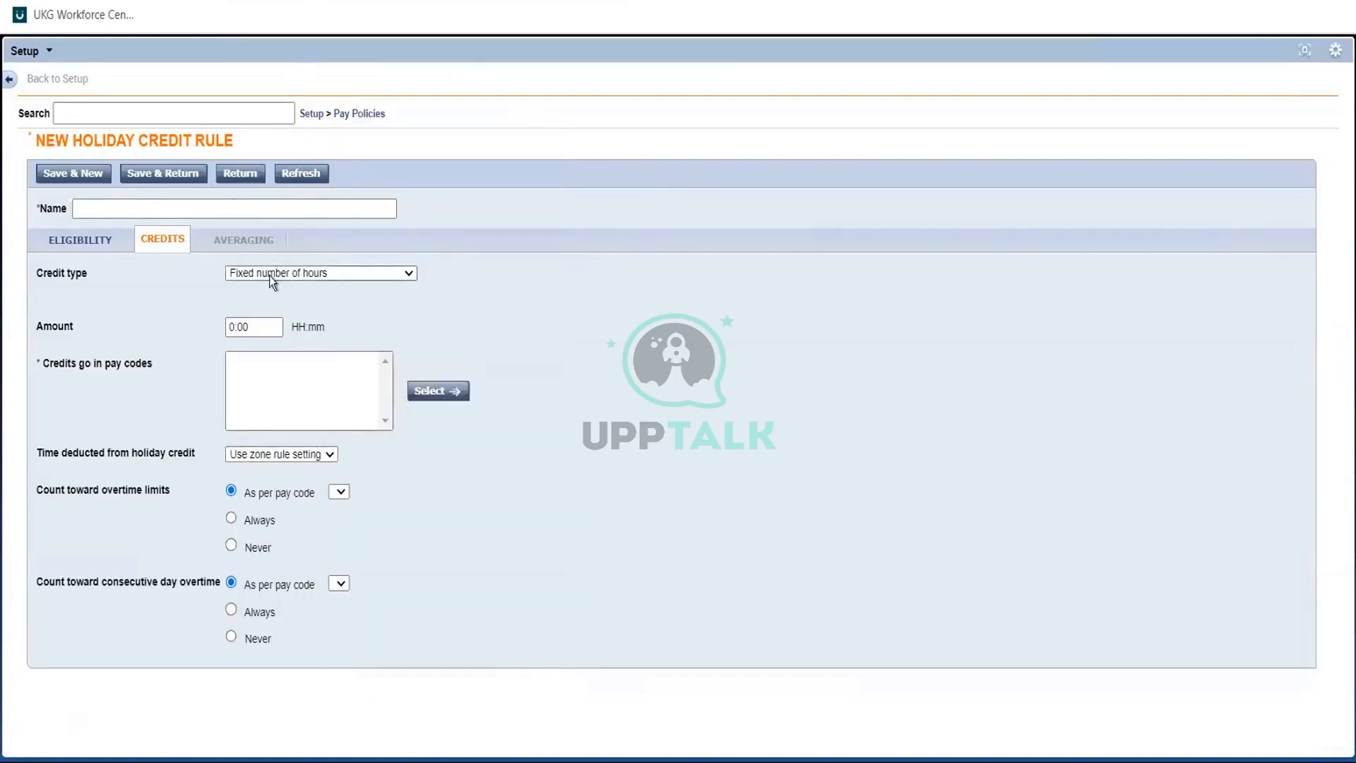
click(269, 276)
click(236, 328)
click(351, 112)
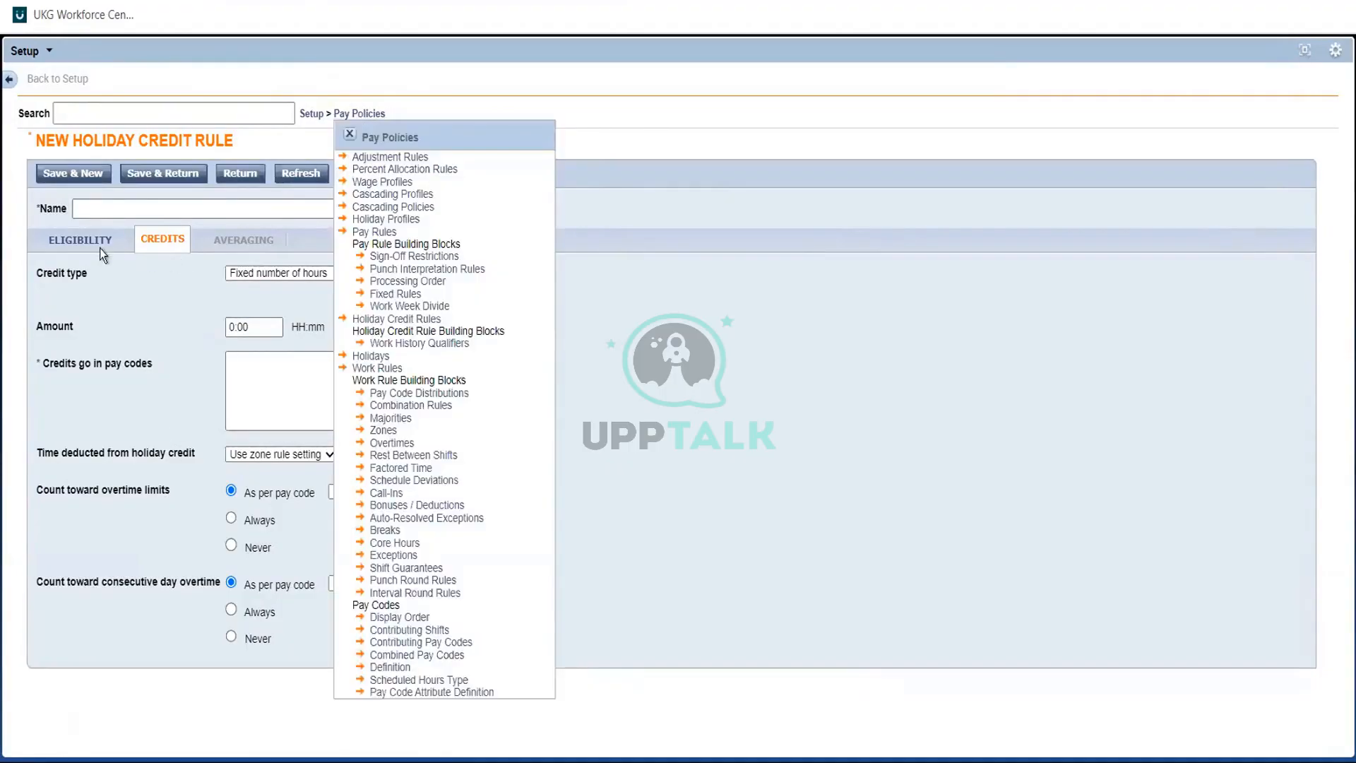
click(100, 248)
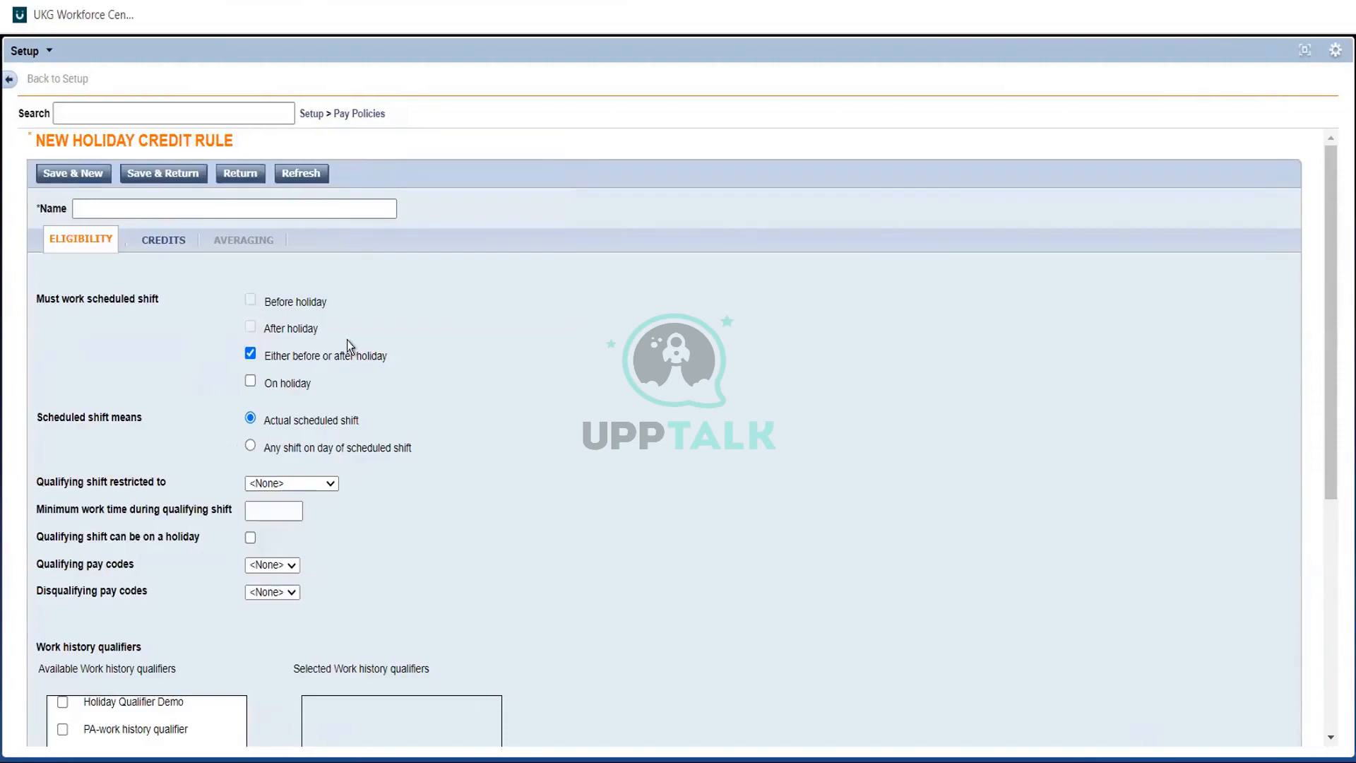
- Examine the new rule's minimum time employed and minimum time active eligibility fields
click(1325, 563)
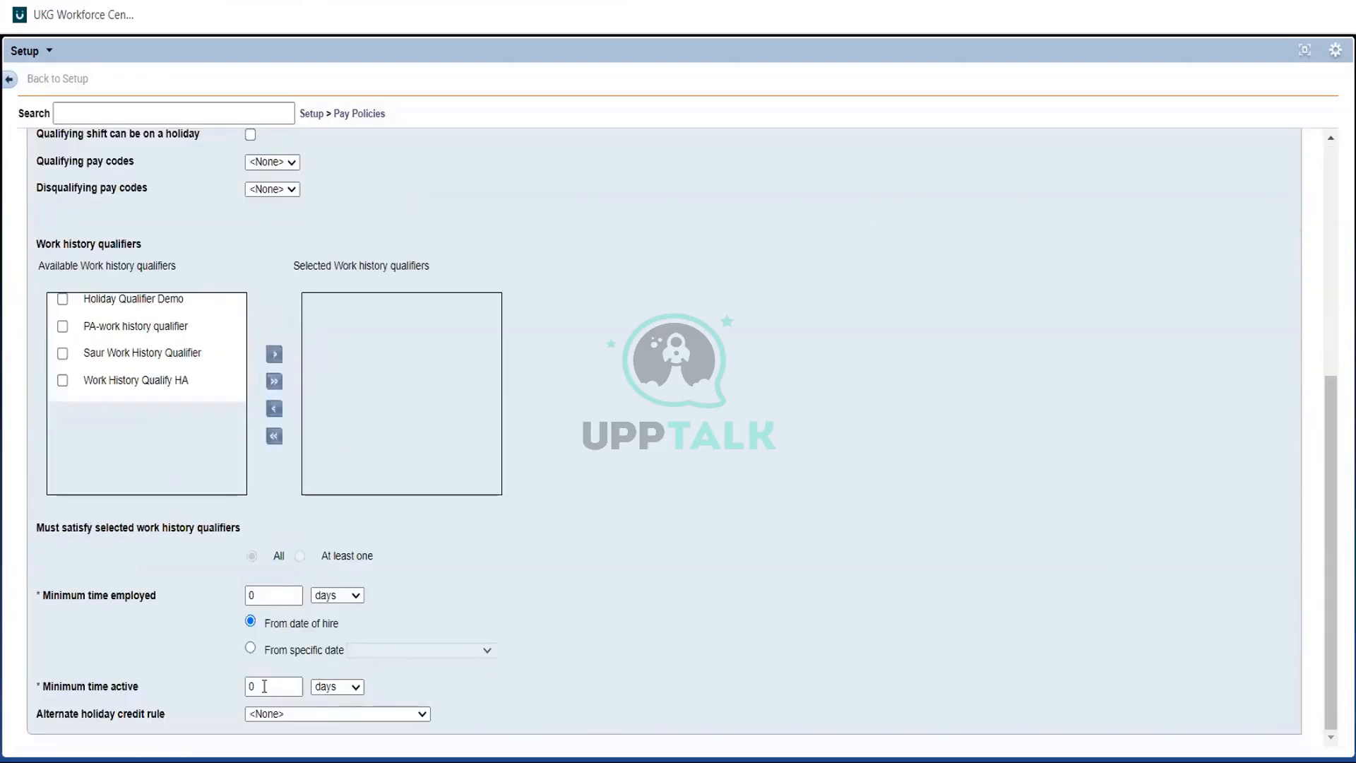
double_click(264, 595)
click(270, 686)
click(254, 596)
click(271, 683)
scroll(1338, 209, up, 5)
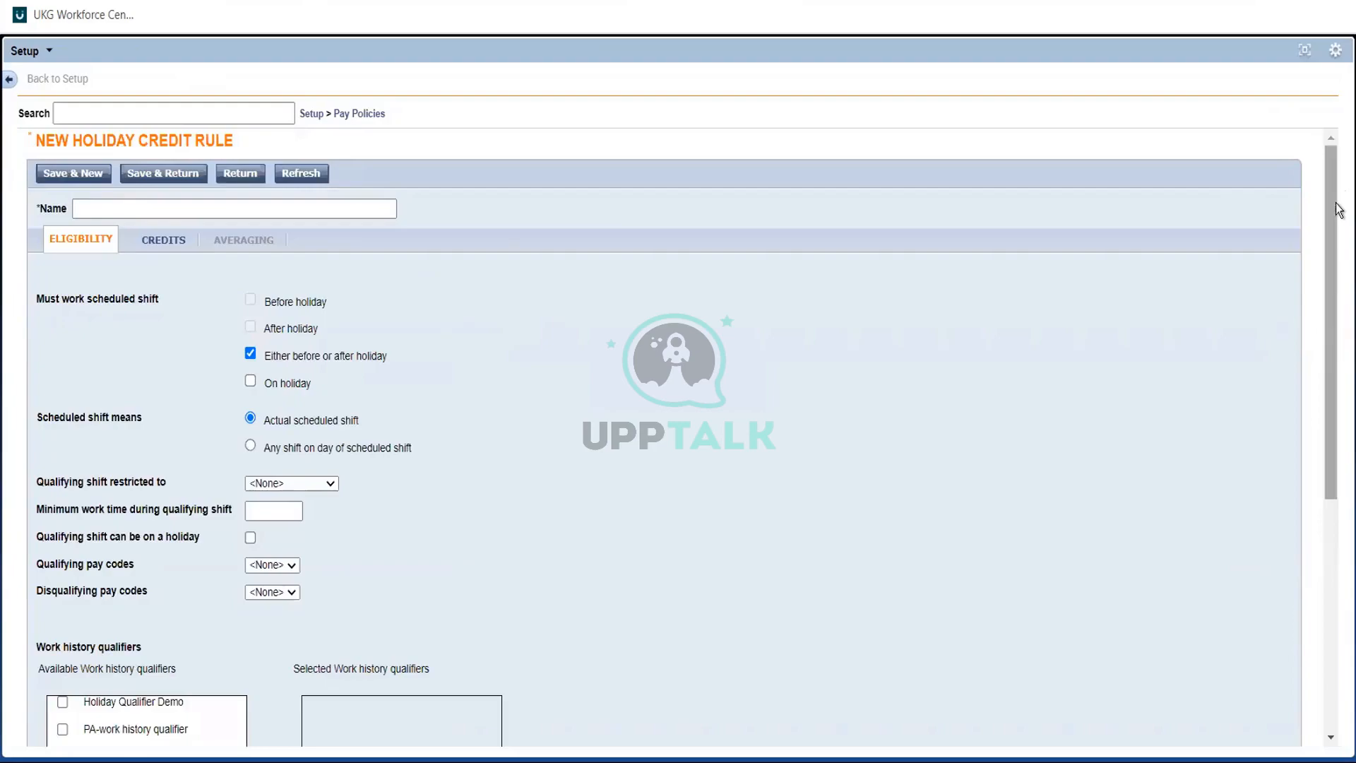
click(1331, 551)
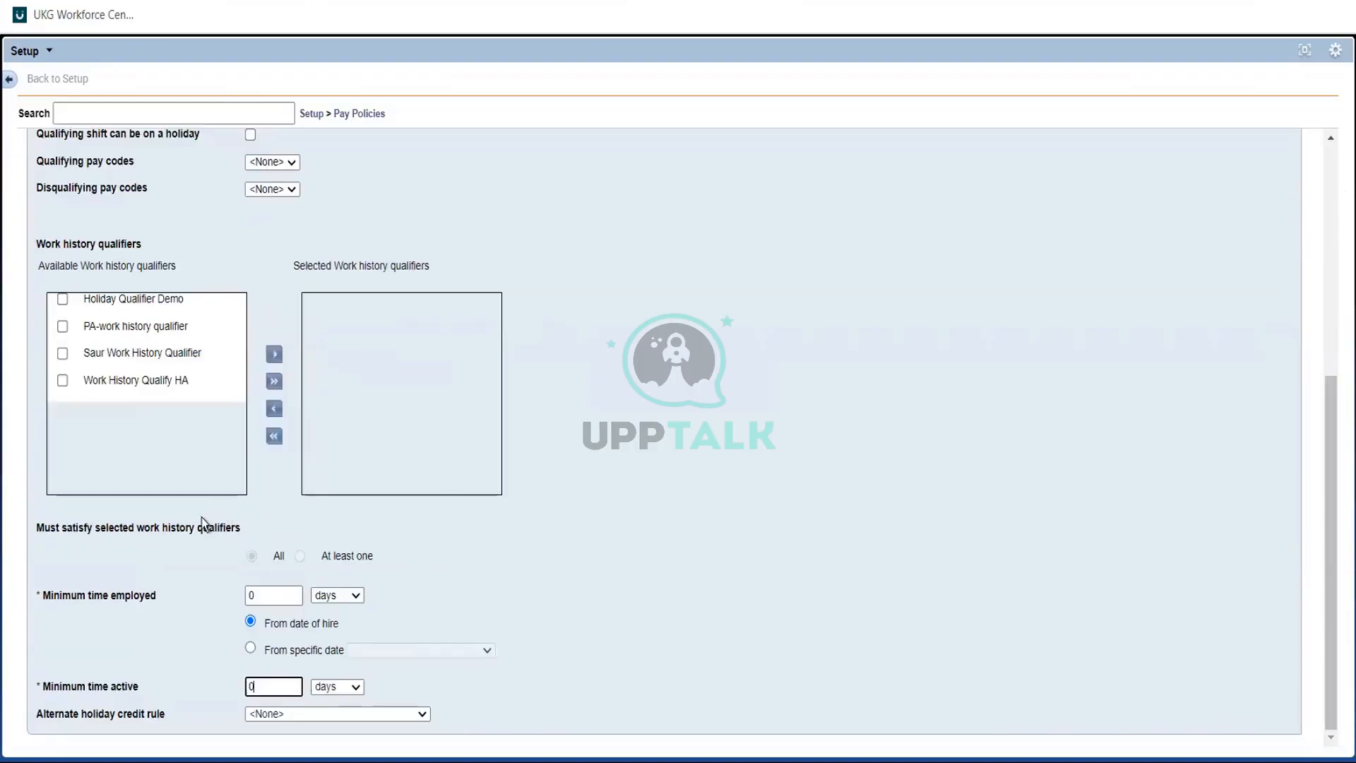
- Set the minimum time employed to 30 days counted from a specific date, and clear the minimum time active value
click(268, 602)
key(BackSpace)
text(30)
click(402, 629)
click(279, 687)
key(BackSpace)
click(251, 648)
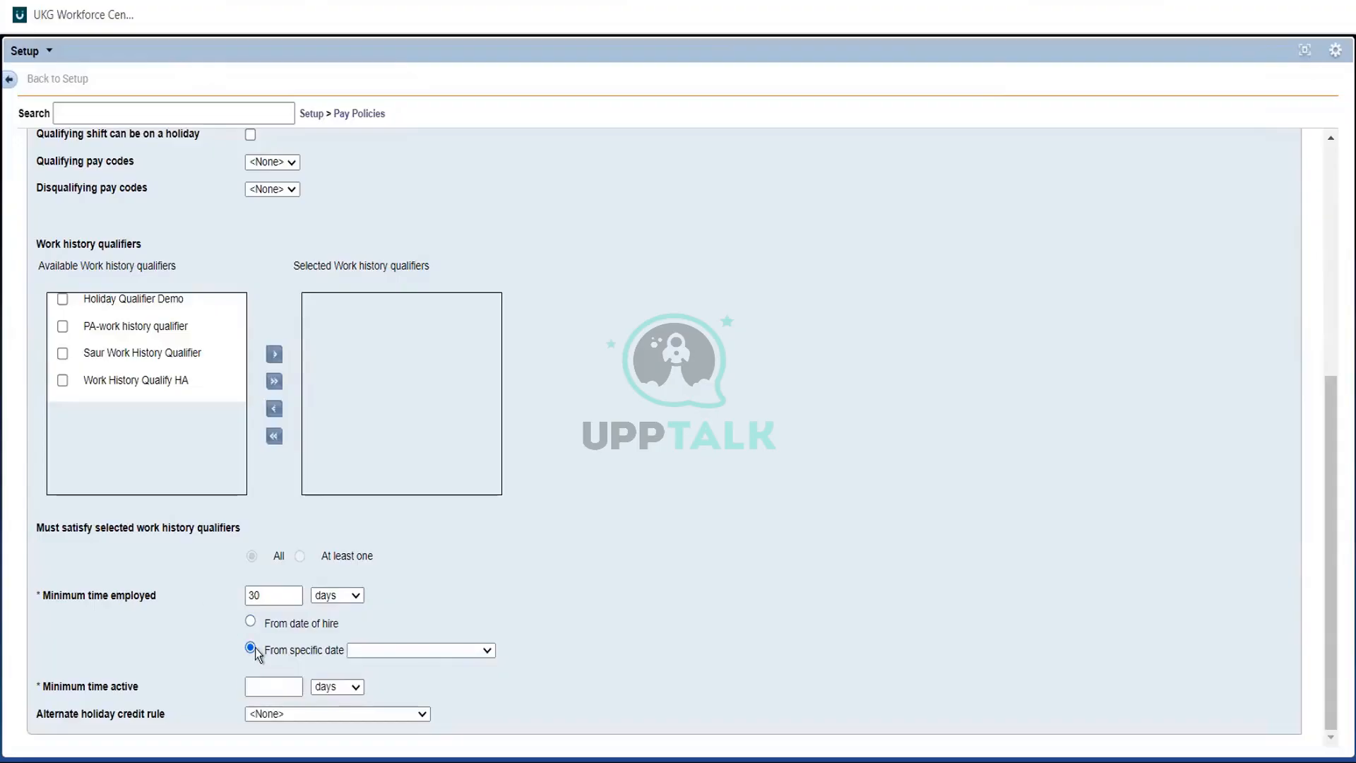
- Look through the dates available for the specific-date option without choosing one, and return to the start of the rule's eligibility settings
click(418, 653)
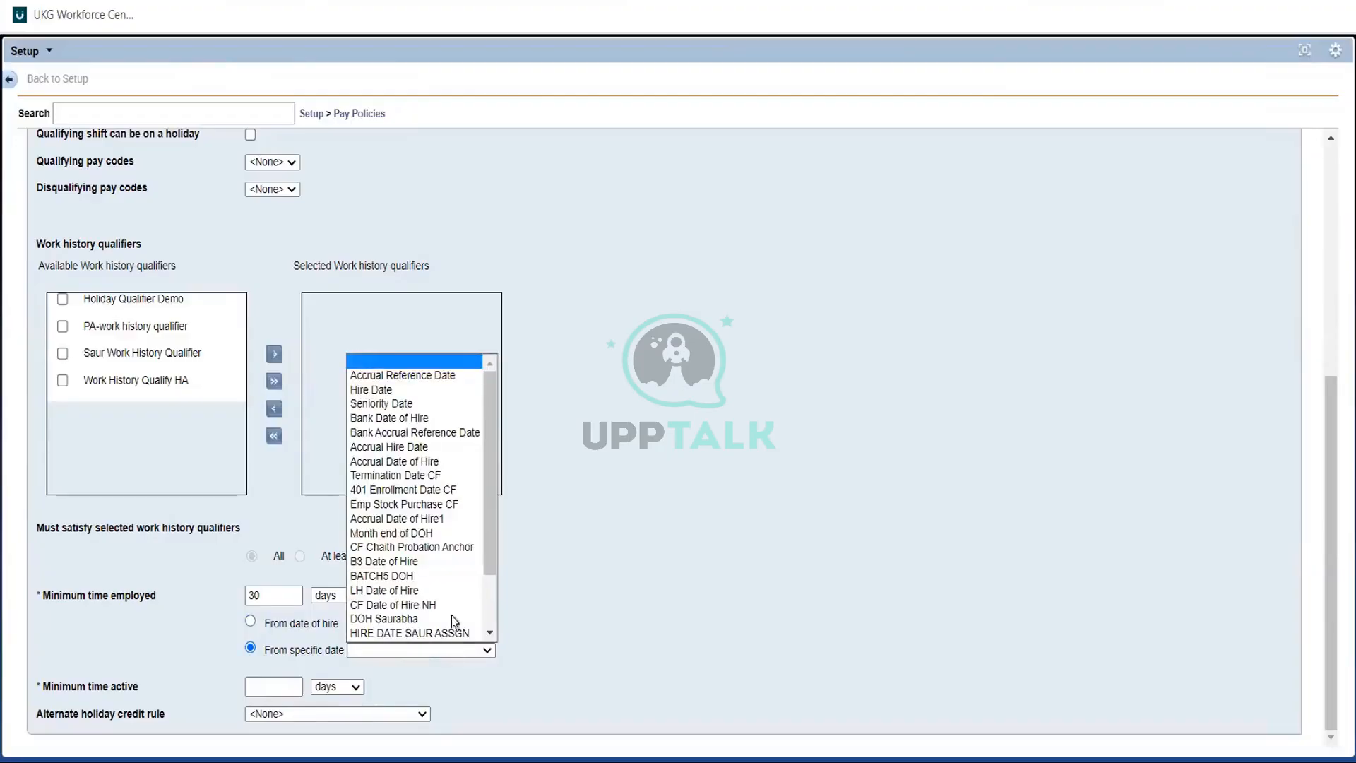
click(489, 586)
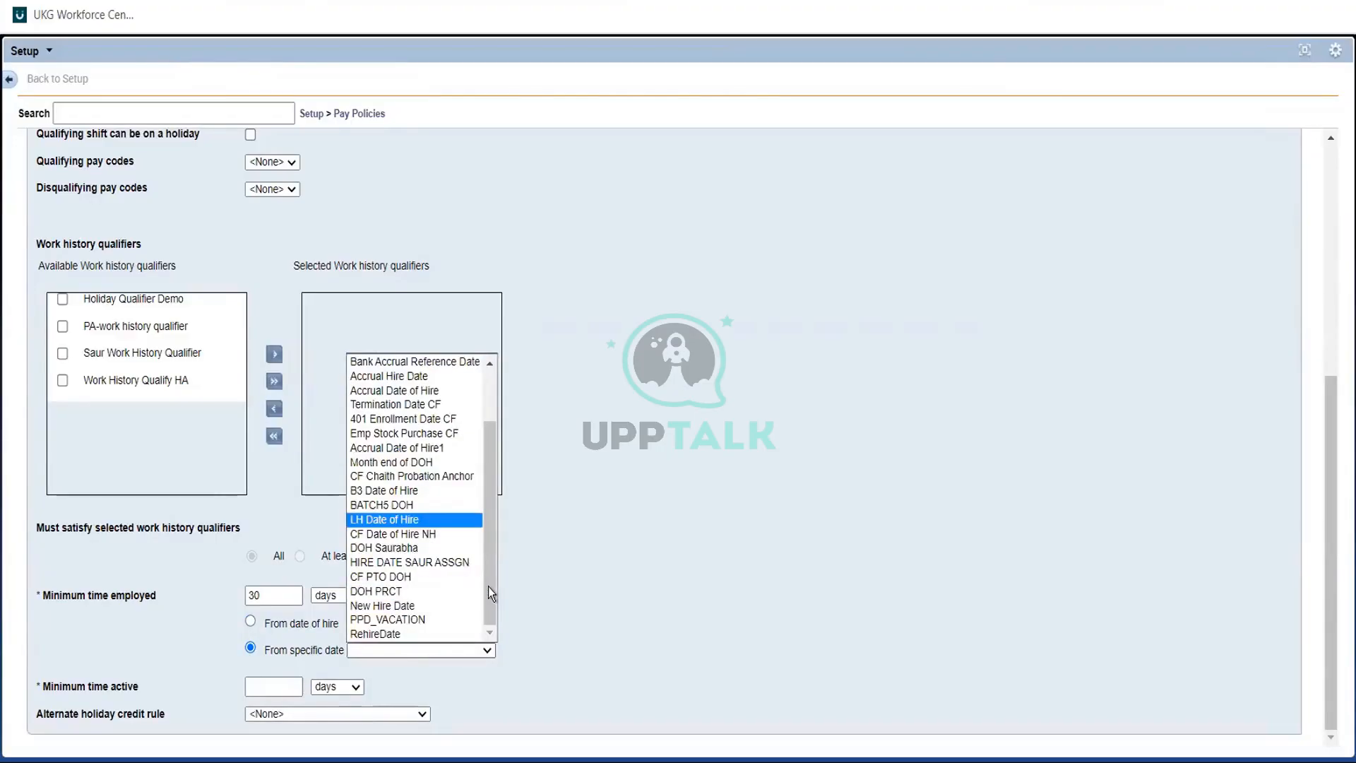
click(684, 544)
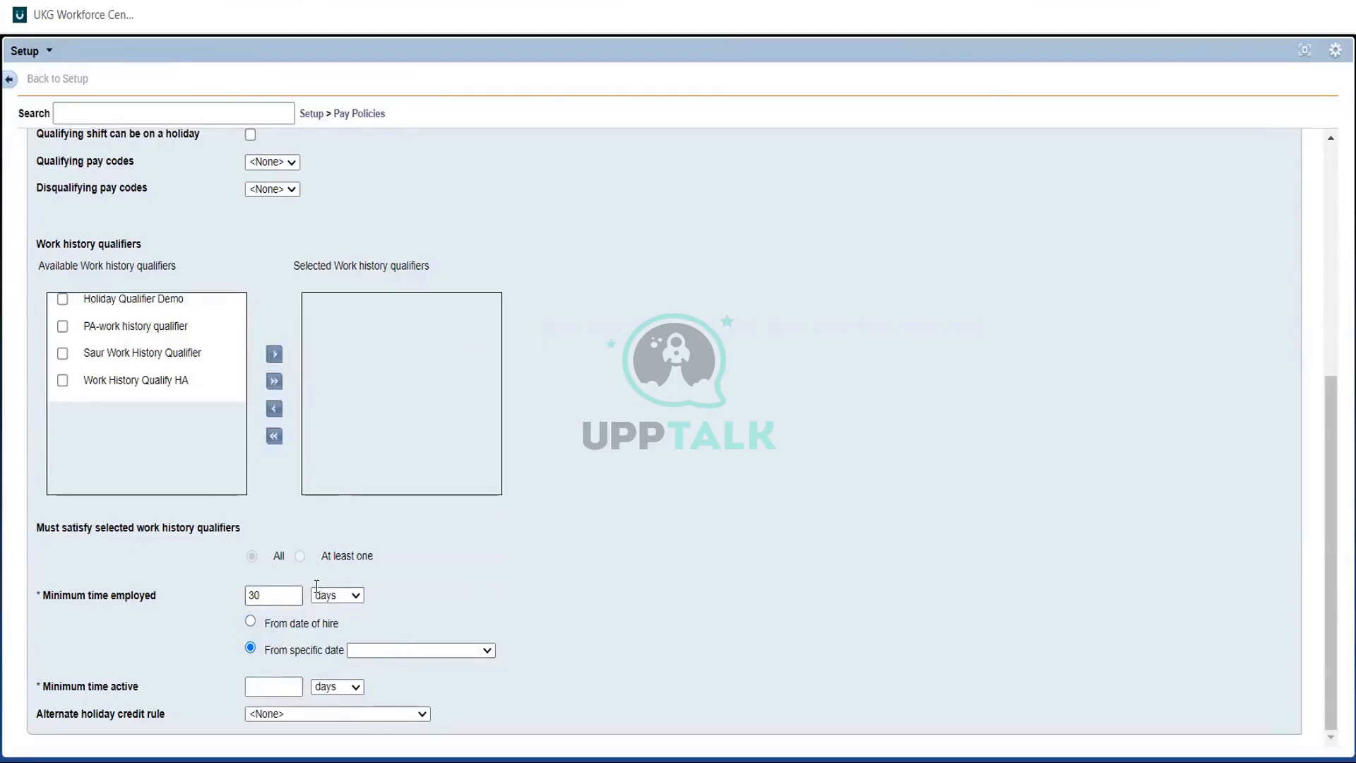
click(266, 595)
click(1328, 315)
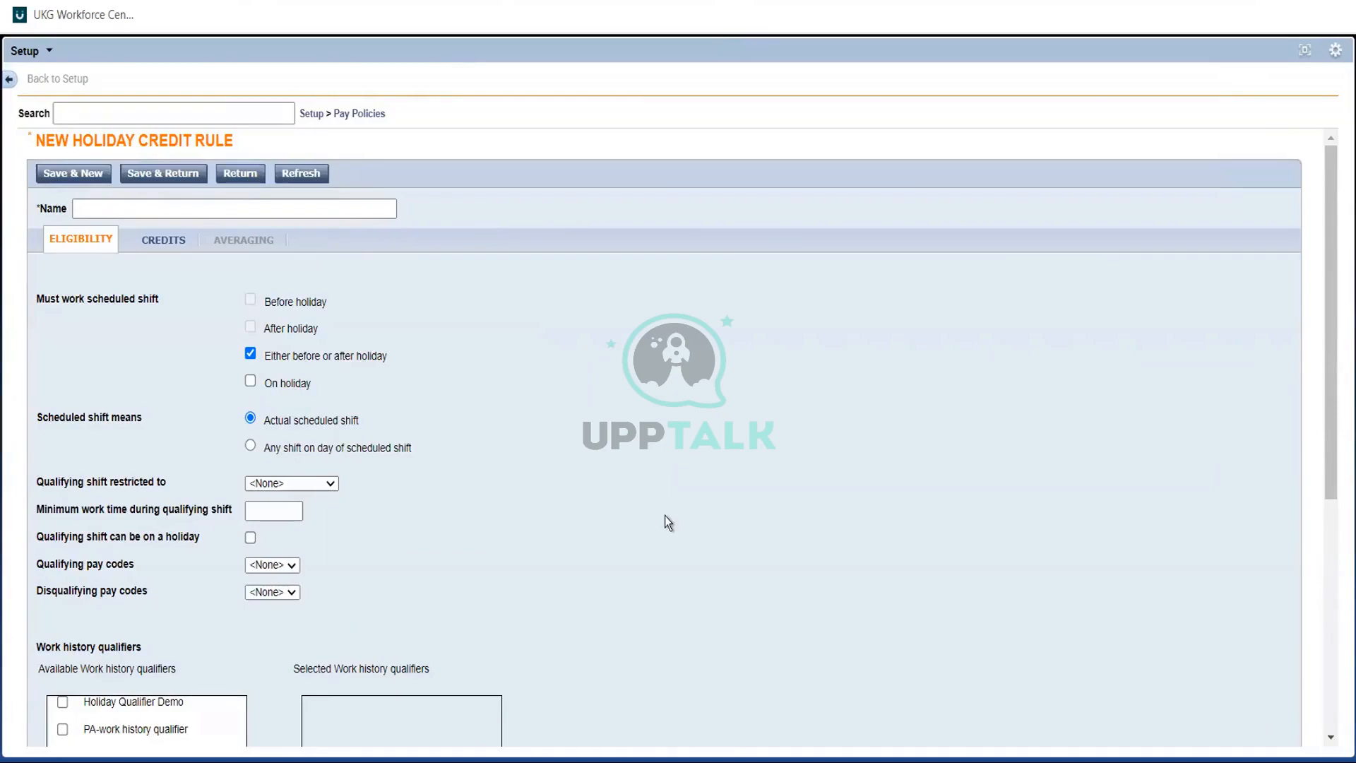
- Leave the holiday credit rule without saving, open the Aus FT pay rule, and view its assigned holidays
click(358, 114)
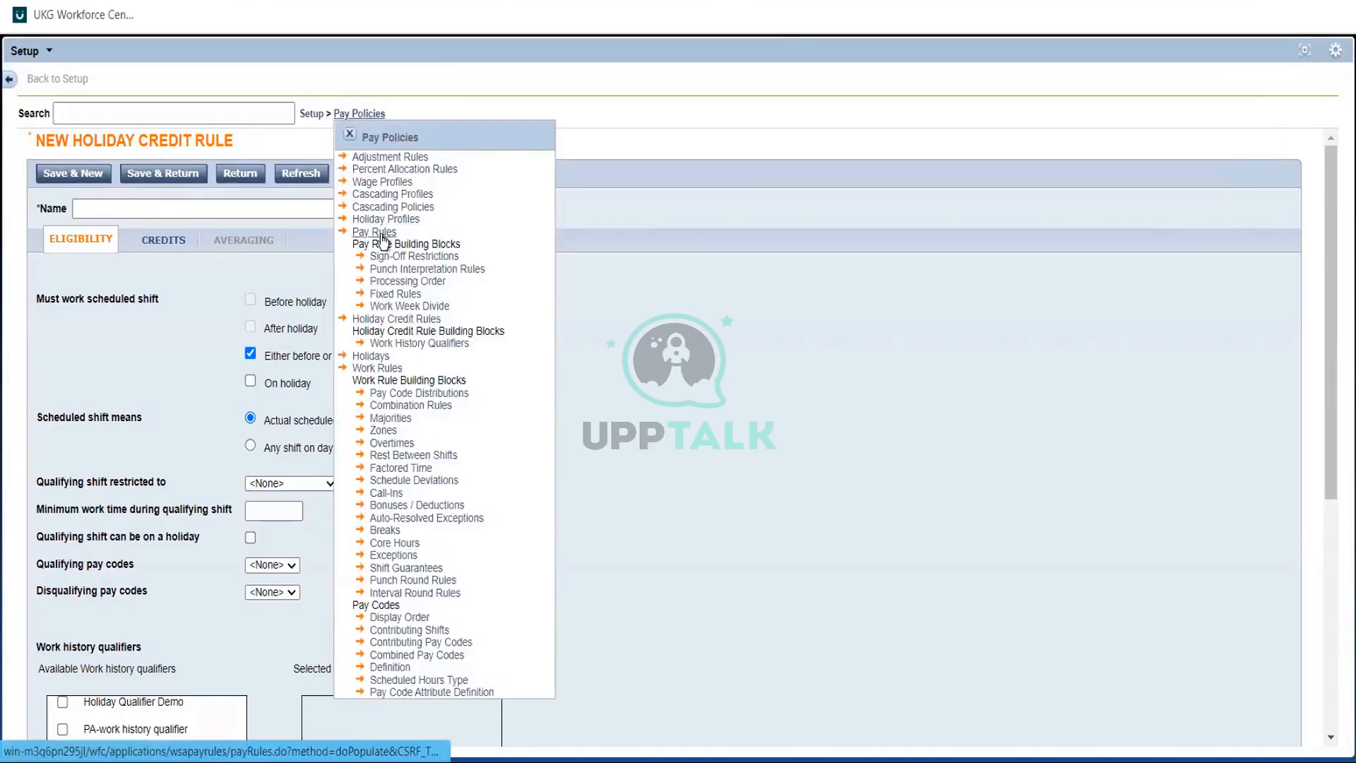
click(380, 235)
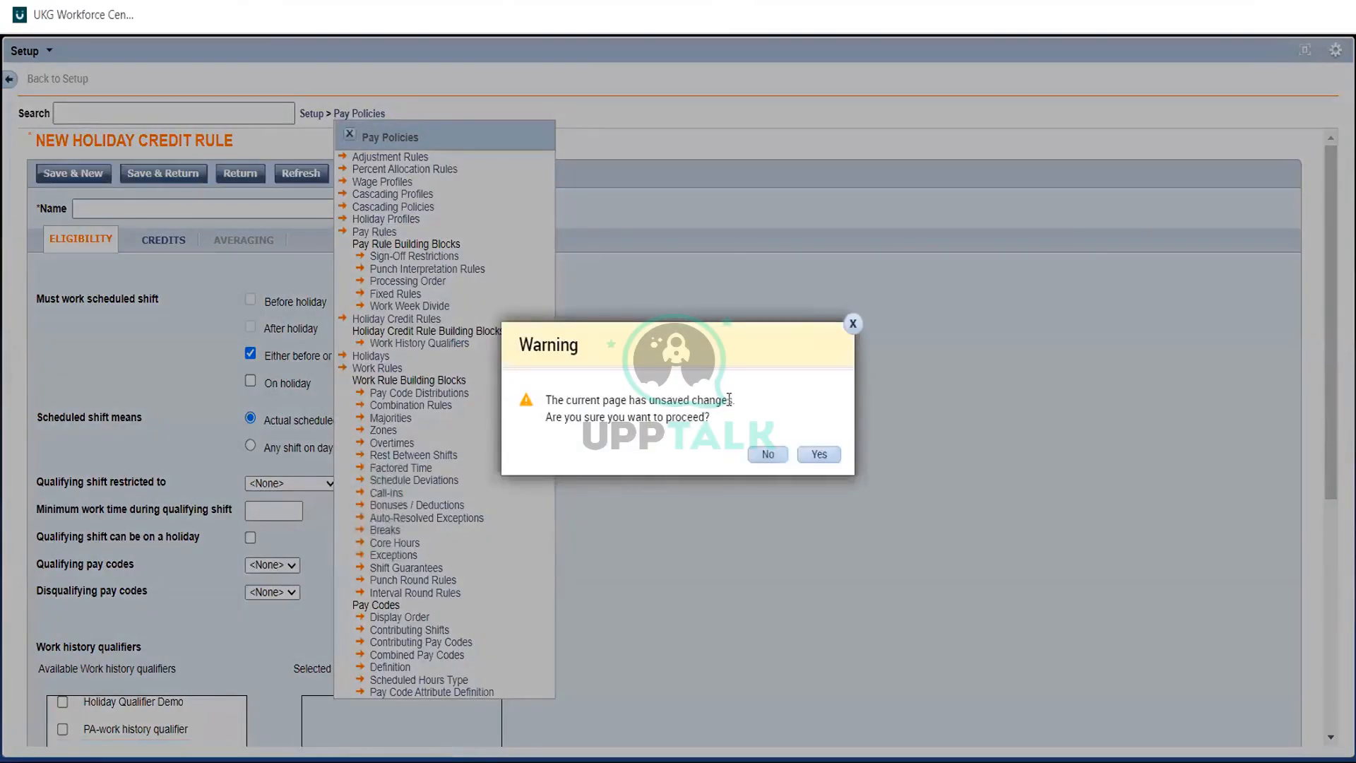
click(816, 454)
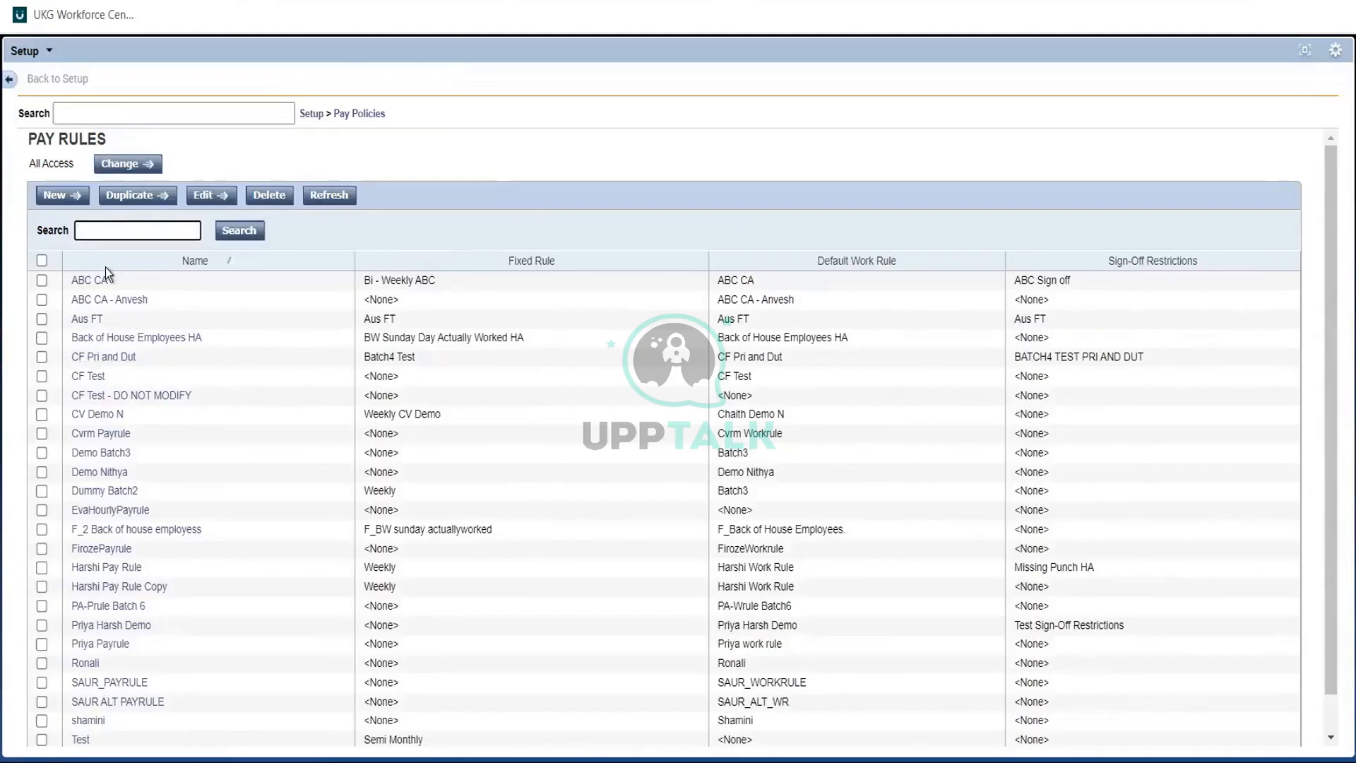
click(90, 312)
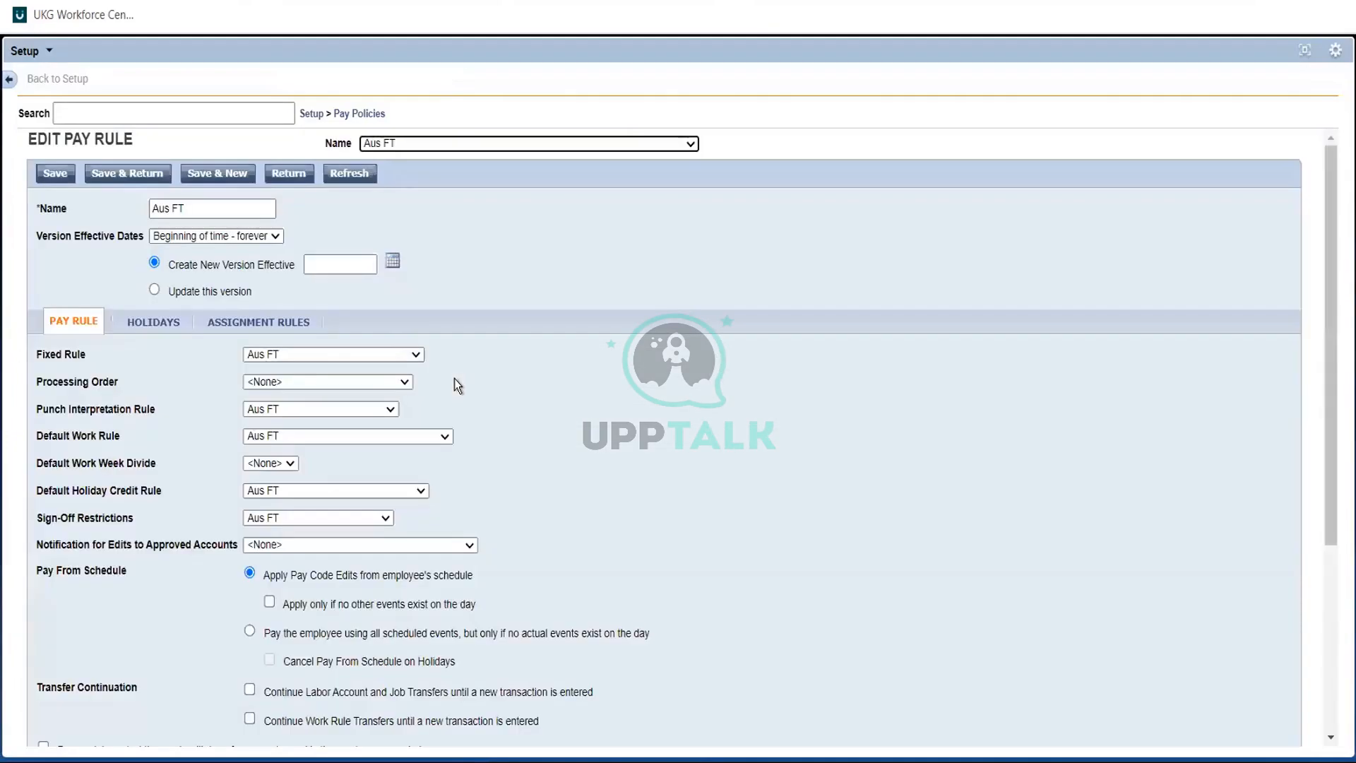
click(152, 322)
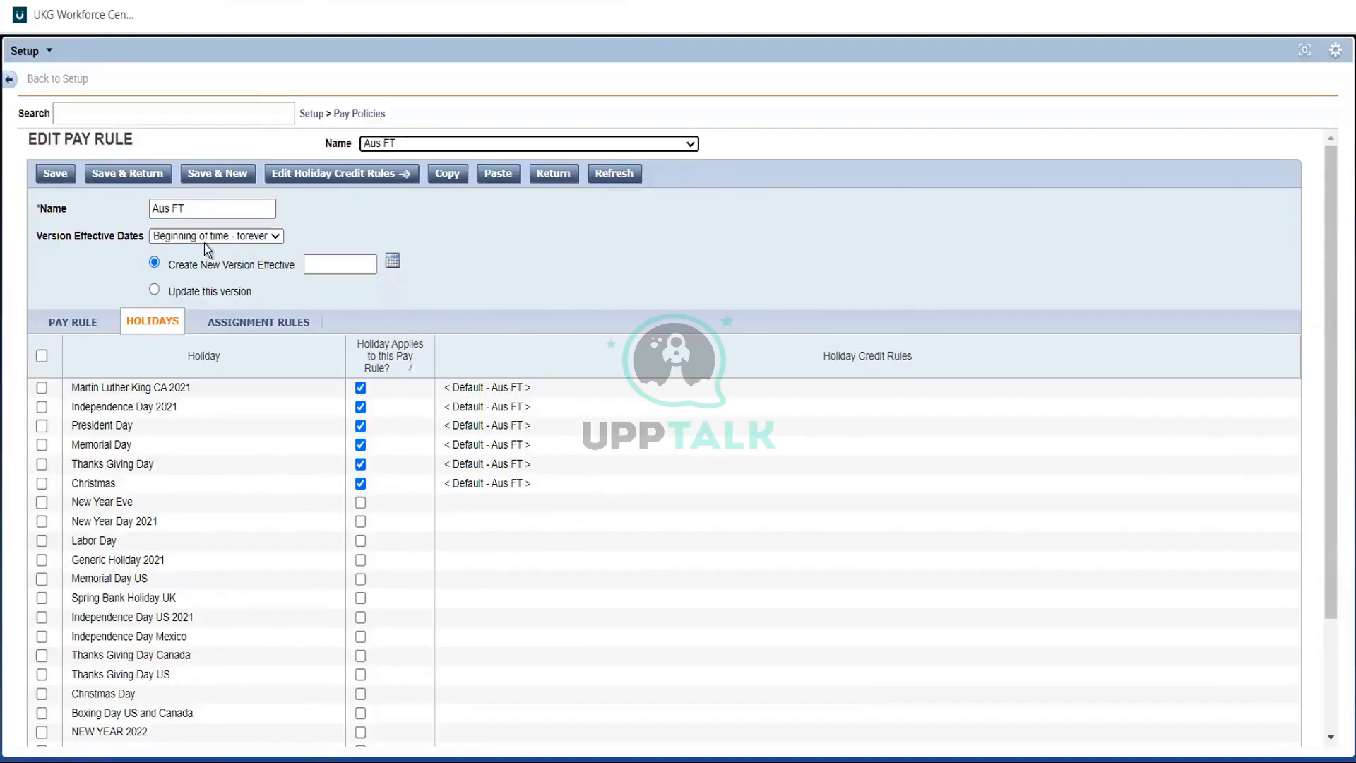
click(201, 211)
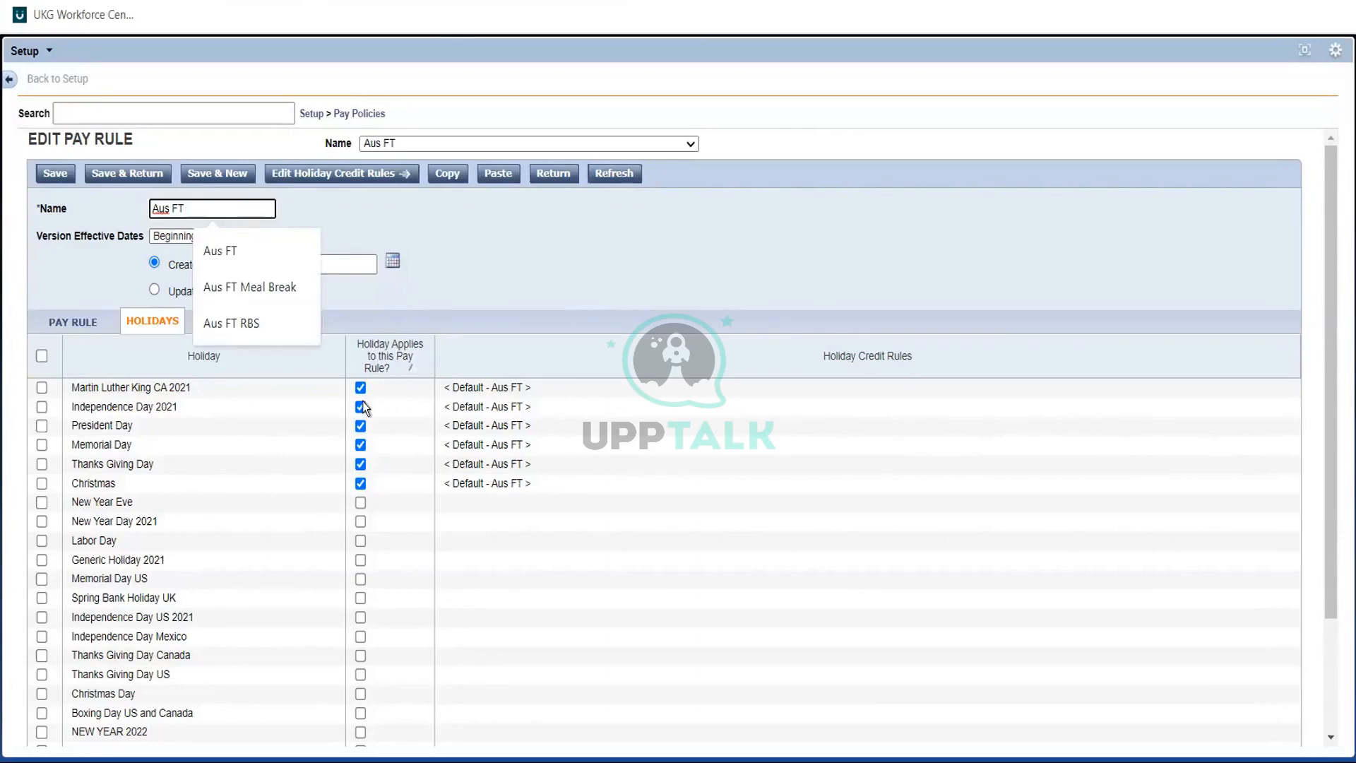
click(289, 328)
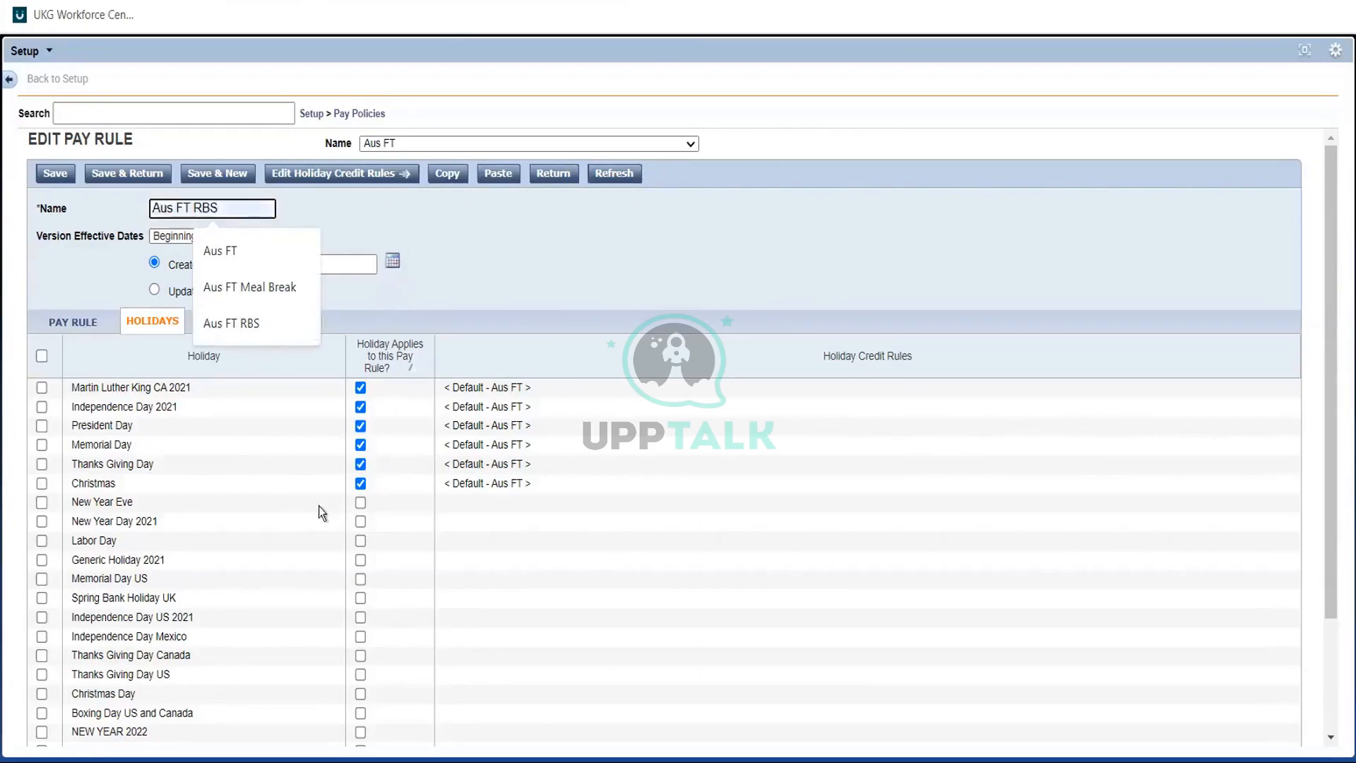
click(507, 333)
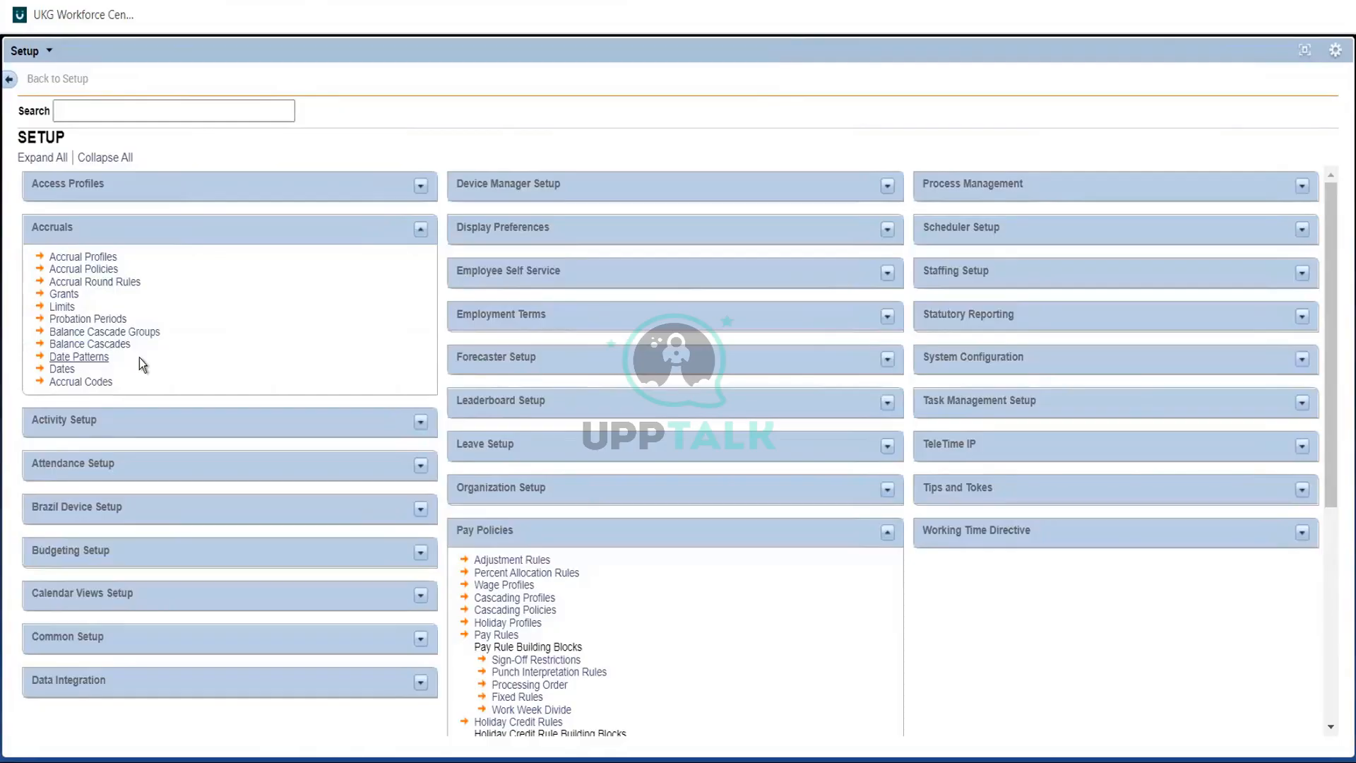
- In the Aus FT Sick accrual policy, set the probation period to 60 Day Probation Period and save the policy
click(103, 269)
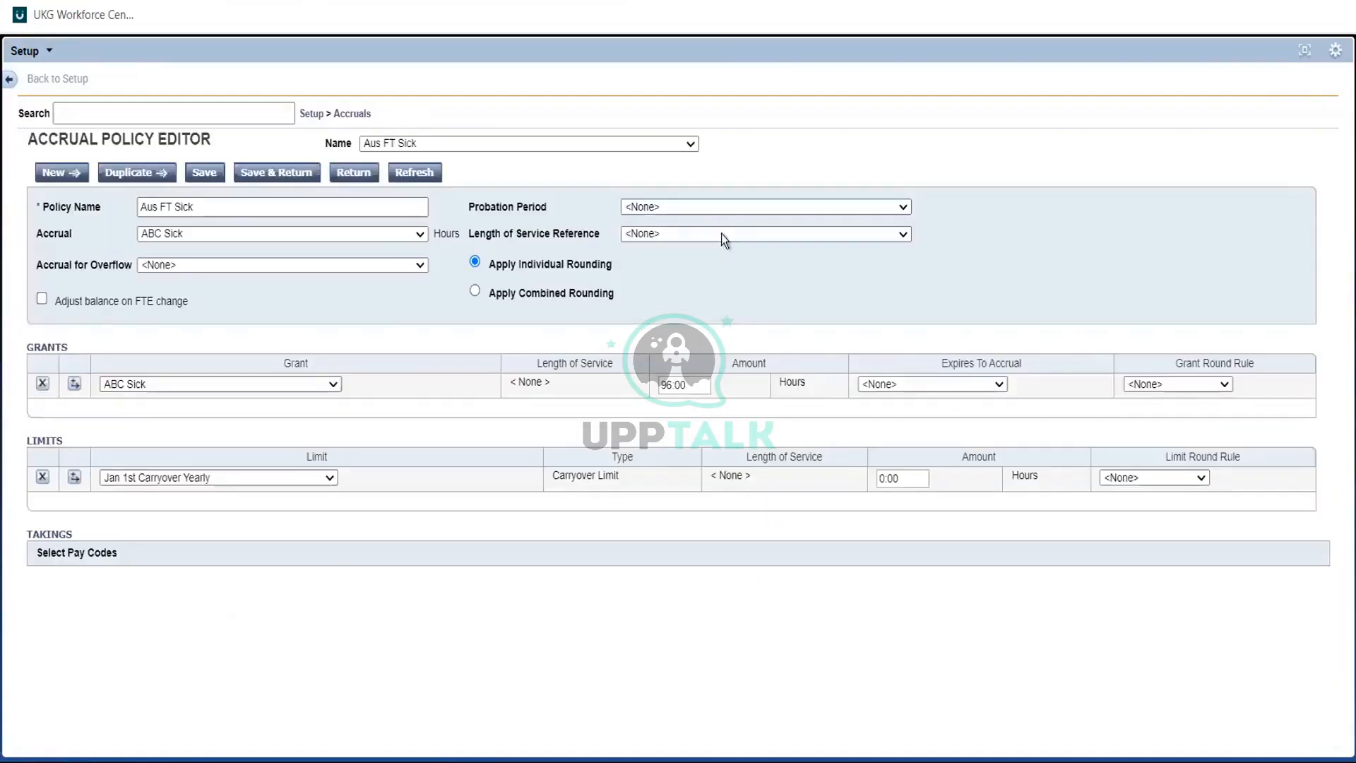
click(654, 206)
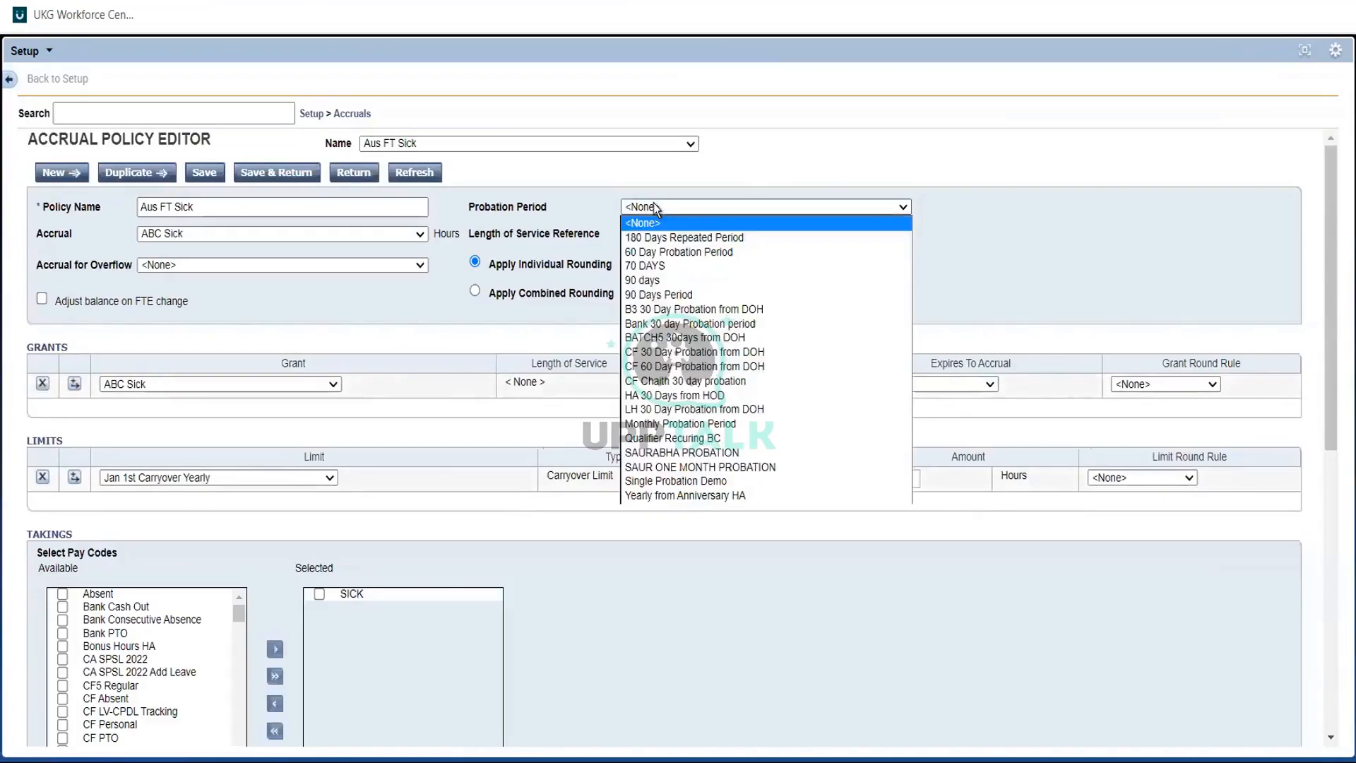
click(668, 254)
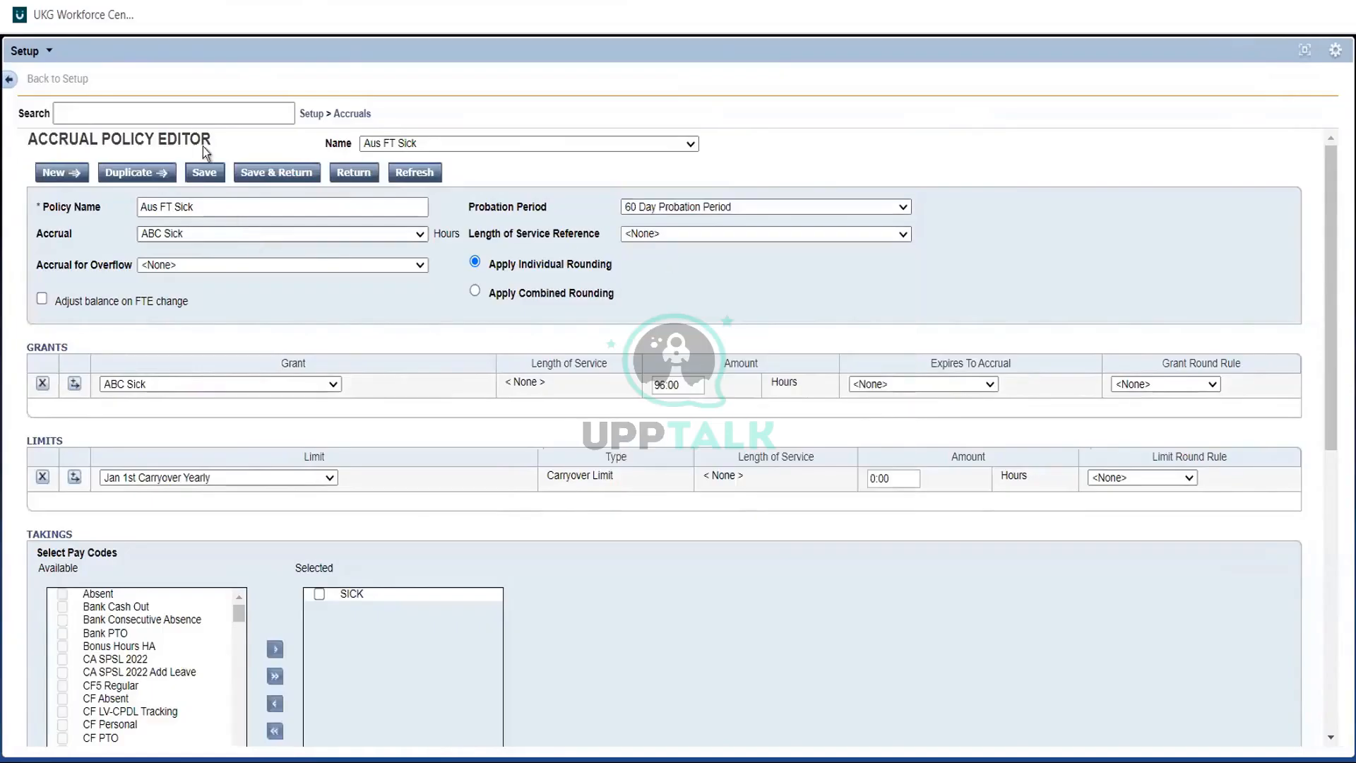
click(205, 170)
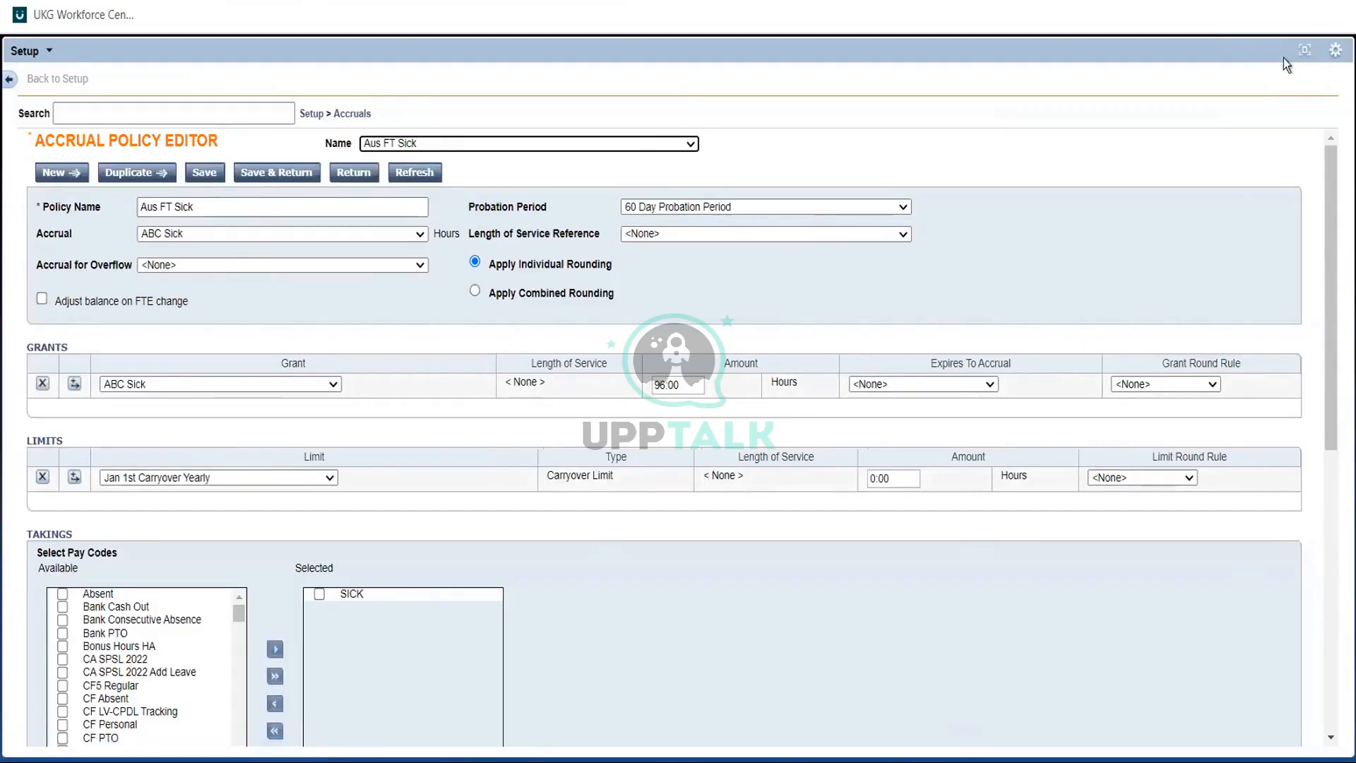
- Run the Accrual Detail report for the previously selected employee over 01/1/2022 to 1/1/2023 and refresh its status
click(1303, 51)
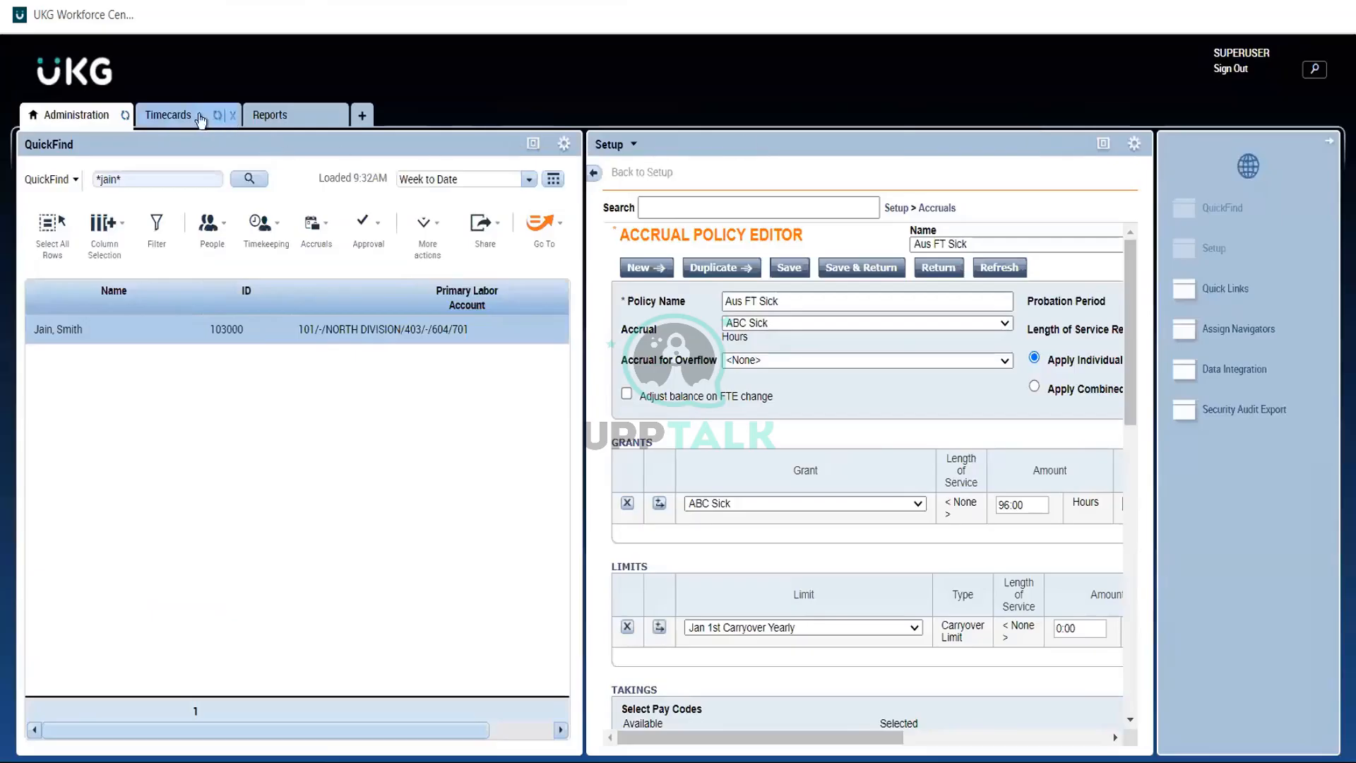
click(300, 118)
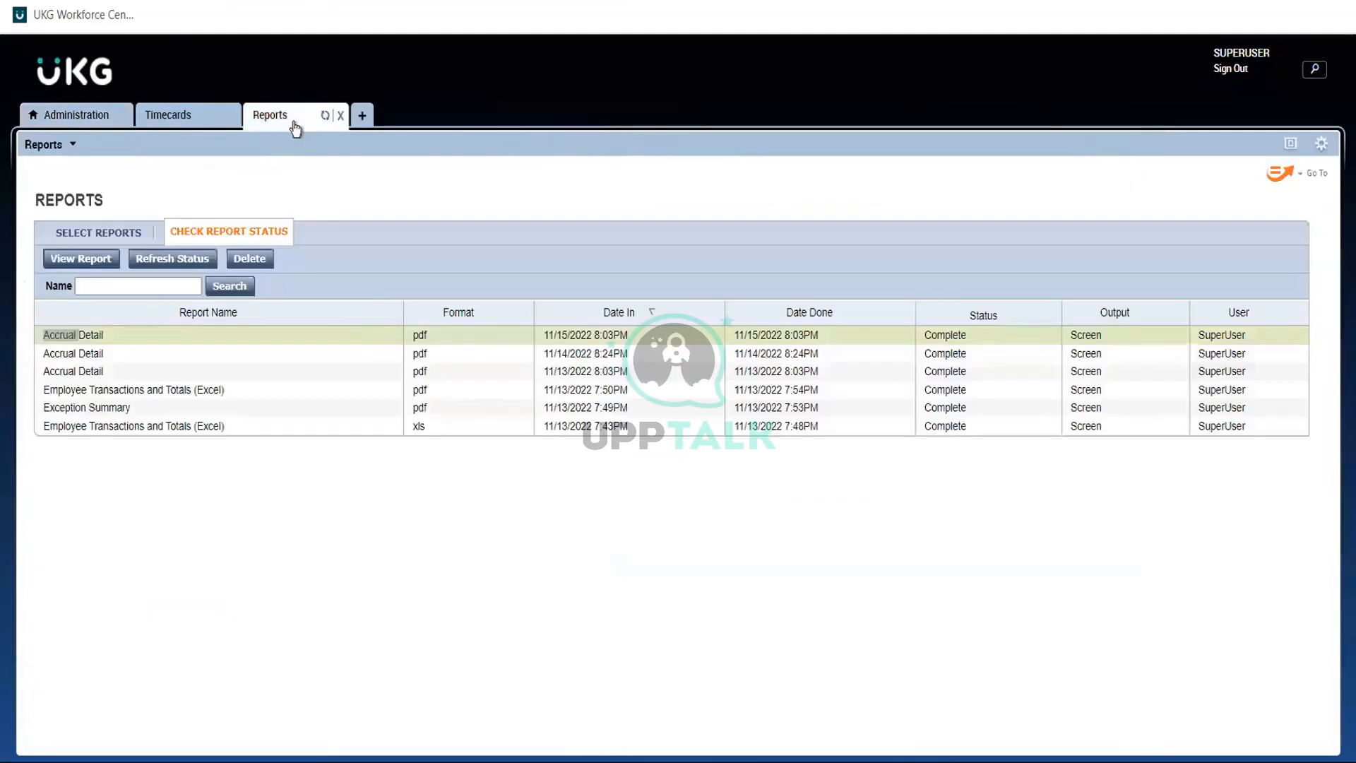
click(103, 241)
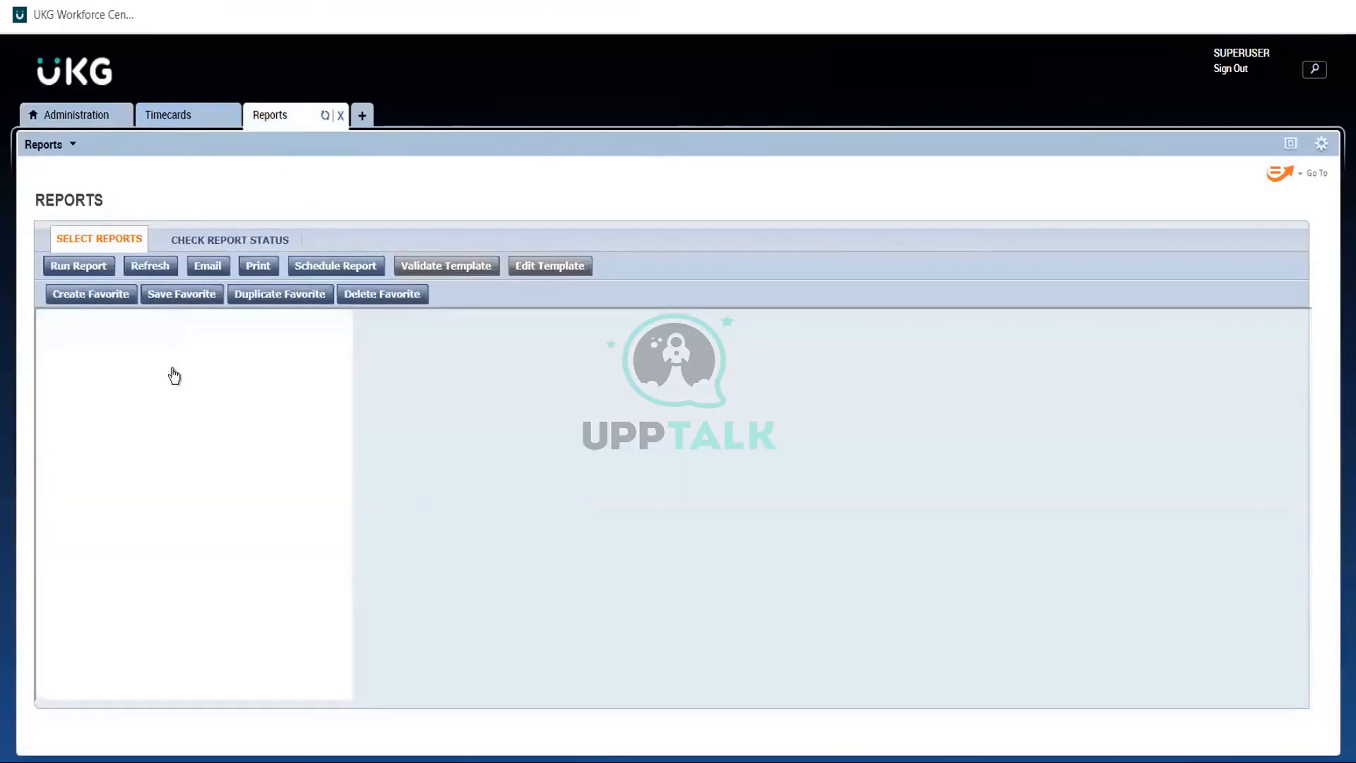
click(171, 548)
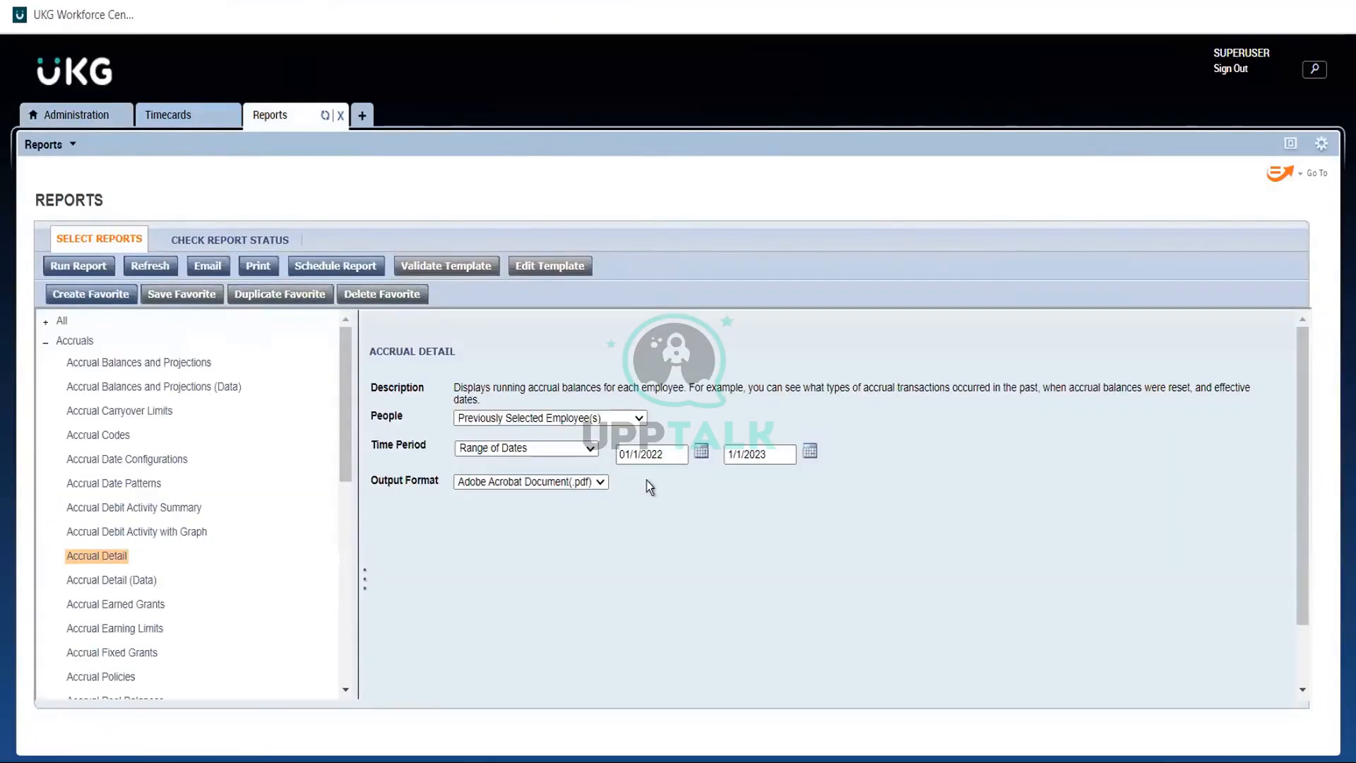
click(91, 269)
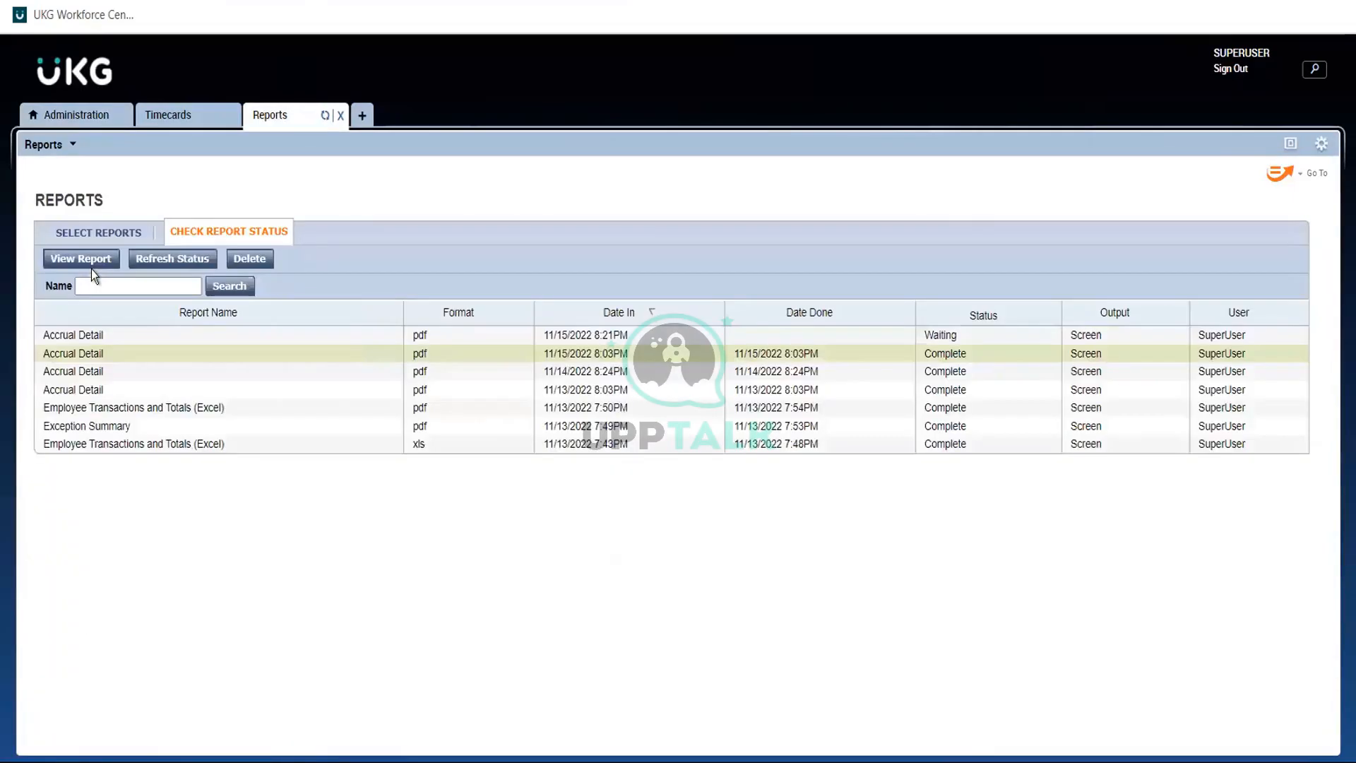
click(161, 263)
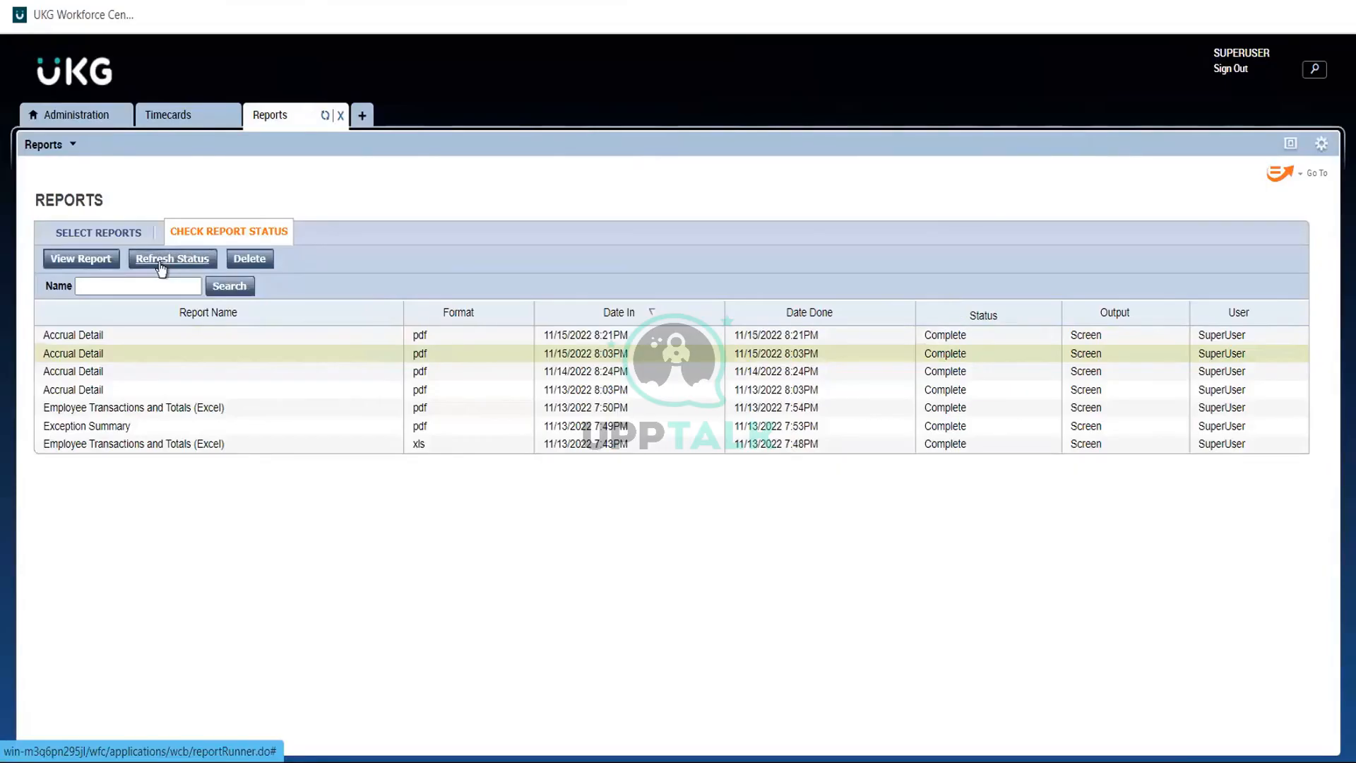
- Open the newest Accrual Detail PDF and review the accrual transactions through its pages
double_click(90, 337)
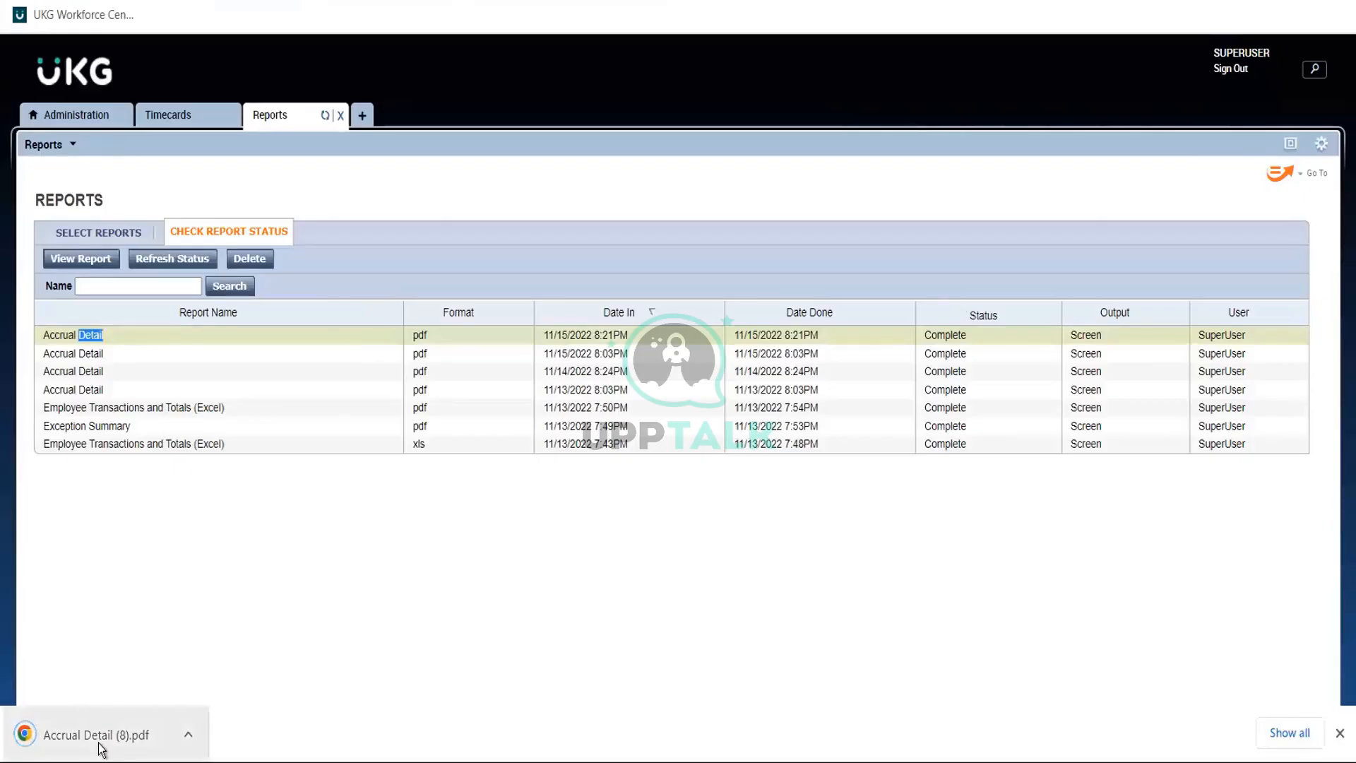
click(102, 750)
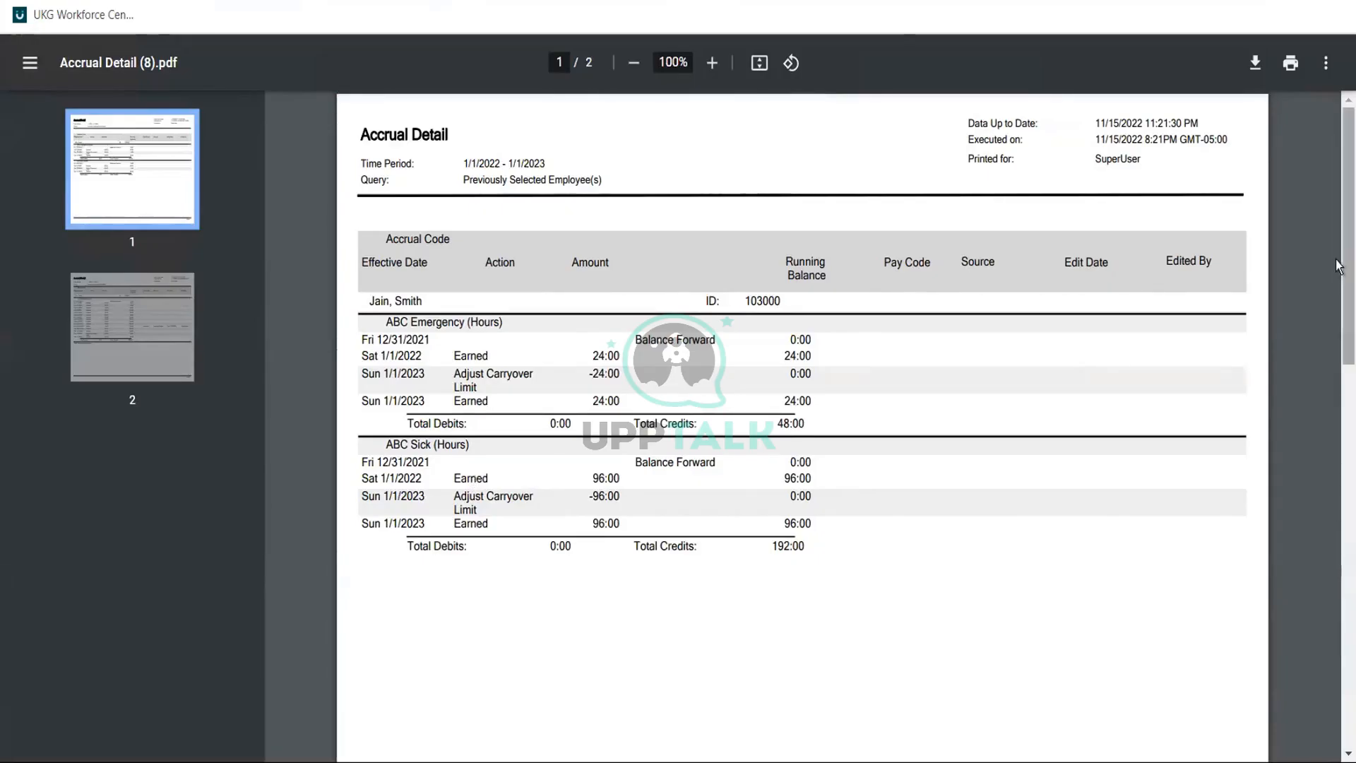
drag(1337, 267, 1337, 505)
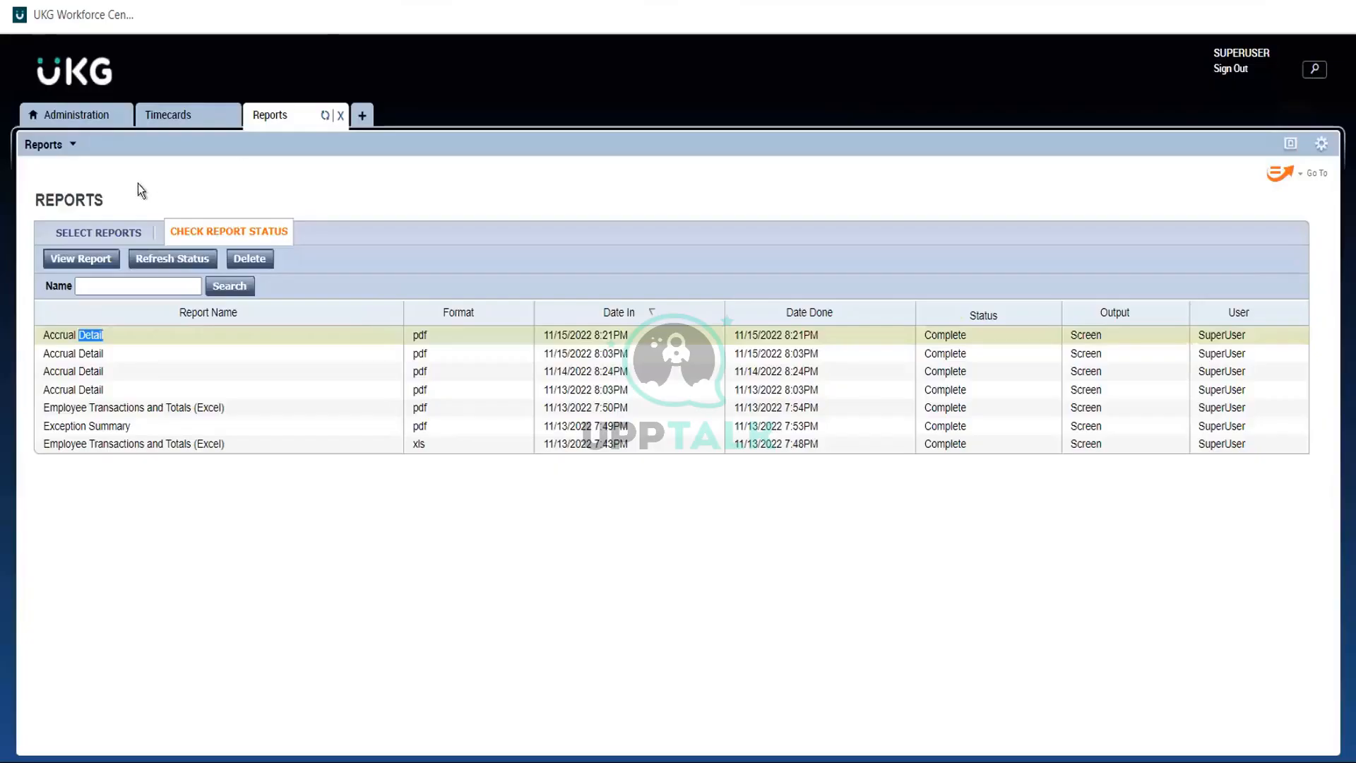
- Set the probation period of the Aus FT Sick accrual policy to 90 days, save it and return to the policy list
click(53, 120)
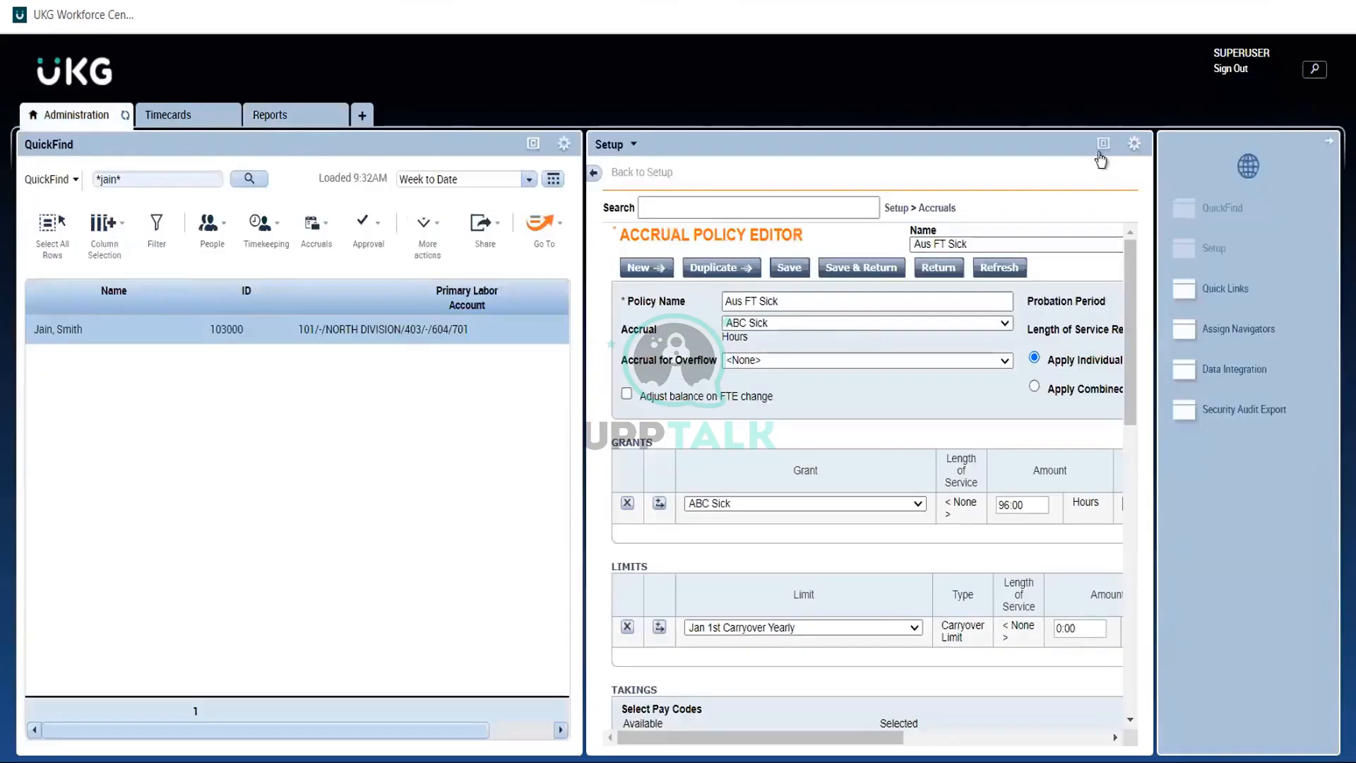
click(1099, 153)
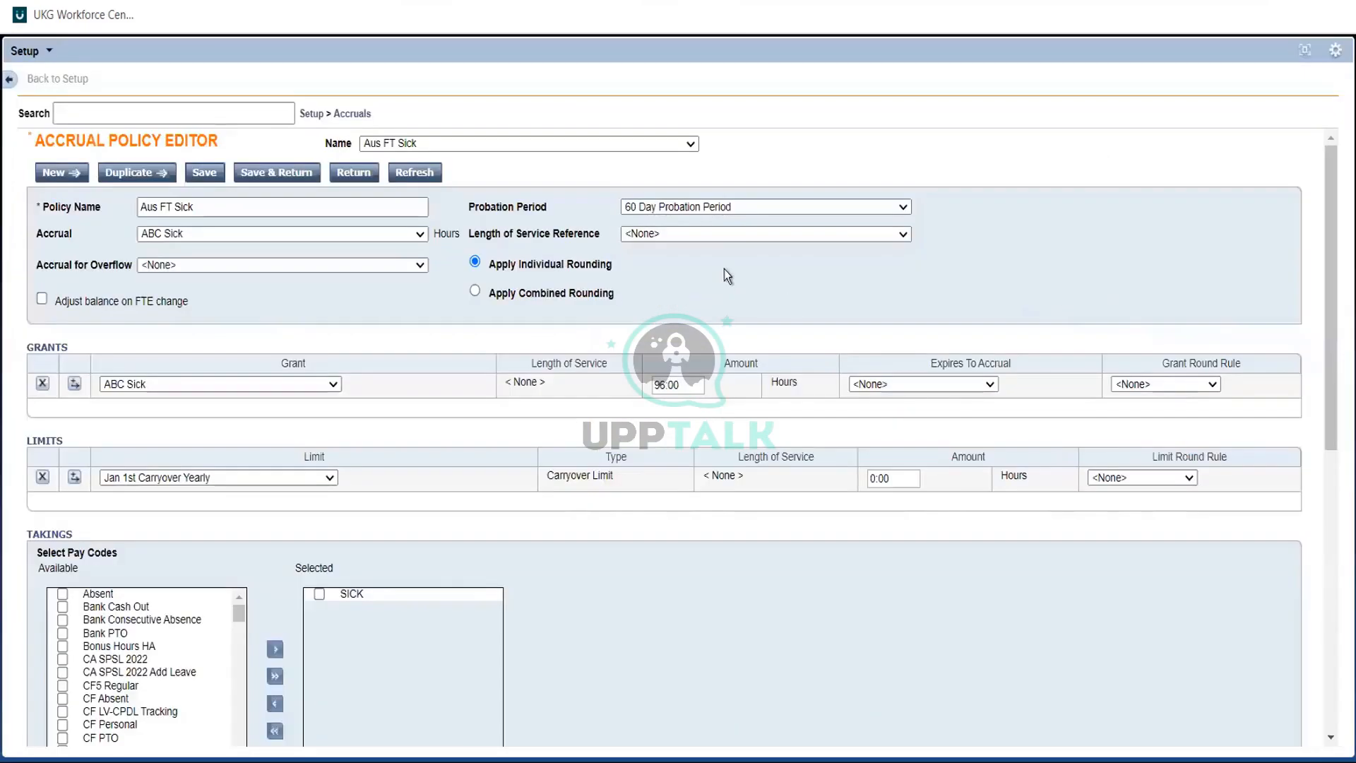
click(659, 211)
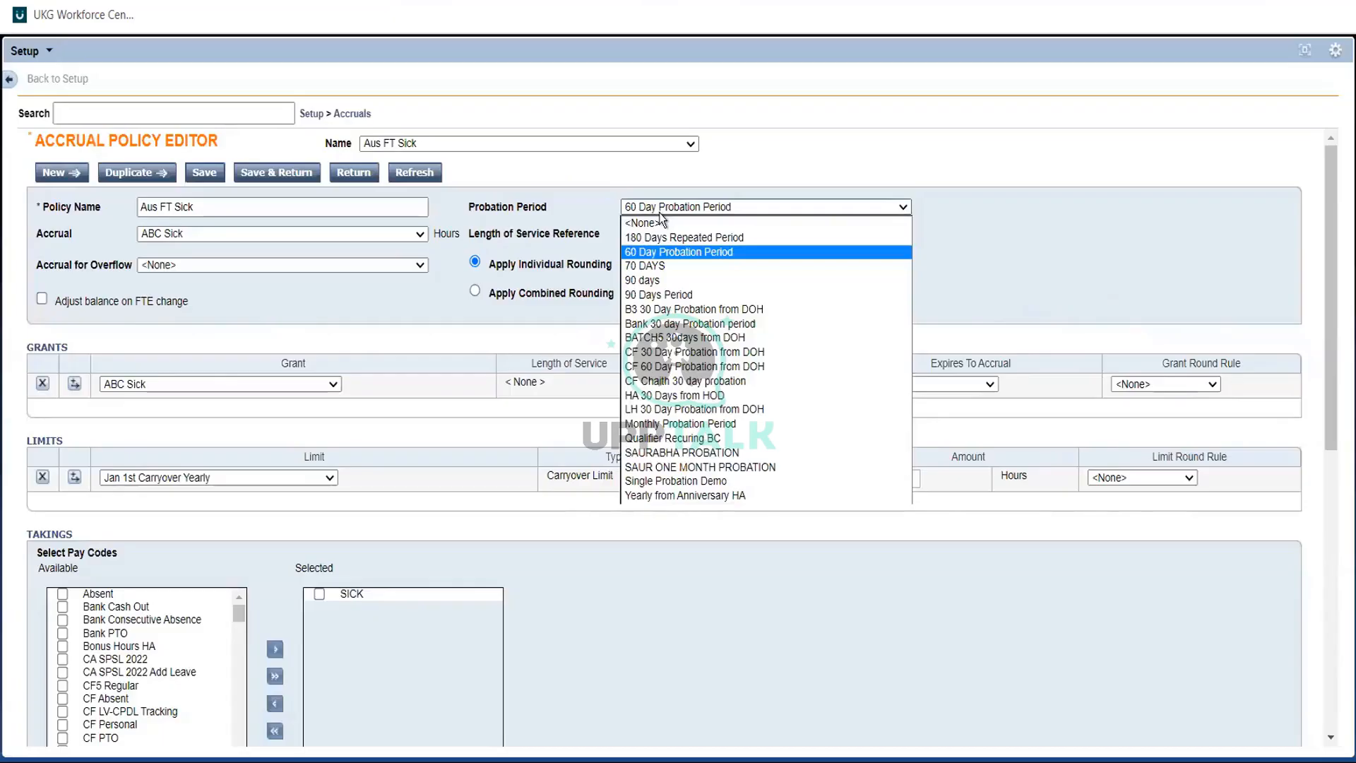
click(689, 279)
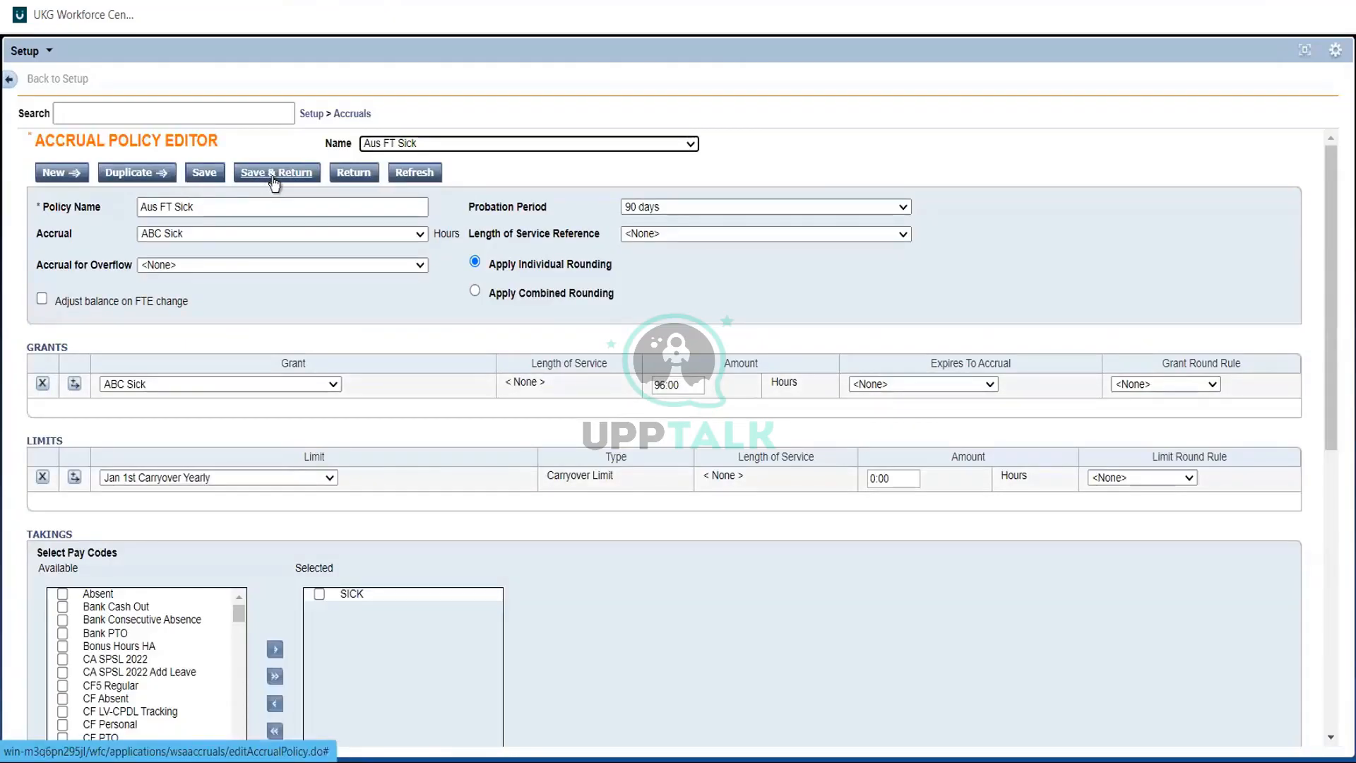
click(273, 177)
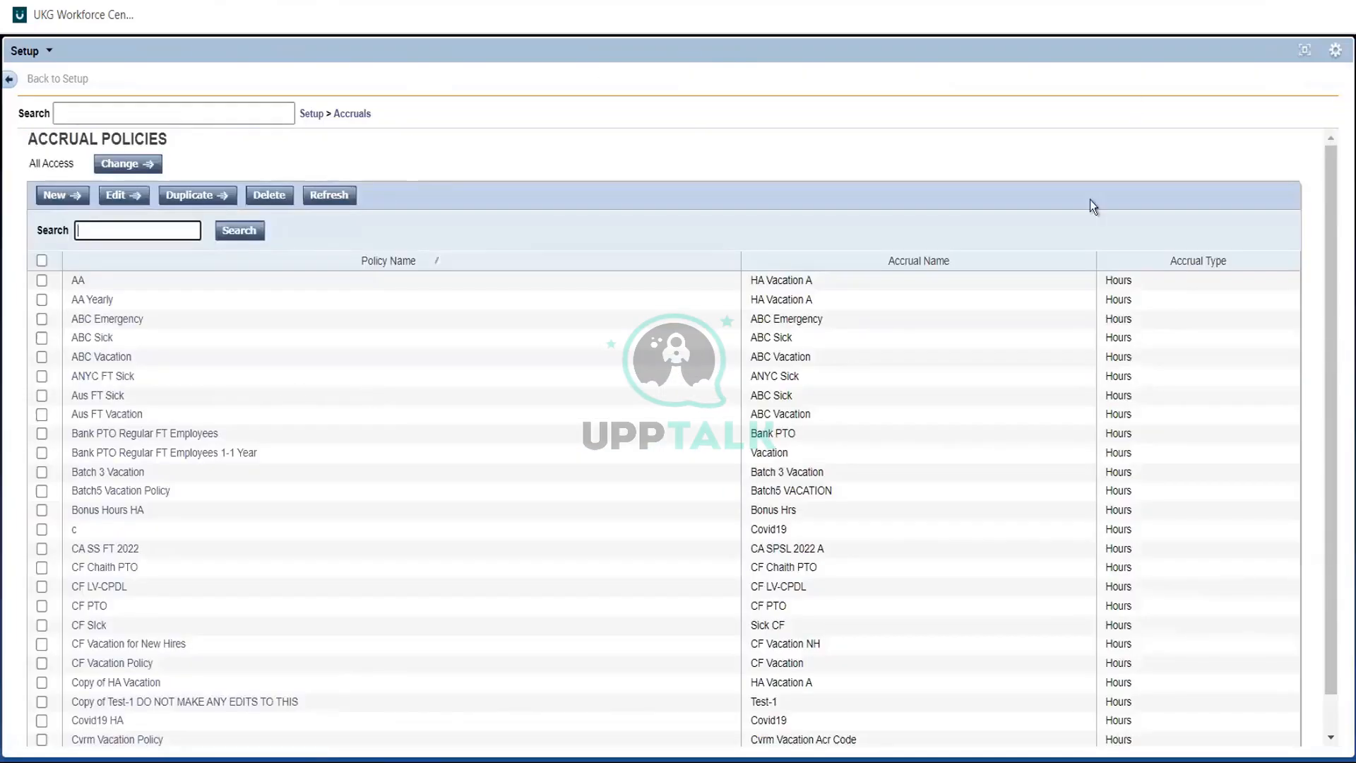
- Close the Reports workspace and refresh the employee's timecard to check the accrual balances
click(1303, 57)
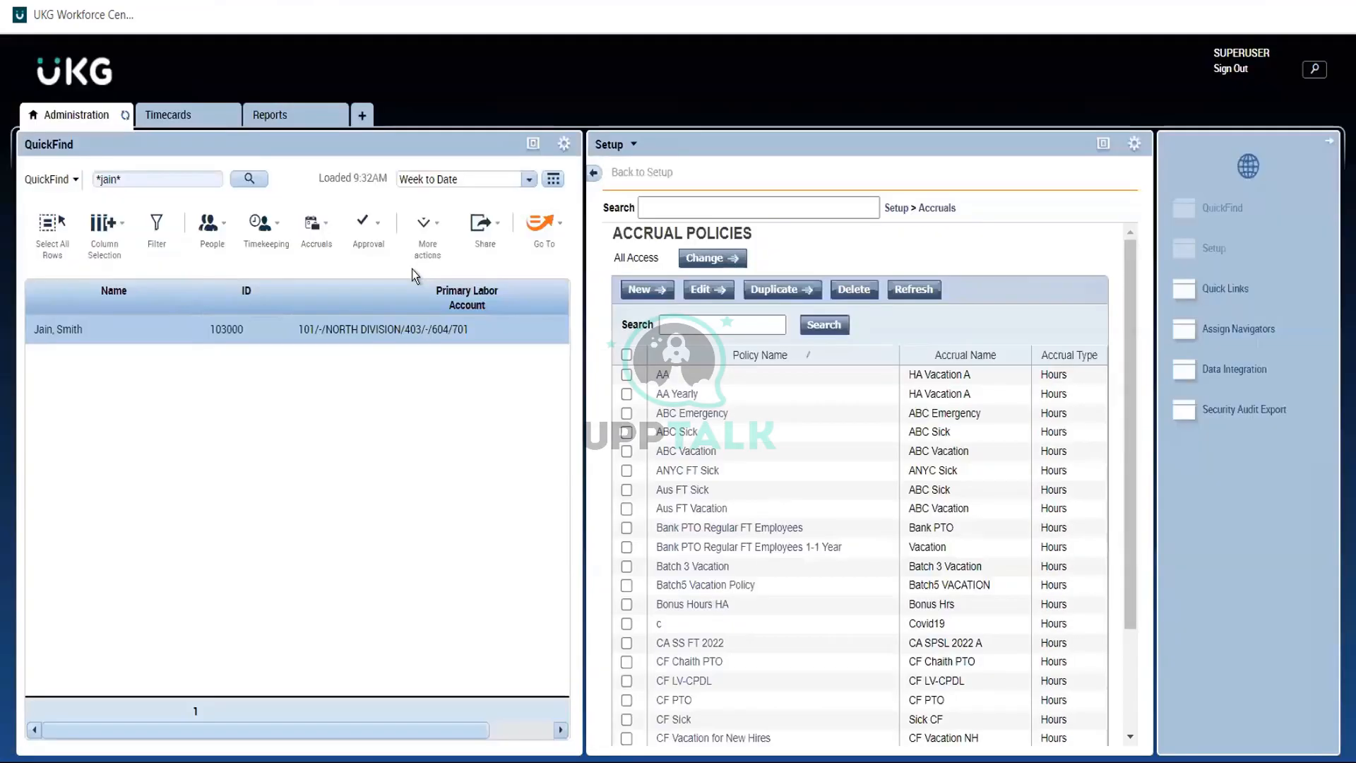
click(276, 115)
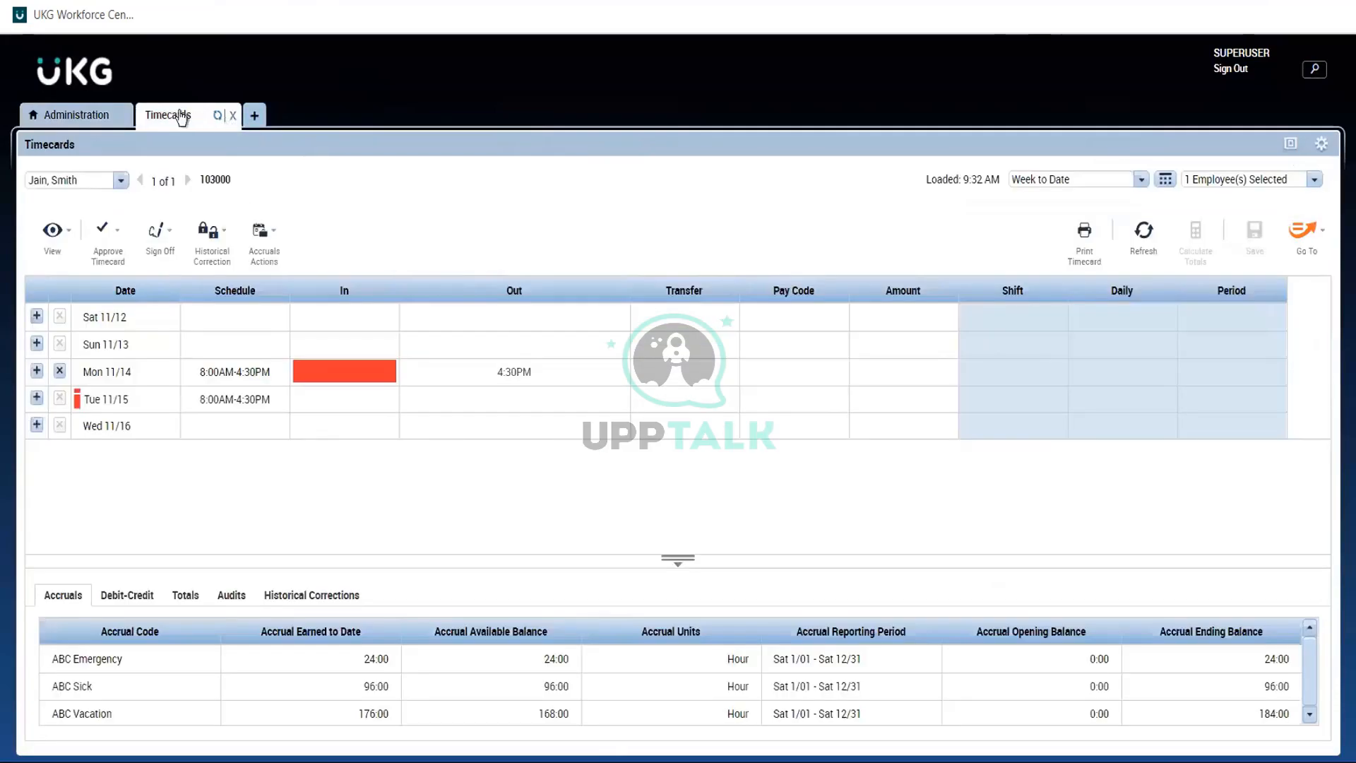
click(1147, 238)
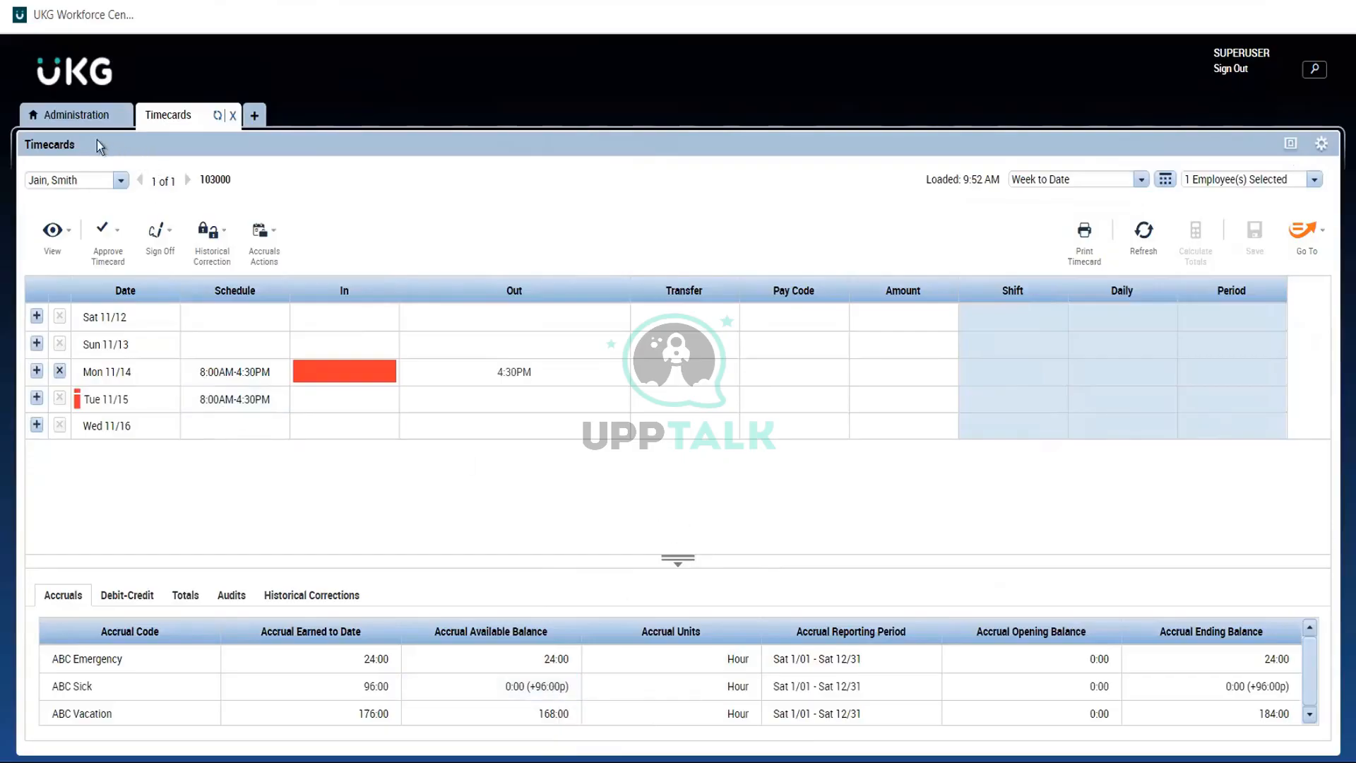
- Open Reports for the employee selected in QuickFind and choose the Accrual Detail report
click(78, 122)
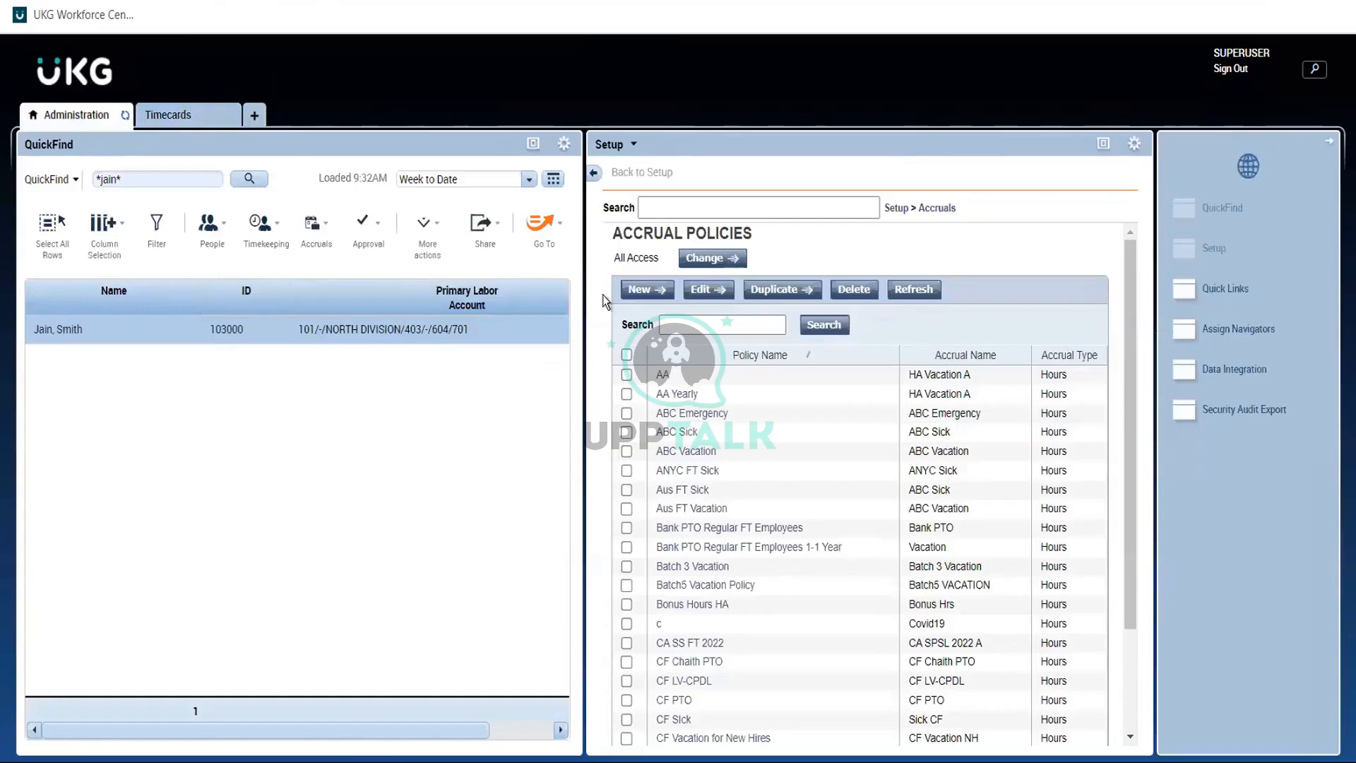
click(551, 220)
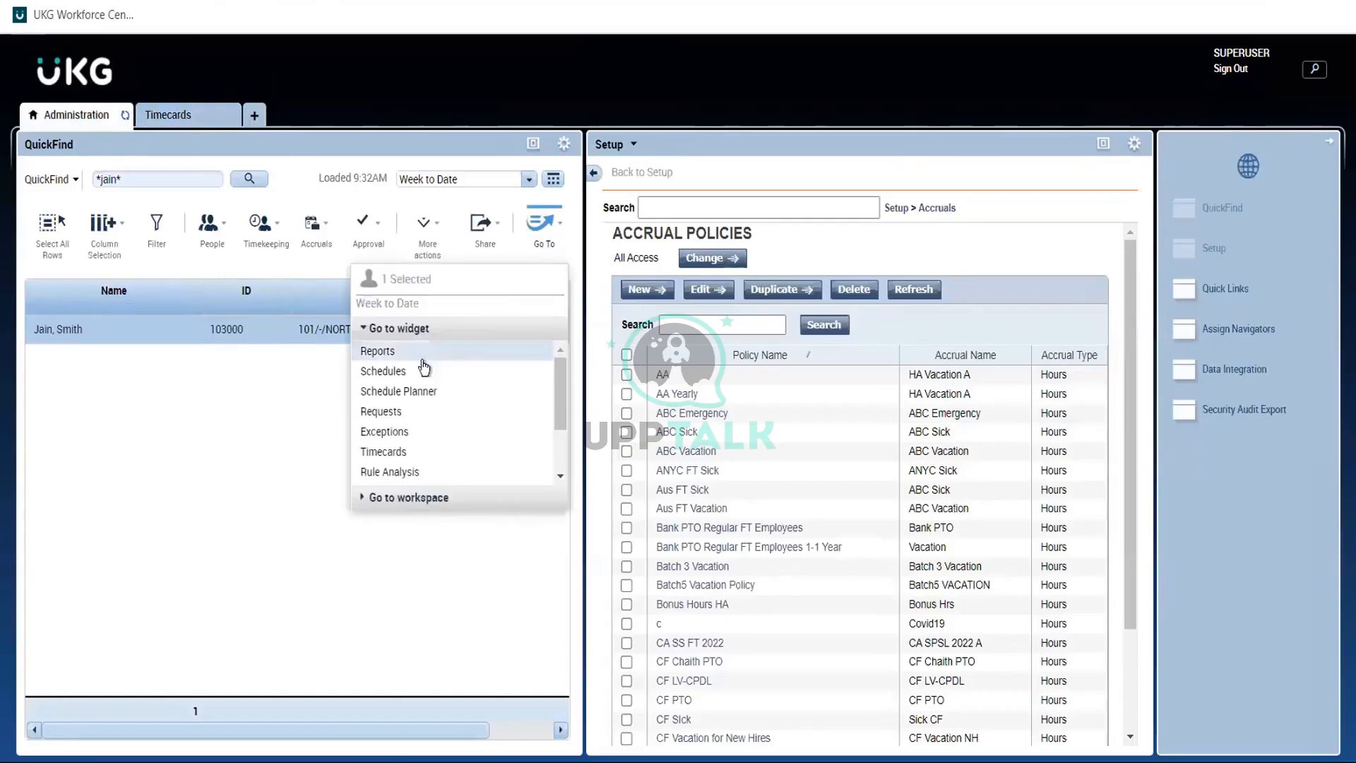
click(393, 351)
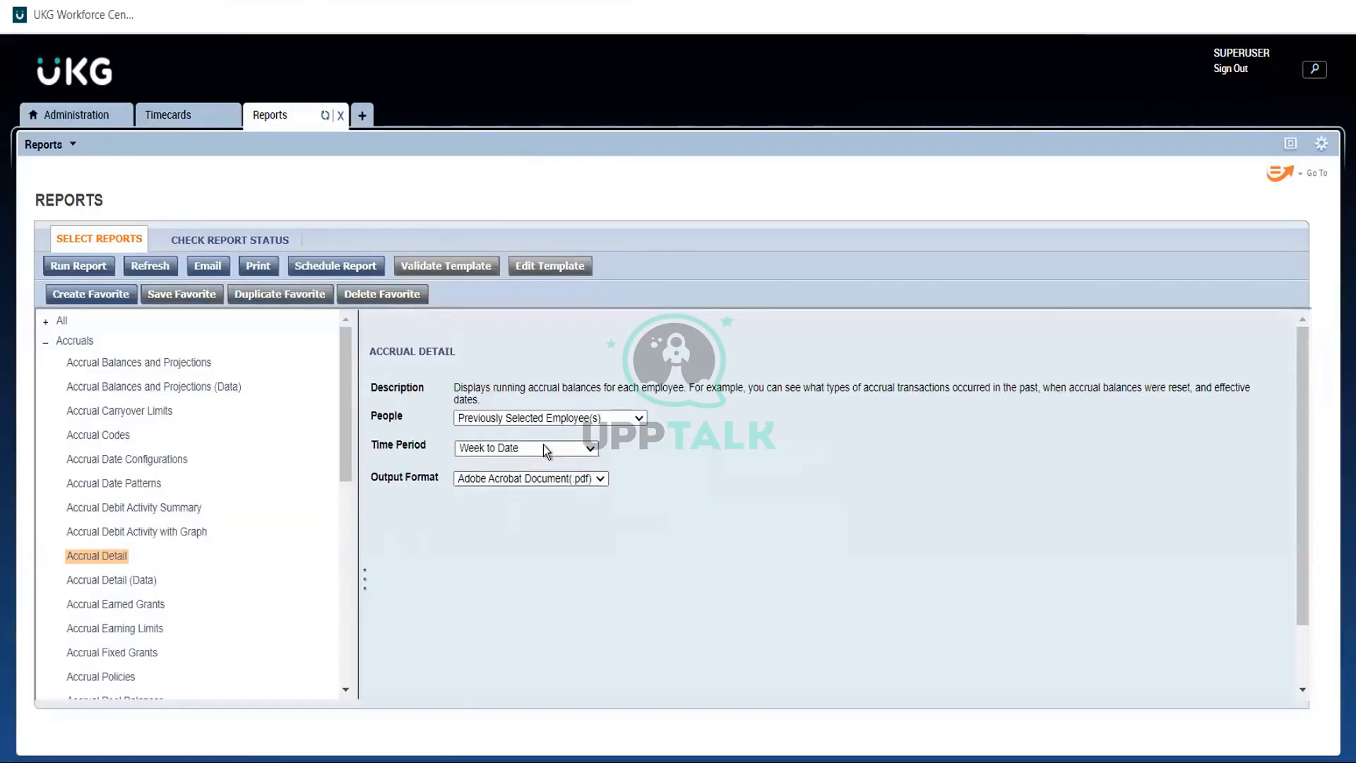
- Set the Accrual Detail report's time period to a range of dates from 1/1/2022 to 1/1/2023
click(544, 445)
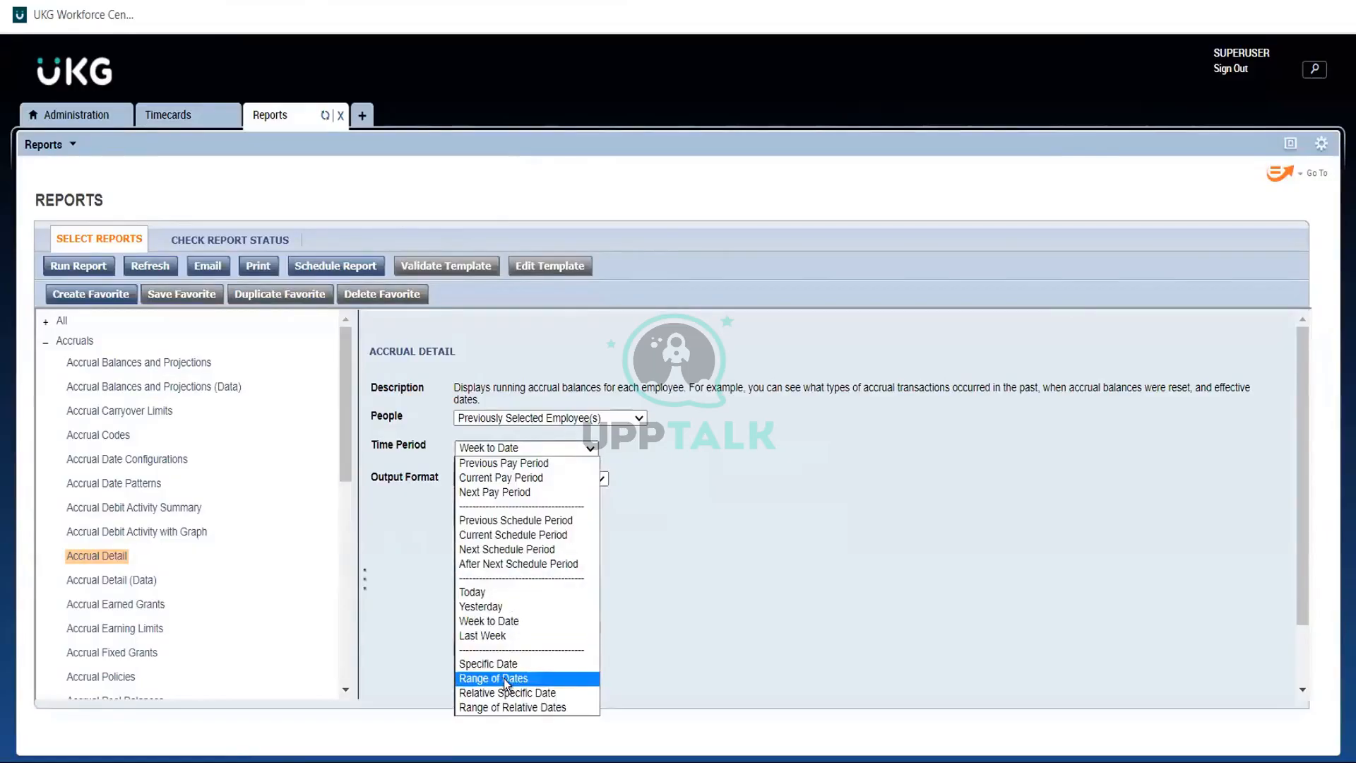
click(506, 679)
click(628, 451)
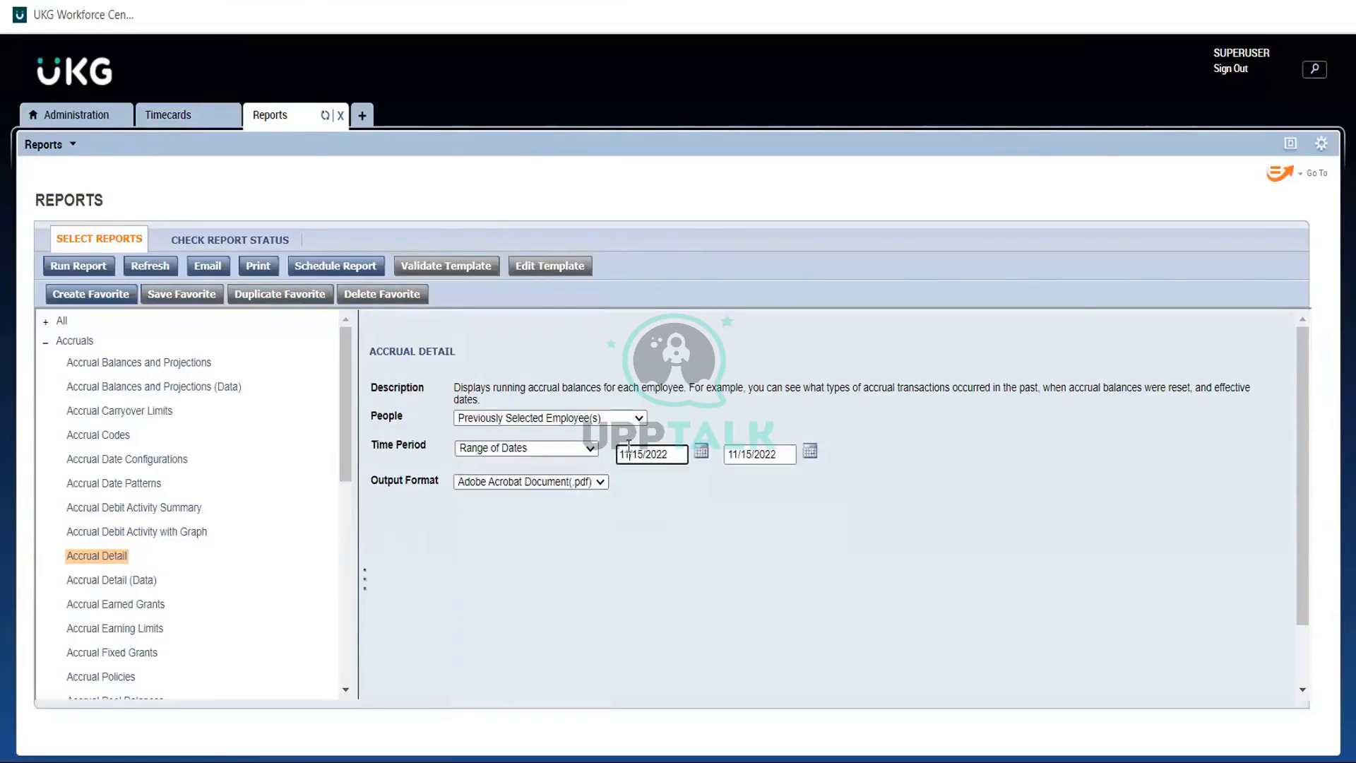
key(BackSpace)
key(BackSpace)
text(1)
key(Right)
key(Right)
key(Delete)
click(769, 539)
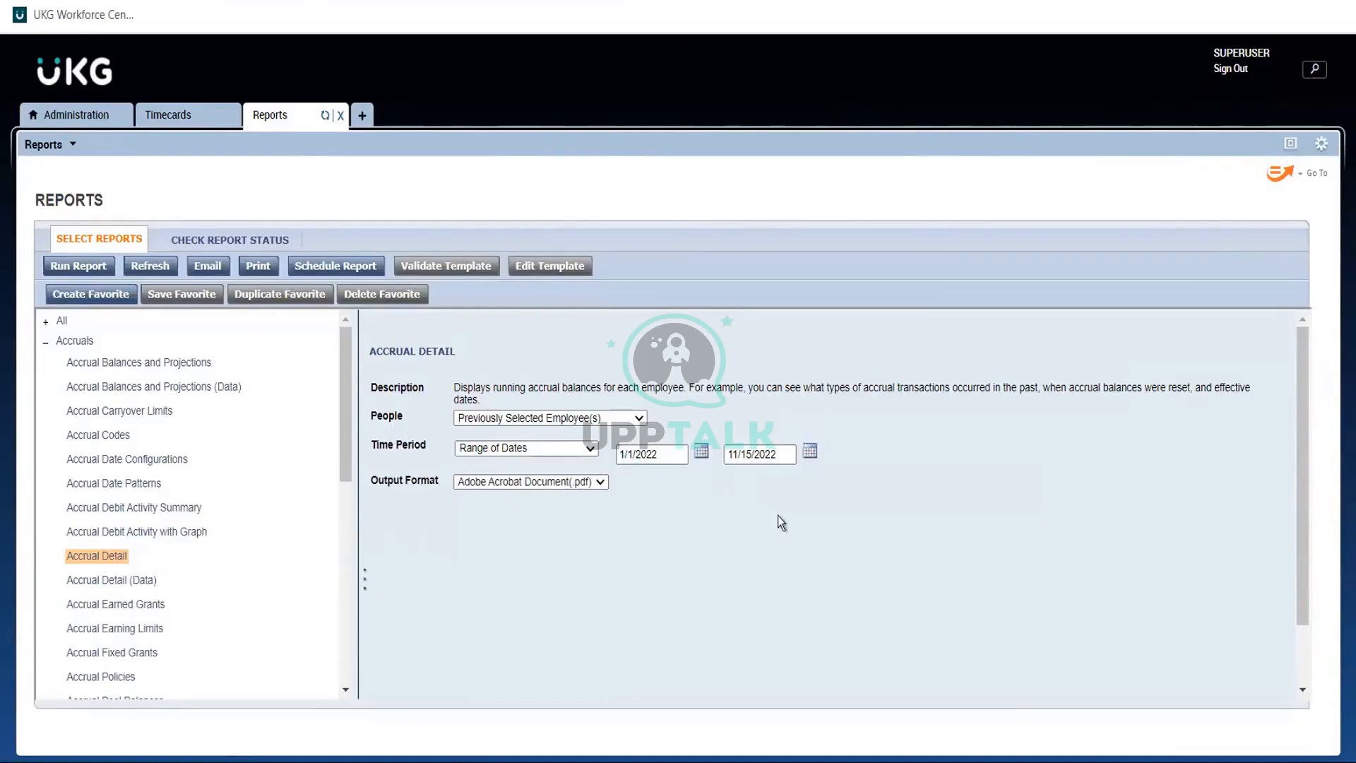
triple_click(784, 462)
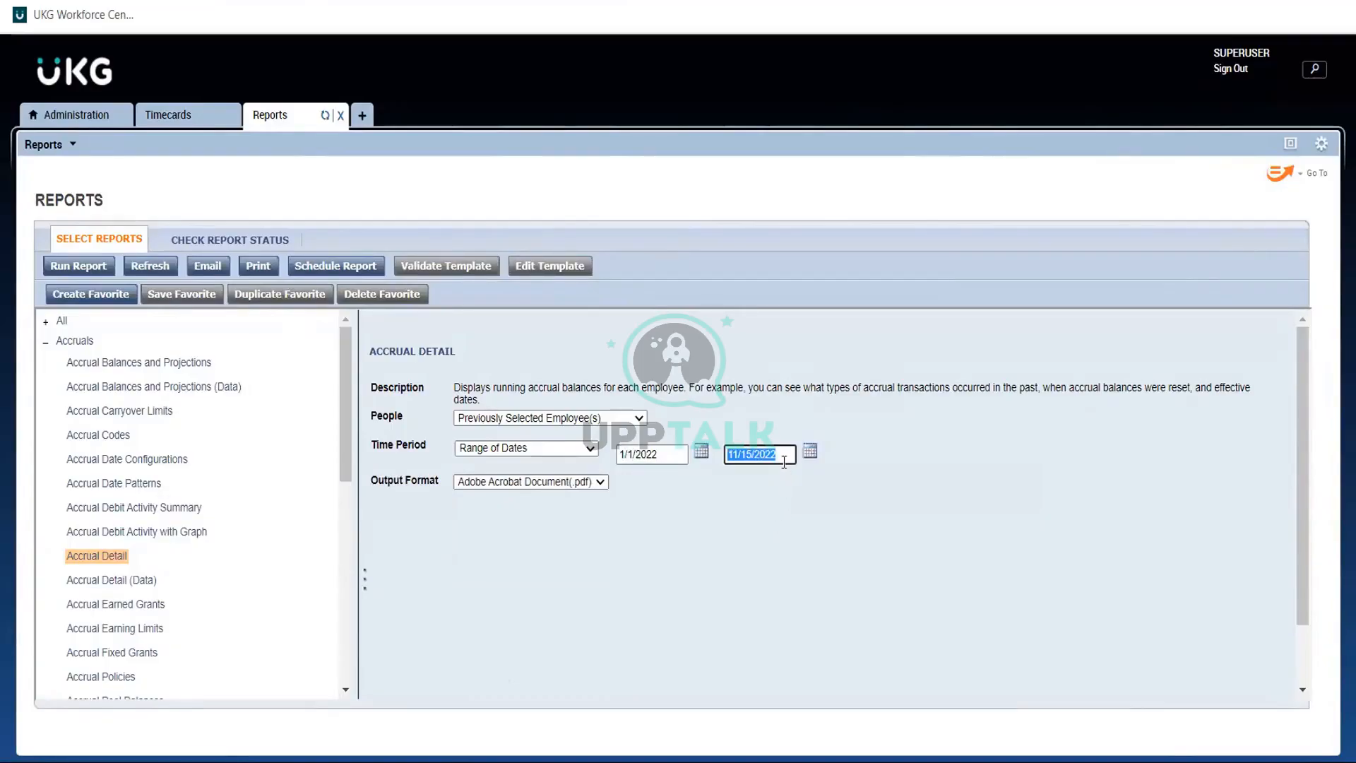
text(1/1/2023)
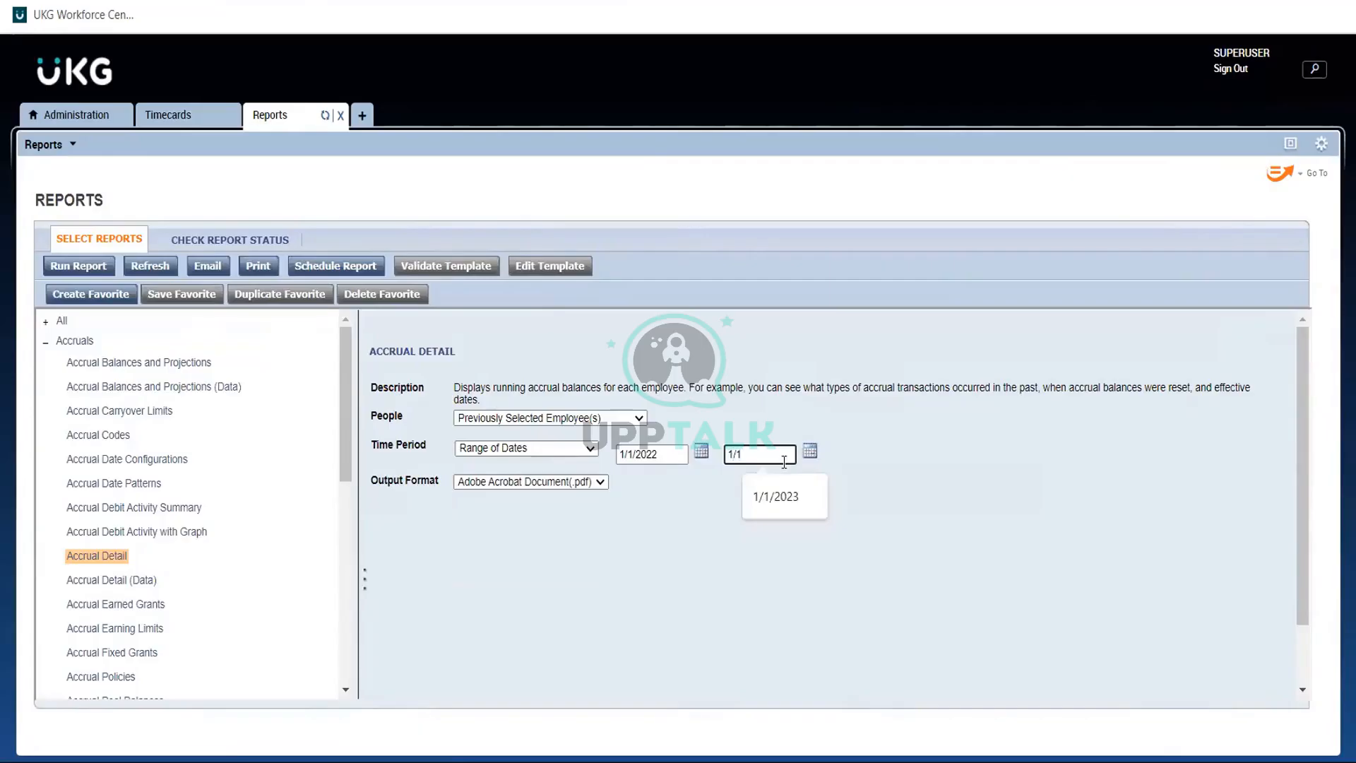
click(783, 494)
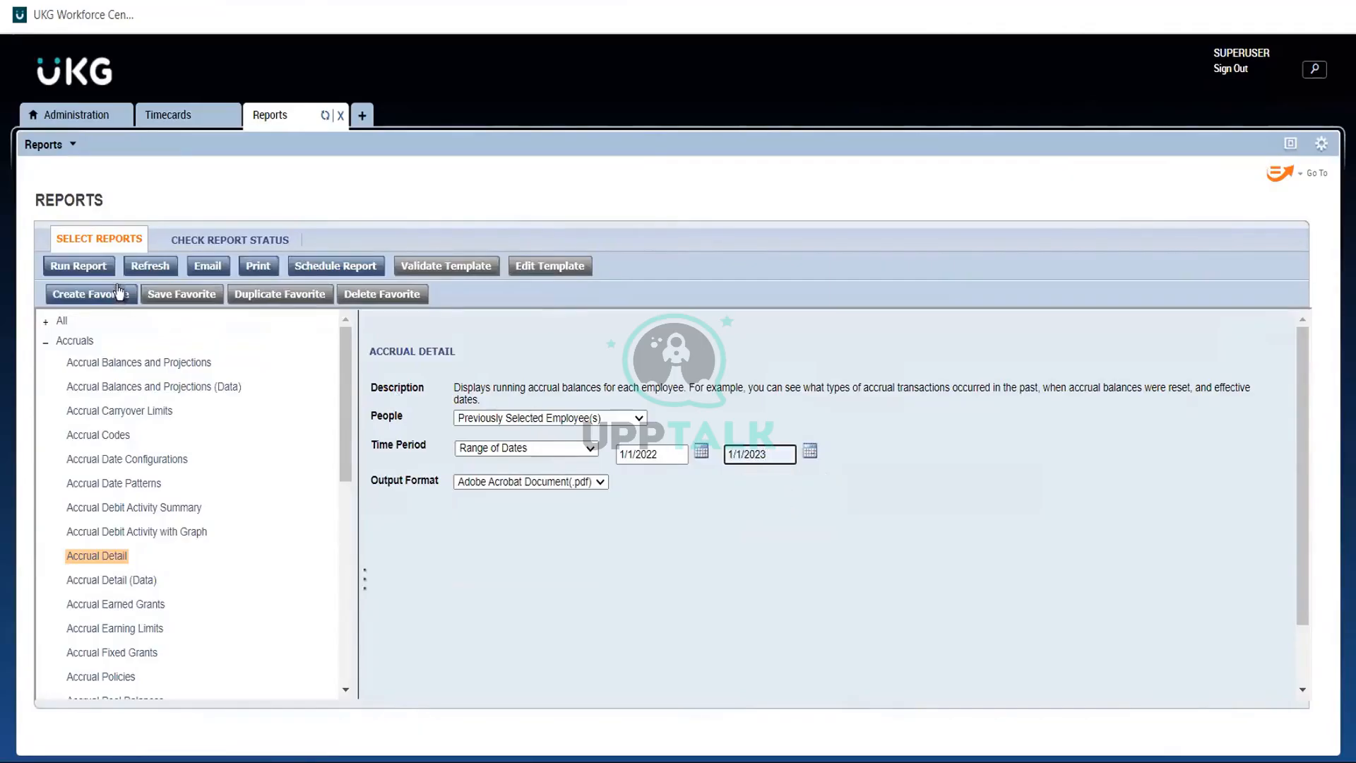
- Run the Accrual Detail report, refresh its status until it completes, and open the resulting PDF
click(97, 269)
click(95, 265)
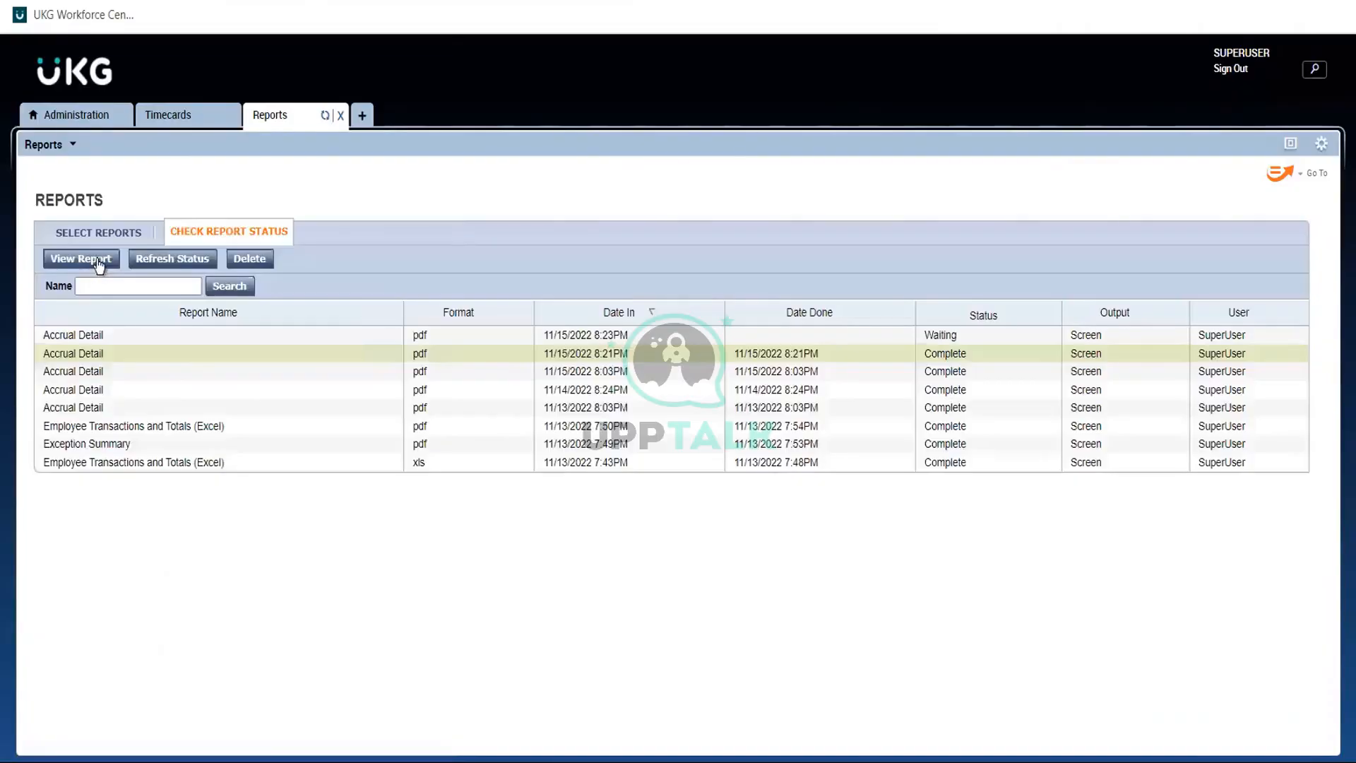
click(199, 261)
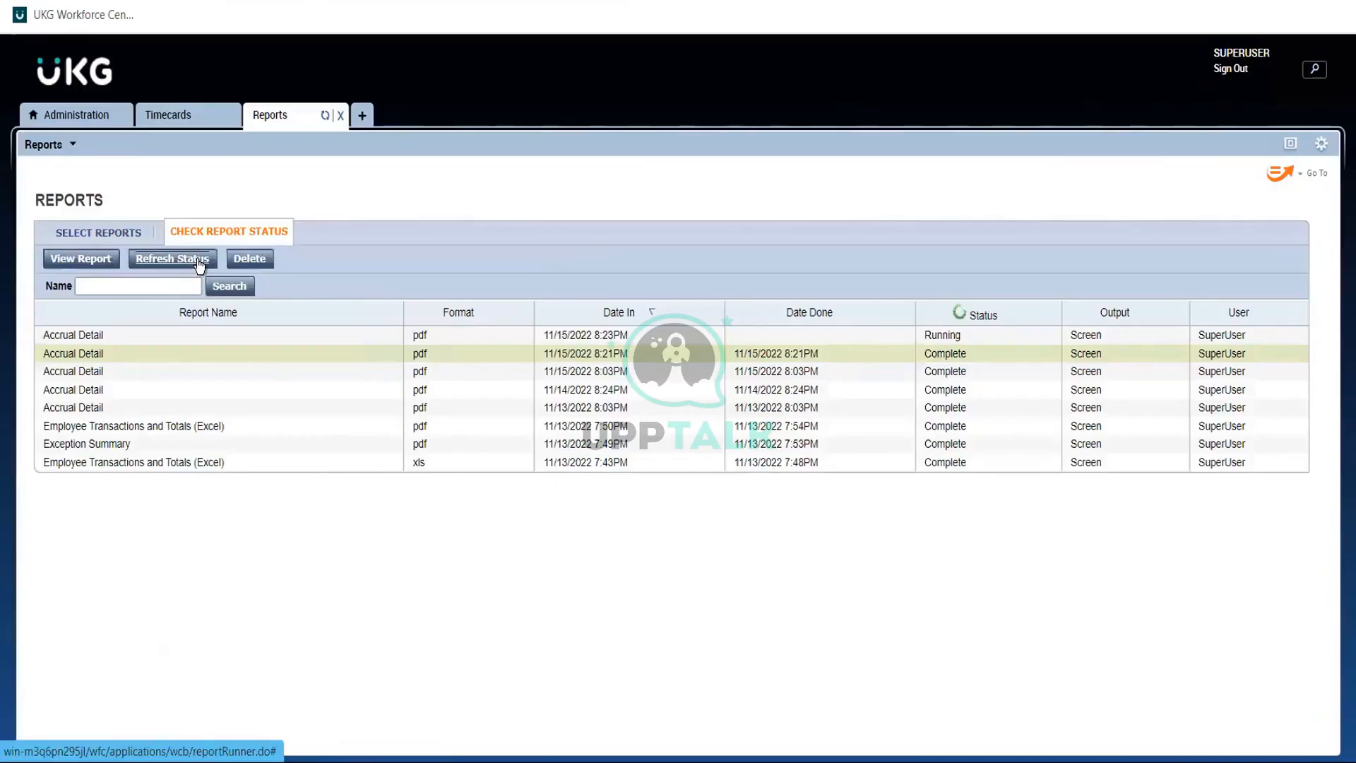
drag(198, 264, 92, 353)
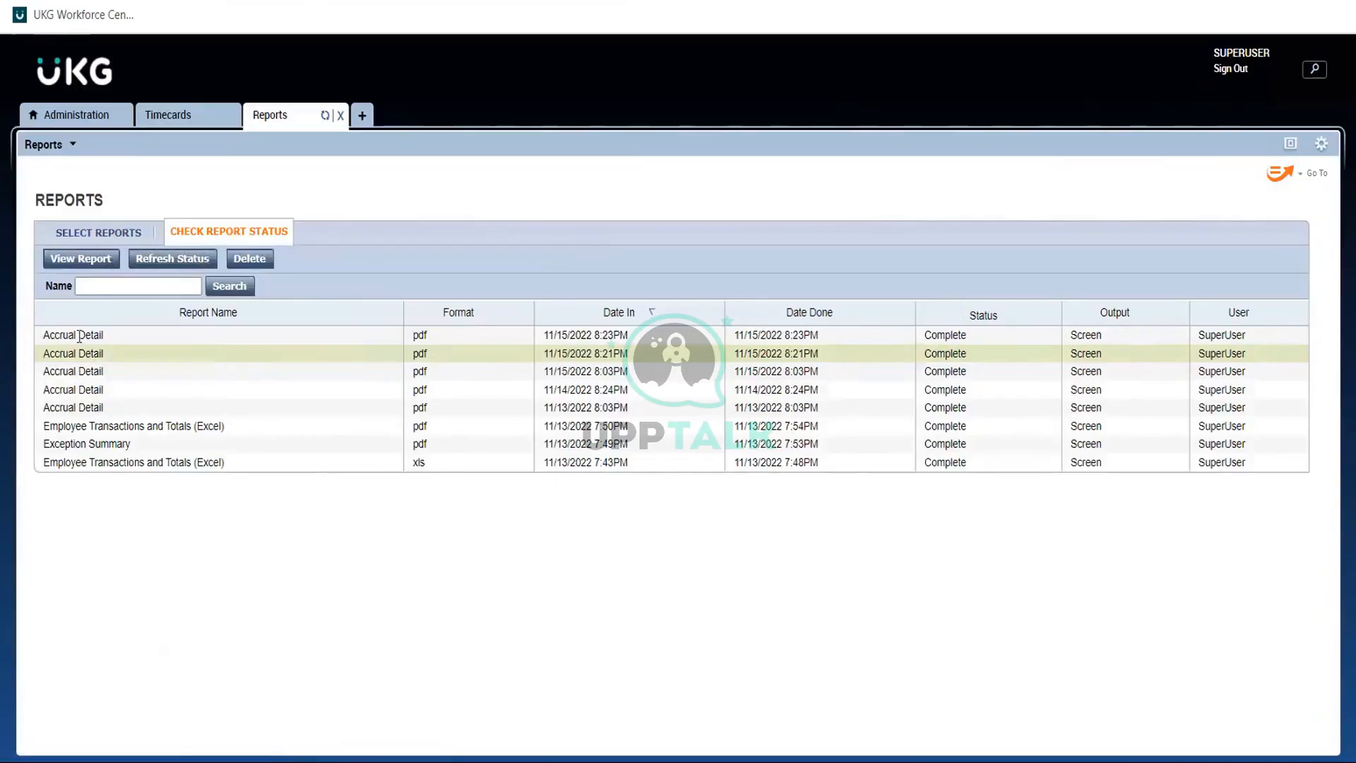
double_click(79, 336)
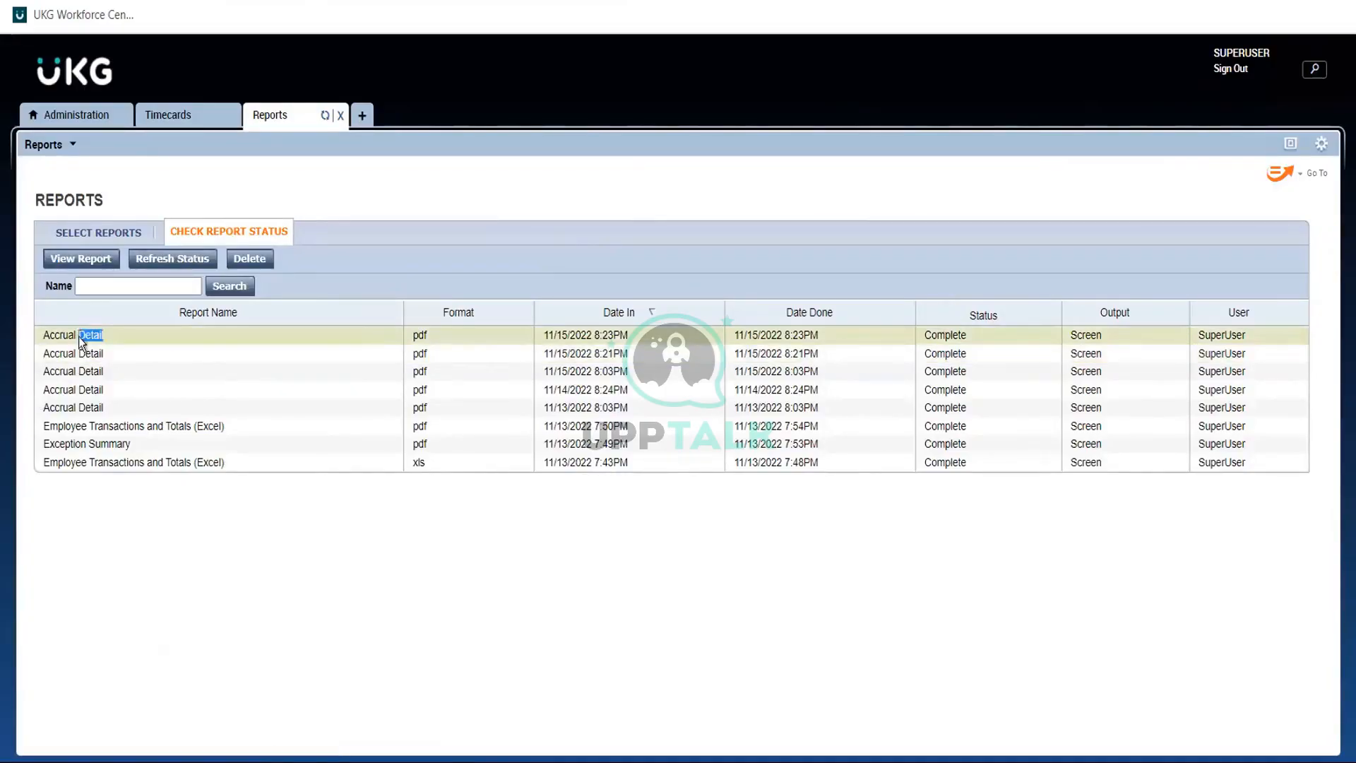
click(81, 736)
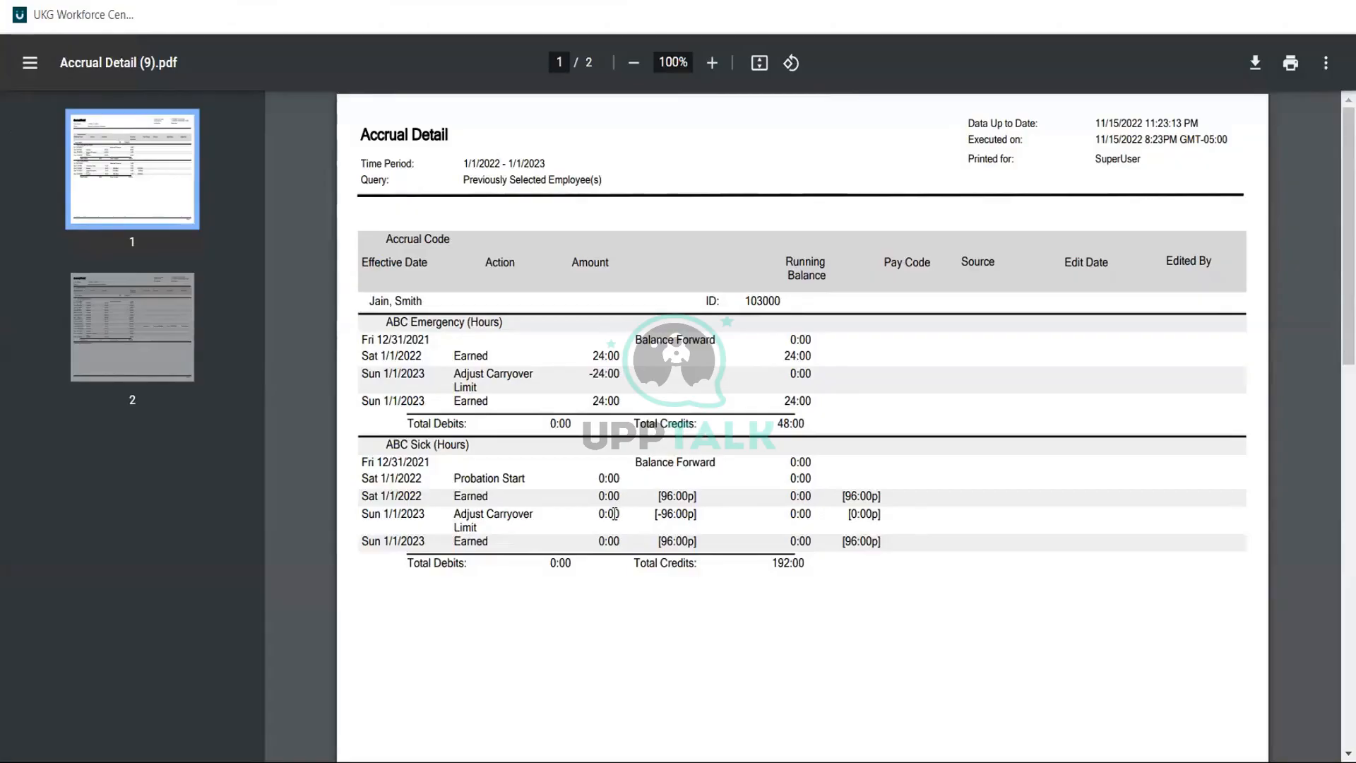
- Examine the ABC Sick section of the report, focusing on the 1/1/2022 earned entry and its probation amounts
triple_click(480, 501)
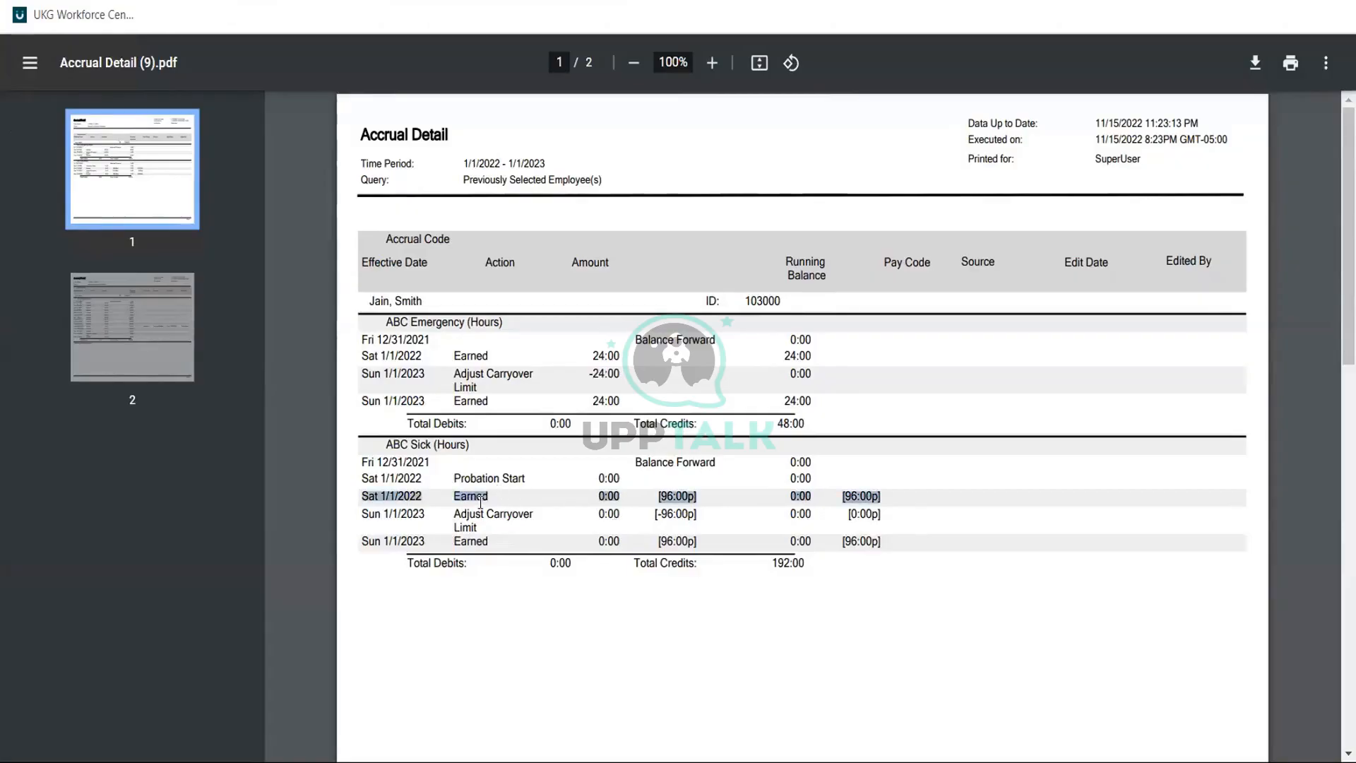
click(692, 493)
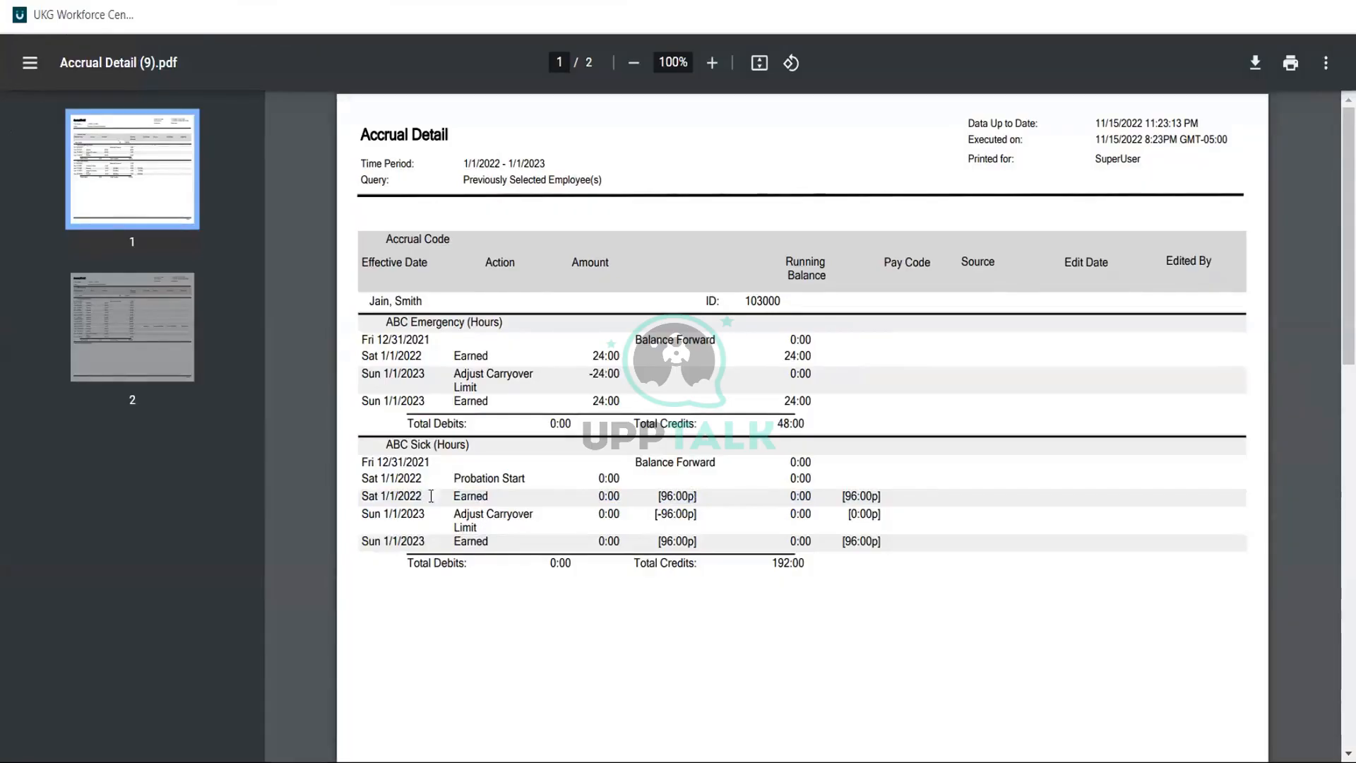
triple_click(400, 493)
click(572, 476)
double_click(471, 495)
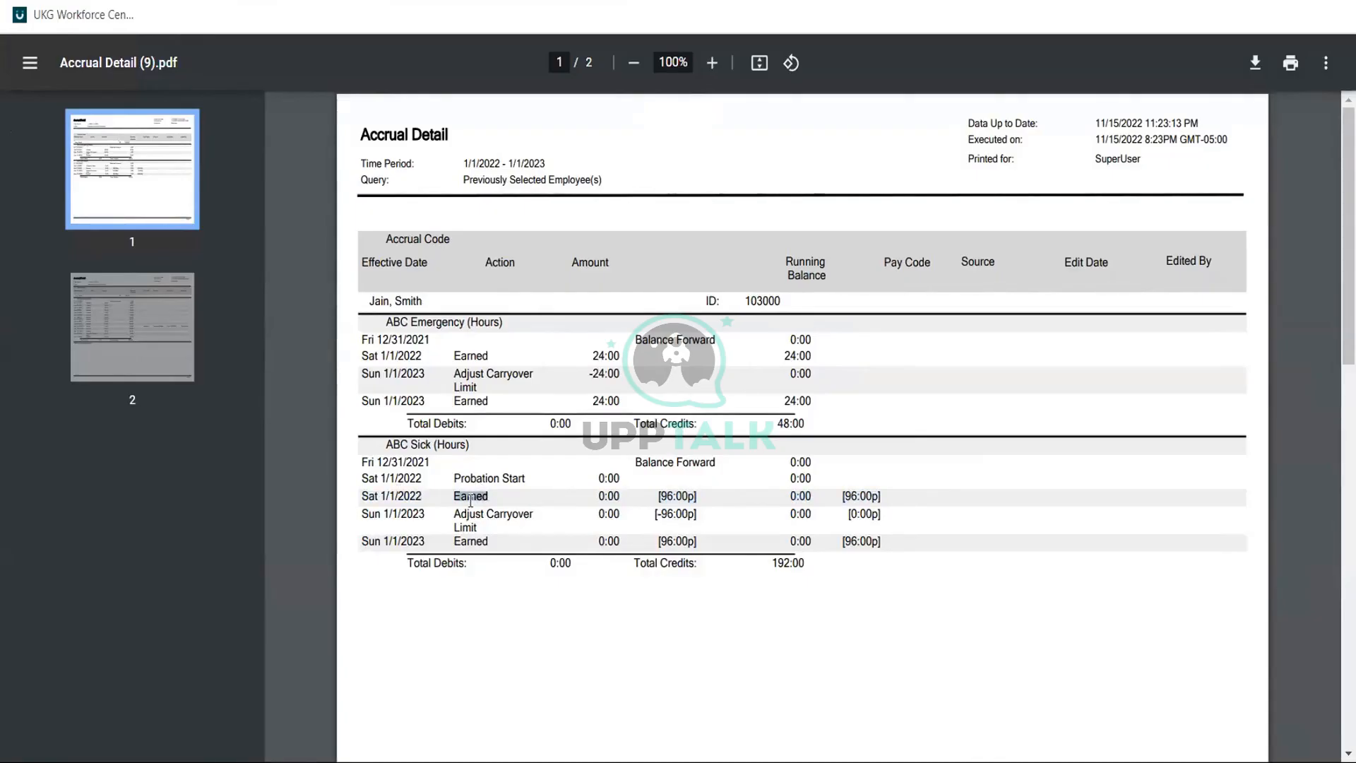
click(665, 492)
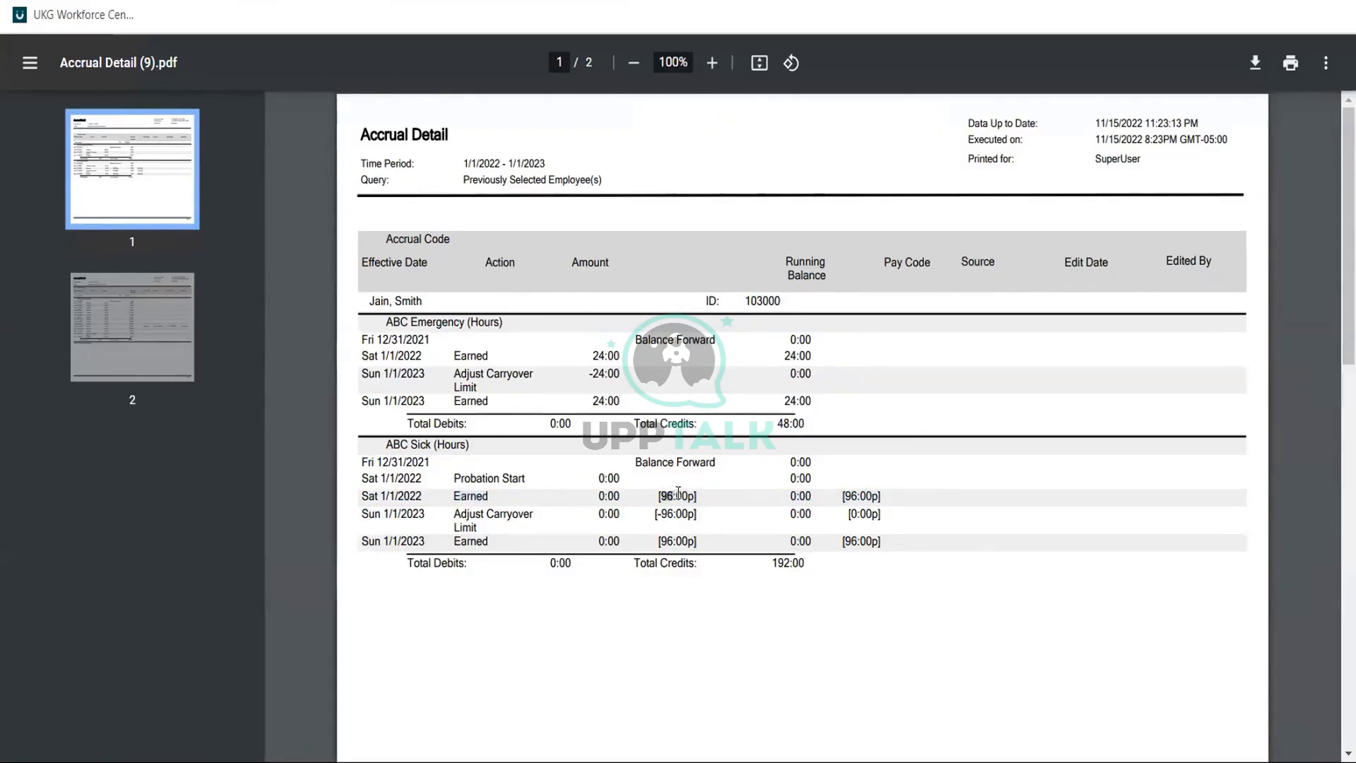
- Check the probation amount against the running balance on the 1/1/2022 earned line of ABC Sick in the report
drag(678, 492, 692, 498)
triple_click(793, 498)
click(792, 498)
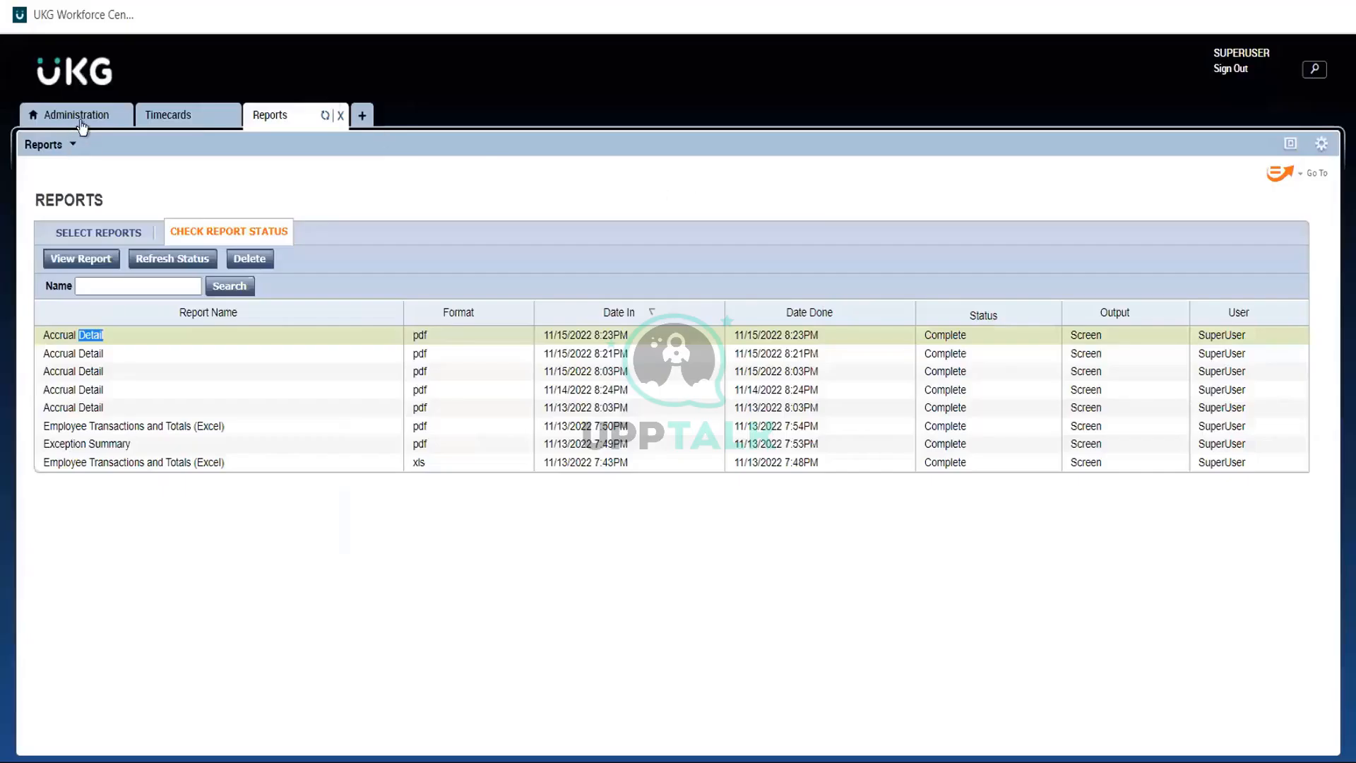
- Return to Administration and open the Aus FT Sick accrual policy in a maximized Setup view
click(81, 123)
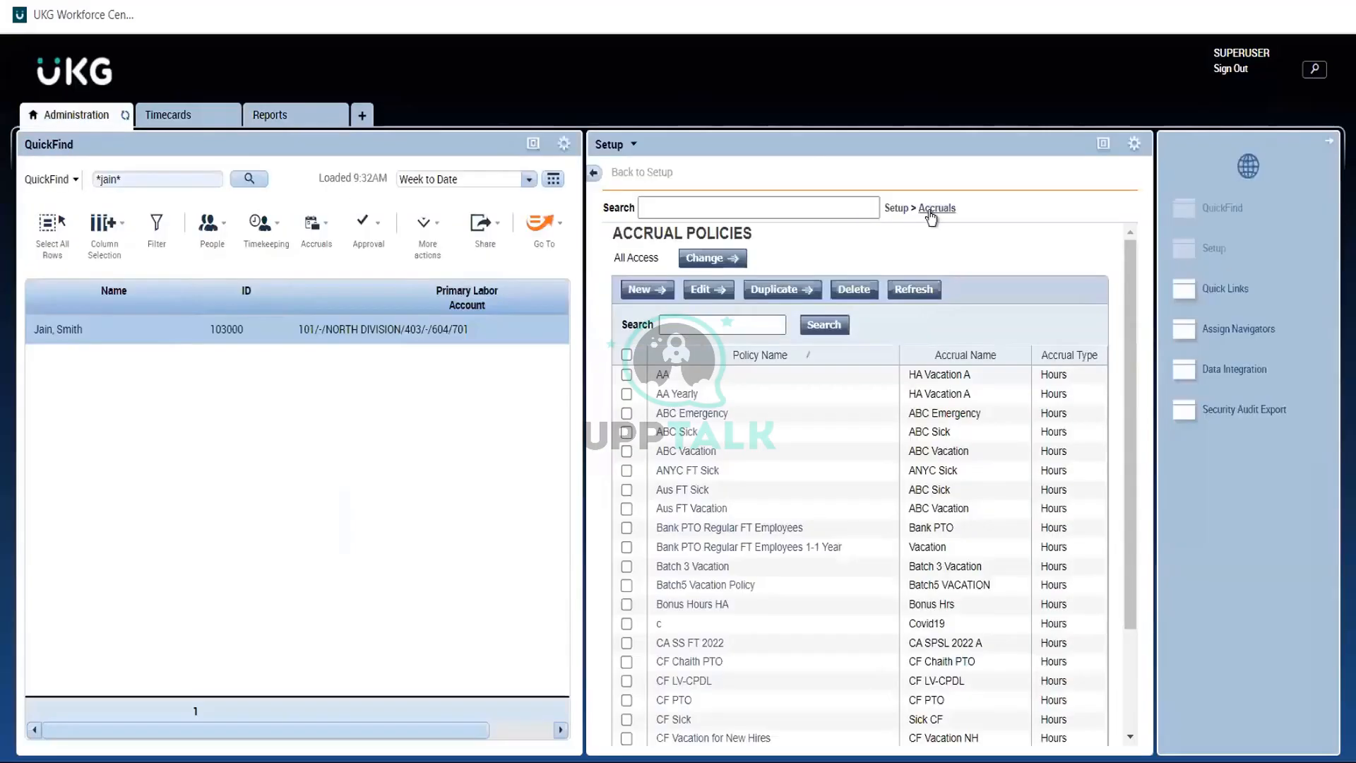
click(932, 211)
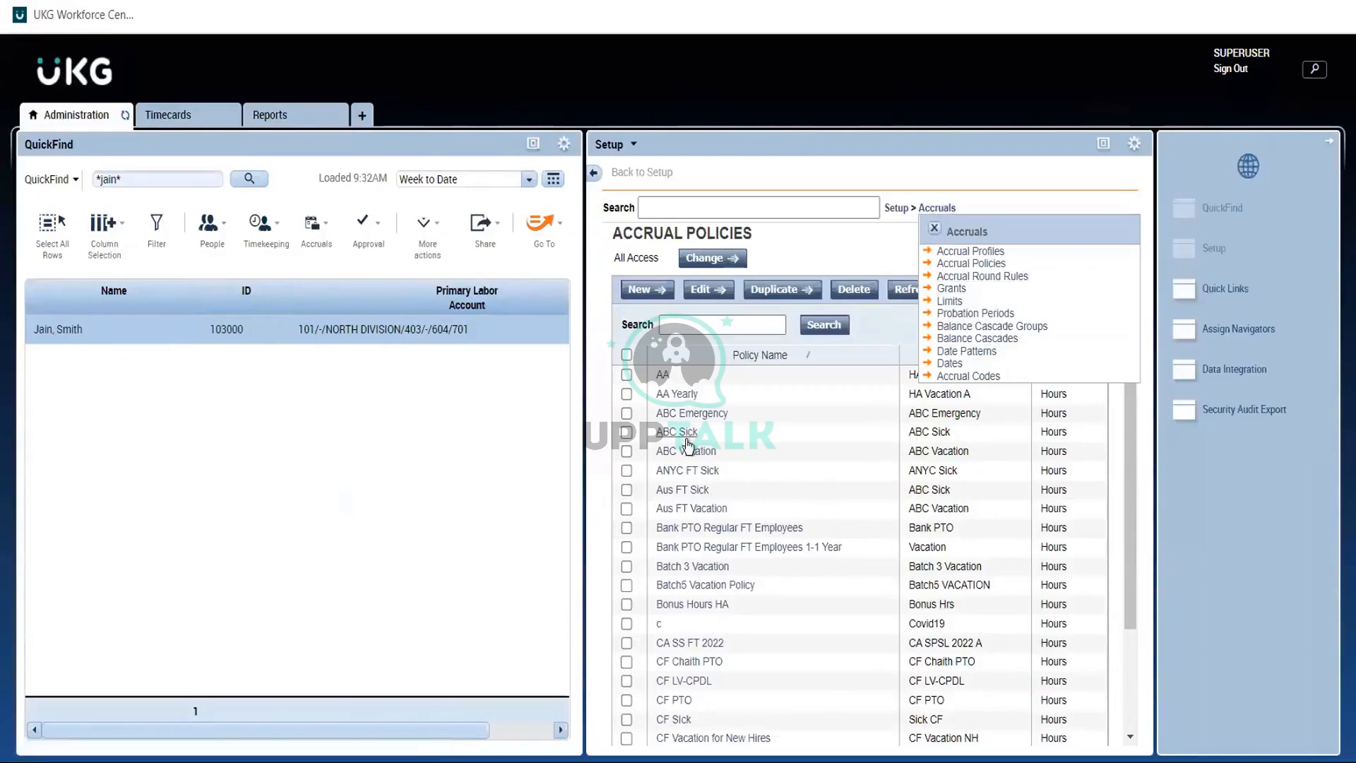
click(678, 494)
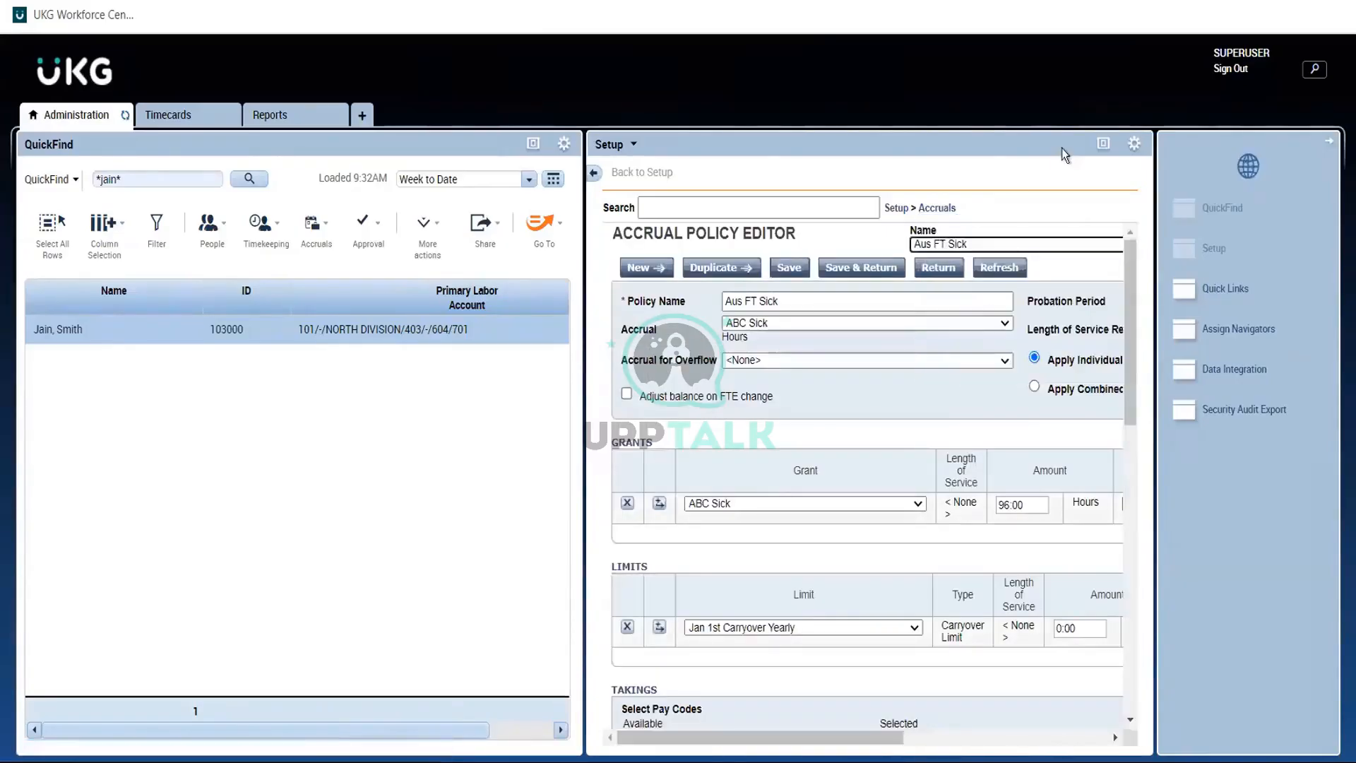
click(1103, 145)
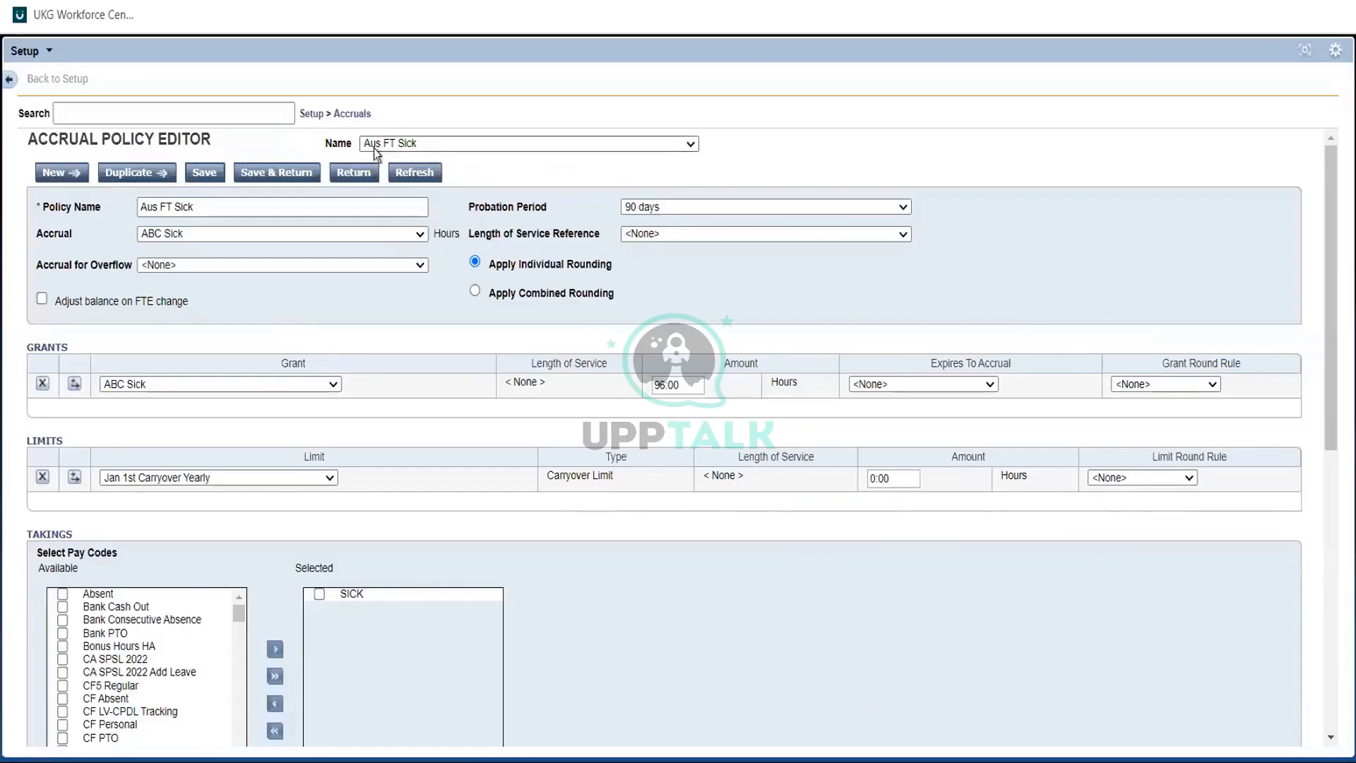
- Open the 90 days probation period from the Accruals setup for editing
mouse_move(342, 117)
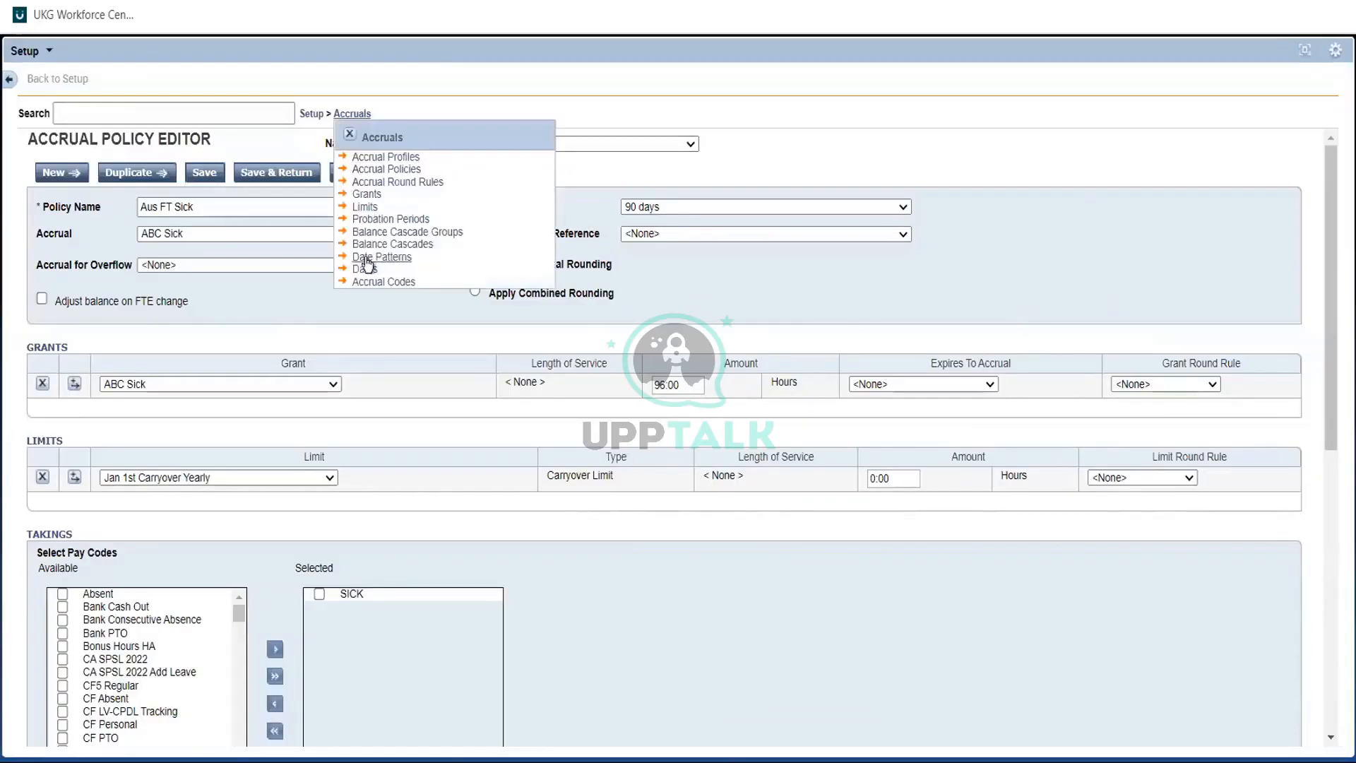
click(426, 221)
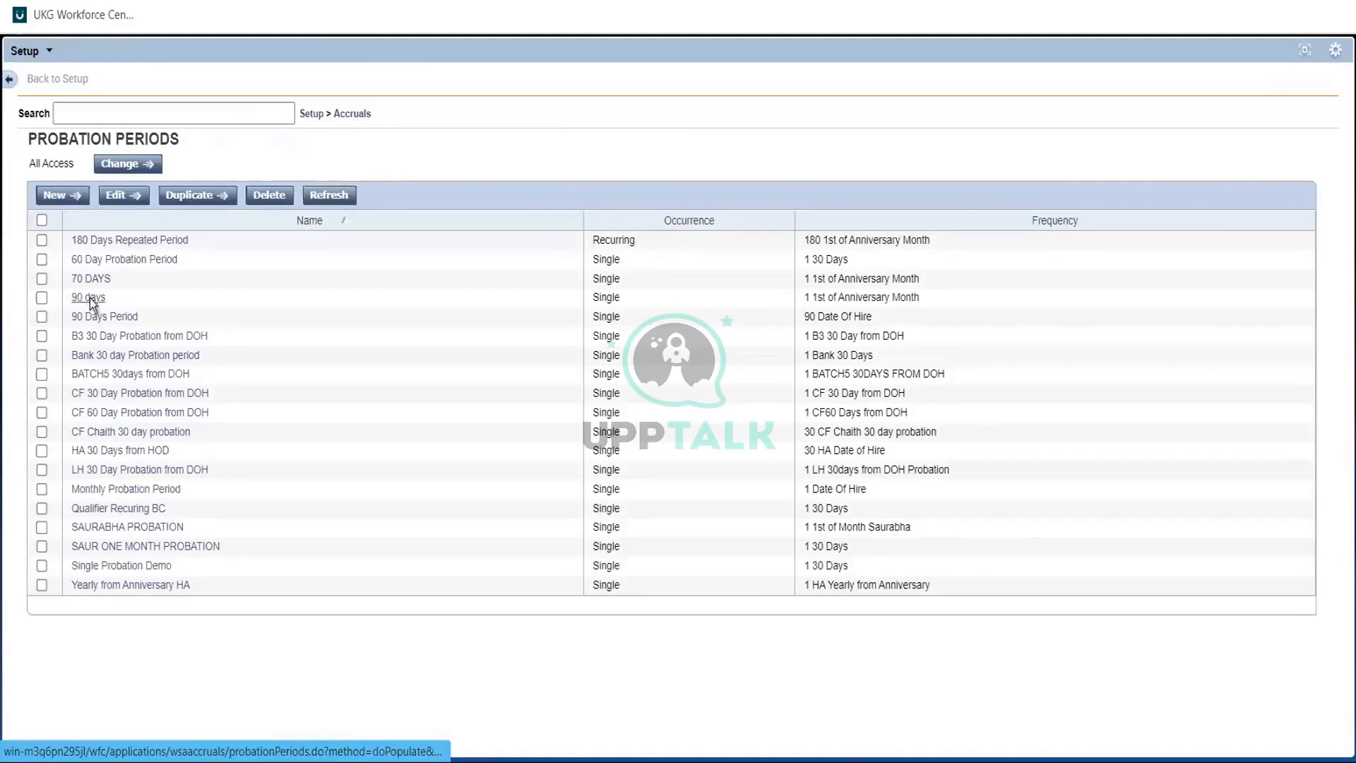
click(90, 298)
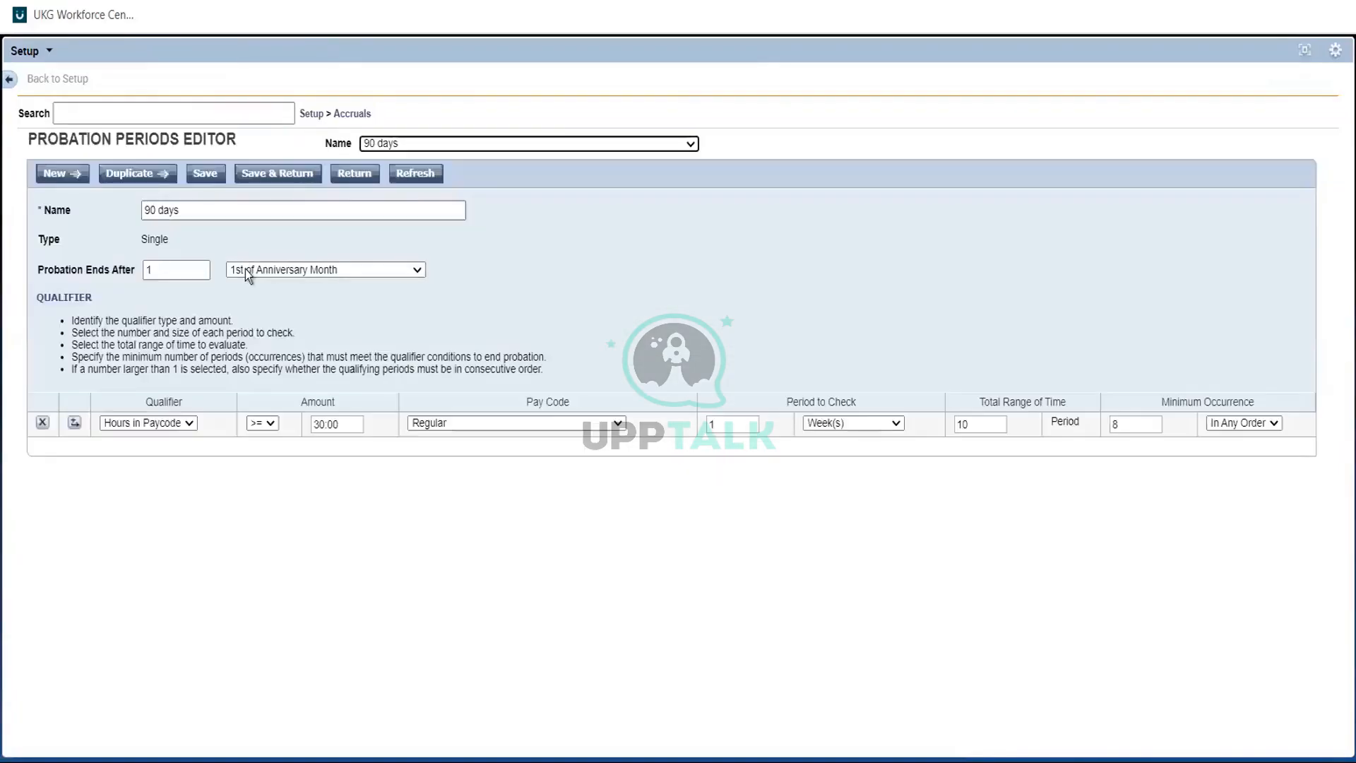
- Review the end-of-probation setting of the 90 days period and the date patterns available for it
drag(171, 243, 240, 270)
click(240, 270)
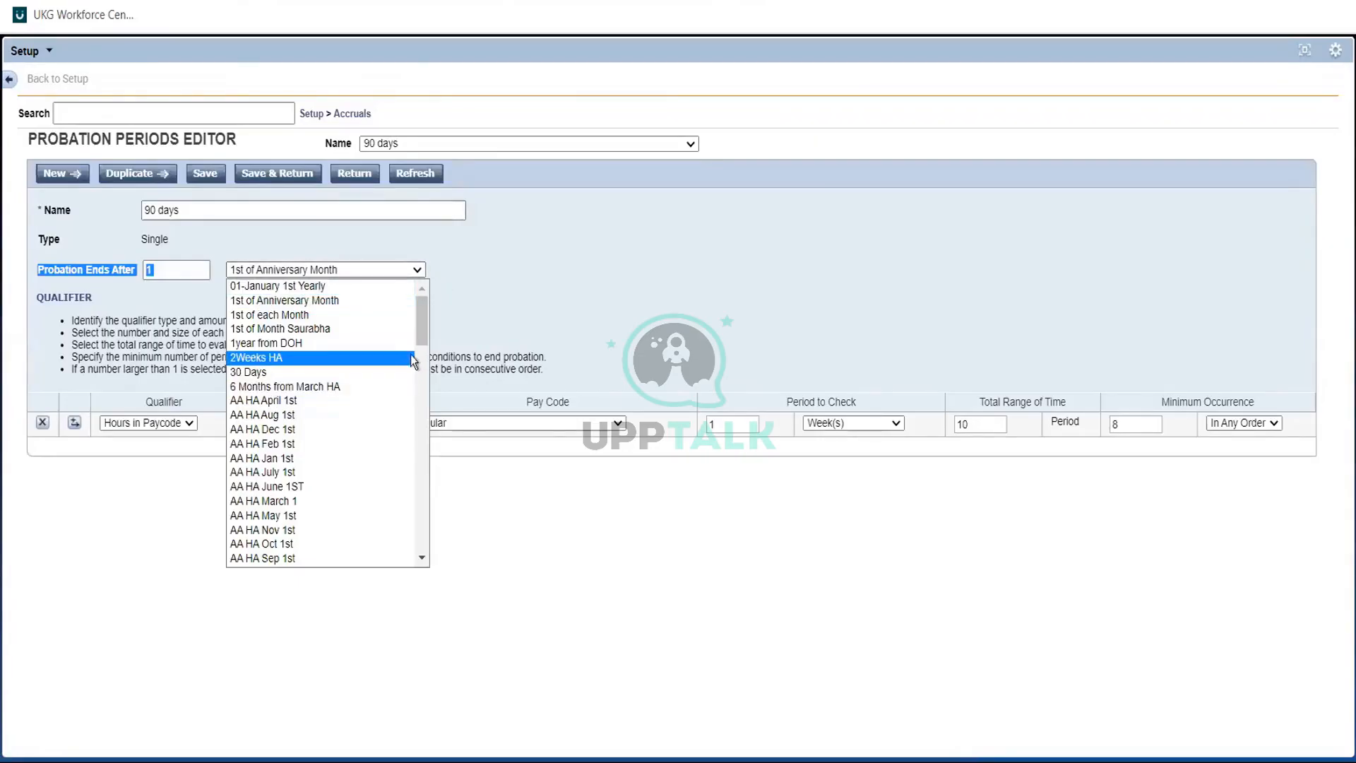
drag(421, 337, 421, 612)
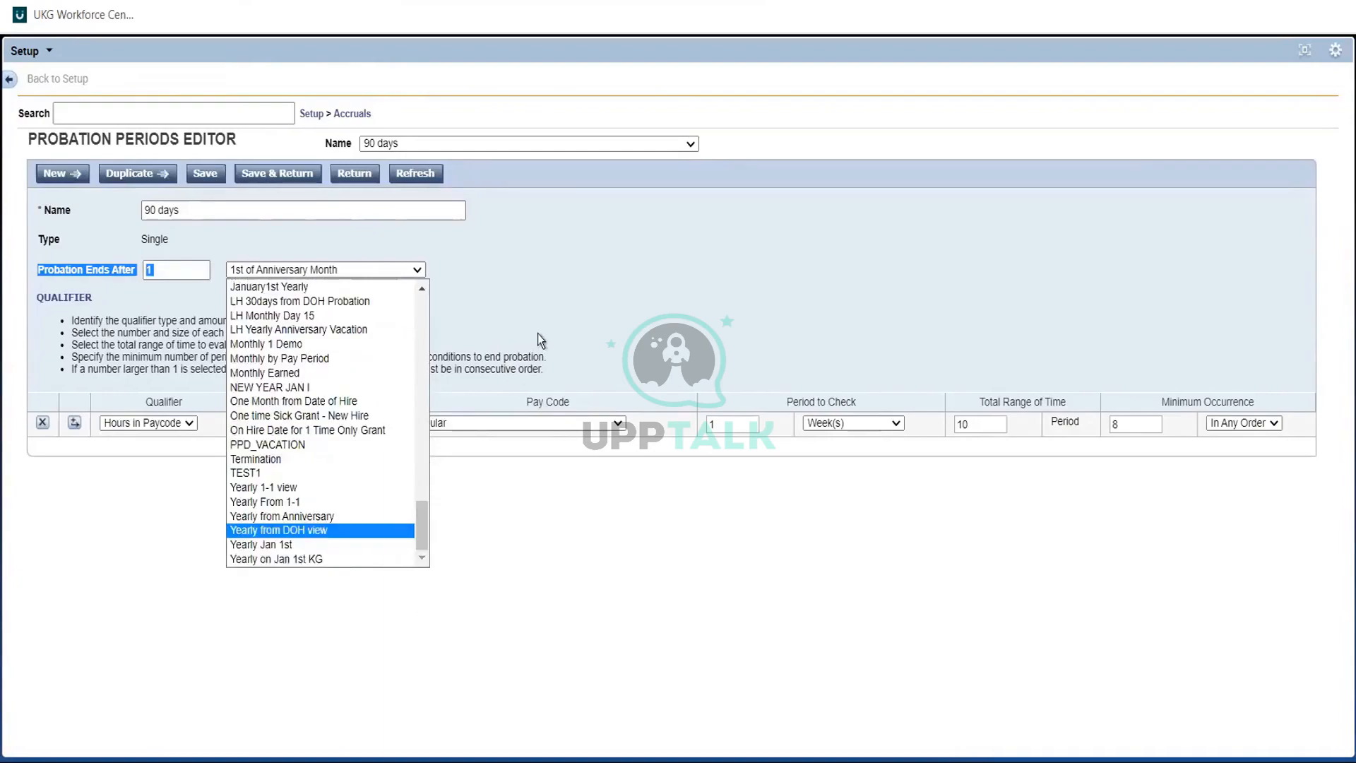
click(316, 313)
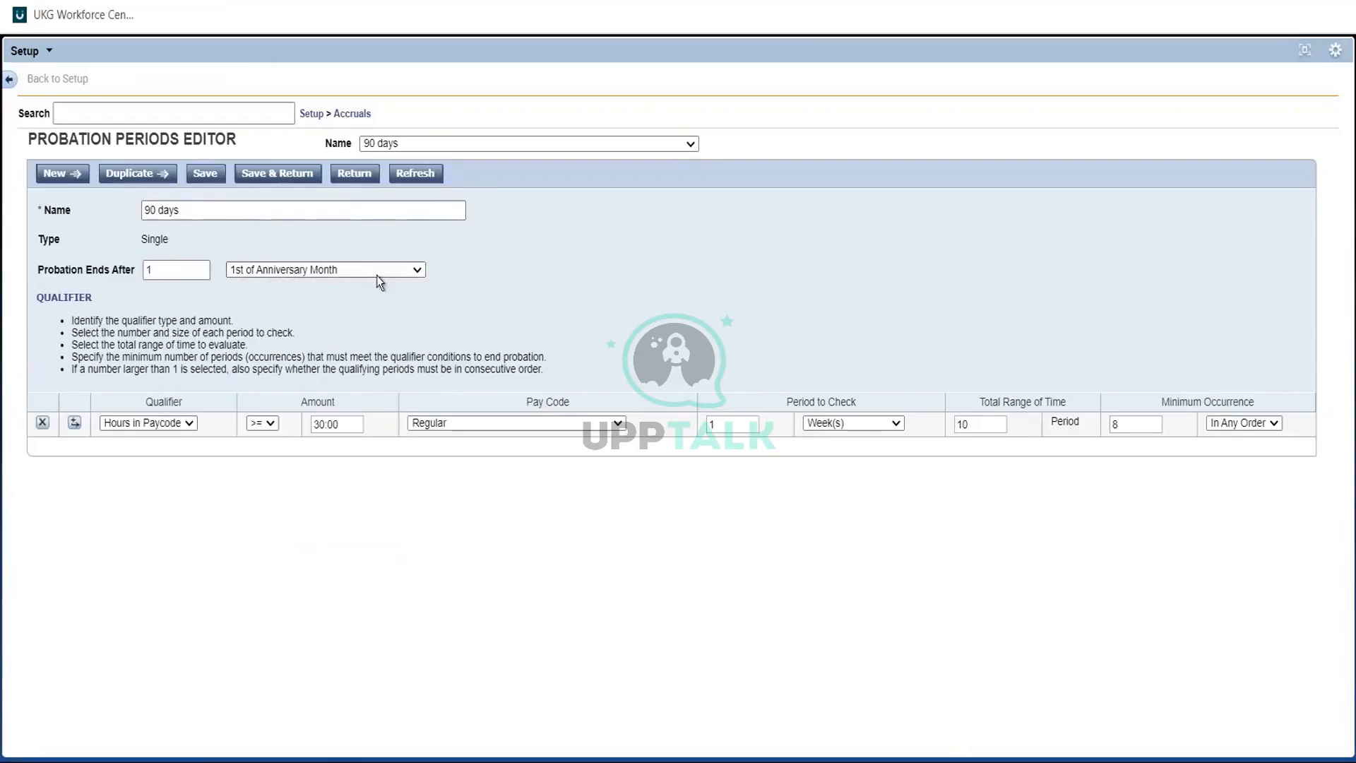
click(349, 271)
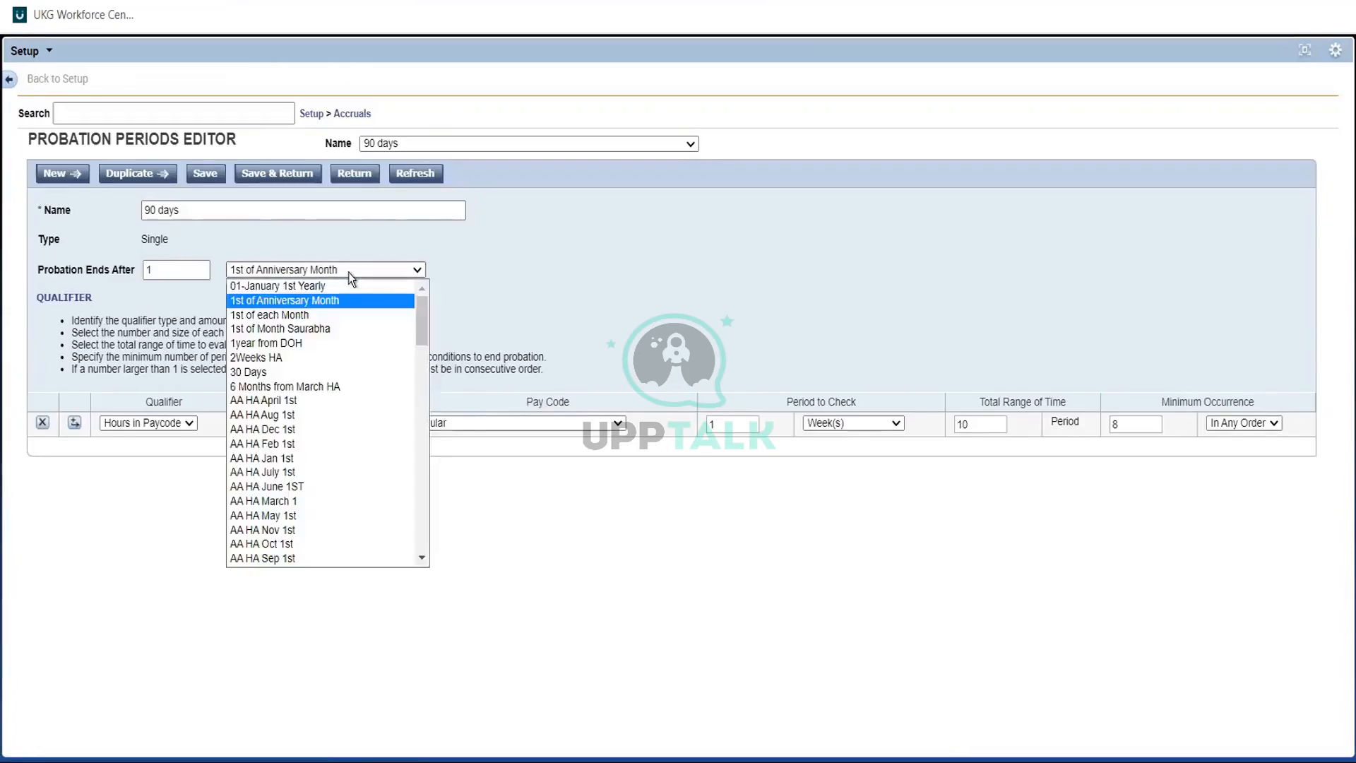
click(536, 241)
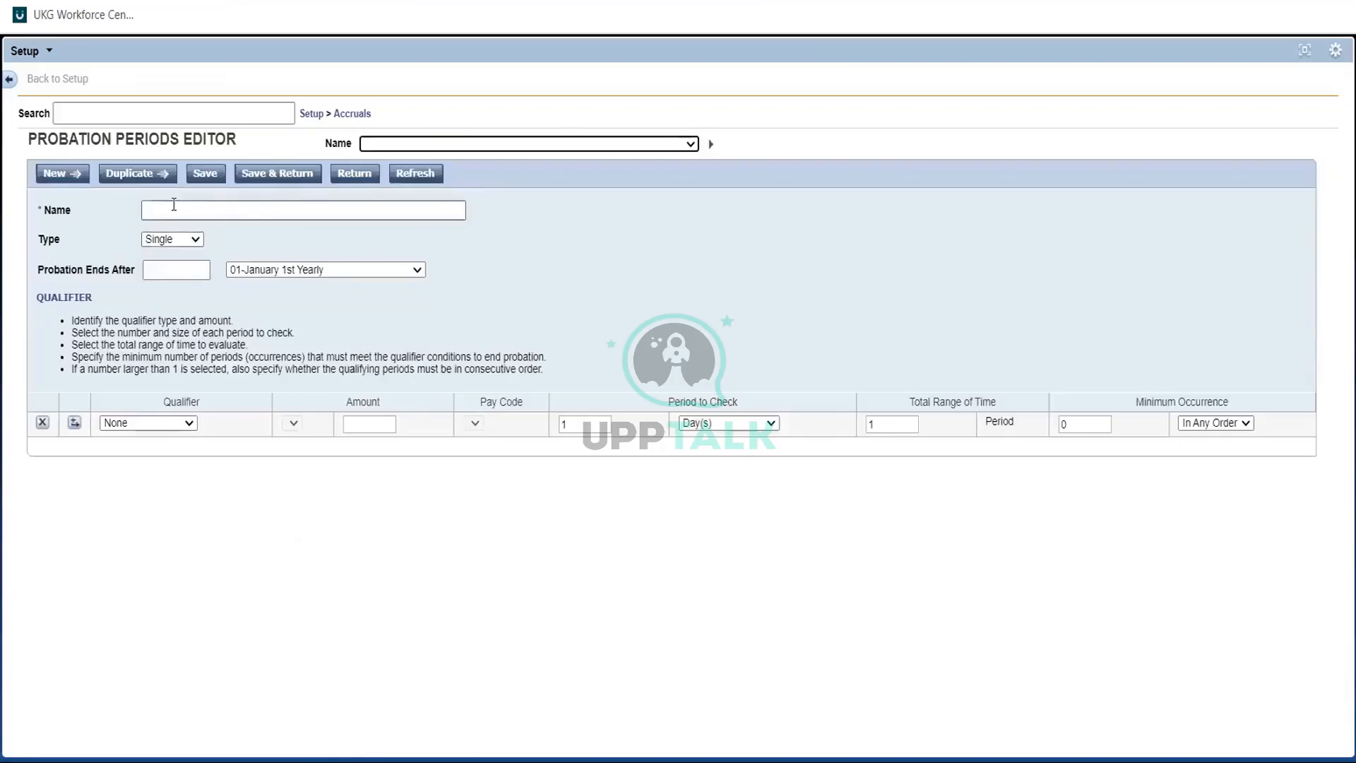
- Create a new probation period named 60 Days from DOH with the type Single
click(174, 204)
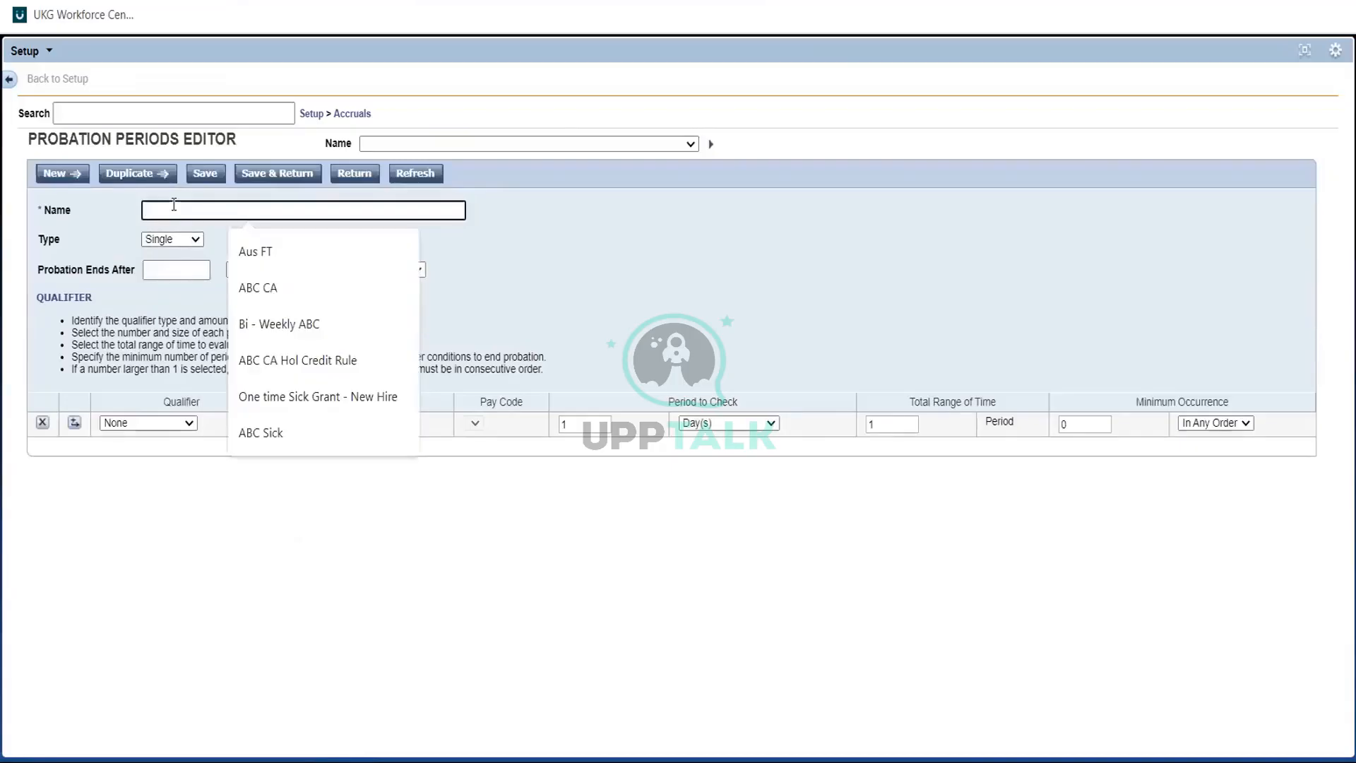
text(60 Da)
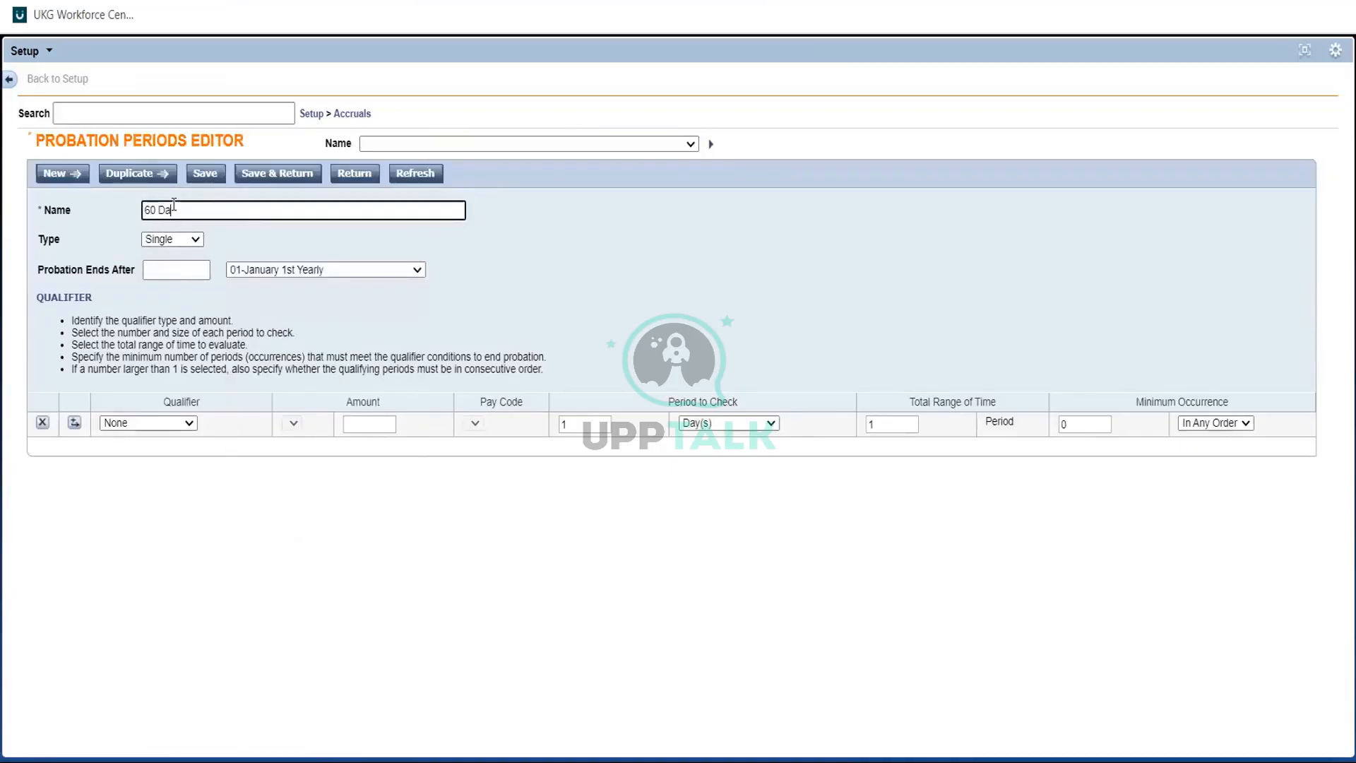
text(ys from DOH)
click(181, 240)
click(214, 243)
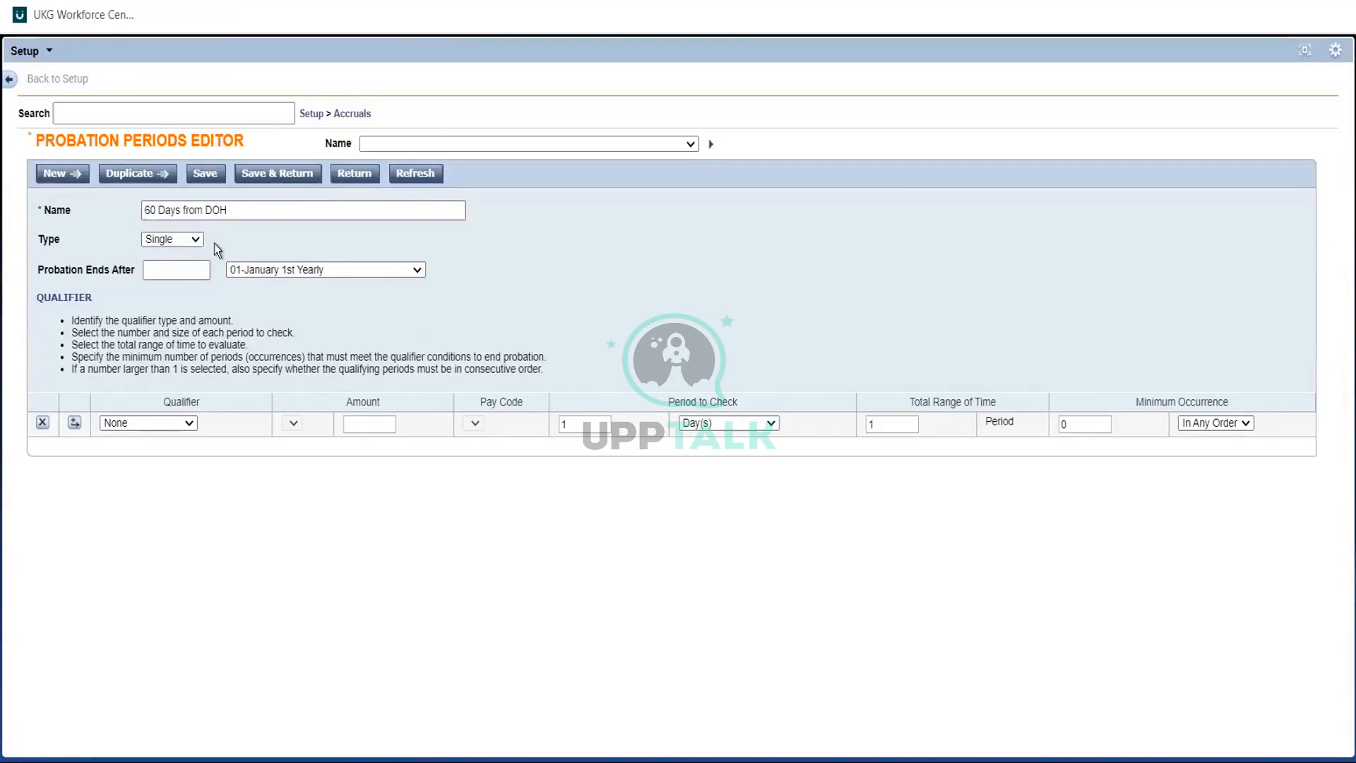
- Set the new probation period to end after 60 occurrences of the Date Of Hire date pattern
click(153, 274)
text(60)
click(291, 270)
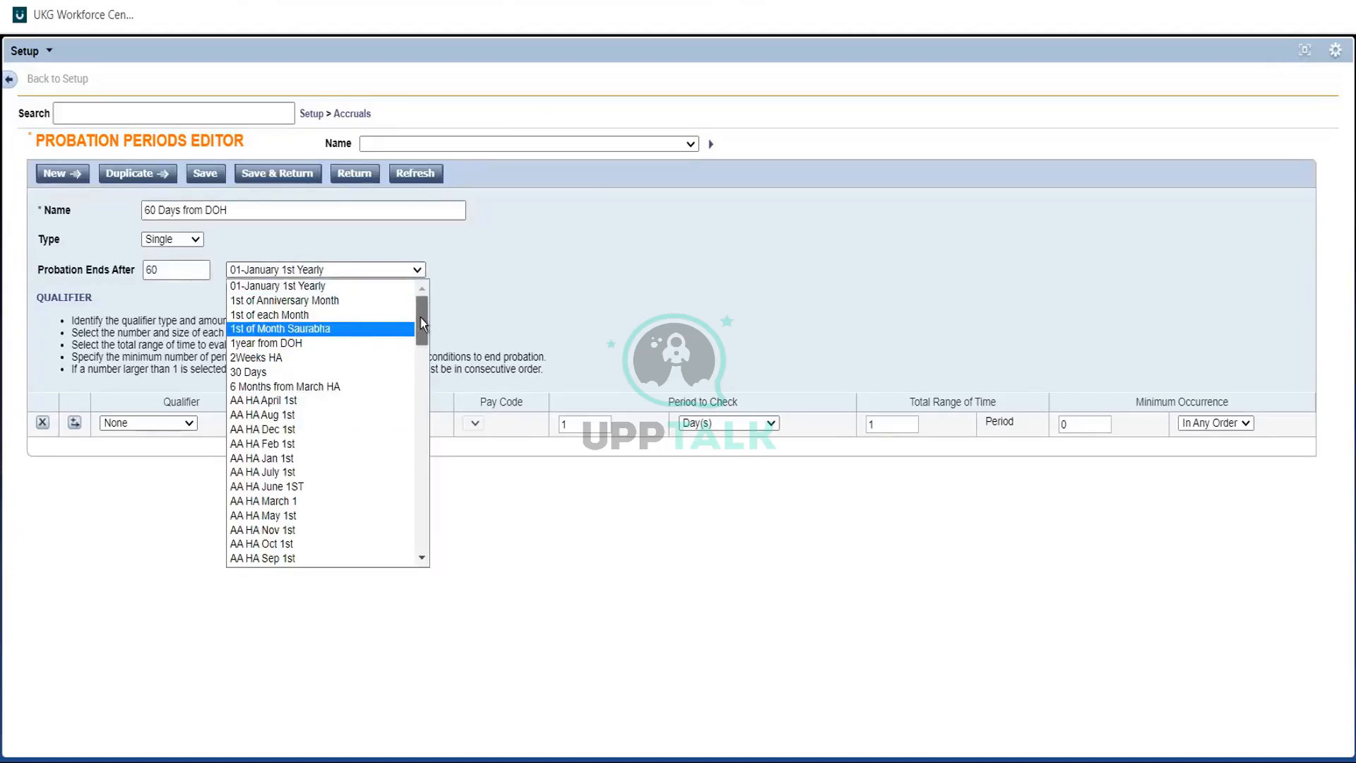
drag(421, 318, 431, 451)
click(291, 366)
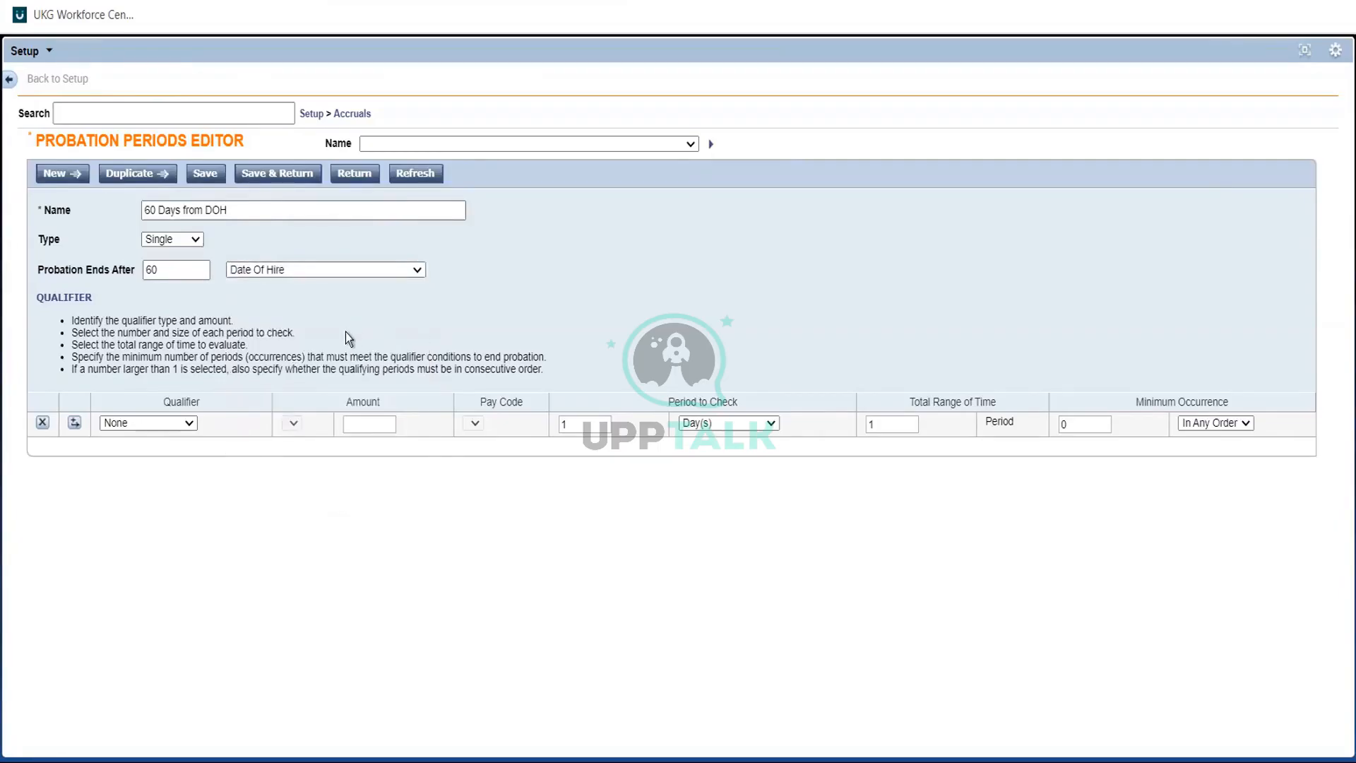
- Check the qualifier options, keep the qualifier at None, and save the 60 Days from DOH probation period
click(145, 424)
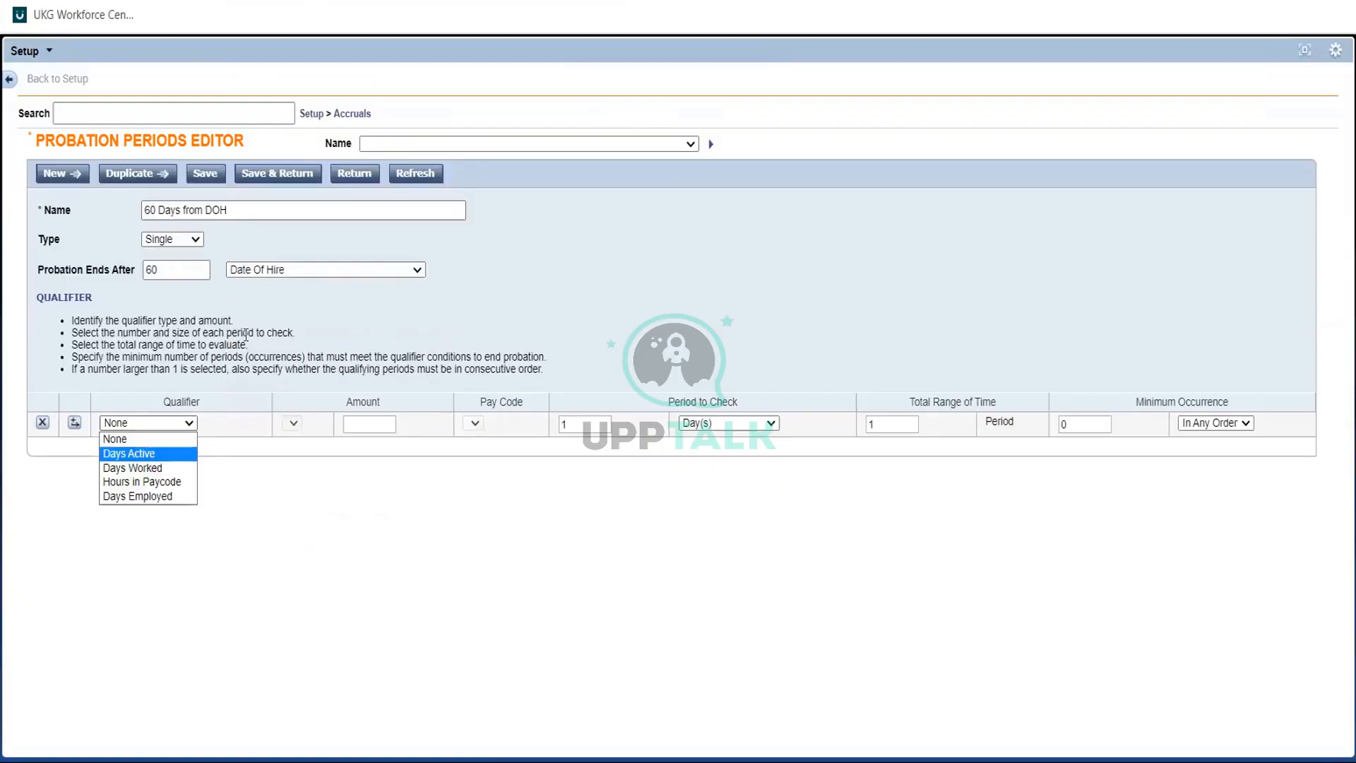
click(356, 372)
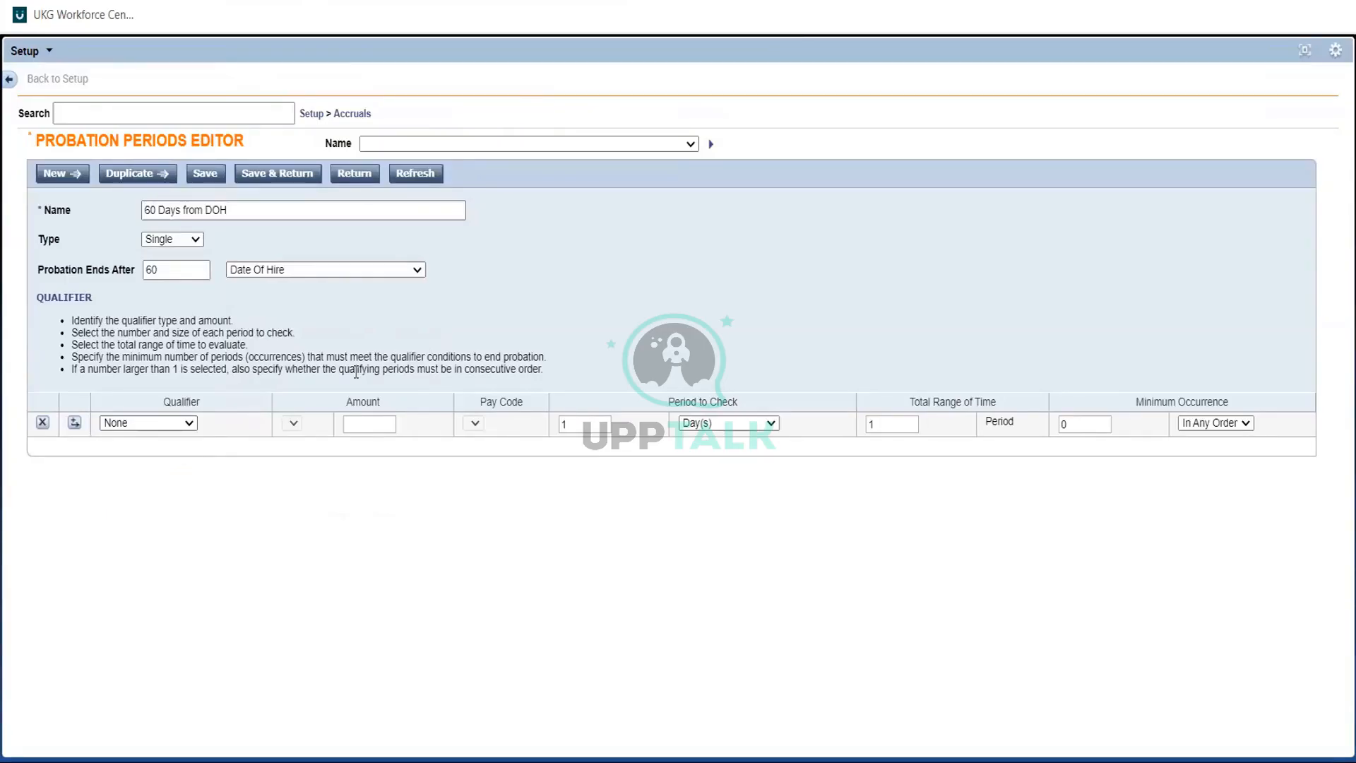
click(204, 173)
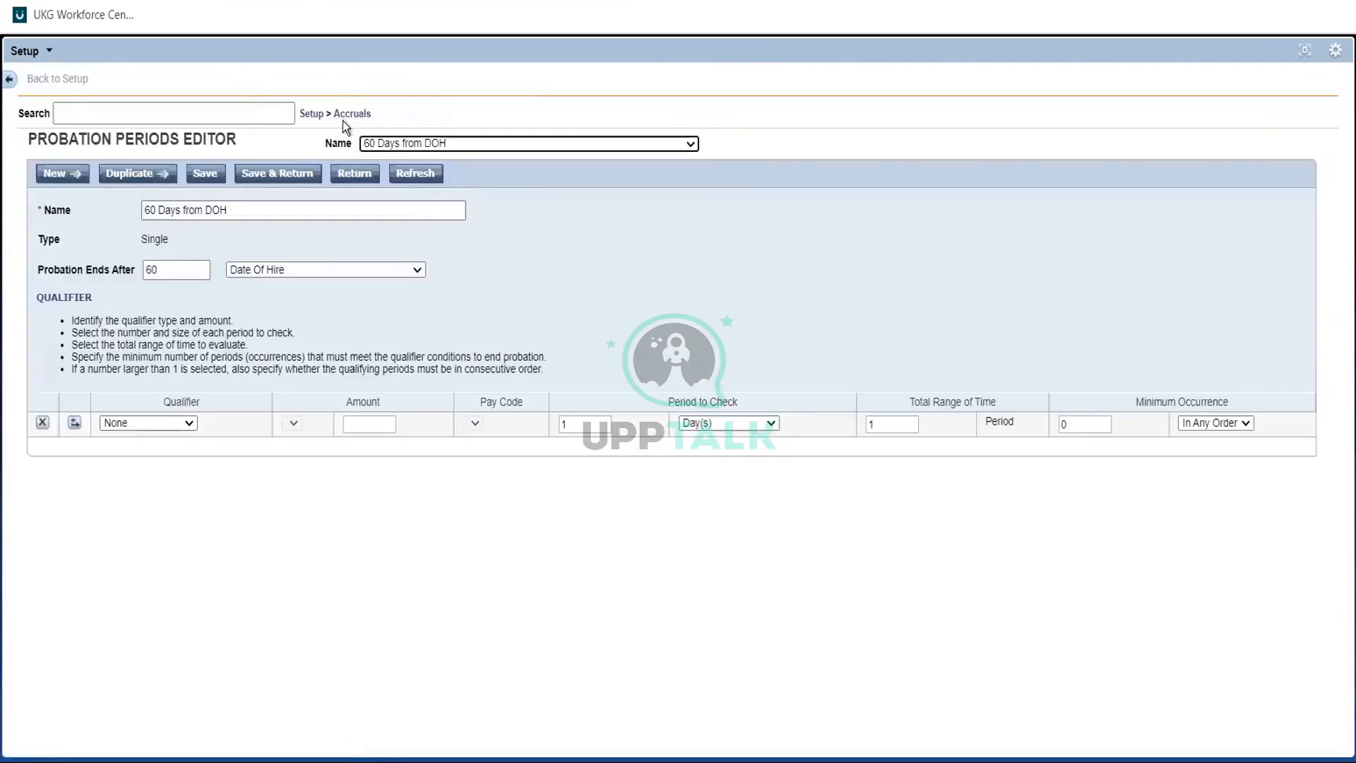
- Assign the 60 Days from DOH probation period to the Aus FT Sick accrual policy, then save and return to the policy list
click(346, 114)
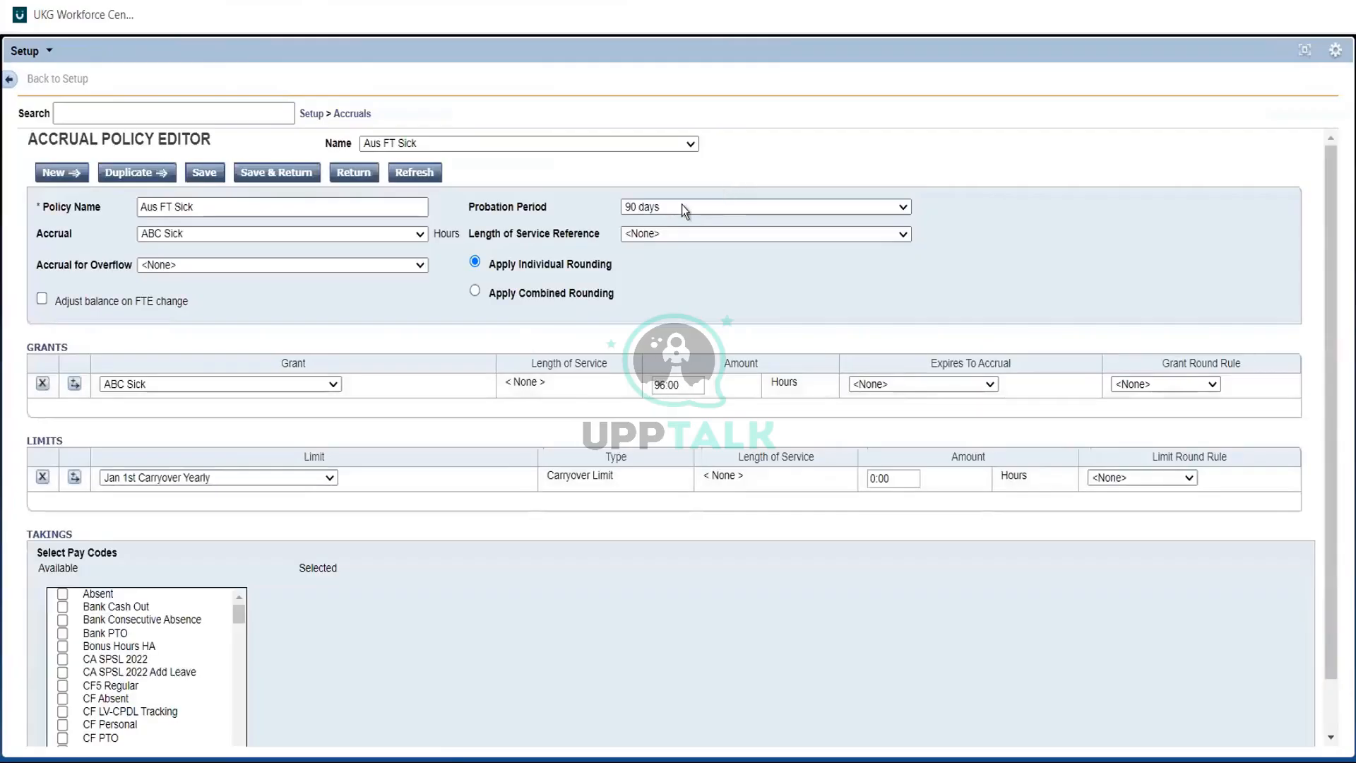
click(679, 206)
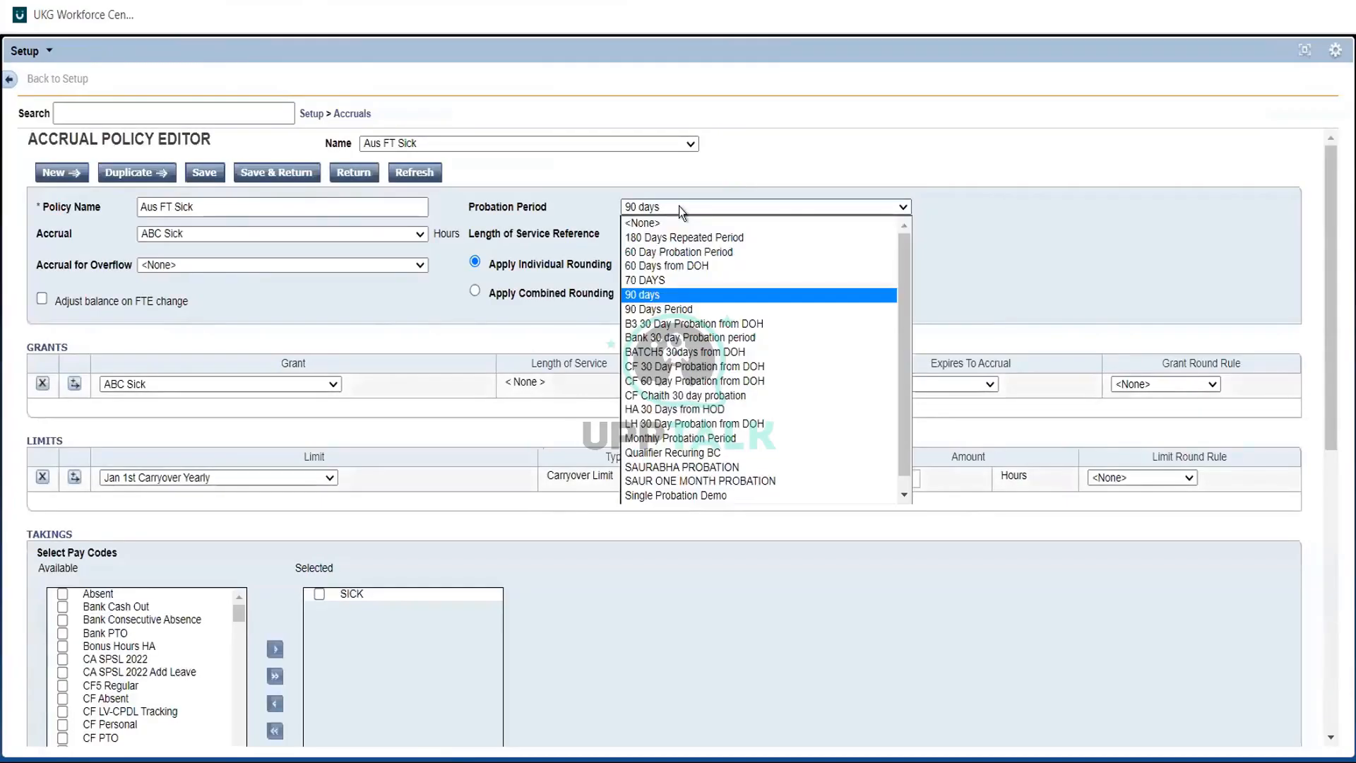
click(669, 261)
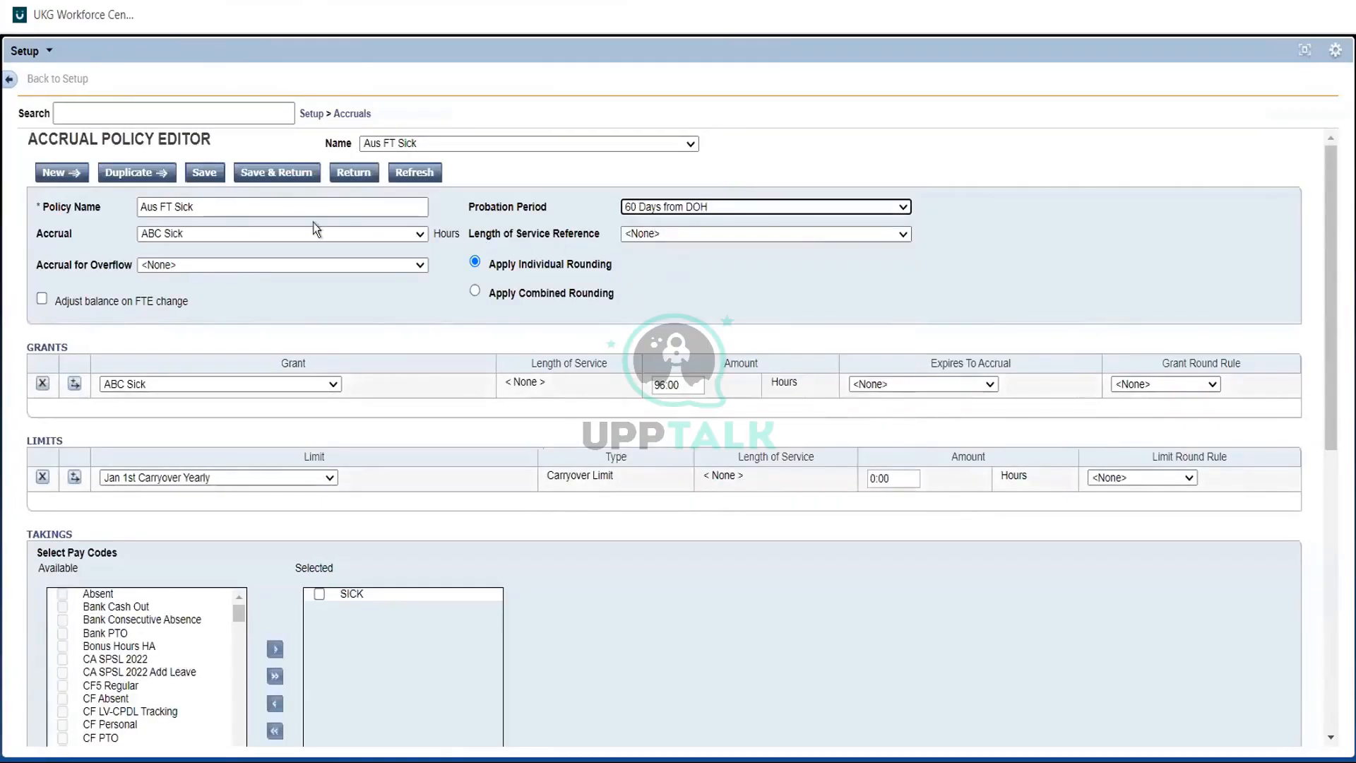
click(278, 173)
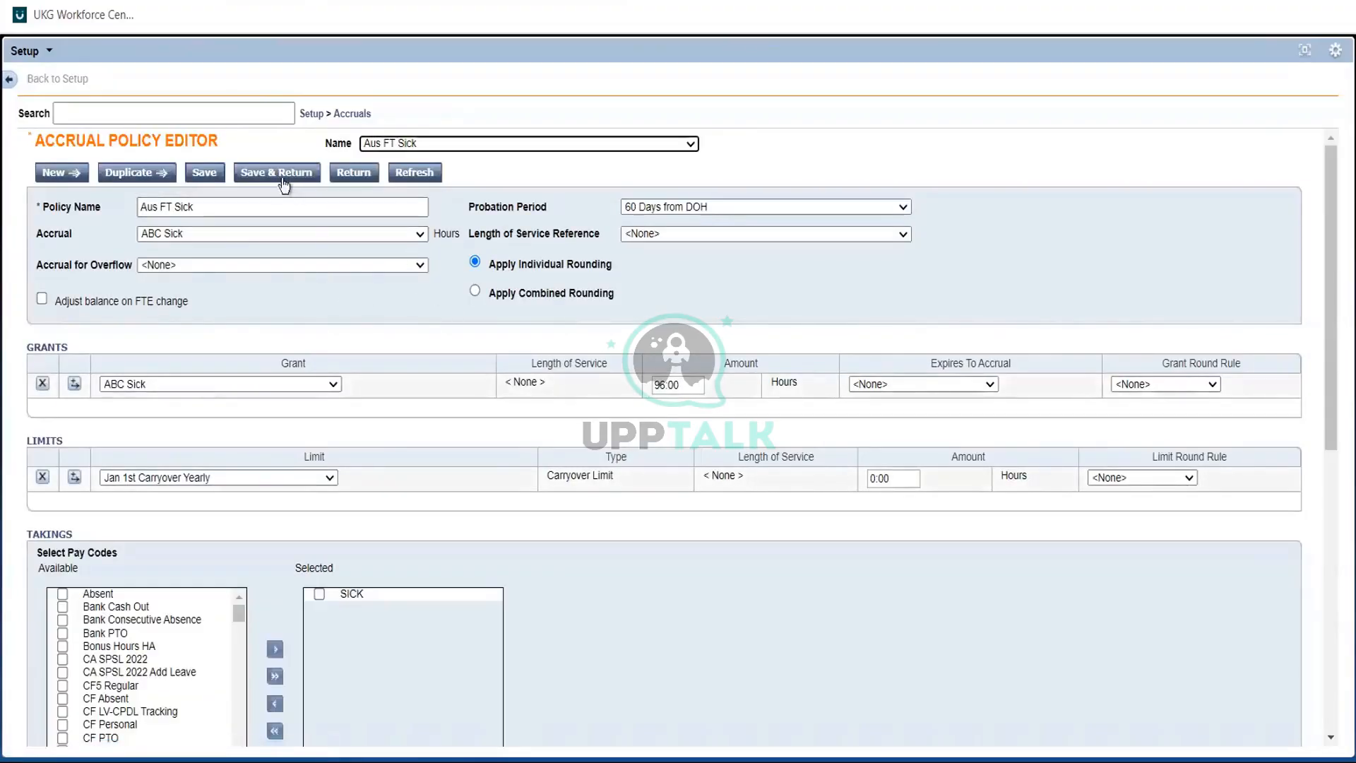
click(278, 174)
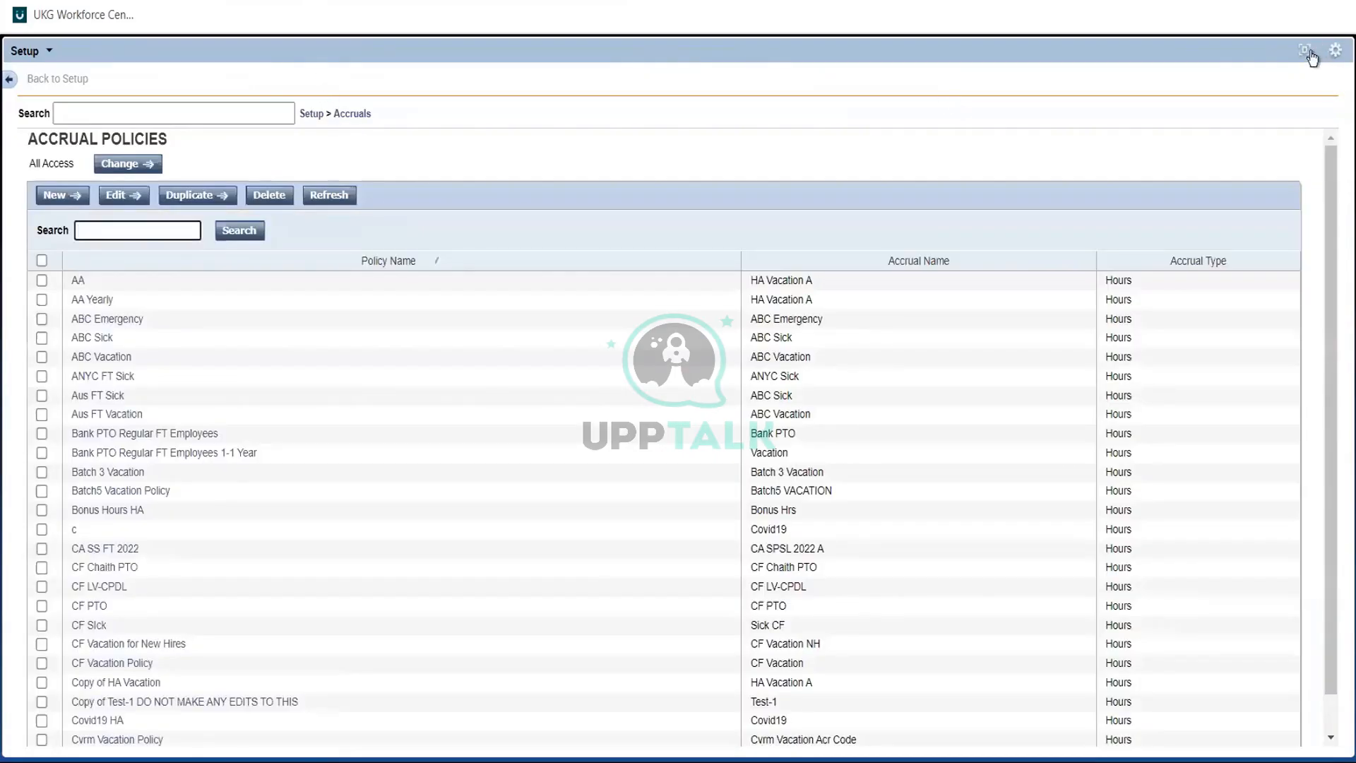
- Return to Reports and rerun the Accrual Detail report for 1/1/2022 to 1/1/2023 with the previously selected employee
click(1306, 51)
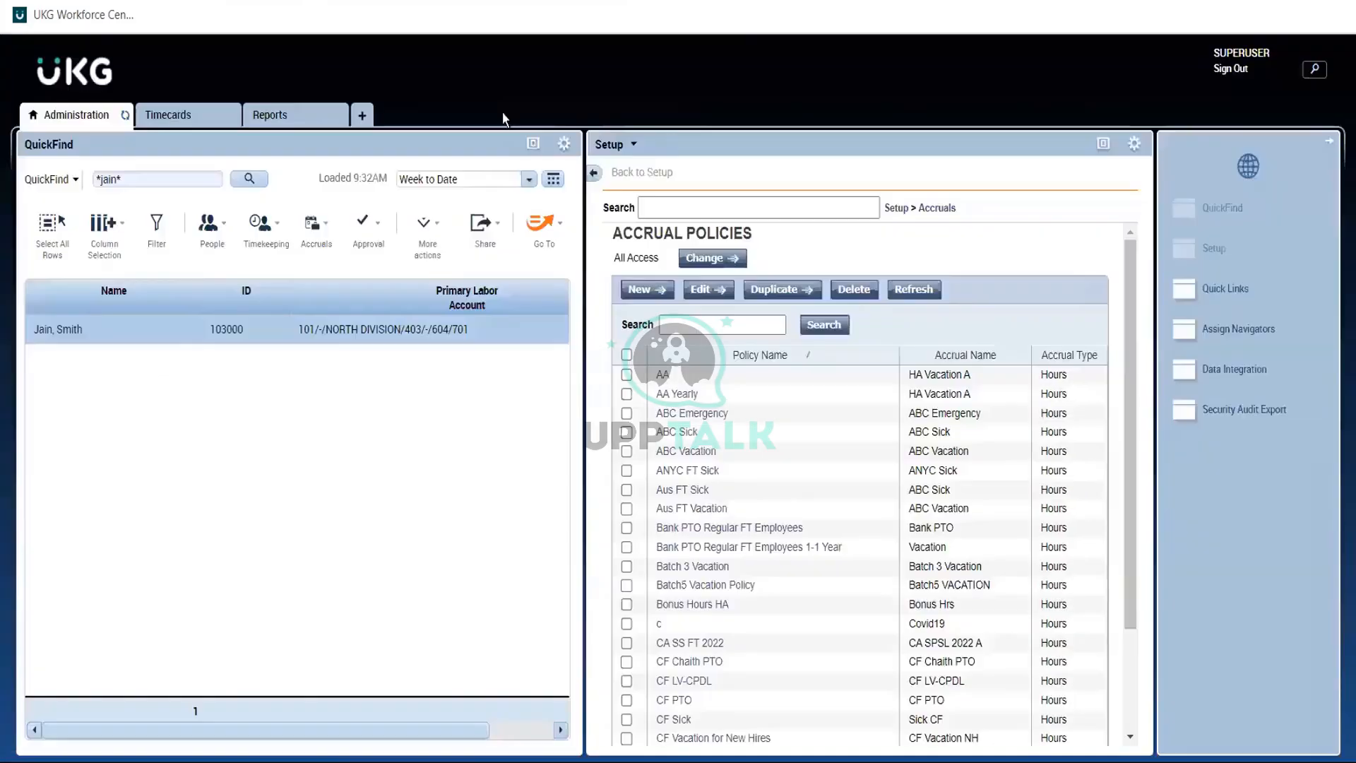
click(291, 113)
click(163, 259)
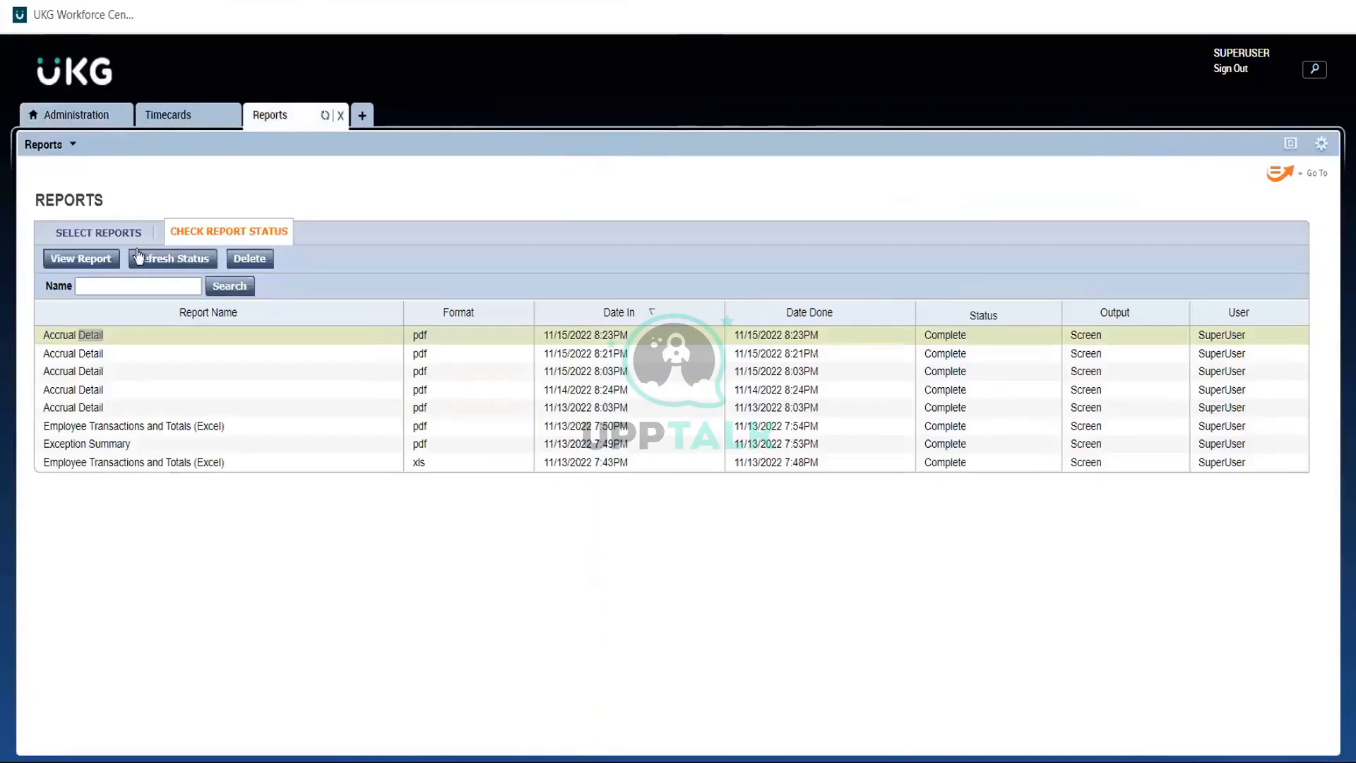
click(96, 236)
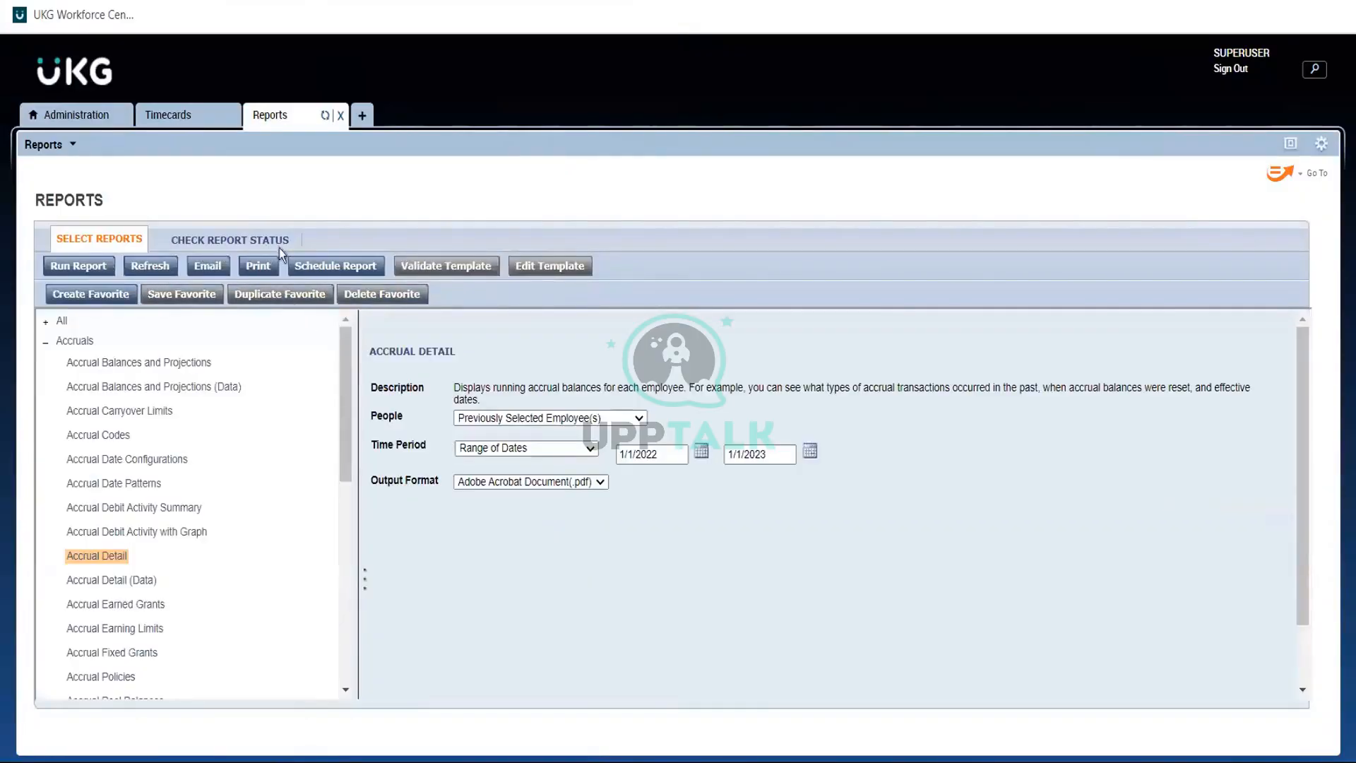
click(142, 271)
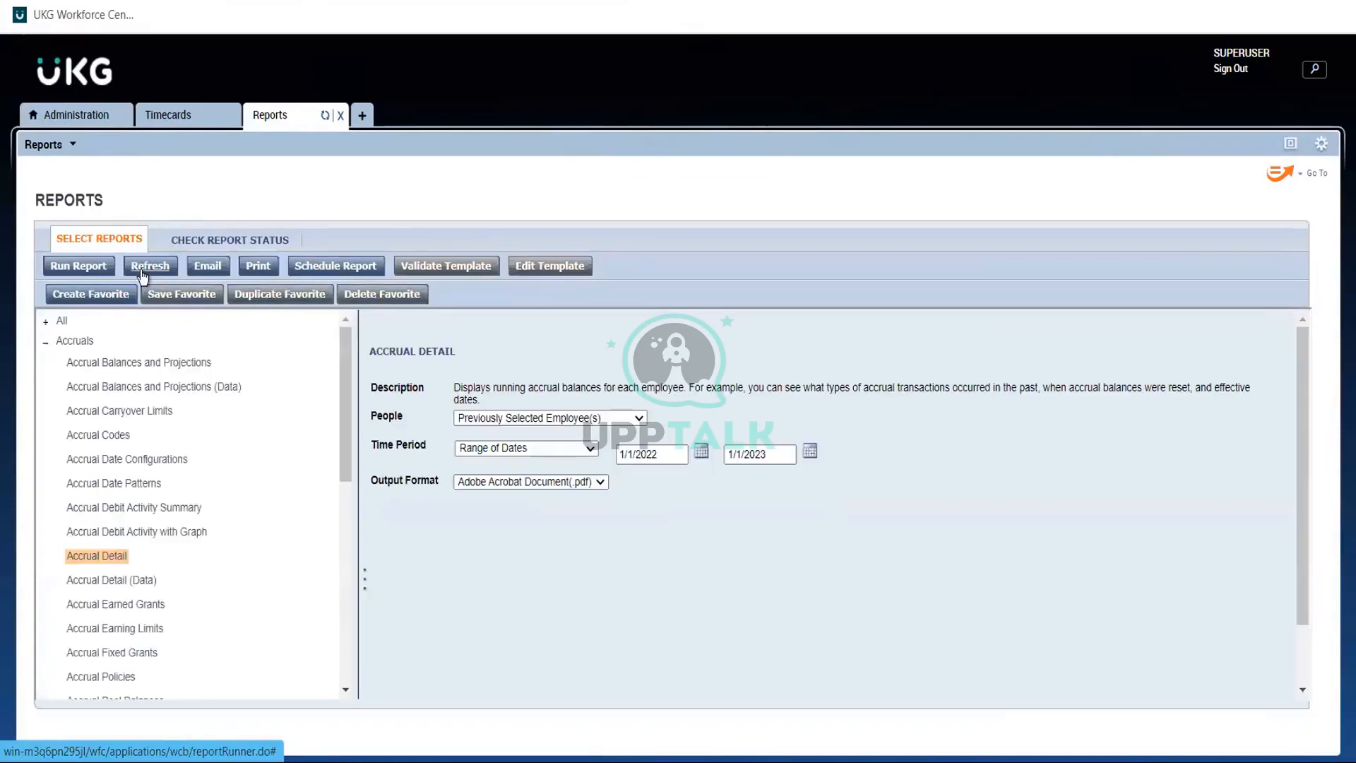
click(90, 272)
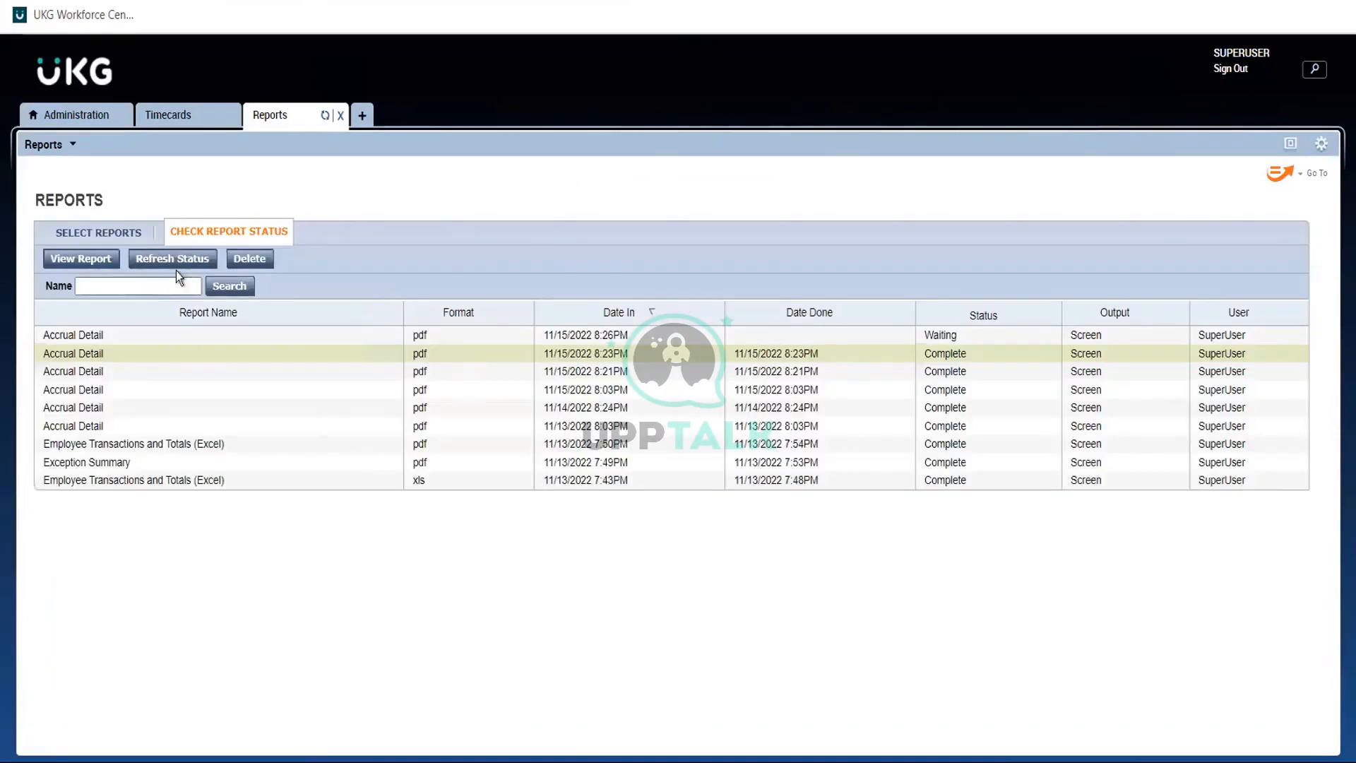
- Refresh the report status, open the newest Accrual Detail PDF, and examine its ABC Sick entries
click(180, 259)
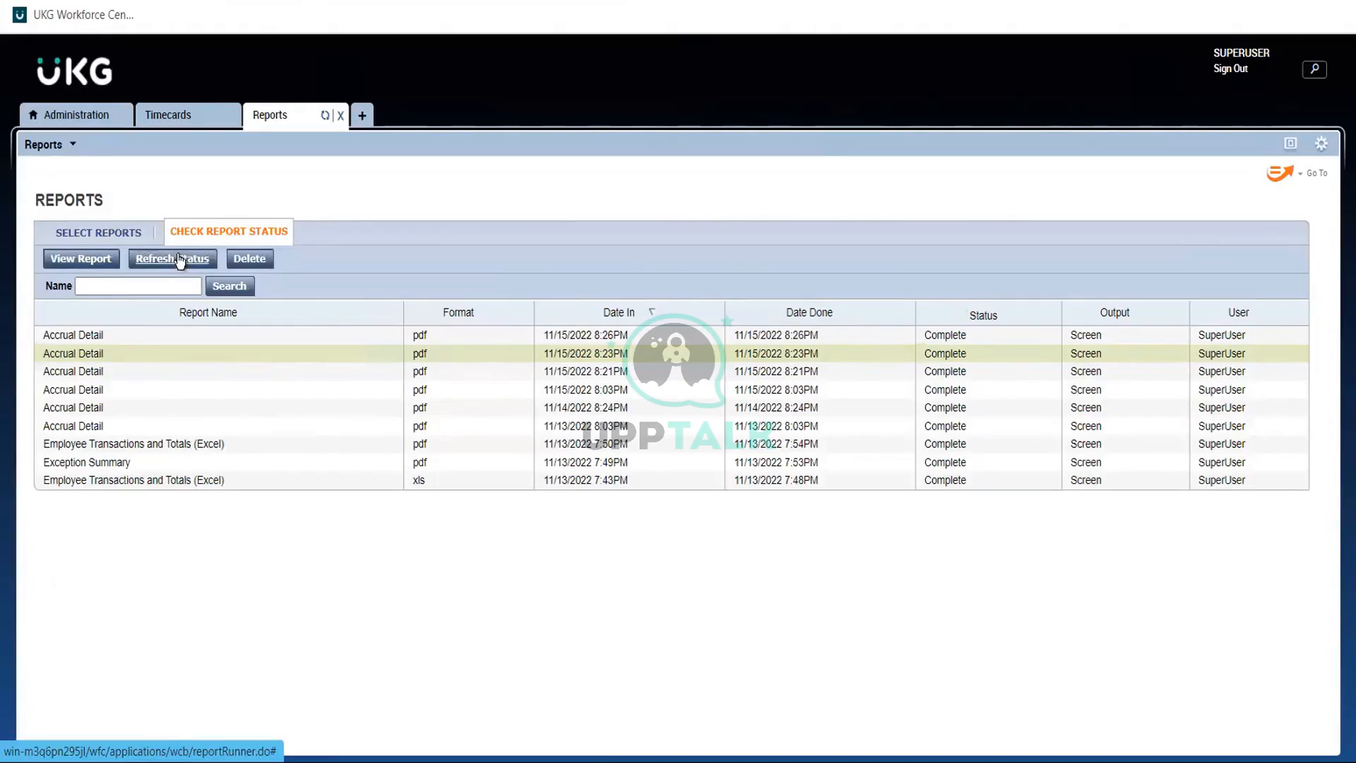
double_click(89, 334)
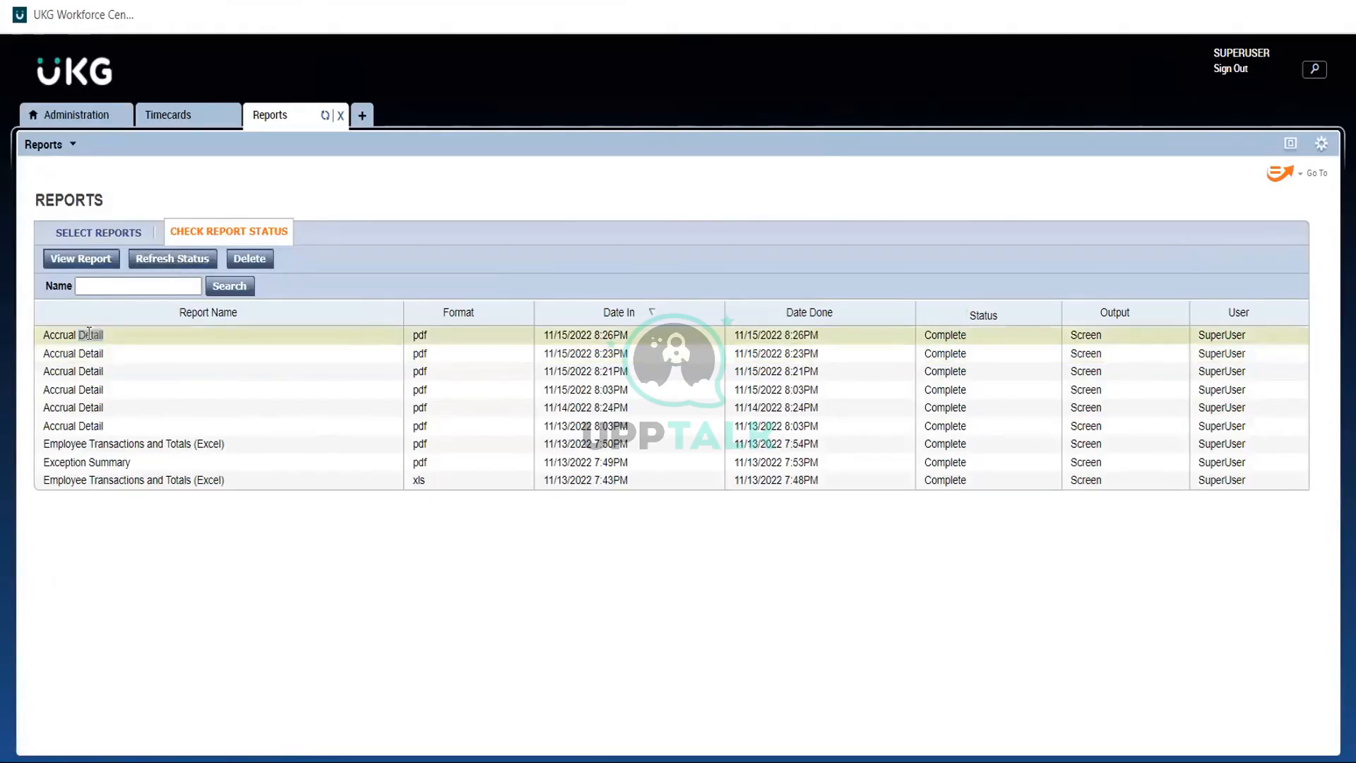
click(94, 733)
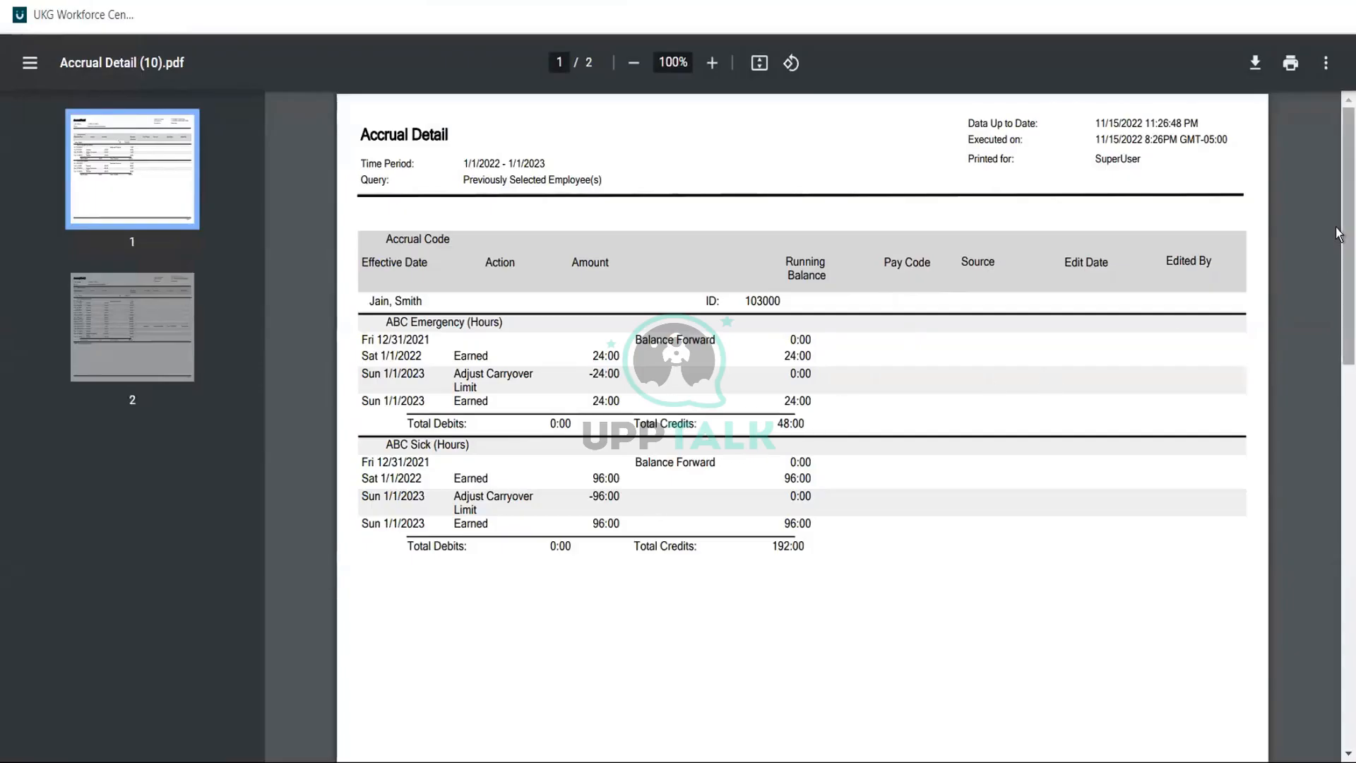
drag(1338, 286, 1337, 185)
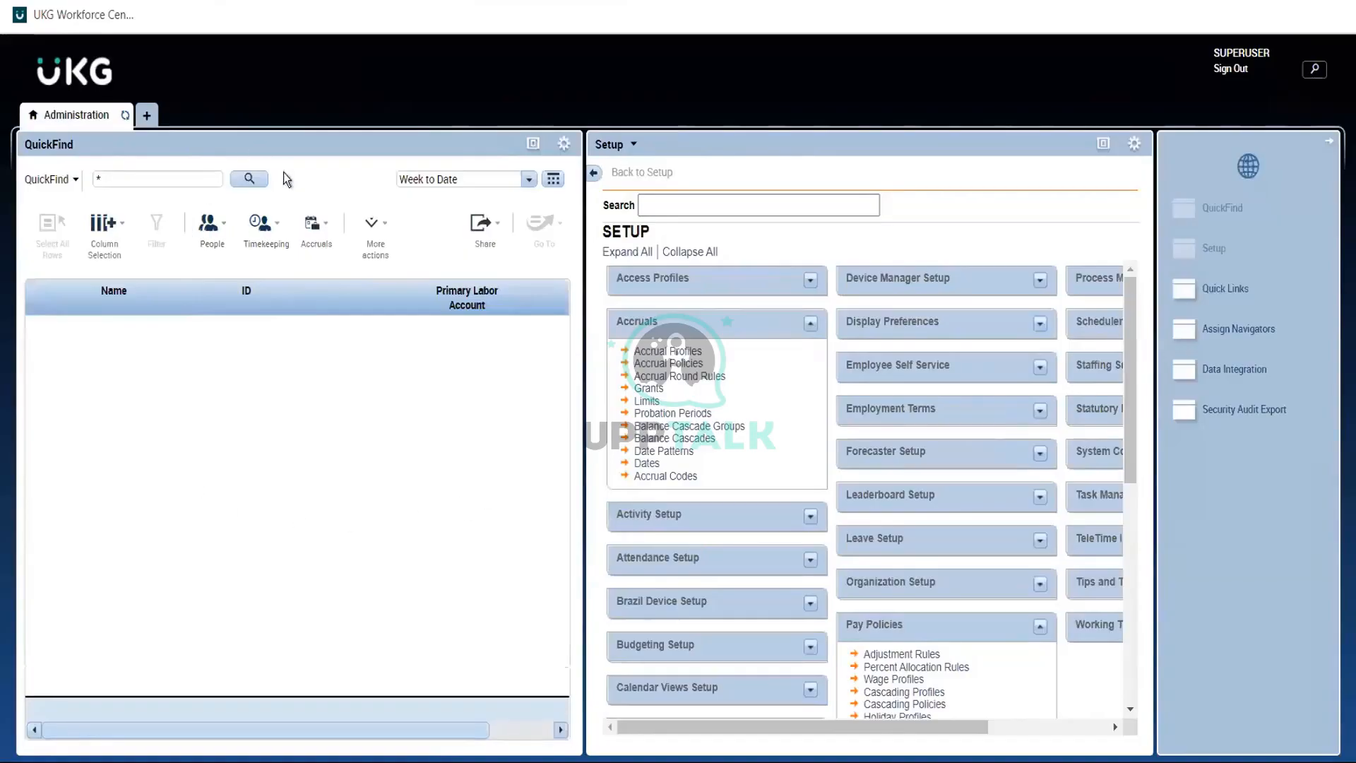
- List all employees in QuickFind and open the Reports widget for the employee whose primary labor account is in NORTH DIVISION
click(251, 179)
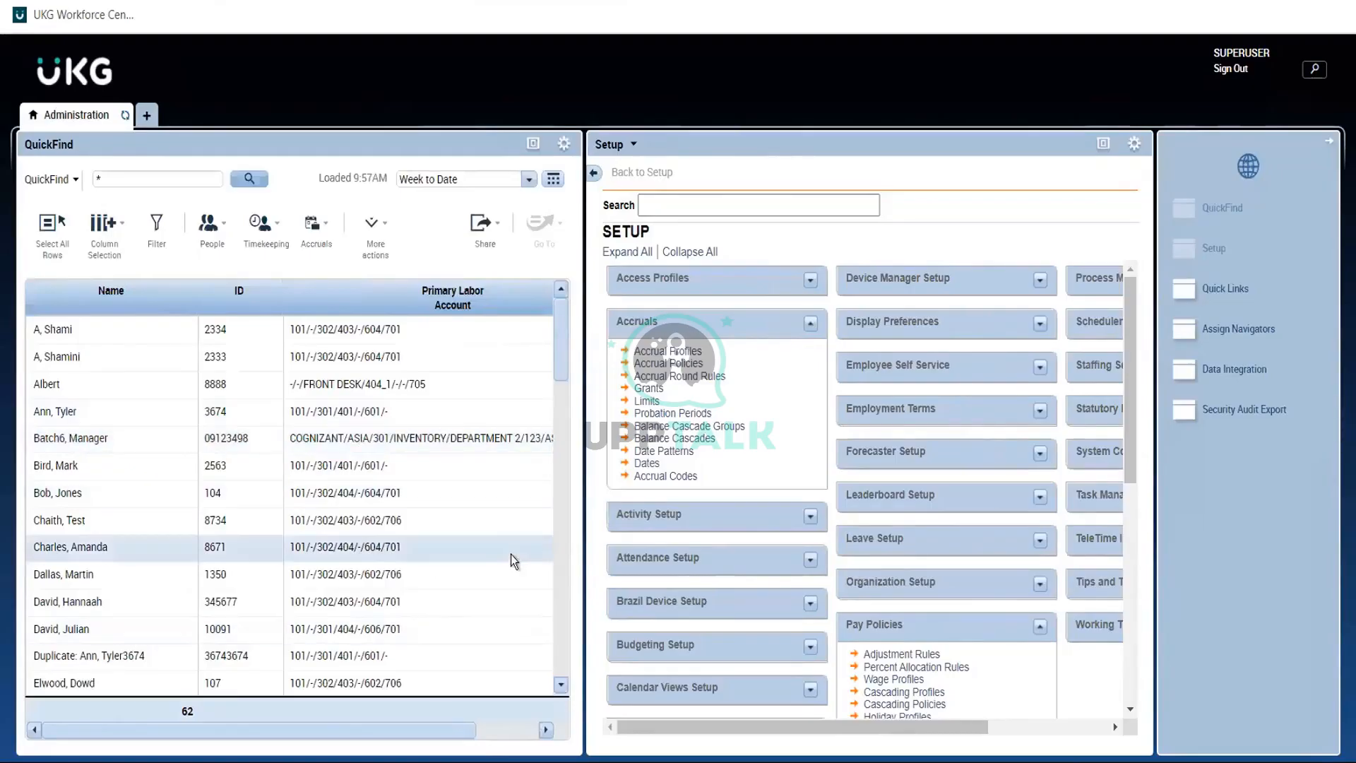
click(562, 544)
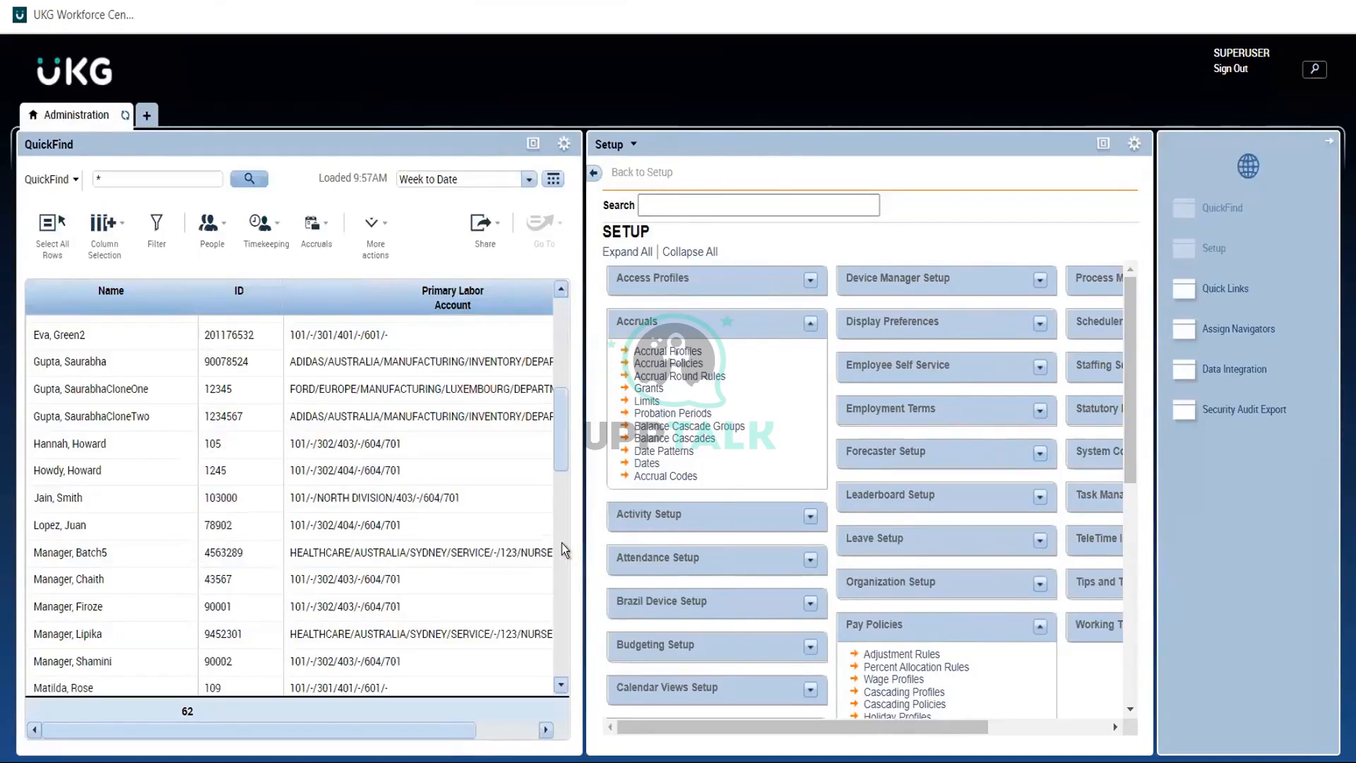
click(561, 543)
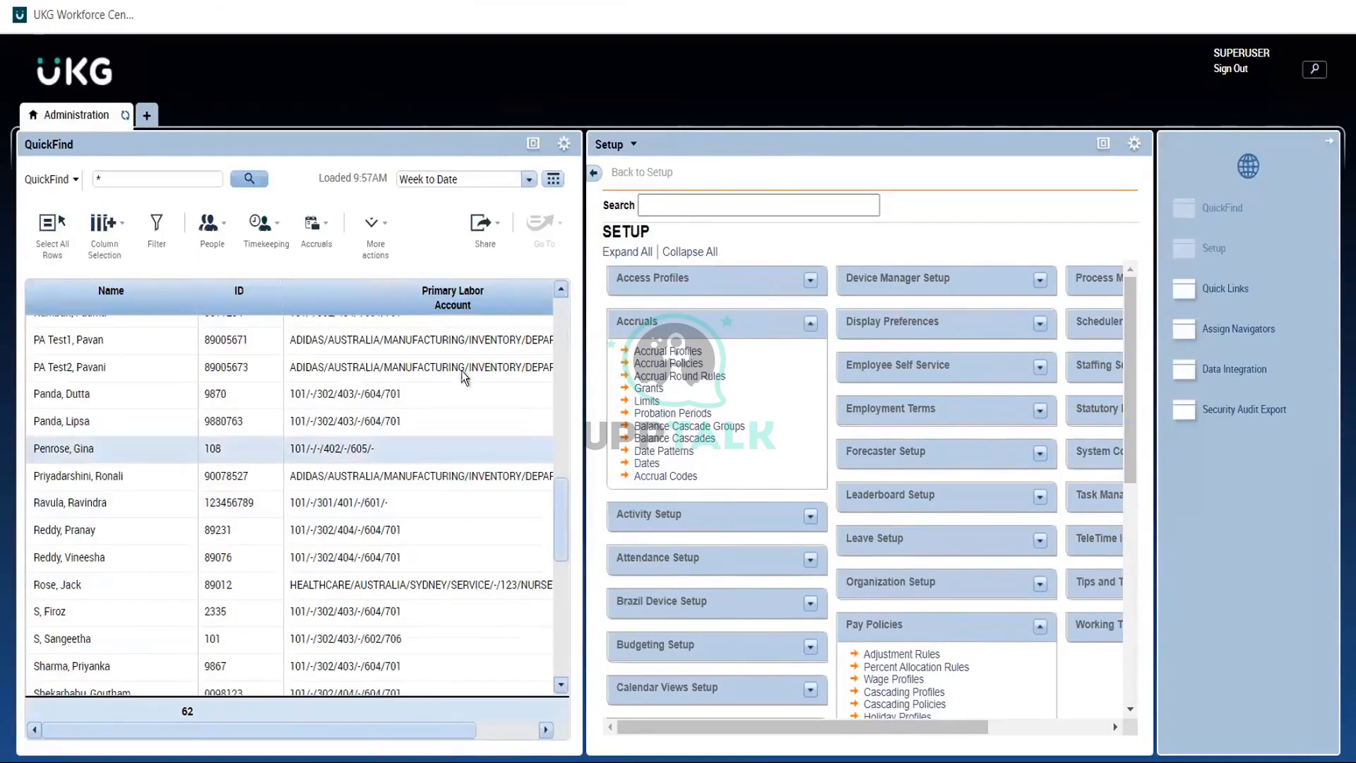
click(555, 392)
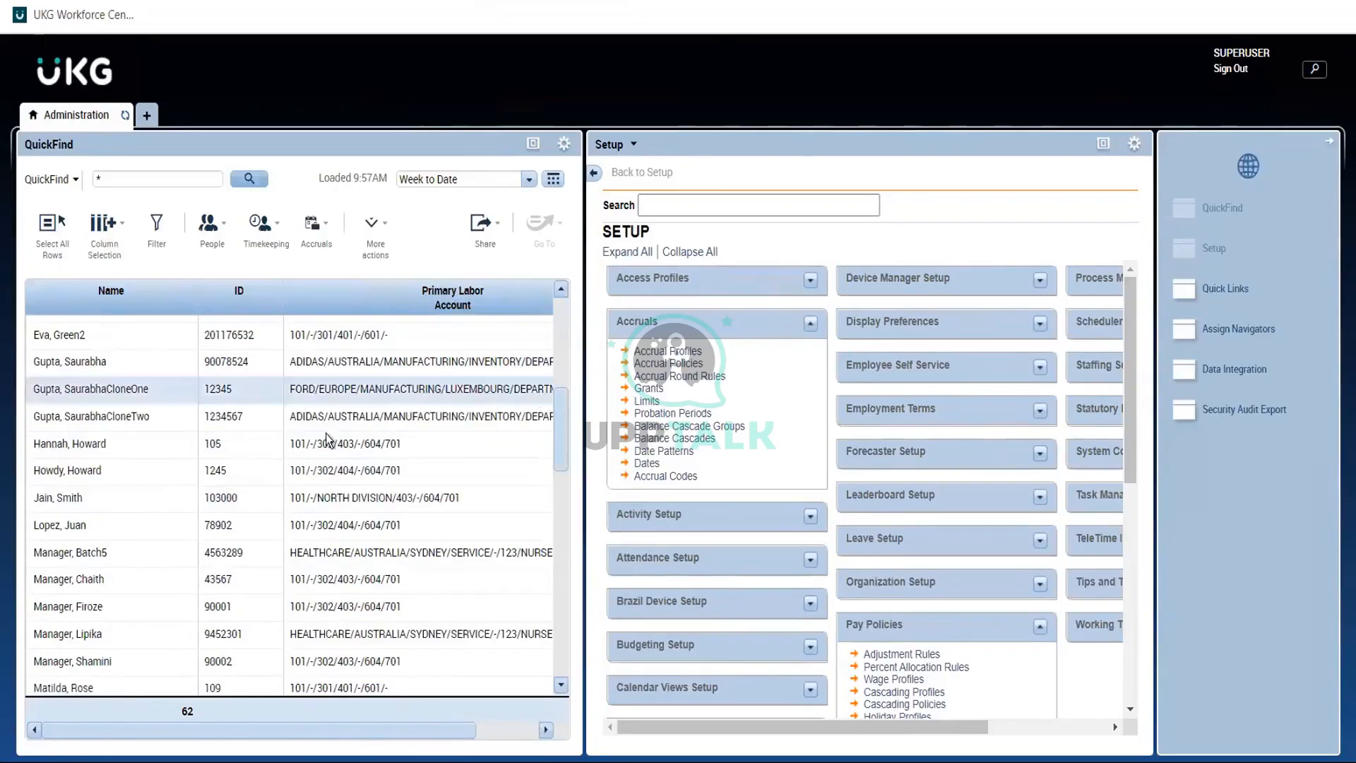
click(201, 500)
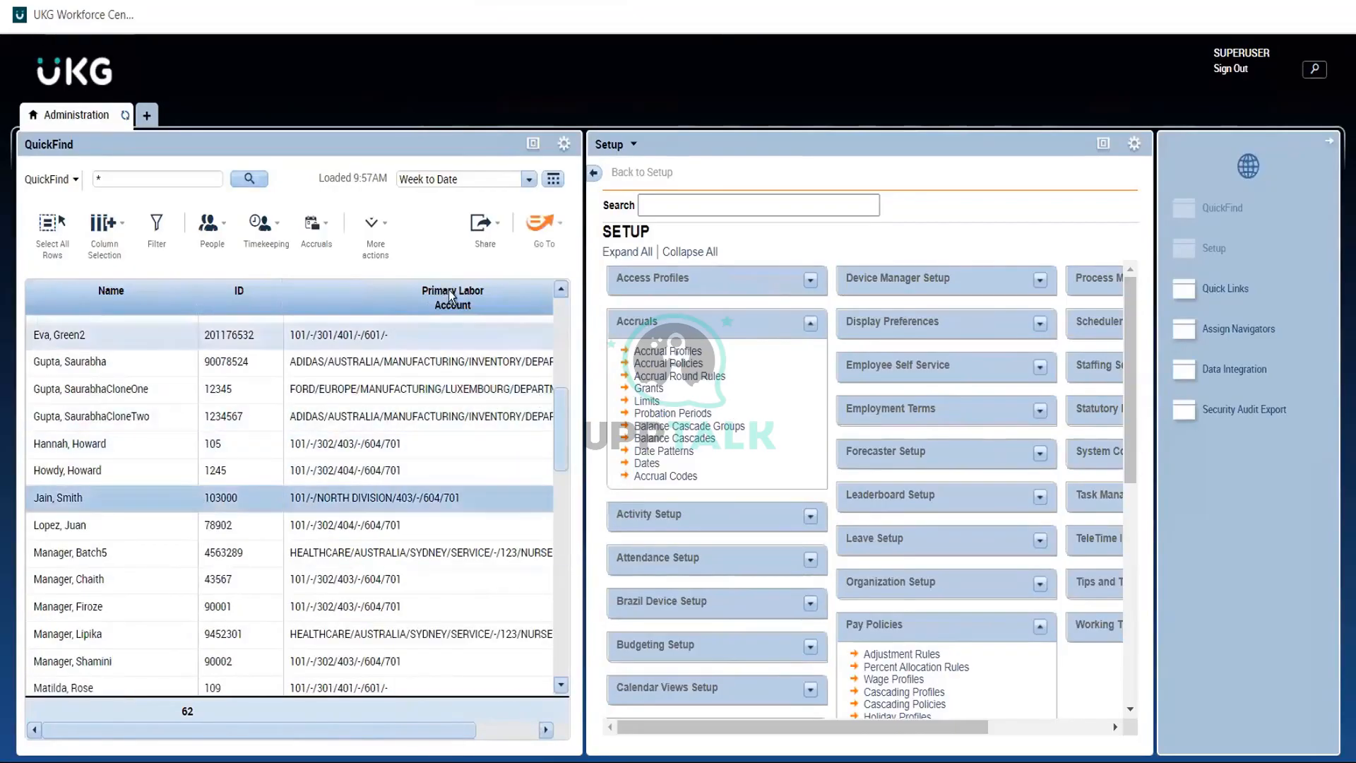
click(534, 231)
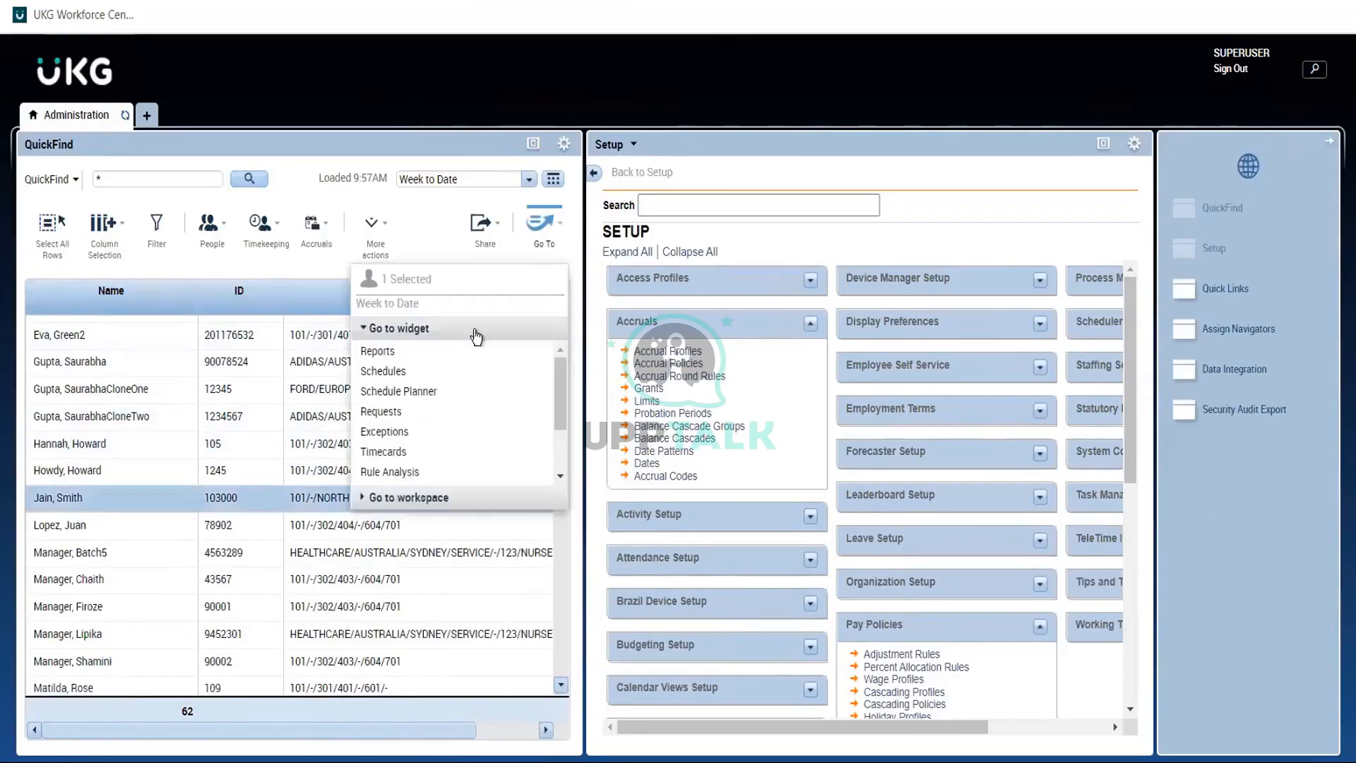
click(400, 353)
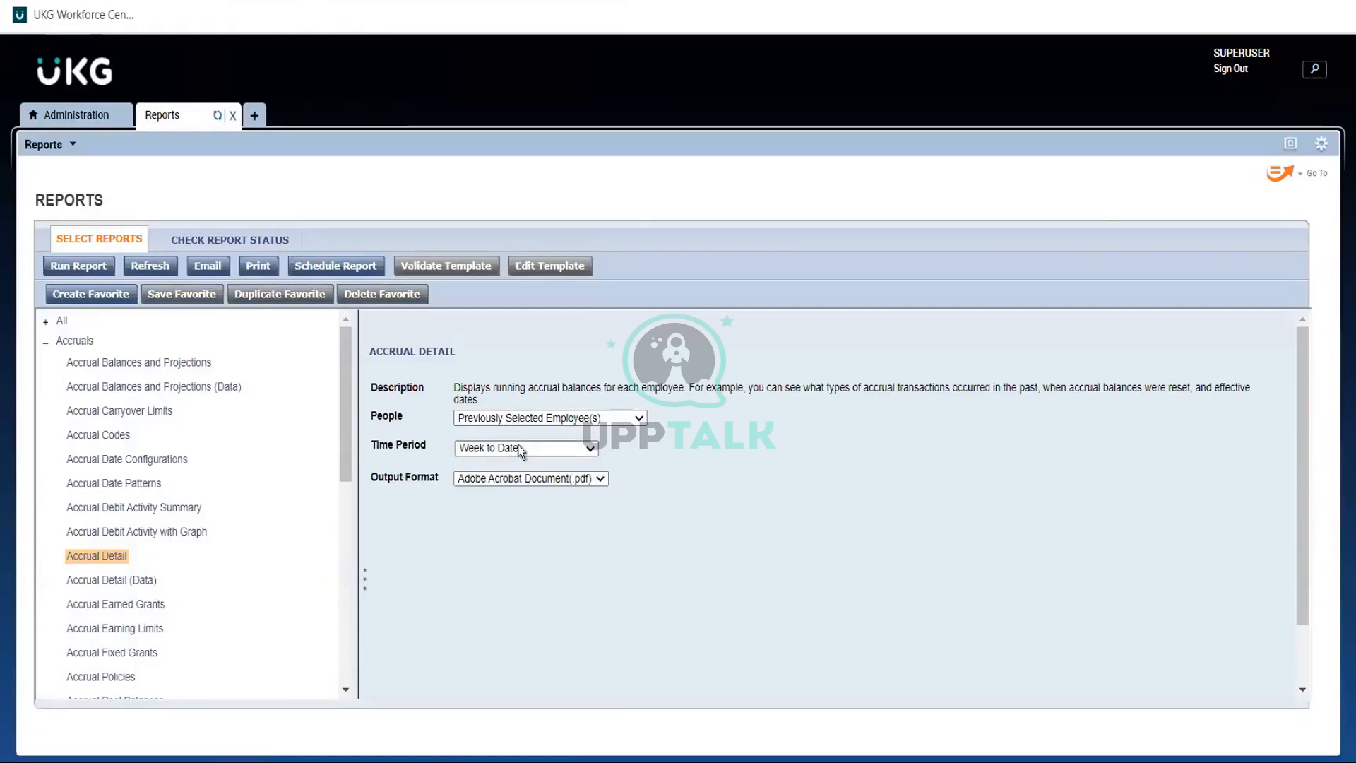
- Run the Accrual Detail report for the previously selected employee with a date range of 1/1/2022 to 1/01/2023
click(519, 444)
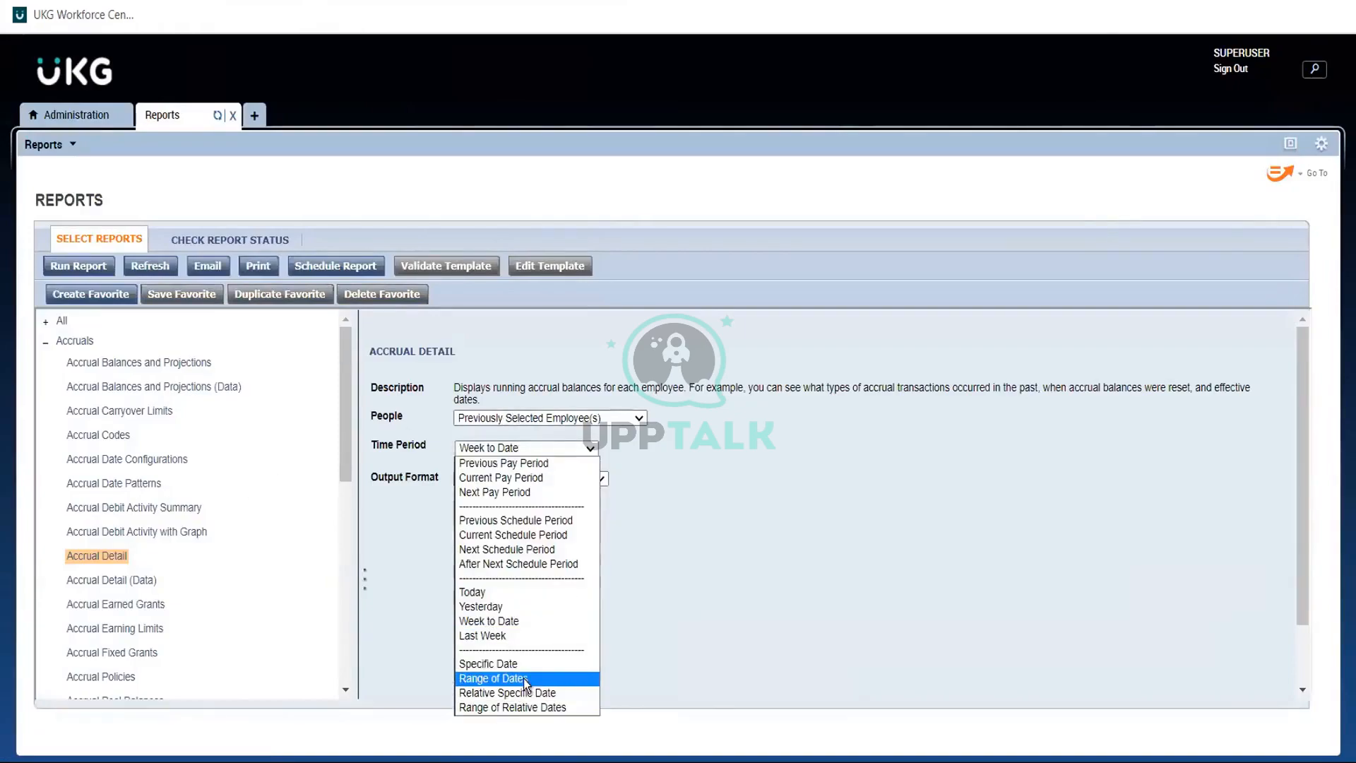
click(498, 678)
click(678, 457)
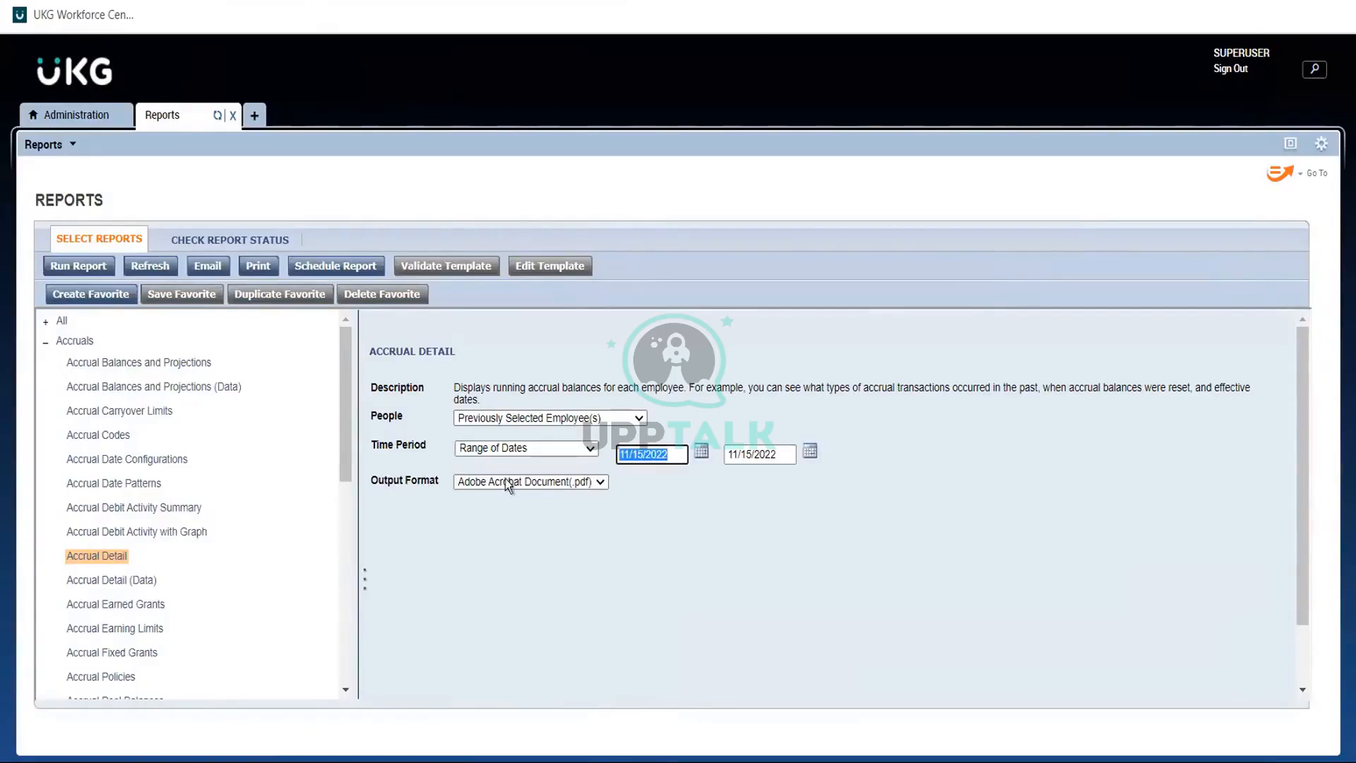
key(BackSpace)
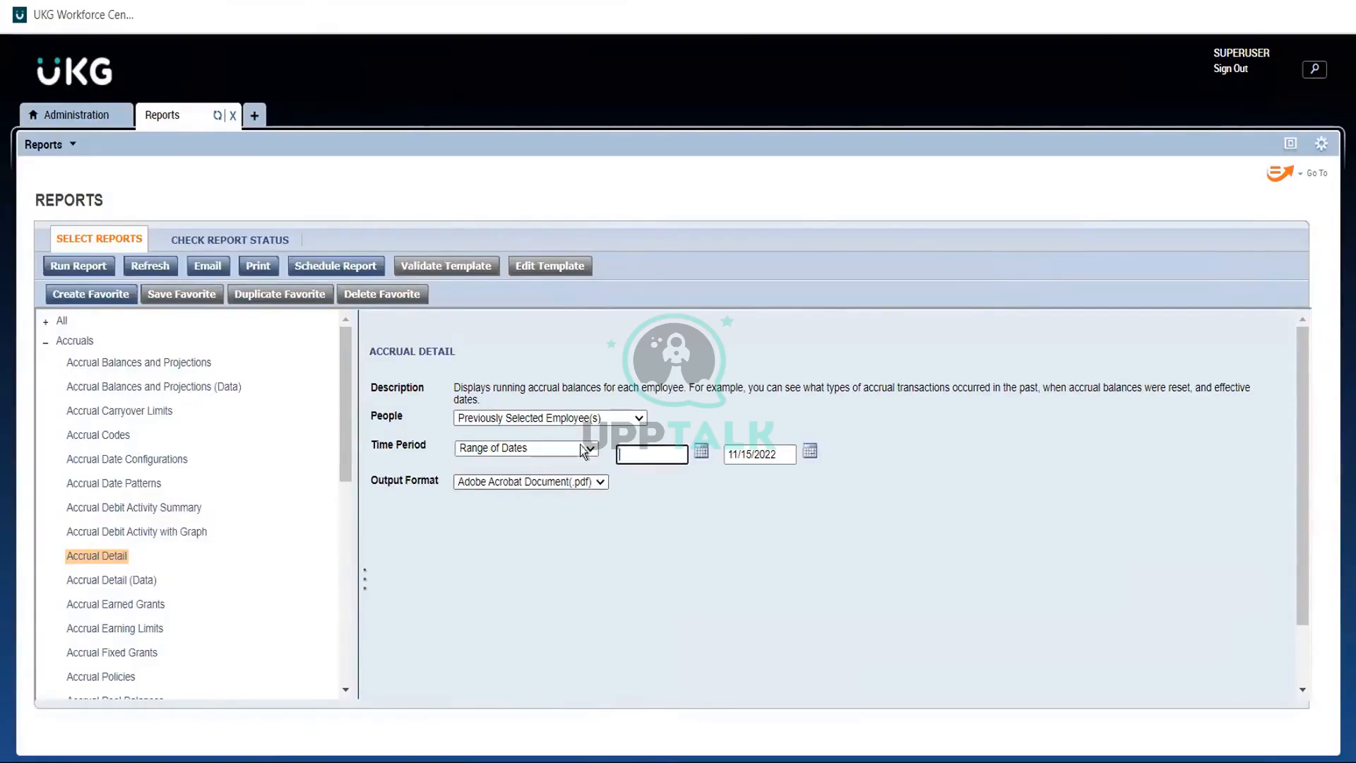
click(629, 454)
click(664, 496)
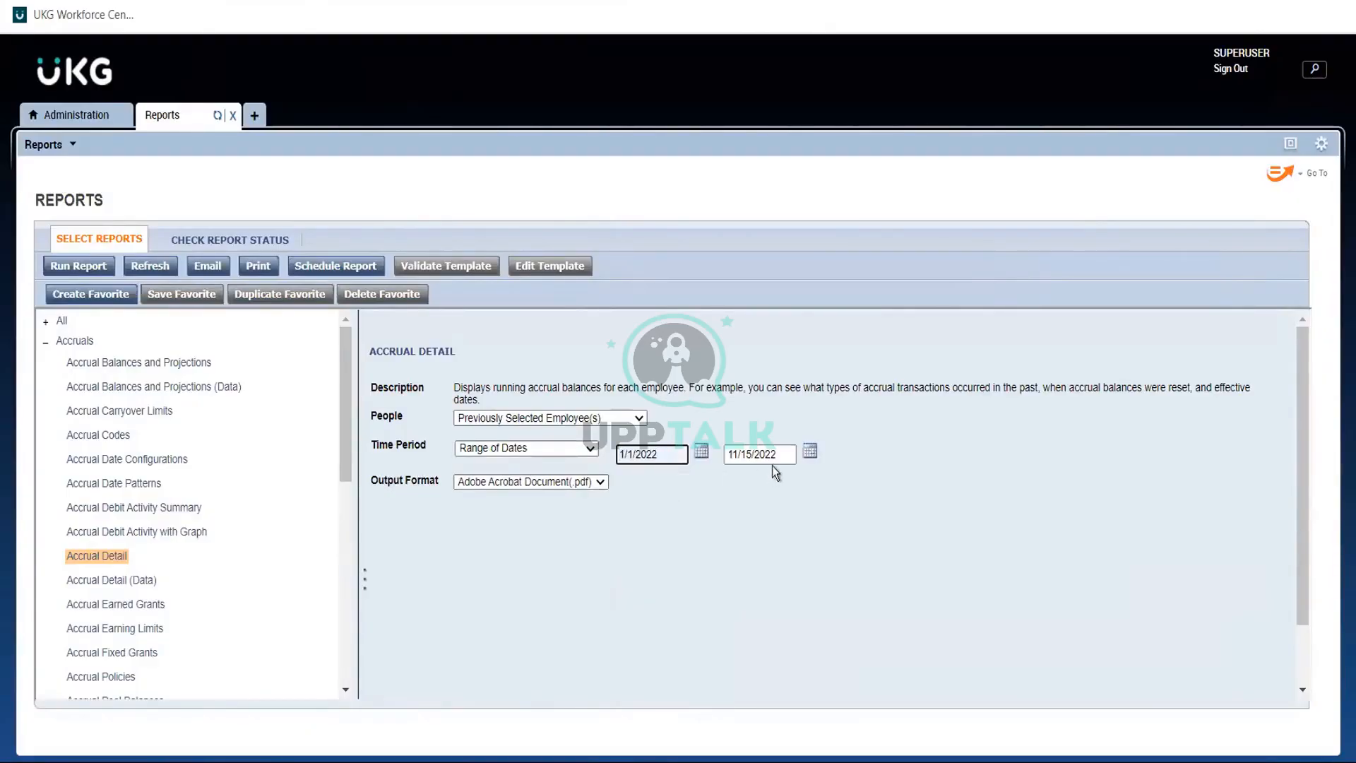
click(774, 456)
key(BackSpace)
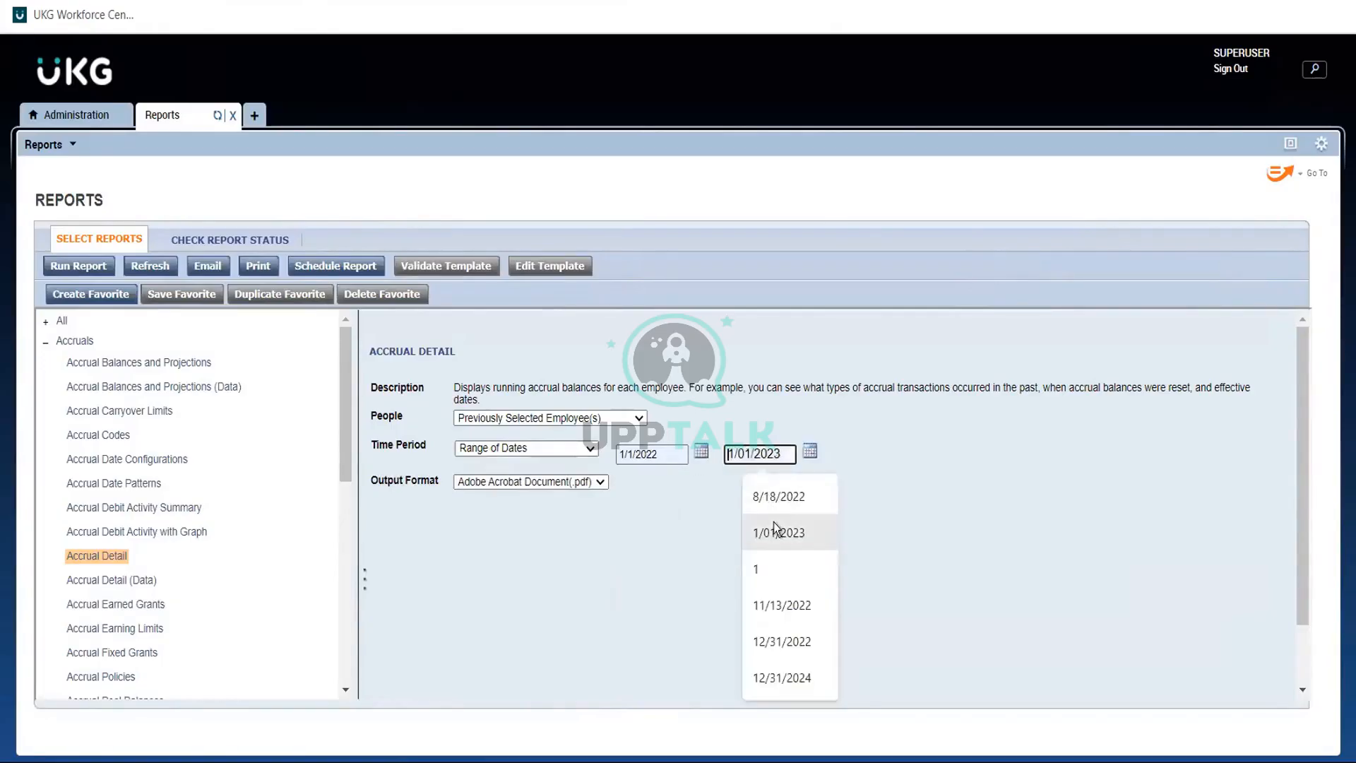
click(773, 523)
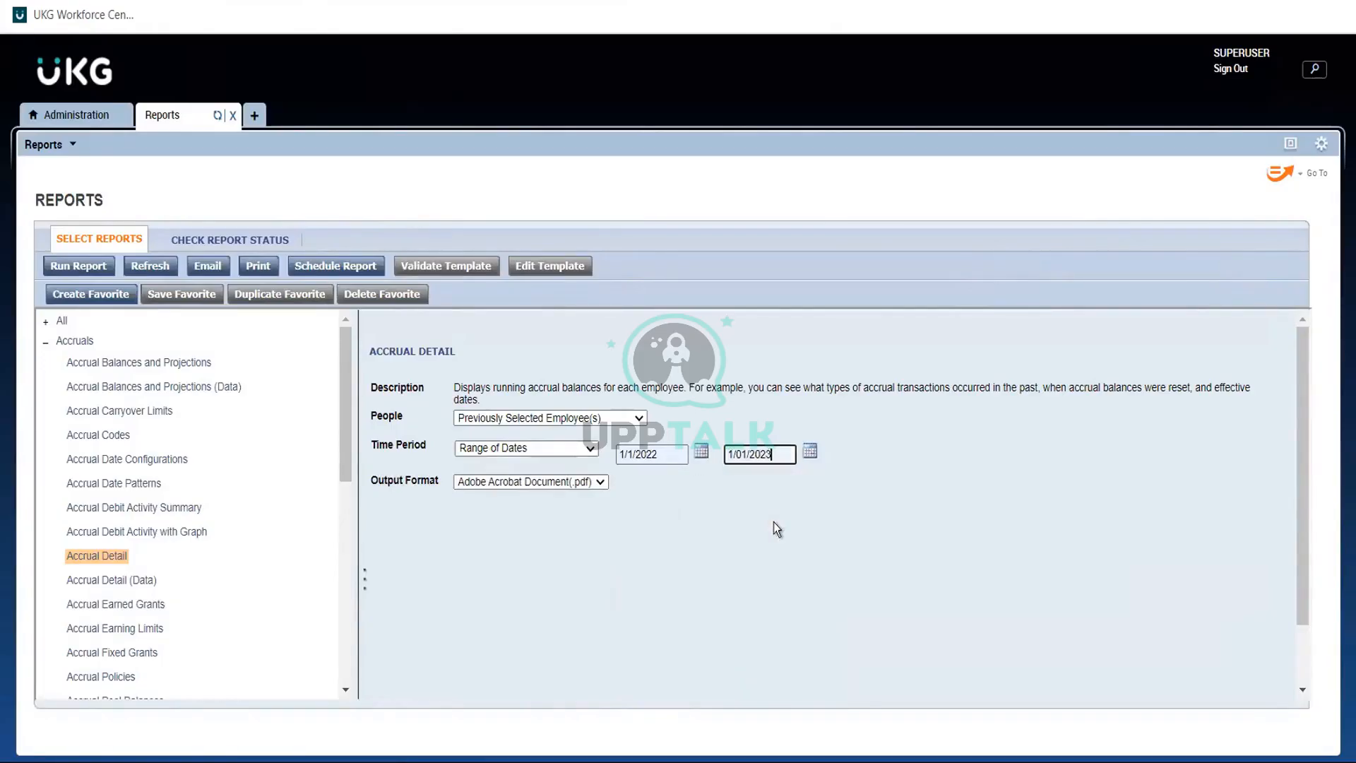
click(99, 268)
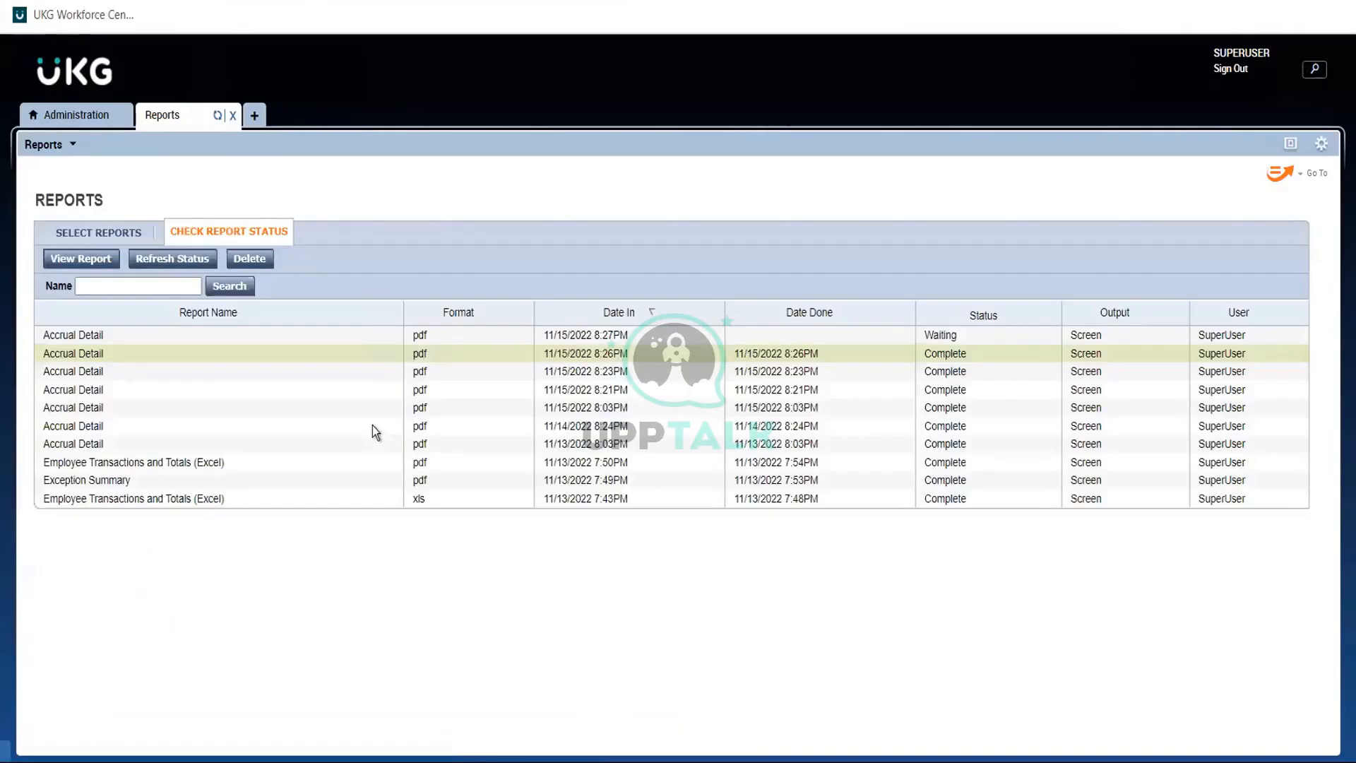
- Refresh the report status, open the newest Accrual Detail PDF to examine its ABC accrual entries, then close it
click(161, 263)
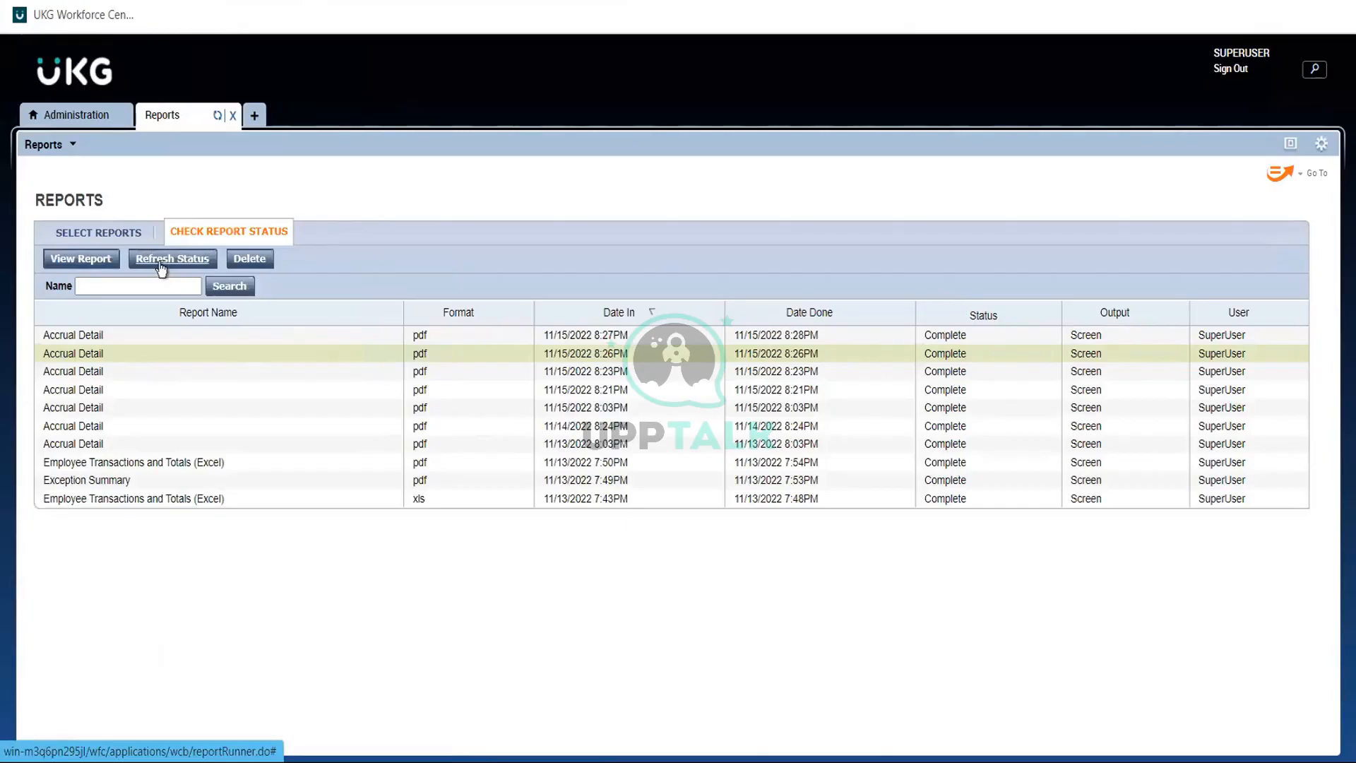
double_click(112, 337)
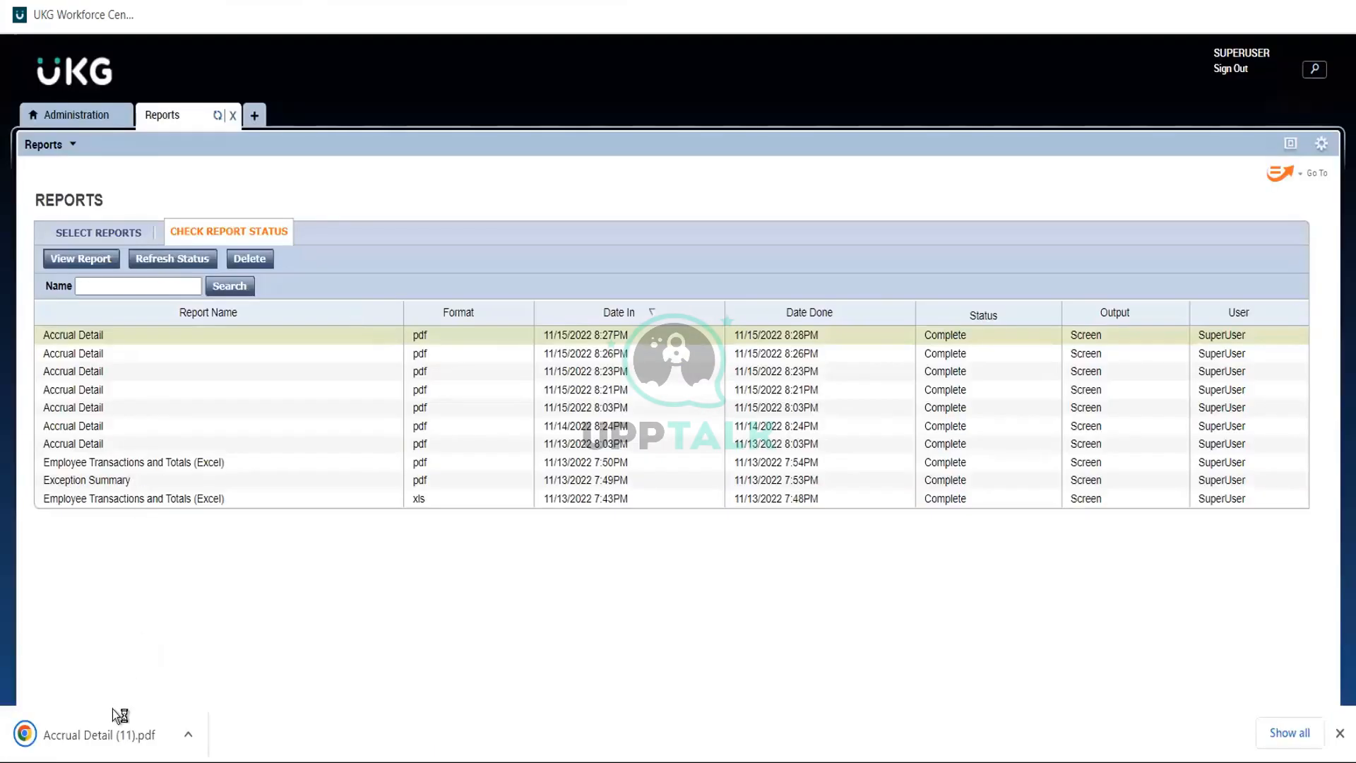
click(112, 713)
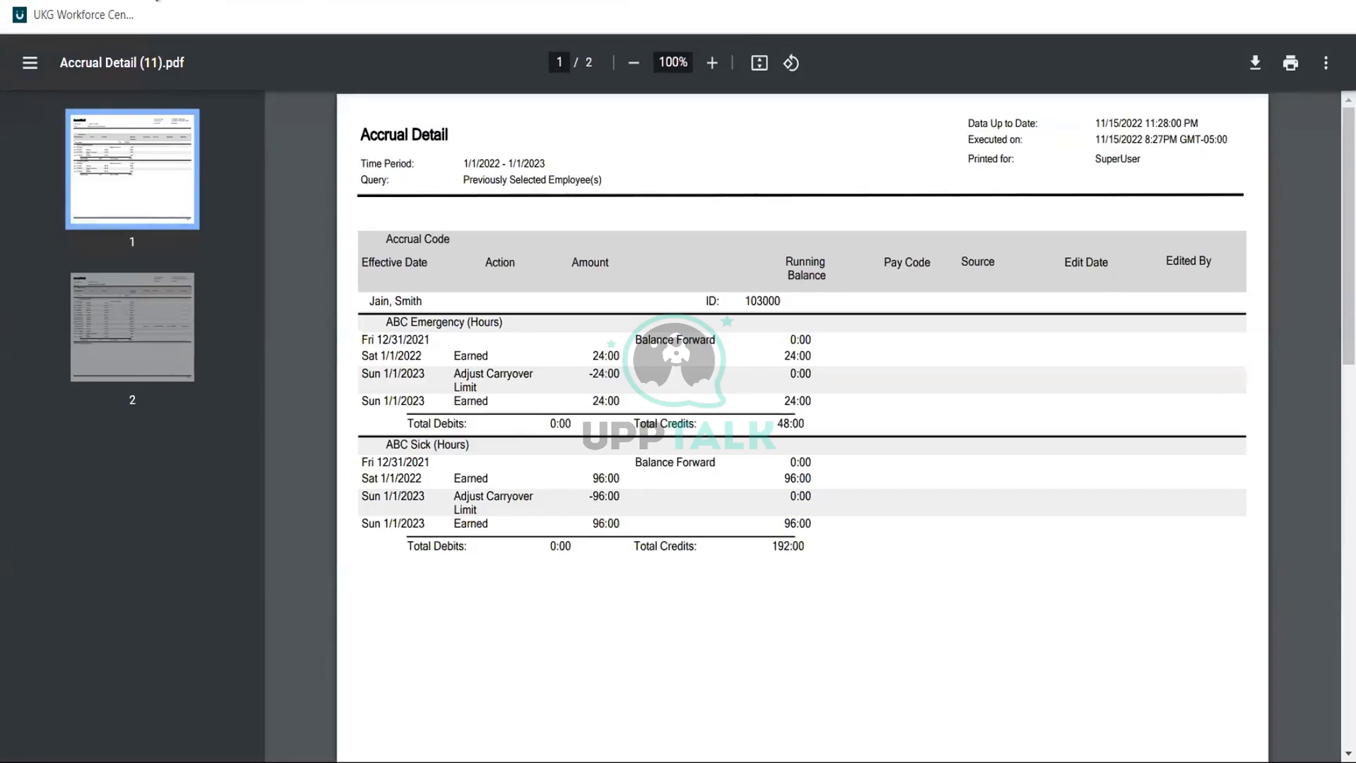
key(ctrl+w)
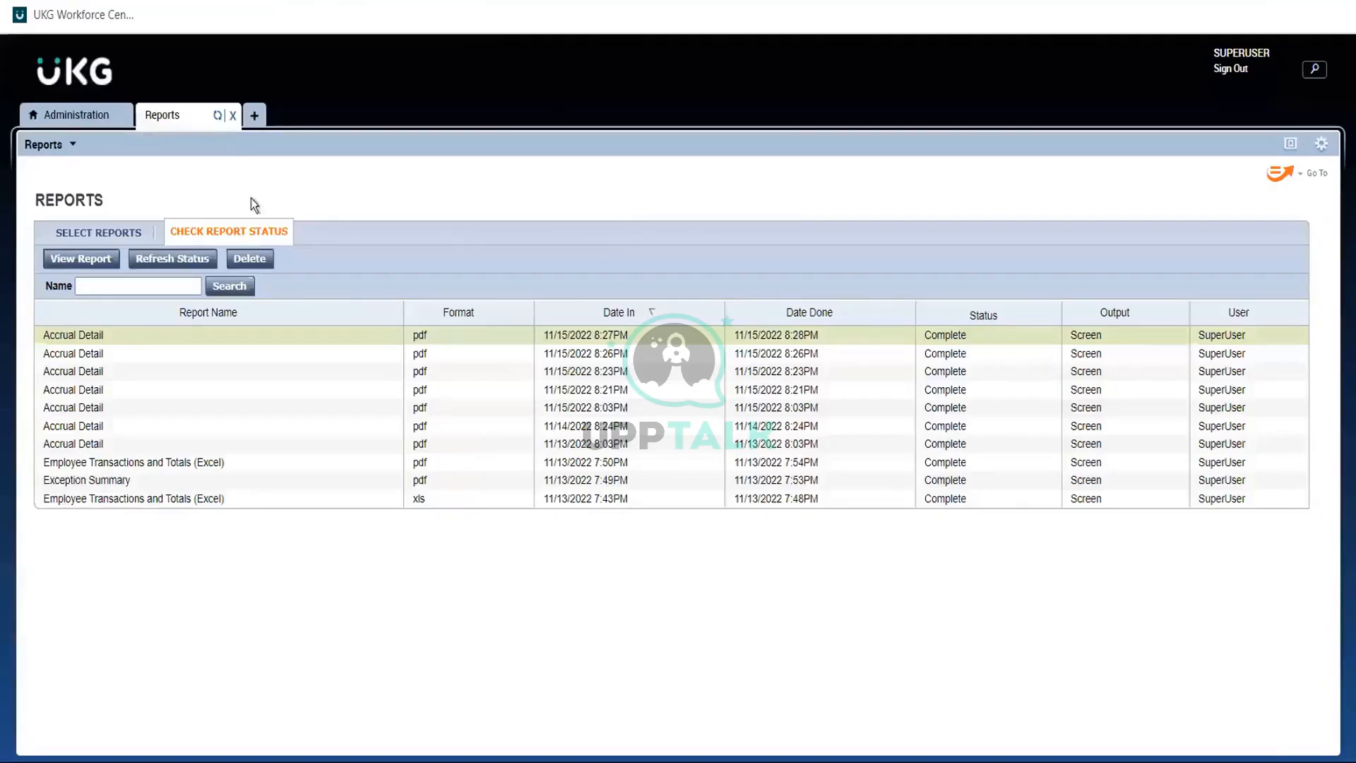
- Open the accrual Dates setup in Administration, maximize it, and review the site-wide and person-specific dates
click(86, 117)
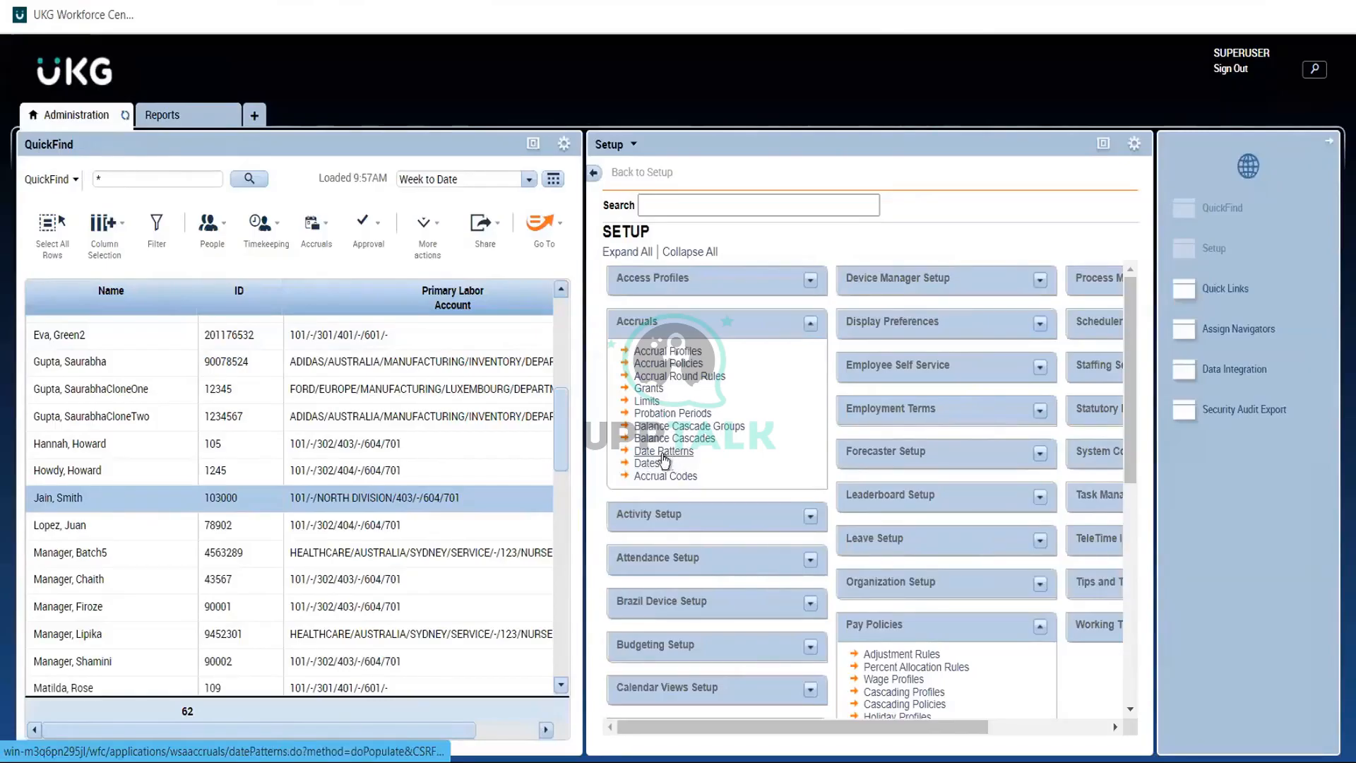
click(645, 464)
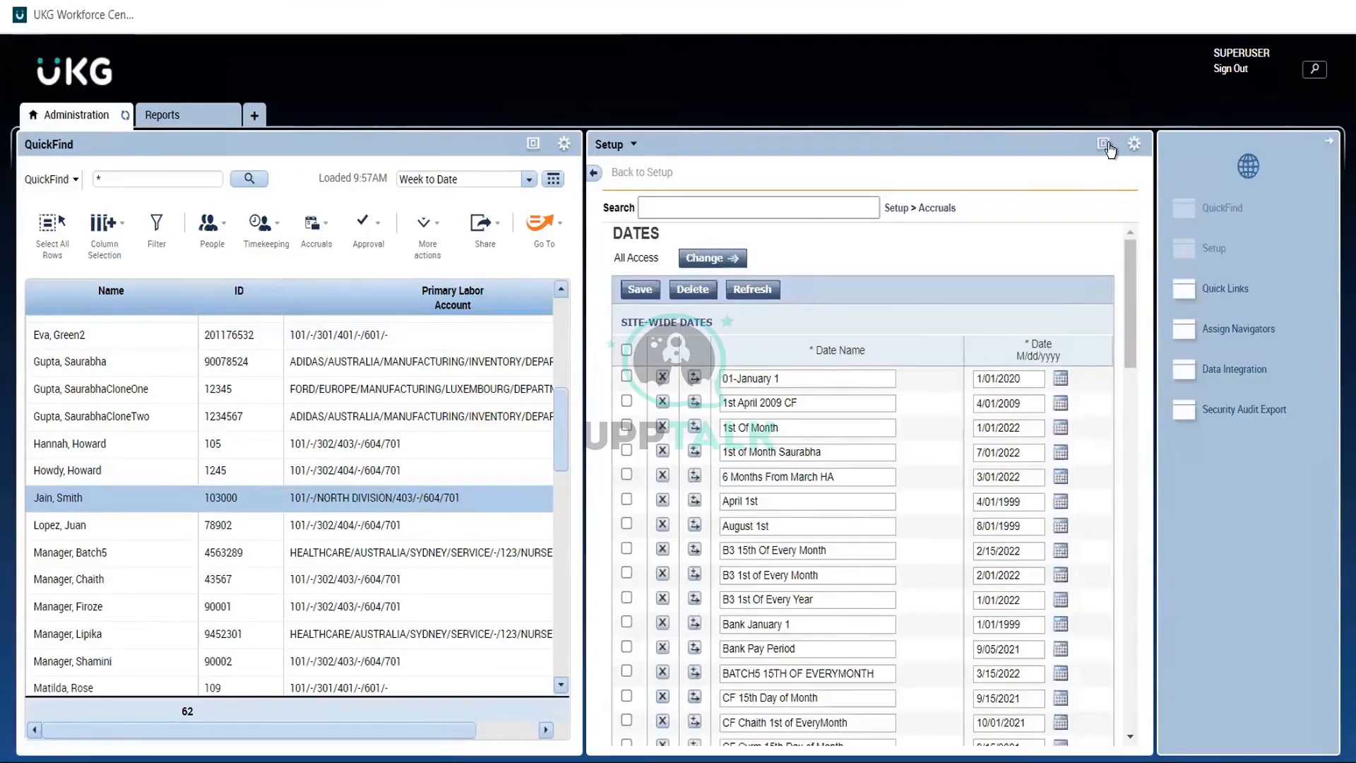
click(1105, 144)
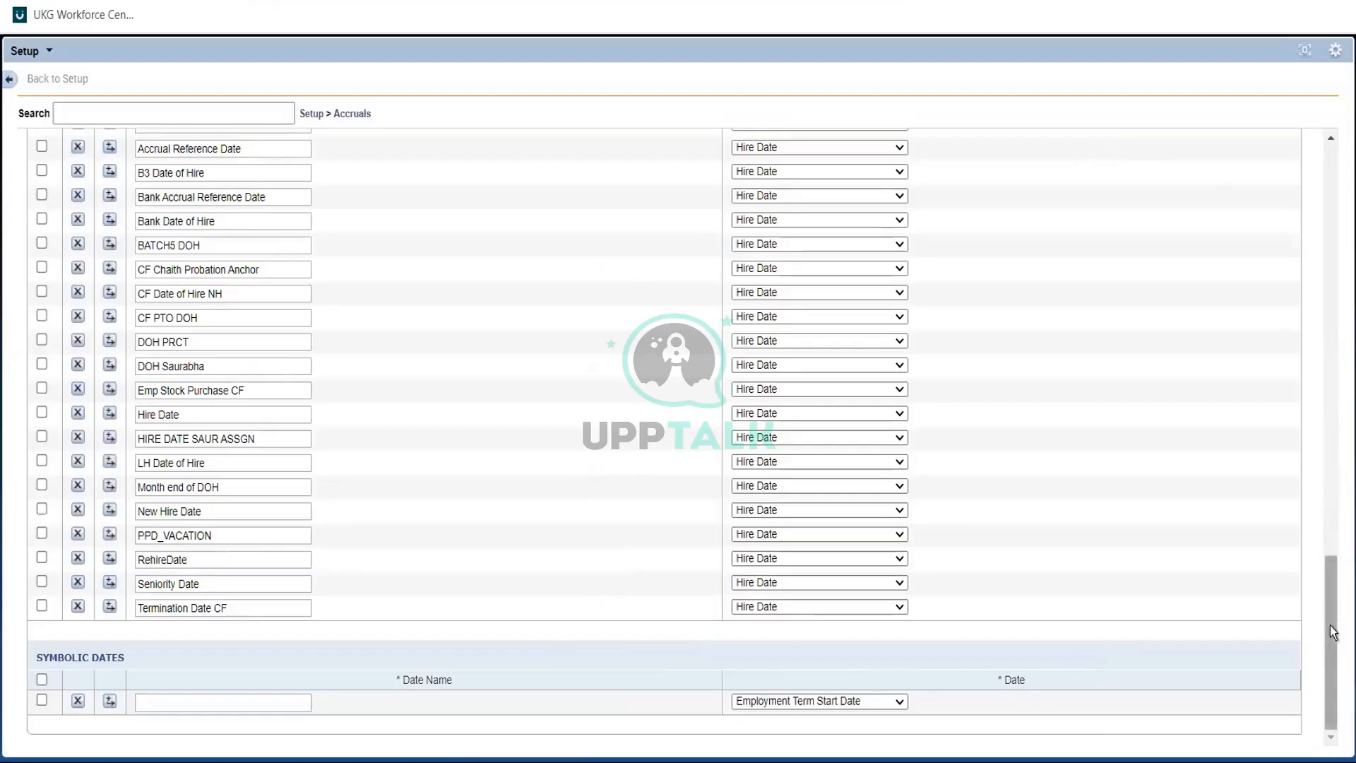
drag(1333, 632, 1334, 542)
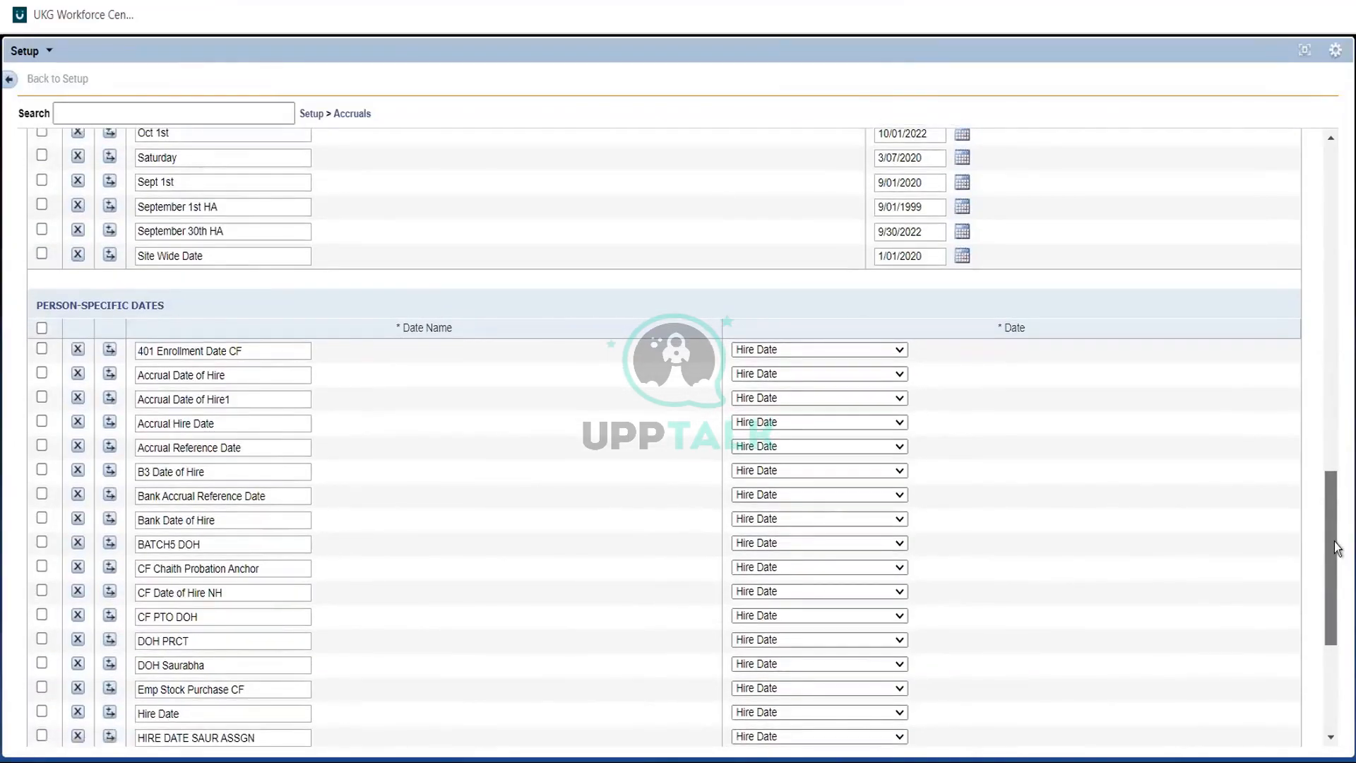
drag(1333, 541, 862, 301)
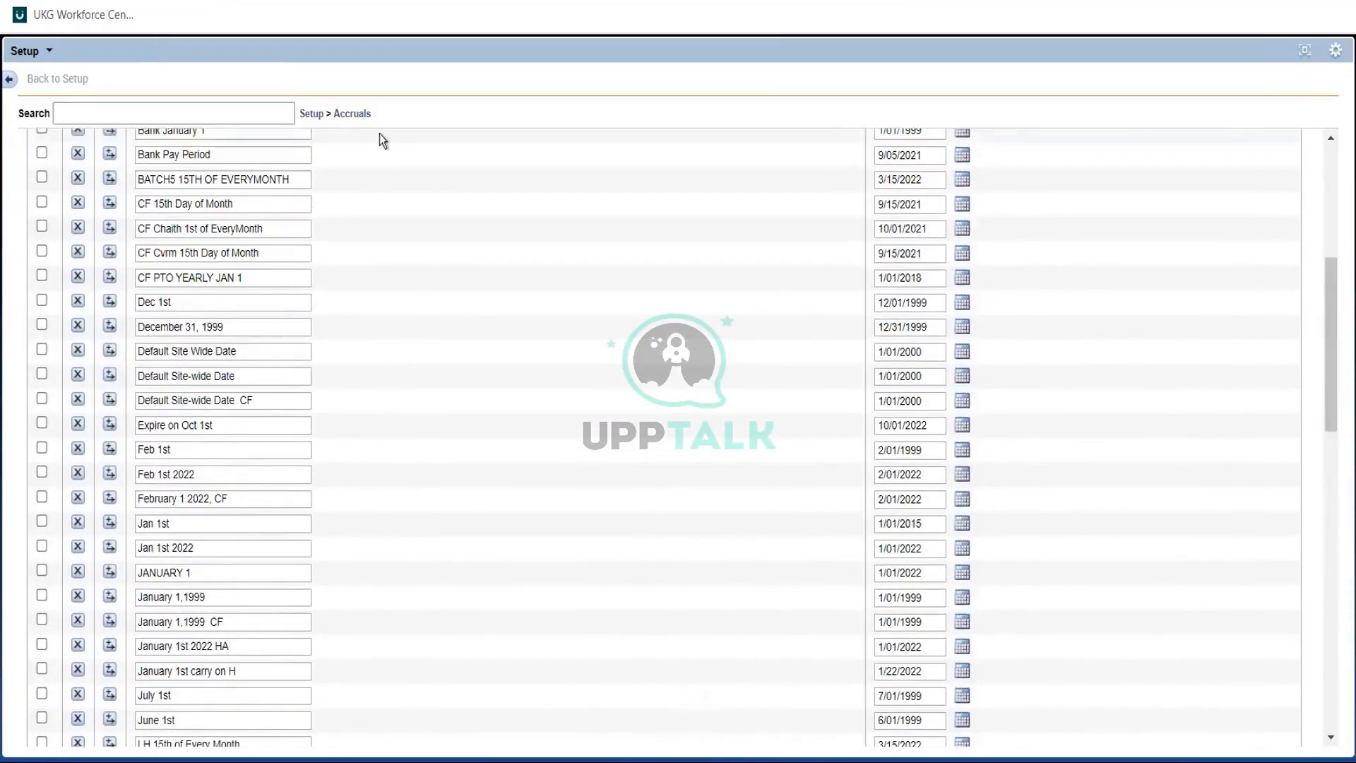
- Open the 60 Days from DOH probation period and change its end date pattern to Accruals Date Of Hire
click(359, 117)
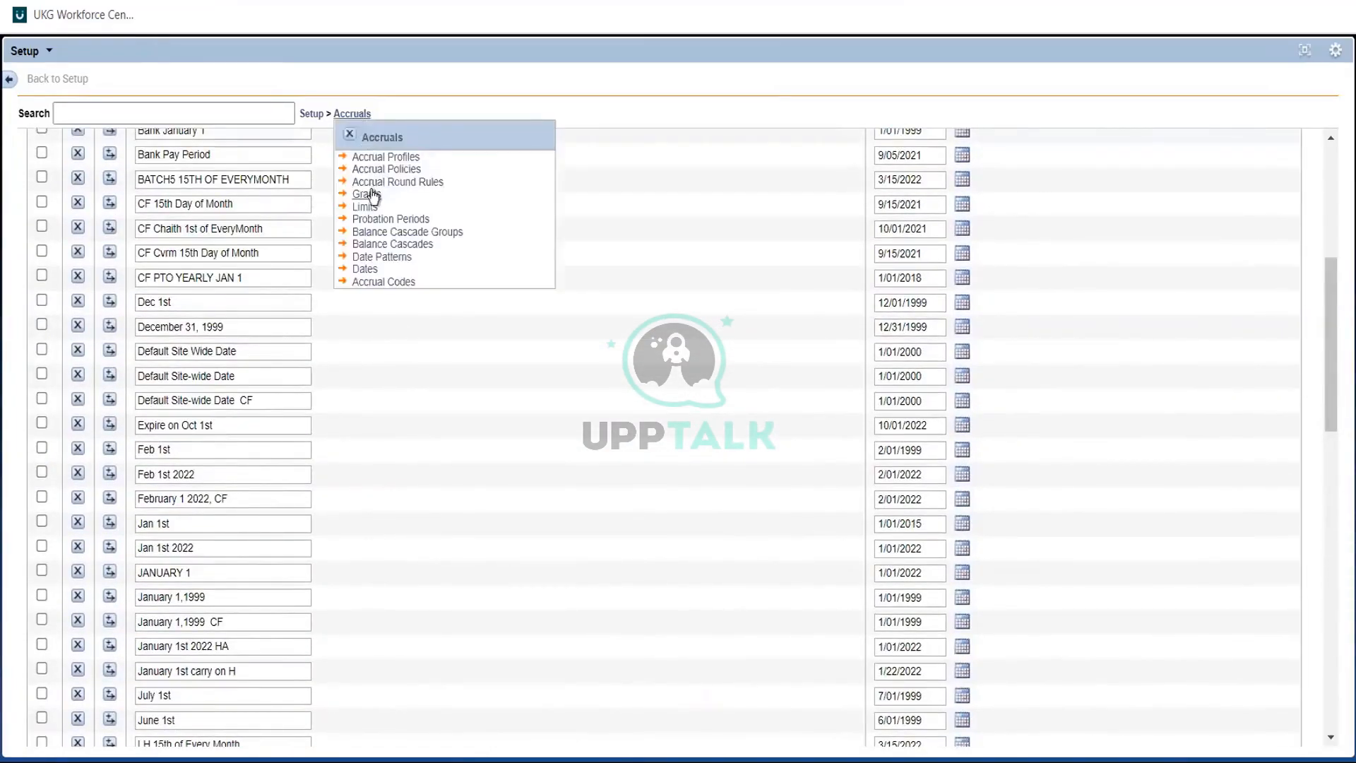
click(387, 218)
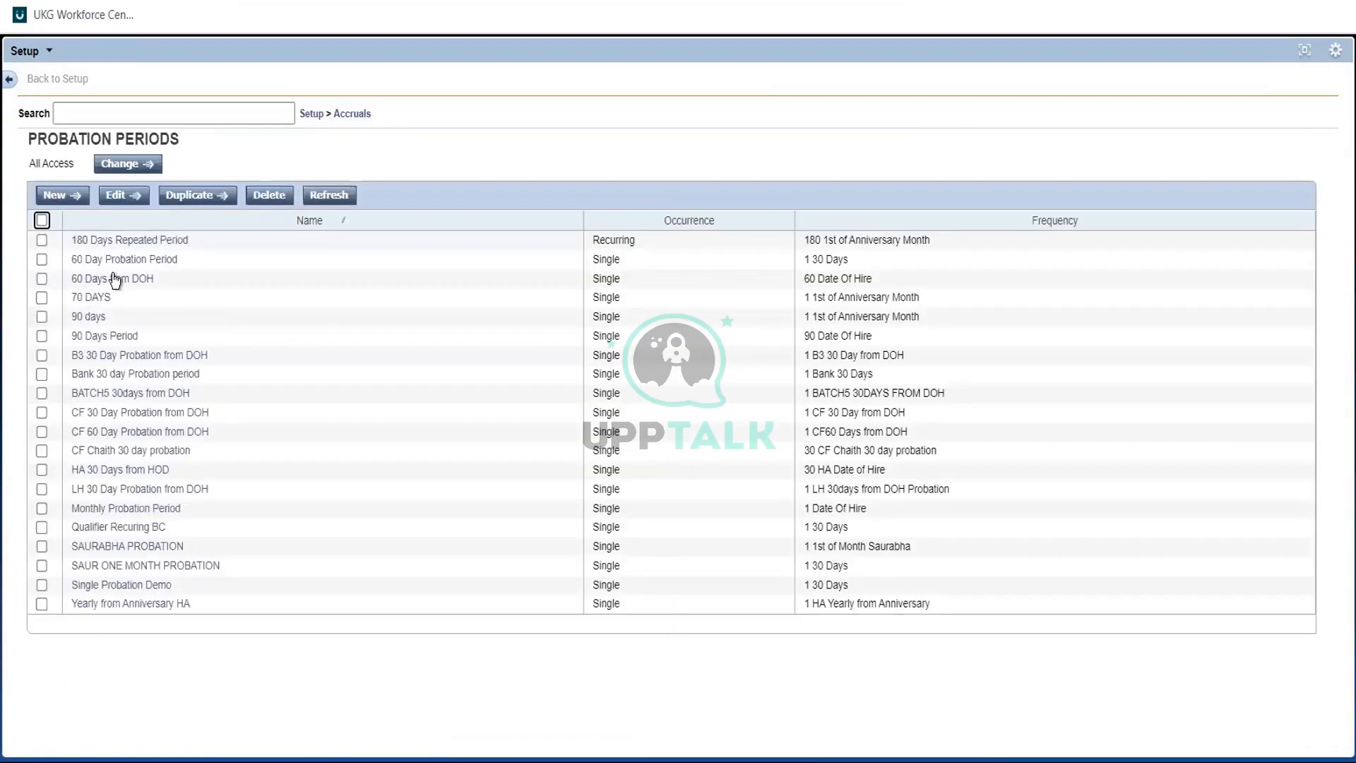
click(113, 278)
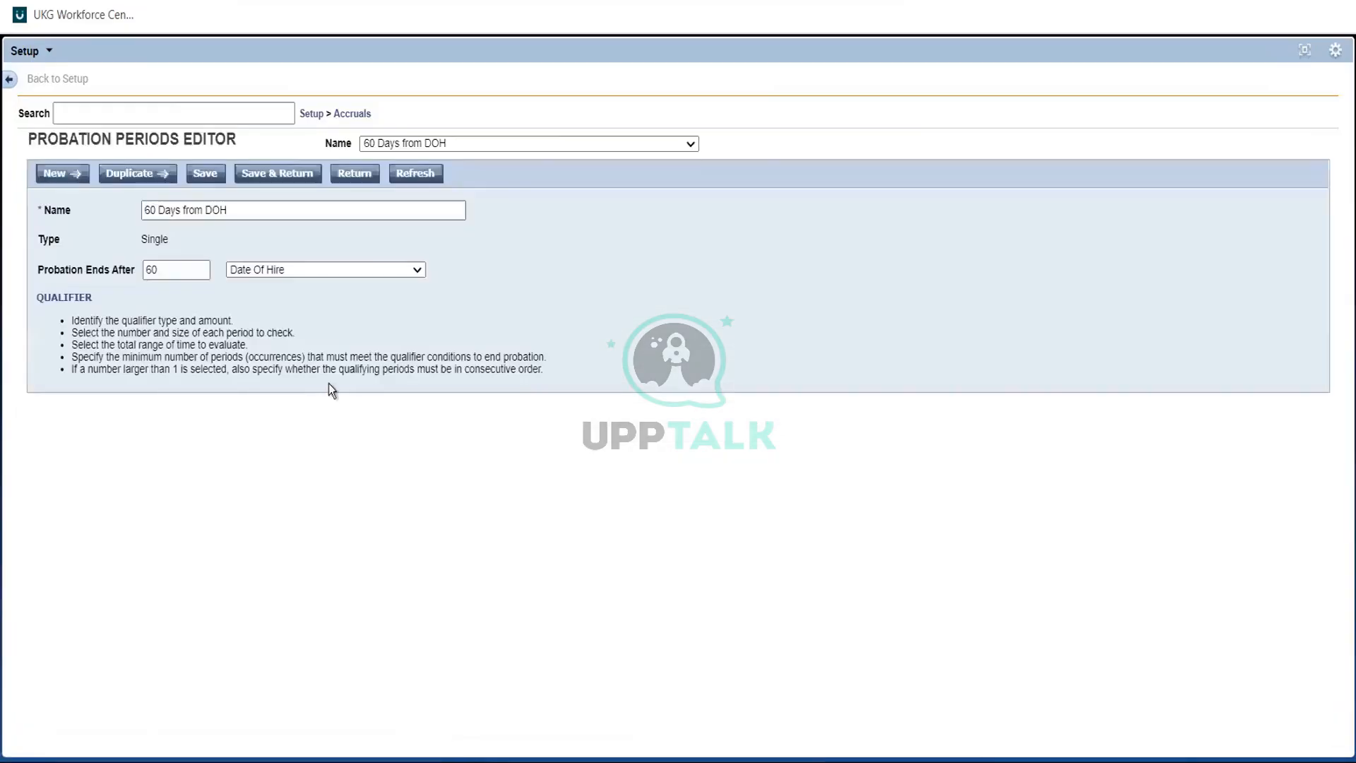
click(274, 270)
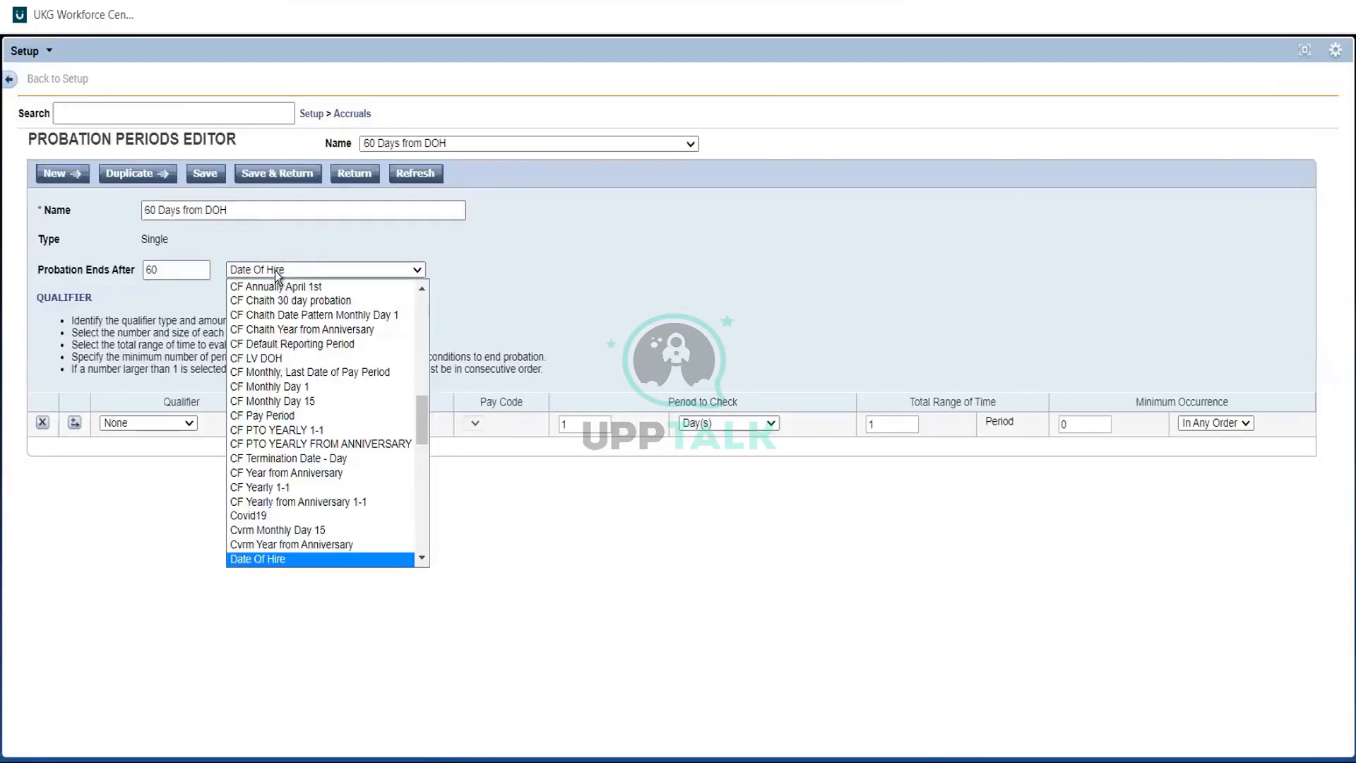
scroll(425, 354, up, 4)
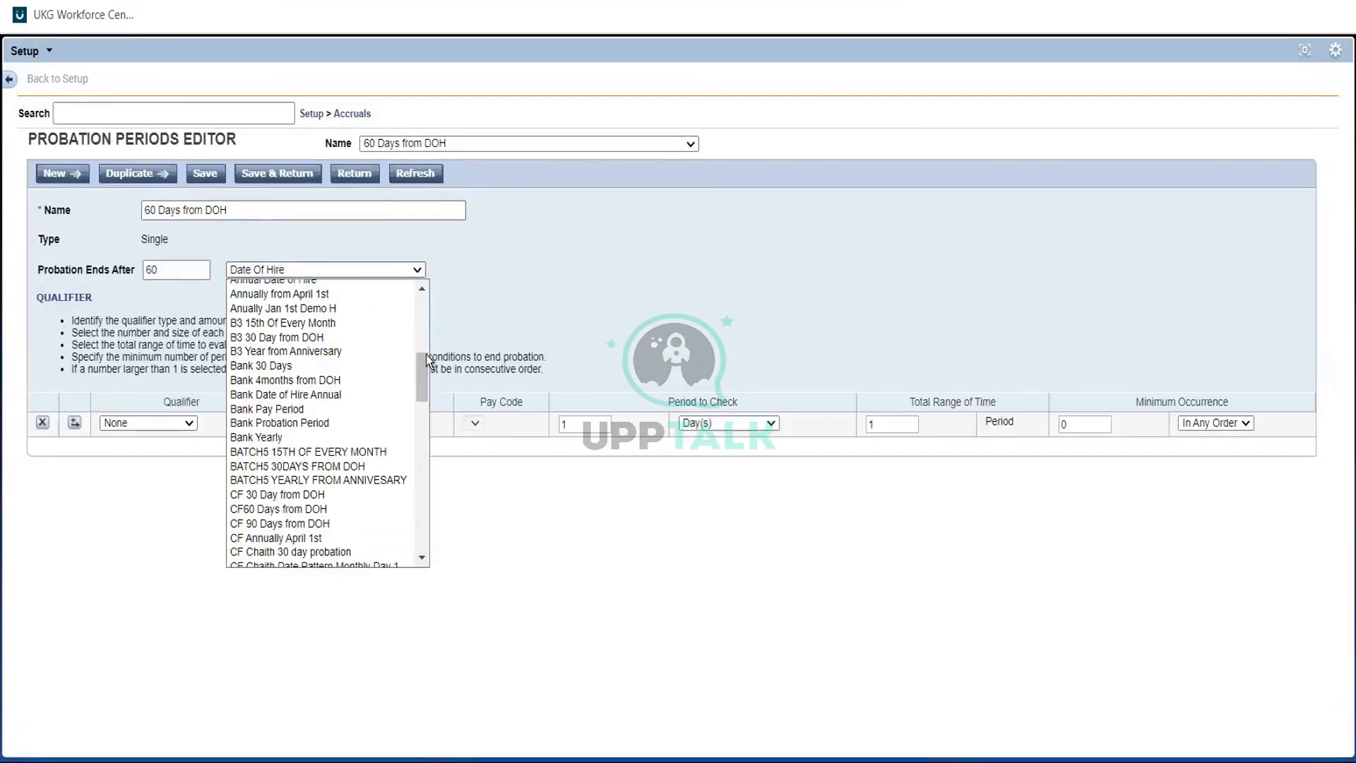
scroll(428, 326, up, 3)
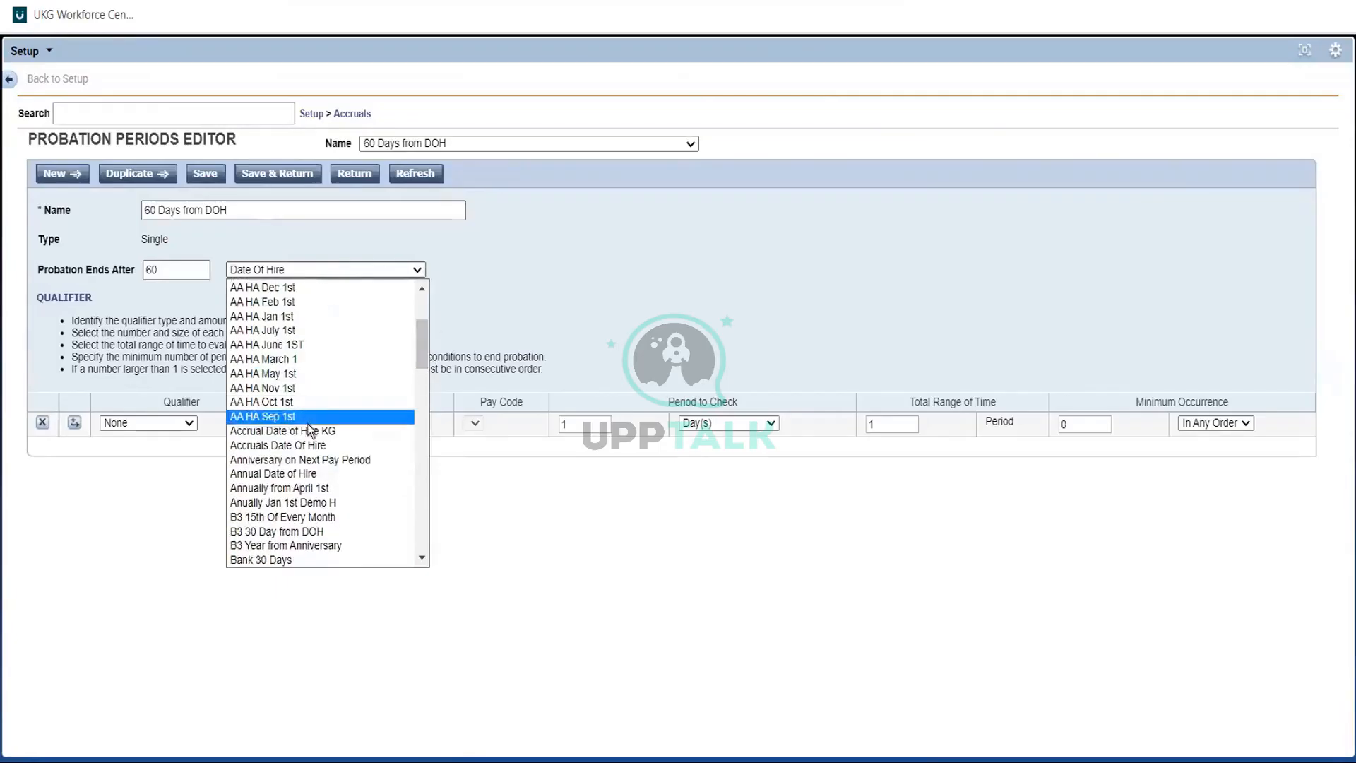
click(298, 445)
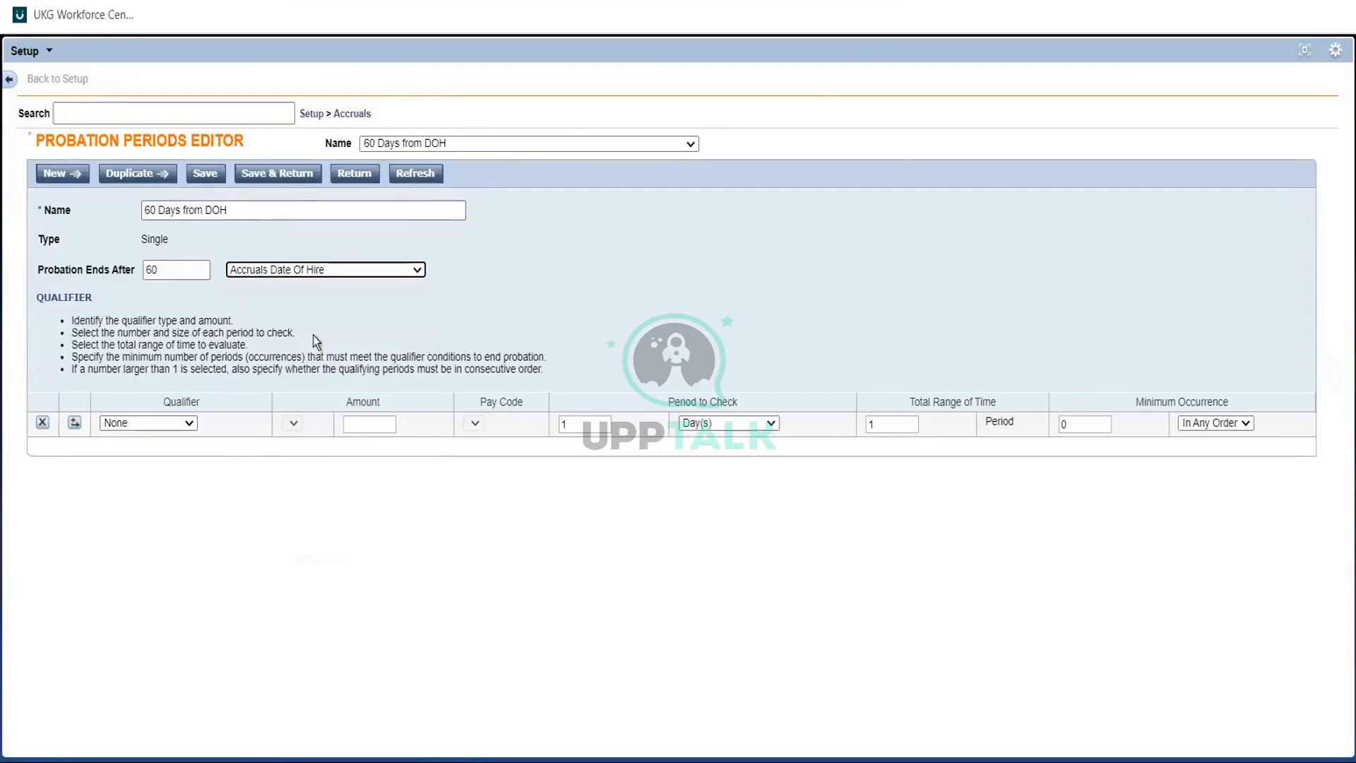
click(502, 282)
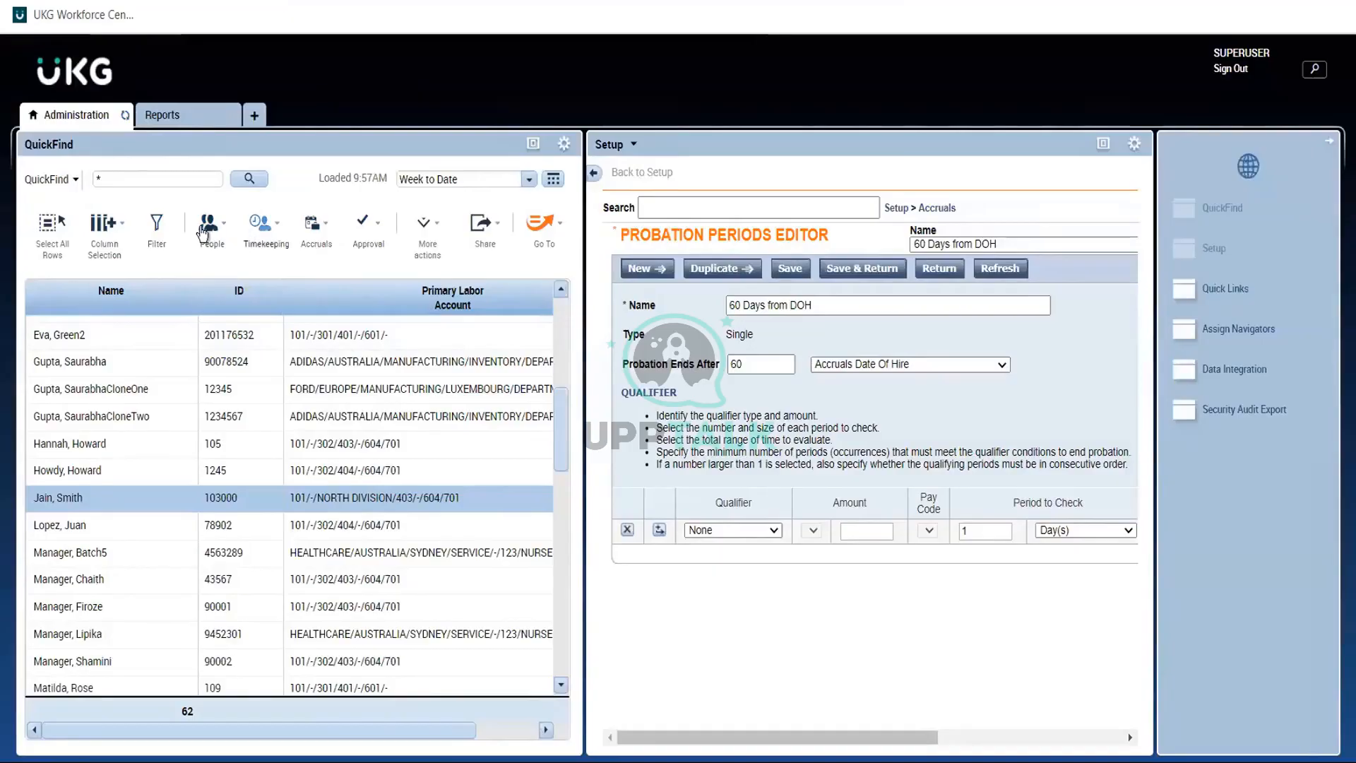
- Open the selected employee's record in People Editor and check the hire date in the Person Summary
click(205, 227)
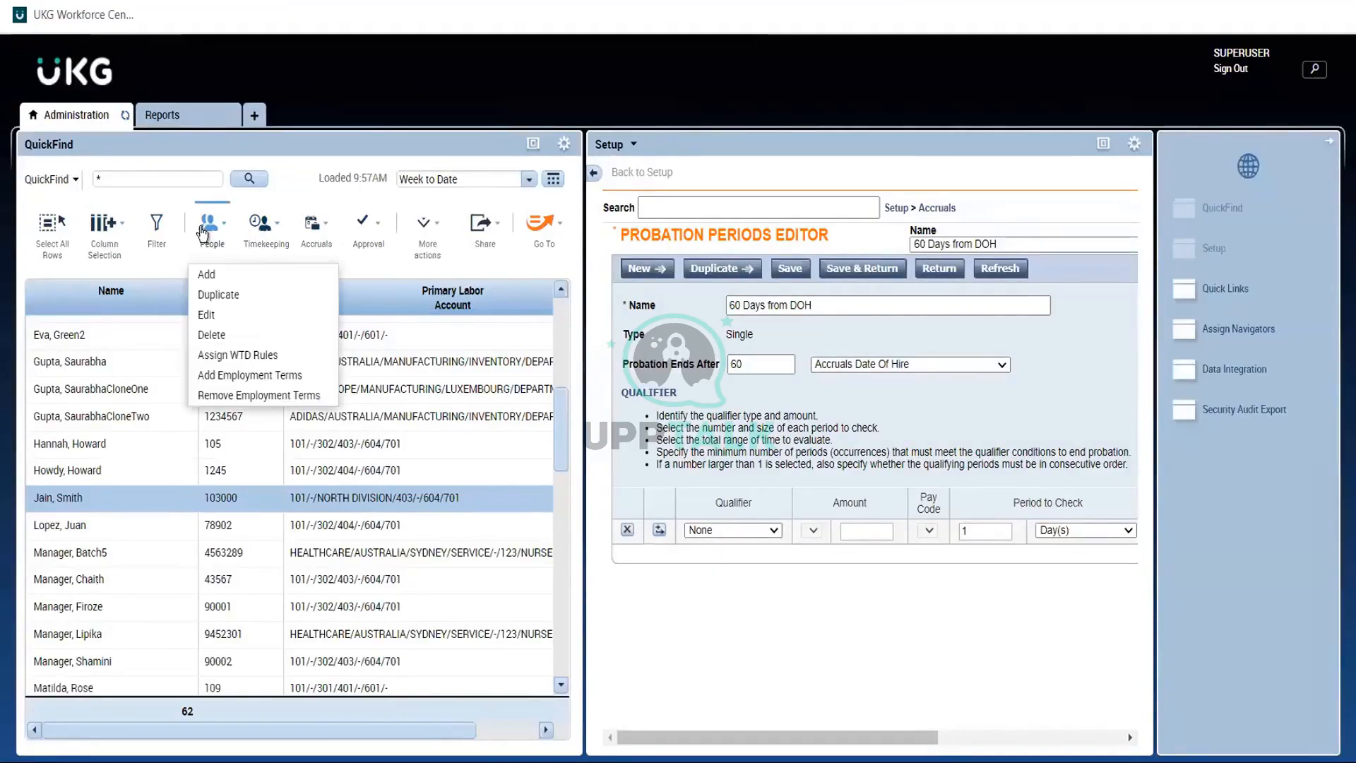
click(208, 315)
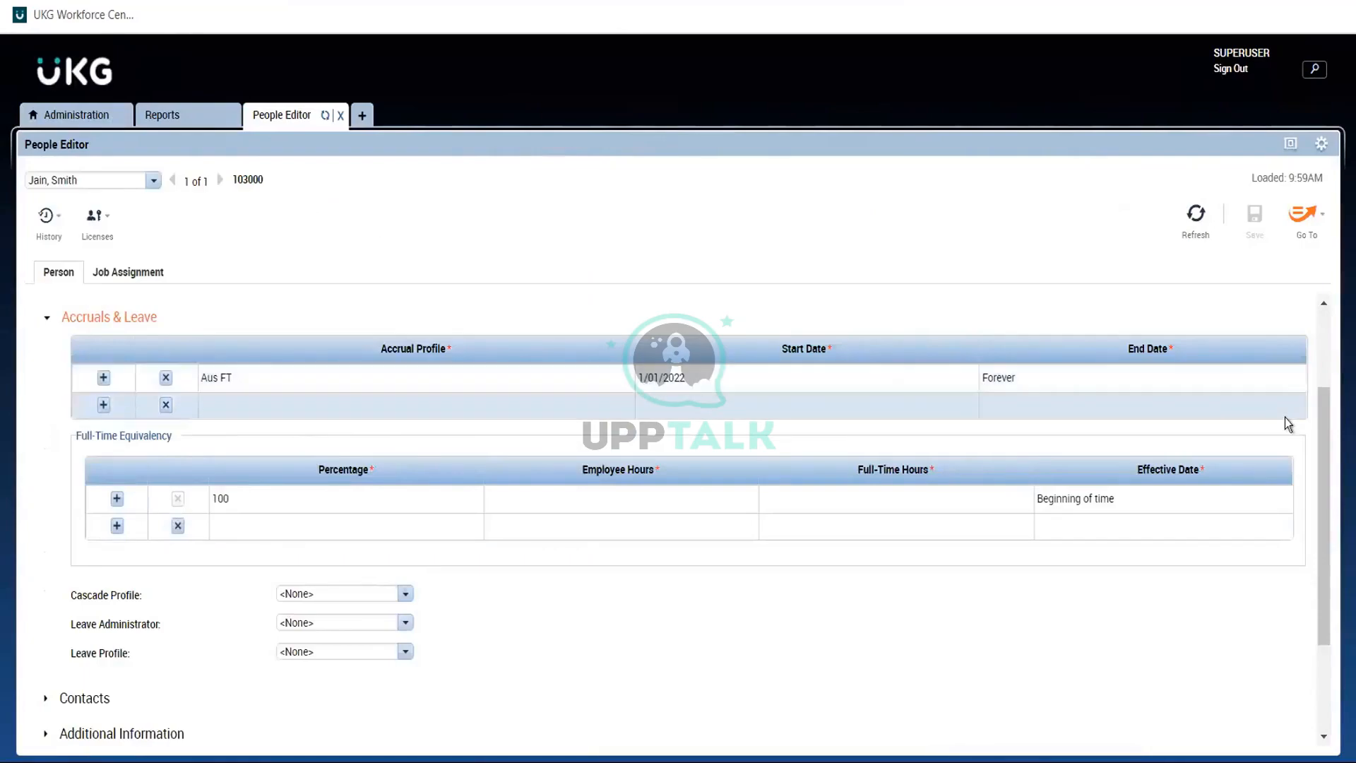
click(1326, 315)
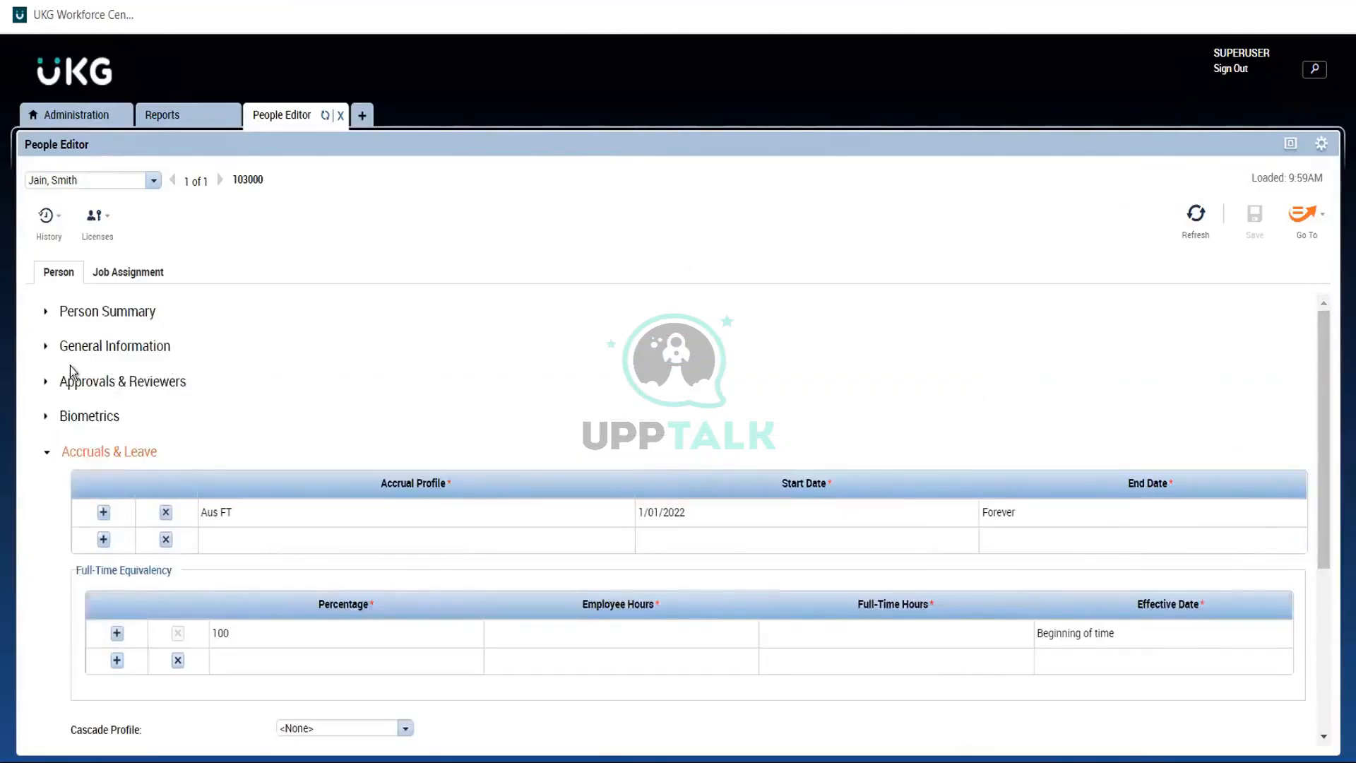
click(86, 316)
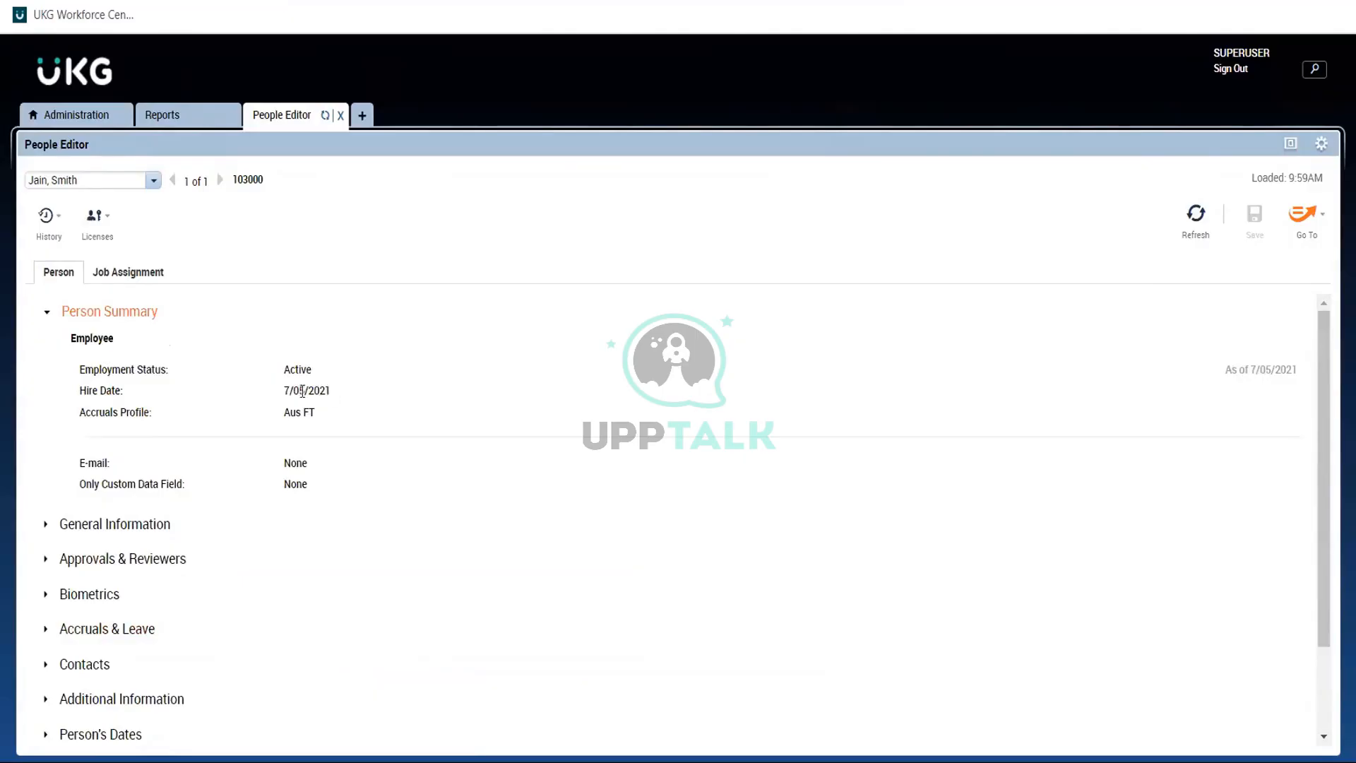
drag(333, 391, 279, 396)
click(287, 391)
drag(284, 393, 368, 385)
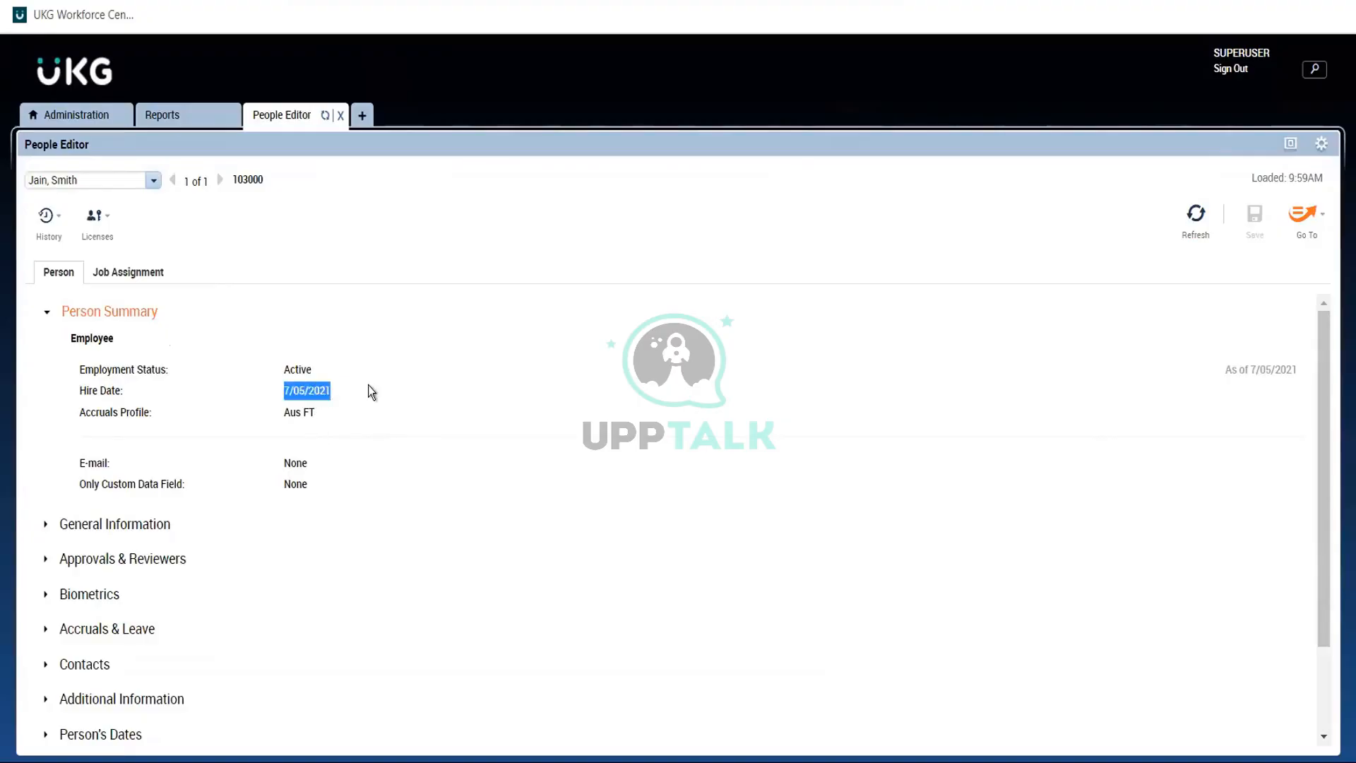